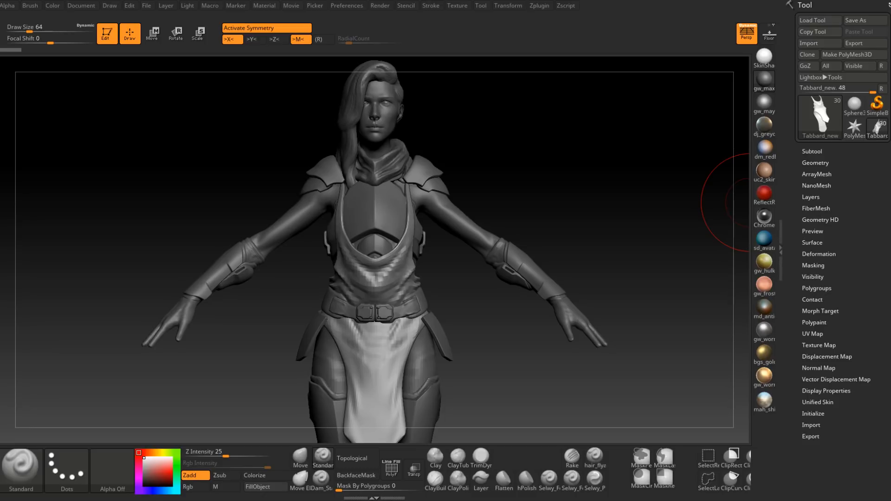
# Examine the character's armour and tabard from the front, back and side around the hips and legs.
pyautogui.moveTo(553, 199); pyautogui.dragTo(682, 168)
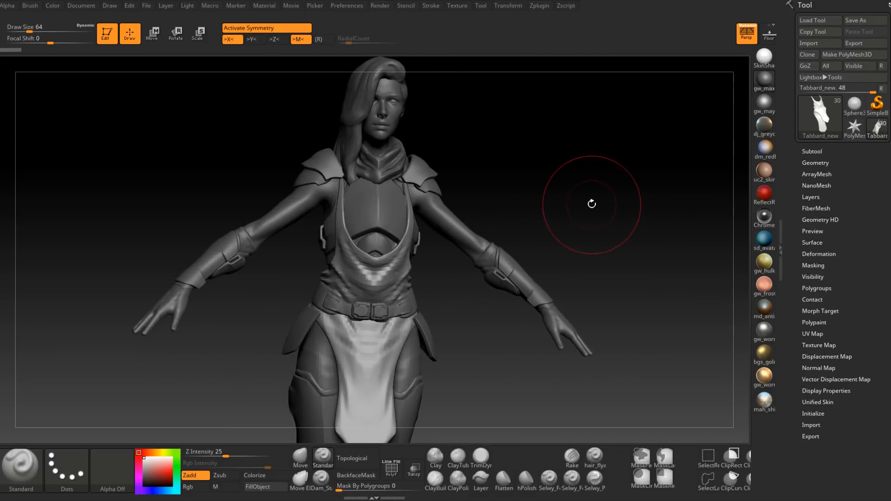
pyautogui.moveTo(592, 203); pyautogui.dragTo(585, 204)
pyautogui.moveTo(585, 204); pyautogui.dragTo(574, 201, button='right')
pyautogui.keyDown('alt'); pyautogui.moveTo(442, 308); pyautogui.dragTo(453, 149, button='right'); pyautogui.keyUp('alt')
pyautogui.moveTo(475, 203)
pyautogui.keyDown('ctrl'); pyautogui.mouseDown(button='right')
pyautogui.moveTo(484, 237)
pyautogui.moveTo(448, 230)
pyautogui.mouseUp(button='right'); pyautogui.keyUp('ctrl')
pyautogui.moveTo(507, 221)
pyautogui.keyDown('alt'); pyautogui.mouseDown(button='right')
pyautogui.moveTo(470, 250)
pyautogui.moveTo(420, 249)
pyautogui.moveTo(450, 254)
pyautogui.moveTo(415, 286)
pyautogui.mouseUp(button='right'); pyautogui.keyUp('alt')
pyautogui.moveTo(416, 286)
pyautogui.keyDown('alt'); pyautogui.mouseDown(button='right')
pyautogui.moveTo(419, 312)
pyautogui.moveTo(418, 278)
pyautogui.moveTo(386, 273)
pyautogui.moveTo(379, 309)
pyautogui.moveTo(447, 224)
pyautogui.mouseUp(button='right'); pyautogui.keyUp('alt')
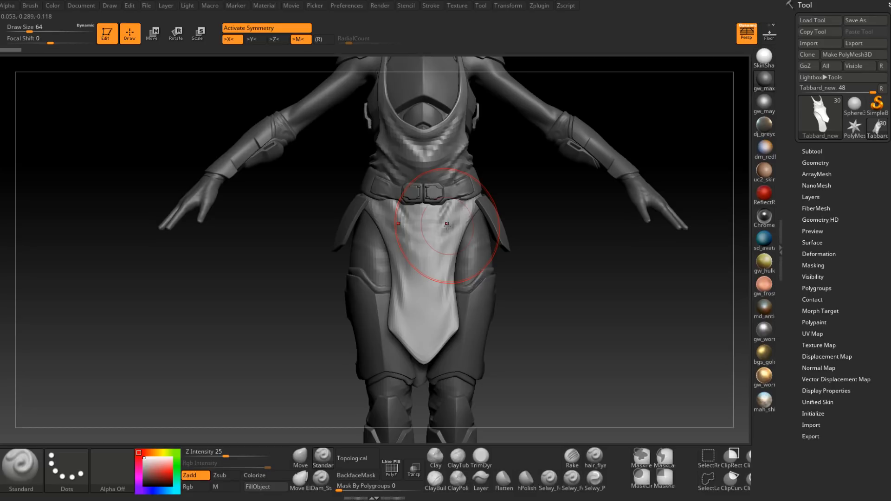
pyautogui.moveTo(447, 224)
pyautogui.mouseDown(button='right')
pyautogui.moveTo(439, 245)
pyautogui.moveTo(497, 274)
pyautogui.moveTo(431, 312)
pyautogui.moveTo(423, 294)
pyautogui.moveTo(424, 326)
pyautogui.moveTo(378, 295)
pyautogui.moveTo(420, 308)
pyautogui.moveTo(436, 295)
pyautogui.moveTo(424, 285)
pyautogui.moveTo(395, 303)
pyautogui.moveTo(402, 277)
pyautogui.moveTo(371, 355)
pyautogui.moveTo(376, 344)
pyautogui.mouseUp(button='right')
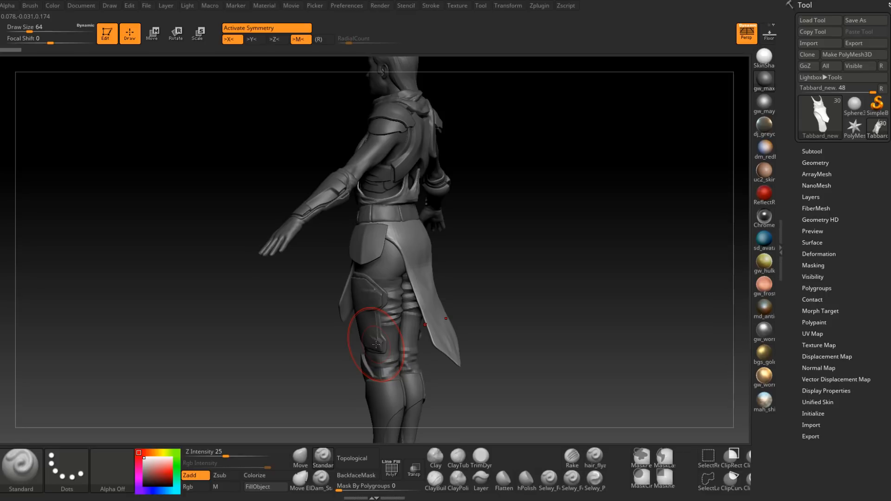
pyautogui.moveTo(376, 344)
pyautogui.mouseDown(button='right')
pyautogui.moveTo(488, 189)
pyautogui.moveTo(575, 265)
pyautogui.moveTo(570, 283)
pyautogui.moveTo(478, 301)
pyautogui.moveTo(515, 308)
pyautogui.mouseUp(button='right')
pyautogui.moveTo(586, 327)
pyautogui.keyDown('alt'); pyautogui.mouseDown(button='right')
pyautogui.moveTo(472, 263)
pyautogui.moveTo(476, 297)
pyautogui.moveTo(443, 278)
pyautogui.moveTo(389, 297)
pyautogui.moveTo(473, 276)
pyautogui.moveTo(423, 284)
pyautogui.mouseUp(button='right'); pyautogui.keyUp('alt')
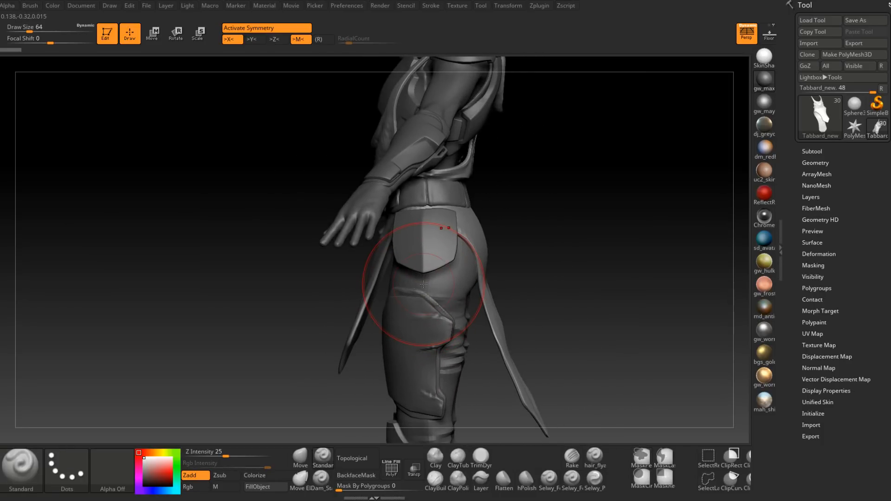
# Activate the Upper_Armour subtool from the hip plate and set up the Move brush with a draw size of 12.
pyautogui.keyDown('alt'); pyautogui.click(443, 238); pyautogui.keyUp('alt')
pyautogui.moveTo(444, 238)
pyautogui.keyDown('ctrl'); pyautogui.mouseDown(button='right')
pyautogui.moveTo(435, 264)
pyautogui.moveTo(439, 308)
pyautogui.mouseUp(button='right'); pyautogui.keyUp('ctrl')
pyautogui.click(301, 459)
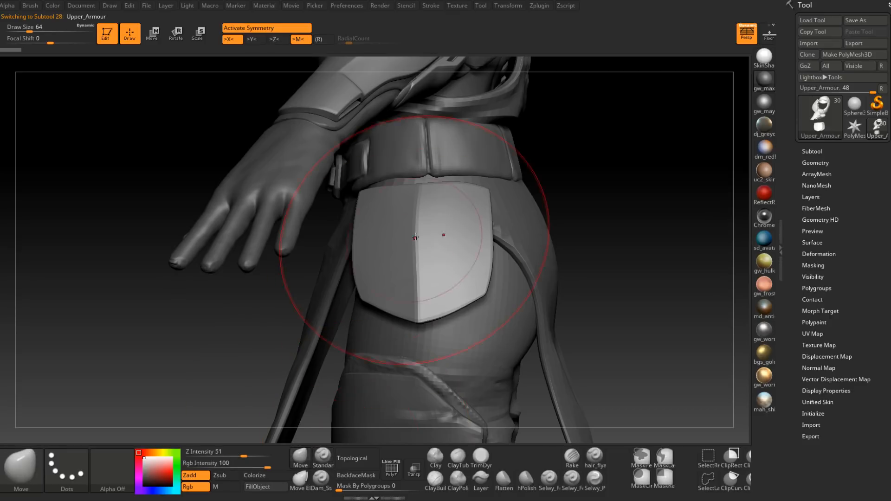
pyautogui.moveTo(435, 246); pyautogui.dragTo(425, 247, button='right')
pyautogui.press('space')
pyautogui.moveTo(425, 248); pyautogui.dragTo(419, 246)
pyautogui.moveTo(420, 244)
pyautogui.mouseDown(button='right')
pyautogui.moveTo(420, 220)
pyautogui.moveTo(416, 234)
pyautogui.moveTo(447, 228)
pyautogui.moveTo(439, 241)
pyautogui.moveTo(423, 225)
pyautogui.moveTo(408, 231)
pyautogui.moveTo(417, 266)
pyautogui.moveTo(463, 189)
pyautogui.mouseUp(button='right')
pyautogui.press('space')
pyautogui.press('space')
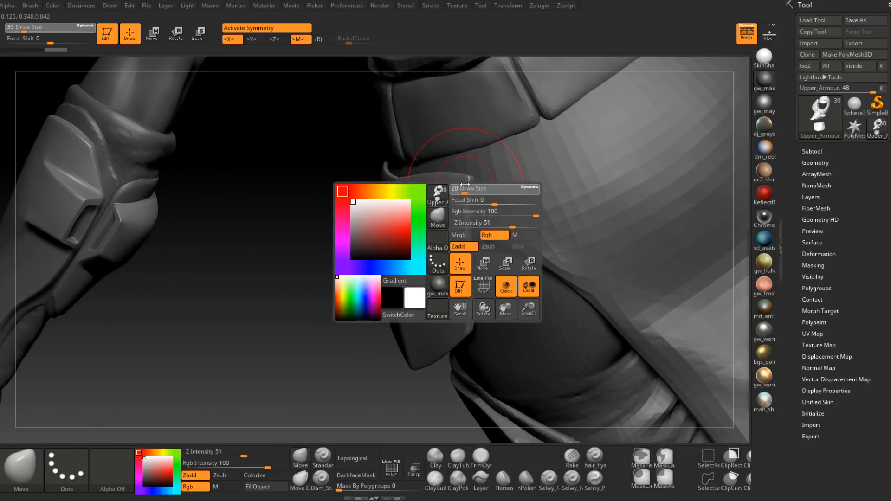
pyautogui.moveTo(469, 189); pyautogui.dragTo(464, 189)
pyautogui.moveTo(467, 180)
pyautogui.mouseDown(button='right')
pyautogui.moveTo(478, 177)
pyautogui.moveTo(488, 202)
pyautogui.moveTo(440, 219)
pyautogui.moveTo(459, 186)
pyautogui.moveTo(491, 204)
pyautogui.moveTo(427, 200)
pyautogui.mouseUp(button='right')
pyautogui.moveTo(427, 199)
pyautogui.mouseDown(button='right')
pyautogui.moveTo(439, 219)
pyautogui.moveTo(469, 216)
pyautogui.moveTo(441, 218)
pyautogui.mouseUp(button='right')
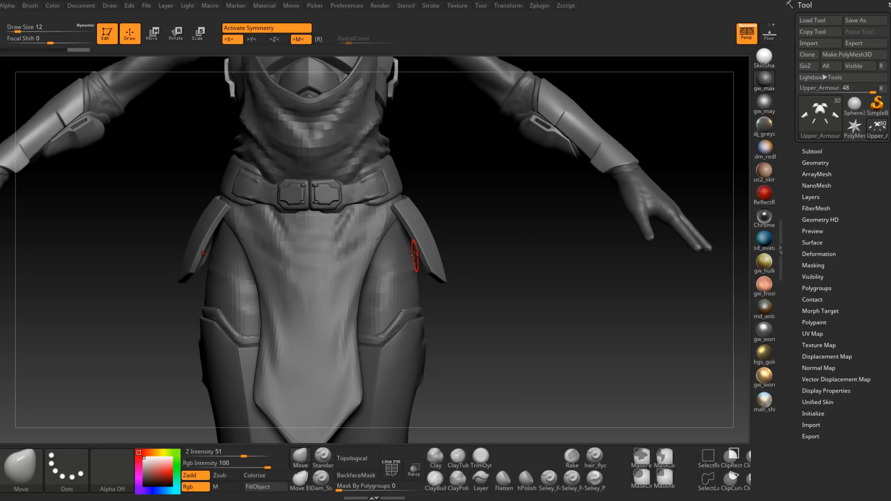
# Activate the Legs subtool containing the thigh, shin and foot armour.
pyautogui.moveTo(493, 259)
pyautogui.mouseDown()
pyautogui.moveTo(418, 267)
pyautogui.moveTo(445, 274)
pyautogui.moveTo(425, 285)
pyautogui.moveTo(402, 252)
pyautogui.mouseUp()
pyautogui.press('ctrl')
pyautogui.moveTo(402, 252)
pyautogui.keyDown('ctrl'); pyautogui.mouseDown(button='right')
pyautogui.moveTo(402, 301)
pyautogui.moveTo(395, 260)
pyautogui.moveTo(358, 243)
pyautogui.moveTo(394, 246)
pyautogui.moveTo(420, 326)
pyautogui.moveTo(427, 273)
pyautogui.moveTo(367, 260)
pyautogui.mouseUp(button='right'); pyautogui.keyUp('ctrl')
pyautogui.keyDown('alt'); pyautogui.moveTo(523, 193); pyautogui.dragTo(394, 251, button='right'); pyautogui.keyUp('alt')
pyautogui.moveTo(497, 239)
pyautogui.keyDown('alt'); pyautogui.mouseDown(button='right')
pyautogui.moveTo(410, 305)
pyautogui.moveTo(501, 241)
pyautogui.moveTo(444, 217)
pyautogui.moveTo(478, 236)
pyautogui.moveTo(515, 279)
pyautogui.moveTo(450, 311)
pyautogui.moveTo(427, 281)
pyautogui.moveTo(429, 297)
pyautogui.moveTo(445, 302)
pyautogui.moveTo(440, 287)
pyautogui.moveTo(469, 294)
pyautogui.moveTo(427, 293)
pyautogui.moveTo(408, 281)
pyautogui.moveTo(406, 290)
pyautogui.moveTo(372, 293)
pyautogui.moveTo(418, 344)
pyautogui.moveTo(421, 261)
pyautogui.mouseUp(button='right'); pyautogui.keyUp('alt')
pyautogui.moveTo(376, 344)
pyautogui.mouseDown(button='right')
pyautogui.moveTo(417, 288)
pyautogui.moveTo(408, 278)
pyautogui.moveTo(418, 303)
pyautogui.moveTo(441, 283)
pyautogui.moveTo(412, 259)
pyautogui.moveTo(400, 280)
pyautogui.moveTo(417, 340)
pyautogui.mouseUp(button='right')
pyautogui.keyDown('alt'); pyautogui.click(438, 278); pyautogui.keyUp('alt')
pyautogui.moveTo(443, 311); pyautogui.dragTo(459, 298, button='right')
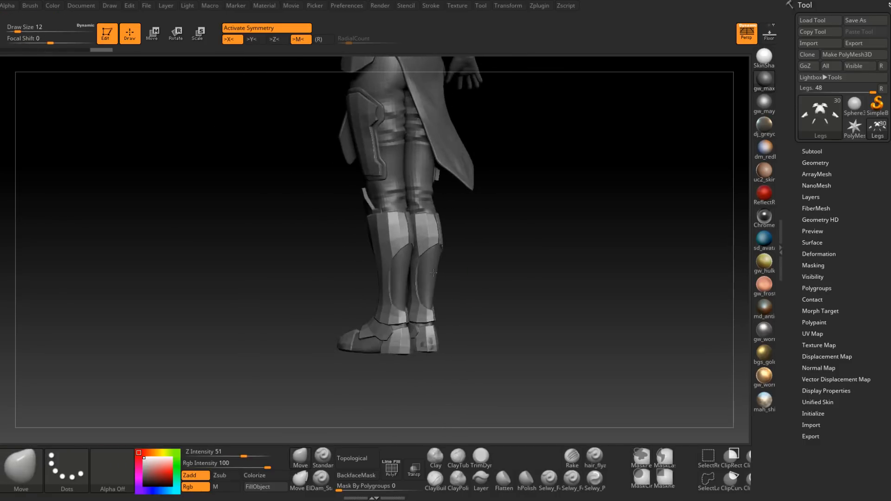
pyautogui.moveTo(456, 338); pyautogui.dragTo(449, 274, button='right')
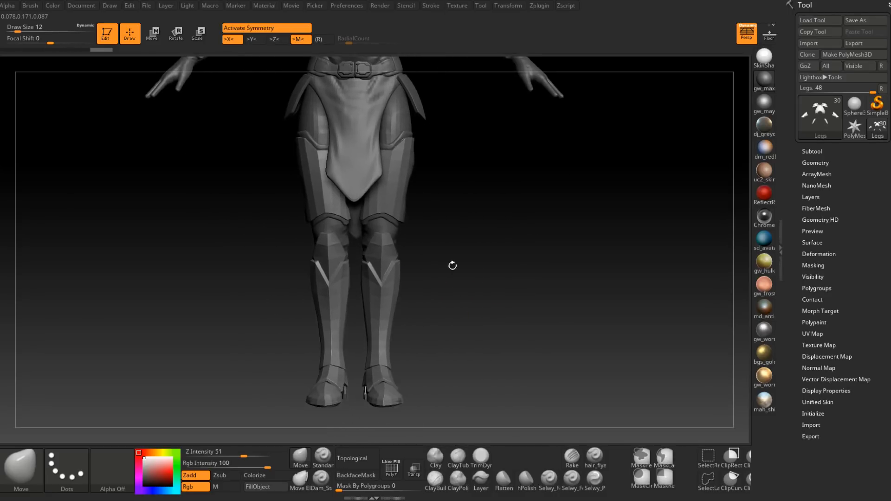
# Export the active subtool as Legs.obj into the Theo\Temp folder, replacing the existing file.
pyautogui.click(854, 43)
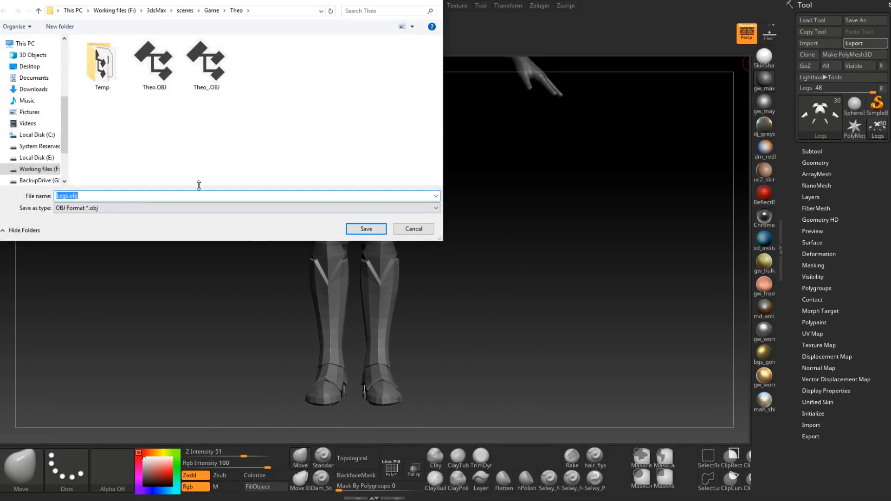
pyautogui.doubleClick(102, 64)
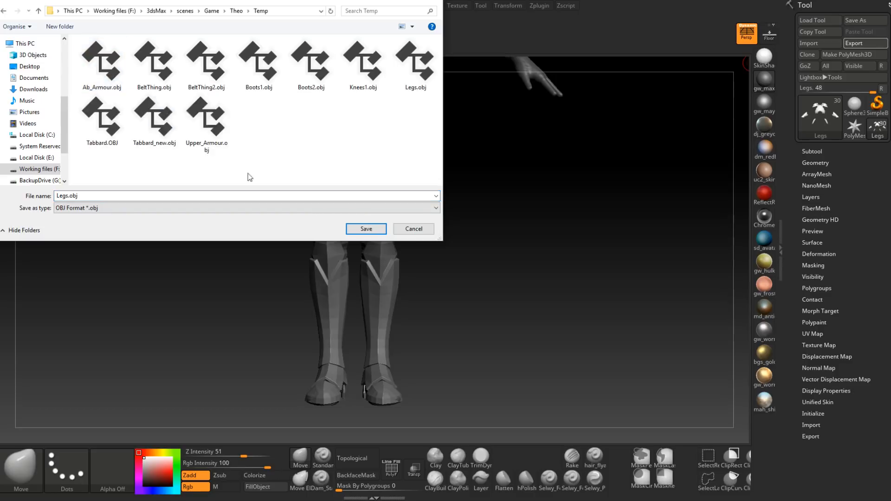
pyautogui.click(365, 231)
pyautogui.click(461, 253)
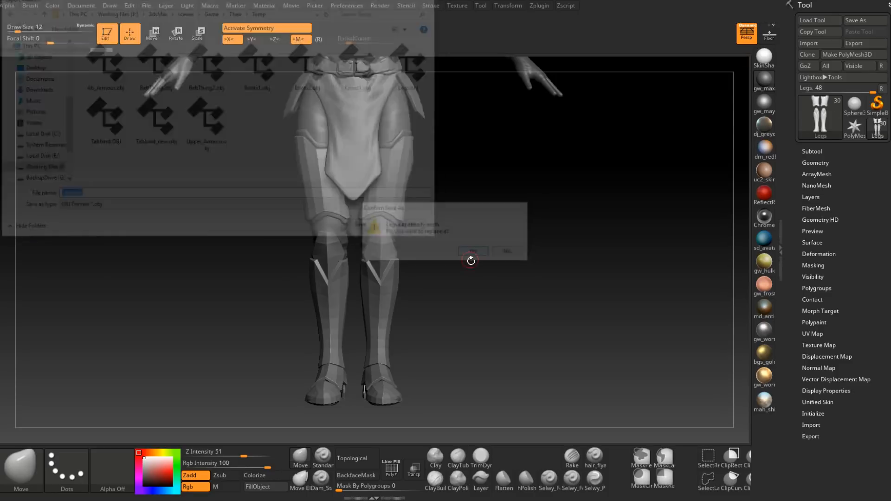
pyautogui.moveTo(462, 288)
pyautogui.mouseDown(button='right')
pyautogui.moveTo(424, 287)
pyautogui.moveTo(416, 308)
pyautogui.moveTo(370, 284)
pyautogui.mouseUp(button='right')
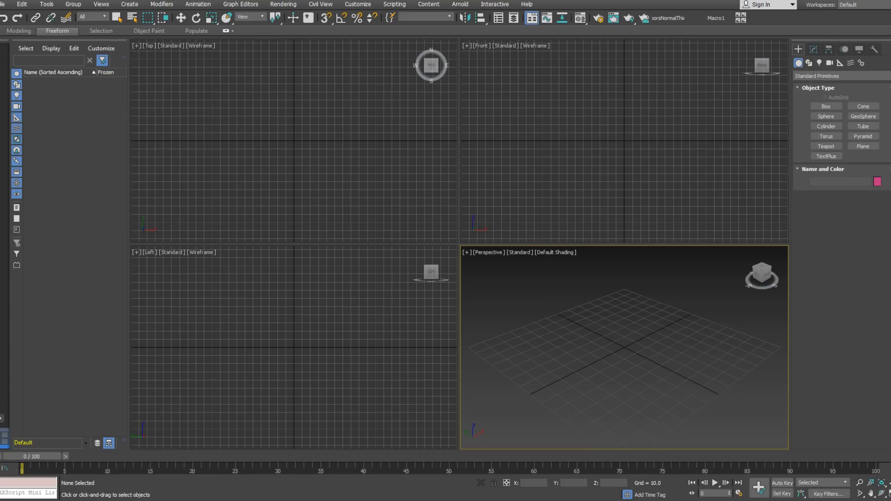
# Switch to 3ds Max and open the recent scene Theo_armour.max.
pyautogui.click(1, 4)
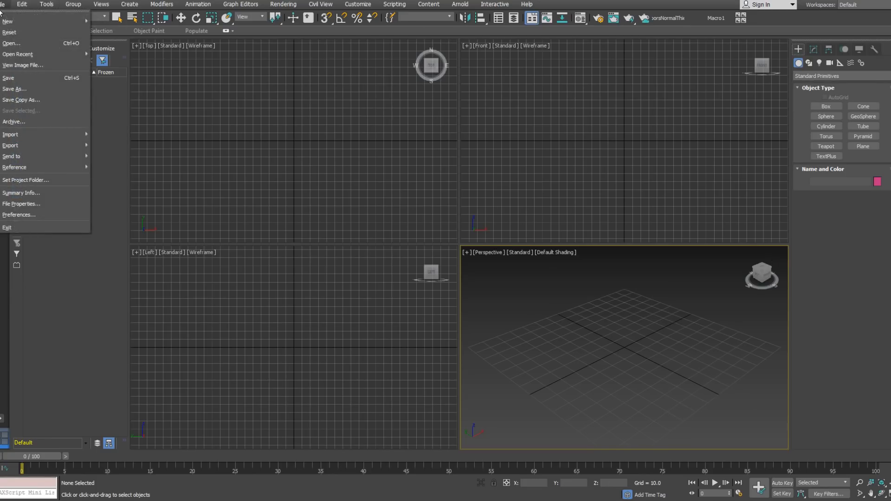
pyautogui.moveTo(50, 55)
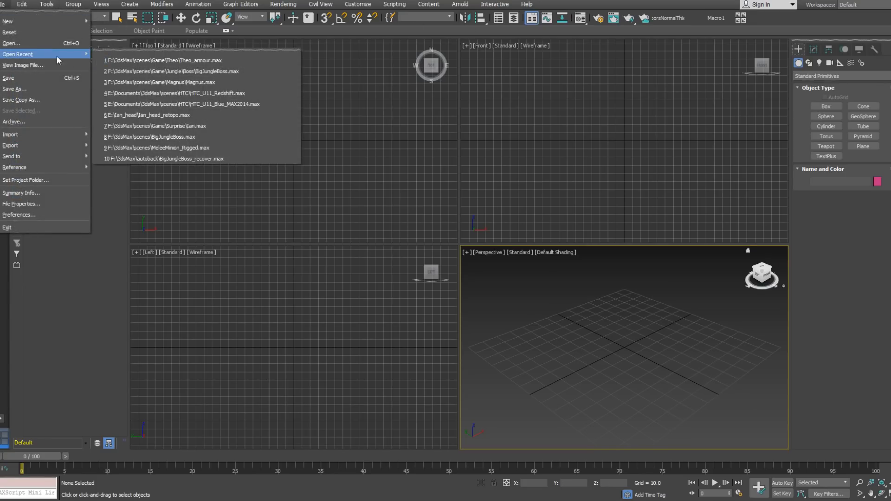
pyautogui.click(214, 61)
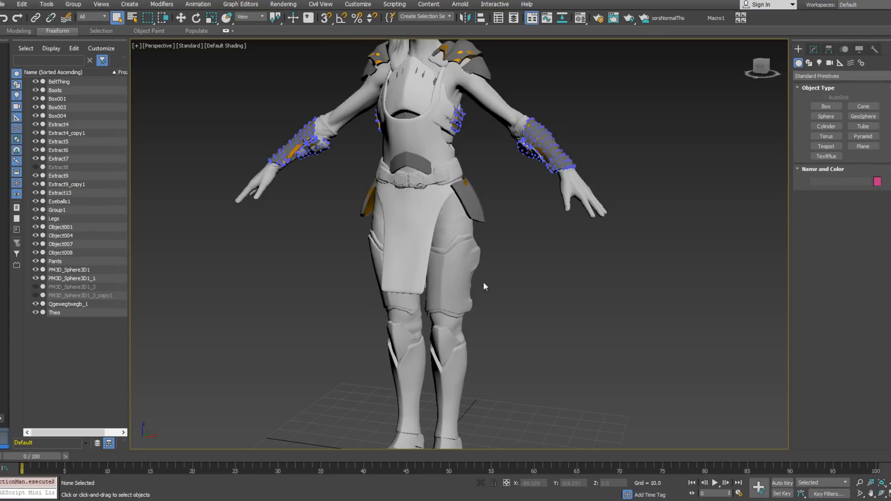
# Show edged faces in the viewport and delete the old dense Legs object from the scene.
pyautogui.click(449, 301)
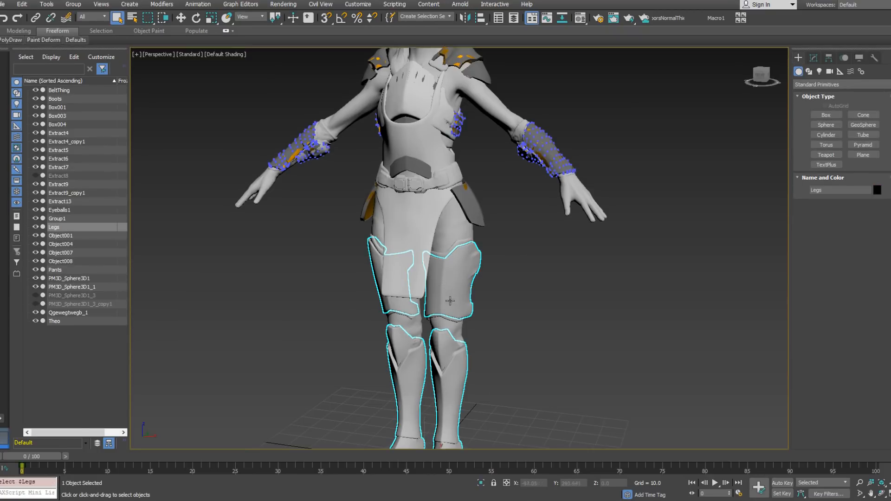
pyautogui.moveTo(461, 290); pyautogui.dragTo(467, 171, button='middle')
pyautogui.keyDown('alt'); pyautogui.moveTo(495, 200); pyautogui.dragTo(518, 253, button='middle'); pyautogui.keyUp('alt')
pyautogui.scroll(3, 456, 246)
pyautogui.moveTo(511, 232)
pyautogui.mouseDown(button='middle')
pyautogui.moveTo(473, 293)
pyautogui.moveTo(433, 252)
pyautogui.moveTo(414, 251)
pyautogui.moveTo(484, 249)
pyautogui.moveTo(466, 205)
pyautogui.moveTo(456, 239)
pyautogui.moveTo(445, 243)
pyautogui.moveTo(464, 273)
pyautogui.moveTo(477, 255)
pyautogui.moveTo(457, 255)
pyautogui.moveTo(491, 257)
pyautogui.mouseUp(button='middle')
pyautogui.press('F4')
pyautogui.scroll(-5, 466, 205)
pyautogui.scroll(5, 445, 243)
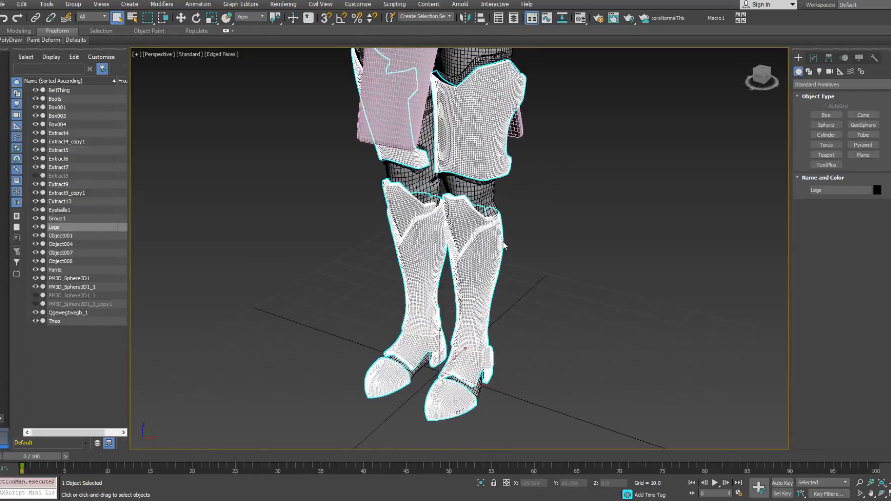
pyautogui.press('Delete')
# Import Legs.OBJ from the F:\3dsMax\scenes\Game\Theo\Temp folder.
pyautogui.click(4, 4)
pyautogui.moveTo(37, 128)
pyautogui.click(146, 142)
pyautogui.click(159, 22)
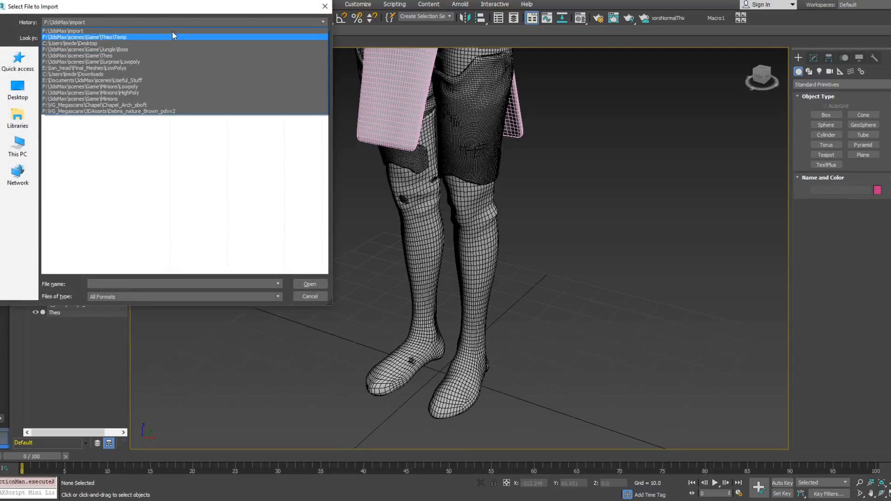
pyautogui.click(155, 37)
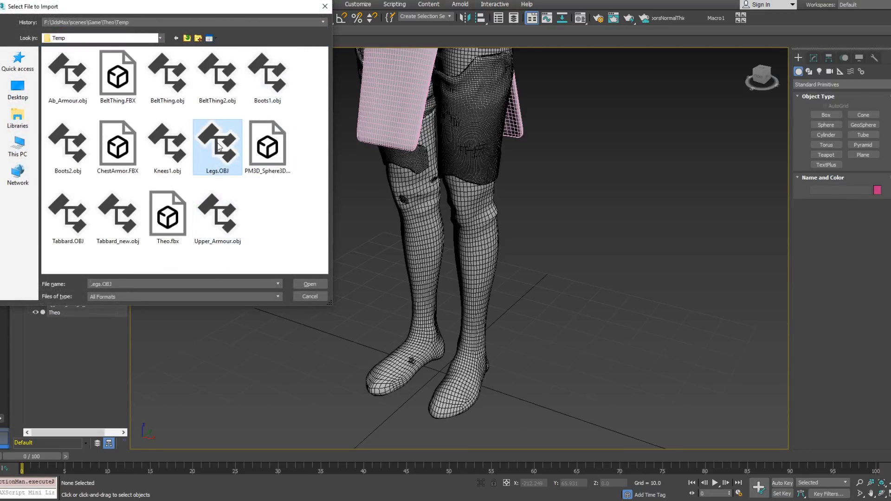
pyautogui.doubleClick(219, 146)
pyautogui.click(390, 408)
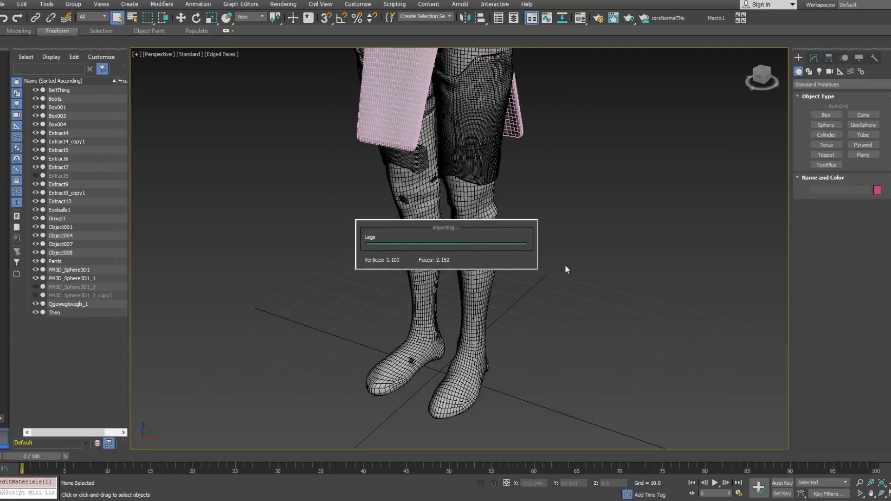
# Select the imported thigh armour object and check the rear edge of its plate against the leg.
pyautogui.keyDown('alt'); pyautogui.moveTo(572, 266); pyautogui.dragTo(452, 153, button='middle'); pyautogui.keyUp('alt')
pyautogui.moveTo(453, 153); pyautogui.dragTo(448, 191, button='middle')
pyautogui.scroll(4, 448, 191)
pyautogui.click(459, 158)
pyautogui.keyDown('alt'); pyautogui.moveTo(459, 158); pyautogui.dragTo(230, 130, button='middle'); pyautogui.keyUp('alt')
pyautogui.scroll(-5, 472, 203)
pyautogui.scroll(5, 445, 172)
pyautogui.moveTo(230, 130); pyautogui.dragTo(343, 167, button='middle')
pyautogui.scroll(5, 358, 168)
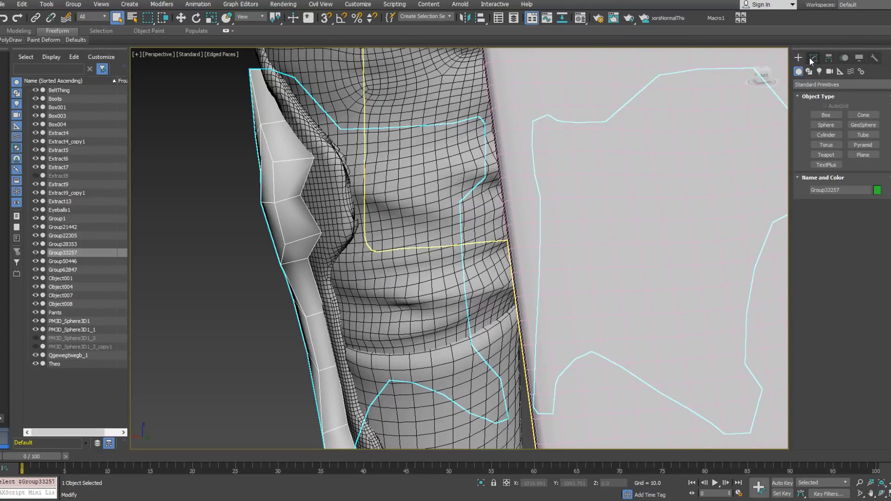
pyautogui.scroll(-5, 762, 127)
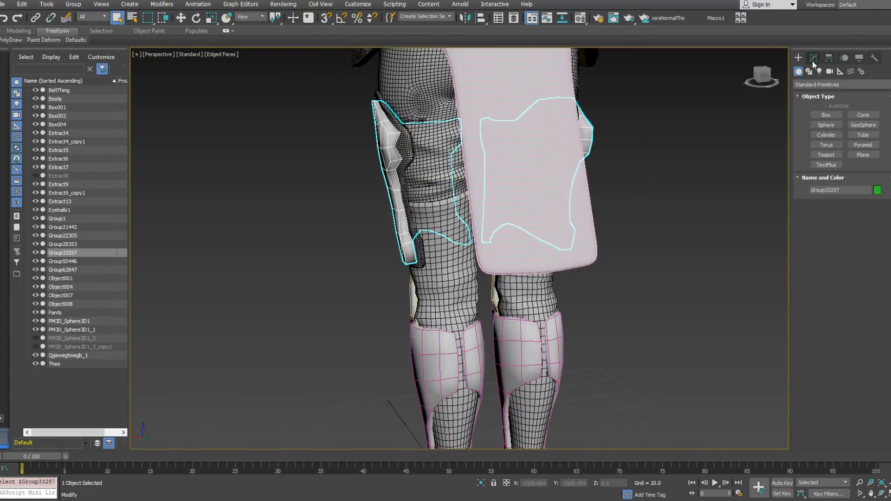
# Delete the thigh plate on the character's right leg as an element, leaving the left plate for editing.
pyautogui.click(814, 58)
pyautogui.click(868, 196)
pyautogui.keyDown('alt'); pyautogui.moveTo(503, 212); pyautogui.dragTo(405, 202, button='middle'); pyautogui.keyUp('alt')
pyautogui.click(406, 202)
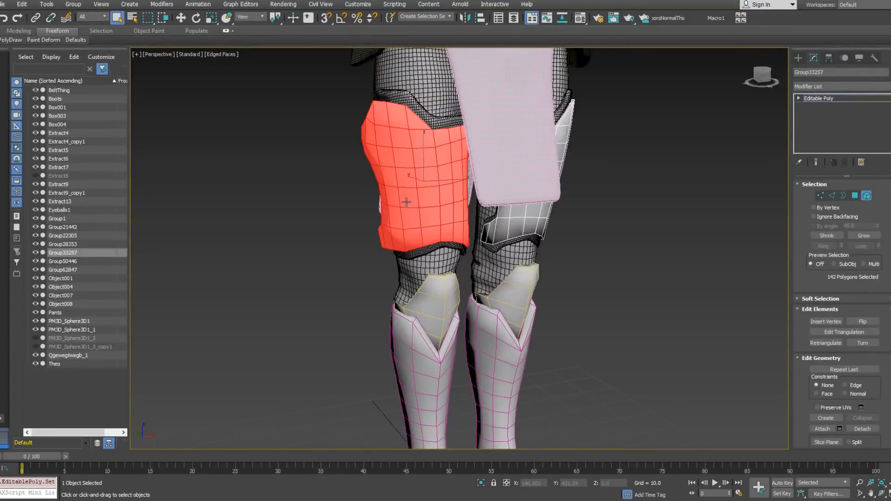
pyautogui.press('Delete')
# Move one vertex on the bulge of the left thigh plate's rear rim closer to the leg.
pyautogui.keyDown('alt'); pyautogui.moveTo(603, 163); pyautogui.dragTo(354, 203, button='middle'); pyautogui.keyUp('alt')
pyautogui.scroll(5, 493, 177)
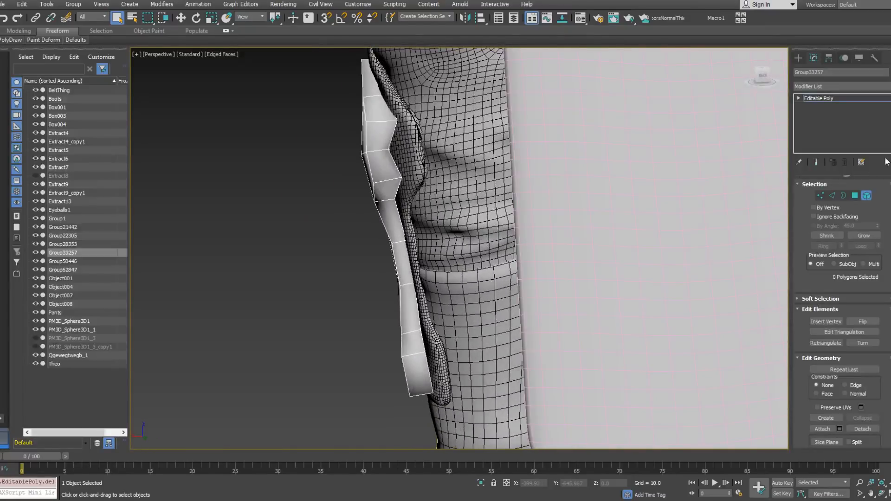
pyautogui.click(820, 196)
pyautogui.keyDown('alt'); pyautogui.moveTo(365, 163); pyautogui.dragTo(399, 183, button='middle'); pyautogui.keyUp('alt')
pyautogui.click(401, 172)
pyautogui.rightClick(404, 183)
pyautogui.click(411, 185)
pyautogui.moveTo(399, 184); pyautogui.dragTo(417, 186)
# Examine how the left thigh plate fits around the leg from behind and from the side.
pyautogui.keyDown('alt'); pyautogui.moveTo(411, 185); pyautogui.dragTo(403, 241, button='middle'); pyautogui.keyUp('alt')
pyautogui.scroll(-5, 325, 213)
pyautogui.scroll(-4, 395, 229)
pyautogui.scroll(4, 434, 219)
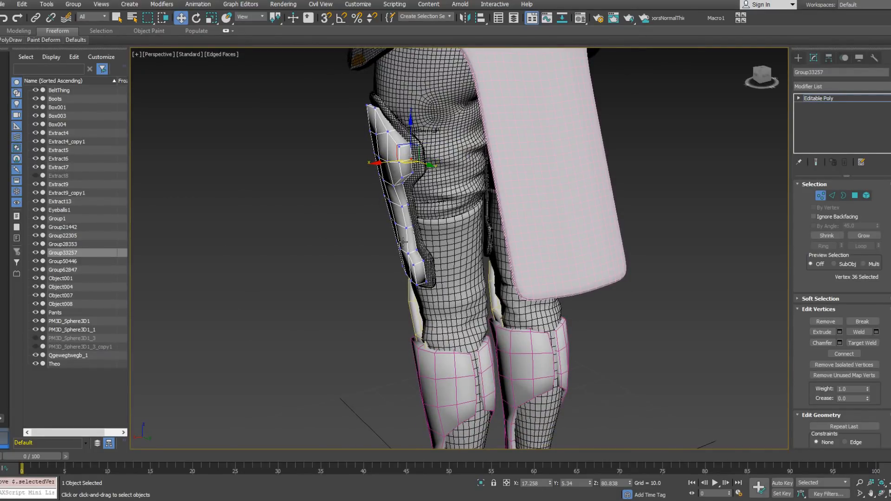
pyautogui.keyDown('alt'); pyautogui.moveTo(389, 208); pyautogui.dragTo(420, 201, button='middle'); pyautogui.keyUp('alt')
pyautogui.scroll(3, 441, 197)
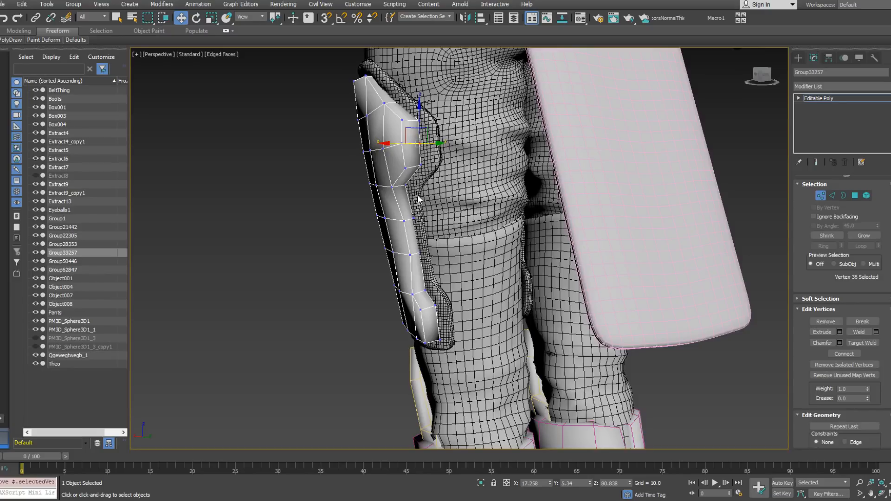
pyautogui.keyDown('alt'); pyautogui.moveTo(419, 198); pyautogui.dragTo(472, 225, button='middle'); pyautogui.keyUp('alt')
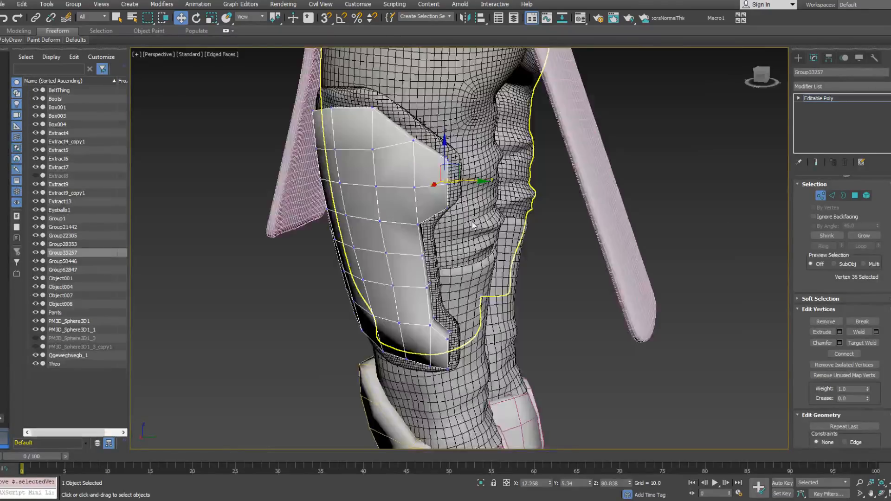
pyautogui.scroll(5, 472, 221)
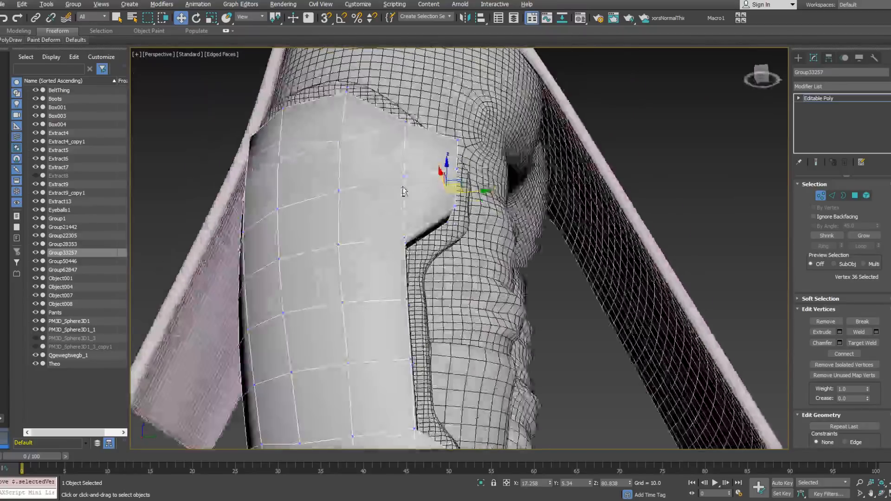
pyautogui.keyDown('alt'); pyautogui.moveTo(404, 192); pyautogui.dragTo(324, 225, button='middle'); pyautogui.keyUp('alt')
# Add a connecting edge across the rear rim of the left thigh plate near its upper bulge.
pyautogui.press('2')
pyautogui.rightClick(367, 198)
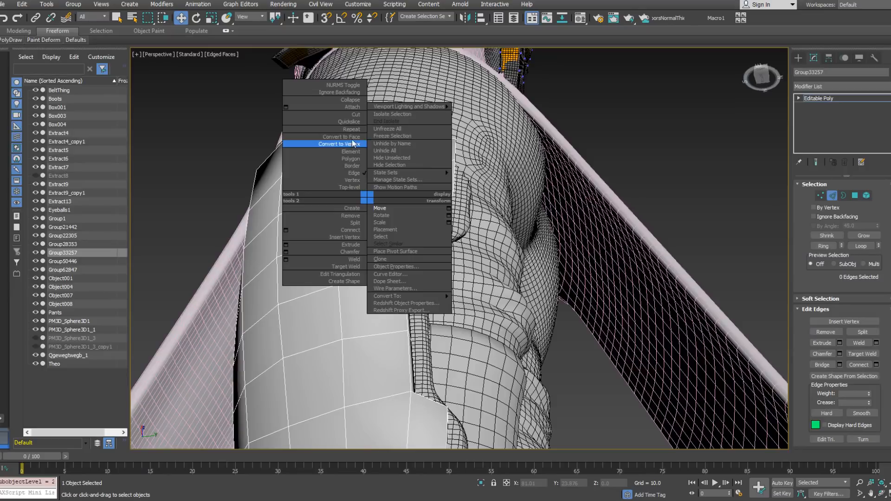
pyautogui.click(352, 237)
pyautogui.keyDown('alt'); pyautogui.moveTo(453, 213); pyautogui.dragTo(312, 205, button='middle'); pyautogui.keyUp('alt')
pyautogui.rightClick(312, 206)
pyautogui.click(820, 195)
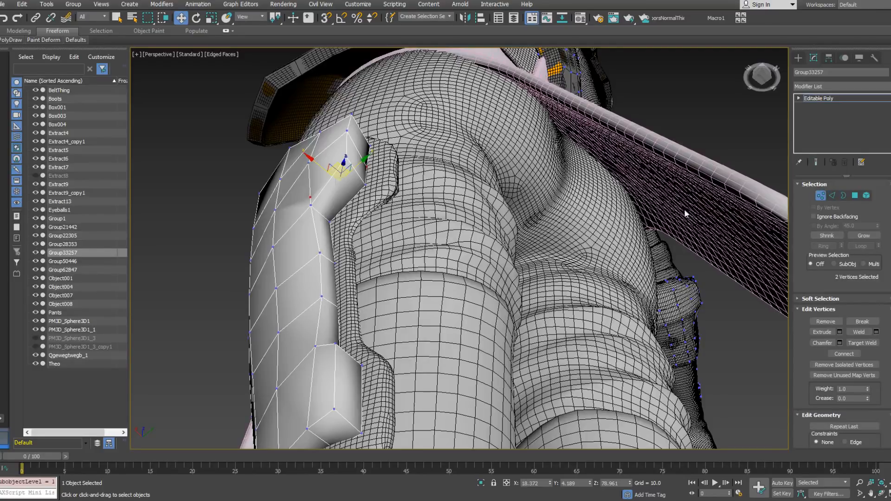
# Connect vertices with new edges at the notch where the thigh plate's rear rim narrows below the bulge.
pyautogui.keyDown('alt'); pyautogui.moveTo(312, 206); pyautogui.dragTo(326, 256, button='middle'); pyautogui.keyUp('alt')
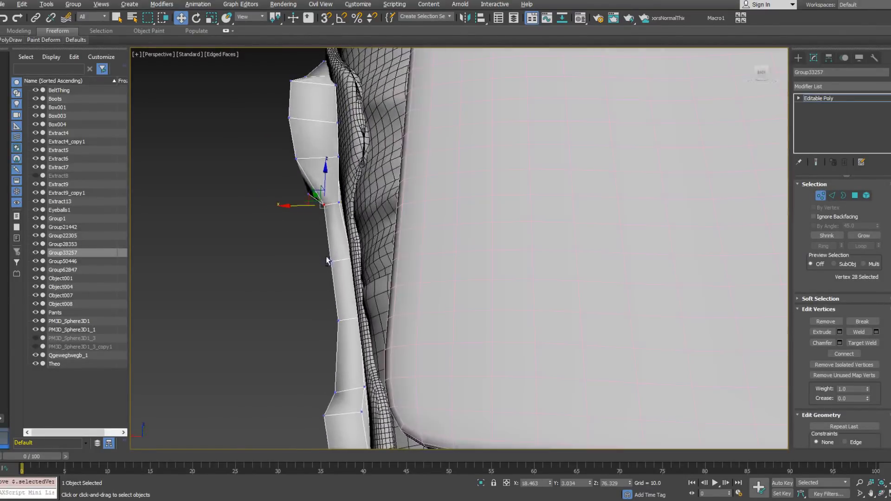
pyautogui.keyDown('alt'); pyautogui.moveTo(313, 204); pyautogui.dragTo(317, 173, button='middle'); pyautogui.keyUp('alt')
pyautogui.keyDown('ctrl'); pyautogui.click(370, 192); pyautogui.keyUp('ctrl')
pyautogui.rightClick(385, 195)
pyautogui.click(375, 228)
pyautogui.keyDown('alt'); pyautogui.moveTo(399, 215); pyautogui.dragTo(397, 157, button='middle'); pyautogui.keyUp('alt')
pyautogui.rightClick(401, 160)
pyautogui.click(391, 198)
# Move the two vertices at the lower end of the rim's bulge slightly upwards.
pyautogui.keyDown('alt'); pyautogui.moveTo(391, 197); pyautogui.dragTo(368, 194, button='middle'); pyautogui.keyUp('alt')
pyautogui.click(356, 192)
pyautogui.keyDown('ctrl'); pyautogui.click(353, 203); pyautogui.keyUp('ctrl')
pyautogui.moveTo(368, 187); pyautogui.dragTo(368, 178)
pyautogui.keyDown('alt'); pyautogui.moveTo(368, 178); pyautogui.dragTo(367, 197, button='middle'); pyautogui.keyUp('alt')
pyautogui.scroll(5, 366, 198)
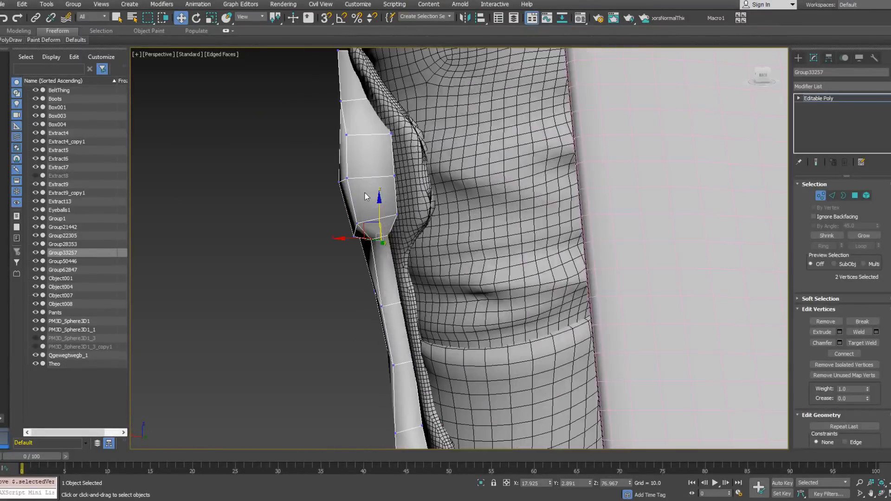
# Connect the three crosswise edges on the rear rim's bulge with one segment, pinch 0 and slide -50.
pyautogui.click(834, 195)
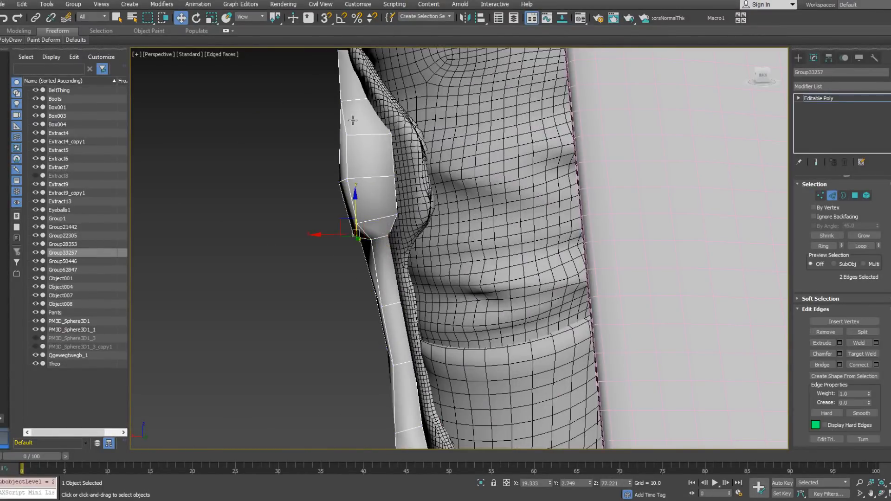
pyautogui.keyDown('ctrl'); pyautogui.click(374, 179); pyautogui.keyUp('ctrl')
pyautogui.keyDown('ctrl'); pyautogui.click(377, 221); pyautogui.keyUp('ctrl')
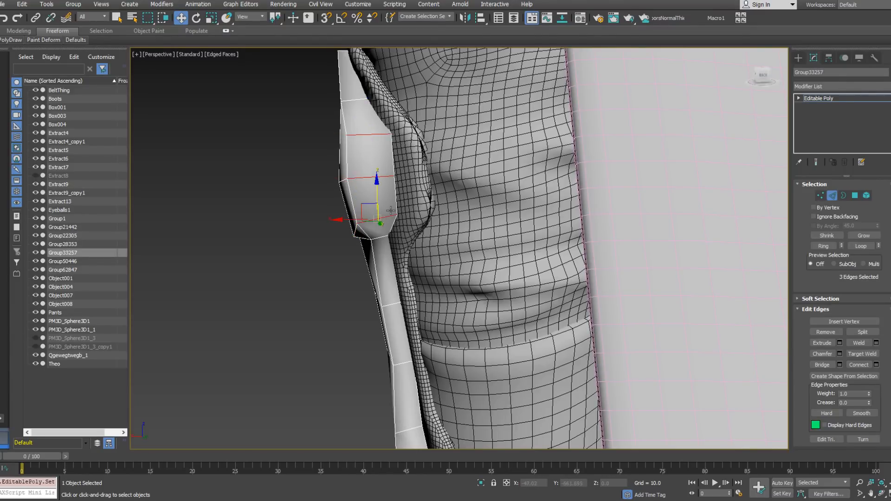
pyautogui.rightClick(388, 208)
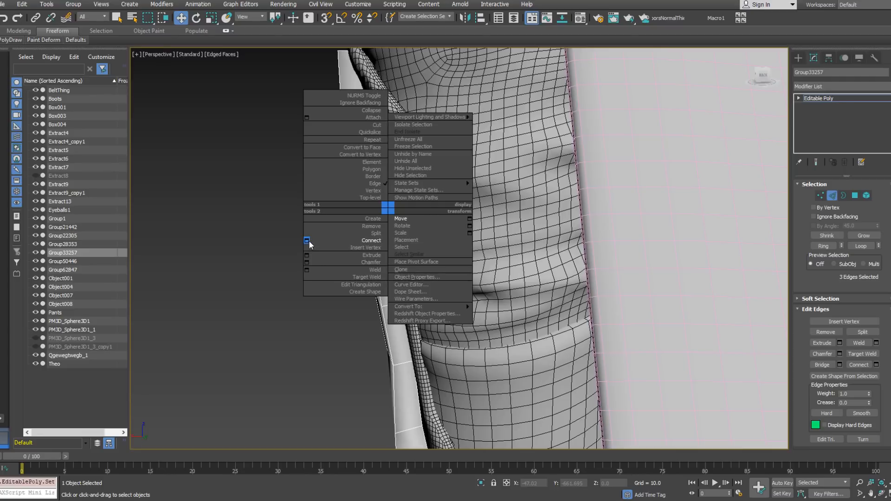
pyautogui.click(307, 240)
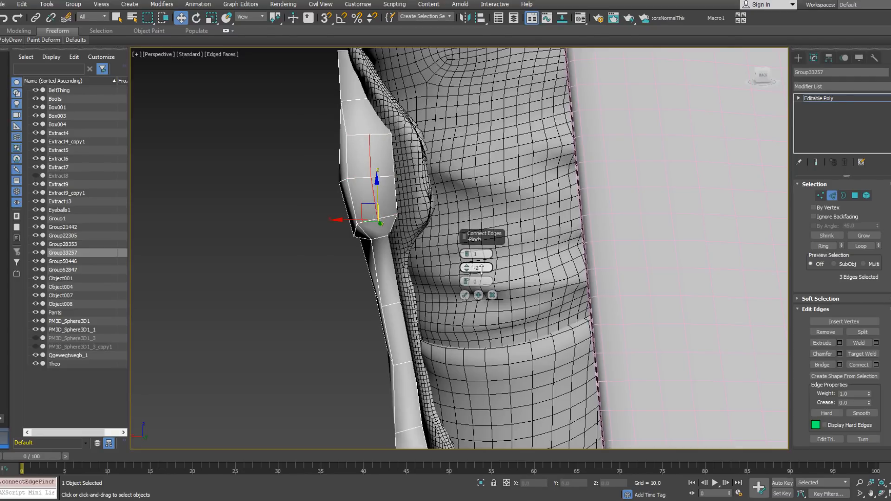
pyautogui.moveTo(467, 281); pyautogui.dragTo(468, 364)
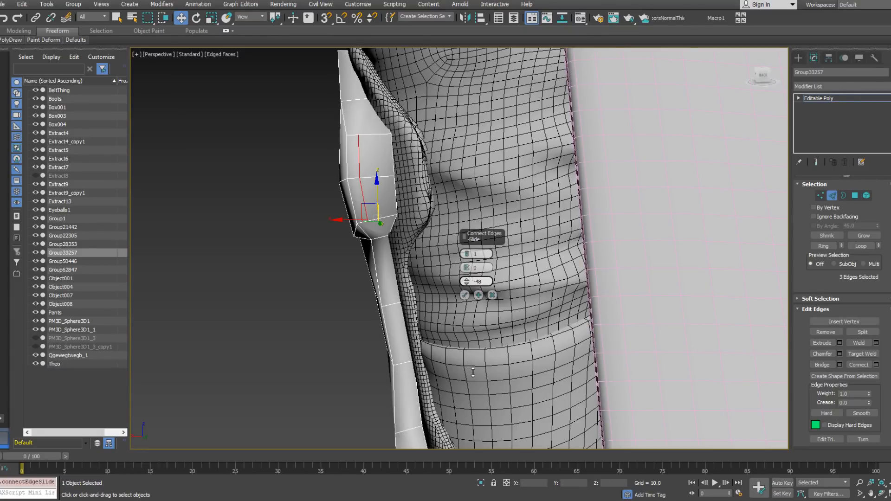
pyautogui.moveTo(475, 375); pyautogui.dragTo(475, 373)
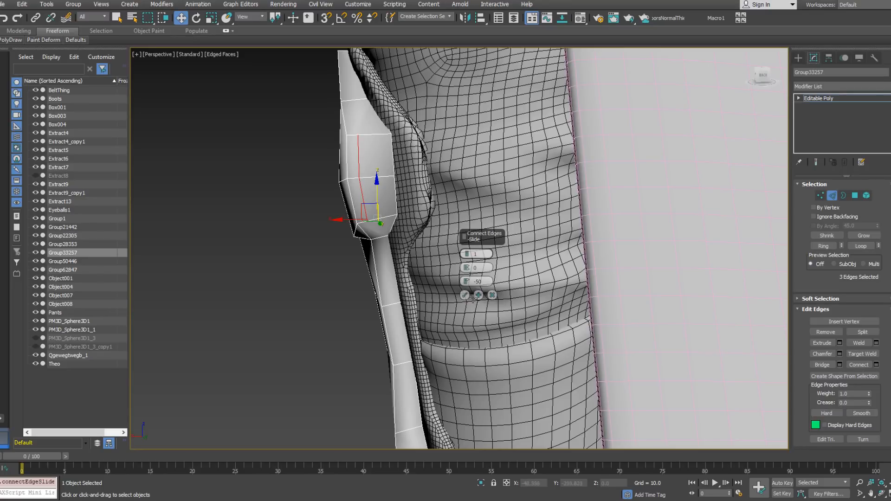
pyautogui.click(465, 295)
# Connect three vertices across the upper part of the bulge, from the plate's outer face to the rear rim.
pyautogui.keyDown('alt'); pyautogui.moveTo(422, 214); pyautogui.dragTo(599, 228, button='middle'); pyautogui.keyUp('alt')
pyautogui.keyDown('alt'); pyautogui.moveTo(629, 169); pyautogui.dragTo(475, 241, button='middle'); pyautogui.keyUp('alt')
pyautogui.rightClick(463, 241)
pyautogui.click(444, 283)
pyautogui.rightClick(474, 241)
pyautogui.click(822, 196)
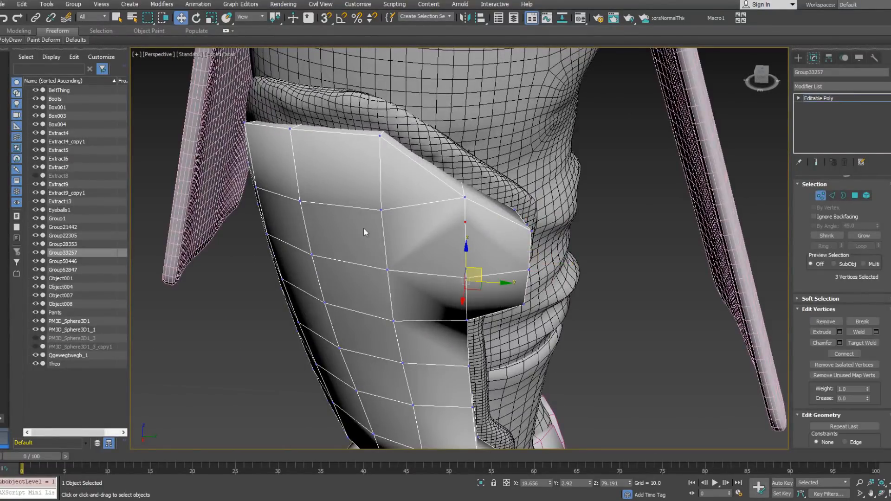
pyautogui.click(380, 209)
pyautogui.keyDown('ctrl'); pyautogui.click(466, 223); pyautogui.keyUp('ctrl')
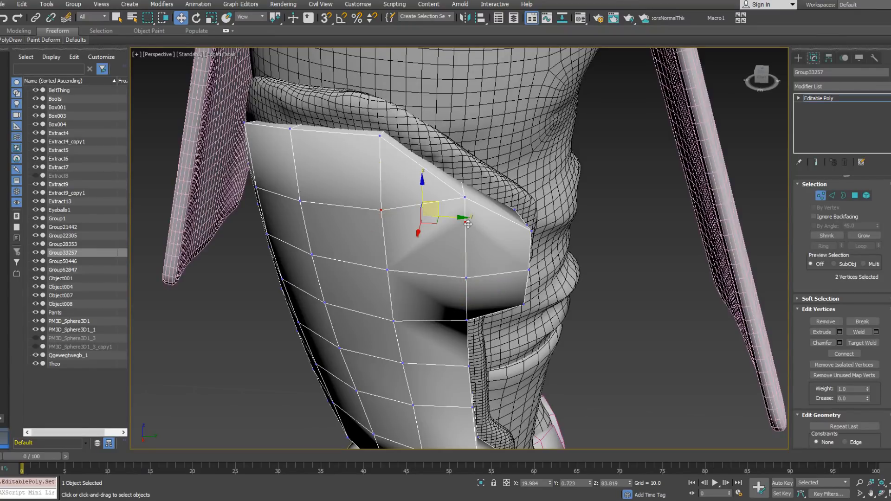
pyautogui.keyDown('ctrl'); pyautogui.click(530, 232); pyautogui.keyUp('ctrl')
pyautogui.rightClick(562, 238)
pyautogui.click(553, 267)
# Shift the middle vertex of the new edge line across the upper bulge slightly.
pyautogui.keyDown('alt'); pyautogui.moveTo(548, 253); pyautogui.dragTo(457, 219, button='middle'); pyautogui.keyUp('alt')
pyautogui.click(458, 221)
pyautogui.moveTo(451, 204); pyautogui.dragTo(441, 199)
pyautogui.scroll(5, 438, 201)
pyautogui.keyDown('alt'); pyautogui.moveTo(551, 196); pyautogui.dragTo(527, 200, button='middle'); pyautogui.keyUp('alt')
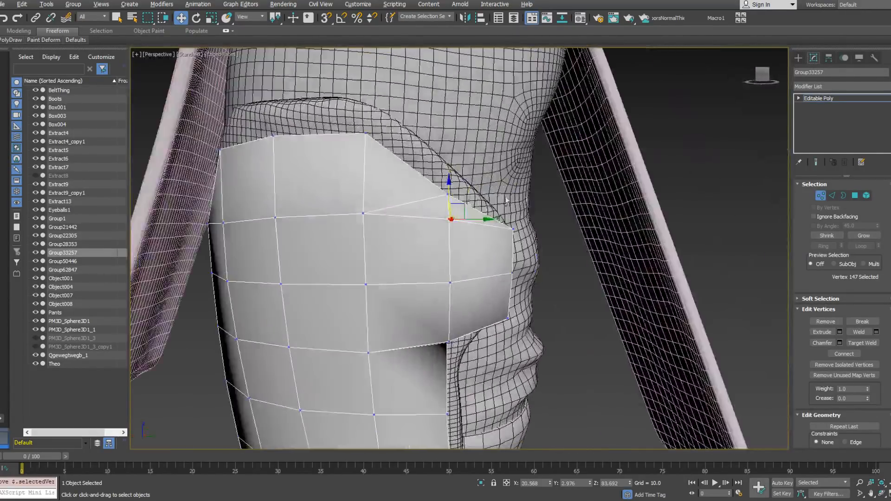
# Lower the two upper rim vertices just above the bulge by about 1 unit.
pyautogui.click(447, 196)
pyautogui.moveTo(436, 173); pyautogui.dragTo(463, 204)
pyautogui.moveTo(464, 207)
pyautogui.keyDown('alt'); pyautogui.mouseDown(button='middle')
pyautogui.moveTo(438, 210)
pyautogui.moveTo(467, 204)
pyautogui.mouseUp(button='middle'); pyautogui.keyUp('alt')
pyautogui.moveTo(444, 157); pyautogui.dragTo(445, 175)
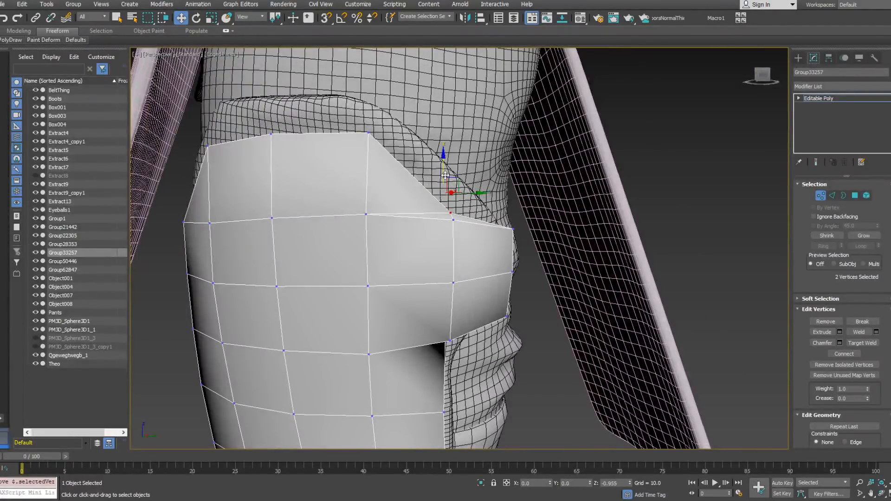
# Connect two vertices with an edge across the top of the bulge and remove the redundant edge beside it.
pyautogui.keyDown('alt'); pyautogui.moveTo(446, 176); pyautogui.dragTo(430, 223, button='middle'); pyautogui.keyUp('alt')
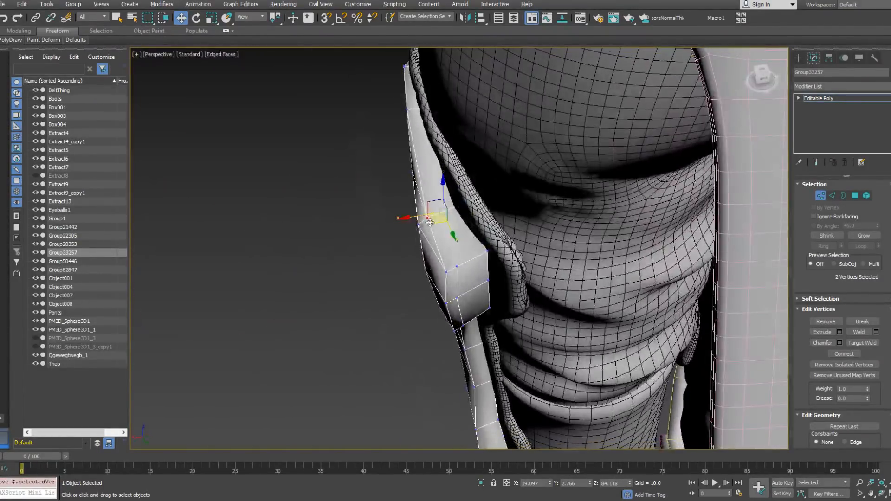
pyautogui.click(426, 217)
pyautogui.keyDown('ctrl'); pyautogui.click(456, 267); pyautogui.keyUp('ctrl')
pyautogui.rightClick(468, 257)
pyautogui.click(462, 292)
pyautogui.keyDown('alt'); pyautogui.moveTo(453, 251); pyautogui.dragTo(571, 251, button='middle'); pyautogui.keyUp('alt')
pyautogui.press('2')
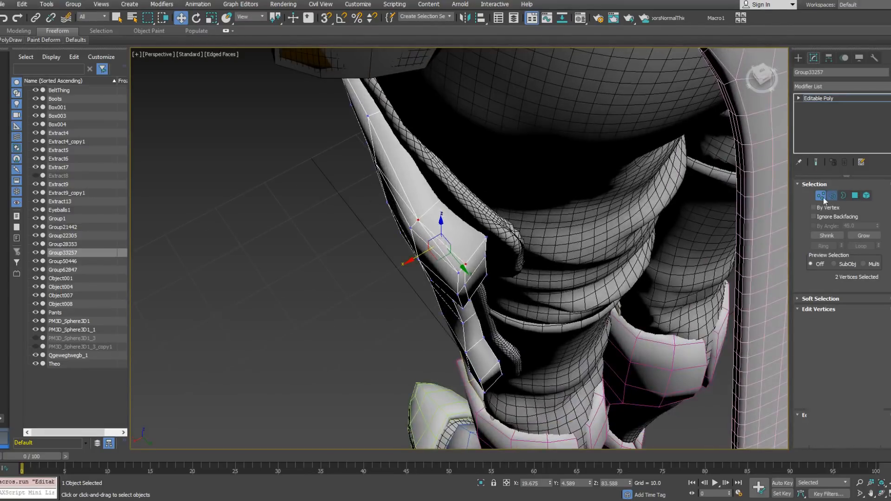
pyautogui.press('z')
pyautogui.keyDown('alt'); pyautogui.moveTo(519, 335); pyautogui.dragTo(501, 262, button='middle'); pyautogui.keyUp('alt')
pyautogui.hotkey('ctrl', 'd')
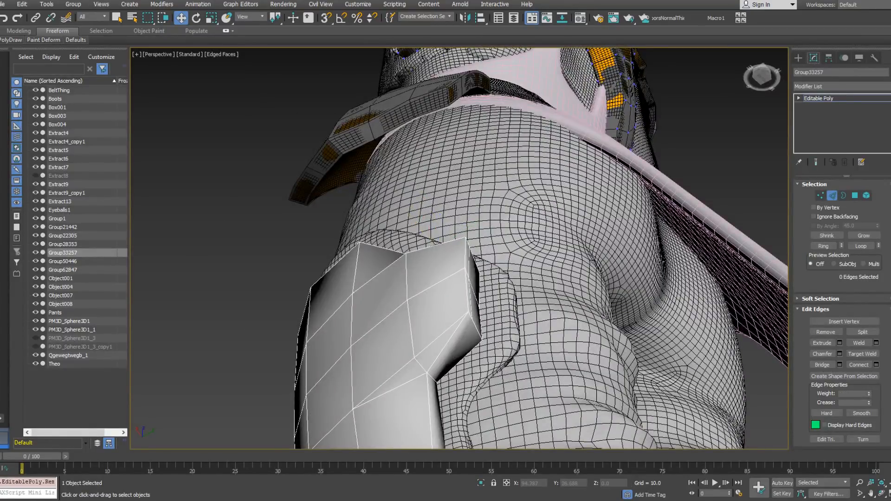
# Connect the two vertices along the underside of the bulge at the notch and remove the old edge beside them.
pyautogui.click(820, 196)
pyautogui.click(472, 318)
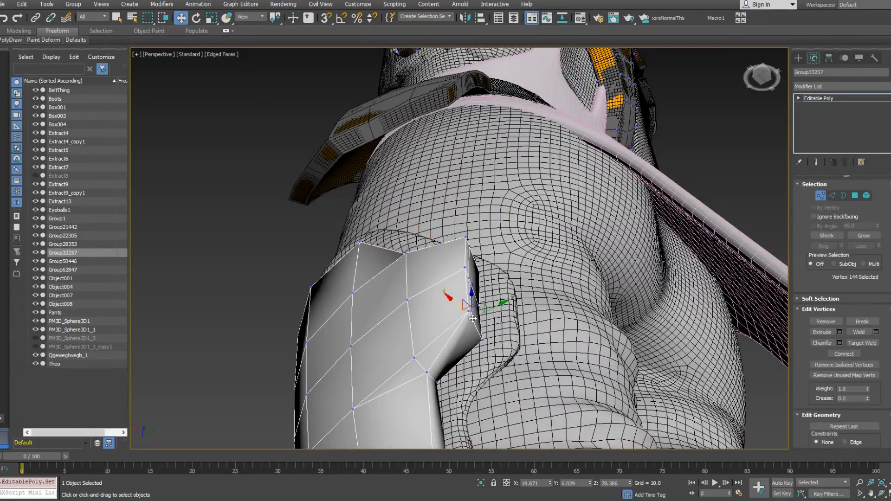
pyautogui.keyDown('ctrl'); pyautogui.click(428, 374); pyautogui.keyUp('ctrl')
pyautogui.rightClick(474, 366)
pyautogui.click(464, 398)
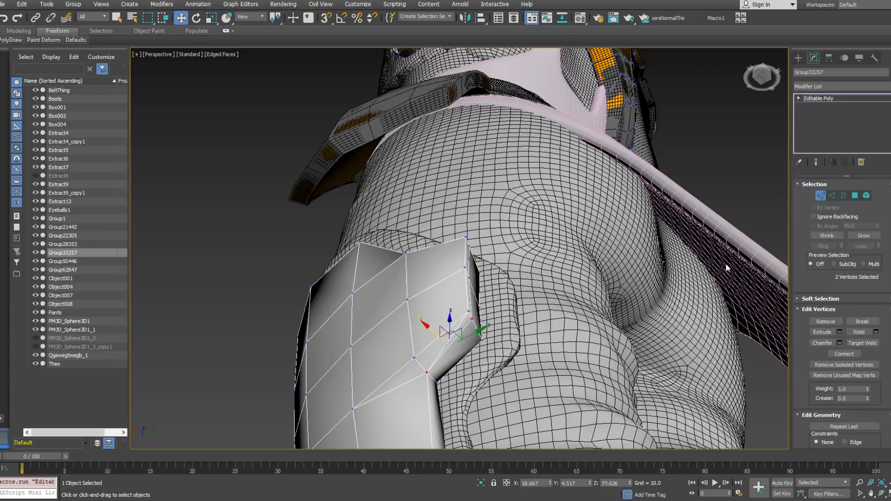
pyautogui.press('2')
pyautogui.press('BackSpace')
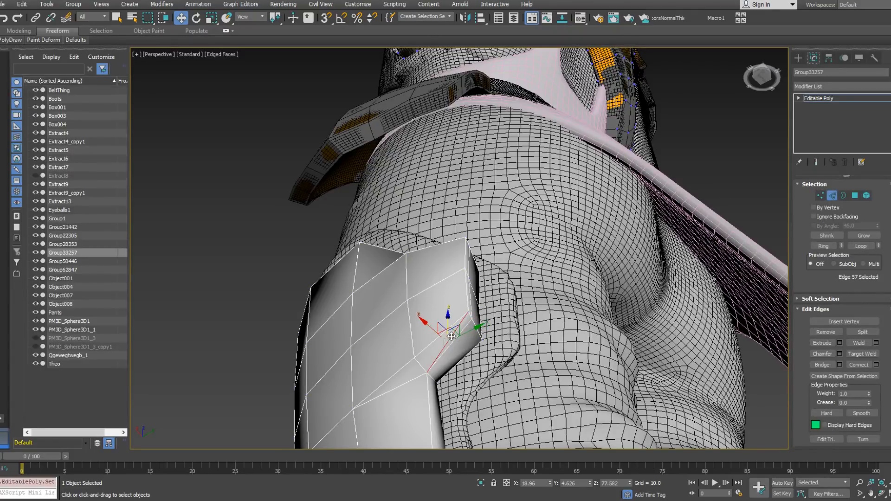
# Move the single rim vertex where the top of the bulge begins slightly downwards.
pyautogui.click(819, 197)
pyautogui.keyDown('alt'); pyautogui.moveTo(496, 288); pyautogui.dragTo(446, 325, button='middle'); pyautogui.keyUp('alt')
pyautogui.click(420, 210)
pyautogui.moveTo(412, 197); pyautogui.dragTo(412, 199)
pyautogui.keyDown('alt'); pyautogui.moveTo(412, 199); pyautogui.dragTo(468, 295, button='middle'); pyautogui.keyUp('alt')
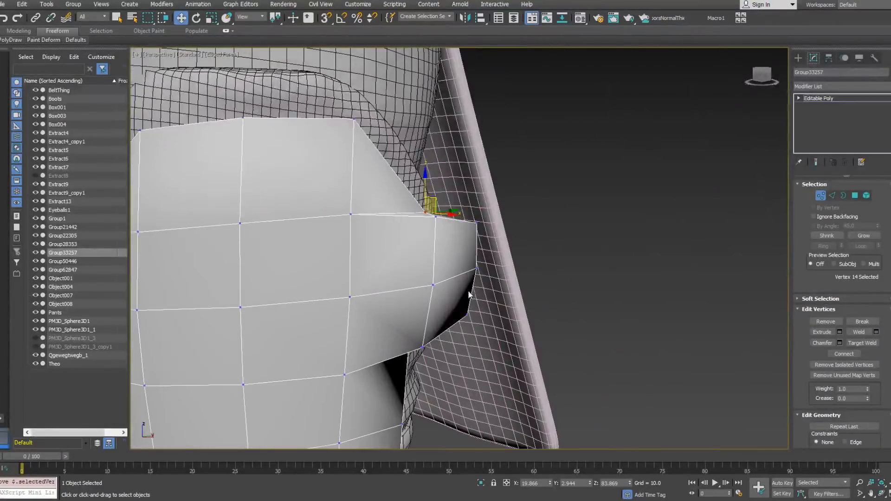
# Connect the four vertical edges of the bulge's rear face with 2 segments, pinch 31 and slide 0.
pyautogui.scroll(-5, 469, 295)
pyautogui.keyDown('alt'); pyautogui.moveTo(478, 265); pyautogui.dragTo(440, 242, button='middle'); pyautogui.keyUp('alt')
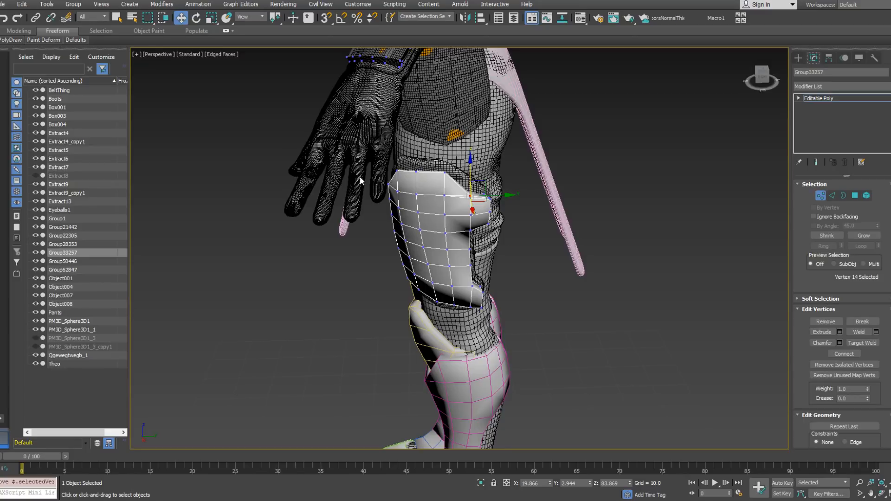
pyautogui.keyDown('alt'); pyautogui.moveTo(457, 213); pyautogui.dragTo(484, 213, button='middle'); pyautogui.keyUp('alt')
pyautogui.scroll(6, 466, 201)
pyautogui.scroll(5, 484, 213)
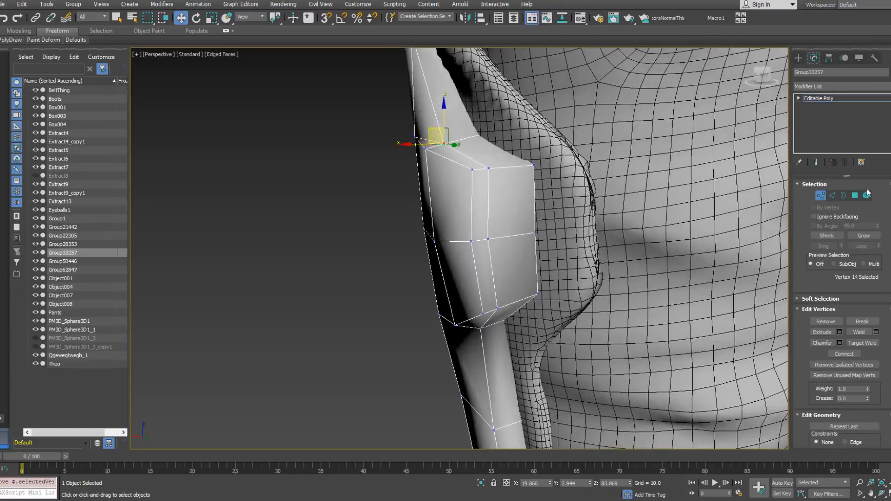
pyautogui.click(831, 198)
pyautogui.click(489, 191)
pyautogui.keyDown('ctrl'); pyautogui.click(534, 196); pyautogui.keyUp('ctrl')
pyautogui.moveTo(542, 192); pyautogui.dragTo(534, 202)
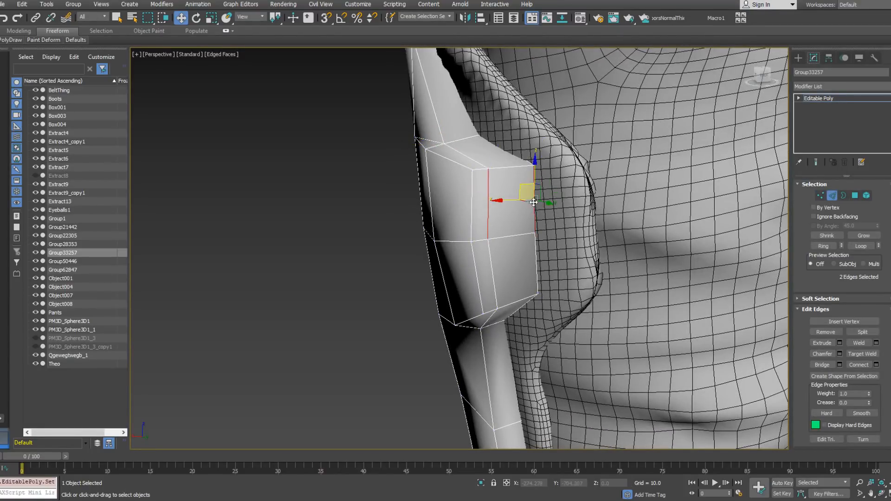
pyautogui.keyDown('ctrl'); pyautogui.click(534, 261); pyautogui.keyUp('ctrl')
pyautogui.keyDown('alt'); pyautogui.moveTo(535, 260); pyautogui.dragTo(511, 254, button='middle'); pyautogui.keyUp('alt')
pyautogui.rightClick(530, 239)
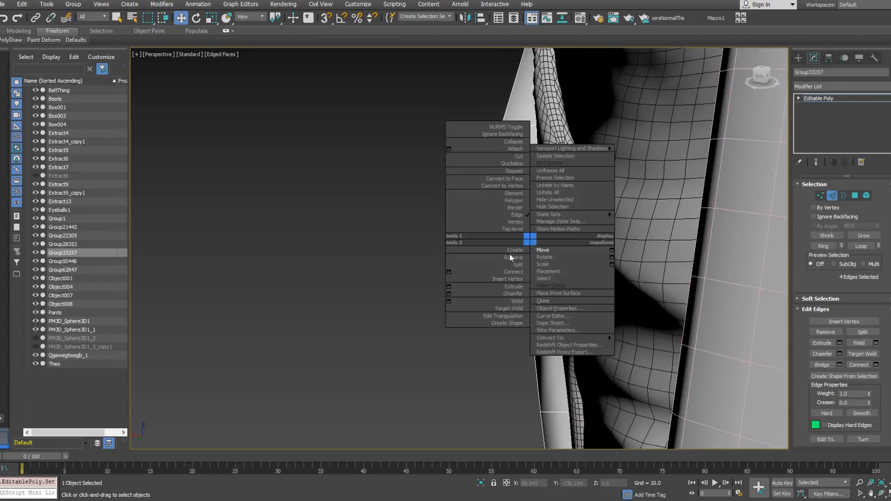
pyautogui.click(449, 273)
pyautogui.moveTo(466, 282); pyautogui.dragTo(474, 197)
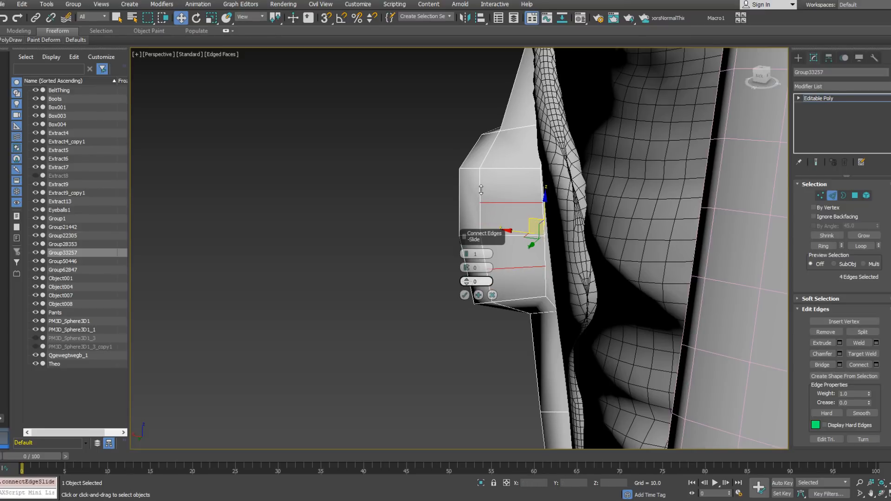
pyautogui.click(466, 252)
pyautogui.moveTo(466, 267); pyautogui.dragTo(463, 203)
pyautogui.click(464, 295)
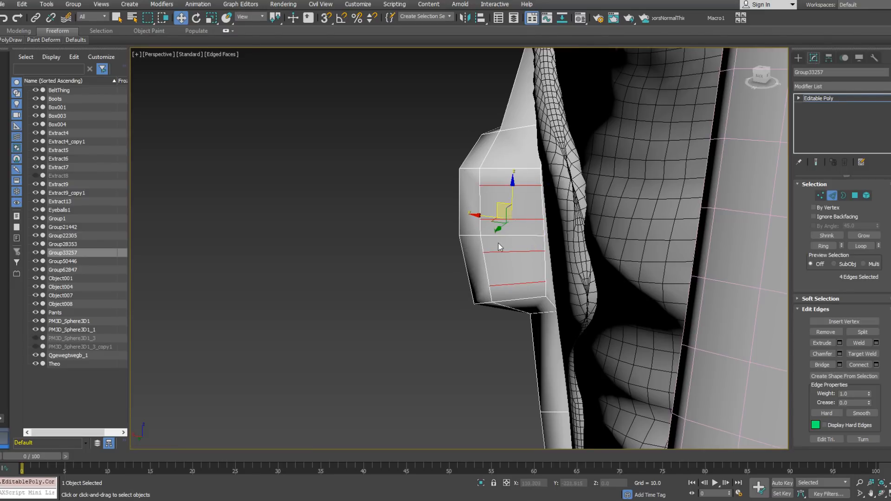
# Remove the two new edges nearest the middle of the bulge's rear face.
pyautogui.click(502, 251)
pyautogui.keyDown('ctrl'); pyautogui.click(510, 219); pyautogui.keyUp('ctrl')
pyautogui.press('BackSpace')
# Connect the bulge's upper and lower outer corner vertices diagonally to the adjacent inner edge vertices.
pyautogui.keyDown('alt'); pyautogui.moveTo(491, 217); pyautogui.dragTo(512, 215, button='middle'); pyautogui.keyUp('alt')
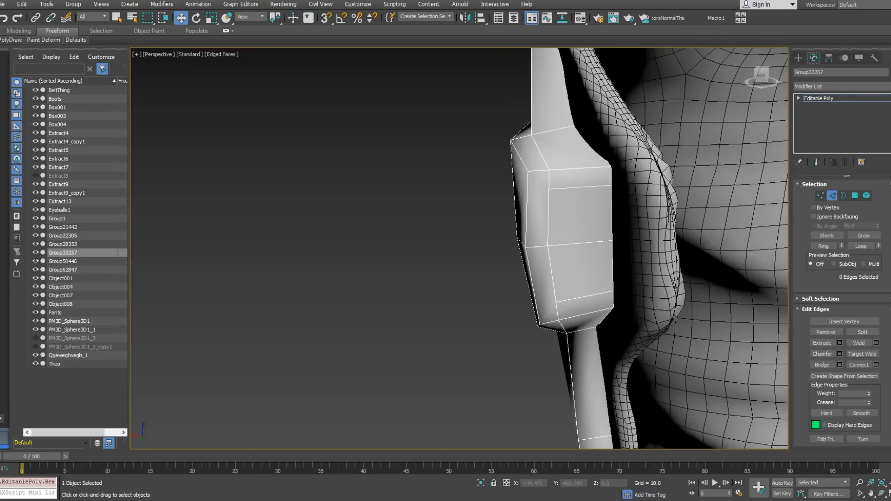
pyautogui.click(821, 195)
pyautogui.click(528, 172)
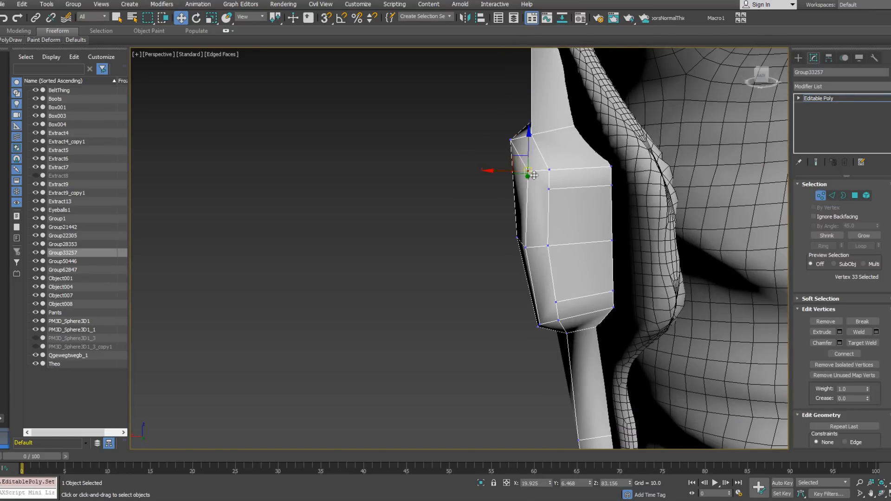
pyautogui.keyDown('ctrl'); pyautogui.click(549, 189); pyautogui.keyUp('ctrl')
pyautogui.keyDown('ctrl'); pyautogui.click(556, 303); pyautogui.keyUp('ctrl')
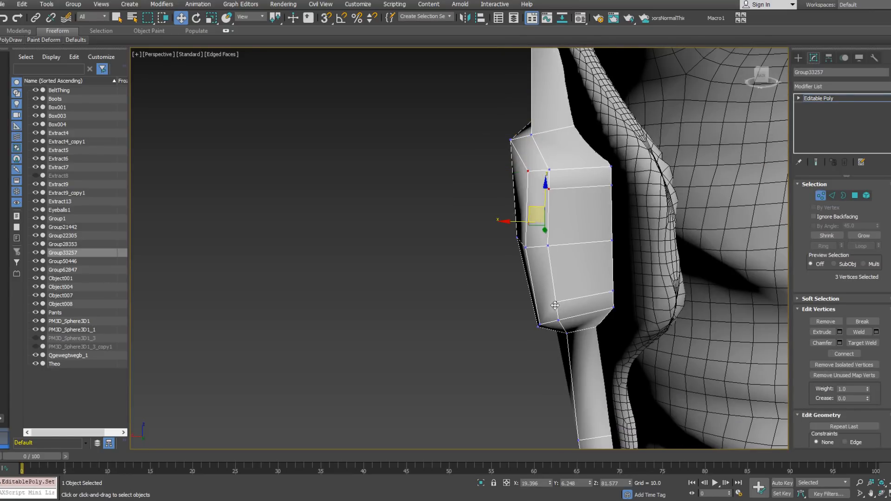
pyautogui.keyDown('ctrl'); pyautogui.click(541, 324); pyautogui.keyUp('ctrl')
pyautogui.rightClick(585, 311)
pyautogui.click(574, 342)
# Connect the rear face's five crosswise edges with 2 segments, pinch 55 and slide 0, and remove the new loop nearer the plate's outer side.
pyautogui.keyDown('alt'); pyautogui.moveTo(573, 341); pyautogui.dragTo(573, 300, button='middle'); pyautogui.keyUp('alt')
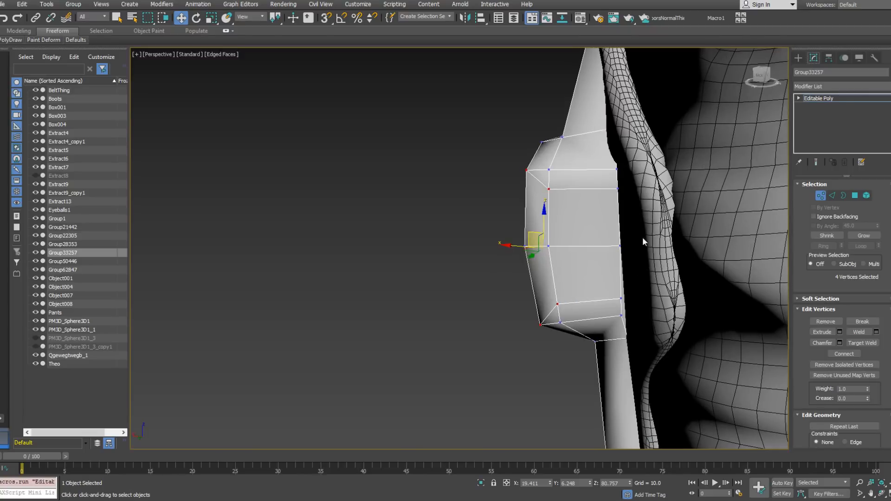
pyautogui.click(832, 196)
pyautogui.click(598, 170)
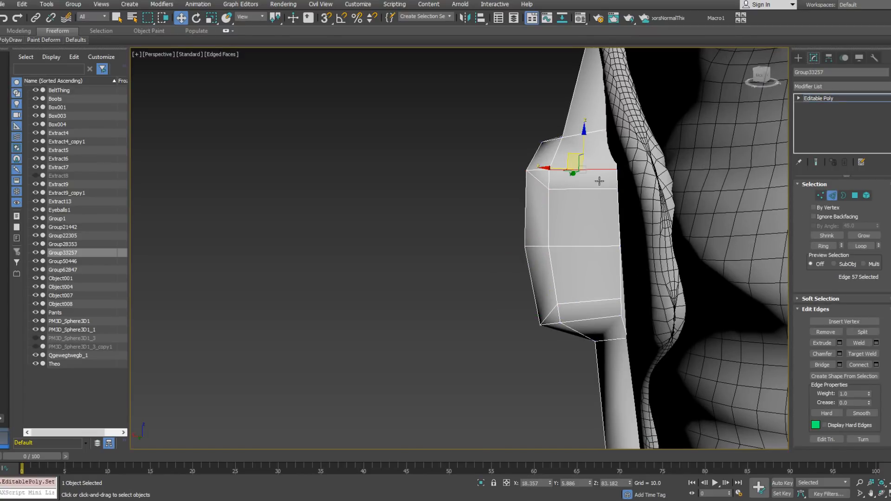
pyautogui.keyDown('shift'); pyautogui.click(602, 254); pyautogui.keyUp('shift')
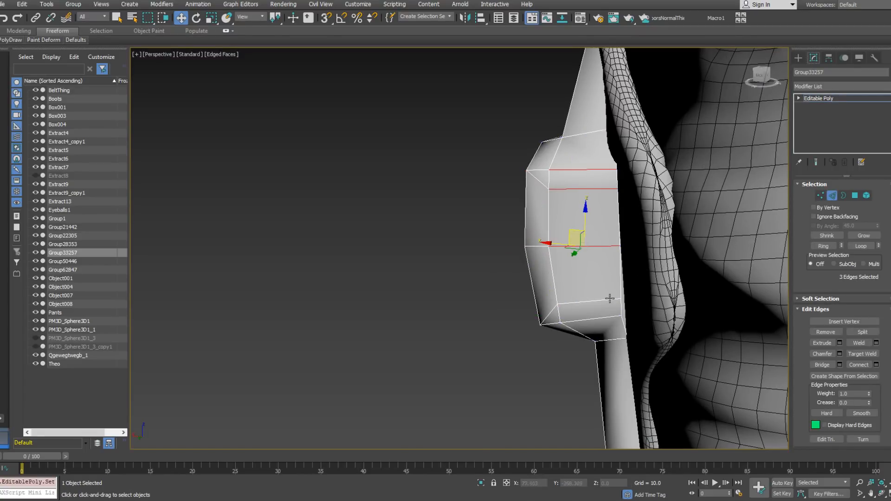
pyautogui.rightClick(630, 305)
pyautogui.click(556, 325)
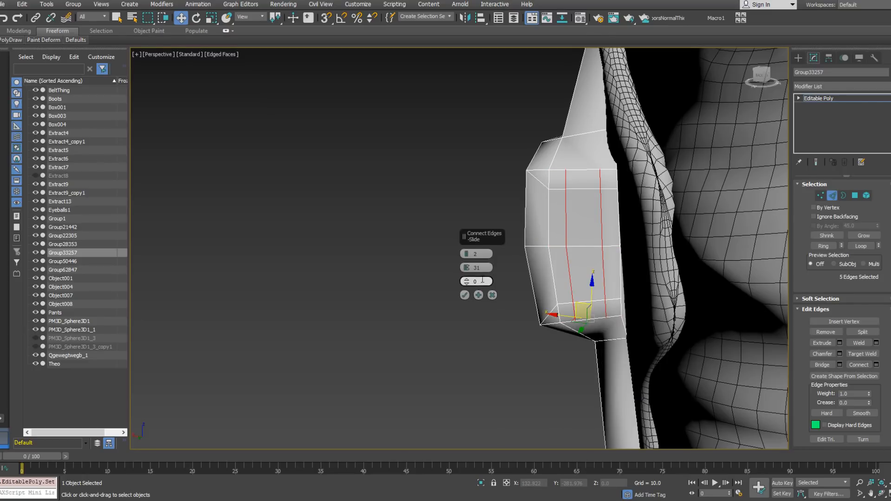
pyautogui.moveTo(467, 268); pyautogui.dragTo(468, 215)
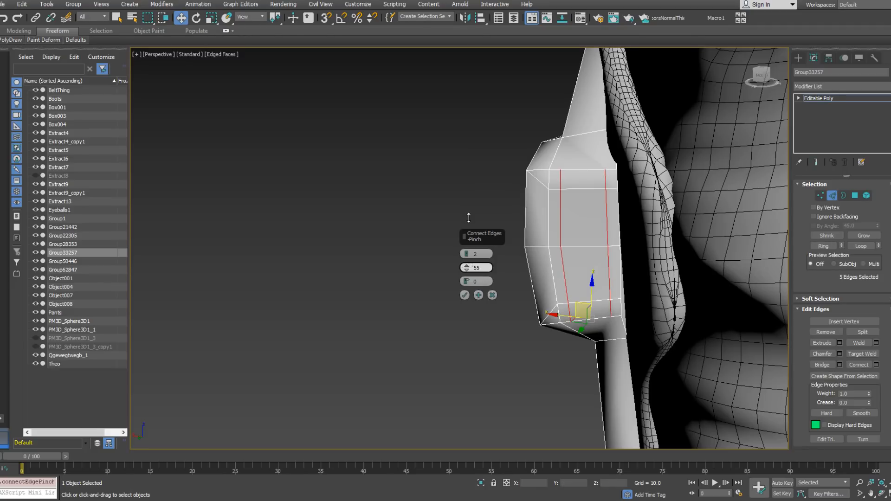
pyautogui.click(465, 295)
pyautogui.doubleClick(561, 223)
pyautogui.hotkey('ctrl', 'd')
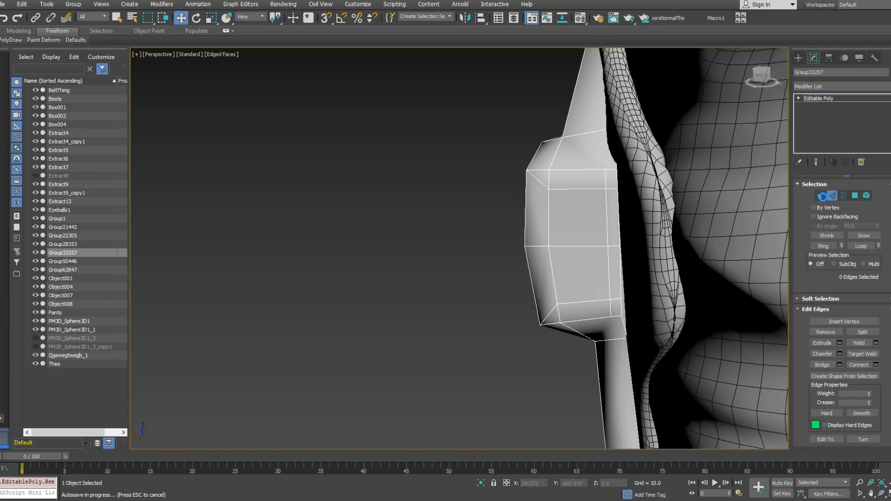
# Target-weld the end vertices of the remaining new edge loop to the adjacent leg-side corner vertices of the bulge.
pyautogui.click(820, 196)
pyautogui.rightClick(631, 205)
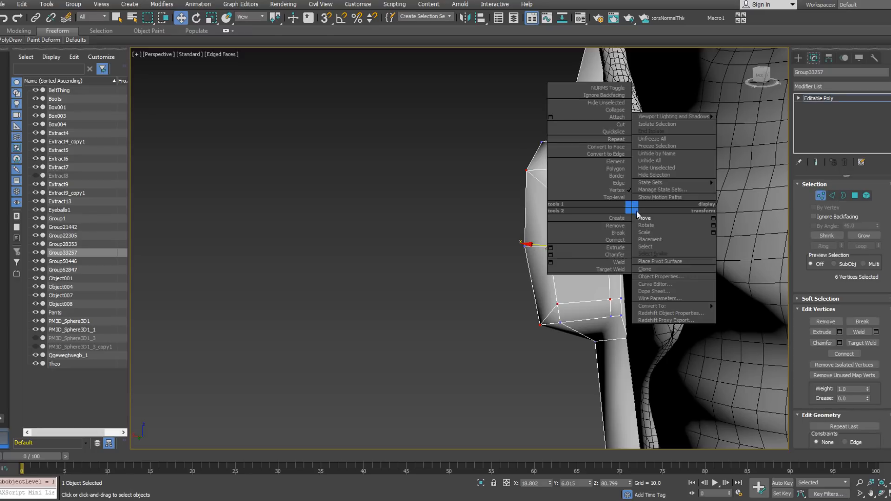
pyautogui.click(610, 275)
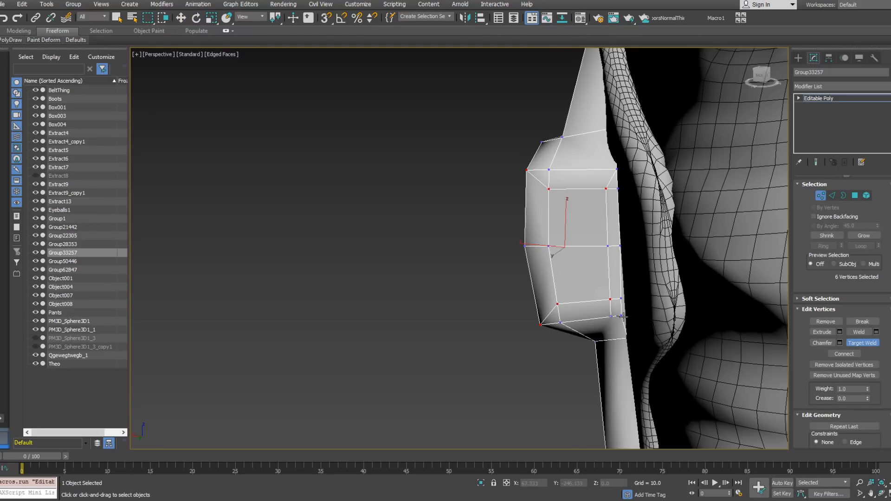
pyautogui.press('w')
pyautogui.click(610, 300)
# Select the two inner polygons on the rear face of the thigh plate's upper bulge.
pyautogui.keyDown('alt'); pyautogui.moveTo(612, 301); pyautogui.dragTo(515, 278, button='middle'); pyautogui.keyUp('alt')
pyautogui.click(855, 199)
pyautogui.click(435, 228)
pyautogui.keyDown('ctrl'); pyautogui.click(446, 292); pyautogui.keyUp('ctrl')
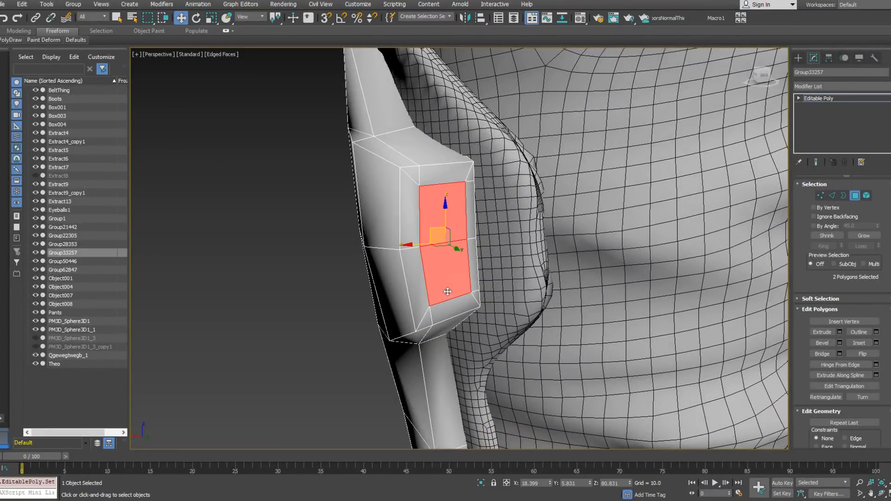
pyautogui.keyDown('alt'); pyautogui.moveTo(447, 291); pyautogui.dragTo(460, 266, button='middle'); pyautogui.keyUp('alt')
pyautogui.rightClick(460, 266)
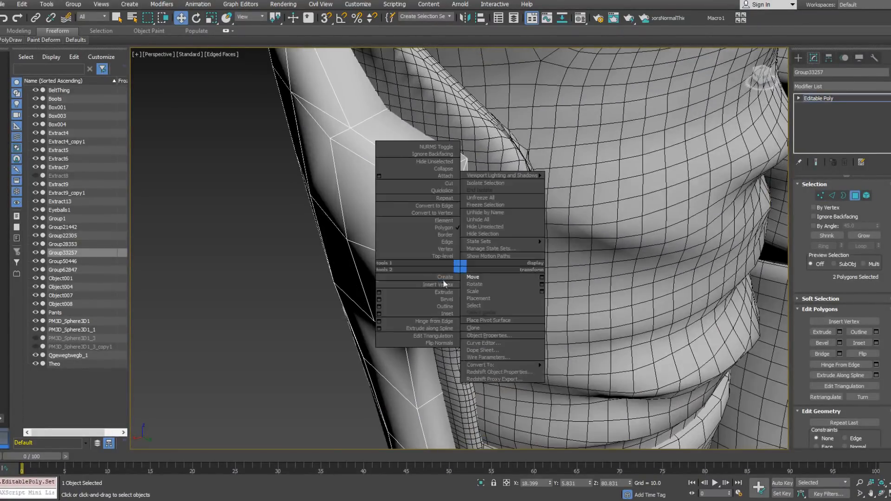
pyautogui.click(379, 314)
pyautogui.keyDown('alt'); pyautogui.moveTo(603, 283); pyautogui.dragTo(494, 280, button='middle'); pyautogui.keyUp('alt')
pyautogui.click(493, 281)
# Bevel the two selected bulge polygons inward with height -1.078 and outline 0.
pyautogui.rightClick(457, 248)
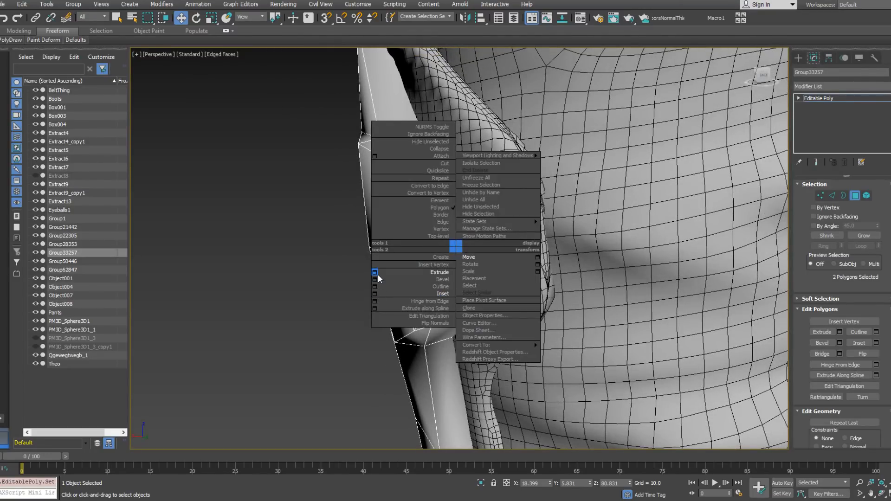
pyautogui.click(375, 279)
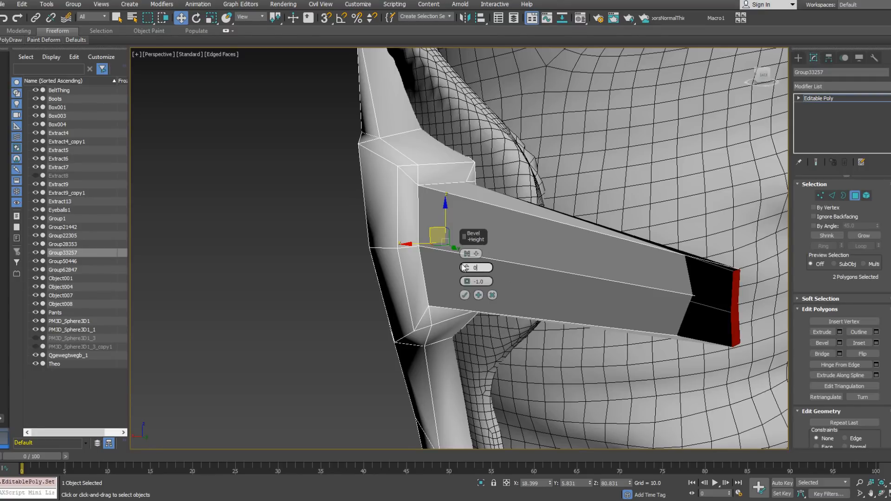
pyautogui.click(478, 281)
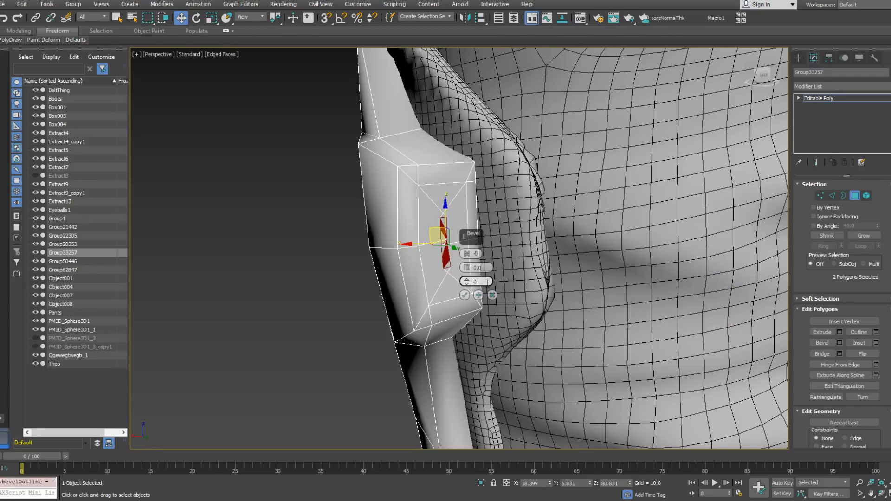
pyautogui.press('Return')
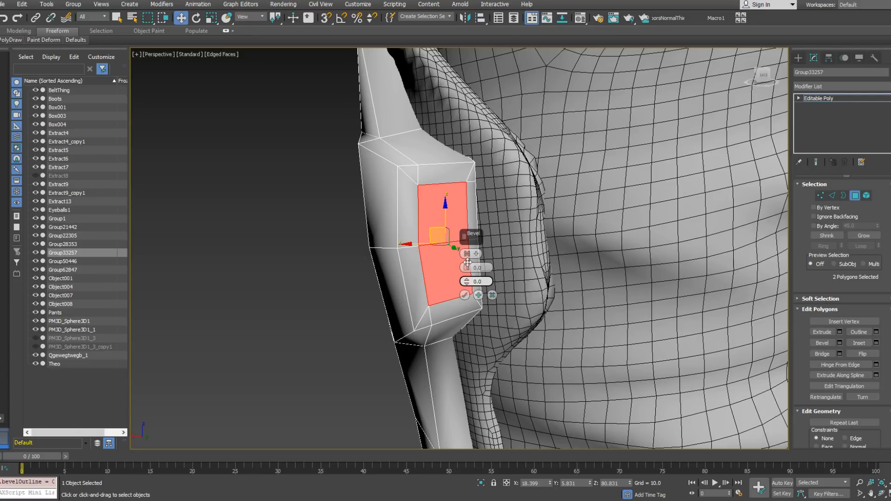
pyautogui.moveTo(467, 269); pyautogui.dragTo(467, 274)
pyautogui.moveTo(532, 246)
pyautogui.keyDown('alt'); pyautogui.mouseDown(button='middle')
pyautogui.moveTo(490, 243)
pyautogui.moveTo(517, 258)
pyautogui.moveTo(510, 247)
pyautogui.moveTo(538, 247)
pyautogui.mouseUp(button='middle'); pyautogui.keyUp('alt')
pyautogui.click(471, 293)
pyautogui.hotkey('ctrl', 'z')
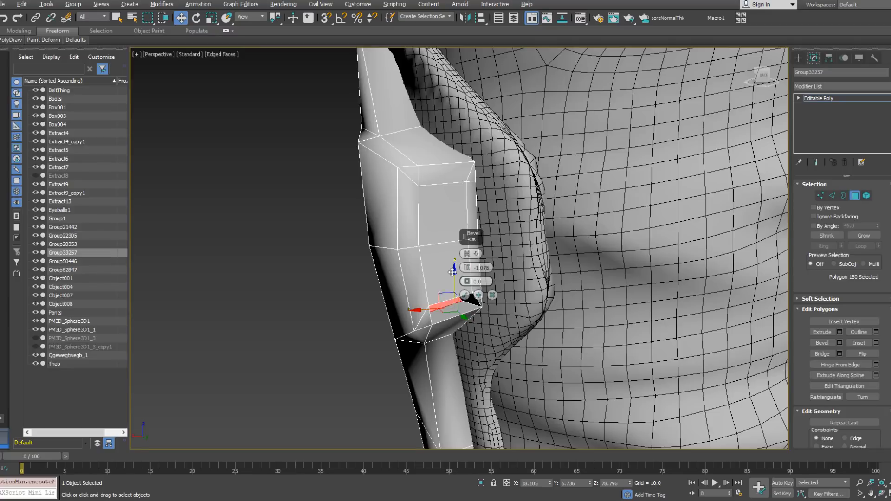
pyautogui.click(466, 295)
# Move the vertex where the plate's rear rim meets the top of the lower bulge.
pyautogui.keyDown('alt'); pyautogui.moveTo(466, 295); pyautogui.dragTo(474, 331, button='middle'); pyautogui.keyUp('alt')
pyautogui.scroll(-5, 474, 332)
pyautogui.keyDown('alt'); pyautogui.moveTo(431, 367); pyautogui.dragTo(452, 389, button='middle'); pyautogui.keyUp('alt')
pyautogui.moveTo(452, 389); pyautogui.dragTo(457, 266, button='middle')
pyautogui.click(821, 195)
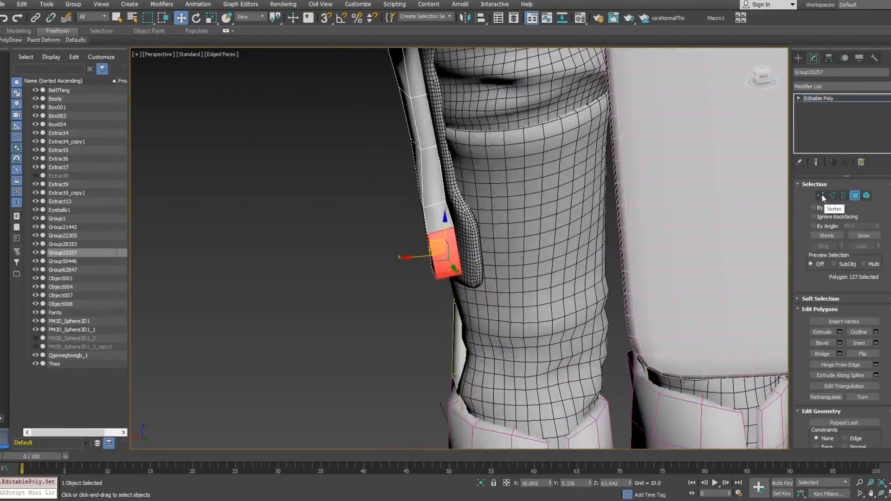
pyautogui.keyDown('alt'); pyautogui.moveTo(430, 225); pyautogui.dragTo(427, 233, button='middle'); pyautogui.keyUp('alt')
pyautogui.moveTo(411, 219); pyautogui.dragTo(421, 218)
# Insert a vertex just below the lower bulge's upper corner and connect it to the neighbouring vertex on the plate's horizontal edge row.
pyautogui.keyDown('alt'); pyautogui.moveTo(421, 216); pyautogui.dragTo(519, 183, button='middle'); pyautogui.keyUp('alt')
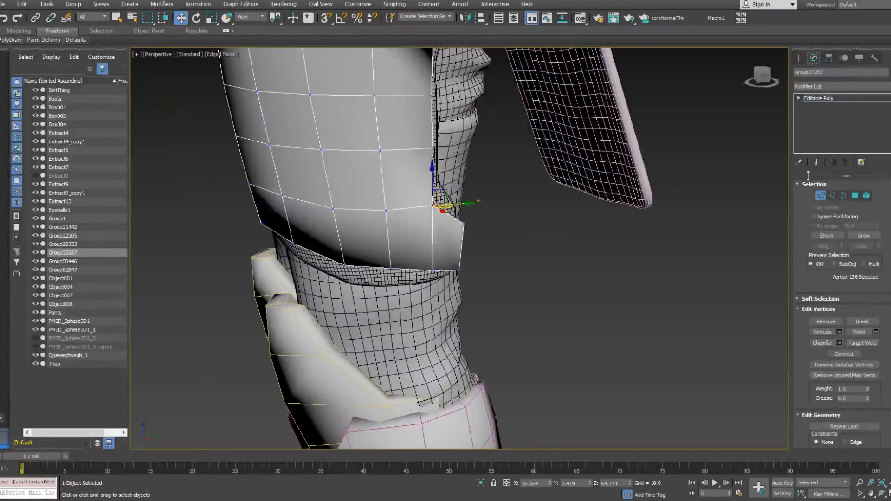
pyautogui.click(833, 195)
pyautogui.rightClick(476, 228)
pyautogui.click(452, 265)
pyautogui.click(432, 218)
pyautogui.click(821, 195)
pyautogui.keyDown('ctrl'); pyautogui.click(386, 210); pyautogui.keyUp('ctrl')
pyautogui.rightClick(511, 233)
pyautogui.click(496, 263)
pyautogui.click(432, 220)
# Select the polygon forming the rear face of the plate's lower bulge.
pyautogui.keyDown('alt'); pyautogui.moveTo(436, 220); pyautogui.dragTo(590, 217, button='middle'); pyautogui.keyUp('alt')
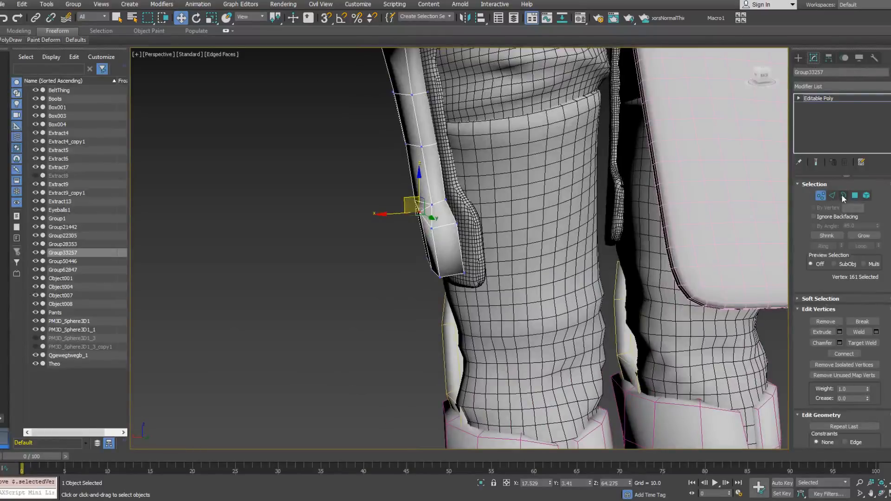
pyautogui.click(855, 195)
pyautogui.click(505, 253)
pyautogui.click(458, 248)
pyautogui.keyDown('alt'); pyautogui.moveTo(458, 249); pyautogui.dragTo(462, 217, button='middle'); pyautogui.keyUp('alt')
pyautogui.scroll(3, 456, 253)
pyautogui.rightClick(456, 254)
pyautogui.click(374, 303)
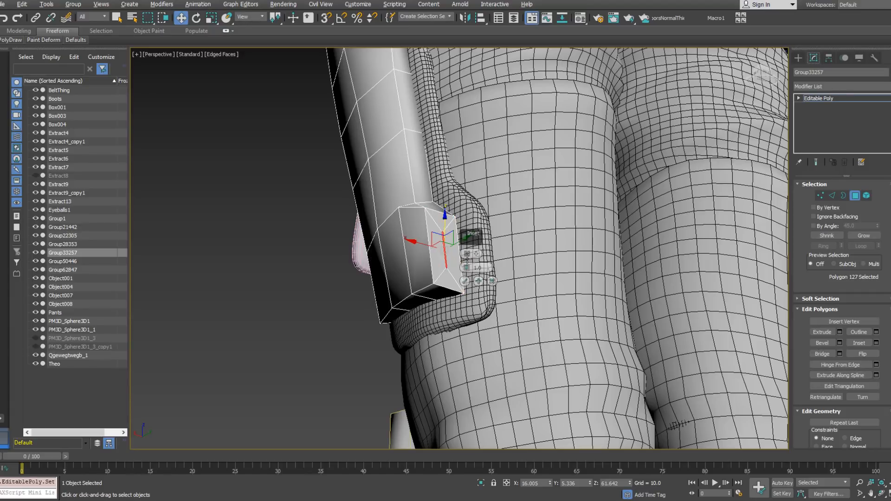
pyautogui.click(464, 281)
pyautogui.rightClick(454, 255)
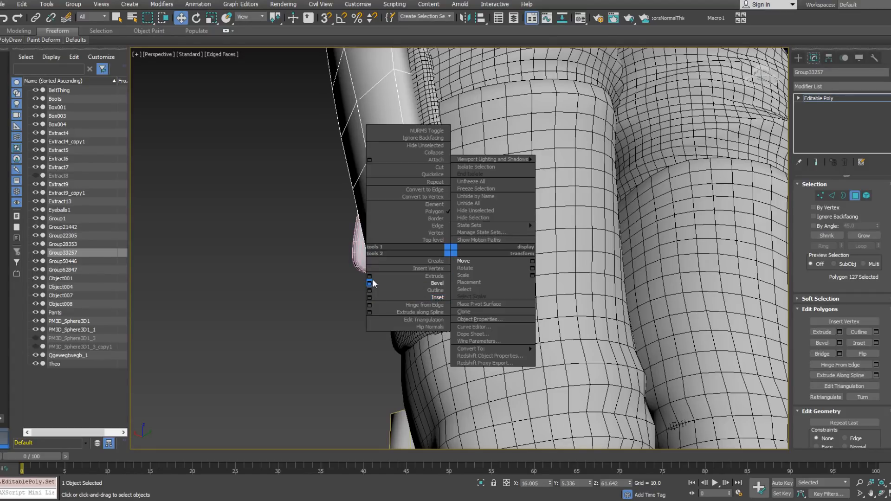
pyautogui.click(369, 284)
pyautogui.keyDown('alt'); pyautogui.moveTo(420, 301); pyautogui.dragTo(509, 302, button='middle'); pyautogui.keyUp('alt')
pyautogui.click(493, 295)
# Inset the lower bulge's rear polygon by 0.401.
pyautogui.rightClick(482, 240)
pyautogui.click(399, 286)
pyautogui.moveTo(467, 269); pyautogui.dragTo(467, 264)
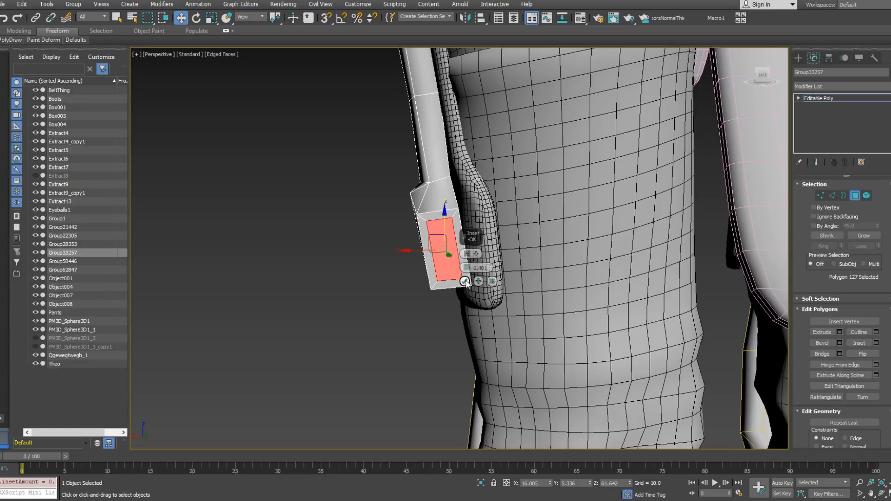
pyautogui.click(465, 280)
# Bevel the inset polygon of the lower bulge inward, keeping the previous bevel settings.
pyautogui.rightClick(462, 266)
pyautogui.click(466, 279)
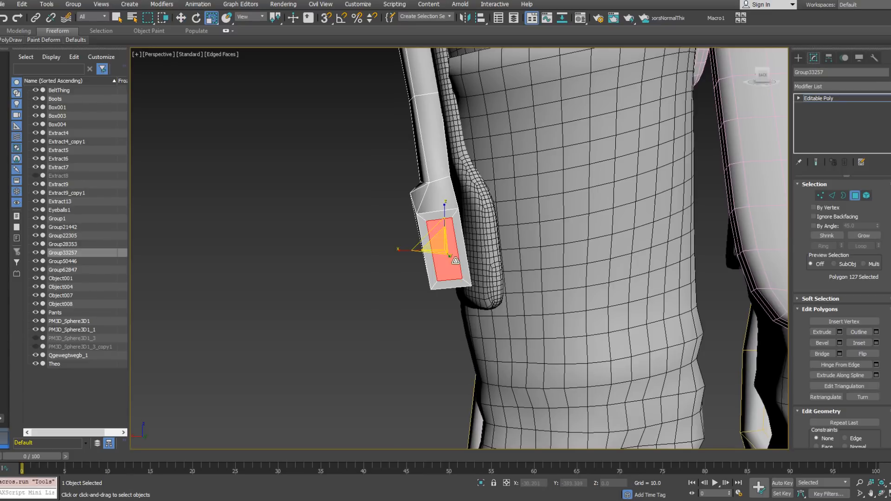
pyautogui.rightClick(467, 255)
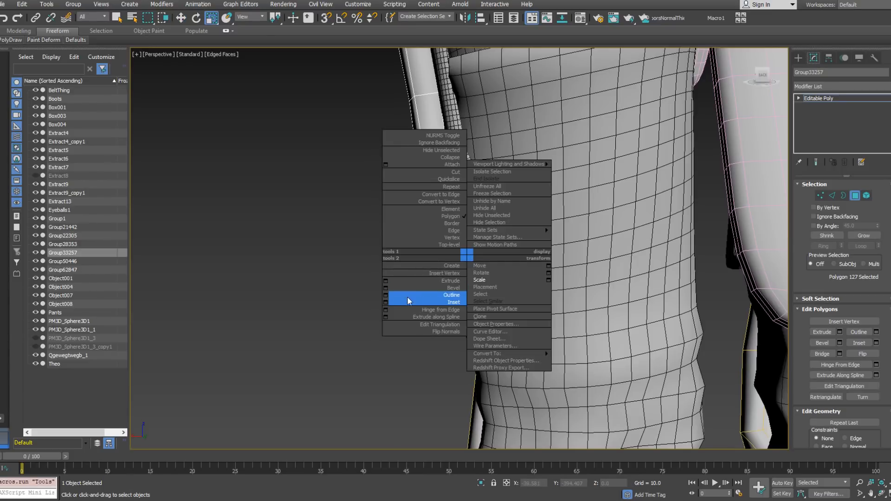
pyautogui.click(387, 287)
pyautogui.click(466, 295)
# Move the upper and lower leg-side corner vertices of the lower bulge on the plate's opposite side slightly away from the leg.
pyautogui.keyDown('alt'); pyautogui.moveTo(466, 293); pyautogui.dragTo(562, 240, button='middle'); pyautogui.keyUp('alt')
pyautogui.scroll(-4, 497, 260)
pyautogui.scroll(5, 542, 223)
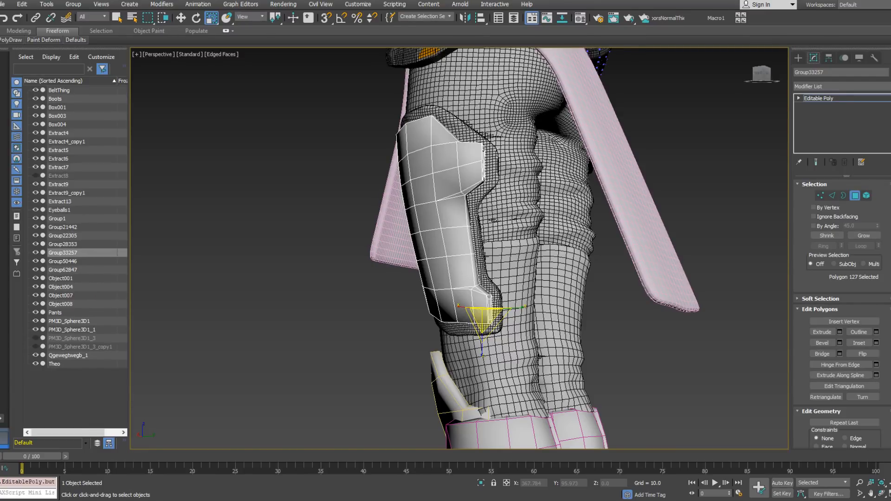
pyautogui.keyDown('alt'); pyautogui.moveTo(662, 328); pyautogui.dragTo(685, 272, button='middle'); pyautogui.keyUp('alt')
pyautogui.scroll(4, 544, 324)
pyautogui.click(820, 195)
pyautogui.click(677, 263)
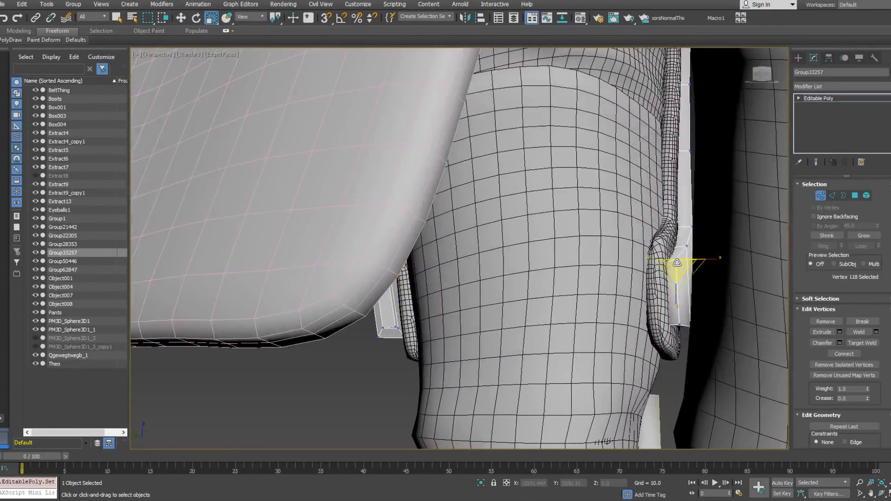
pyautogui.keyDown('ctrl'); pyautogui.click(679, 325); pyautogui.keyUp('ctrl')
pyautogui.press('w')
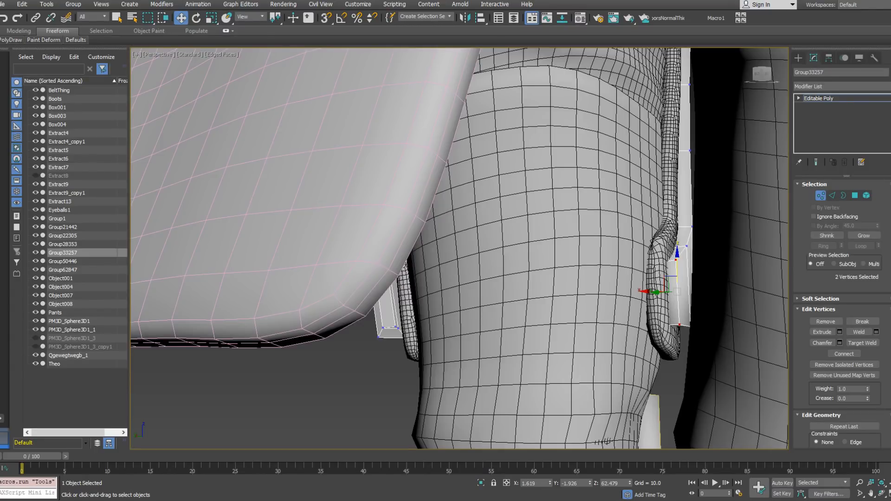
pyautogui.moveTo(656, 292)
pyautogui.keyDown('alt'); pyautogui.mouseDown(button='middle')
pyautogui.moveTo(669, 287)
pyautogui.moveTo(647, 281)
pyautogui.mouseUp(button='middle'); pyautogui.keyUp('alt')
pyautogui.moveTo(649, 281); pyautogui.dragTo(662, 284)
# Shift the upper corner vertex of the opposite side's lower bulge slightly along X.
pyautogui.keyDown('alt'); pyautogui.moveTo(663, 284); pyautogui.dragTo(556, 227, button='middle'); pyautogui.keyUp('alt')
pyautogui.moveTo(555, 224); pyautogui.dragTo(587, 259)
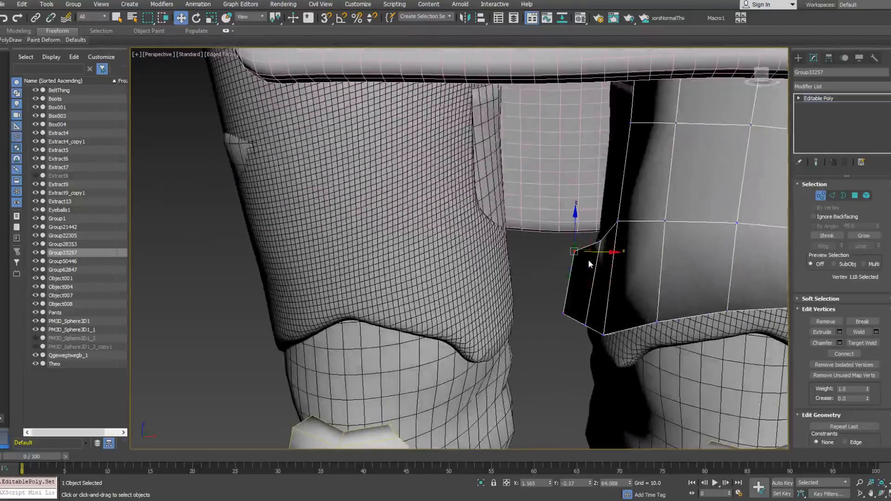
pyautogui.keyDown('alt'); pyautogui.moveTo(587, 260); pyautogui.dragTo(584, 255, button='middle'); pyautogui.keyUp('alt')
pyautogui.moveTo(602, 253); pyautogui.dragTo(598, 254)
pyautogui.keyDown('alt'); pyautogui.moveTo(598, 255); pyautogui.dragTo(661, 279, button='middle'); pyautogui.keyUp('alt')
pyautogui.click(607, 243)
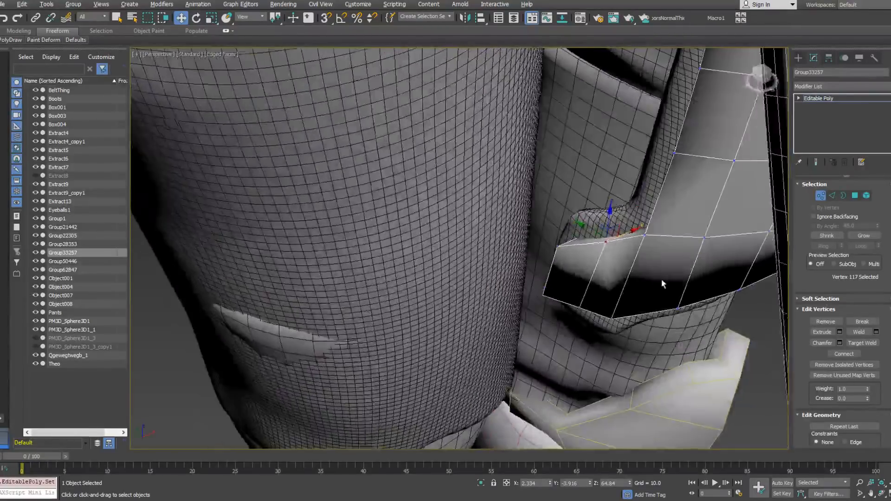
pyautogui.click(832, 195)
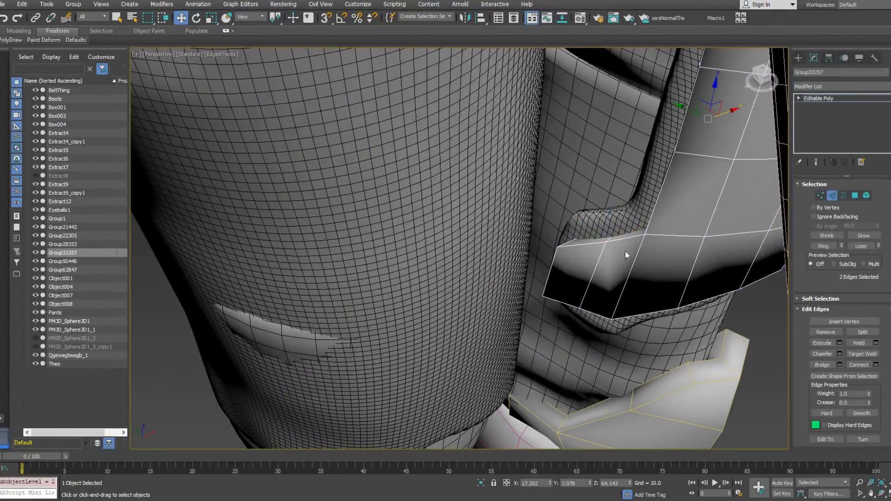
pyautogui.keyDown('alt'); pyautogui.moveTo(633, 252); pyautogui.dragTo(637, 261, button='middle'); pyautogui.keyUp('alt')
pyautogui.rightClick(622, 275)
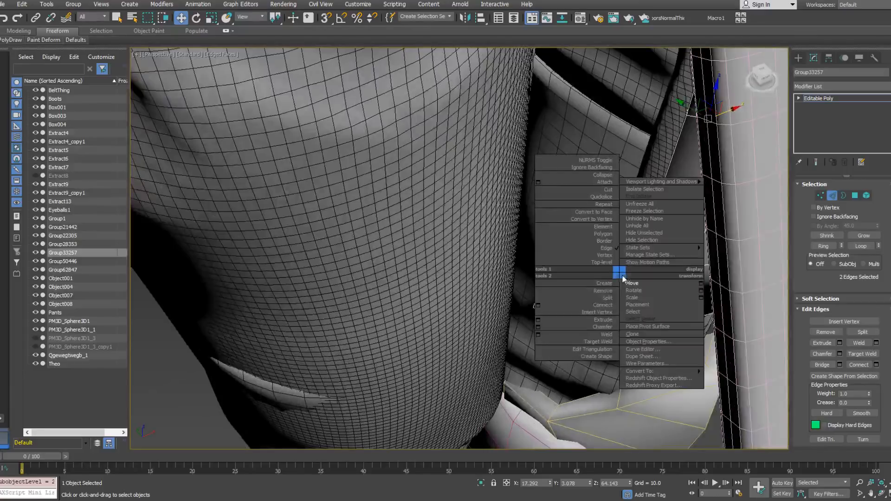
pyautogui.click(604, 311)
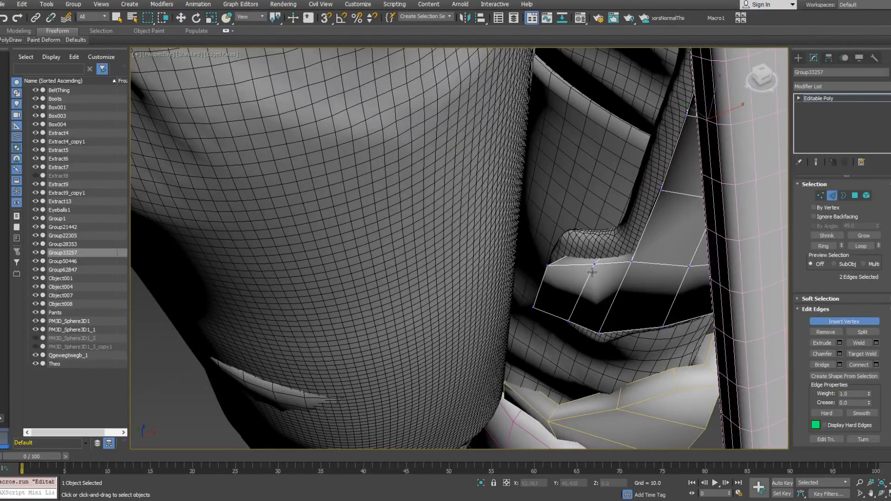
pyautogui.click(592, 270)
pyautogui.rightClick(766, 222)
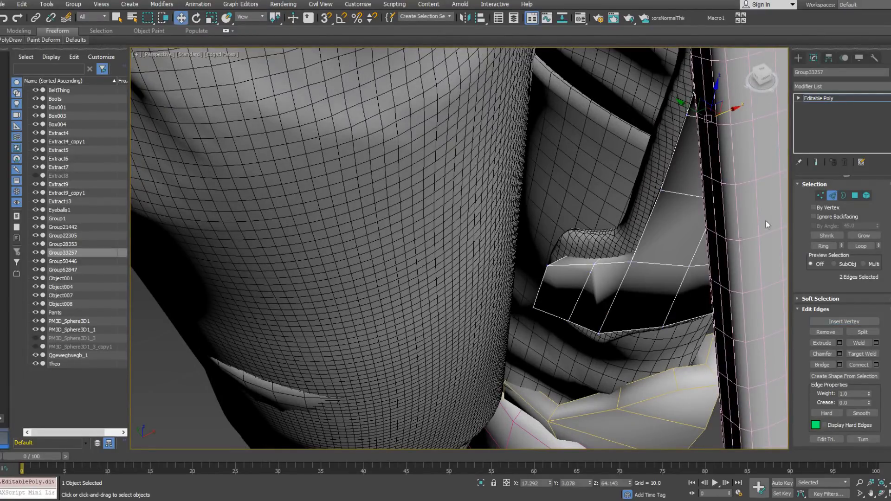
pyautogui.click(820, 195)
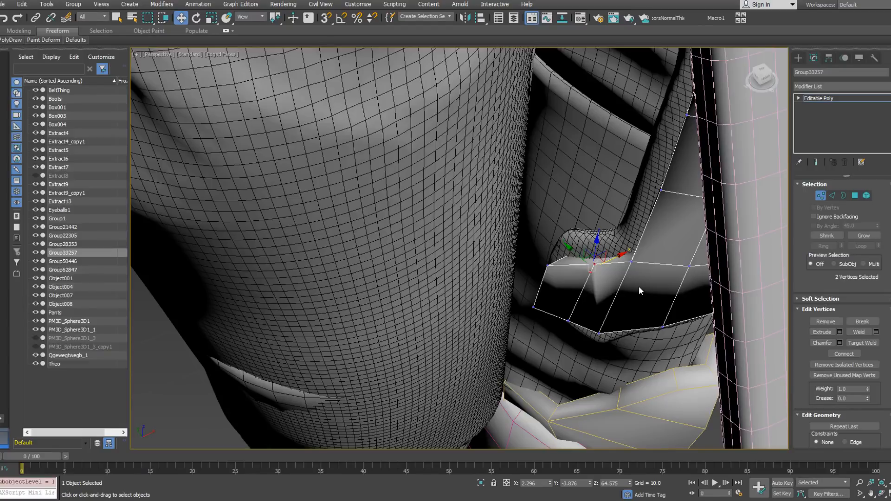
pyautogui.hotkey('ctrl', 'z')
# Insert a vertex just below the junction of the plate and this lower bulge, and connect it to both neighbouring row vertices.
pyautogui.click(829, 199)
pyautogui.rightClick(661, 270)
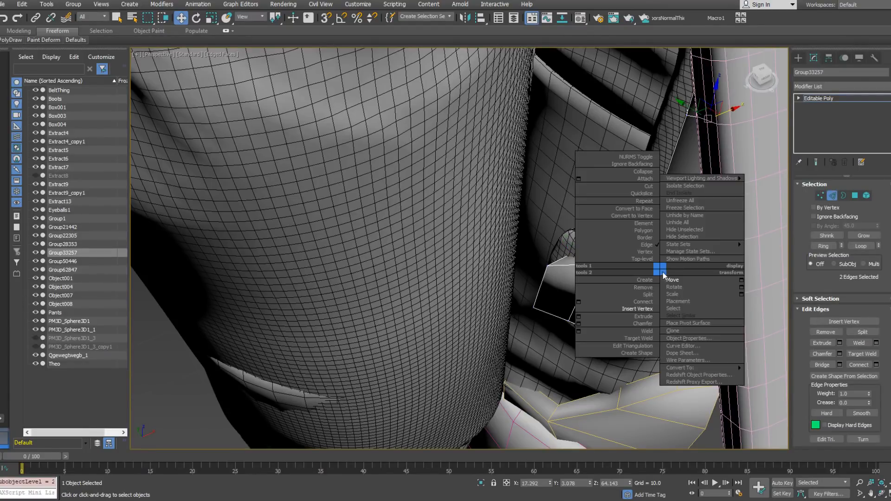
pyautogui.click(647, 304)
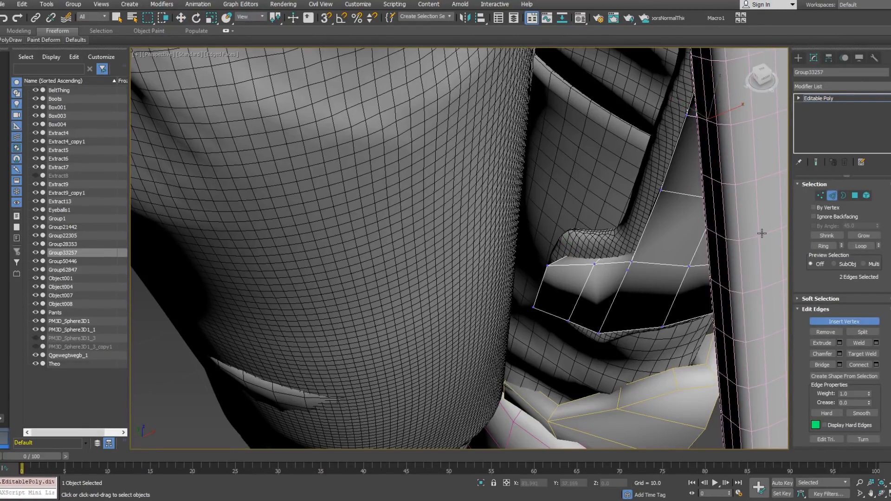
pyautogui.press('w')
pyautogui.click(820, 195)
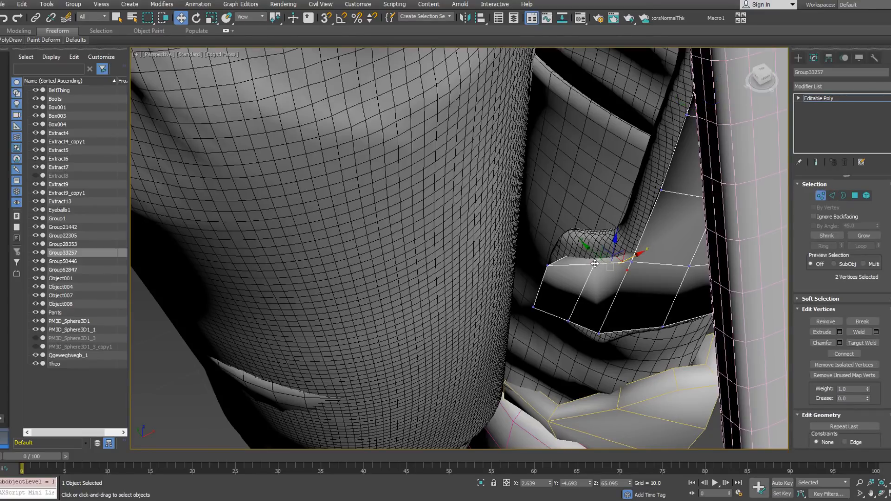
pyautogui.keyDown('ctrl'); pyautogui.click(687, 267); pyautogui.keyUp('ctrl')
pyautogui.rightClick(673, 278)
pyautogui.click(656, 307)
# Reposition the vertices along this lower bulge's upper edge to smooth its transition into the plate.
pyautogui.click(597, 265)
pyautogui.keyDown('alt'); pyautogui.moveTo(597, 265); pyautogui.dragTo(597, 202, button='middle'); pyautogui.keyUp('alt')
pyautogui.moveTo(621, 261); pyautogui.dragTo(613, 262)
pyautogui.keyDown('alt'); pyautogui.moveTo(615, 261); pyautogui.dragTo(616, 244, button='middle'); pyautogui.keyUp('alt')
pyautogui.scroll(-4, 660, 272)
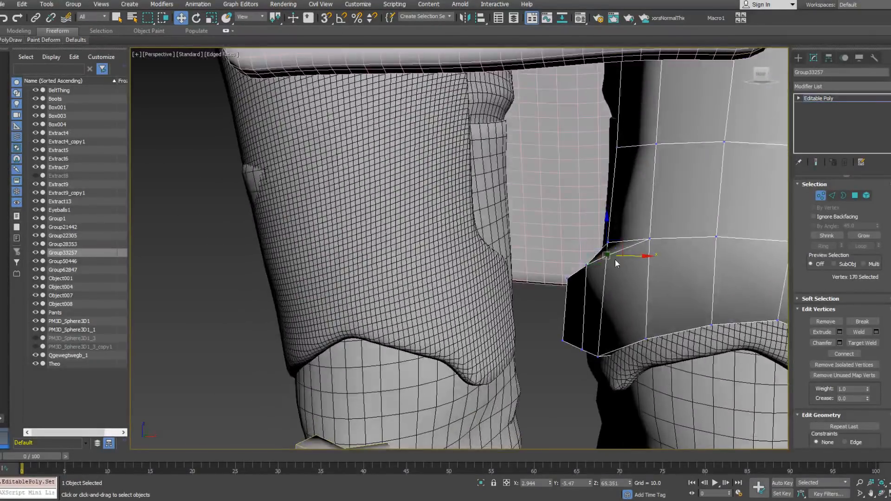
pyautogui.moveTo(615, 259)
pyautogui.keyDown('alt'); pyautogui.mouseDown(button='middle')
pyautogui.moveTo(604, 272)
pyautogui.moveTo(622, 270)
pyautogui.mouseUp(button='middle'); pyautogui.keyUp('alt')
pyautogui.click(611, 245)
pyautogui.moveTo(613, 243)
pyautogui.keyDown('alt'); pyautogui.mouseDown(button='middle')
pyautogui.moveTo(639, 227)
pyautogui.moveTo(622, 232)
pyautogui.mouseUp(button='middle'); pyautogui.keyUp('alt')
pyautogui.moveTo(622, 232); pyautogui.dragTo(628, 237)
pyautogui.keyDown('alt'); pyautogui.moveTo(627, 237); pyautogui.dragTo(632, 343, button='middle'); pyautogui.keyUp('alt')
pyautogui.keyDown('ctrl'); pyautogui.click(621, 378); pyautogui.keyUp('ctrl')
# Inset this lower bulge's rear polygon by 0.401 and bevel it inward, keeping the previous bevel settings.
pyautogui.scroll(10, 621, 378)
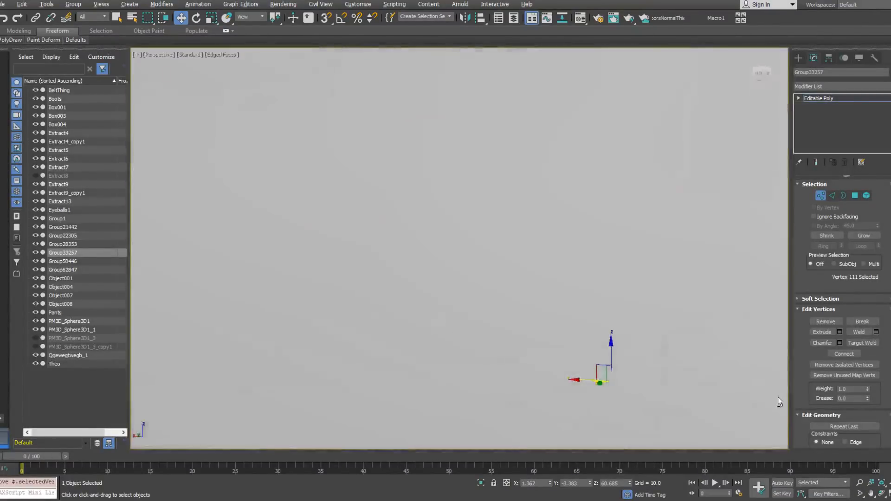
pyautogui.scroll(-8, 777, 396)
pyautogui.click(854, 197)
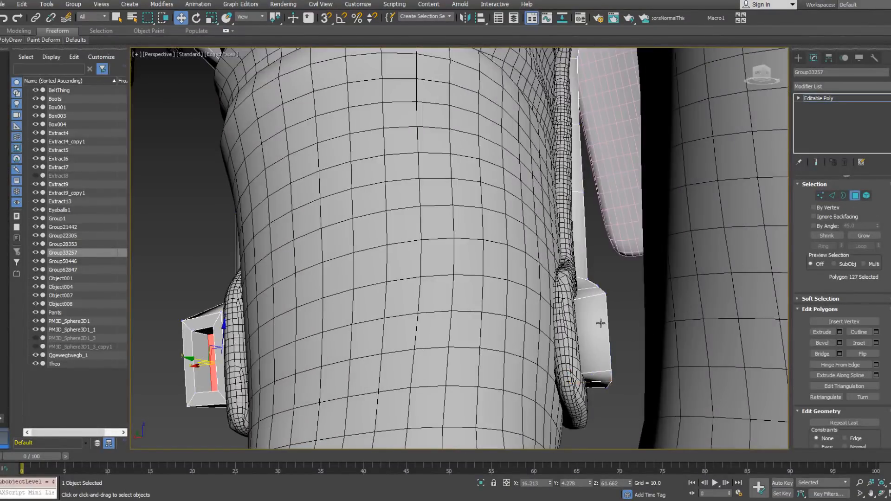
pyautogui.rightClick(599, 321)
pyautogui.click(522, 367)
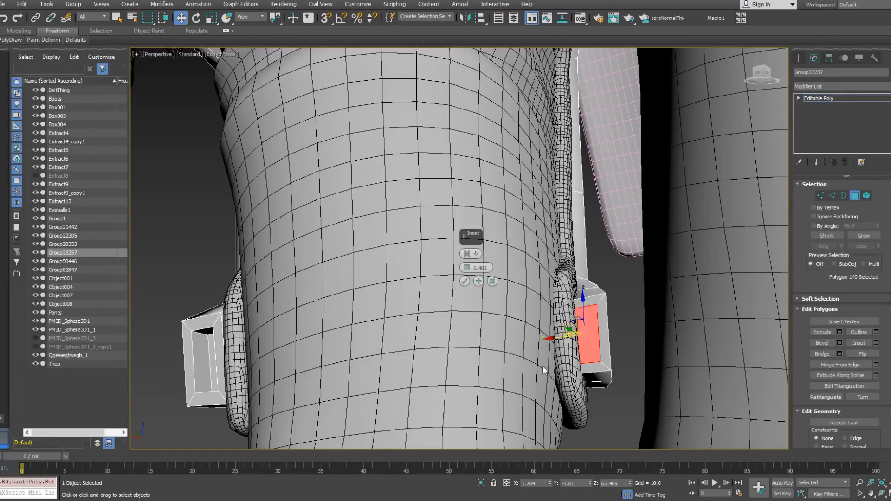
pyautogui.rightClick(603, 344)
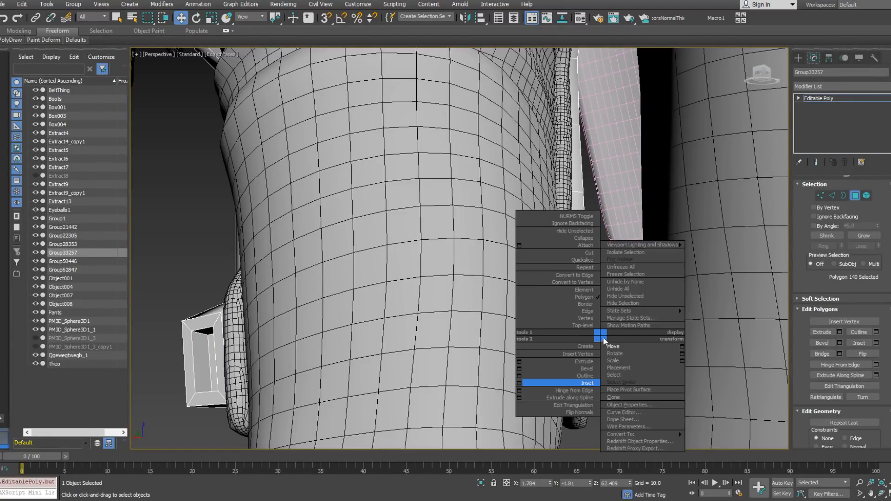
pyautogui.click(521, 369)
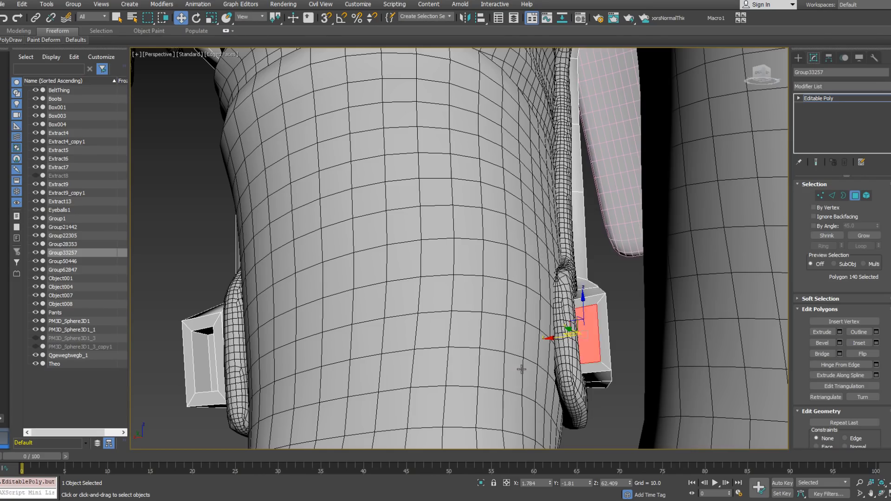
pyautogui.click(466, 298)
# Hide Group1 and select the thigh plate again, framing its rear side.
pyautogui.keyDown('alt'); pyautogui.moveTo(618, 312); pyautogui.dragTo(622, 284, button='middle'); pyautogui.keyUp('alt')
pyautogui.scroll(-10, 599, 312)
pyautogui.scroll(5, 561, 305)
pyautogui.click(663, 224)
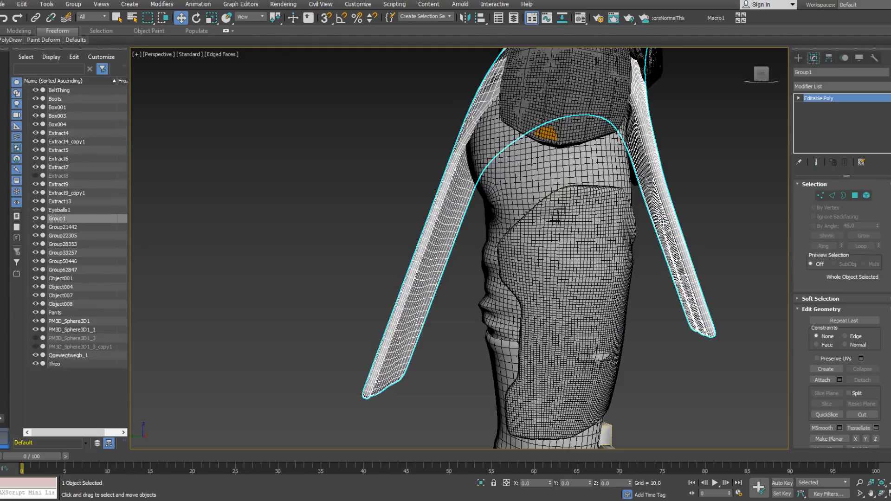
pyautogui.click(36, 218)
pyautogui.keyDown('alt'); pyautogui.moveTo(439, 283); pyautogui.dragTo(355, 286, button='middle'); pyautogui.keyUp('alt')
pyautogui.click(574, 295)
pyautogui.keyDown('alt'); pyautogui.moveTo(573, 292); pyautogui.dragTo(630, 306, button='middle'); pyautogui.keyUp('alt')
pyautogui.scroll(4, 631, 306)
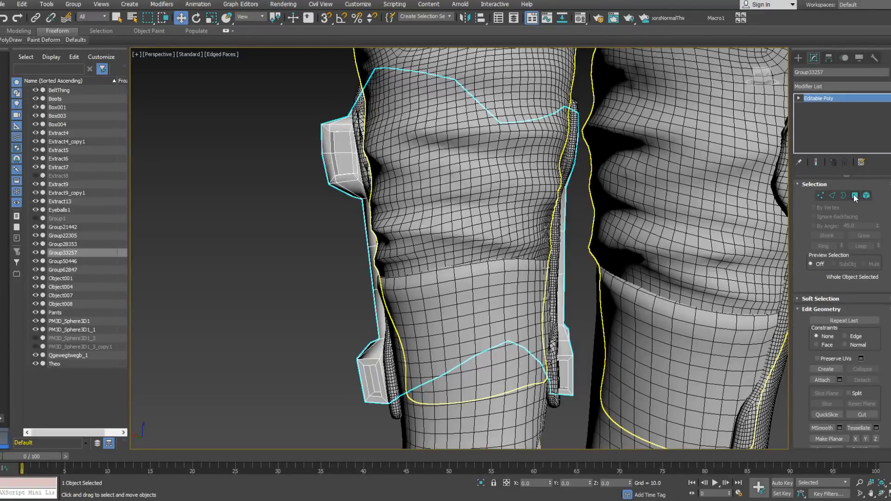
# Grow the polygon selection around the recess of the inner lower bulge and shift the selected polygons horizontally.
pyautogui.click(855, 196)
pyautogui.scroll(3, 619, 266)
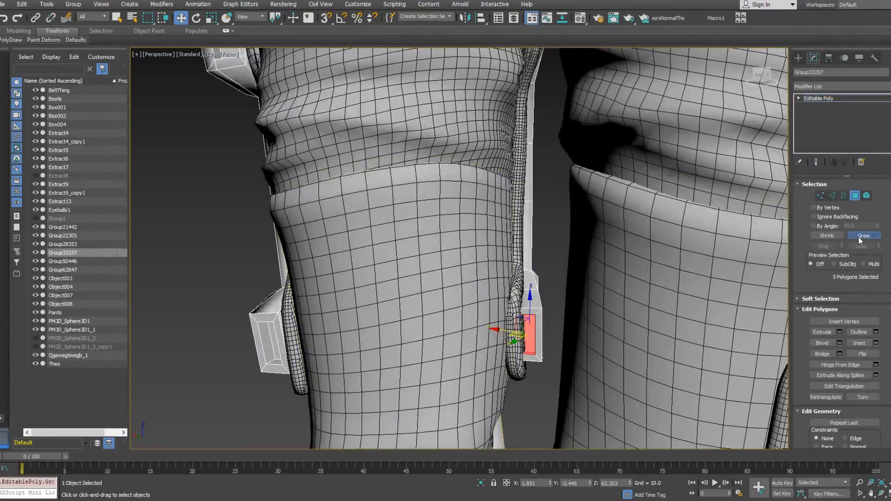
pyautogui.moveTo(497, 327); pyautogui.dragTo(502, 330)
pyautogui.keyDown('alt'); pyautogui.moveTo(511, 331); pyautogui.dragTo(565, 322, button='middle'); pyautogui.keyUp('alt')
pyautogui.click(549, 325)
pyautogui.moveTo(524, 334); pyautogui.dragTo(515, 336)
pyautogui.keyDown('alt'); pyautogui.moveTo(516, 337); pyautogui.dragTo(569, 335, button='middle'); pyautogui.keyUp('alt')
pyautogui.scroll(4, 537, 315)
# Select only the floor polygon of the inner lower bulge's recess and move it along X and Y to even out its depth.
pyautogui.click(534, 310)
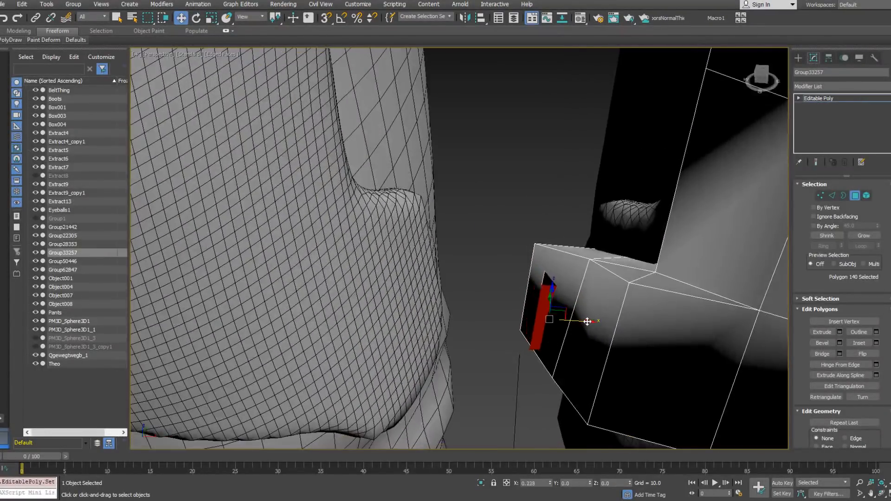
pyautogui.moveTo(587, 321); pyautogui.dragTo(606, 321)
pyautogui.keyDown('alt'); pyautogui.moveTo(564, 303); pyautogui.dragTo(629, 321, button='middle'); pyautogui.keyUp('alt')
pyautogui.moveTo(559, 321); pyautogui.dragTo(547, 317)
pyautogui.keyDown('alt'); pyautogui.moveTo(547, 320); pyautogui.dragTo(554, 285, button='middle'); pyautogui.keyUp('alt')
pyautogui.scroll(-4, 531, 306)
pyautogui.scroll(4, 554, 286)
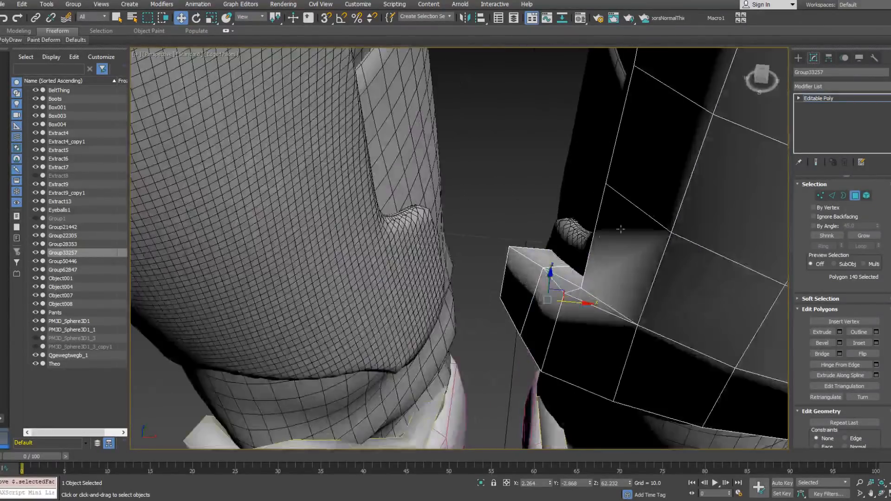
# Adjust the positions of the two upper-edge vertices above the inner lower bulge's recess.
pyautogui.click(820, 196)
pyautogui.moveTo(529, 264); pyautogui.dragTo(529, 267)
pyautogui.keyDown('alt'); pyautogui.moveTo(529, 266); pyautogui.dragTo(695, 254, button='middle'); pyautogui.keyUp('alt')
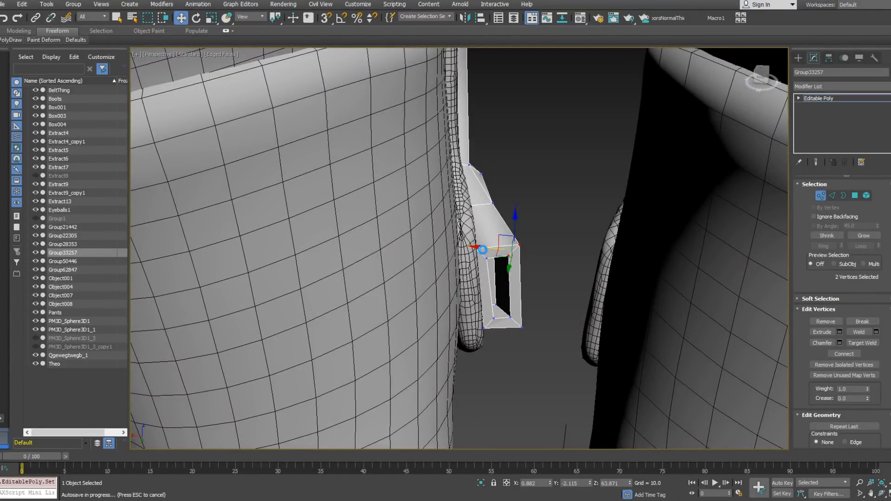
pyautogui.moveTo(480, 250); pyautogui.dragTo(474, 250)
pyautogui.keyDown('alt'); pyautogui.moveTo(473, 249); pyautogui.dragTo(372, 247, button='middle'); pyautogui.keyUp('alt')
pyautogui.scroll(-3, 543, 259)
pyautogui.moveTo(534, 254); pyautogui.dragTo(453, 265, button='middle')
pyautogui.moveTo(456, 265); pyautogui.dragTo(459, 266)
pyautogui.keyDown('alt'); pyautogui.moveTo(464, 269); pyautogui.dragTo(493, 288, button='middle'); pyautogui.keyUp('alt')
# Select the vertices of the outer upper bulge and move them horizontally by about -0.8 in X and -0.5 in Y.
pyautogui.scroll(-5, 474, 218)
pyautogui.scroll(-5, 493, 278)
pyautogui.keyDown('alt'); pyautogui.moveTo(531, 216); pyautogui.dragTo(473, 243, button='middle'); pyautogui.keyUp('alt')
pyautogui.scroll(5, 492, 232)
pyautogui.moveTo(469, 282); pyautogui.dragTo(537, 295, button='middle')
pyautogui.scroll(-4, 538, 321)
pyautogui.scroll(3, 533, 308)
pyautogui.moveTo(495, 334); pyautogui.dragTo(316, 252, button='middle')
pyautogui.scroll(4, 464, 246)
pyautogui.scroll(-3, 314, 265)
pyautogui.moveTo(322, 291); pyautogui.dragTo(325, 300)
pyautogui.keyDown('alt'); pyautogui.moveTo(324, 299); pyautogui.dragTo(387, 307, button='middle'); pyautogui.keyUp('alt')
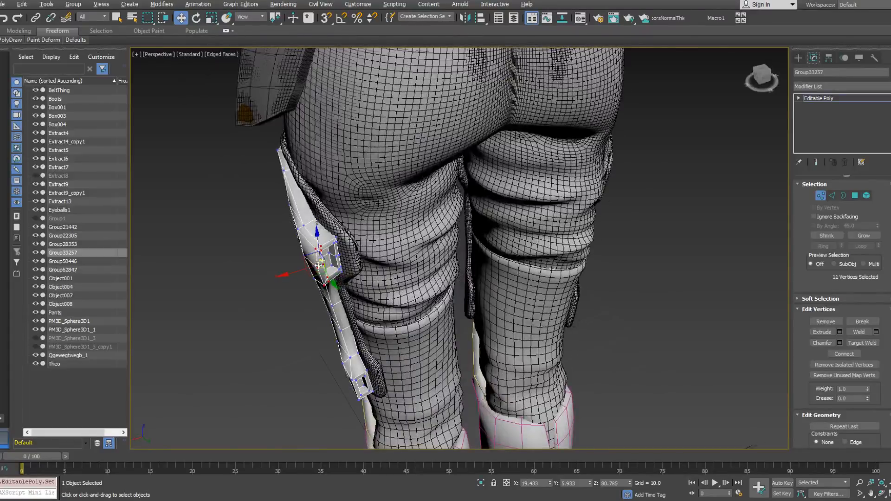
pyautogui.keyDown('alt'); pyautogui.moveTo(320, 263); pyautogui.dragTo(342, 269, button='middle'); pyautogui.keyUp('alt')
pyautogui.moveTo(308, 277); pyautogui.dragTo(315, 275)
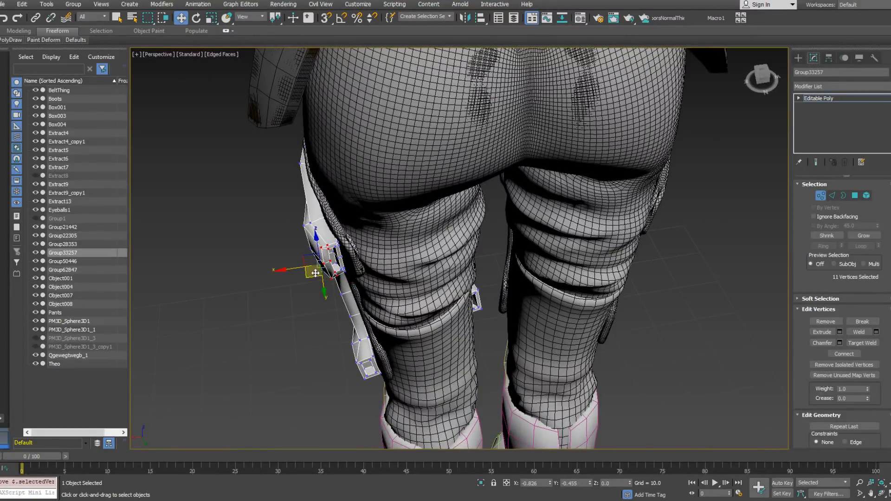
# Adjust the plate's vertices beside the outer upper bulge and near the inner upper corner.
pyautogui.scroll(10, 315, 273)
pyautogui.keyDown('alt'); pyautogui.moveTo(444, 243); pyautogui.dragTo(328, 260, button='middle'); pyautogui.keyUp('alt')
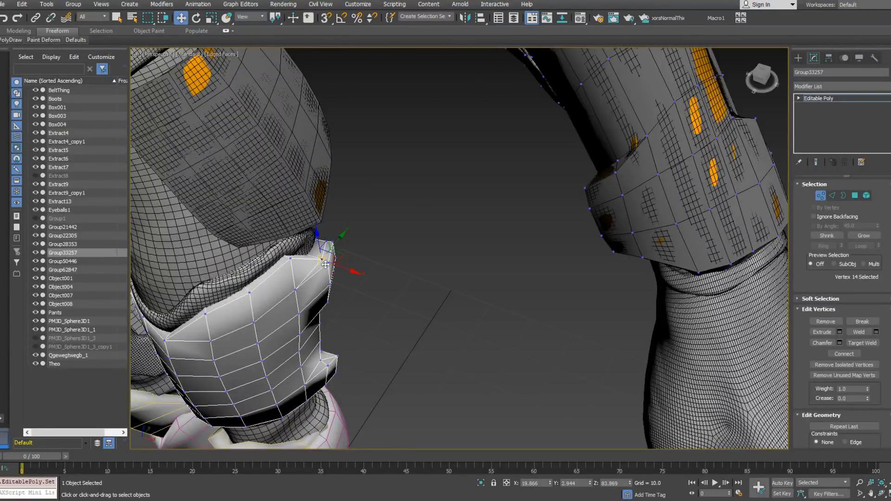
pyautogui.keyDown('alt'); pyautogui.moveTo(338, 270); pyautogui.dragTo(209, 260, button='middle'); pyautogui.keyUp('alt')
pyautogui.moveTo(395, 293); pyautogui.dragTo(324, 290, button='middle')
pyautogui.scroll(-2, 503, 285)
pyautogui.keyDown('alt'); pyautogui.moveTo(503, 285); pyautogui.dragTo(390, 314, button='middle'); pyautogui.keyUp('alt')
pyautogui.moveTo(390, 315); pyautogui.dragTo(552, 214, button='middle')
pyautogui.scroll(4, 357, 256)
pyautogui.scroll(-1, 551, 214)
pyautogui.click(450, 201)
pyautogui.click(448, 200)
pyautogui.keyDown('alt'); pyautogui.moveTo(447, 200); pyautogui.dragTo(411, 221, button='middle'); pyautogui.keyUp('alt')
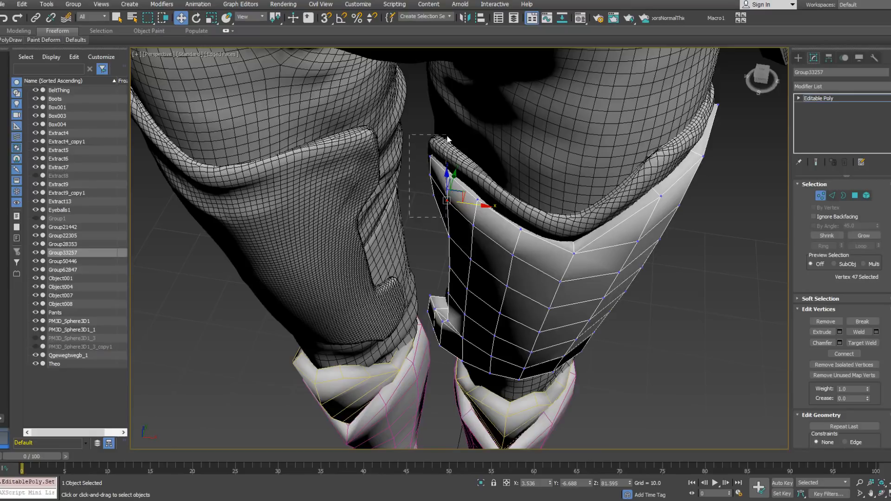
# Select the three end vertices of the inner upper bulge and move them horizontally by about -0.5 in X and 0.4 in Y.
pyautogui.keyDown('alt'); pyautogui.click(450, 203); pyautogui.keyUp('alt')
pyautogui.keyDown('alt'); pyautogui.moveTo(450, 203); pyautogui.dragTo(452, 181, button='middle'); pyautogui.keyUp('alt')
pyautogui.moveTo(451, 158); pyautogui.dragTo(440, 165)
pyautogui.keyDown('alt'); pyautogui.moveTo(441, 181); pyautogui.dragTo(438, 145, button='middle'); pyautogui.keyUp('alt')
pyautogui.keyDown('alt'); pyautogui.moveTo(445, 141); pyautogui.dragTo(431, 211); pyautogui.keyUp('alt')
pyautogui.keyDown('alt'); pyautogui.moveTo(430, 214); pyautogui.dragTo(438, 238, button='middle'); pyautogui.keyUp('alt')
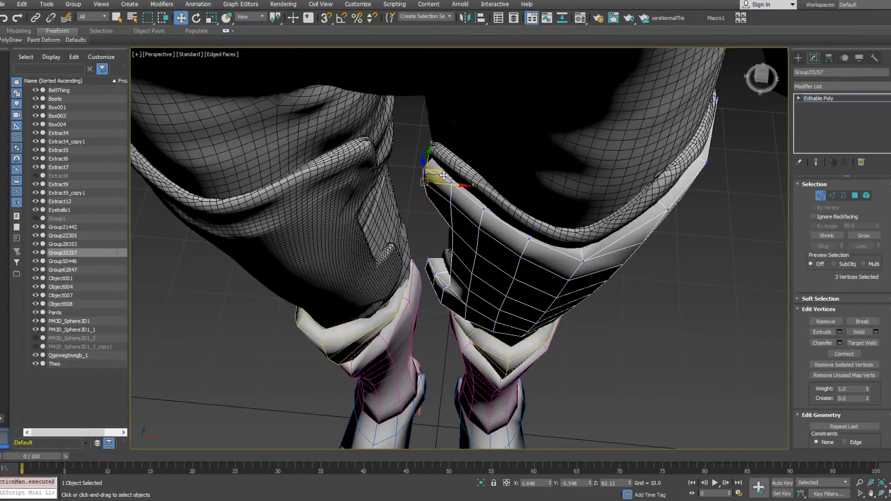
pyautogui.press('F3')
pyautogui.keyDown('alt'); pyautogui.moveTo(450, 179); pyautogui.dragTo(606, 122, button='middle'); pyautogui.keyUp('alt')
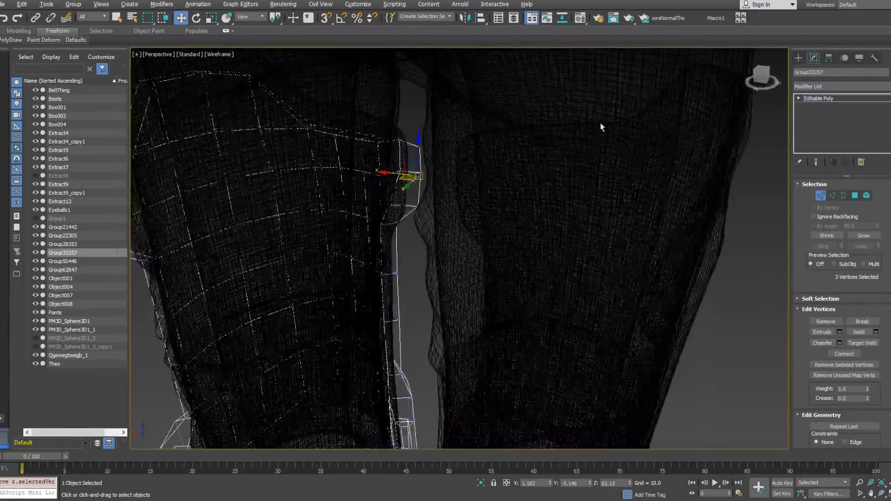
# In wireframe, shift the inner upper bulge's middle vertex on the leg side horizontally and raise its top corner vertex slightly.
pyautogui.moveTo(390, 205); pyautogui.dragTo(376, 212)
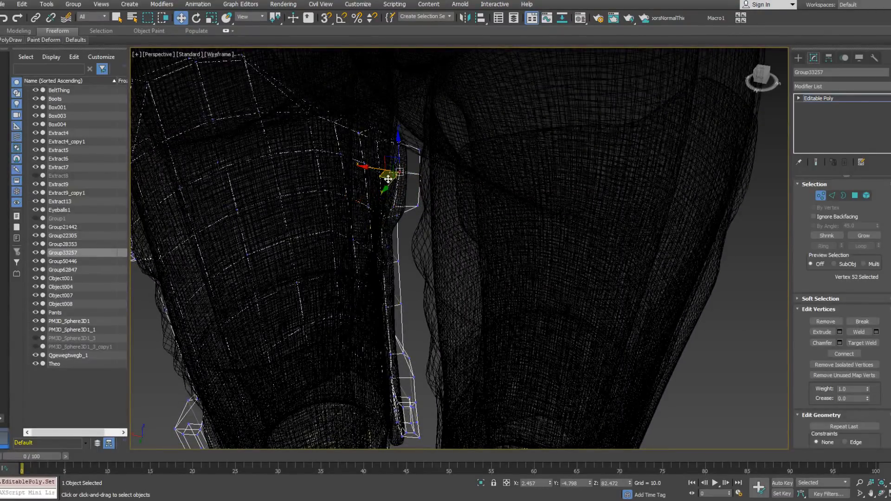
pyautogui.keyDown('alt'); pyautogui.moveTo(383, 179); pyautogui.dragTo(231, 143, button='middle'); pyautogui.keyUp('alt')
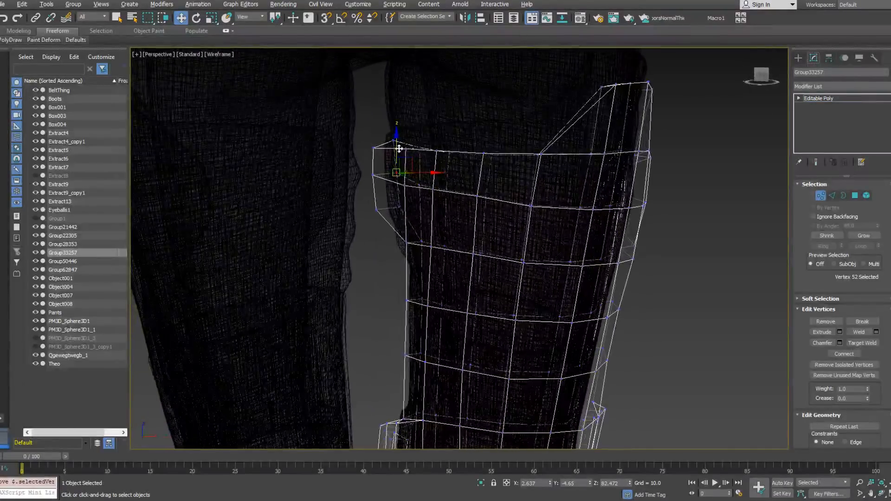
pyautogui.keyDown('alt'); pyautogui.moveTo(395, 152); pyautogui.dragTo(384, 153, button='middle'); pyautogui.keyUp('alt')
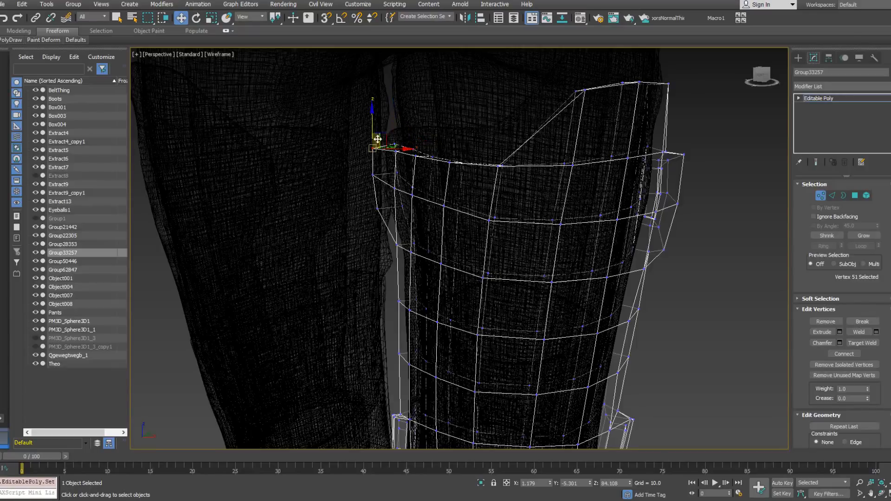
pyautogui.keyDown('alt'); pyautogui.moveTo(372, 119); pyautogui.dragTo(474, 225, button='middle'); pyautogui.keyUp('alt')
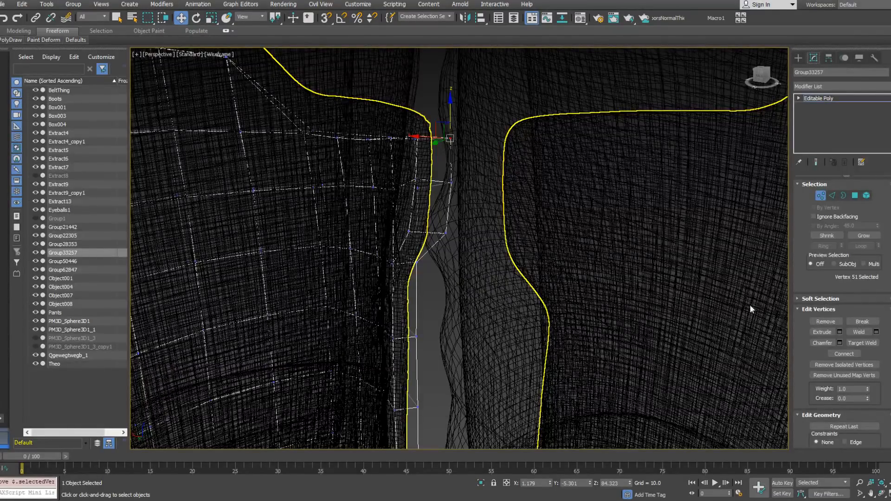
pyautogui.moveTo(434, 181)
pyautogui.keyDown('alt'); pyautogui.mouseDown(button='middle')
pyautogui.moveTo(277, 190)
pyautogui.moveTo(454, 183)
pyautogui.moveTo(292, 201)
pyautogui.moveTo(285, 221)
pyautogui.moveTo(413, 179)
pyautogui.moveTo(463, 175)
pyautogui.moveTo(440, 175)
pyautogui.mouseUp(button='middle'); pyautogui.keyUp('alt')
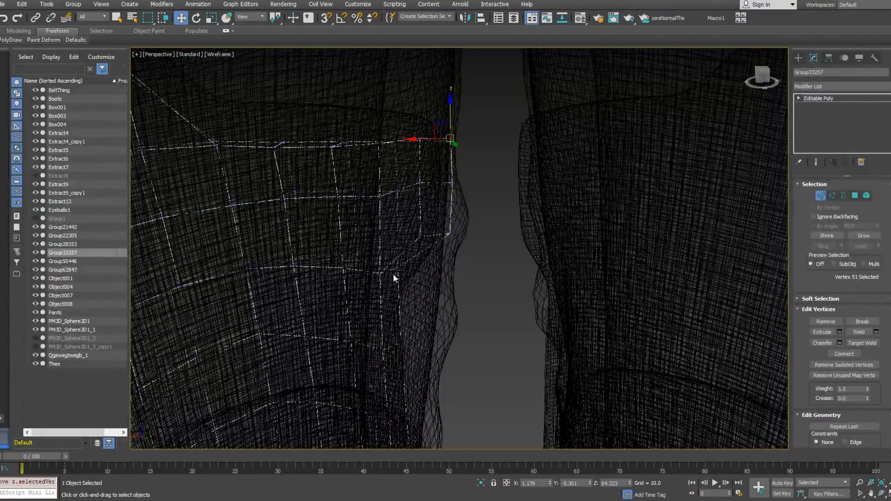
pyautogui.keyDown('alt'); pyautogui.moveTo(436, 173); pyautogui.dragTo(415, 157, button='middle'); pyautogui.keyUp('alt')
# Inset the two rear polygons of the inner upper bulge together and bevel them inward.
pyautogui.click(856, 197)
pyautogui.click(447, 168)
pyautogui.keyDown('ctrl'); pyautogui.click(428, 205); pyautogui.keyUp('ctrl')
pyautogui.keyDown('alt'); pyautogui.moveTo(427, 205); pyautogui.dragTo(399, 194, button='middle'); pyautogui.keyUp('alt')
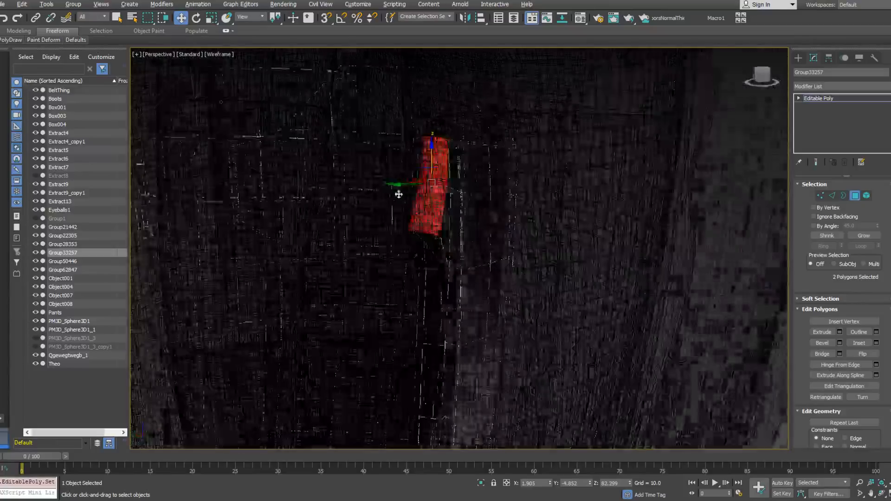
pyautogui.rightClick(430, 190)
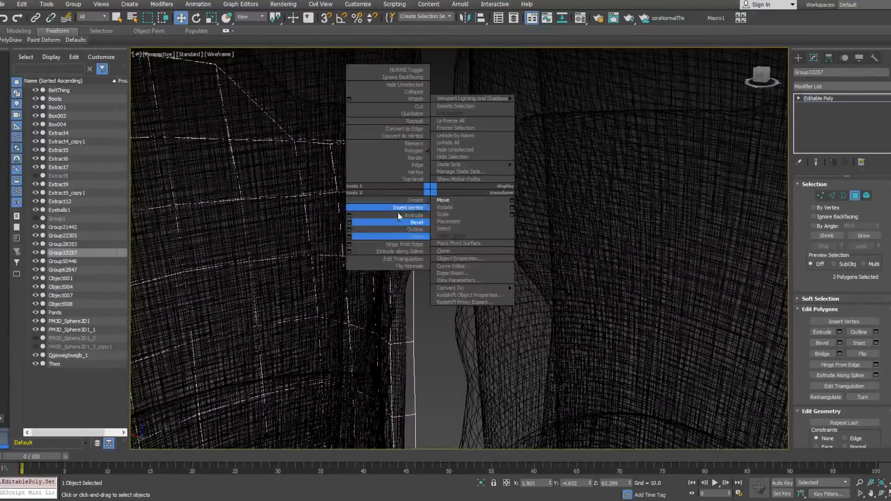
pyautogui.click(350, 236)
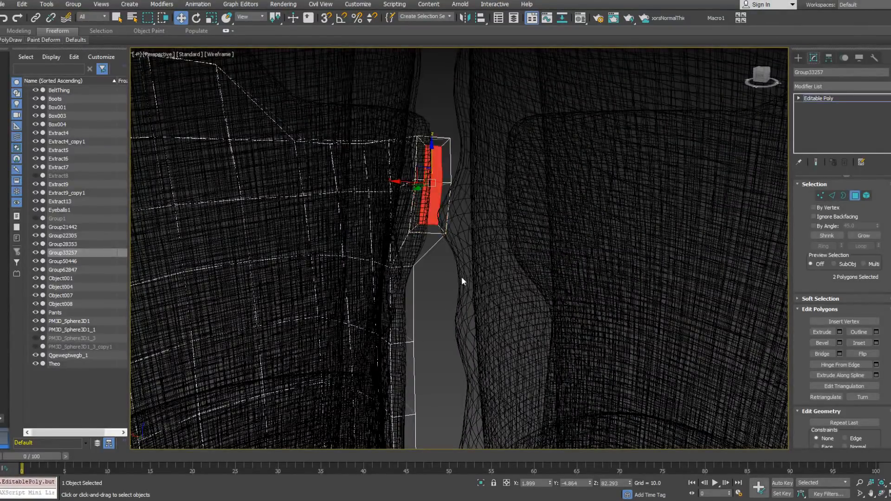
pyautogui.rightClick(443, 188)
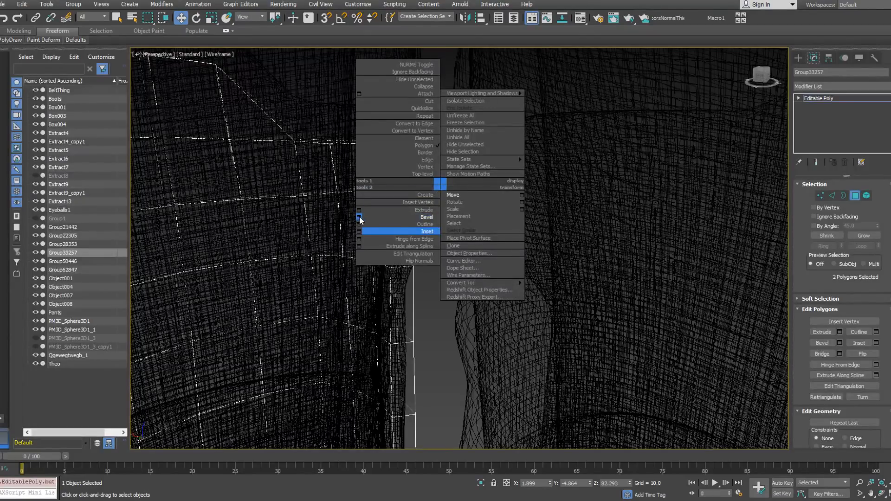
pyautogui.click(359, 217)
pyautogui.keyDown('alt'); pyautogui.moveTo(486, 180); pyautogui.dragTo(454, 250, button='middle'); pyautogui.keyUp('alt')
pyautogui.click(465, 296)
# Rotate the inner upper bulge's recessed polygons to align with the opening and scale them down to about 93%.
pyautogui.keyDown('alt'); pyautogui.moveTo(467, 296); pyautogui.dragTo(454, 178, button='middle'); pyautogui.keyUp('alt')
pyautogui.rightClick(408, 162)
pyautogui.click(425, 180)
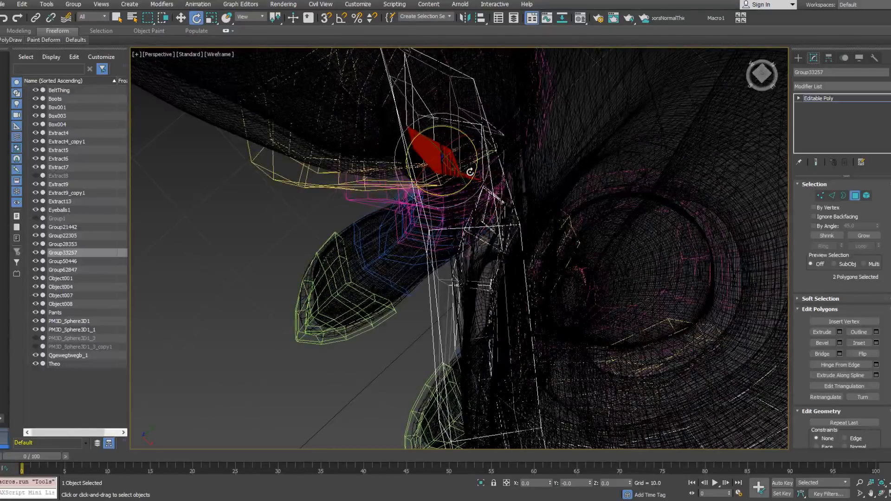
pyautogui.moveTo(480, 170); pyautogui.dragTo(466, 150)
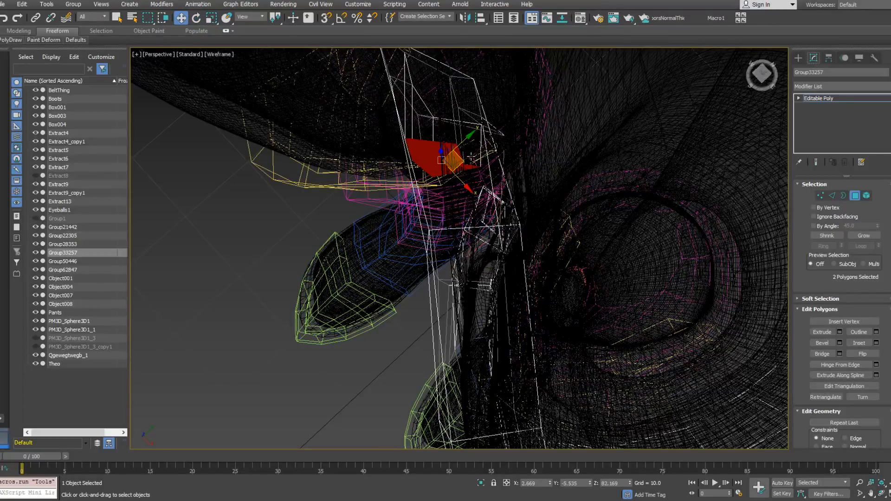
pyautogui.keyDown('alt'); pyautogui.moveTo(470, 161); pyautogui.dragTo(464, 140, button='middle'); pyautogui.keyUp('alt')
pyautogui.rightClick(464, 139)
pyautogui.click(476, 161)
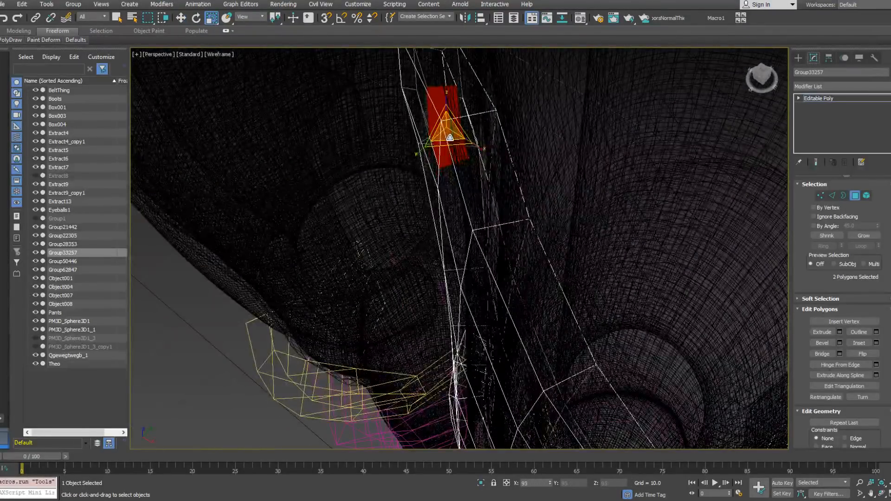
pyautogui.moveTo(450, 135)
pyautogui.keyDown('alt'); pyautogui.mouseDown(button='middle')
pyautogui.moveTo(503, 113)
pyautogui.moveTo(464, 139)
pyautogui.moveTo(459, 171)
pyautogui.moveTo(555, 148)
pyautogui.moveTo(445, 180)
pyautogui.moveTo(510, 144)
pyautogui.mouseUp(button='middle'); pyautogui.keyUp('alt')
pyautogui.scroll(3, 445, 180)
# Return to shaded display and insert a vertex on the vertical edge just above the junction of the plate and the inner upper bulge.
pyautogui.press('F3')
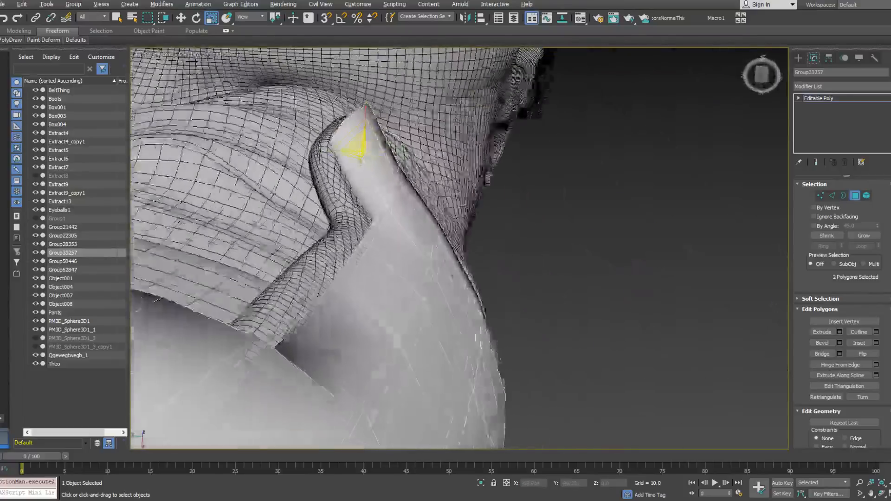
pyautogui.press('2')
pyautogui.scroll(5, 401, 197)
pyautogui.scroll(-6, 401, 197)
pyautogui.click(336, 161)
pyautogui.keyDown('alt'); pyautogui.moveTo(336, 161); pyautogui.dragTo(370, 185, button='middle'); pyautogui.keyUp('alt')
pyautogui.scroll(3, 411, 192)
pyautogui.rightClick(411, 192)
pyautogui.click(367, 232)
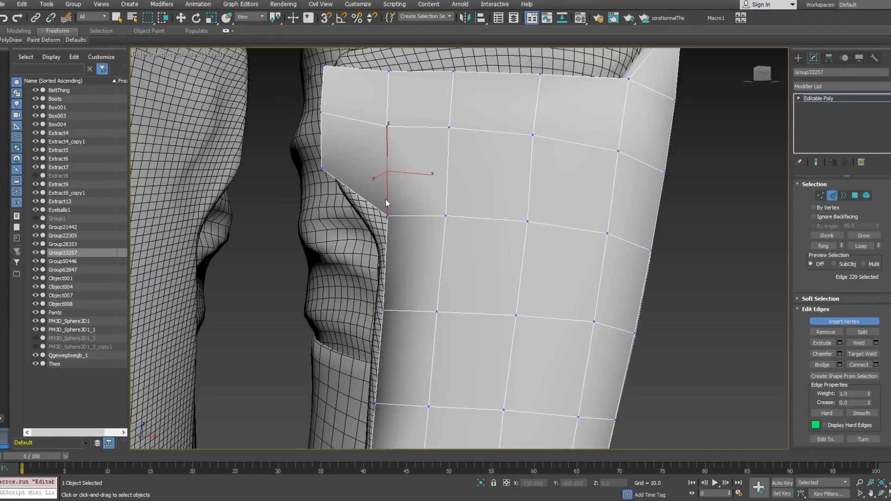
pyautogui.click(387, 199)
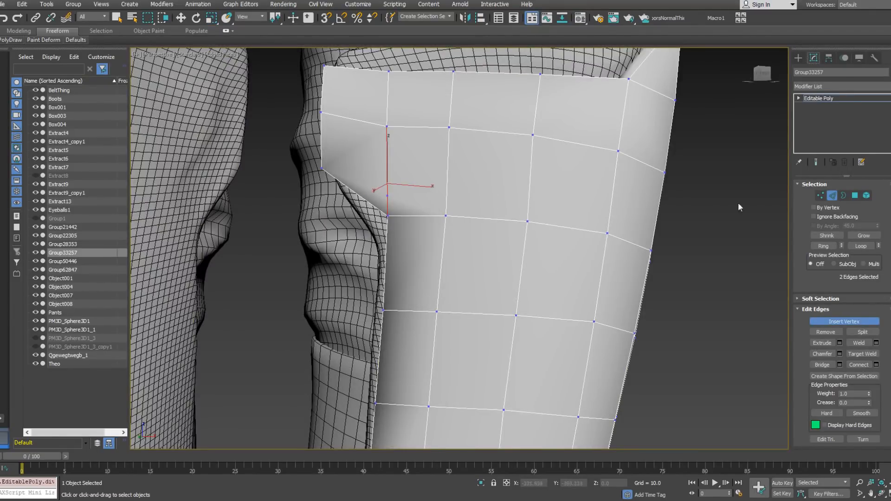
# Connect the inserted vertex to the bulge's lower corner vertex and to the neighbouring row vertex on the plate.
pyautogui.click(820, 196)
pyautogui.rightClick(379, 201)
pyautogui.click(392, 208)
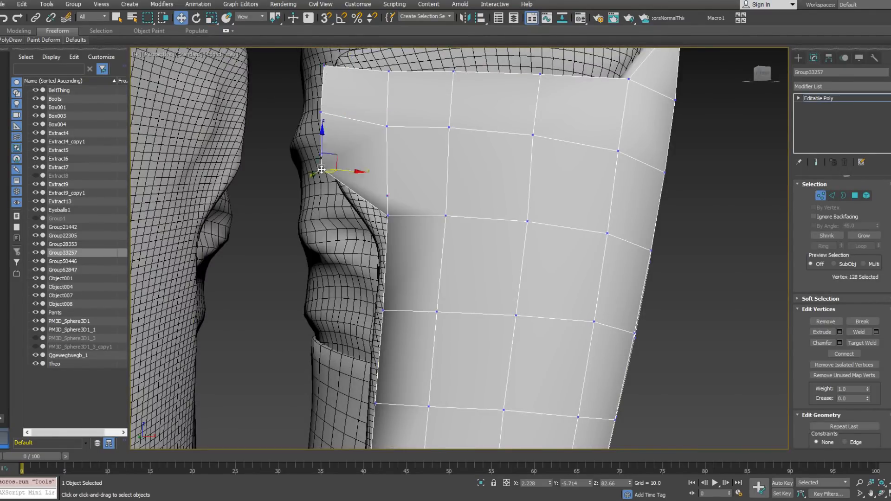
pyautogui.keyDown('ctrl'); pyautogui.click(387, 197); pyautogui.keyUp('ctrl')
pyautogui.keyDown('ctrl'); pyautogui.click(447, 216); pyautogui.keyUp('ctrl')
pyautogui.rightClick(486, 212)
pyautogui.click(473, 239)
# Reposition the inserted vertex to smooth the transition from the plate into the inner upper bulge.
pyautogui.keyDown('alt'); pyautogui.moveTo(474, 239); pyautogui.dragTo(397, 195, button='middle'); pyautogui.keyUp('alt')
pyautogui.click(387, 204)
pyautogui.click(388, 196)
pyautogui.moveTo(398, 195); pyautogui.dragTo(394, 193)
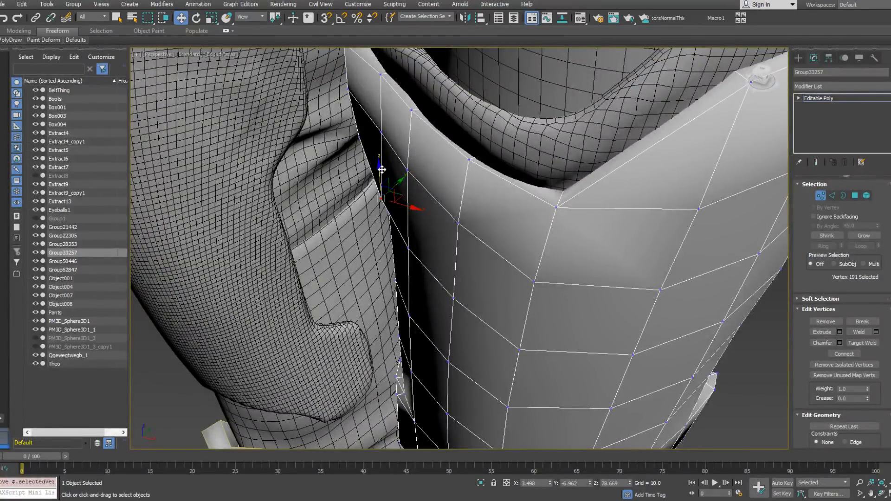
pyautogui.keyDown('alt'); pyautogui.moveTo(379, 185); pyautogui.dragTo(384, 209, button='middle'); pyautogui.keyUp('alt')
# Shift the two vertices above the inserted one horizontally to round the inner upper bulge's base.
pyautogui.click(390, 141)
pyautogui.keyDown('alt'); pyautogui.moveTo(388, 146); pyautogui.dragTo(390, 212, button='middle'); pyautogui.keyUp('alt')
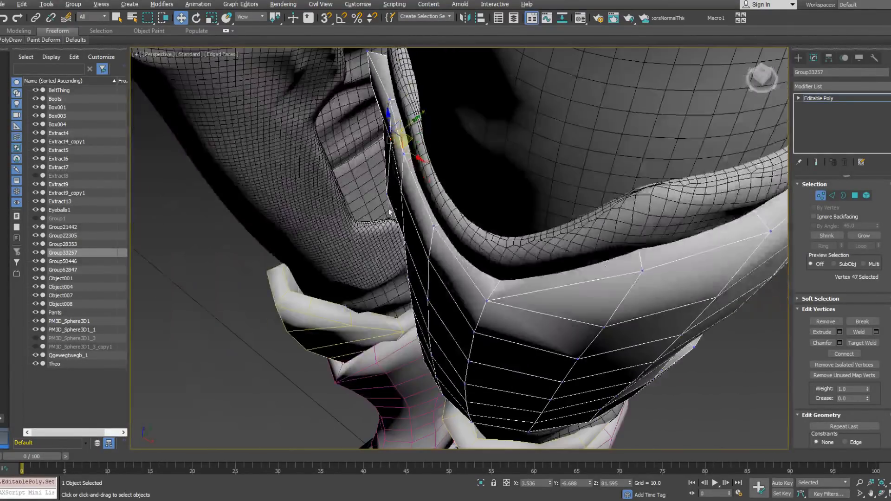
pyautogui.keyDown('alt'); pyautogui.moveTo(403, 139); pyautogui.dragTo(392, 103, button='middle'); pyautogui.keyUp('alt')
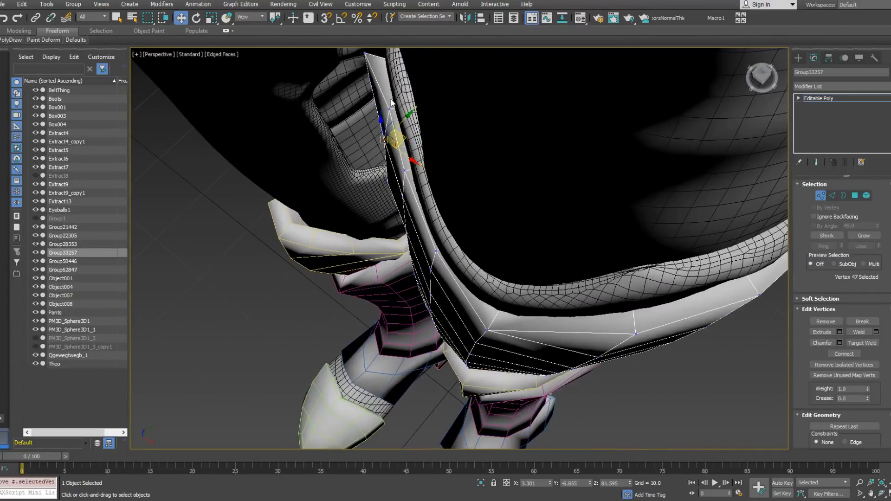
pyautogui.click(390, 109)
pyautogui.moveTo(407, 109); pyautogui.dragTo(400, 113)
pyautogui.keyDown('alt'); pyautogui.moveTo(400, 113); pyautogui.dragTo(482, 12, button='middle'); pyautogui.keyUp('alt')
pyautogui.keyDown('alt'); pyautogui.moveTo(216, 256); pyautogui.dragTo(325, 98, button='middle'); pyautogui.keyUp('alt')
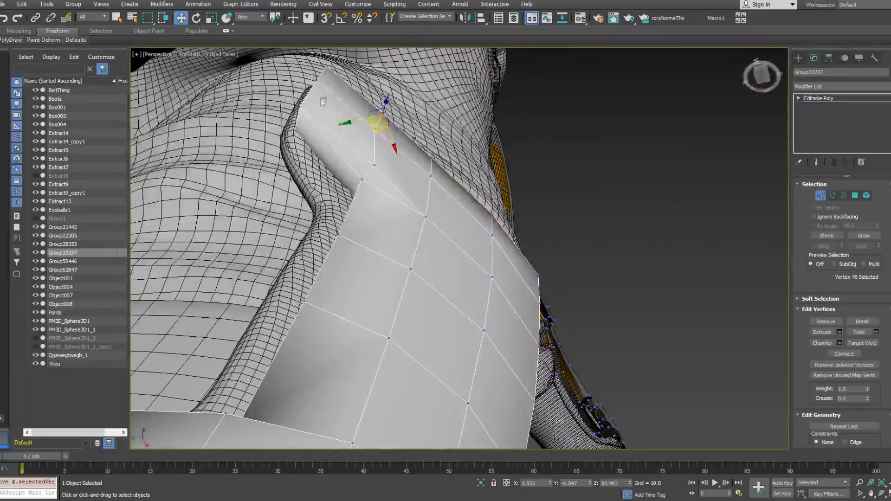
# Adjust the inner upper bulge's lower corner and raise the junction vertex between bulge and plate slightly.
pyautogui.click(304, 110)
pyautogui.click(300, 110)
pyautogui.keyDown('alt'); pyautogui.moveTo(301, 109); pyautogui.dragTo(250, 167, button='middle'); pyautogui.keyUp('alt')
pyautogui.click(376, 167)
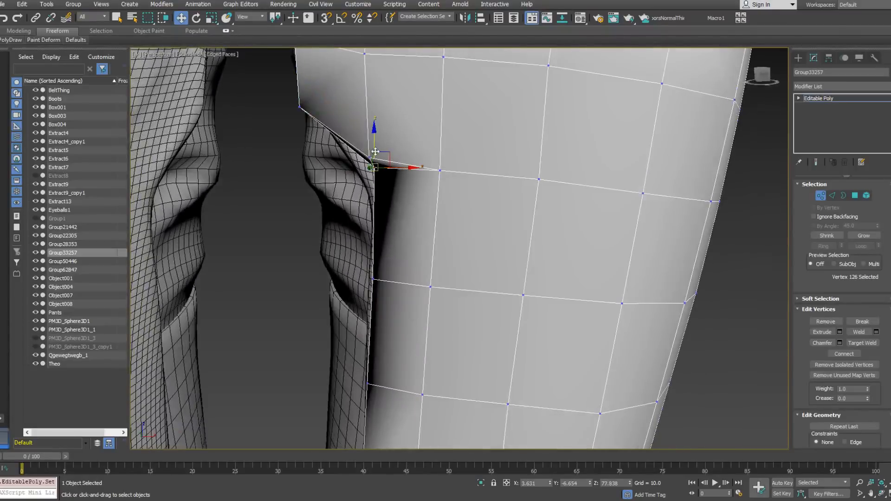
pyautogui.keyDown('alt'); pyautogui.moveTo(383, 142); pyautogui.dragTo(428, 131, button='middle'); pyautogui.keyUp('alt')
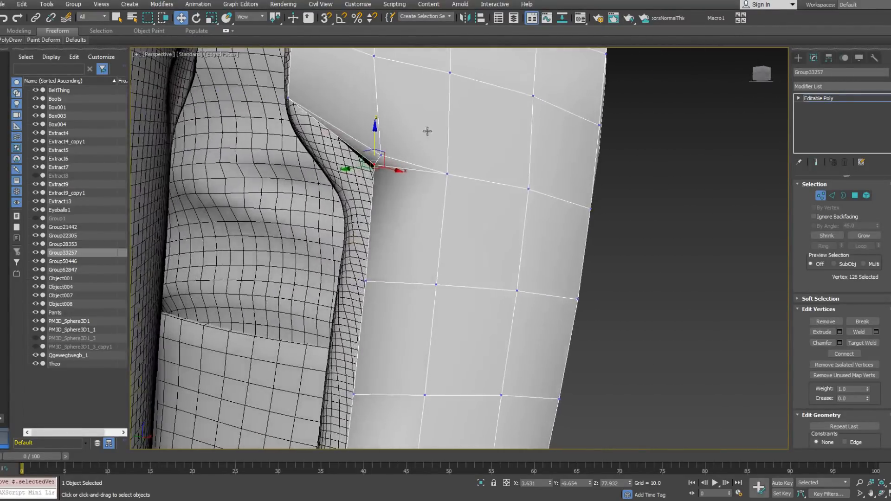
# Select the whole thigh plate element and clear all its smoothing groups.
pyautogui.click(854, 195)
pyautogui.click(399, 172)
pyautogui.moveTo(398, 172); pyautogui.dragTo(398, 238, button='middle')
pyautogui.scroll(-10, 377, 201)
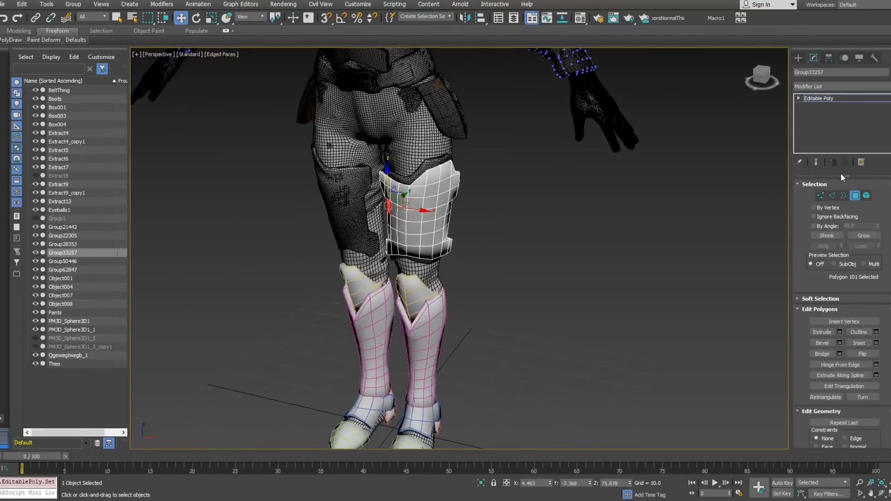
pyautogui.click(866, 195)
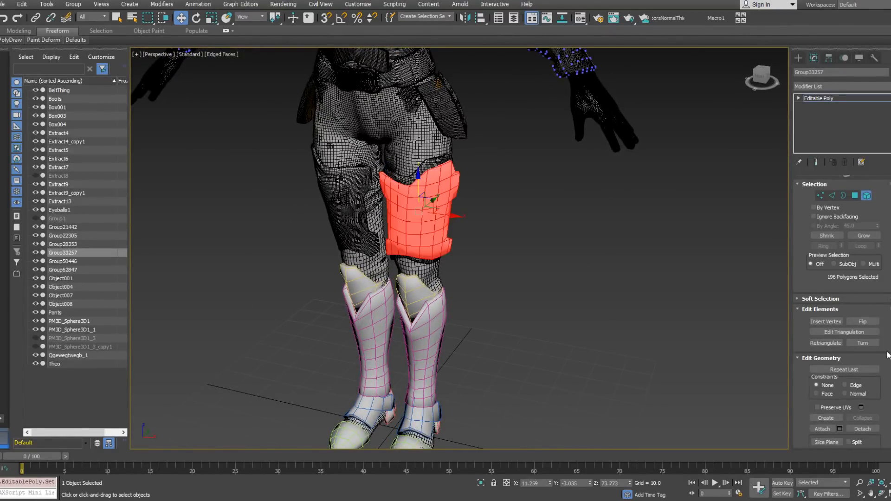
pyautogui.scroll(-5, 857, 359)
pyautogui.moveTo(886, 434); pyautogui.dragTo(888, 321)
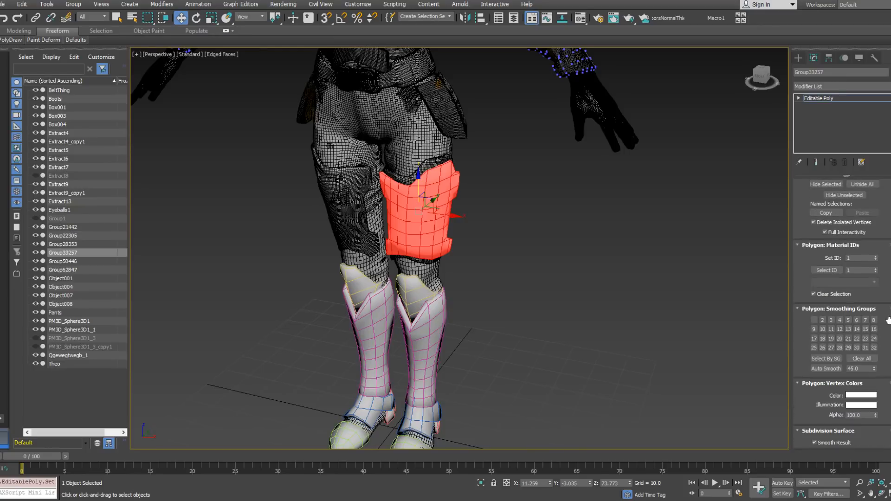
pyautogui.click(864, 361)
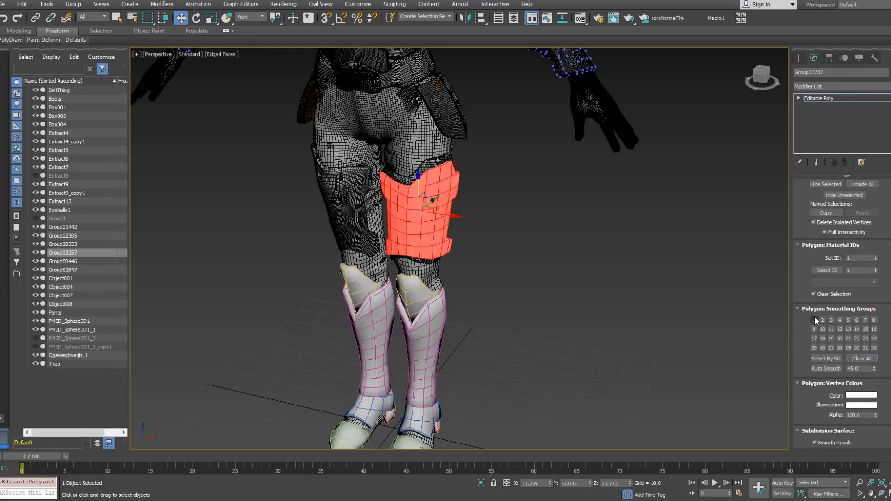
# Select the thigh plate's inner half polygons up to the central ridge and assign them to smoothing group 1.
pyautogui.keyDown('alt'); pyautogui.moveTo(466, 218); pyautogui.dragTo(405, 235, button='middle'); pyautogui.keyUp('alt')
pyautogui.click(799, 98)
pyautogui.click(818, 130)
pyautogui.scroll(3, 404, 235)
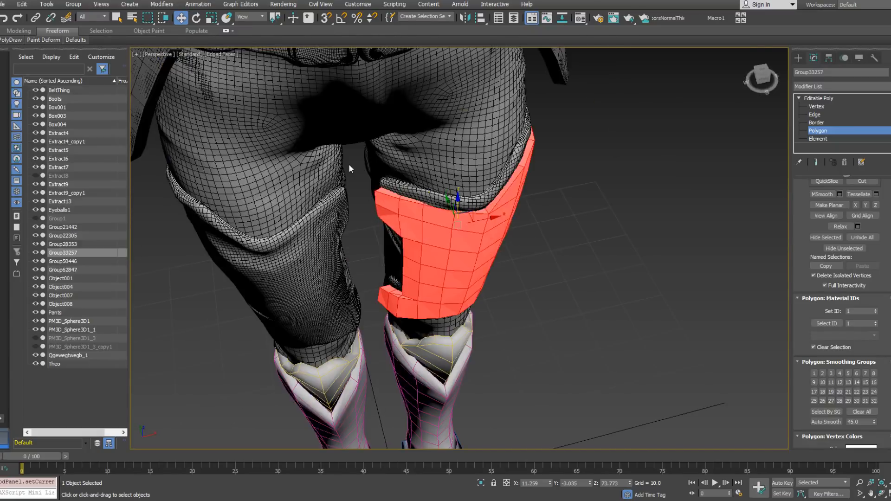
pyautogui.moveTo(464, 359); pyautogui.dragTo(465, 360)
pyautogui.keyDown('alt'); pyautogui.moveTo(465, 359); pyautogui.dragTo(469, 322, button='middle'); pyautogui.keyUp('alt')
pyautogui.keyDown('alt'); pyautogui.moveTo(470, 275); pyautogui.dragTo(468, 275); pyautogui.keyUp('alt')
pyautogui.keyDown('alt'); pyautogui.moveTo(468, 275); pyautogui.dragTo(567, 304, button='middle'); pyautogui.keyUp('alt')
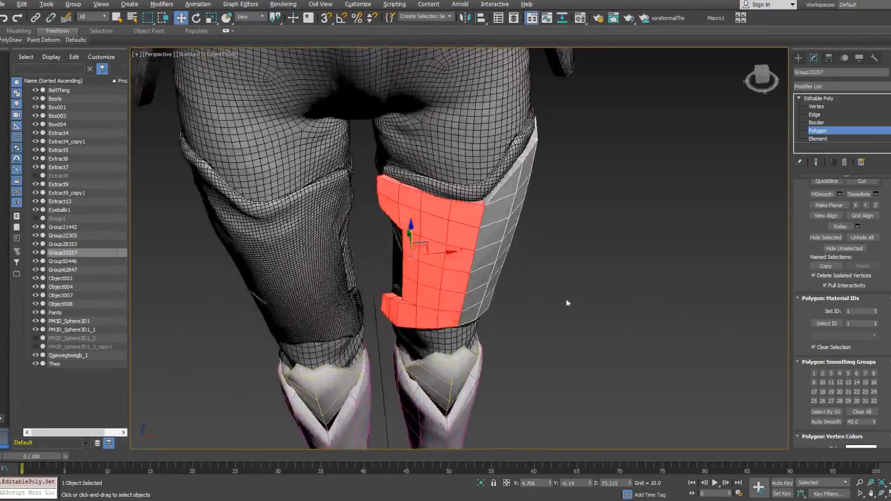
pyautogui.click(815, 373)
# Select the plate's outer half polygons beyond the central ridge and assign them to smoothing group 2.
pyautogui.keyDown('alt'); pyautogui.moveTo(559, 269); pyautogui.dragTo(537, 280, button='middle'); pyautogui.keyUp('alt')
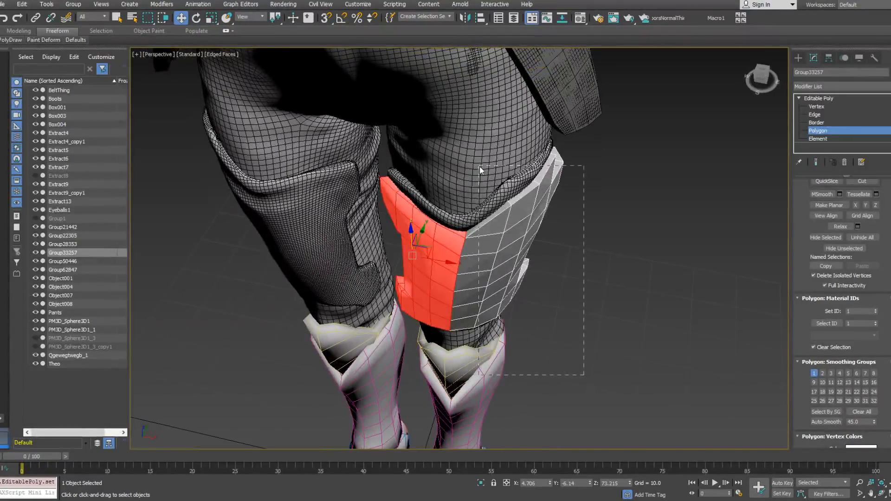
pyautogui.moveTo(480, 166); pyautogui.dragTo(477, 166)
pyautogui.keyDown('alt'); pyautogui.moveTo(496, 344); pyautogui.dragTo(522, 297, button='middle'); pyautogui.keyUp('alt')
pyautogui.keyDown('ctrl'); pyautogui.moveTo(547, 371); pyautogui.dragTo(488, 316); pyautogui.keyUp('ctrl')
pyautogui.keyDown('alt'); pyautogui.moveTo(498, 290); pyautogui.dragTo(524, 271, button='middle'); pyautogui.keyUp('alt')
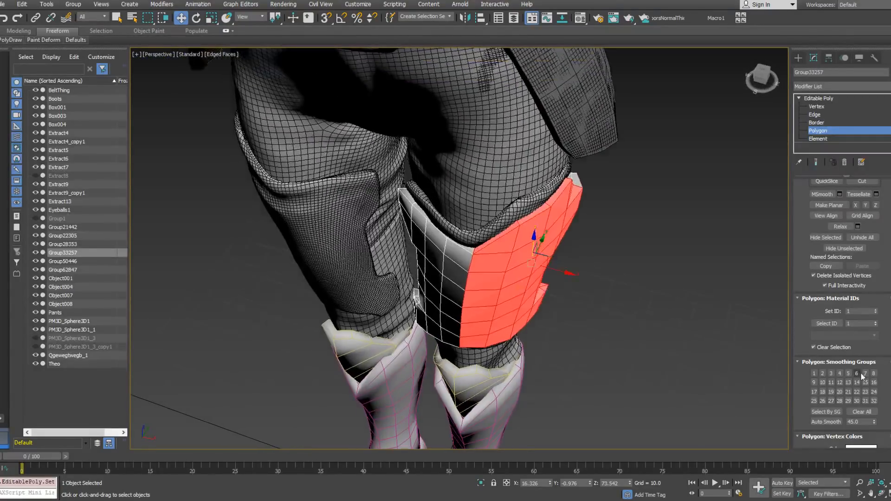
pyautogui.click(824, 374)
# Select the upper and lower rim thickness polygons of the plate's outer half and move them from smoothing group 2 to group 3.
pyautogui.keyDown('alt'); pyautogui.moveTo(637, 208); pyautogui.dragTo(644, 329, button='middle'); pyautogui.keyUp('alt')
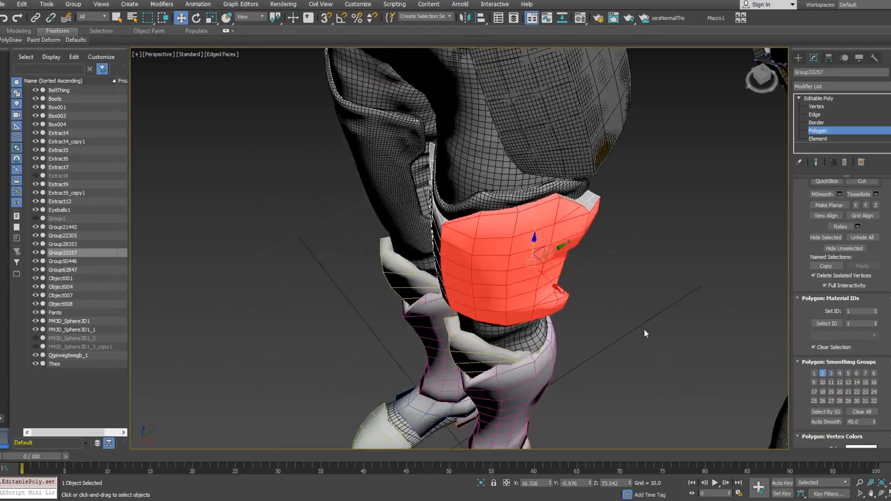
pyautogui.keyDown('alt'); pyautogui.moveTo(539, 171); pyautogui.dragTo(444, 192, button='middle'); pyautogui.keyUp('alt')
pyautogui.keyDown('alt'); pyautogui.moveTo(589, 194); pyautogui.dragTo(751, 181, button='middle'); pyautogui.keyUp('alt')
pyautogui.click(574, 182)
pyautogui.keyDown('alt'); pyautogui.moveTo(574, 182); pyautogui.dragTo(598, 193, button='middle'); pyautogui.keyUp('alt')
pyautogui.keyDown('ctrl'); pyautogui.click(553, 203); pyautogui.keyUp('ctrl')
pyautogui.keyDown('ctrl'); pyautogui.click(563, 199); pyautogui.keyUp('ctrl')
pyautogui.keyDown('ctrl'); pyautogui.click(535, 167); pyautogui.keyUp('ctrl')
pyautogui.keyDown('alt'); pyautogui.moveTo(500, 132); pyautogui.dragTo(478, 198, button='middle'); pyautogui.keyUp('alt')
pyautogui.keyDown('ctrl'); pyautogui.click(468, 206); pyautogui.keyUp('ctrl')
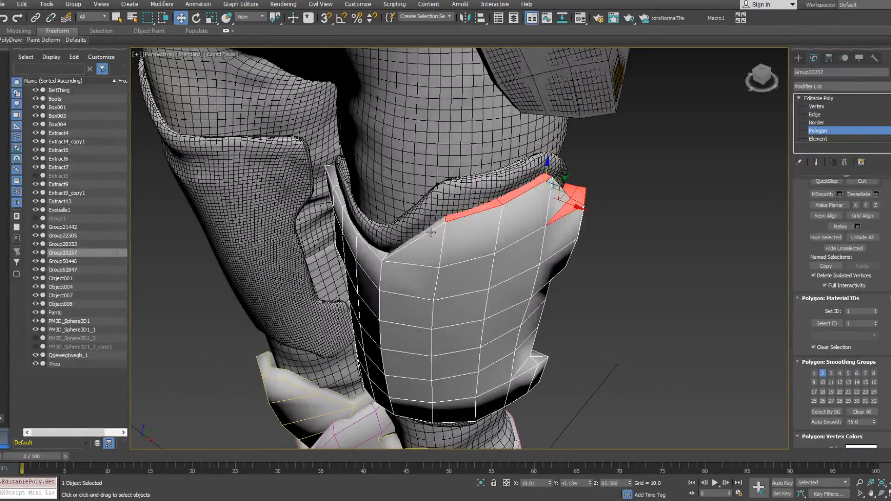
pyautogui.keyDown('alt'); pyautogui.moveTo(430, 231); pyautogui.dragTo(416, 261, button='middle'); pyautogui.keyUp('alt')
pyautogui.keyDown('ctrl'); pyautogui.click(416, 261); pyautogui.keyUp('ctrl')
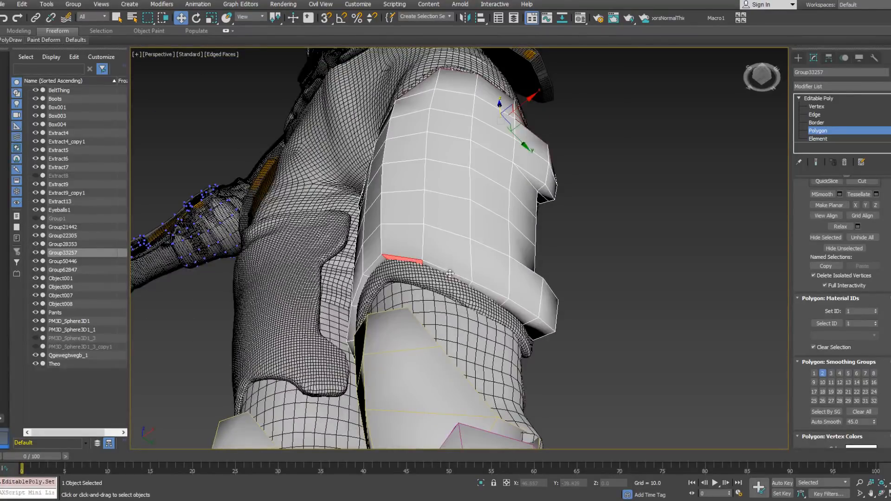
pyautogui.keyDown('alt'); pyautogui.moveTo(515, 291); pyautogui.dragTo(676, 353, button='middle'); pyautogui.keyUp('alt')
pyautogui.click(824, 373)
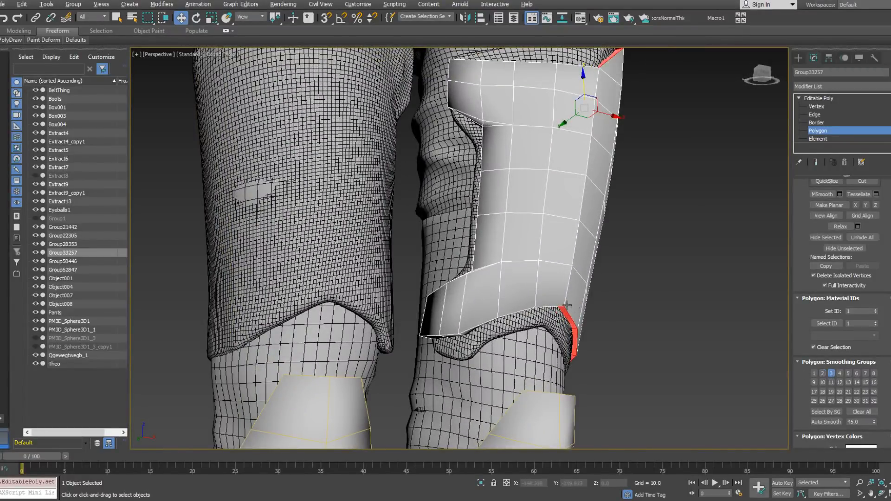
# Select the inner half's rim thickness polygons, including the bulges' edge faces, and remove them from smoothing group 1.
pyautogui.keyDown('alt'); pyautogui.moveTo(567, 306); pyautogui.dragTo(509, 260, button='middle'); pyautogui.keyUp('alt')
pyautogui.click(508, 256)
pyautogui.keyDown('ctrl'); pyautogui.click(482, 263); pyautogui.keyUp('ctrl')
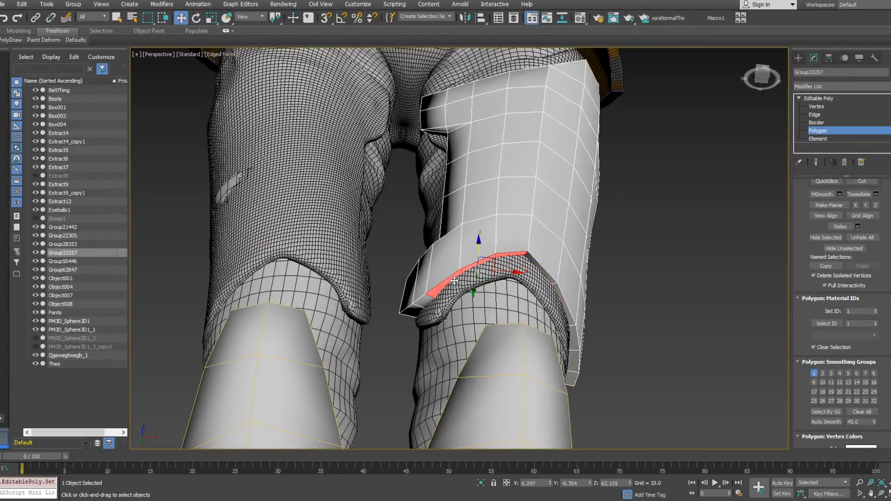
pyautogui.keyDown('alt'); pyautogui.moveTo(441, 151); pyautogui.dragTo(258, 188, button='middle'); pyautogui.keyUp('alt')
pyautogui.keyDown('ctrl'); pyautogui.click(466, 129); pyautogui.keyUp('ctrl')
pyautogui.keyDown('ctrl'); pyautogui.click(444, 125); pyautogui.keyUp('ctrl')
pyautogui.keyDown('alt'); pyautogui.moveTo(462, 107); pyautogui.dragTo(428, 196, button='middle'); pyautogui.keyUp('alt')
pyautogui.keyDown('ctrl'); pyautogui.click(428, 192); pyautogui.keyUp('ctrl')
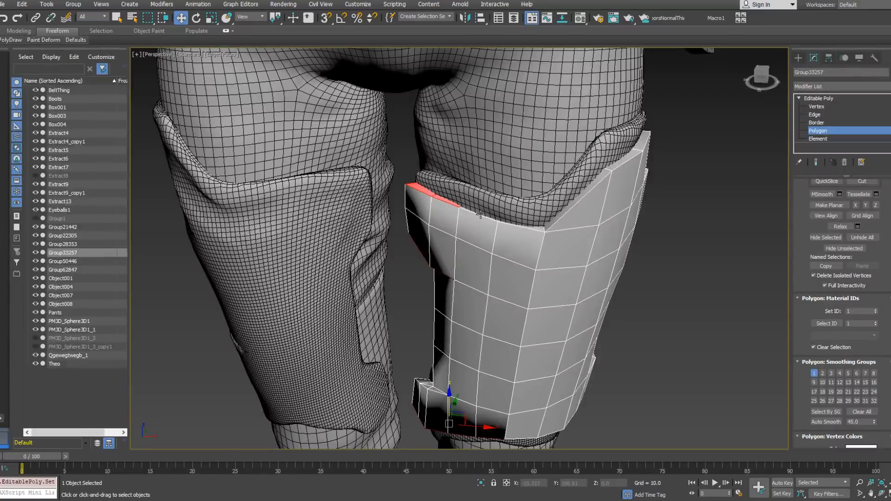
pyautogui.keyDown('alt'); pyautogui.moveTo(528, 226); pyautogui.dragTo(518, 260, button='middle'); pyautogui.keyUp('alt')
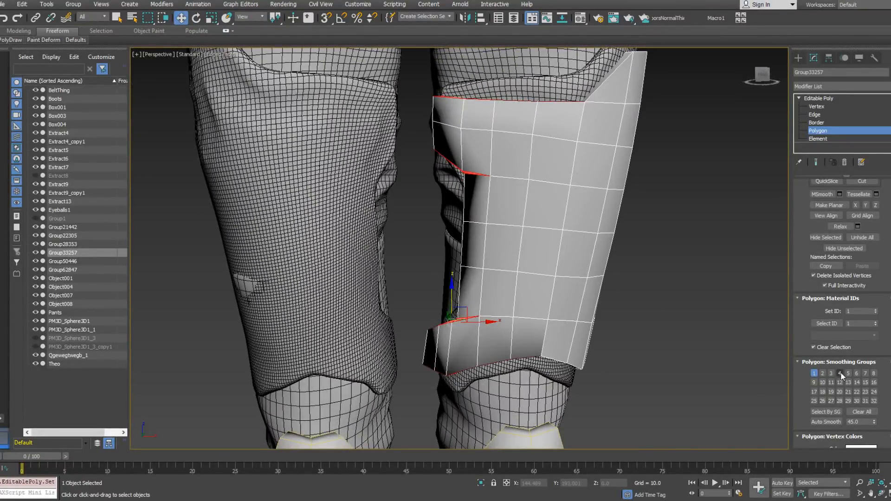
pyautogui.keyDown('alt'); pyautogui.moveTo(580, 357); pyautogui.dragTo(558, 332, button='middle'); pyautogui.keyUp('alt')
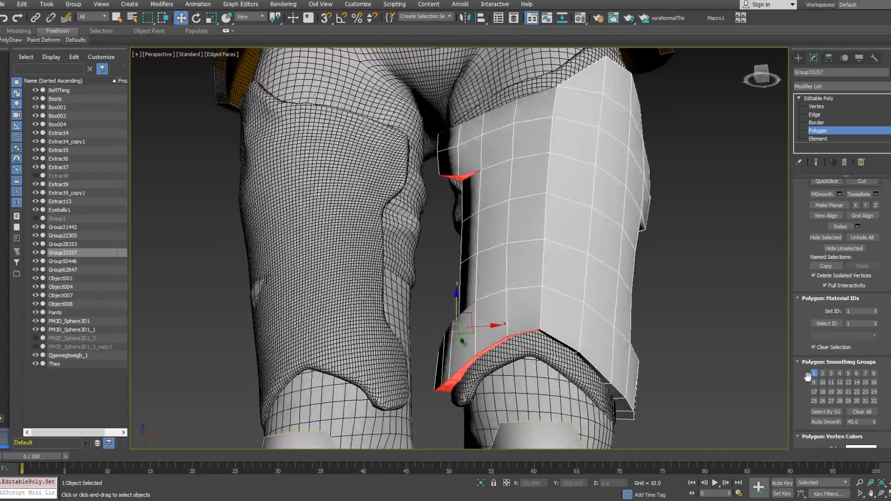
pyautogui.click(815, 373)
# Select the upper-side polygons of the outer lower bulge and move them from smoothing group 2 to group 3.
pyautogui.moveTo(575, 271)
pyautogui.keyDown('alt'); pyautogui.mouseDown(button='middle')
pyautogui.moveTo(641, 236)
pyautogui.moveTo(593, 204)
pyautogui.moveTo(558, 219)
pyautogui.moveTo(638, 262)
pyautogui.mouseUp(button='middle'); pyautogui.keyUp('alt')
pyautogui.moveTo(545, 356); pyautogui.dragTo(522, 306, button='middle')
pyautogui.click(593, 352)
pyautogui.keyDown('ctrl'); pyautogui.click(578, 360); pyautogui.keyUp('ctrl')
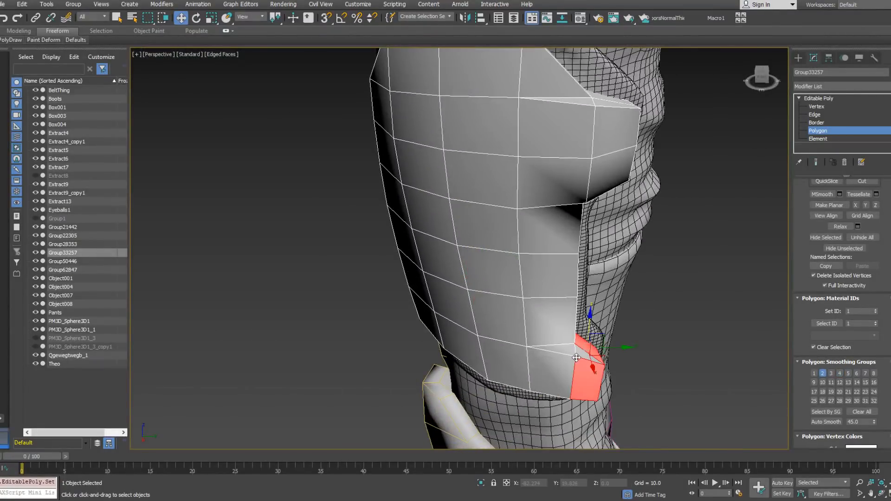
pyautogui.hotkey('ctrl', 'z')
pyautogui.keyDown('ctrl'); pyautogui.click(580, 354); pyautogui.keyUp('ctrl')
pyautogui.keyDown('ctrl'); pyautogui.click(569, 351); pyautogui.keyUp('ctrl')
pyautogui.keyDown('alt'); pyautogui.moveTo(570, 350); pyautogui.dragTo(603, 304, button='middle'); pyautogui.keyUp('alt')
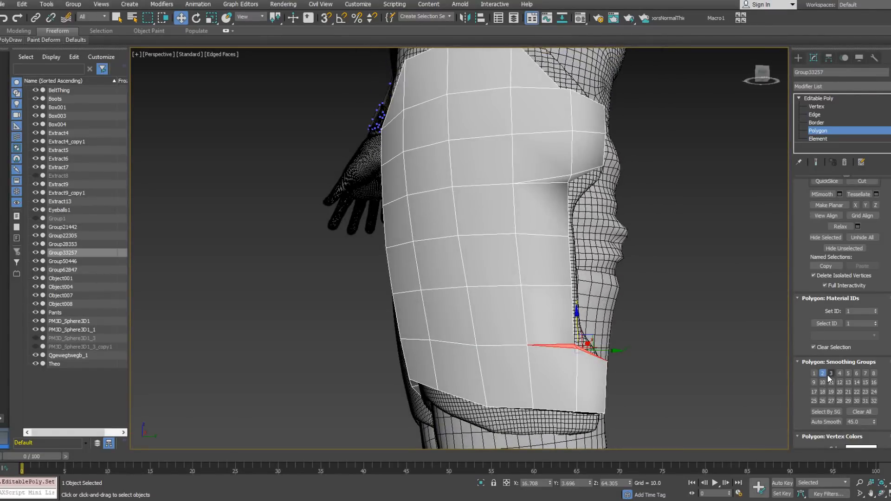
# Select the upper frame polygon around the recess on all four bulges, clear its smoothing groups and assign group 9.
pyautogui.keyDown('alt'); pyautogui.moveTo(588, 335); pyautogui.dragTo(576, 361, button='middle'); pyautogui.keyUp('alt')
pyautogui.click(586, 371)
pyautogui.scroll(4, 561, 288)
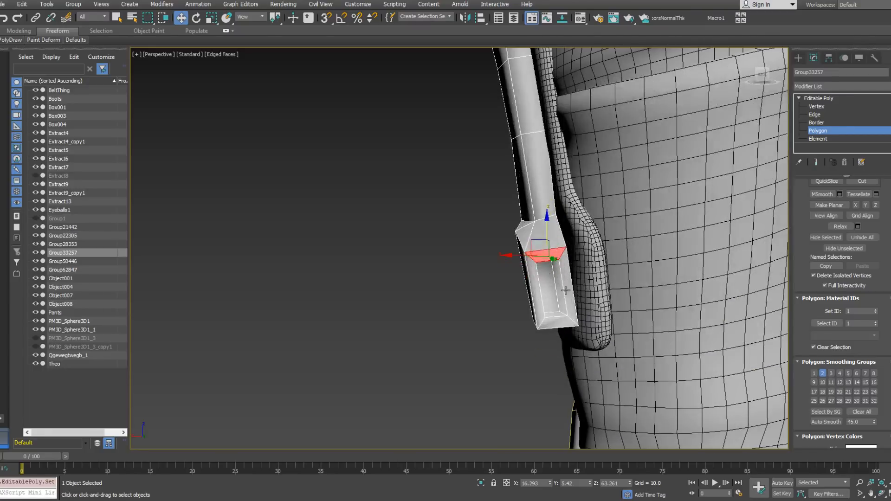
pyautogui.keyDown('alt'); pyautogui.moveTo(614, 337); pyautogui.dragTo(596, 315, button='middle'); pyautogui.keyUp('alt')
pyautogui.scroll(-5, 527, 241)
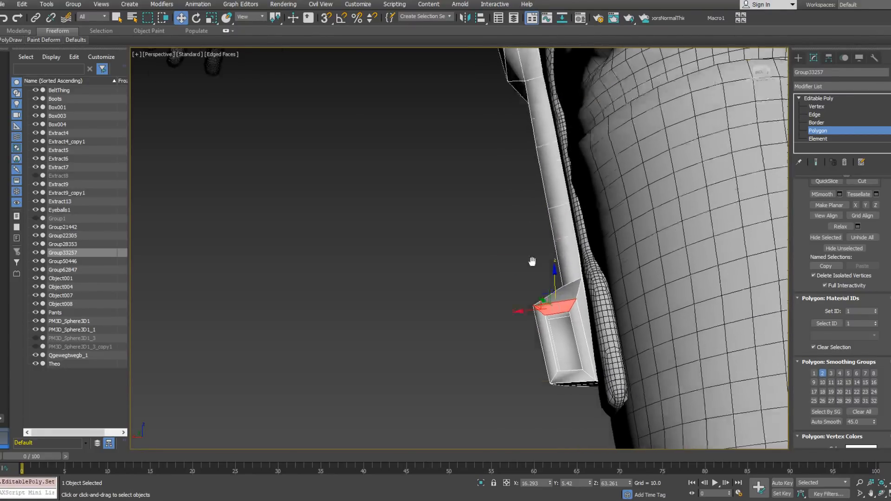
pyautogui.keyDown('ctrl'); pyautogui.click(534, 144); pyautogui.keyUp('ctrl')
pyautogui.keyDown('alt'); pyautogui.moveTo(535, 144); pyautogui.dragTo(515, 152, button='middle'); pyautogui.keyUp('alt')
pyautogui.moveTo(563, 211); pyautogui.dragTo(465, 173, button='middle')
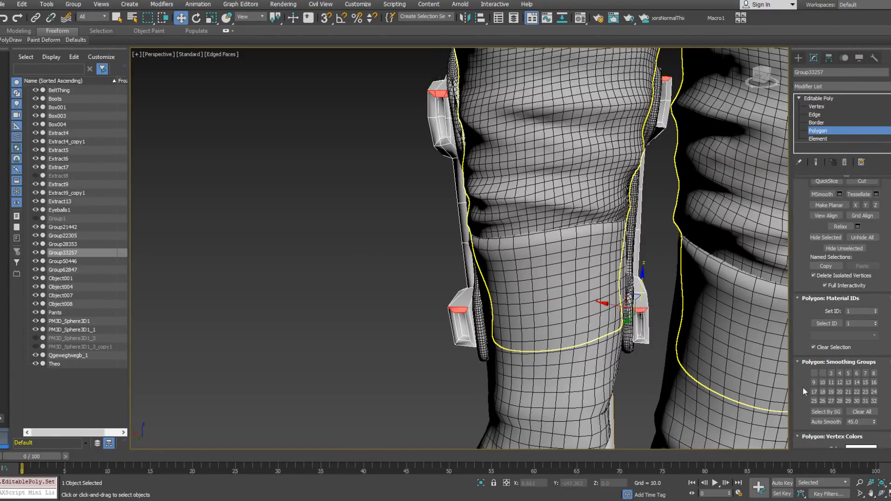
pyautogui.click(861, 413)
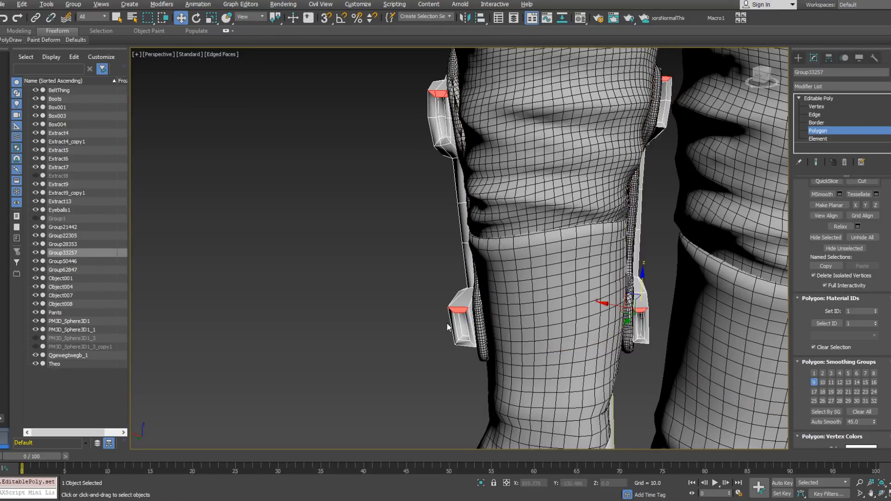
# Select the side frame polygons around the recesses on all four bulges, clear their smoothing groups and assign group 10.
pyautogui.click(431, 120)
pyautogui.keyDown('ctrl'); pyautogui.click(438, 144); pyautogui.keyUp('ctrl')
pyautogui.keyDown('ctrl'); pyautogui.click(449, 132); pyautogui.keyUp('ctrl')
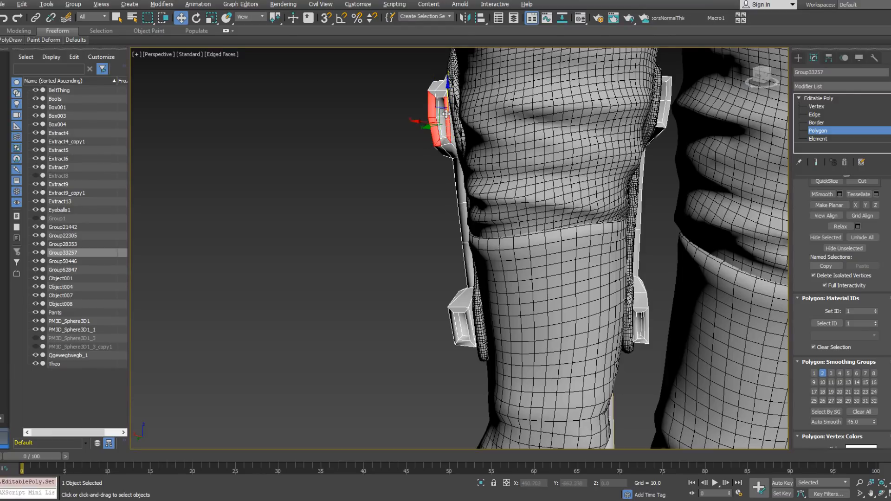
pyautogui.moveTo(446, 99)
pyautogui.keyDown('alt'); pyautogui.mouseDown(button='middle')
pyautogui.moveTo(481, 95)
pyautogui.moveTo(454, 89)
pyautogui.moveTo(465, 94)
pyautogui.moveTo(456, 96)
pyautogui.mouseUp(button='middle'); pyautogui.keyUp('alt')
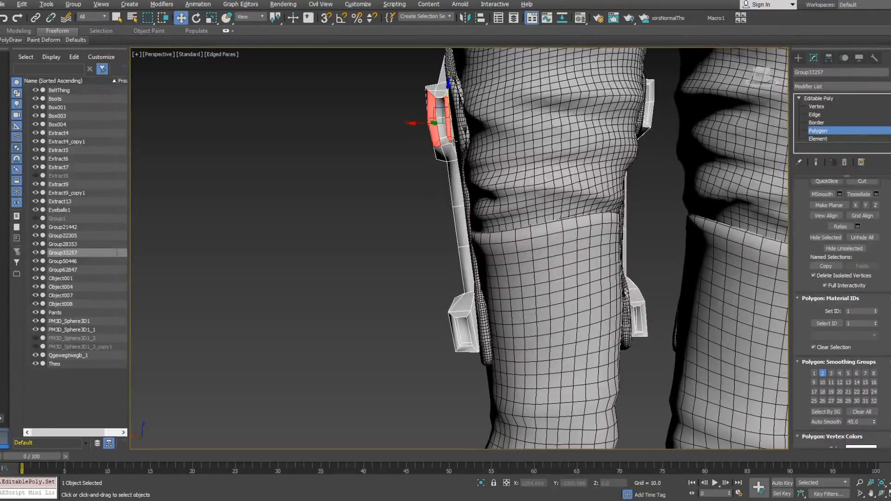
pyautogui.keyDown('alt'); pyautogui.moveTo(444, 176); pyautogui.dragTo(447, 178, button='middle'); pyautogui.keyUp('alt')
pyautogui.moveTo(465, 345); pyautogui.dragTo(448, 300, button='middle')
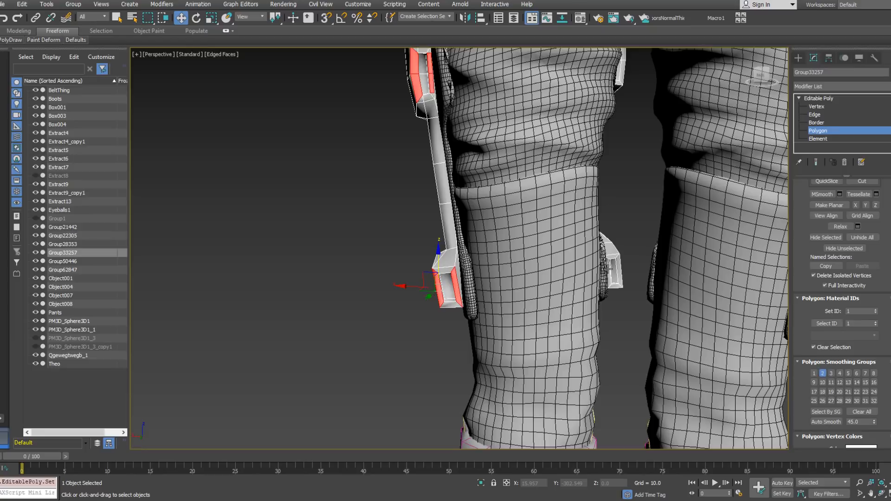
pyautogui.keyDown('alt'); pyautogui.moveTo(625, 265); pyautogui.dragTo(608, 267, button='middle'); pyautogui.keyUp('alt')
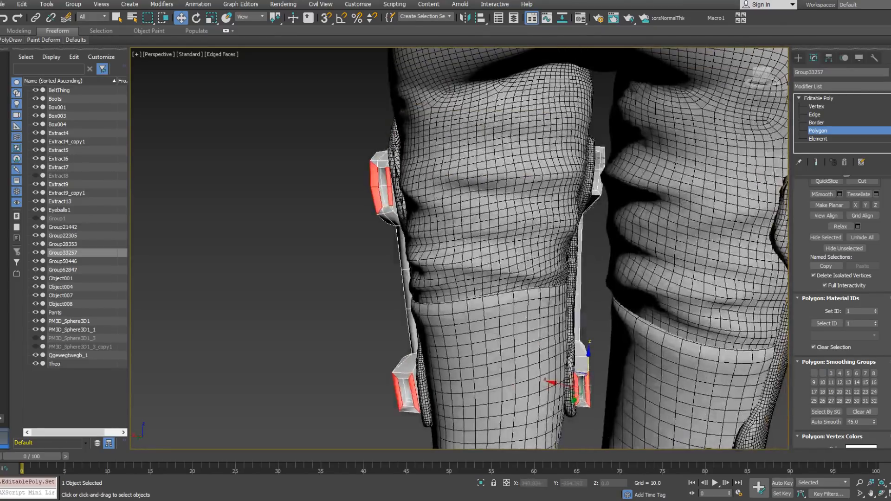
pyautogui.press('F3')
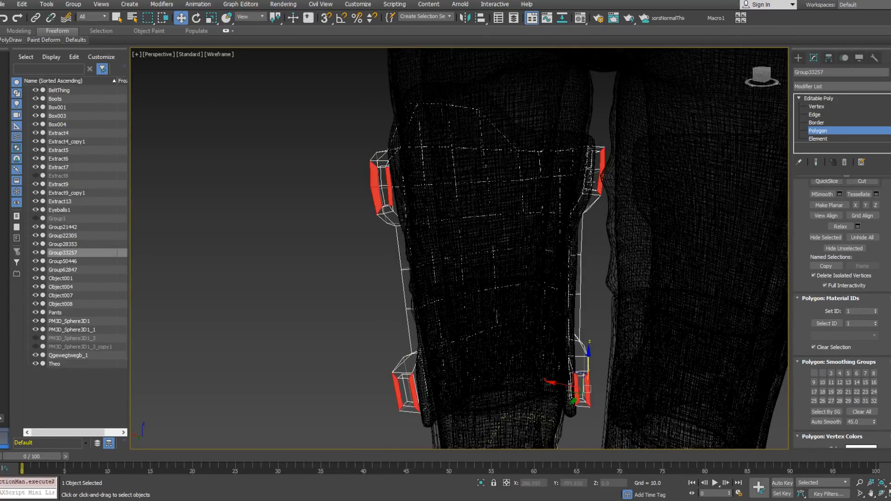
pyautogui.press('F3')
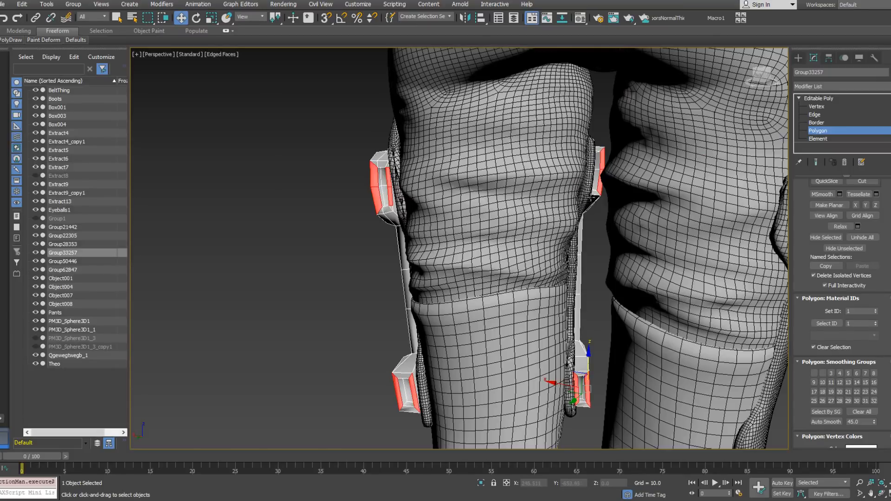
pyautogui.click(858, 412)
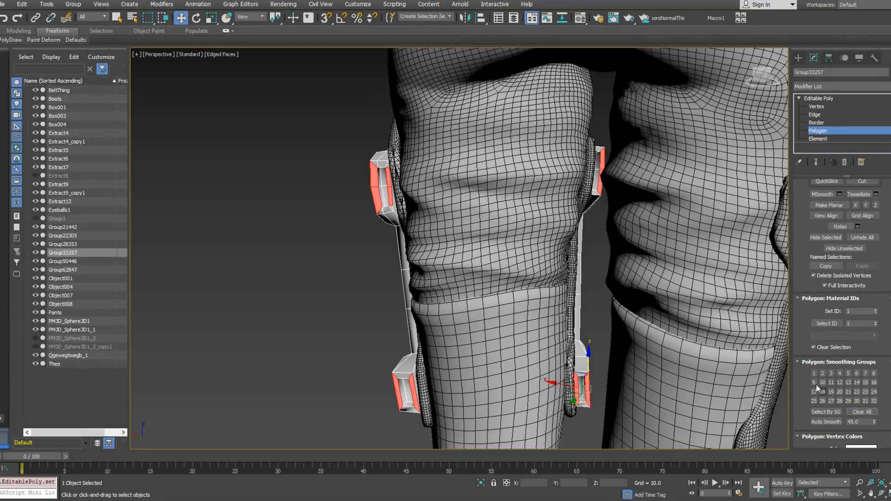
pyautogui.click(822, 384)
# Select the upper bulges' top and bottom recess-frame polygons plus the lower bulges' bottom ones and clear all their smoothing groups.
pyautogui.moveTo(453, 332); pyautogui.dragTo(478, 271, button='middle')
pyautogui.keyDown('alt'); pyautogui.moveTo(477, 271); pyautogui.dragTo(515, 264, button='middle'); pyautogui.keyUp('alt')
pyautogui.click(440, 348)
pyautogui.keyDown('ctrl'); pyautogui.click(601, 342); pyautogui.keyUp('ctrl')
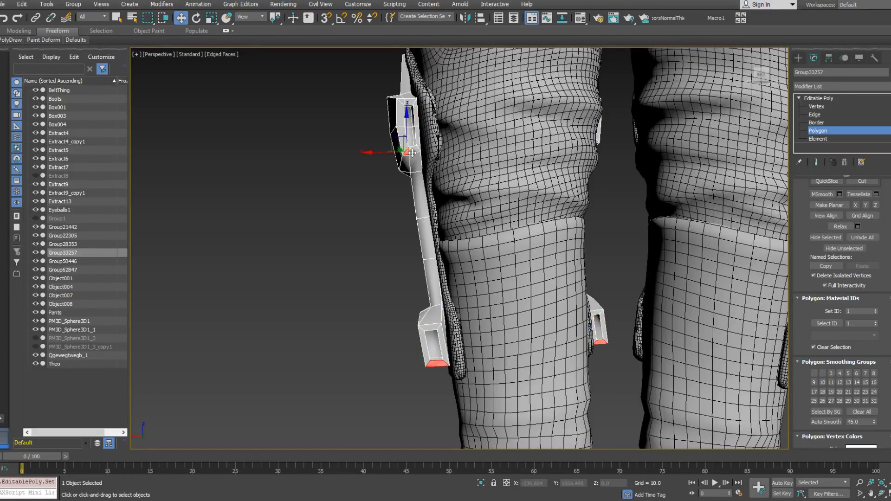
pyautogui.moveTo(430, 150)
pyautogui.keyDown('alt'); pyautogui.mouseDown(button='middle')
pyautogui.moveTo(478, 148)
pyautogui.moveTo(420, 144)
pyautogui.mouseUp(button='middle'); pyautogui.keyUp('alt')
pyautogui.keyDown('alt'); pyautogui.moveTo(631, 145); pyautogui.dragTo(617, 145, button='middle'); pyautogui.keyUp('alt')
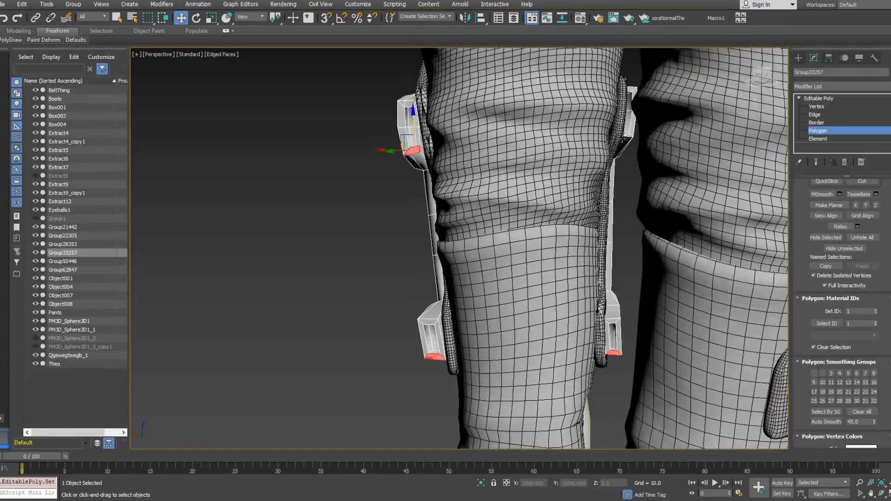
pyautogui.keyDown('alt'); pyautogui.moveTo(629, 89); pyautogui.dragTo(414, 104, button='middle'); pyautogui.keyUp('alt')
pyautogui.keyDown('ctrl'); pyautogui.click(407, 106); pyautogui.keyUp('ctrl')
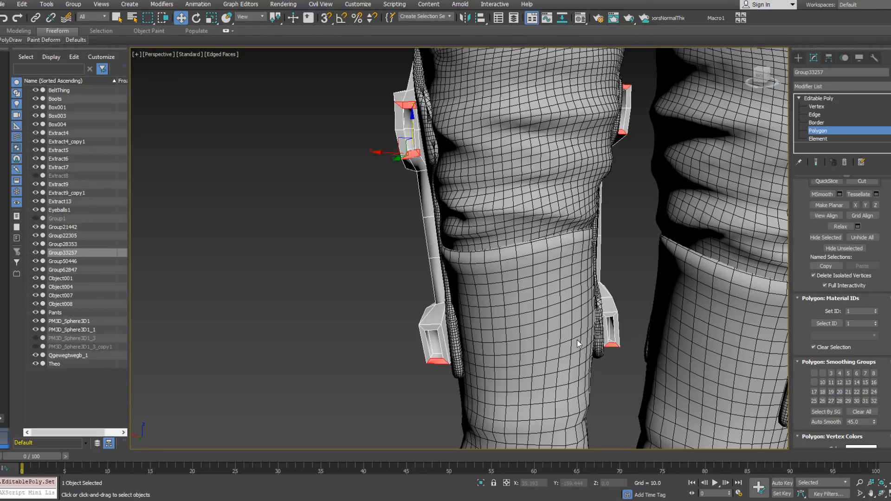
pyautogui.keyDown('alt'); pyautogui.moveTo(575, 336); pyautogui.dragTo(497, 255, button='middle'); pyautogui.keyUp('alt')
pyautogui.scroll(5, 458, 210)
pyautogui.scroll(-6, 458, 210)
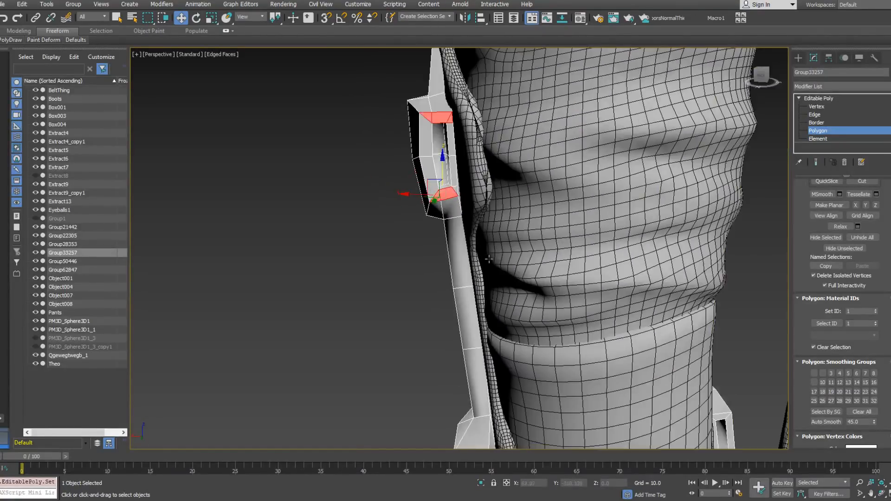
pyautogui.keyDown('alt'); pyautogui.moveTo(458, 211); pyautogui.dragTo(466, 182, button='middle'); pyautogui.keyUp('alt')
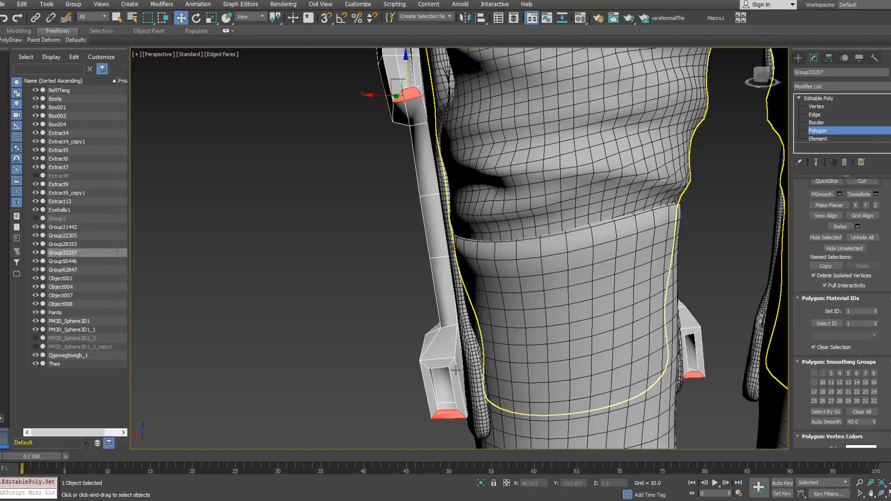
pyautogui.keyDown('alt'); pyautogui.moveTo(677, 301); pyautogui.dragTo(662, 353, button='middle'); pyautogui.keyUp('alt')
pyautogui.click(867, 411)
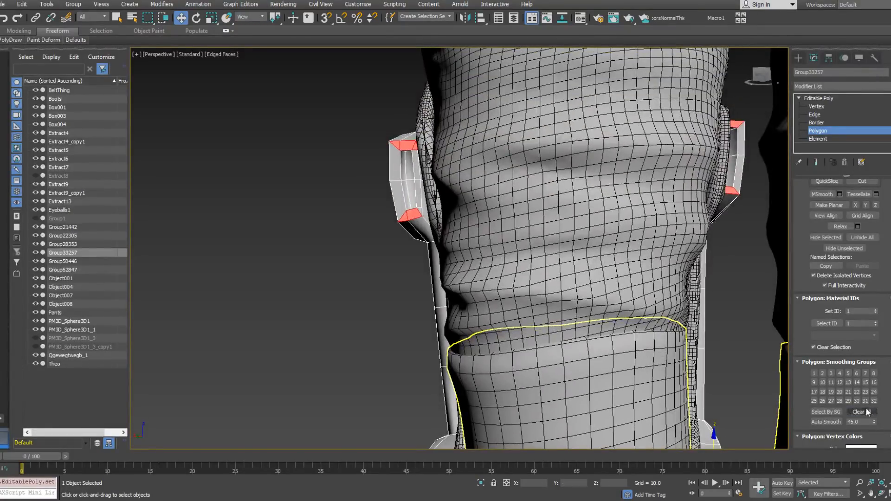
# Select the leg-side frame polygons beside the upper bulge's recess and assign them only to smoothing group 10.
pyautogui.click(419, 209)
pyautogui.keyDown('ctrl'); pyautogui.click(420, 200); pyautogui.keyUp('ctrl')
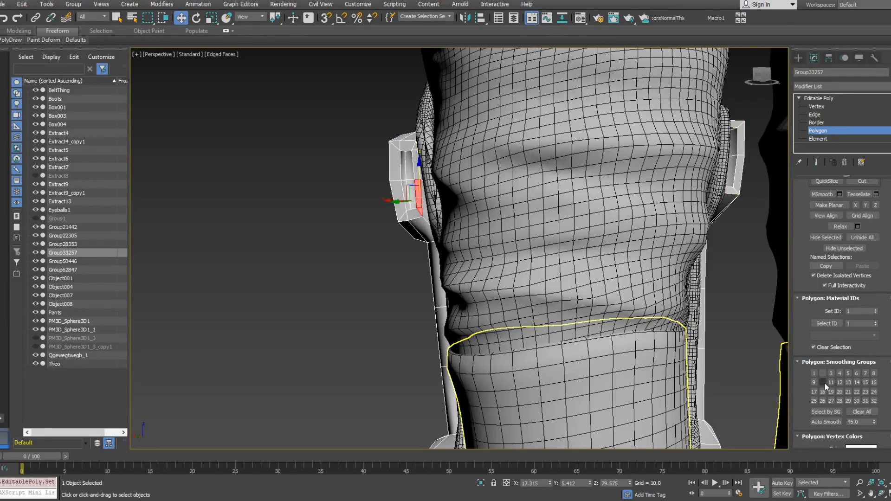
pyautogui.keyDown('alt'); pyautogui.moveTo(502, 281); pyautogui.dragTo(461, 276, button='middle'); pyautogui.keyUp('alt')
pyautogui.scroll(-3, 490, 272)
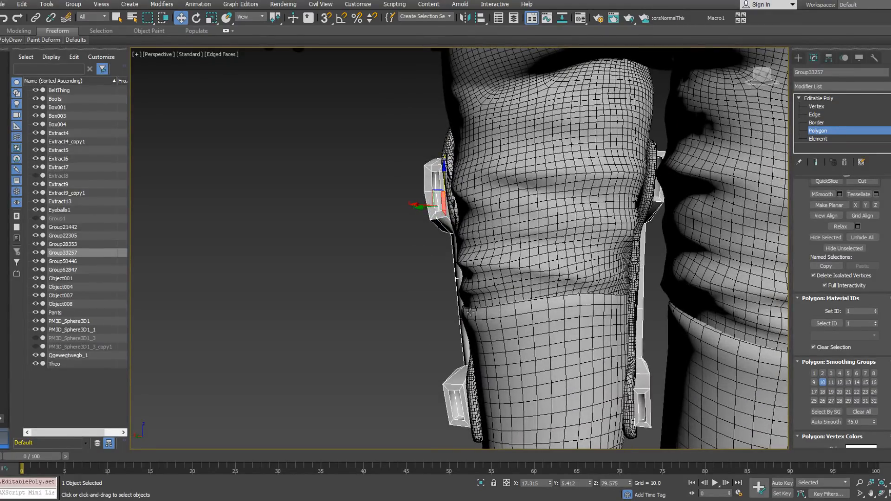
# Select the underside polygons of the outer upper bulge and assign them to smoothing group 3.
pyautogui.keyDown('alt'); pyautogui.moveTo(465, 243); pyautogui.dragTo(513, 249, button='middle'); pyautogui.keyUp('alt')
pyautogui.moveTo(421, 163); pyautogui.dragTo(490, 162, button='middle')
pyautogui.scroll(5, 491, 162)
pyautogui.moveTo(581, 272)
pyautogui.keyDown('alt'); pyautogui.mouseDown(button='middle')
pyautogui.moveTo(543, 288)
pyautogui.moveTo(575, 326)
pyautogui.moveTo(569, 200)
pyautogui.moveTo(515, 195)
pyautogui.moveTo(543, 193)
pyautogui.moveTo(534, 214)
pyautogui.moveTo(499, 181)
pyautogui.moveTo(509, 127)
pyautogui.moveTo(513, 193)
pyautogui.mouseUp(button='middle'); pyautogui.keyUp('alt')
pyautogui.scroll(-5, 575, 326)
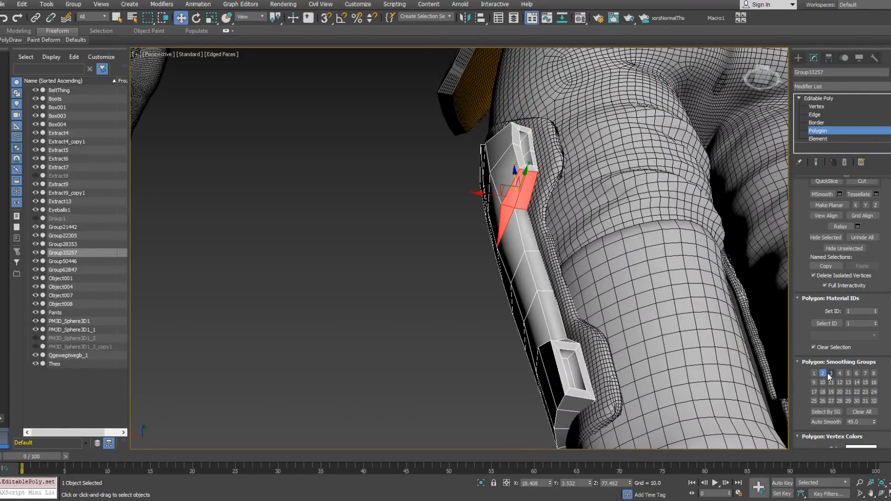
pyautogui.keyDown('alt'); pyautogui.moveTo(519, 214); pyautogui.dragTo(665, 279, button='middle'); pyautogui.keyUp('alt')
# Select the rim thickness polygons between the outer bulges and along the plate's front upper edge, and clear all their smoothing groups.
pyautogui.click(529, 252)
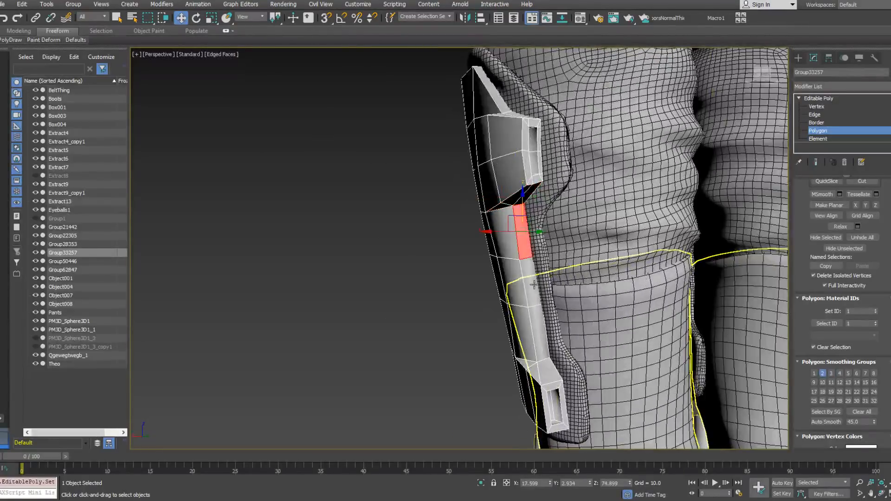
pyautogui.keyDown('ctrl'); pyautogui.click(534, 285); pyautogui.keyUp('ctrl')
pyautogui.keyDown('ctrl'); pyautogui.click(543, 332); pyautogui.keyUp('ctrl')
pyautogui.keyDown('alt'); pyautogui.moveTo(603, 306); pyautogui.dragTo(615, 341, button='middle'); pyautogui.keyUp('alt')
pyautogui.keyDown('alt'); pyautogui.moveTo(521, 174); pyautogui.dragTo(525, 199, button='middle'); pyautogui.keyUp('alt')
pyautogui.scroll(-3, 525, 199)
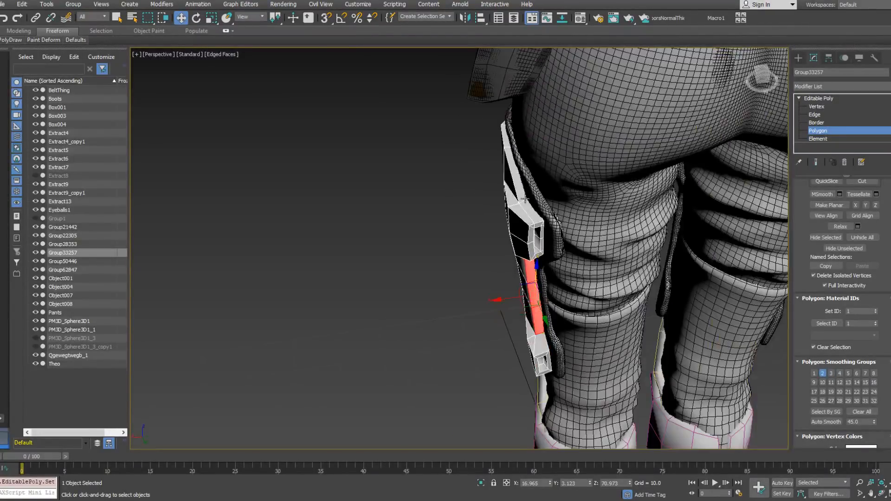
pyautogui.keyDown('alt'); pyautogui.moveTo(497, 302); pyautogui.dragTo(479, 225, button='middle'); pyautogui.keyUp('alt')
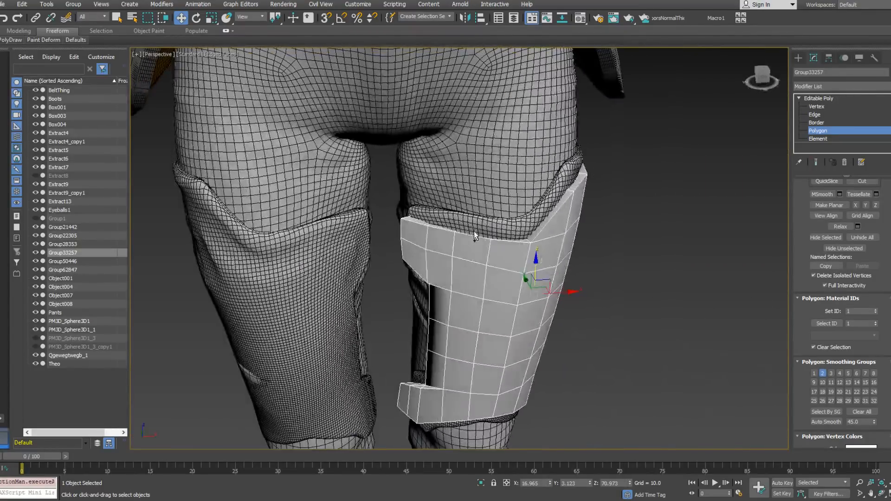
pyautogui.click(471, 236)
pyautogui.keyDown('alt'); pyautogui.moveTo(506, 242); pyautogui.dragTo(557, 278, button='middle'); pyautogui.keyUp('alt')
pyautogui.hotkey('ctrl', 'z')
pyautogui.keyDown('ctrl'); pyautogui.click(567, 260); pyautogui.keyUp('ctrl')
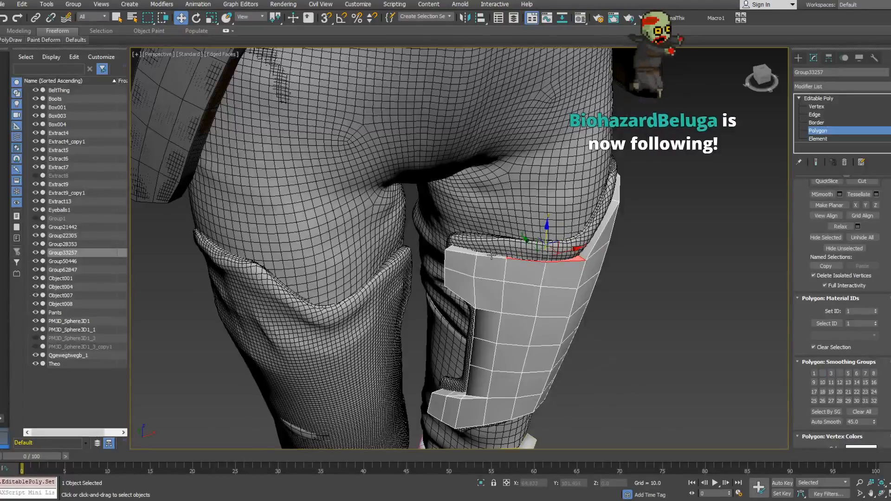
pyautogui.keyDown('alt'); pyautogui.moveTo(464, 251); pyautogui.dragTo(790, 386, button='middle'); pyautogui.keyUp('alt')
pyautogui.keyDown('ctrl'); pyautogui.click(507, 258); pyautogui.keyUp('ctrl')
pyautogui.hotkey('alt', 'l')
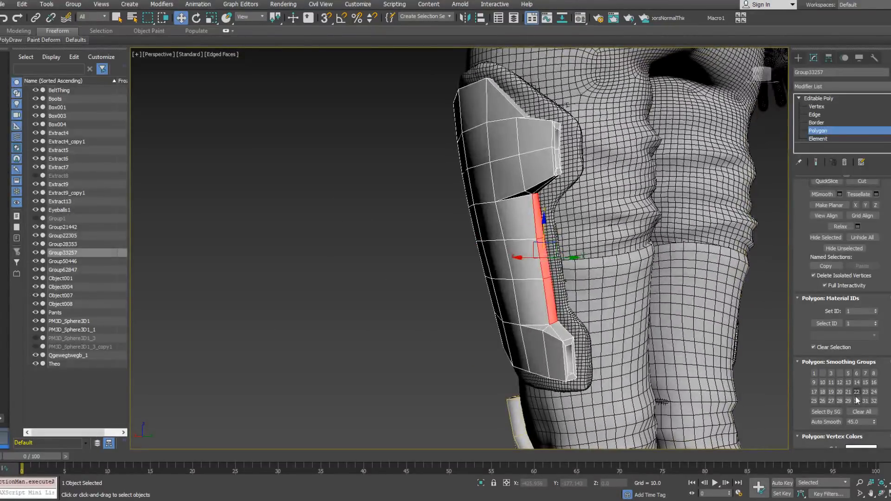
pyautogui.click(862, 411)
# Select the upper and lower inner wall polygons of the bulges' recesses, clear their smoothing groups and assign group 17.
pyautogui.keyDown('alt'); pyautogui.moveTo(509, 223); pyautogui.dragTo(465, 222, button='middle'); pyautogui.keyUp('alt')
pyautogui.scroll(4, 465, 193)
pyautogui.click(456, 159)
pyautogui.click(463, 225)
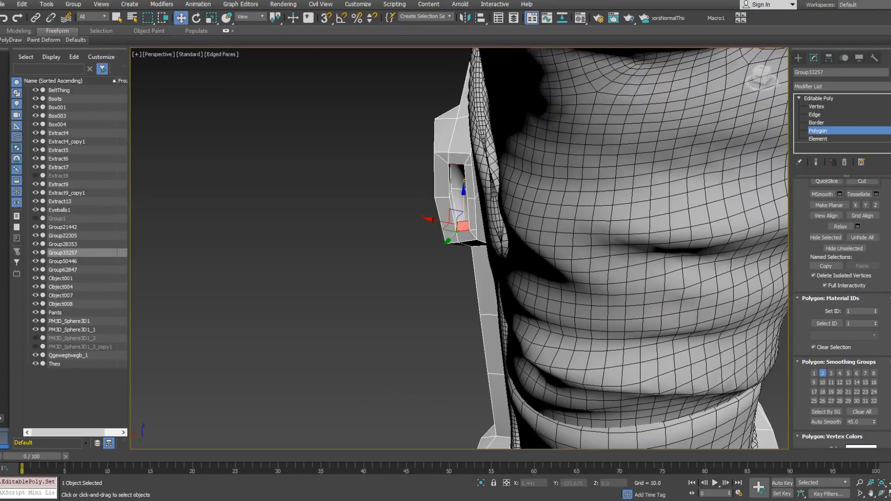
pyautogui.moveTo(590, 362); pyautogui.dragTo(601, 171, button='middle')
pyautogui.click(490, 318)
pyautogui.keyDown('alt'); pyautogui.moveTo(491, 318); pyautogui.dragTo(489, 269, button='middle'); pyautogui.keyUp('alt')
pyautogui.keyDown('ctrl'); pyautogui.click(489, 270); pyautogui.keyUp('ctrl')
pyautogui.moveTo(596, 246); pyautogui.dragTo(378, 258, button='middle')
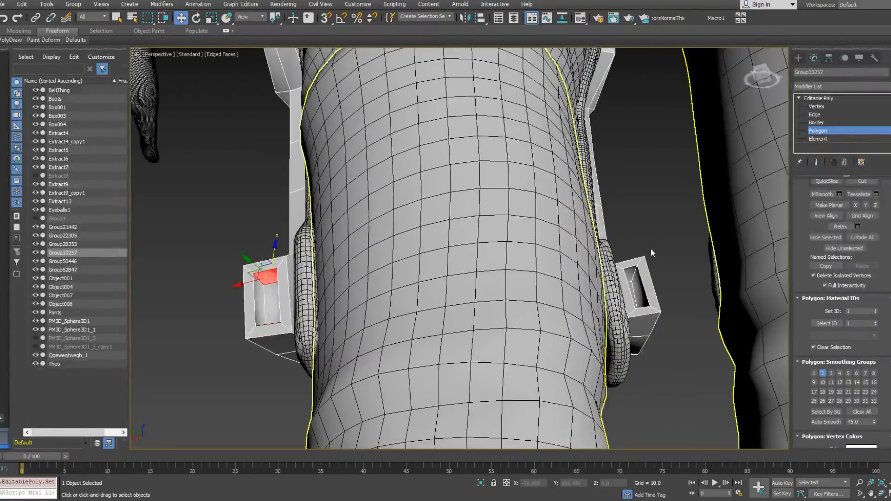
pyautogui.keyDown('ctrl'); pyautogui.click(635, 268); pyautogui.keyUp('ctrl')
pyautogui.keyDown('alt'); pyautogui.moveTo(635, 267); pyautogui.dragTo(578, 255, button='middle'); pyautogui.keyUp('alt')
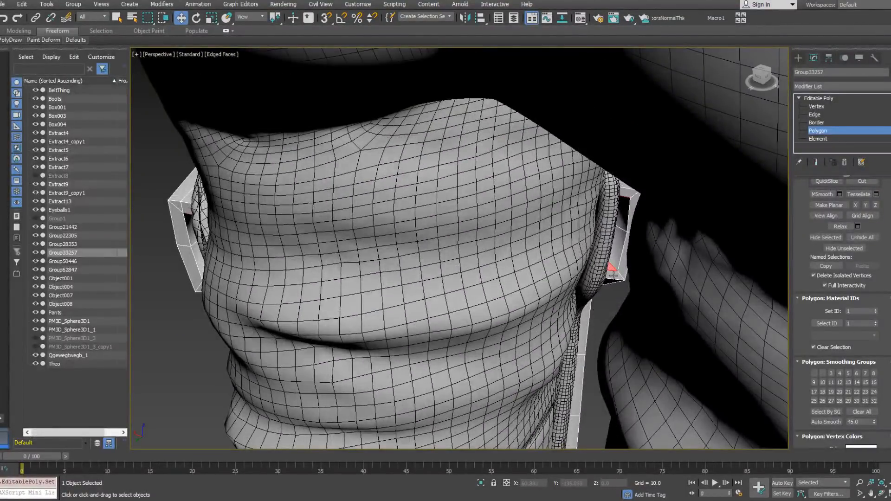
pyautogui.click(857, 410)
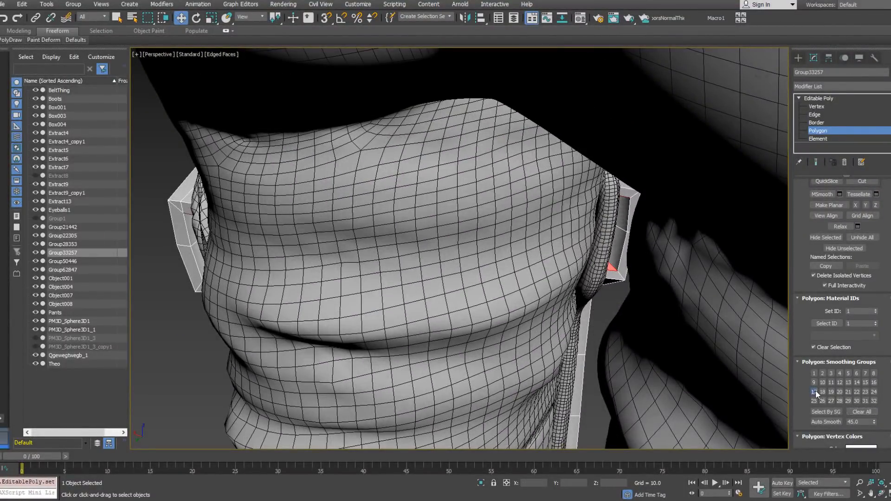
pyautogui.click(815, 391)
# Select the side wall polygons inside the recesses on all four bulges, clear their smoothing groups and assign group 18.
pyautogui.click(621, 217)
pyautogui.keyDown('ctrl'); pyautogui.click(618, 240); pyautogui.keyUp('ctrl')
pyautogui.moveTo(592, 326); pyautogui.dragTo(569, 165, button='middle')
pyautogui.keyDown('alt'); pyautogui.moveTo(593, 196); pyautogui.dragTo(557, 294, button='middle'); pyautogui.keyUp('alt')
pyautogui.click(559, 345)
pyautogui.keyDown('alt'); pyautogui.moveTo(350, 310); pyautogui.dragTo(636, 224, button='middle'); pyautogui.keyUp('alt')
pyautogui.scroll(1, 590, 219)
pyautogui.click(499, 308)
pyautogui.scroll(-2, 528, 175)
pyautogui.moveTo(527, 175)
pyautogui.mouseDown(button='middle')
pyautogui.moveTo(512, 185)
pyautogui.moveTo(498, 90)
pyautogui.moveTo(478, 171)
pyautogui.moveTo(538, 155)
pyautogui.mouseUp(button='middle')
pyautogui.scroll(-1, 478, 171)
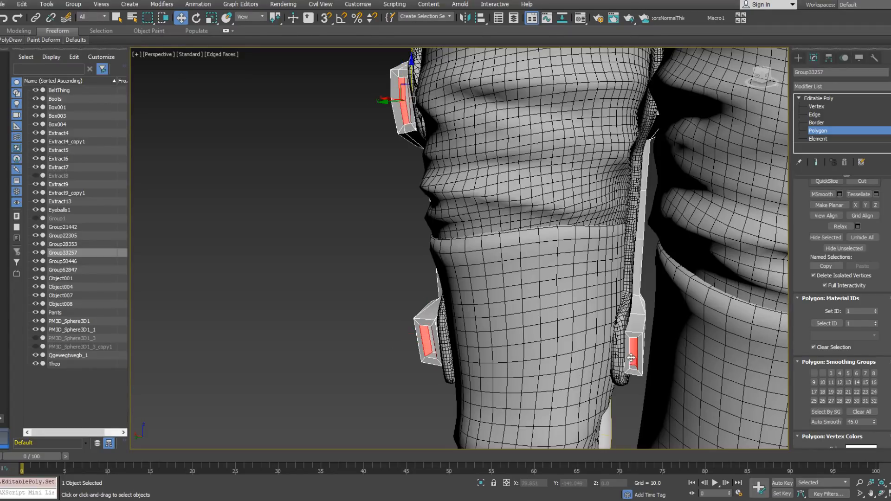
pyautogui.keyDown('alt'); pyautogui.moveTo(632, 357); pyautogui.dragTo(613, 239, button='middle'); pyautogui.keyUp('alt')
pyautogui.press('F3')
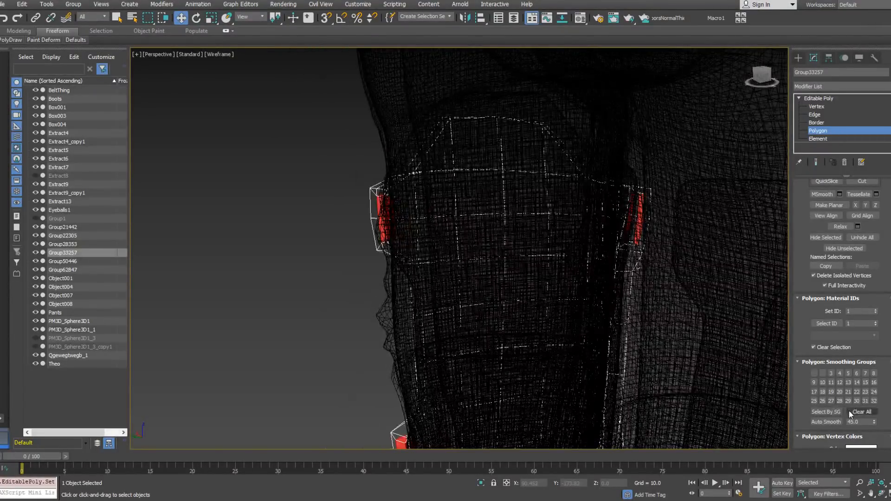
pyautogui.click(823, 393)
# Scale the polygon inside the inner lower bulge's recess slightly and leave polygon editing.
pyautogui.moveTo(638, 337); pyautogui.dragTo(594, 297, button='middle')
pyautogui.press('F3')
pyautogui.keyDown('alt'); pyautogui.moveTo(591, 386); pyautogui.dragTo(583, 370, button='middle'); pyautogui.keyUp('alt')
pyautogui.click(603, 360)
pyautogui.scroll(5, 597, 349)
pyautogui.rightClick(594, 346)
pyautogui.click(595, 347)
pyautogui.press('r')
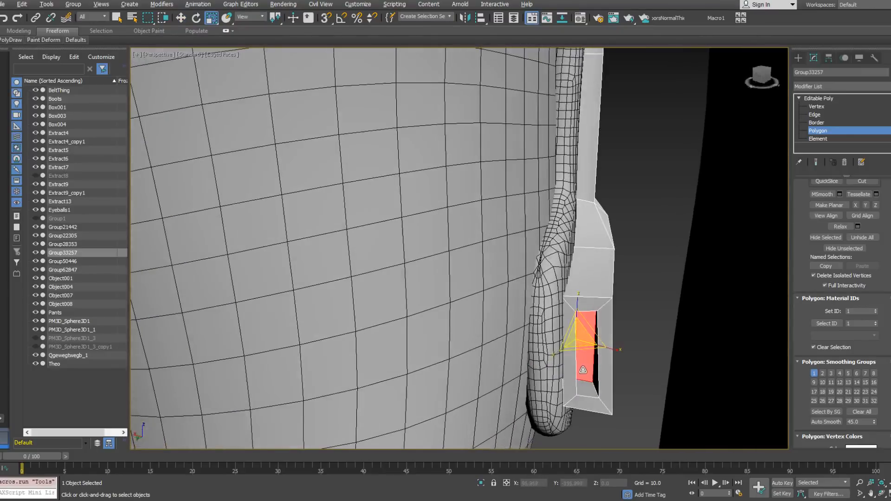
pyautogui.moveTo(575, 357); pyautogui.dragTo(568, 356)
pyautogui.rightClick(577, 339)
pyautogui.click(584, 344)
pyautogui.keyDown('alt'); pyautogui.moveTo(557, 340); pyautogui.dragTo(578, 360, button='middle'); pyautogui.keyUp('alt')
pyautogui.scroll(-5, 567, 343)
pyautogui.scroll(-4, 586, 286)
pyautogui.keyDown('alt'); pyautogui.moveTo(586, 286); pyautogui.dragTo(673, 294, button='middle'); pyautogui.keyUp('alt')
pyautogui.click(832, 131)
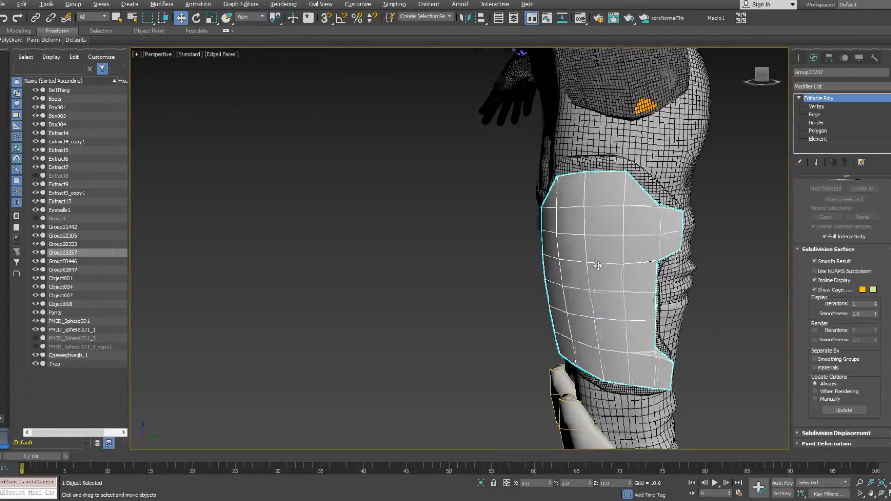
# Select the rim thickness polygons between the inner upper and lower bulges and assign them only to smoothing group 5.
pyautogui.keyDown('alt'); pyautogui.moveTo(596, 264); pyautogui.dragTo(664, 263, button='middle'); pyautogui.keyUp('alt')
pyautogui.scroll(-6, 661, 269)
pyautogui.moveTo(643, 315); pyautogui.dragTo(570, 341, button='middle')
pyautogui.scroll(6, 580, 252)
pyautogui.moveTo(548, 241); pyautogui.dragTo(578, 204, button='middle')
pyautogui.scroll(4, 508, 201)
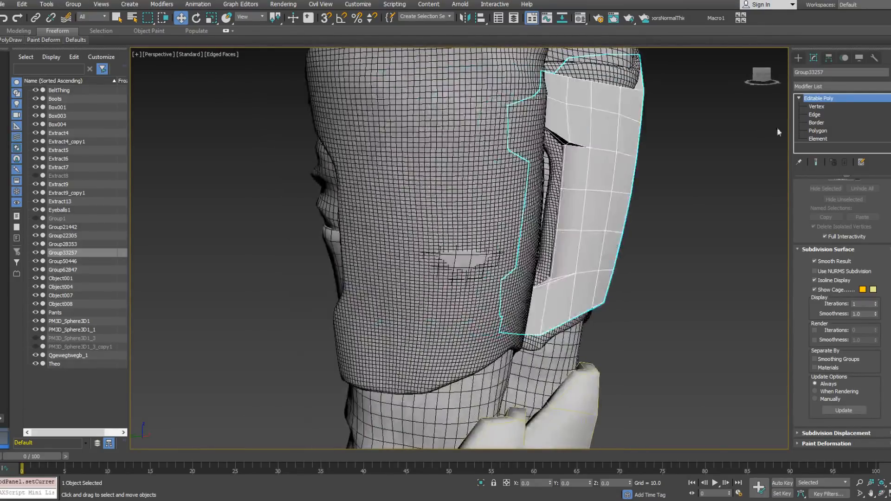
pyautogui.click(813, 131)
pyautogui.click(560, 169)
pyautogui.keyDown('ctrl'); pyautogui.click(557, 215); pyautogui.keyUp('ctrl')
pyautogui.keyDown('ctrl'); pyautogui.click(557, 236); pyautogui.keyUp('ctrl')
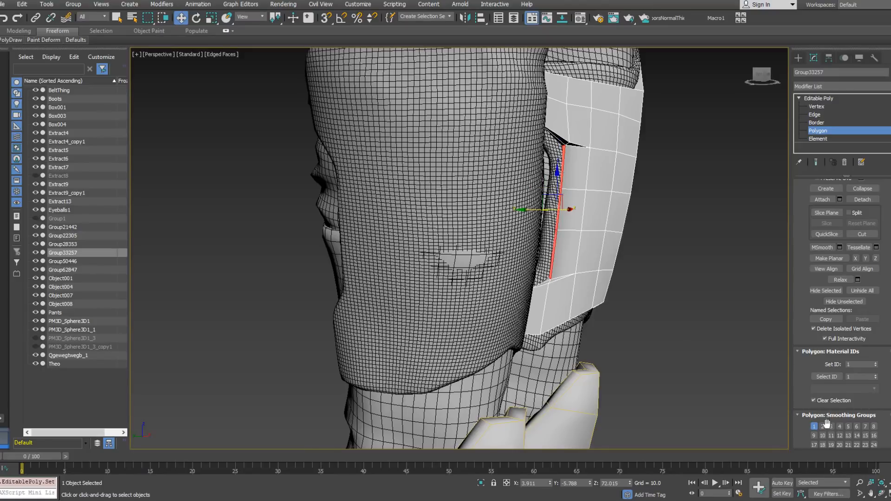
pyautogui.click(848, 426)
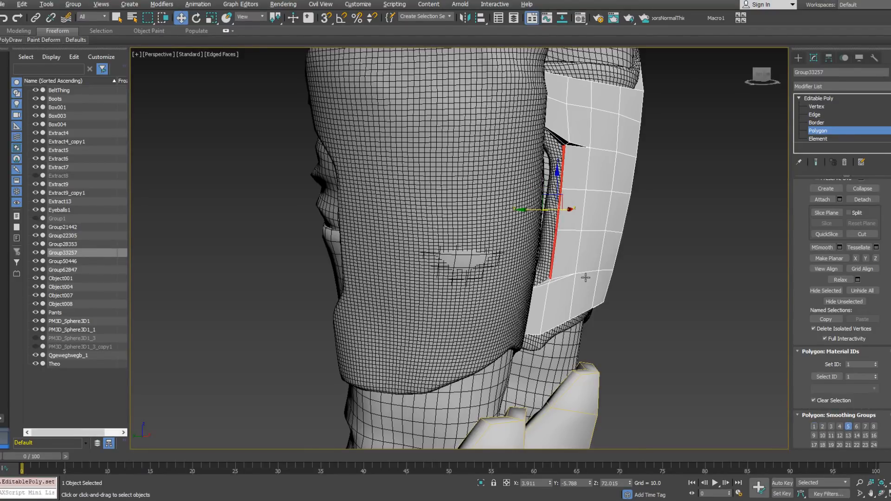
# Leave polygon editing and clone the thigh plate as a Reference, offset about 31 units along X beside the leg.
pyautogui.keyDown('alt'); pyautogui.moveTo(603, 279); pyautogui.dragTo(522, 277, button='middle'); pyautogui.keyUp('alt')
pyautogui.click(808, 143)
pyautogui.scroll(-7, 577, 189)
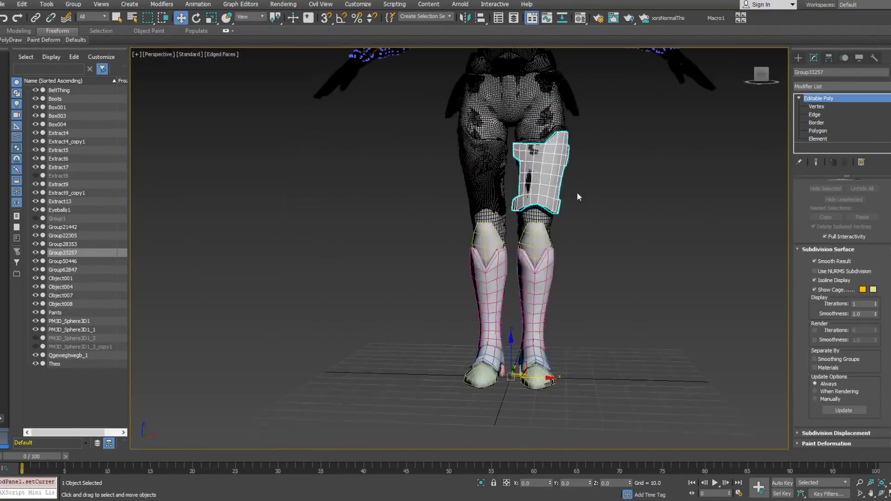
pyautogui.keyDown('alt'); pyautogui.moveTo(577, 188); pyautogui.dragTo(557, 326, button='middle'); pyautogui.keyUp('alt')
pyautogui.keyDown('shift'); pyautogui.moveTo(540, 334); pyautogui.dragTo(605, 132); pyautogui.keyUp('shift')
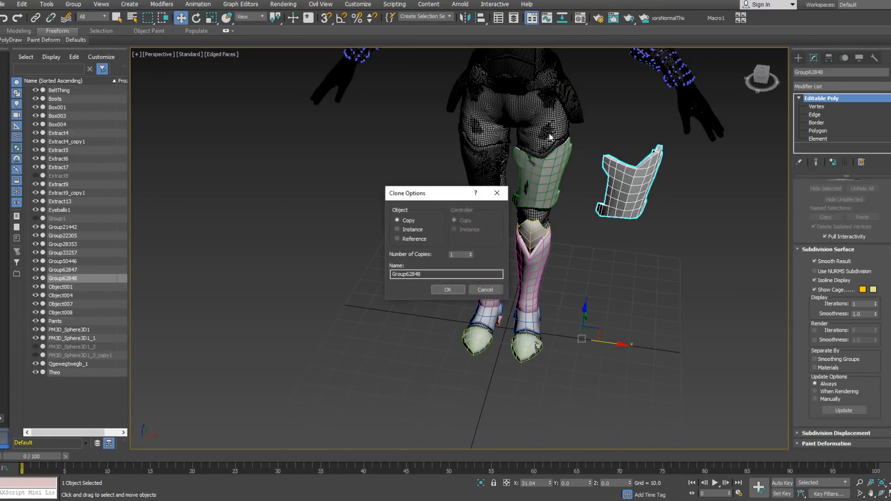
pyautogui.click(419, 242)
pyautogui.click(452, 290)
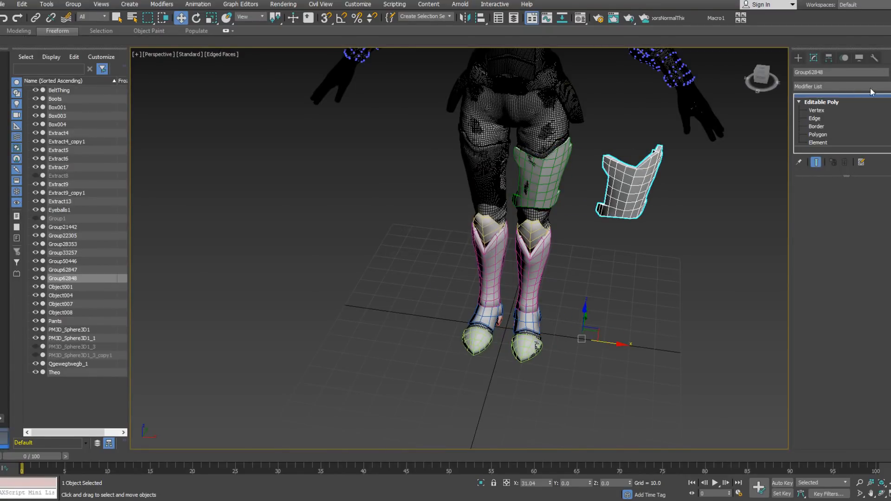
# Add a TurboSmooth modifier to the cloned plate with 2 iterations, separated by smoothing groups.
pyautogui.click(888, 92)
pyautogui.scroll(-10, 844, 434)
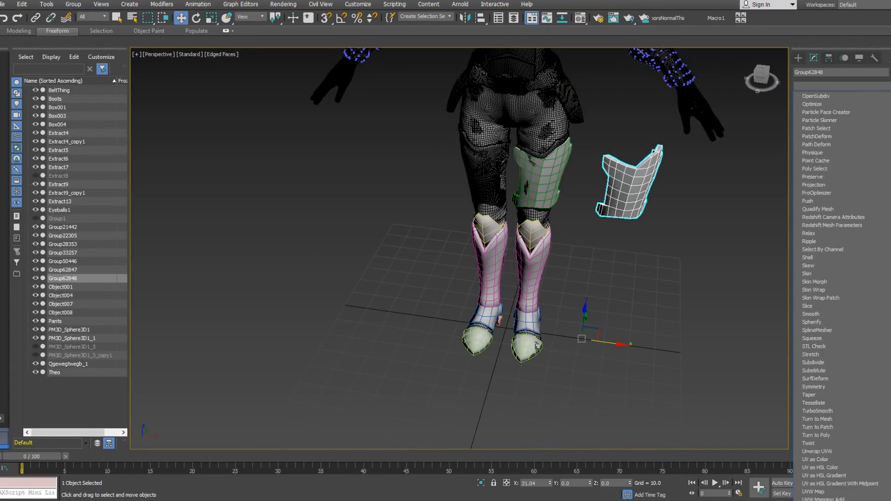
pyautogui.click(833, 411)
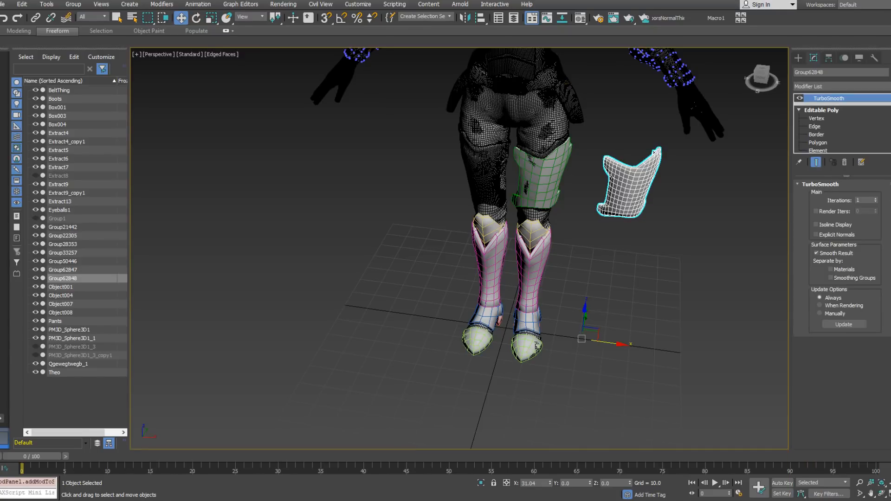
pyautogui.click(877, 199)
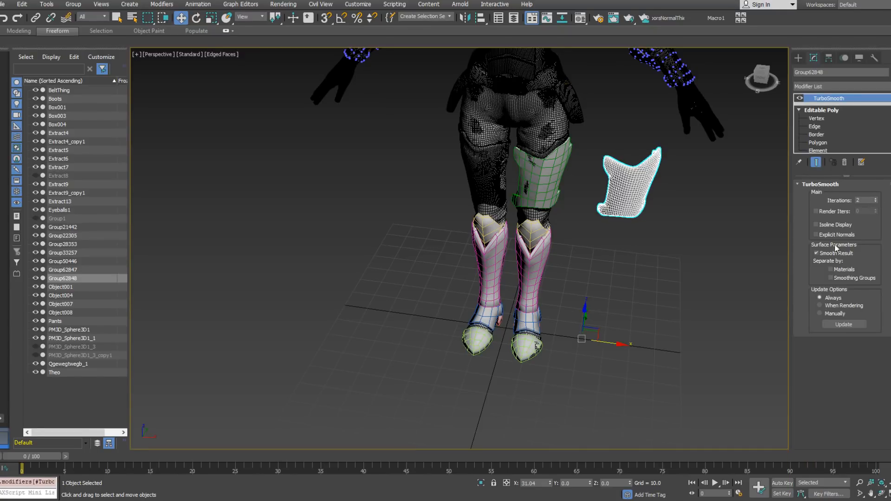
pyautogui.click(831, 278)
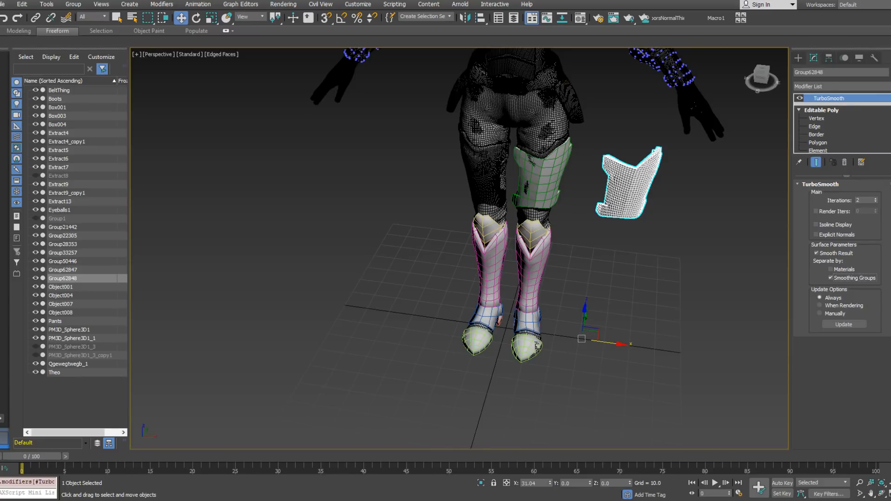
# Add a second TurboSmooth modifier on top of the first one on the cloned plate.
pyautogui.click(889, 87)
pyautogui.click(889, 86)
pyautogui.click(889, 87)
pyautogui.moveTo(889, 181); pyautogui.dragTo(887, 357)
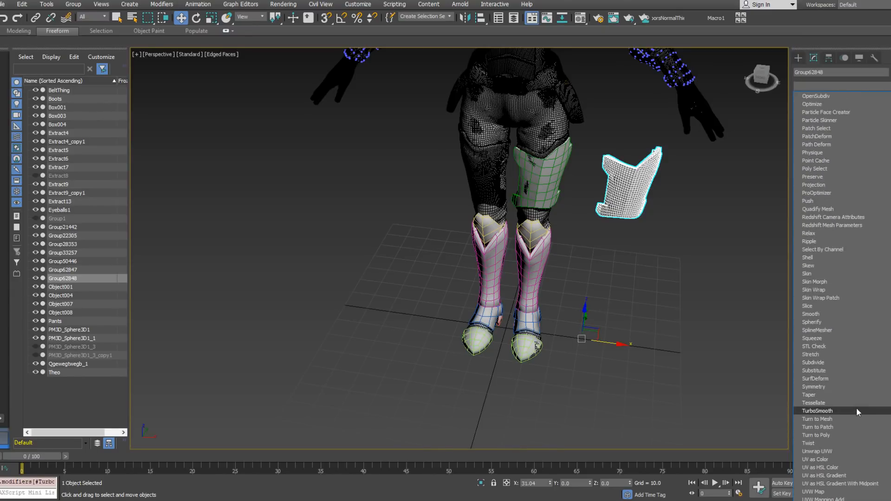
pyautogui.click(858, 412)
# Deselect the cloned plate and turn off edged-face display to examine its smoothed surface and corners up close.
pyautogui.keyDown('alt'); pyautogui.moveTo(632, 222); pyautogui.dragTo(647, 158, button='middle'); pyautogui.keyUp('alt')
pyautogui.scroll(5, 646, 158)
pyautogui.keyDown('alt'); pyautogui.moveTo(595, 203); pyautogui.dragTo(519, 260, button='middle'); pyautogui.keyUp('alt')
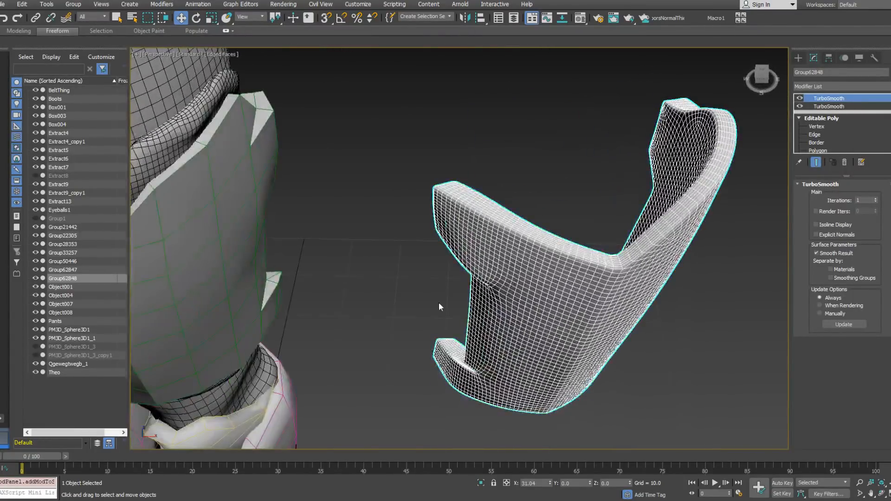
pyautogui.click(447, 299)
pyautogui.scroll(3, 457, 284)
pyautogui.press('F4')
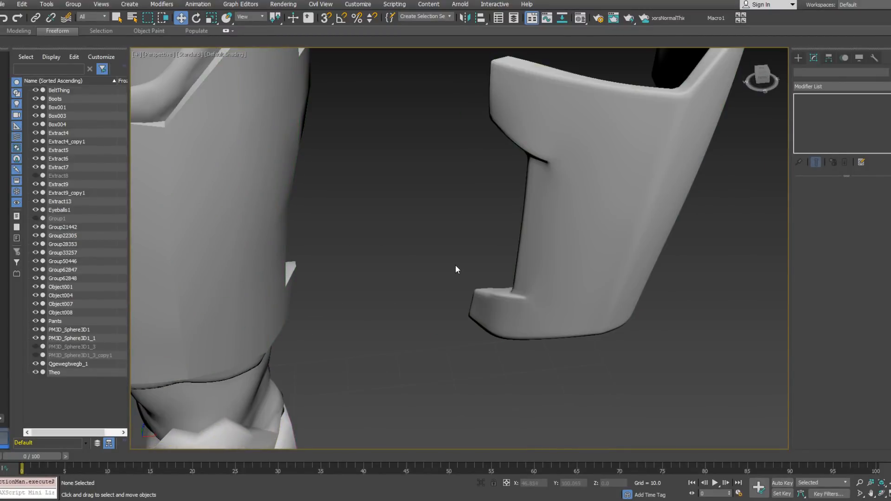
# Compare the smoothed copy with the plate on the leg and select the original low-poly thigh plate.
pyautogui.scroll(-8, 511, 249)
pyautogui.keyDown('alt'); pyautogui.moveTo(581, 287); pyautogui.dragTo(581, 239, button='middle'); pyautogui.keyUp('alt')
pyautogui.scroll(7, 581, 238)
pyautogui.keyDown('alt'); pyautogui.moveTo(505, 250); pyautogui.dragTo(475, 278, button='middle'); pyautogui.keyUp('alt')
pyautogui.click(501, 259)
pyautogui.scroll(-5, 464, 244)
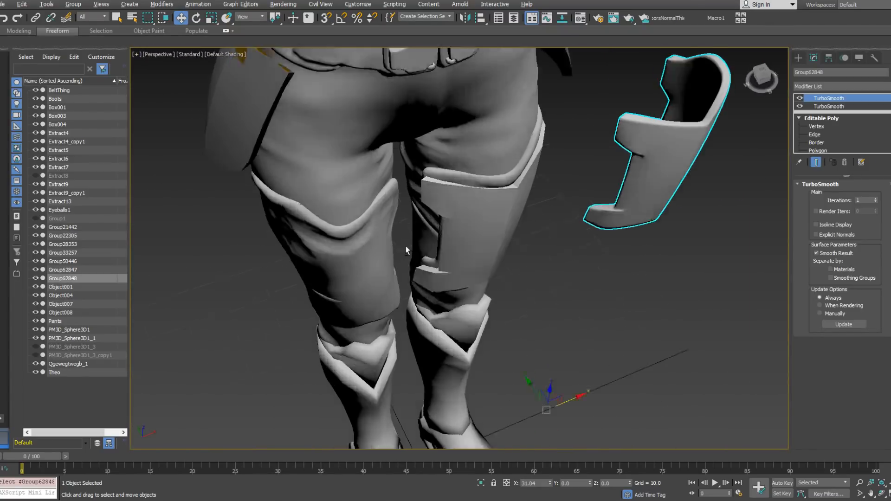
pyautogui.scroll(5, 460, 279)
pyautogui.click(461, 296)
pyautogui.moveTo(461, 295)
pyautogui.keyDown('alt'); pyautogui.mouseDown(button='middle')
pyautogui.moveTo(458, 305)
pyautogui.moveTo(459, 274)
pyautogui.moveTo(454, 301)
pyautogui.mouseUp(button='middle'); pyautogui.keyUp('alt')
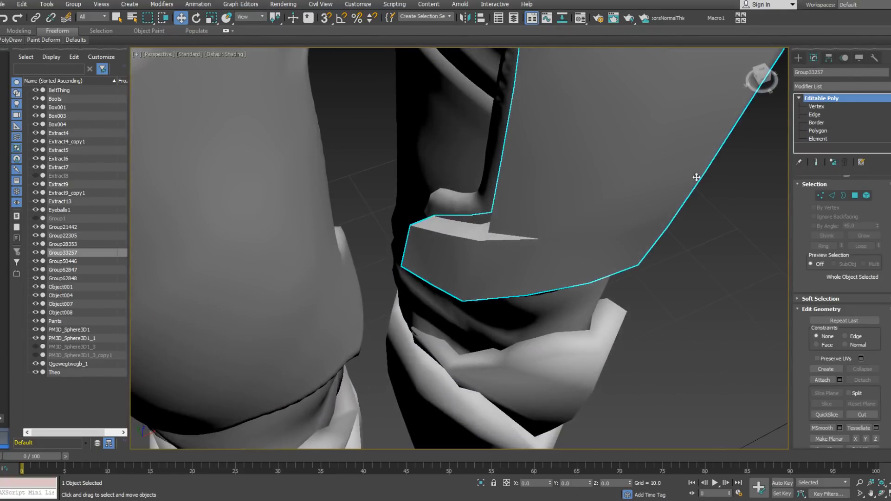
# Check the smoothing groups of individual polygons around the thigh plate's lower inner tab.
pyautogui.click(817, 131)
pyautogui.click(464, 256)
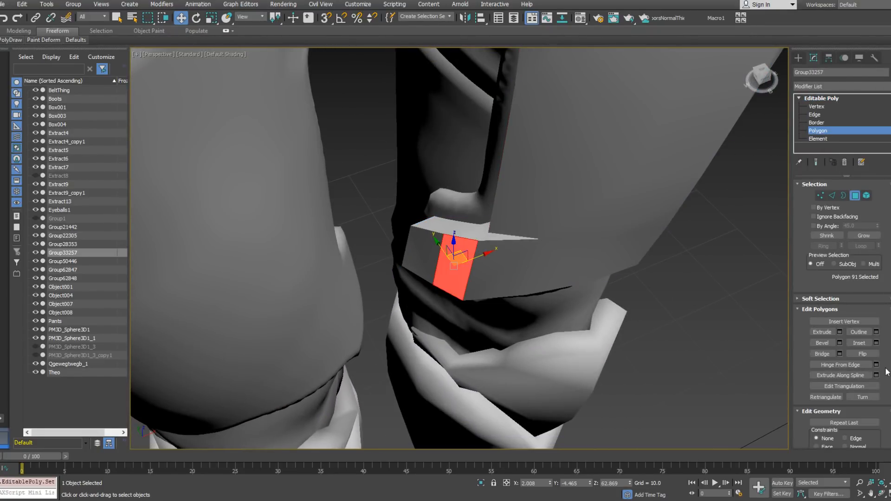
pyautogui.scroll(-10, 886, 372)
pyautogui.click(424, 249)
pyautogui.keyDown('alt'); pyautogui.moveTo(425, 249); pyautogui.dragTo(532, 221, button='middle'); pyautogui.keyUp('alt')
pyautogui.click(436, 232)
pyautogui.click(453, 249)
pyautogui.keyDown('alt'); pyautogui.moveTo(453, 249); pyautogui.dragTo(470, 227, button='middle'); pyautogui.keyUp('alt')
pyautogui.click(430, 278)
pyautogui.click(509, 283)
# Select the narrow rim faces at the thigh plate's upper outer peak and reassign them to smoothing group 6.
pyautogui.scroll(-3, 470, 227)
pyautogui.moveTo(694, 224); pyautogui.dragTo(502, 234, button='middle')
pyautogui.moveTo(366, 147); pyautogui.dragTo(429, 165, button='middle')
pyautogui.scroll(3, 362, 175)
pyautogui.click(369, 222)
pyautogui.click(379, 215)
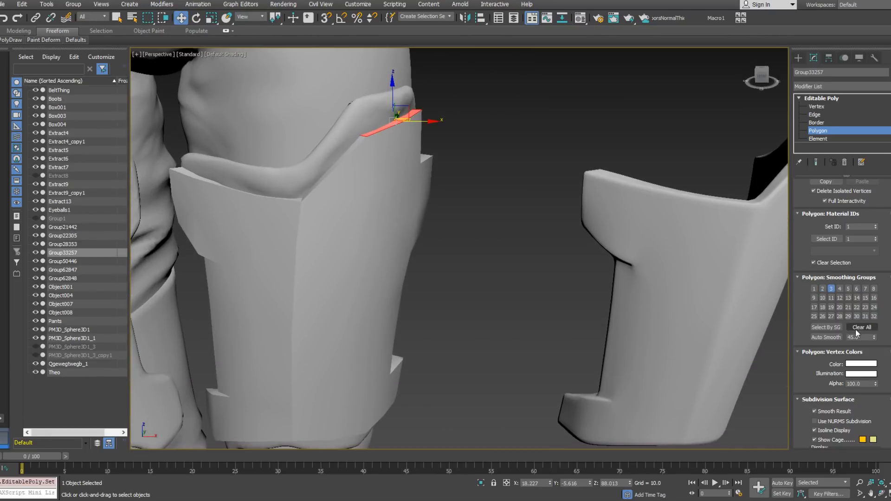
pyautogui.click(858, 287)
# Select the bottom rim faces at both ends of the thigh plate and replace their smoothing groups with group 6.
pyautogui.scroll(-3, 603, 230)
pyautogui.scroll(3, 461, 227)
pyautogui.keyDown('alt'); pyautogui.moveTo(547, 226); pyautogui.dragTo(473, 273, button='middle'); pyautogui.keyUp('alt')
pyautogui.scroll(3, 473, 274)
pyautogui.keyDown('ctrl'); pyautogui.click(497, 305); pyautogui.keyUp('ctrl')
pyautogui.keyDown('alt'); pyautogui.moveTo(497, 304); pyautogui.dragTo(450, 316, button='middle'); pyautogui.keyUp('alt')
pyautogui.keyDown('ctrl'); pyautogui.click(516, 312); pyautogui.keyUp('ctrl')
pyautogui.keyDown('alt'); pyautogui.moveTo(384, 277); pyautogui.dragTo(447, 300, button='middle'); pyautogui.keyUp('alt')
pyautogui.keyDown('ctrl'); pyautogui.click(380, 268); pyautogui.keyUp('ctrl')
pyautogui.hotkey('ctrl', 'z')
pyautogui.keyDown('ctrl'); pyautogui.click(381, 270); pyautogui.keyUp('ctrl')
pyautogui.keyDown('alt'); pyautogui.moveTo(432, 269); pyautogui.dragTo(403, 267, button='middle'); pyautogui.keyUp('alt')
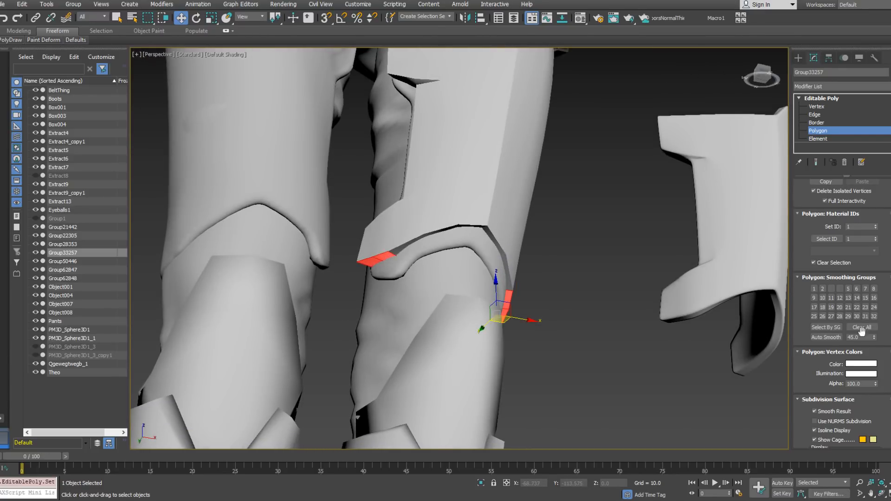
pyautogui.click(861, 327)
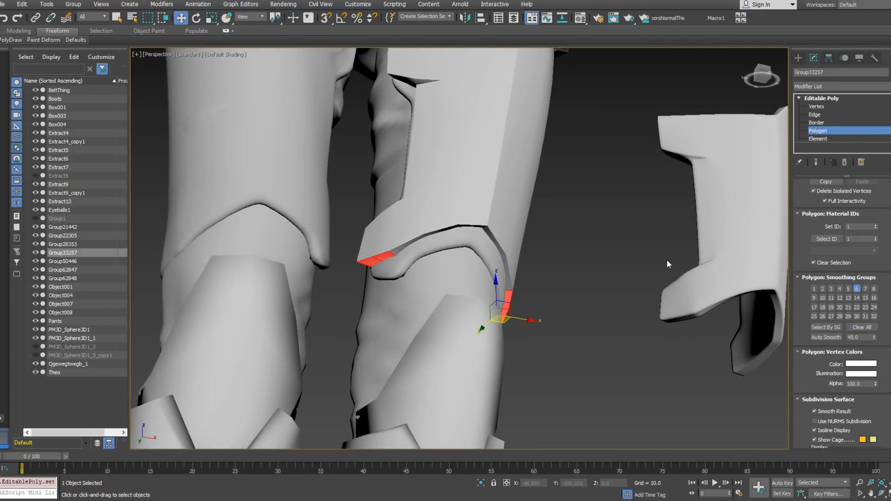
# Switch to vertex editing and nudge the vertices at the corner of the thigh plate's upper inner notch.
pyautogui.scroll(-5, 666, 260)
pyautogui.keyDown('alt'); pyautogui.moveTo(642, 281); pyautogui.dragTo(550, 339, button='middle'); pyautogui.keyUp('alt')
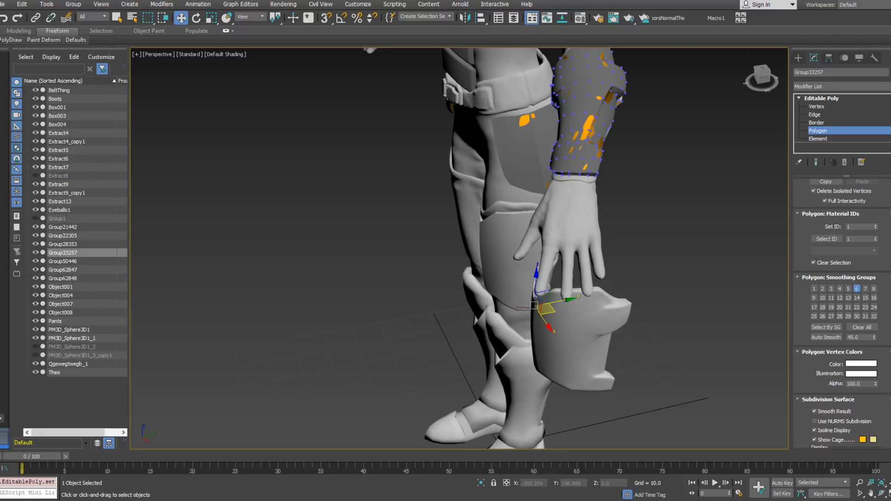
pyautogui.keyDown('alt'); pyautogui.moveTo(480, 179); pyautogui.dragTo(533, 190, button='middle'); pyautogui.keyUp('alt')
pyautogui.scroll(4, 499, 223)
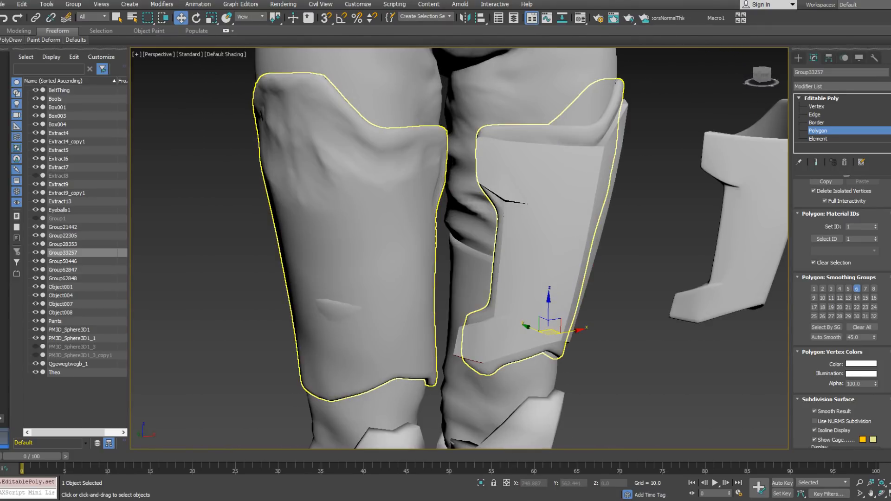
pyautogui.click(822, 114)
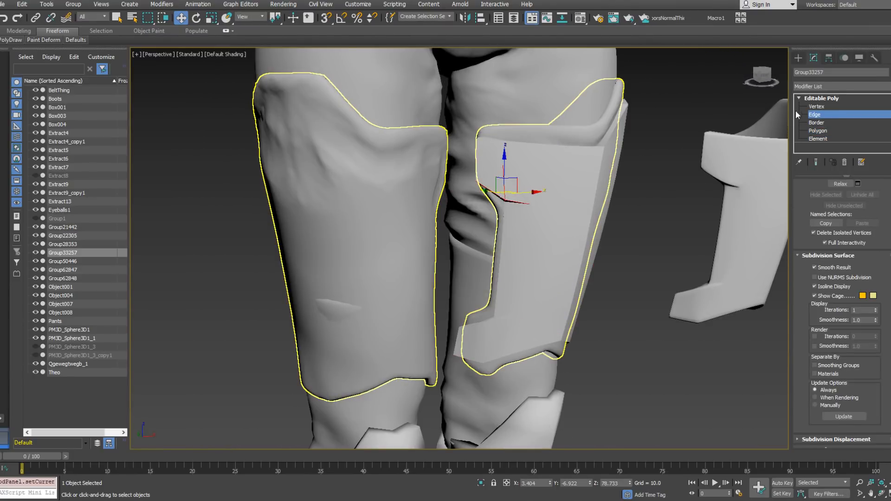
pyautogui.click(816, 107)
pyautogui.click(530, 203)
pyautogui.keyDown('alt'); pyautogui.moveTo(530, 202); pyautogui.dragTo(496, 212, button='middle'); pyautogui.keyUp('alt')
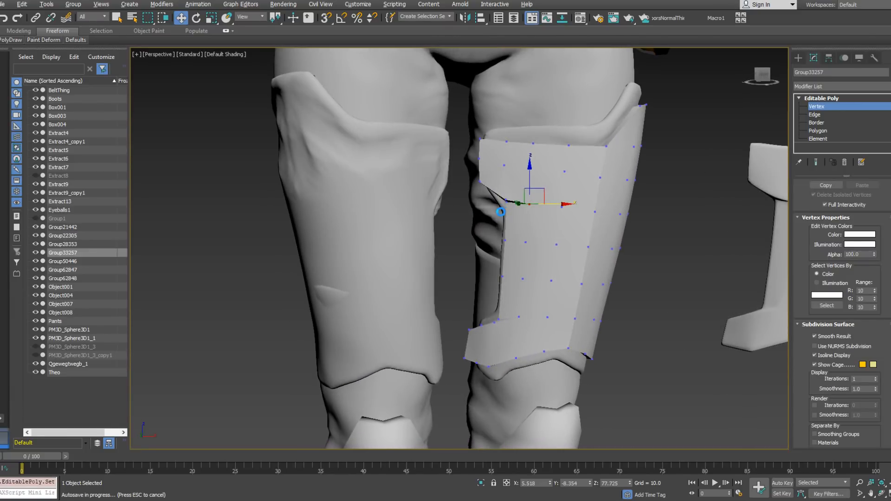
pyautogui.click(501, 214)
pyautogui.moveTo(513, 195); pyautogui.dragTo(513, 193)
pyautogui.scroll(2, 506, 183)
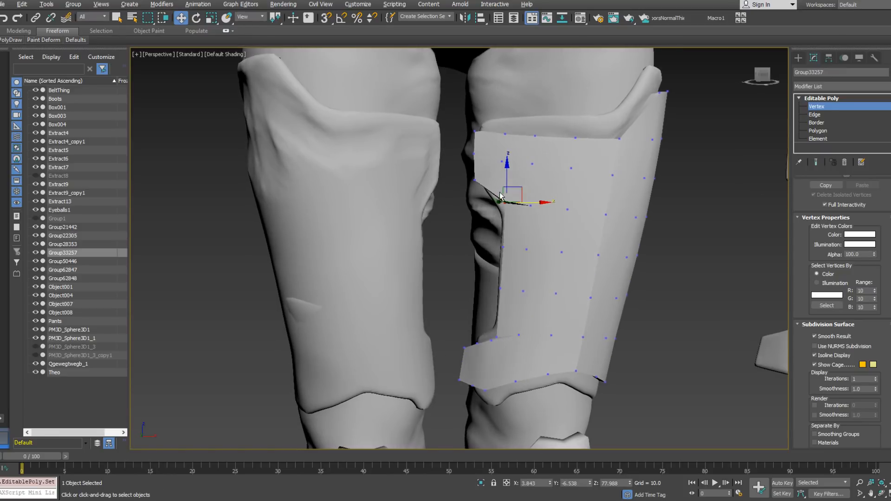
pyautogui.keyDown('alt'); pyautogui.moveTo(526, 200); pyautogui.dragTo(569, 212, button='middle'); pyautogui.keyUp('alt')
pyautogui.click(525, 207)
pyautogui.scroll(-5, 526, 185)
pyautogui.scroll(5, 522, 166)
# Shift the outer corner vertex of the plate's upper outer tab by about 0.1 unit in the XY plane.
pyautogui.keyDown('alt'); pyautogui.moveTo(524, 174); pyautogui.dragTo(412, 135, button='middle'); pyautogui.keyUp('alt')
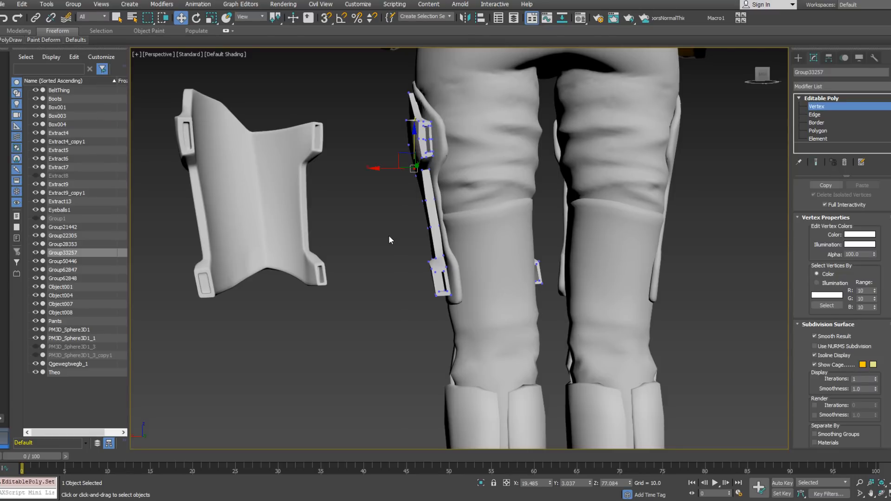
pyautogui.keyDown('alt'); pyautogui.moveTo(484, 216); pyautogui.dragTo(243, 263, button='middle'); pyautogui.keyUp('alt')
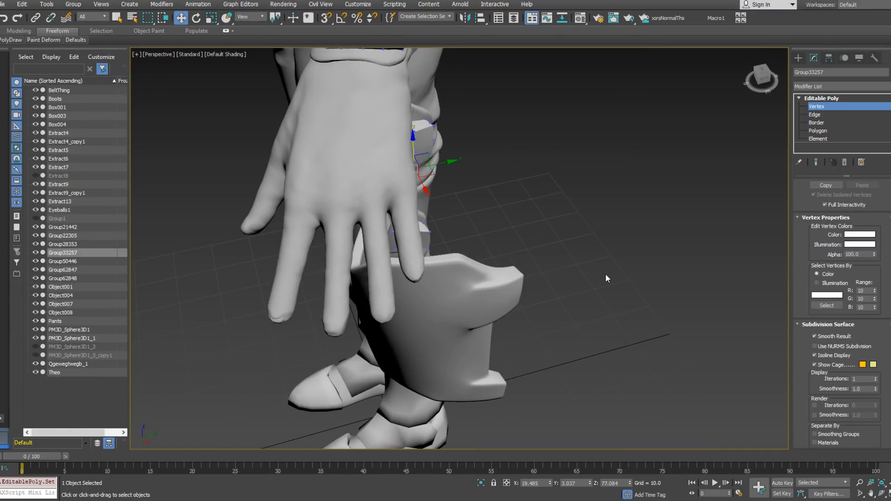
pyautogui.keyDown('alt'); pyautogui.moveTo(605, 273); pyautogui.dragTo(394, 270, button='middle'); pyautogui.keyUp('alt')
pyautogui.scroll(5, 397, 191)
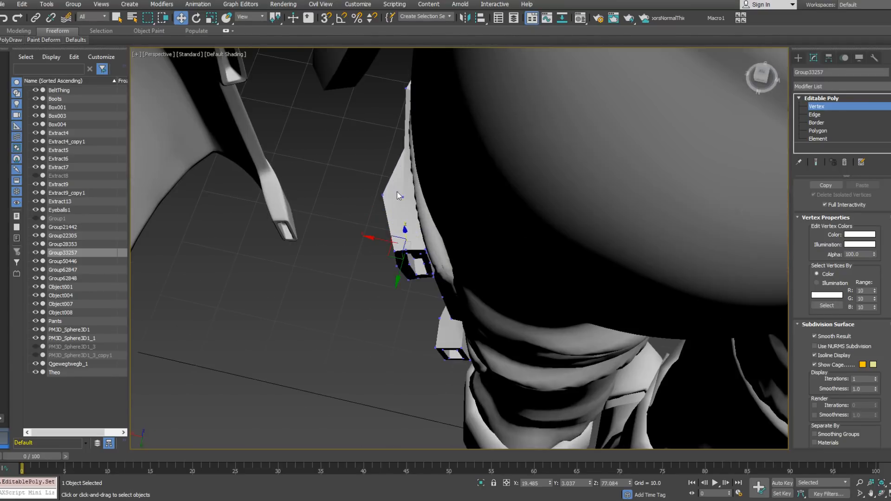
pyautogui.click(383, 195)
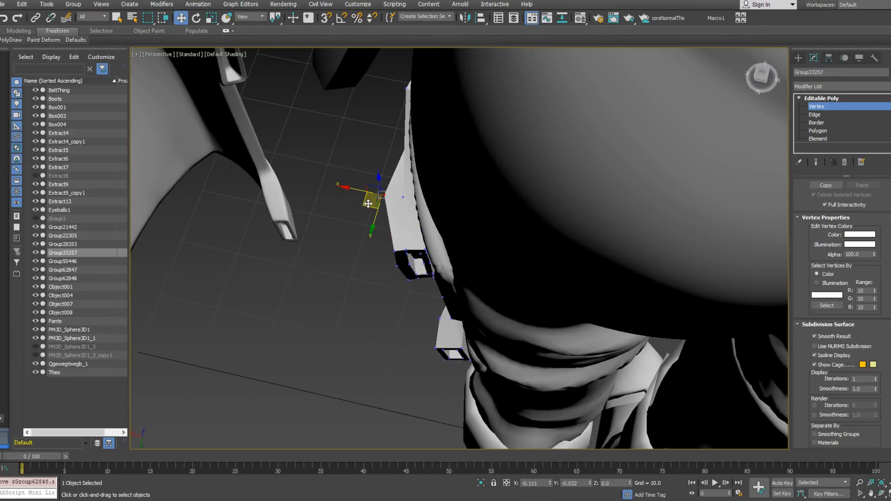
pyautogui.keyDown('alt'); pyautogui.moveTo(383, 223); pyautogui.dragTo(381, 147, button='middle'); pyautogui.keyUp('alt')
pyautogui.scroll(-4, 425, 192)
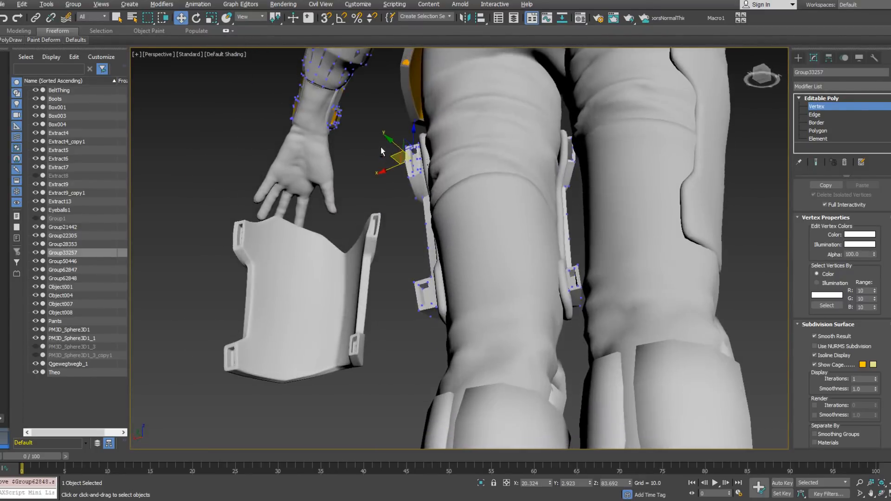
# Select and adjust the upper corner vertices of the thigh plate's lower outer tab from behind.
pyautogui.scroll(5, 288, 175)
pyautogui.scroll(-3, 288, 175)
pyautogui.keyDown('alt'); pyautogui.moveTo(275, 175); pyautogui.dragTo(238, 183, button='middle'); pyautogui.keyUp('alt')
pyautogui.moveTo(401, 209); pyautogui.dragTo(399, 289, button='middle')
pyautogui.scroll(-3, 388, 225)
pyautogui.scroll(5, 405, 279)
pyautogui.moveTo(423, 276); pyautogui.dragTo(423, 277)
pyautogui.keyDown('alt'); pyautogui.moveTo(423, 277); pyautogui.dragTo(344, 264, button='middle'); pyautogui.keyUp('alt')
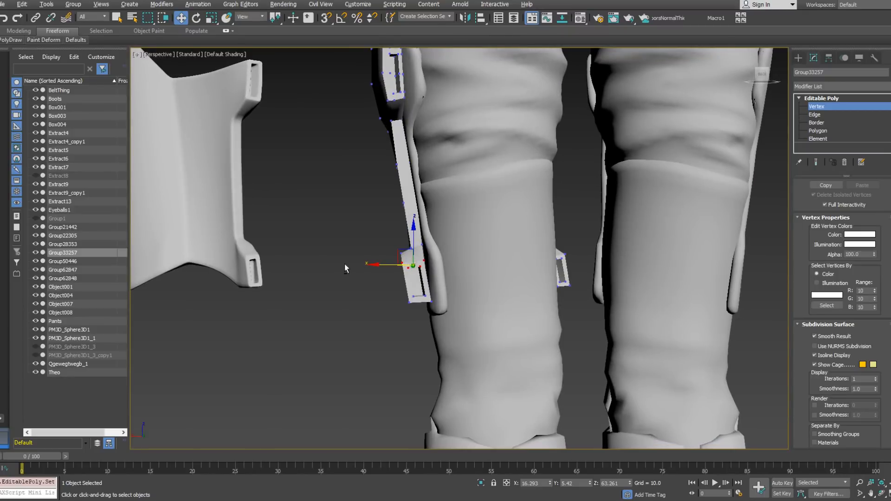
pyautogui.moveTo(403, 251); pyautogui.dragTo(405, 239)
# Raise the upper corner vertices of the plate's lower inner tab along Z and undo the last nudge.
pyautogui.keyDown('alt'); pyautogui.moveTo(408, 253); pyautogui.dragTo(449, 292, button='middle'); pyautogui.keyUp('alt')
pyautogui.moveTo(341, 277); pyautogui.dragTo(347, 272)
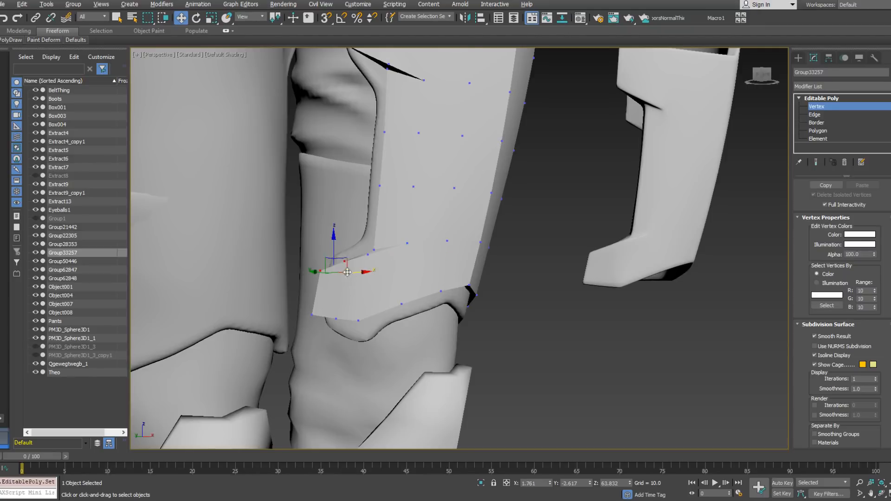
pyautogui.moveTo(334, 241); pyautogui.dragTo(335, 237)
pyautogui.moveTo(330, 278); pyautogui.dragTo(330, 276)
pyautogui.keyDown('alt'); pyautogui.moveTo(331, 239); pyautogui.dragTo(461, 246, button='middle'); pyautogui.keyUp('alt')
pyautogui.hotkey('ctrl', 'z')
pyautogui.keyDown('alt'); pyautogui.moveTo(346, 265); pyautogui.dragTo(479, 247, button='middle'); pyautogui.keyUp('alt')
pyautogui.keyDown('alt'); pyautogui.moveTo(331, 238); pyautogui.dragTo(185, 230, button='middle'); pyautogui.keyUp('alt')
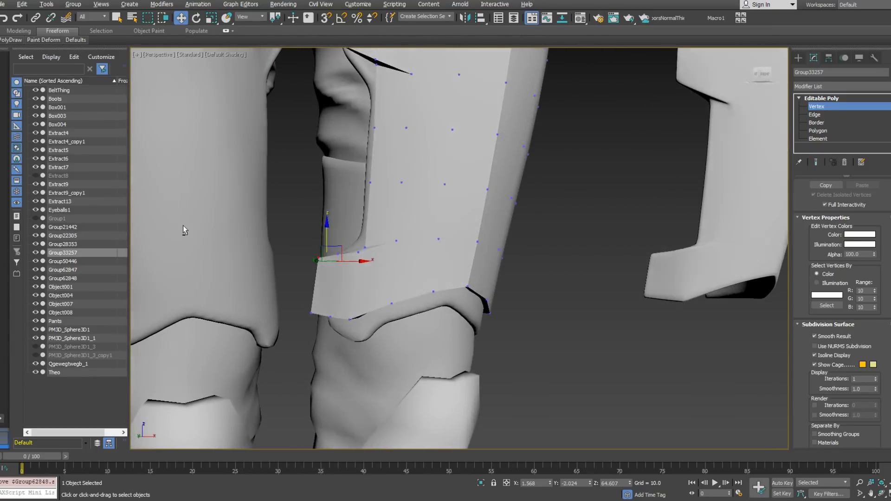
# Switch to wireframe display and raise a back vertex of the plate's upper front rim about 0.78 along Z.
pyautogui.scroll(-4, 368, 266)
pyautogui.keyDown('alt'); pyautogui.moveTo(428, 263); pyautogui.dragTo(405, 283, button='middle'); pyautogui.keyUp('alt')
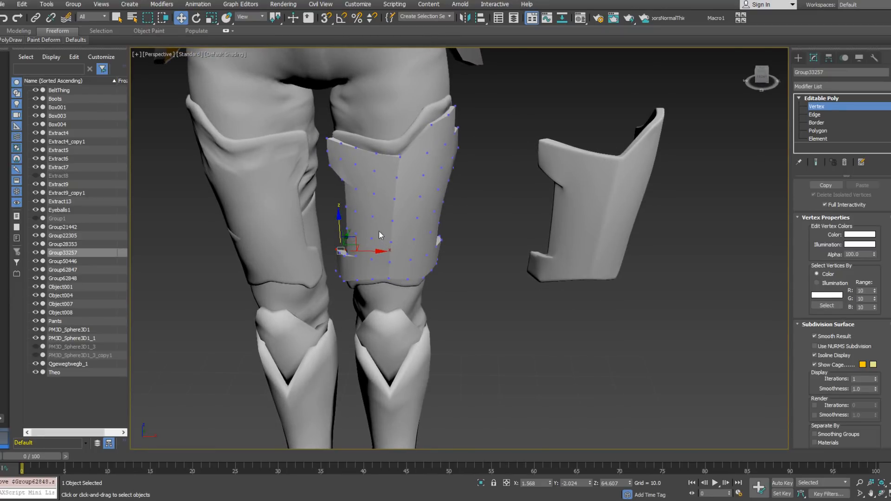
pyautogui.scroll(-5, 378, 230)
pyautogui.keyDown('alt'); pyautogui.moveTo(378, 231); pyautogui.dragTo(398, 255, button='middle'); pyautogui.keyUp('alt')
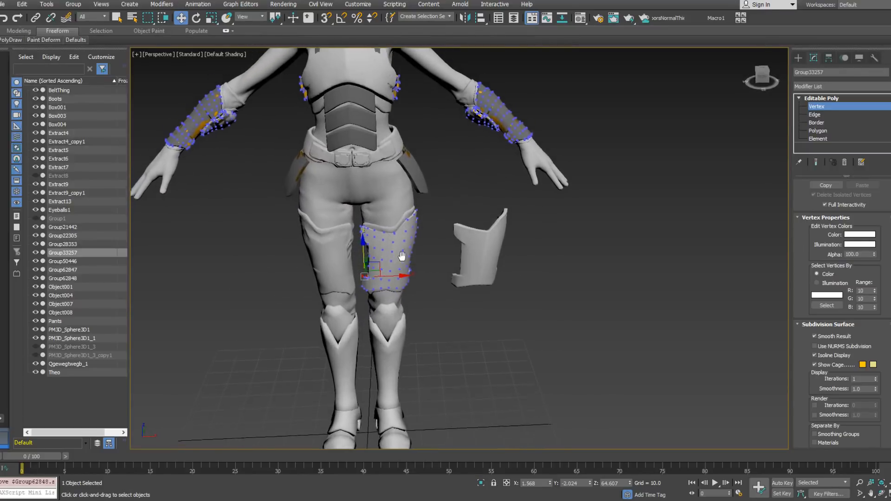
pyautogui.scroll(6, 389, 230)
pyautogui.press('F3')
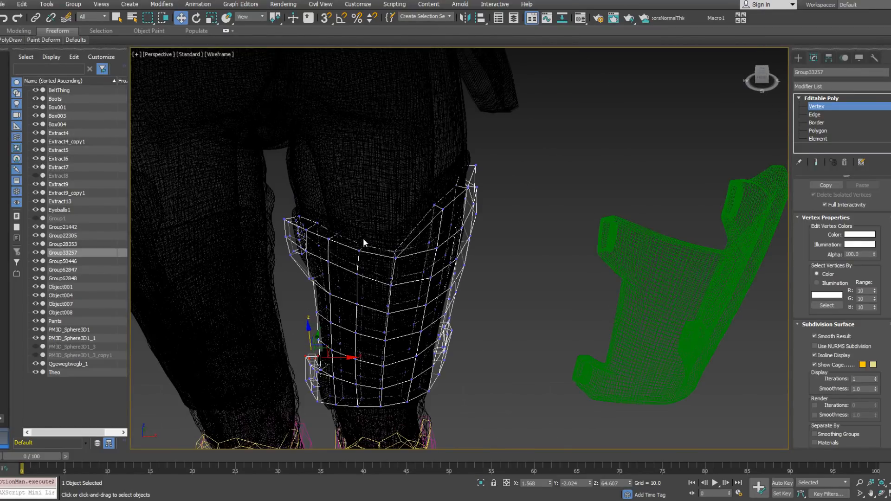
pyautogui.click(364, 246)
pyautogui.scroll(3, 357, 245)
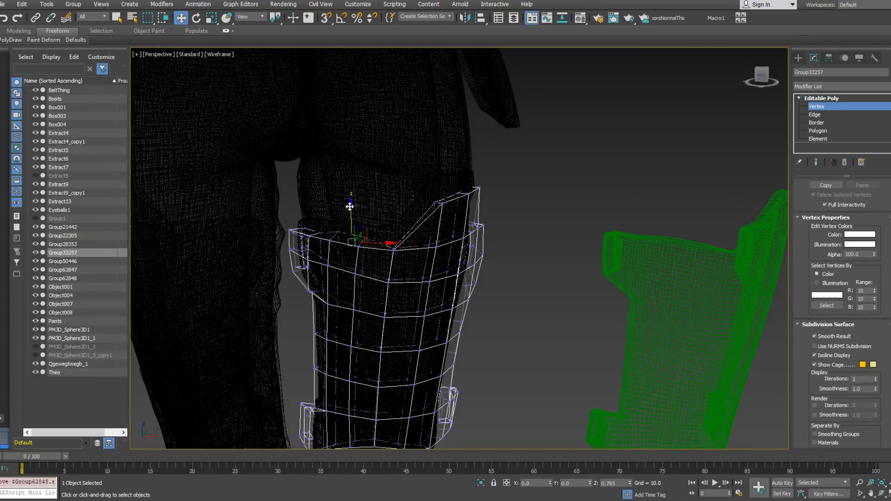
# Raise the neighbouring back rim vertices toward the upper inner tab by about 0.1 and 0.4 along Z, and adjust the front dip vertex.
pyautogui.click(321, 231)
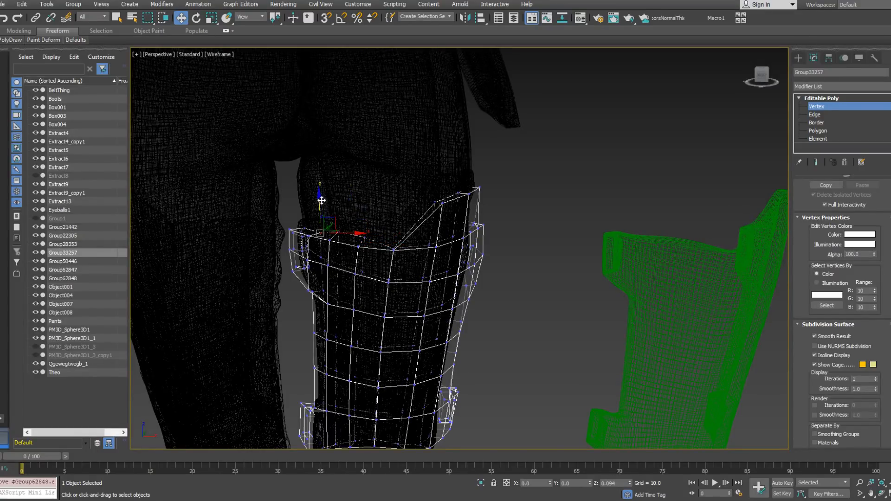
pyautogui.click(304, 228)
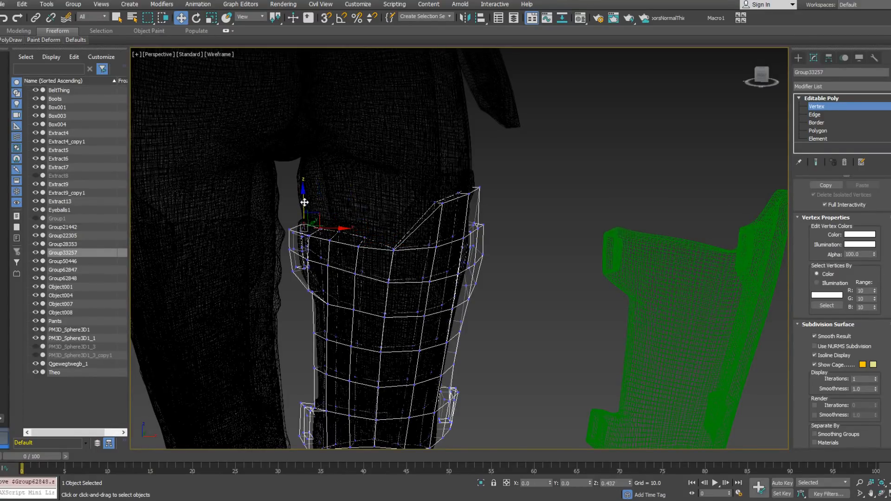
pyautogui.click(394, 246)
pyautogui.moveTo(391, 216); pyautogui.dragTo(392, 216)
# Raise the back vertex at the rear end of the plate's upper outer peak about 0.95 along Z.
pyautogui.keyDown('alt'); pyautogui.moveTo(404, 220); pyautogui.dragTo(432, 178, button='middle'); pyautogui.keyUp('alt')
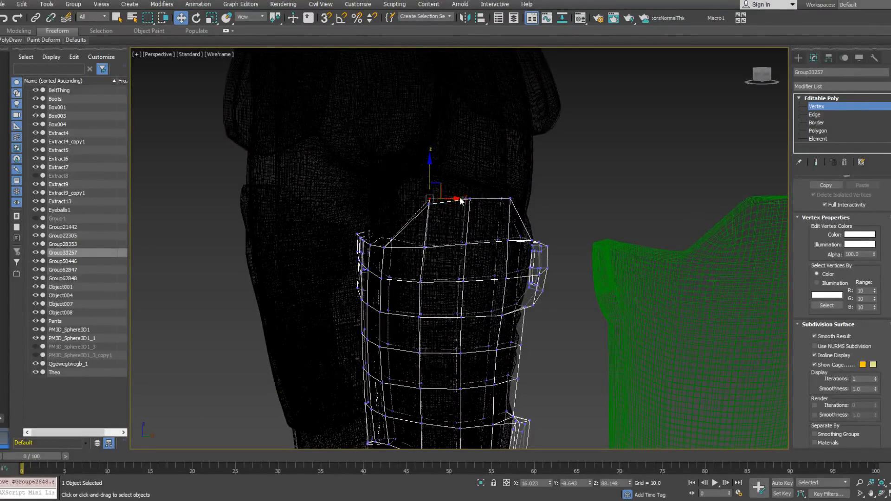
pyautogui.keyDown('alt'); pyautogui.moveTo(469, 171); pyautogui.dragTo(469, 197, button='middle'); pyautogui.keyUp('alt')
pyautogui.click(492, 203)
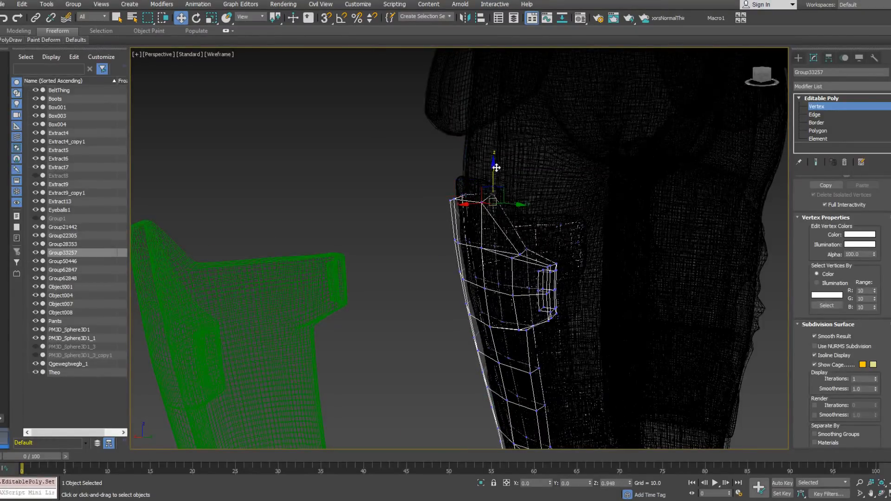
pyautogui.keyDown('alt'); pyautogui.moveTo(496, 172); pyautogui.dragTo(478, 176, button='middle'); pyautogui.keyUp('alt')
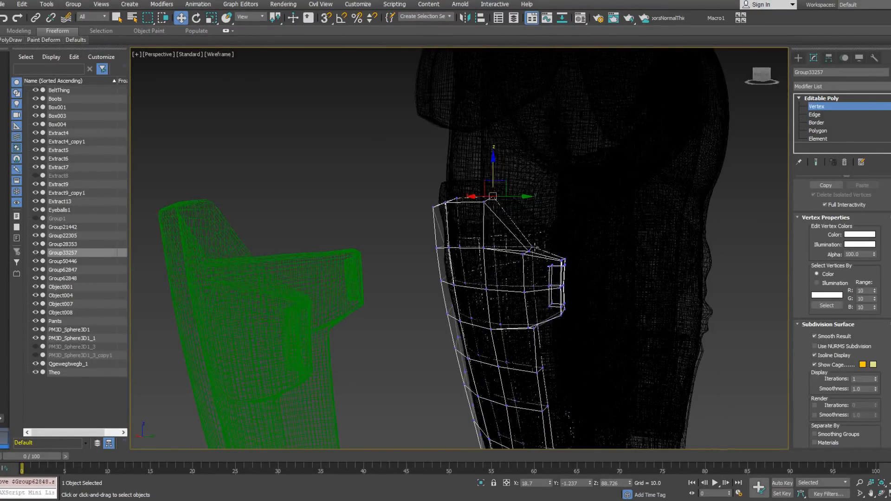
pyautogui.keyDown('alt'); pyautogui.moveTo(525, 226); pyautogui.dragTo(549, 251, button='middle'); pyautogui.keyUp('alt')
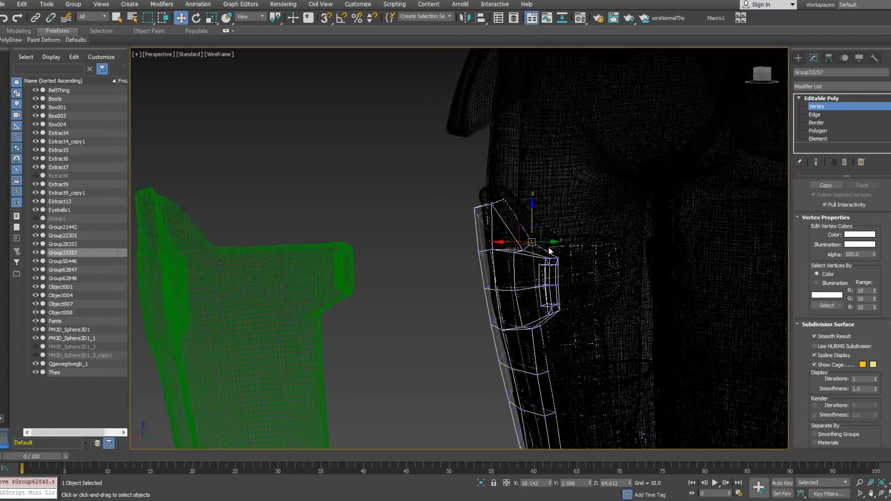
# Raise the top vertices of the plate's upper outer tab along Z by about 0.33 and 0.13.
pyautogui.click(558, 257)
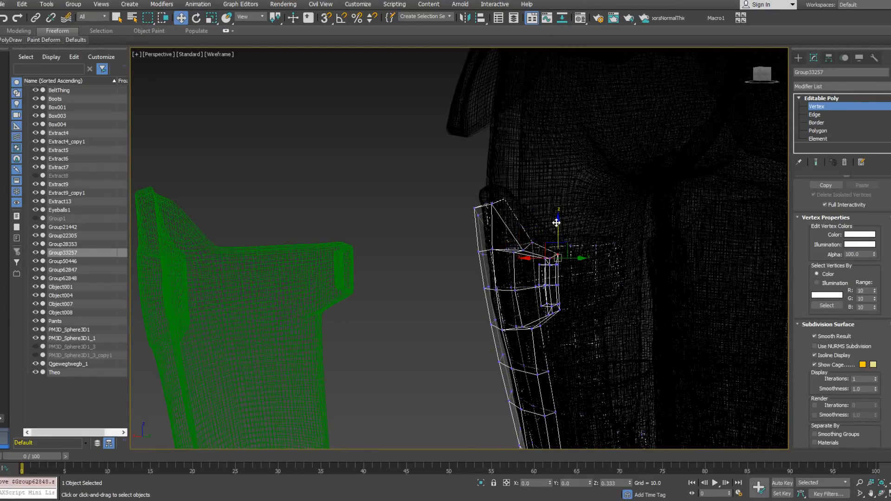
pyautogui.keyDown('alt'); pyautogui.moveTo(555, 223); pyautogui.dragTo(547, 249, button='middle'); pyautogui.keyUp('alt')
pyautogui.click(543, 249)
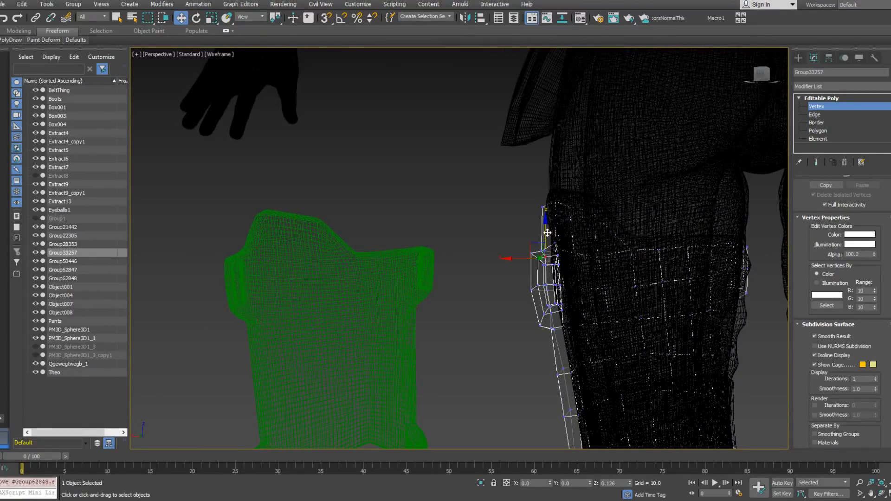
pyautogui.click(539, 251)
pyautogui.moveTo(541, 225)
pyautogui.keyDown('alt'); pyautogui.mouseDown(button='middle')
pyautogui.moveTo(555, 231)
pyautogui.moveTo(557, 284)
pyautogui.moveTo(529, 204)
pyautogui.moveTo(567, 241)
pyautogui.moveTo(594, 244)
pyautogui.mouseUp(button='middle'); pyautogui.keyUp('alt')
# Switch to edge editing, select the inner edges of the plate's bottom rim and lower them about 0.36 along Z, reducing the edge selection.
pyautogui.press('F3')
pyautogui.keyDown('alt'); pyautogui.moveTo(538, 258); pyautogui.dragTo(442, 315, button='middle'); pyautogui.keyUp('alt')
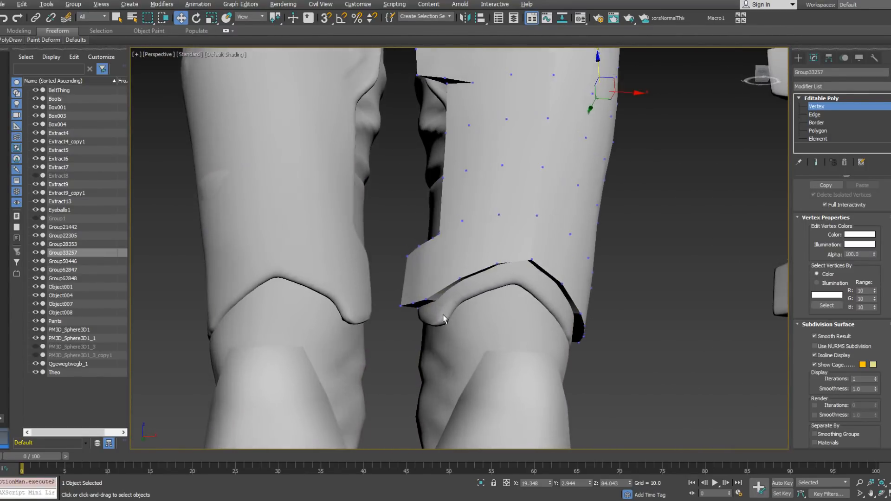
pyautogui.click(834, 114)
pyautogui.keyDown('alt'); pyautogui.moveTo(469, 289); pyautogui.dragTo(492, 278, button='middle'); pyautogui.keyUp('alt')
pyautogui.press('F3')
pyautogui.click(469, 300)
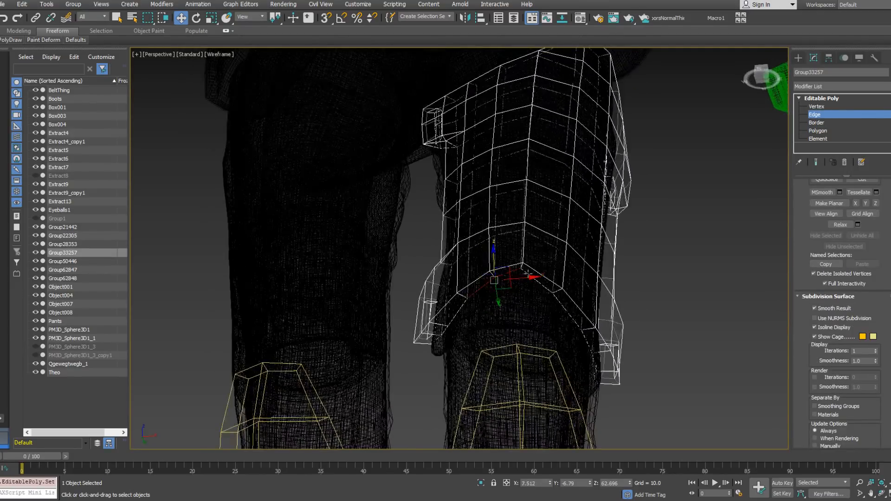
pyautogui.moveTo(570, 312)
pyautogui.keyDown('alt'); pyautogui.mouseDown(button='middle')
pyautogui.moveTo(540, 326)
pyautogui.moveTo(558, 319)
pyautogui.mouseUp(button='middle'); pyautogui.keyUp('alt')
pyautogui.moveTo(455, 312)
pyautogui.keyDown('alt'); pyautogui.mouseDown(button='middle')
pyautogui.moveTo(650, 311)
pyautogui.moveTo(642, 325)
pyautogui.moveTo(534, 274)
pyautogui.mouseUp(button='middle'); pyautogui.keyUp('alt')
pyautogui.press('F3')
pyautogui.moveTo(524, 276); pyautogui.dragTo(525, 281)
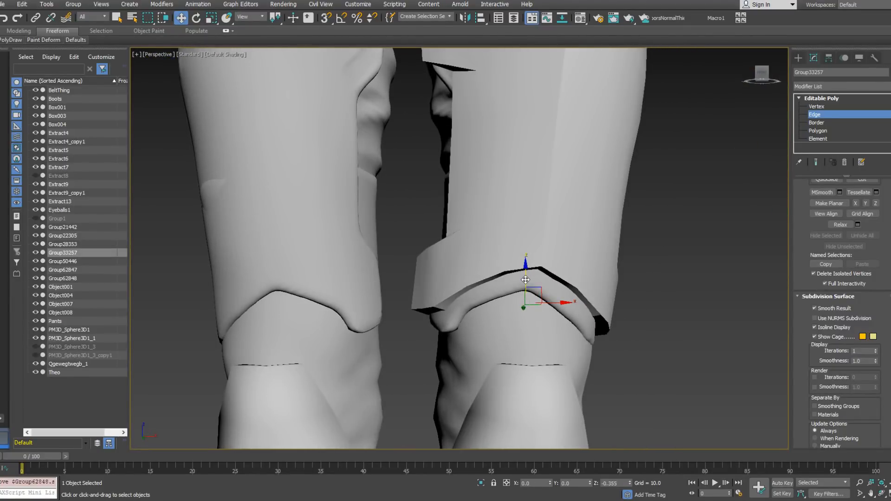
pyautogui.keyDown('alt'); pyautogui.moveTo(433, 315); pyautogui.dragTo(453, 313); pyautogui.keyUp('alt')
pyautogui.keyDown('alt'); pyautogui.moveTo(454, 314); pyautogui.dragTo(666, 371, button='middle'); pyautogui.keyUp('alt')
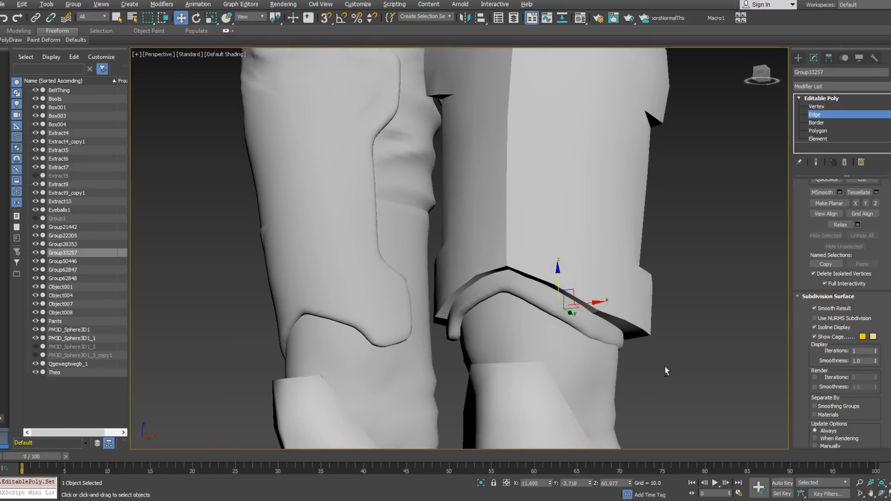
# Lower the edges beside the front peak of the plate's bottom rim slightly along Z.
pyautogui.keyDown('alt'); pyautogui.moveTo(589, 322); pyautogui.dragTo(589, 322); pyautogui.keyUp('alt')
pyautogui.keyDown('alt'); pyautogui.moveTo(589, 321); pyautogui.dragTo(523, 267, button='middle'); pyautogui.keyUp('alt')
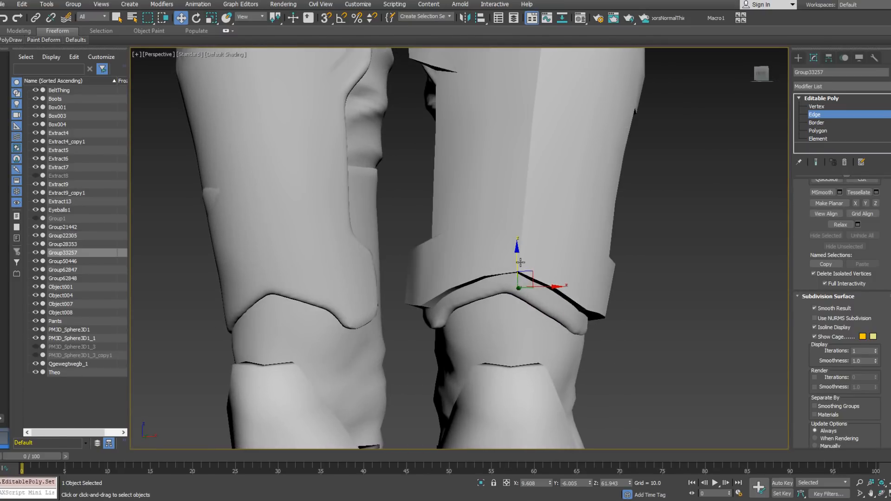
pyautogui.moveTo(517, 257); pyautogui.dragTo(518, 260)
pyautogui.keyDown('alt'); pyautogui.moveTo(562, 304); pyautogui.dragTo(561, 305); pyautogui.keyUp('alt')
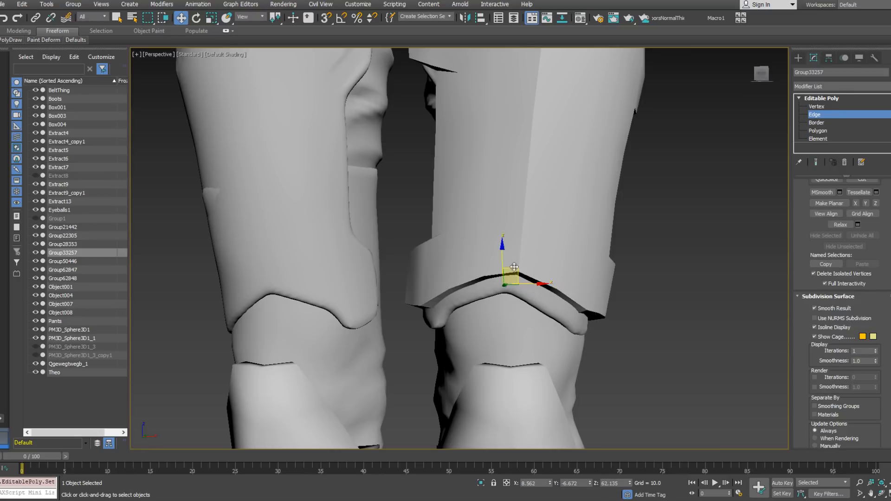
pyautogui.moveTo(501, 260); pyautogui.dragTo(502, 263)
# Select the plate's rear inner edges, switch to vertex editing and lower the vertex at the upper inner tab about 0.35 along Z.
pyautogui.moveTo(502, 263)
pyautogui.keyDown('alt'); pyautogui.mouseDown(button='middle')
pyautogui.moveTo(523, 219)
pyautogui.moveTo(446, 247)
pyautogui.moveTo(511, 252)
pyautogui.moveTo(577, 294)
pyautogui.moveTo(499, 279)
pyautogui.moveTo(507, 292)
pyautogui.mouseUp(button='middle'); pyautogui.keyUp('alt')
pyautogui.scroll(3, 507, 292)
pyautogui.press('F3')
pyautogui.click(484, 275)
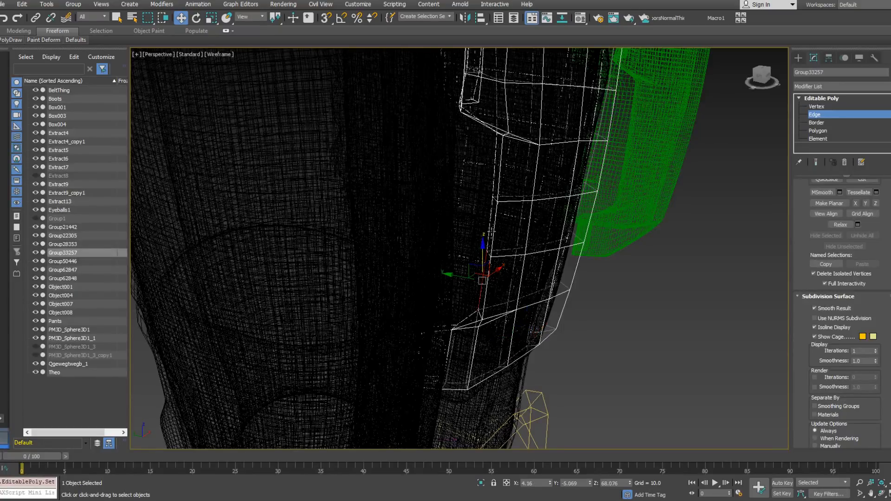
pyautogui.keyDown('ctrl'); pyautogui.click(493, 179); pyautogui.keyUp('ctrl')
pyautogui.keyDown('alt'); pyautogui.moveTo(493, 180); pyautogui.dragTo(683, 126, button='middle'); pyautogui.keyUp('alt')
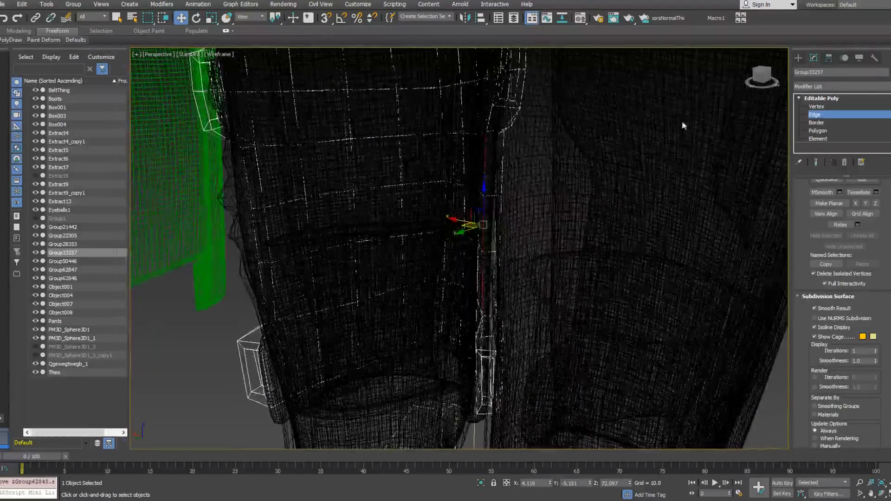
pyautogui.click(834, 107)
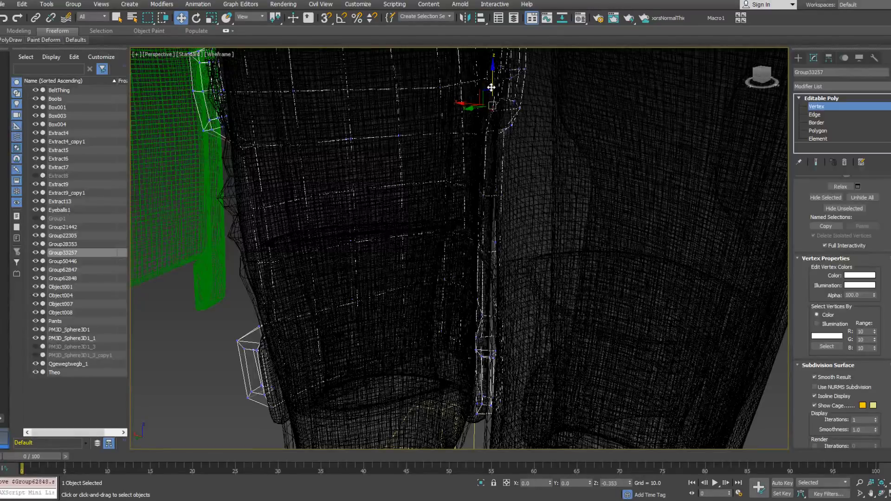
pyautogui.keyDown('alt'); pyautogui.moveTo(487, 151); pyautogui.dragTo(486, 302, button='middle'); pyautogui.keyUp('alt')
# Raise the vertices where the plate's lower inner tab meets its inner edge slightly along Z.
pyautogui.click(495, 316)
pyautogui.moveTo(496, 296); pyautogui.dragTo(494, 286)
pyautogui.keyDown('alt'); pyautogui.moveTo(490, 284); pyautogui.dragTo(471, 275, button='middle'); pyautogui.keyUp('alt')
pyautogui.click(477, 305)
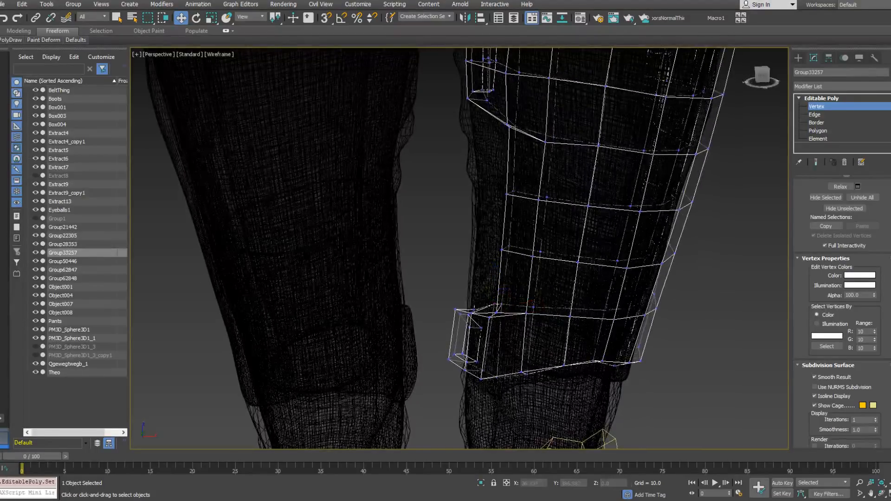
pyautogui.keyDown('alt'); pyautogui.moveTo(472, 275); pyautogui.dragTo(617, 270, button='middle'); pyautogui.keyUp('alt')
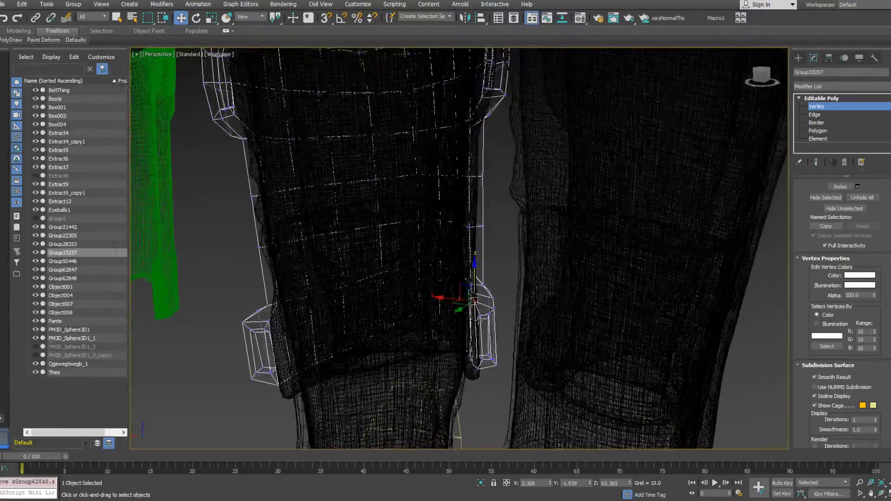
pyautogui.moveTo(479, 288); pyautogui.dragTo(478, 286)
pyautogui.keyDown('alt'); pyautogui.moveTo(508, 283); pyautogui.dragTo(370, 339, button='middle'); pyautogui.keyUp('alt')
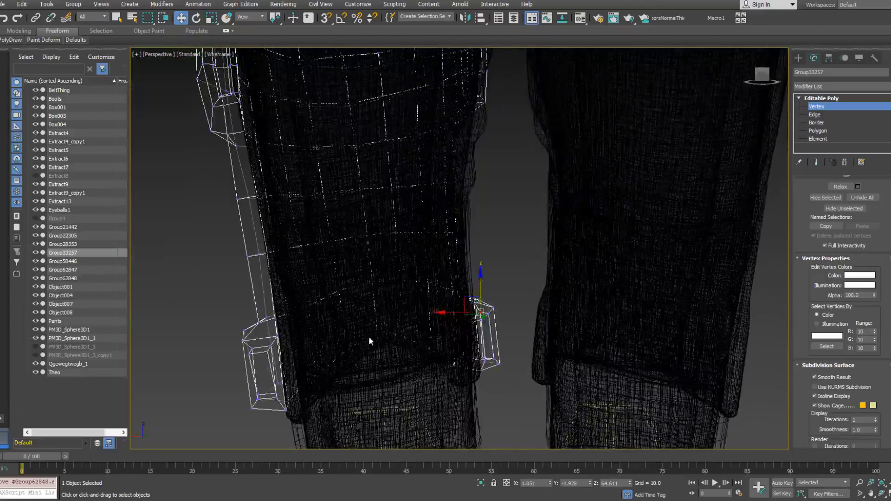
# Examine the thigh plate's tabs and outline from behind and in front, and return to shaded display.
pyautogui.scroll(-5, 392, 310)
pyautogui.click(377, 301)
pyautogui.moveTo(377, 301)
pyautogui.keyDown('alt'); pyautogui.mouseDown(button='middle')
pyautogui.moveTo(415, 305)
pyautogui.moveTo(388, 313)
pyautogui.mouseUp(button='middle'); pyautogui.keyUp('alt')
pyautogui.moveTo(387, 313); pyautogui.dragTo(220, 303, button='middle')
pyautogui.scroll(5, 414, 304)
pyautogui.scroll(-2, 354, 270)
pyautogui.scroll(-4, 380, 300)
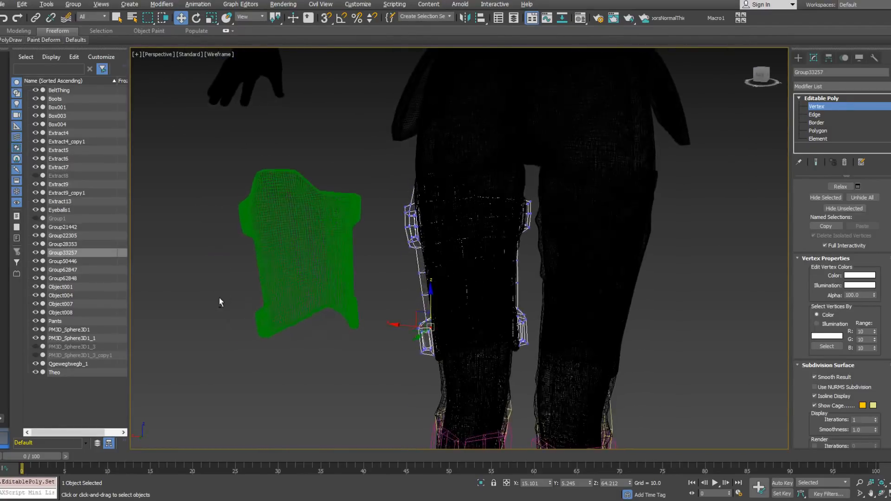
pyautogui.moveTo(461, 254)
pyautogui.keyDown('alt'); pyautogui.mouseDown(button='middle')
pyautogui.moveTo(647, 250)
pyautogui.moveTo(564, 257)
pyautogui.moveTo(363, 246)
pyautogui.moveTo(539, 237)
pyautogui.moveTo(514, 243)
pyautogui.moveTo(529, 242)
pyautogui.moveTo(530, 228)
pyautogui.mouseUp(button='middle'); pyautogui.keyUp('alt')
pyautogui.press('F3')
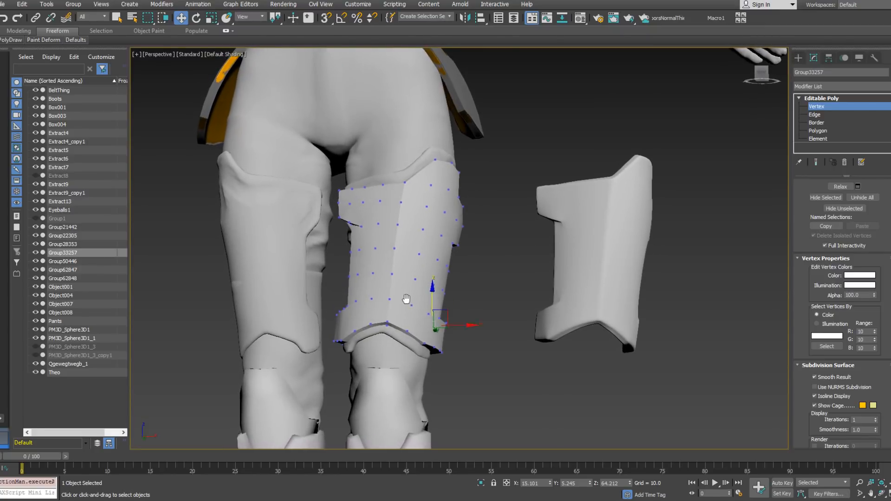
# Lower the front peak vertex of the plate's bottom rim about 0.28 along Z.
pyautogui.scroll(4, 406, 308)
pyautogui.click(409, 284)
pyautogui.scroll(-5, 415, 309)
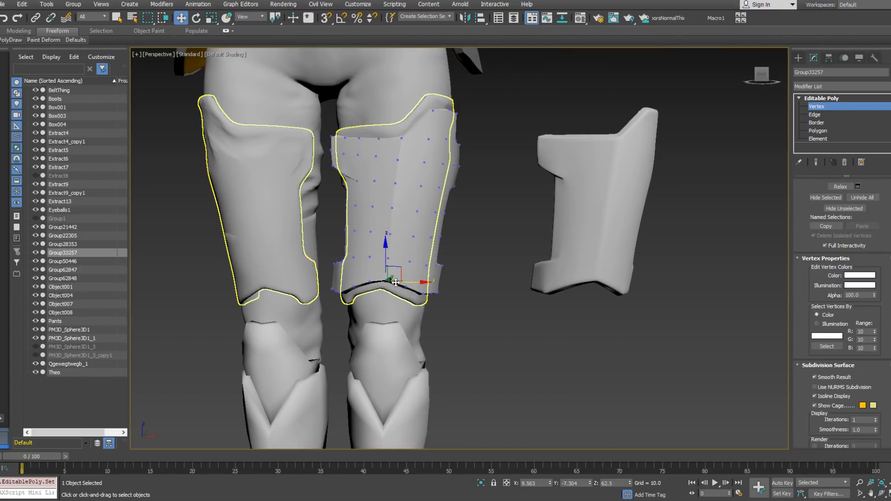
pyautogui.moveTo(386, 253); pyautogui.dragTo(386, 255)
pyautogui.keyDown('alt'); pyautogui.moveTo(387, 253); pyautogui.dragTo(405, 280, button='middle'); pyautogui.keyUp('alt')
pyautogui.scroll(5, 405, 281)
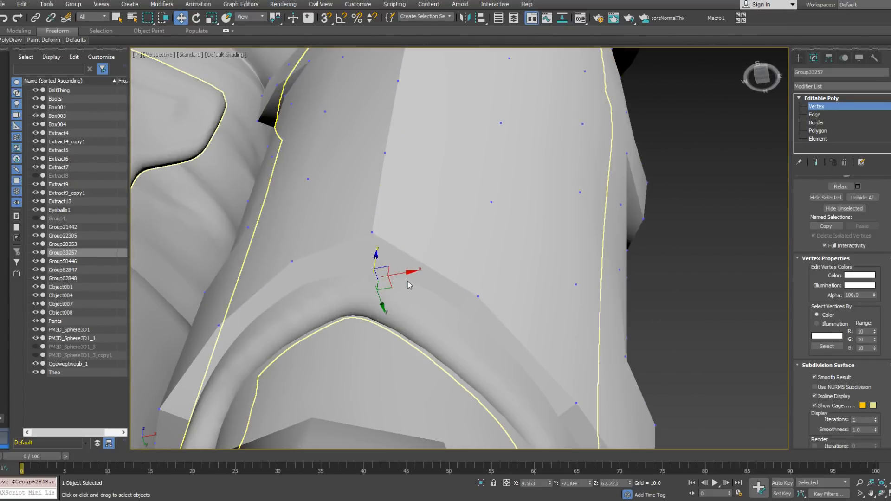
# Switch to polygon editing and check the smoothing groups of the two rim polygons on either side of the bottom peak.
pyautogui.click(817, 131)
pyautogui.click(352, 262)
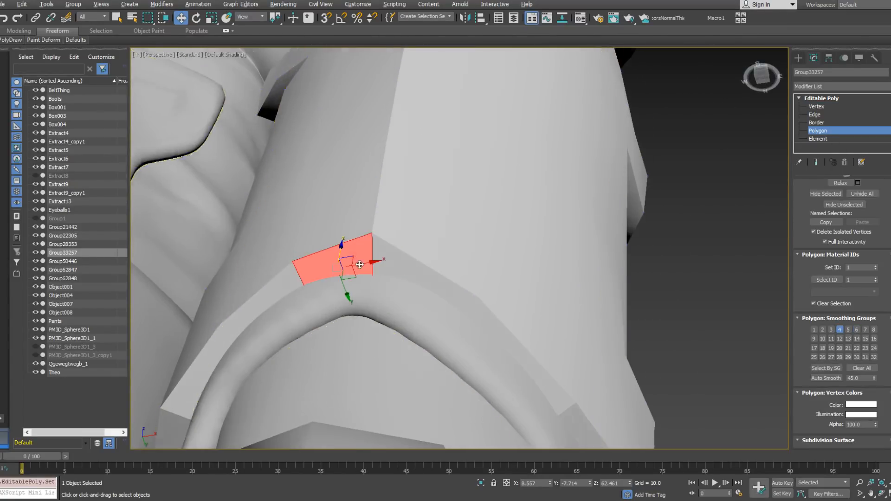
pyautogui.click(410, 274)
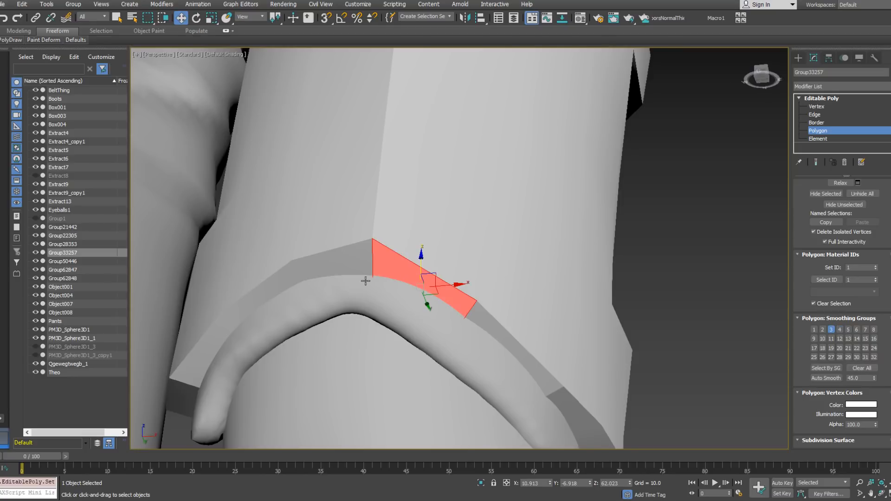
pyautogui.scroll(-8, 365, 281)
pyautogui.keyDown('alt'); pyautogui.moveTo(420, 309); pyautogui.dragTo(428, 311, button='middle'); pyautogui.keyUp('alt')
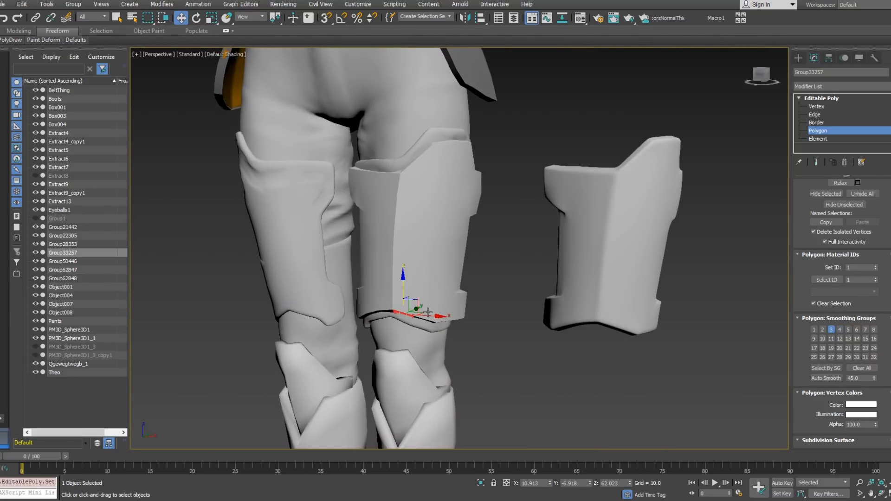
# Save the scene and bring the character's shin guards into view from behind.
pyautogui.scroll(-4, 407, 291)
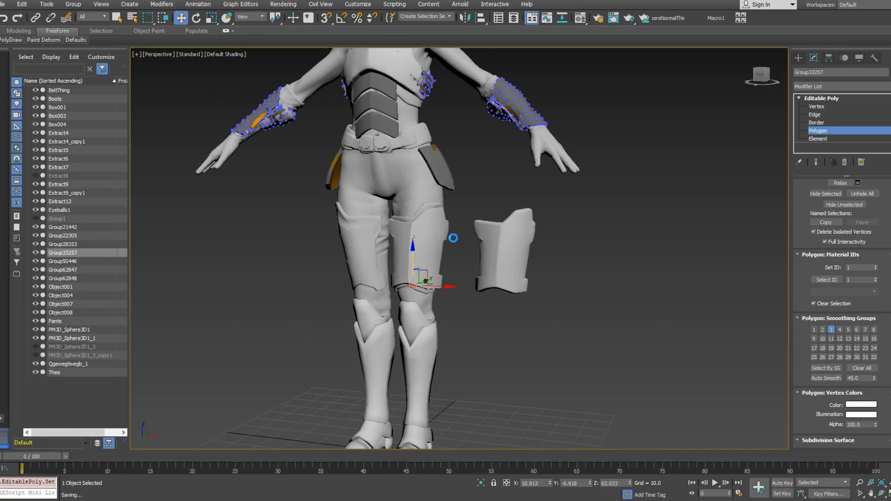
pyautogui.keyDown('alt'); pyautogui.moveTo(443, 228); pyautogui.dragTo(443, 264, button='middle'); pyautogui.keyUp('alt')
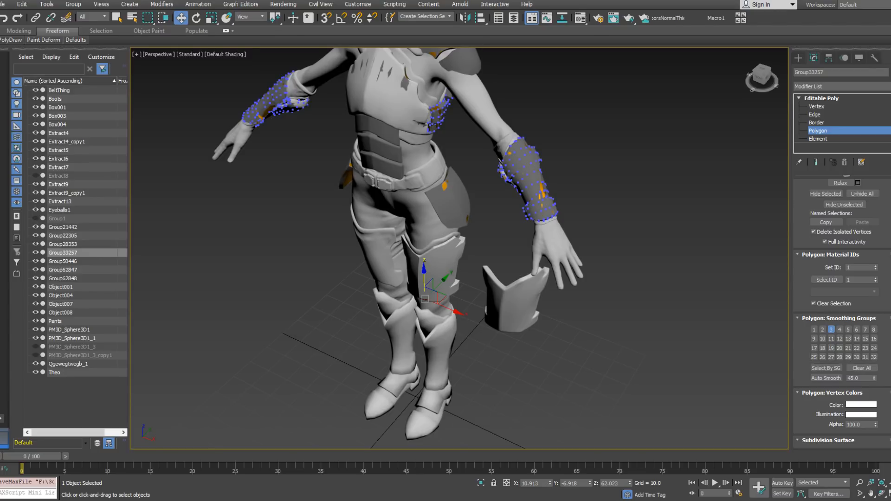
pyautogui.keyDown('alt'); pyautogui.moveTo(458, 307); pyautogui.dragTo(455, 183, button='middle'); pyautogui.keyUp('alt')
pyautogui.keyDown('alt'); pyautogui.moveTo(449, 217); pyautogui.dragTo(307, 277, button='middle'); pyautogui.keyUp('alt')
pyautogui.moveTo(444, 300); pyautogui.dragTo(470, 238, button='middle')
pyautogui.scroll(3, 416, 260)
pyautogui.scroll(3, 452, 231)
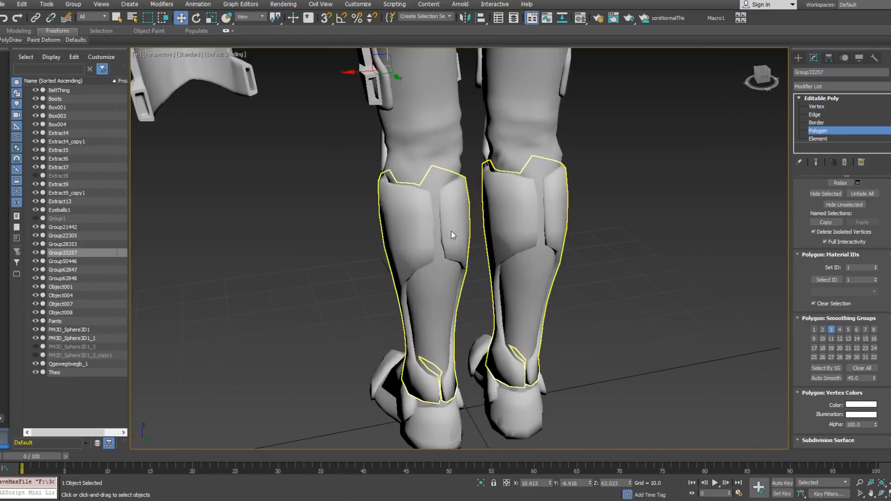
# Leave the thigh plate, select the shin guards object and delete the element on the character's right leg.
pyautogui.click(817, 139)
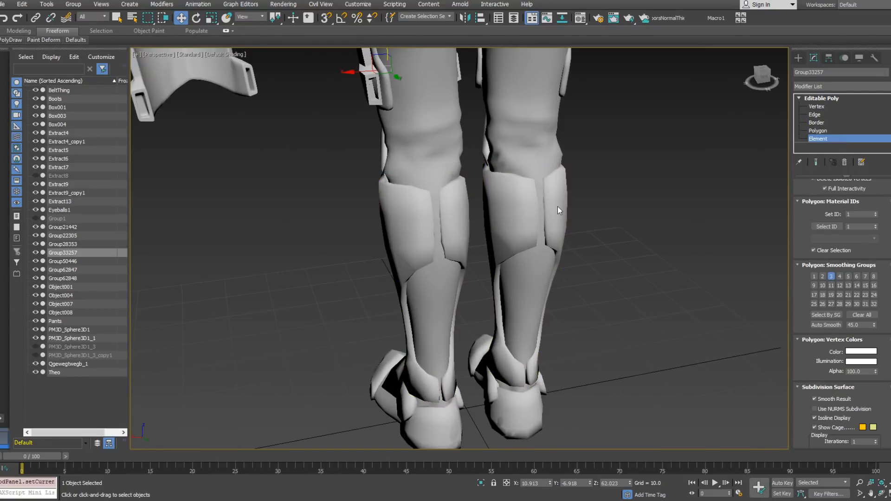
pyautogui.click(853, 151)
pyautogui.click(511, 215)
pyautogui.scroll(-3, 467, 179)
pyautogui.moveTo(511, 215); pyautogui.dragTo(477, 189, button='middle')
pyautogui.click(798, 98)
pyautogui.click(818, 139)
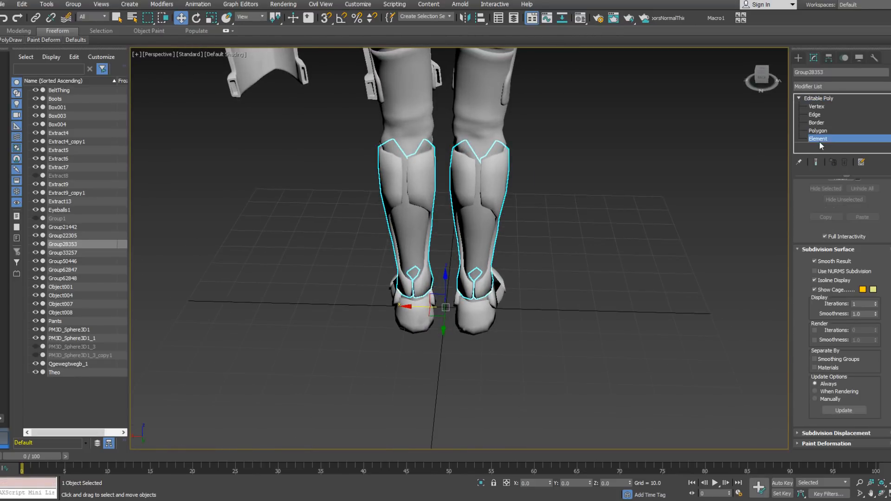
pyautogui.click(504, 187)
pyautogui.press('Delete')
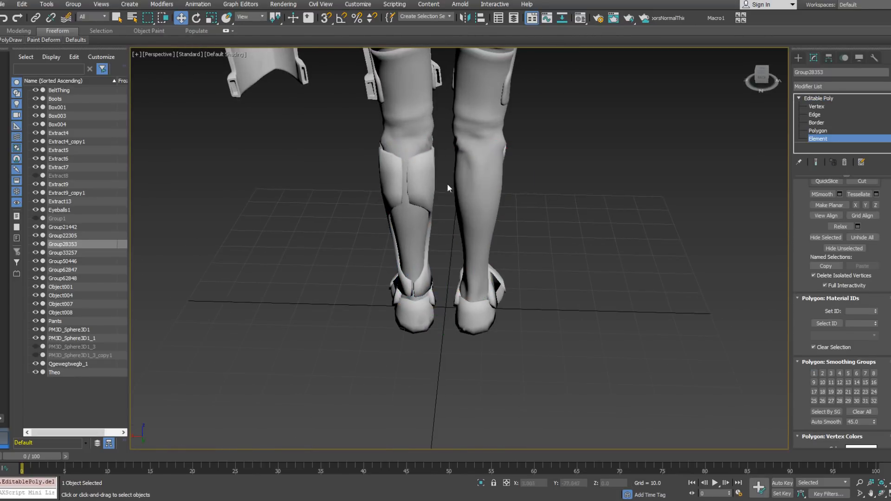
# Delete the narrow side polygons along both edges of the remaining shin guard's rear calf gap.
pyautogui.click(426, 181)
pyautogui.keyDown('alt'); pyautogui.moveTo(427, 181); pyautogui.dragTo(412, 186, button='middle'); pyautogui.keyUp('alt')
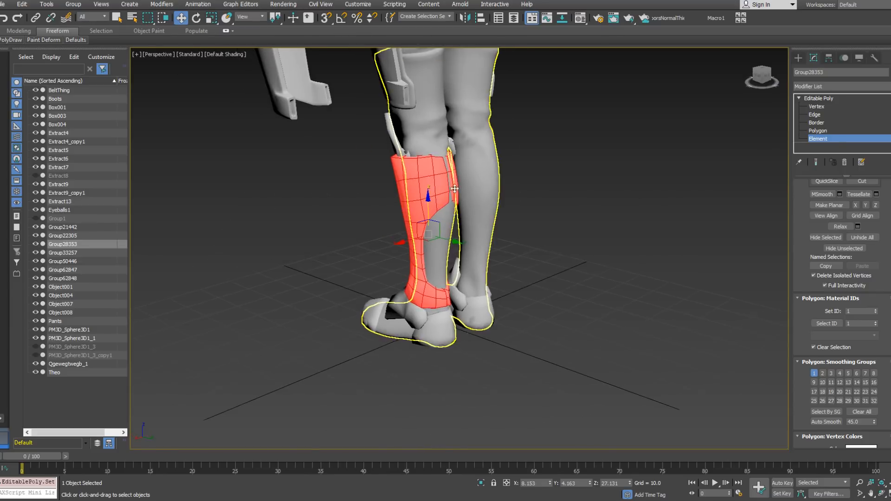
pyautogui.scroll(4, 467, 194)
pyautogui.click(843, 130)
pyautogui.keyDown('alt'); pyautogui.moveTo(657, 155); pyautogui.dragTo(444, 213, button='middle'); pyautogui.keyUp('alt')
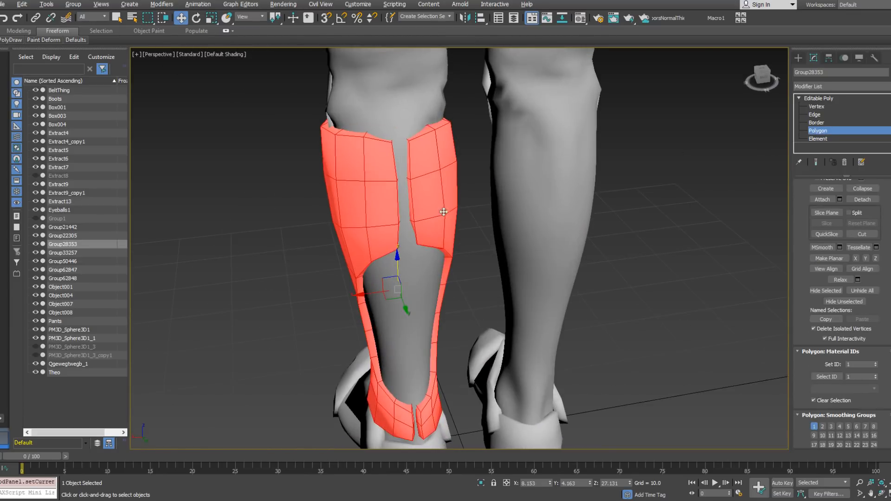
pyautogui.keyDown('alt'); pyautogui.moveTo(401, 234); pyautogui.dragTo(353, 238, button='middle'); pyautogui.keyUp('alt')
pyautogui.click(372, 239)
pyautogui.keyDown('ctrl'); pyautogui.click(385, 226); pyautogui.keyUp('ctrl')
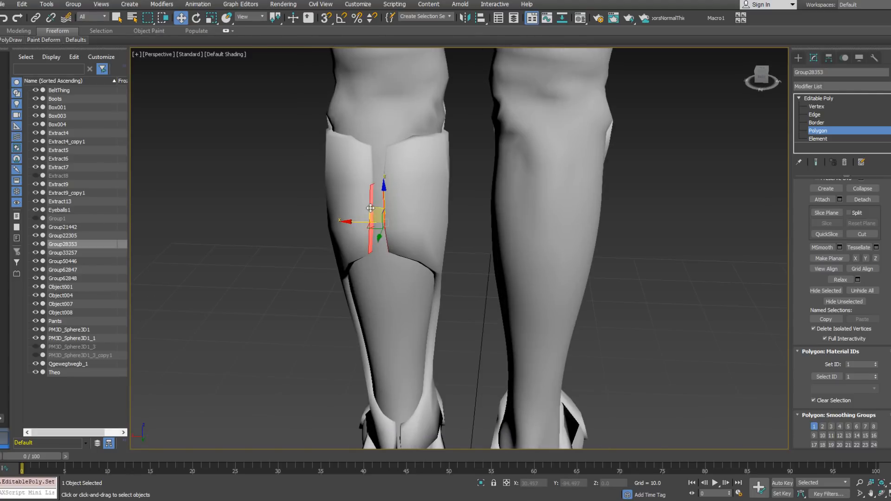
pyautogui.keyDown('alt'); pyautogui.moveTo(372, 172); pyautogui.dragTo(399, 192, button='middle'); pyautogui.keyUp('alt')
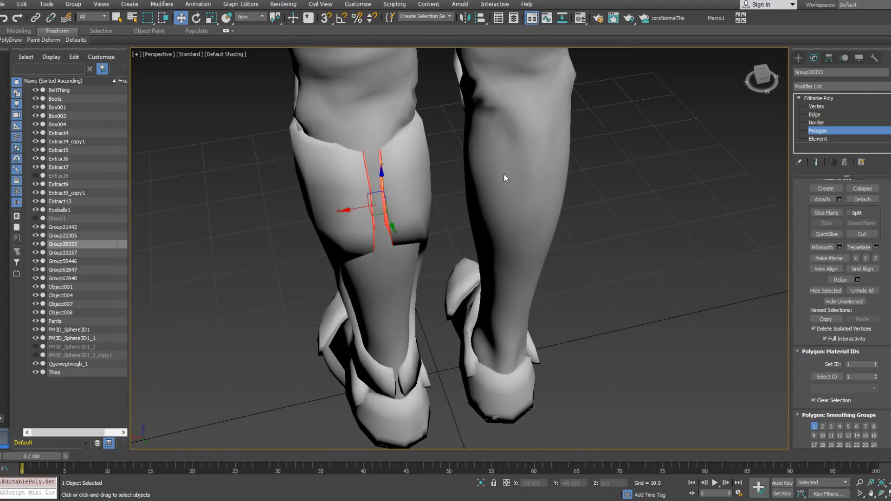
pyautogui.press('Delete')
# Show the mesh in wireframe, select the two open borders facing each other across the calf gap and bridge them.
pyautogui.click(826, 106)
pyautogui.press('F4')
pyautogui.keyDown('alt'); pyautogui.moveTo(388, 148); pyautogui.dragTo(438, 206, button='middle'); pyautogui.keyUp('alt')
pyautogui.scroll(2, 438, 205)
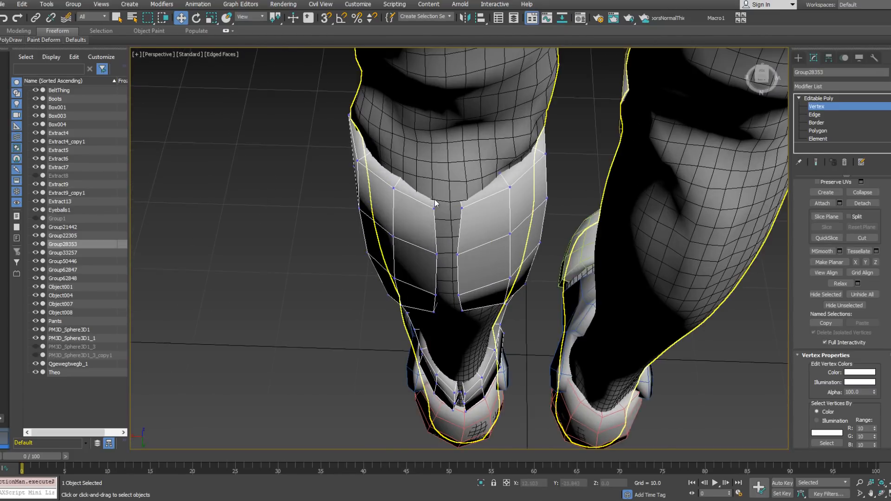
pyautogui.press('F3')
pyautogui.click(437, 194)
pyautogui.click(816, 123)
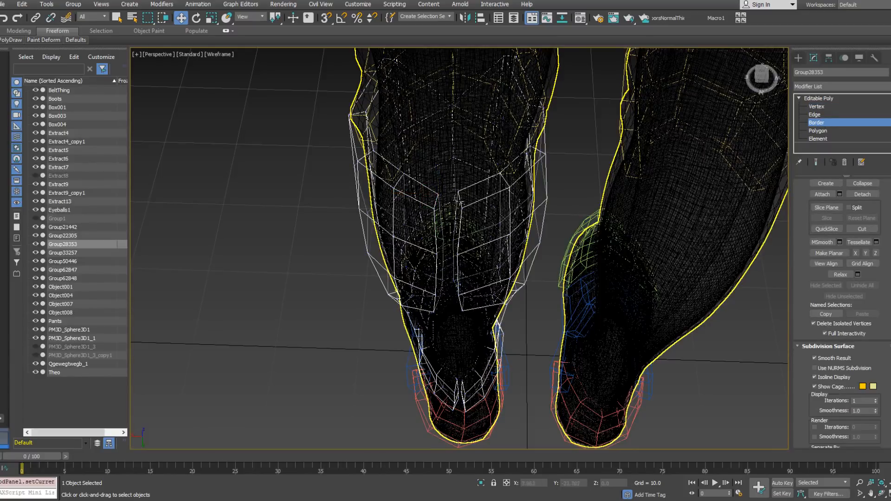
pyautogui.click(436, 204)
pyautogui.keyDown('ctrl'); pyautogui.click(462, 204); pyautogui.keyUp('ctrl')
pyautogui.scroll(5, 889, 214)
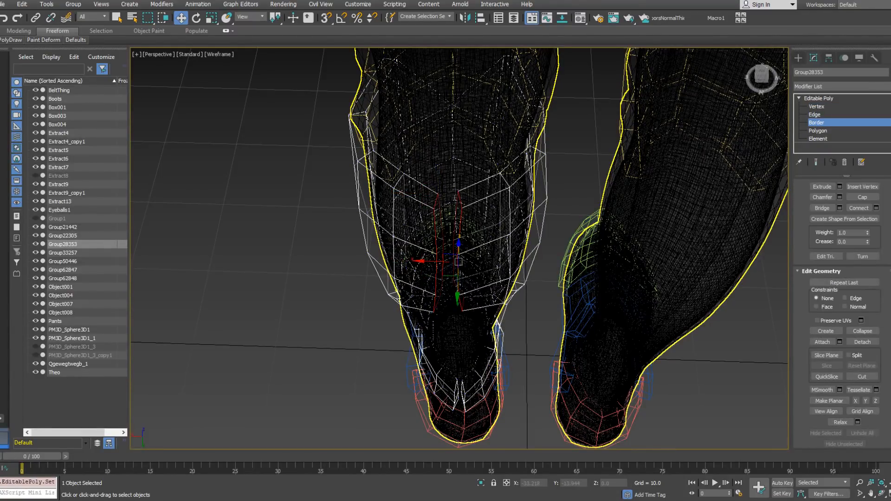
pyautogui.click(823, 208)
pyautogui.press('z')
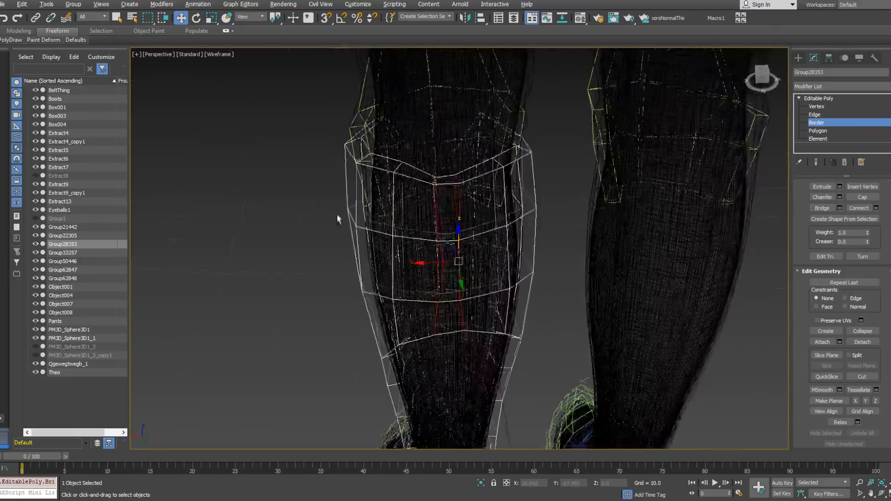
# Switch to edge editing and ring-select the edges crossing the bridged calf strip.
pyautogui.click(815, 114)
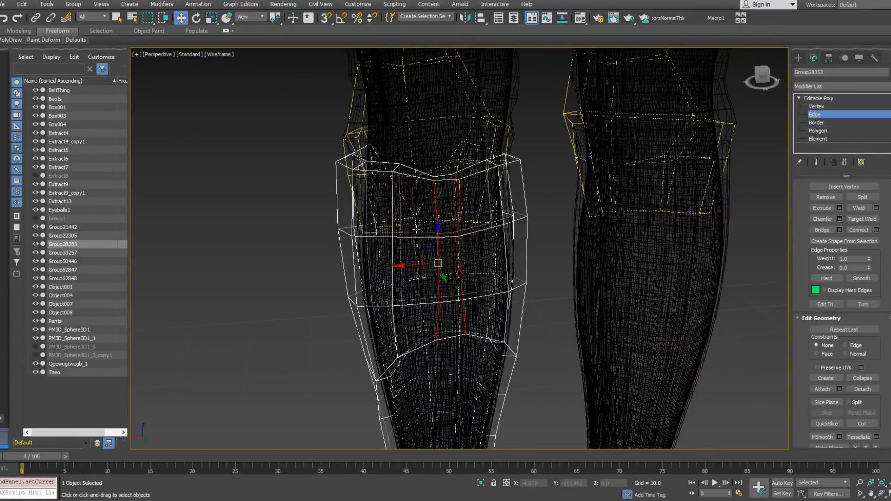
pyautogui.click(446, 238)
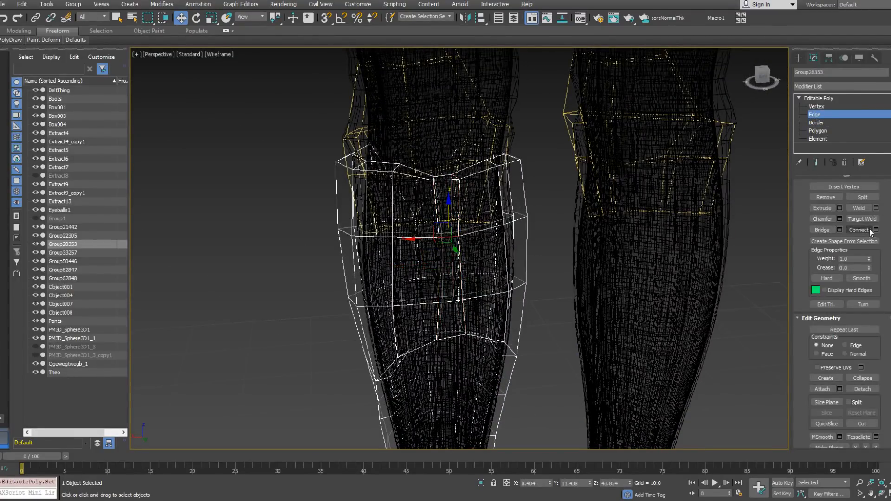
pyautogui.scroll(5, 881, 406)
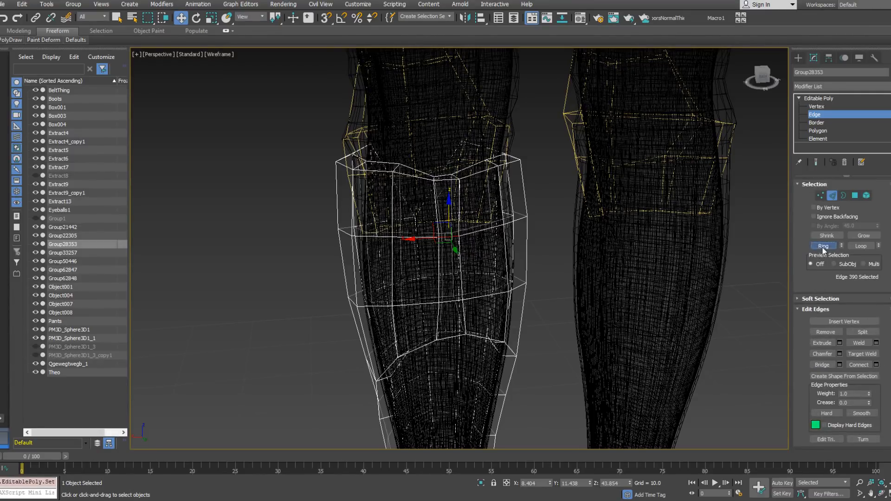
pyautogui.moveTo(429, 227)
pyautogui.keyDown('alt'); pyautogui.mouseDown(button='middle')
pyautogui.moveTo(423, 255)
pyautogui.moveTo(483, 225)
pyautogui.moveTo(469, 209)
pyautogui.moveTo(410, 213)
pyautogui.moveTo(430, 214)
pyautogui.moveTo(420, 223)
pyautogui.mouseUp(button='middle'); pyautogui.keyUp('alt')
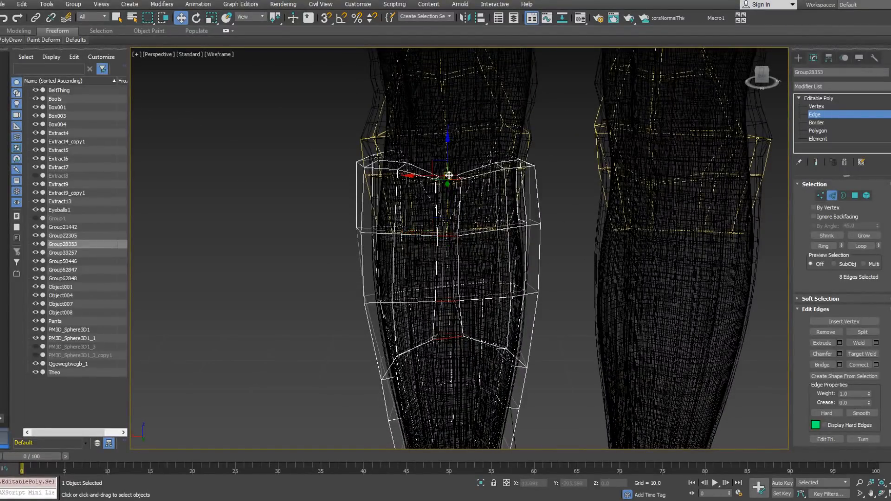
pyautogui.keyDown('alt'); pyautogui.moveTo(446, 143); pyautogui.dragTo(461, 173, button='middle'); pyautogui.keyUp('alt')
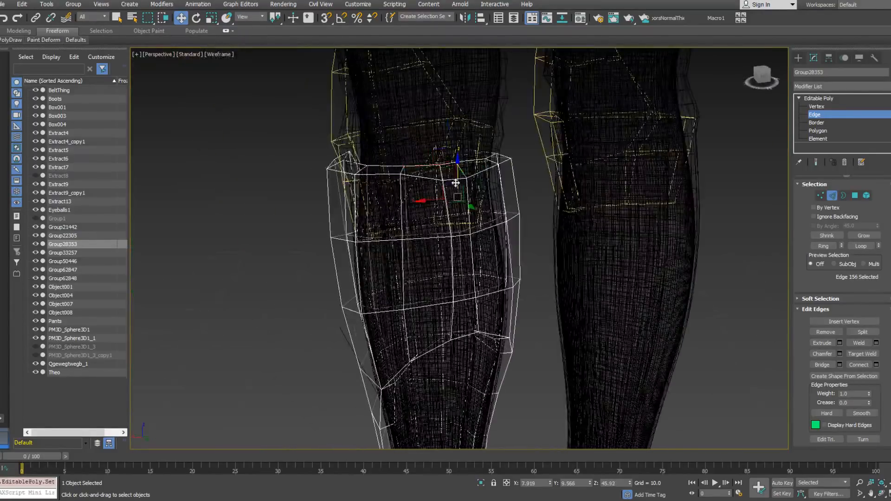
# Switch to vertex editing and move individual vertices along the lower edge of the bridged calf area to shape a smoother arch.
pyautogui.keyDown('alt'); pyautogui.moveTo(454, 153); pyautogui.dragTo(451, 218, button='middle'); pyautogui.keyUp('alt')
pyautogui.click(813, 106)
pyautogui.click(449, 243)
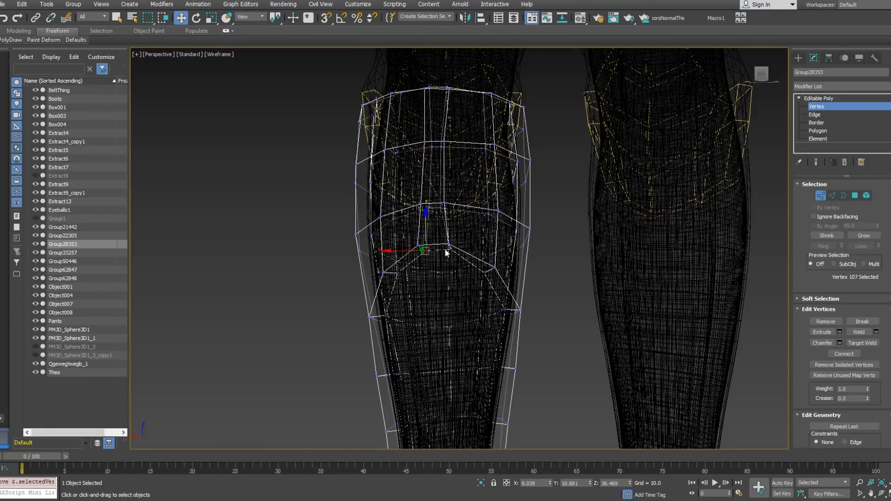
pyautogui.keyDown('alt'); pyautogui.moveTo(450, 243); pyautogui.dragTo(434, 255, button='middle'); pyautogui.keyUp('alt')
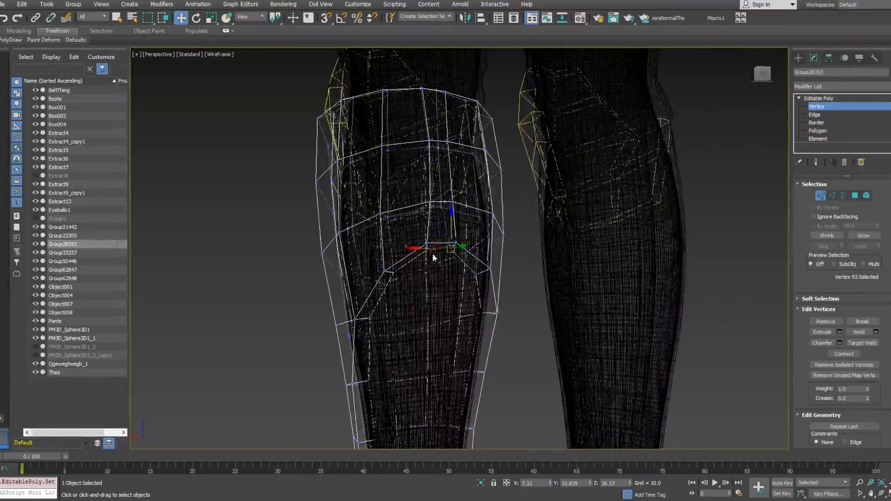
pyautogui.keyDown('alt'); pyautogui.moveTo(440, 223); pyautogui.dragTo(446, 168, button='middle'); pyautogui.keyUp('alt')
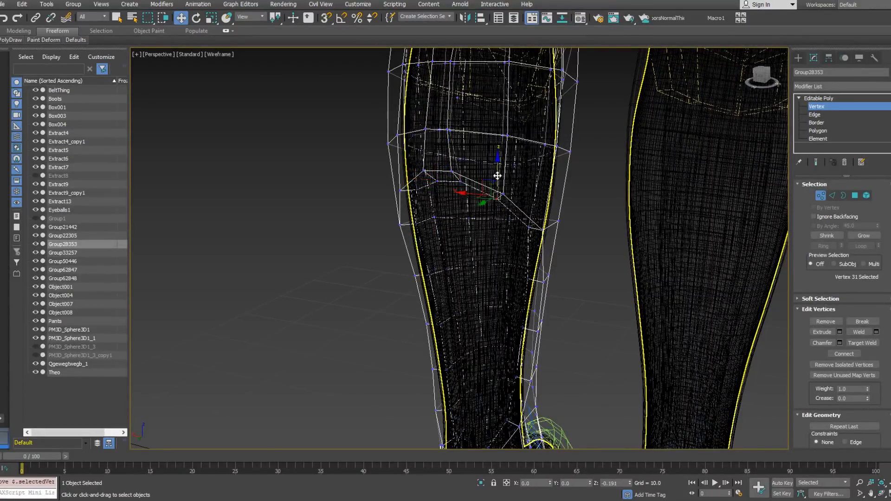
pyautogui.keyDown('alt'); pyautogui.moveTo(479, 182); pyautogui.dragTo(435, 182, button='middle'); pyautogui.keyUp('alt')
pyautogui.scroll(-5, 435, 182)
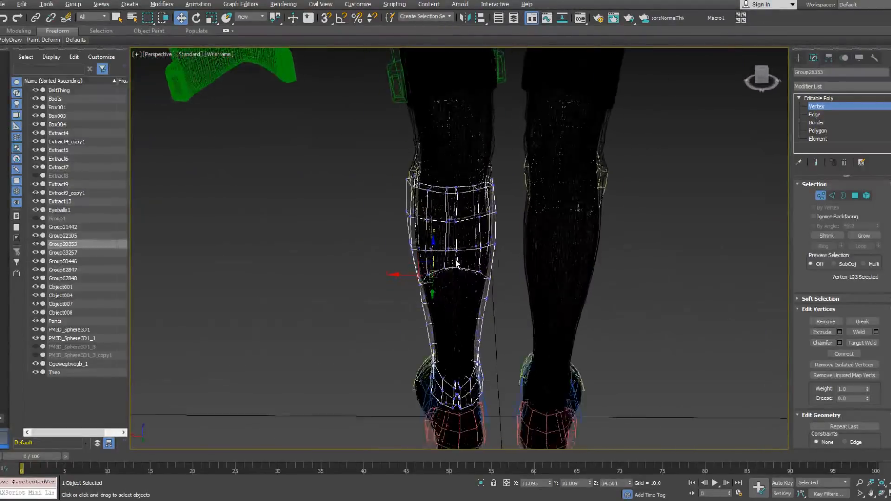
# Ring-select the edges crossing the middle calf strip and scale them to widen the strip.
pyautogui.click(832, 196)
pyautogui.scroll(4, 758, 239)
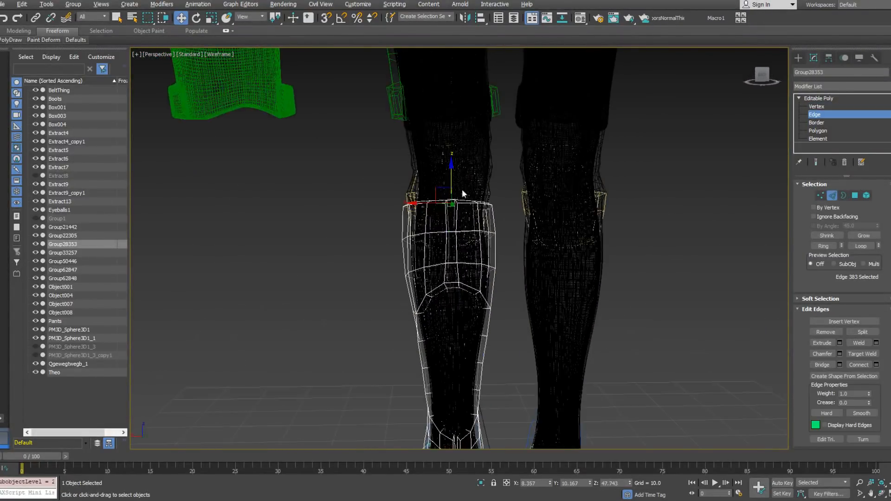
pyautogui.click(827, 251)
pyautogui.rightClick(471, 239)
pyautogui.keyDown('alt'); pyautogui.moveTo(460, 241); pyautogui.dragTo(469, 272, button='middle'); pyautogui.keyUp('alt')
pyautogui.click(481, 258)
pyautogui.moveTo(456, 233); pyautogui.dragTo(466, 187)
# Select the two vertical edge loops flanking the calf strip, convert them to vertices and scale them to 117% along X.
pyautogui.keyDown('alt'); pyautogui.moveTo(458, 289); pyautogui.dragTo(478, 258, button='middle'); pyautogui.keyUp('alt')
pyautogui.doubleClick(412, 266)
pyautogui.keyDown('ctrl'); pyautogui.doubleClick(487, 261); pyautogui.keyUp('ctrl')
pyautogui.rightClick(478, 257)
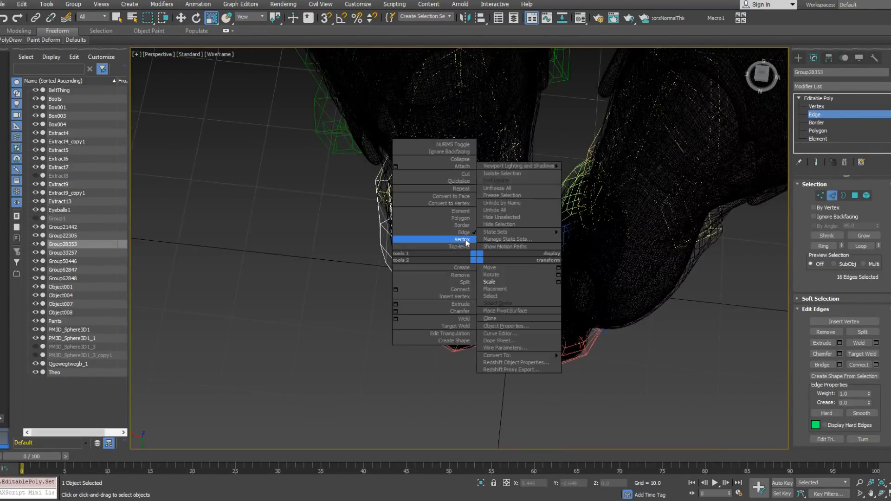
pyautogui.click(459, 203)
pyautogui.rightClick(463, 295)
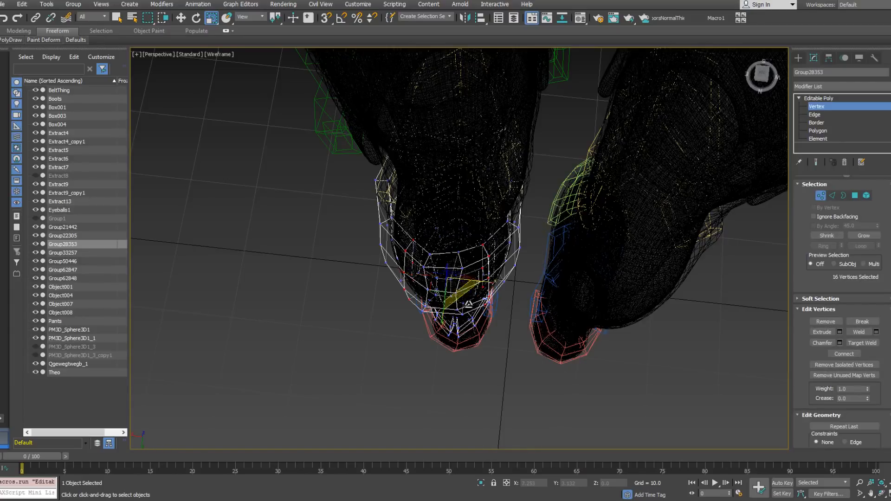
pyautogui.click(487, 304)
pyautogui.rightClick(443, 298)
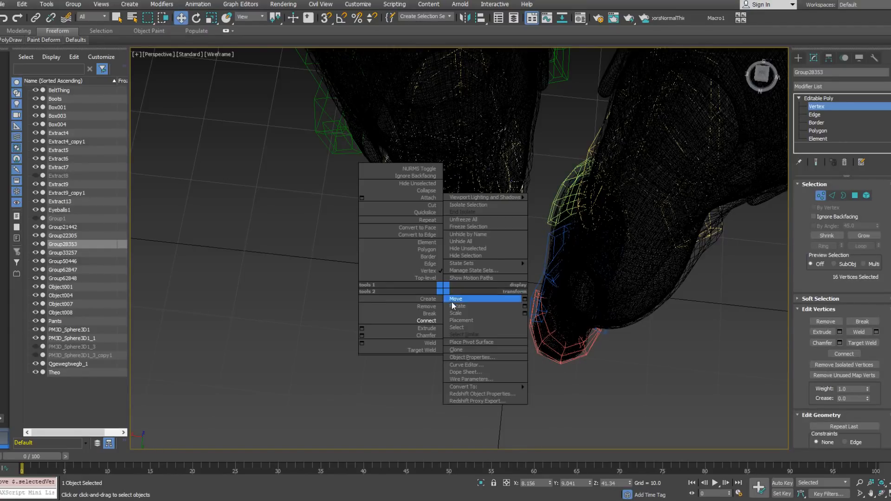
pyautogui.click(469, 325)
pyautogui.moveTo(478, 276); pyautogui.dragTo(491, 278)
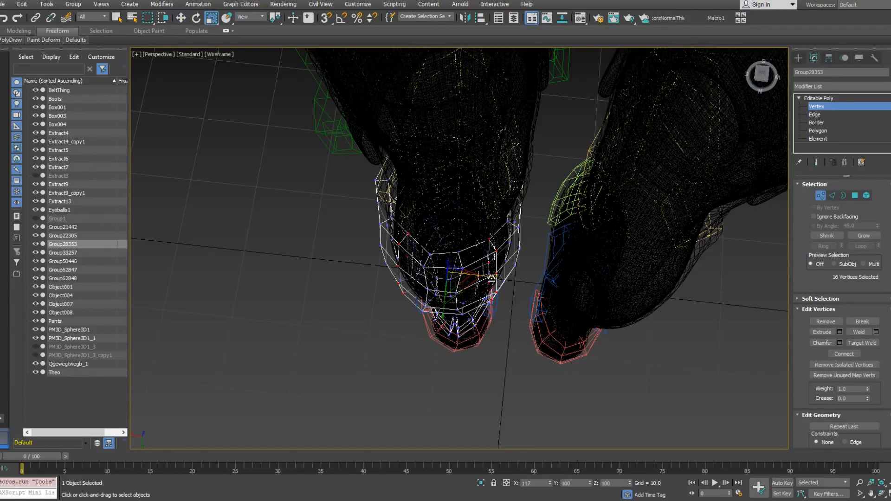
# Ring-select the edges across the shin guard's rim thickness and remove the rim faces and one layer, leaving a single shell.
pyautogui.keyDown('alt'); pyautogui.moveTo(492, 277); pyautogui.dragTo(465, 246, button='middle'); pyautogui.keyUp('alt')
pyautogui.scroll(-5, 468, 259)
pyautogui.moveTo(465, 293); pyautogui.dragTo(502, 292, button='middle')
pyautogui.scroll(5, 463, 280)
pyautogui.scroll(-5, 442, 302)
pyautogui.scroll(3, 477, 303)
pyautogui.scroll(3, 502, 292)
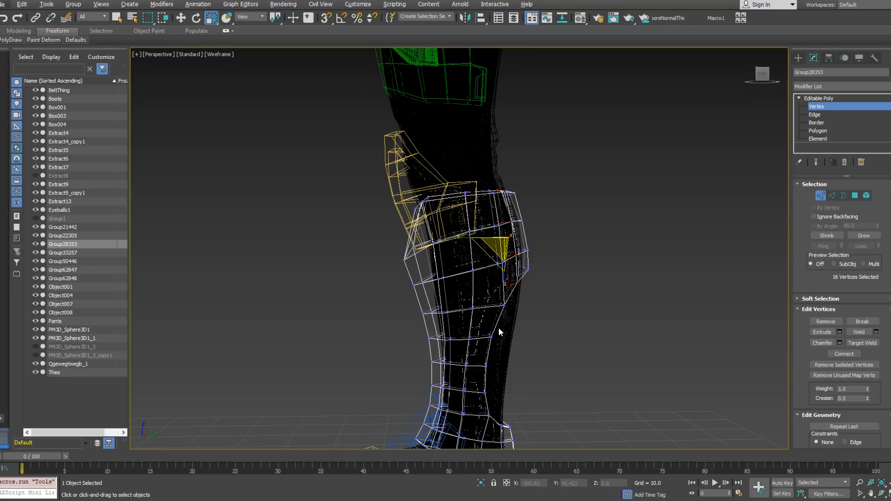
pyautogui.keyDown('alt'); pyautogui.moveTo(490, 277); pyautogui.dragTo(612, 203, button='middle'); pyautogui.keyUp('alt')
pyautogui.click(855, 195)
pyautogui.click(833, 196)
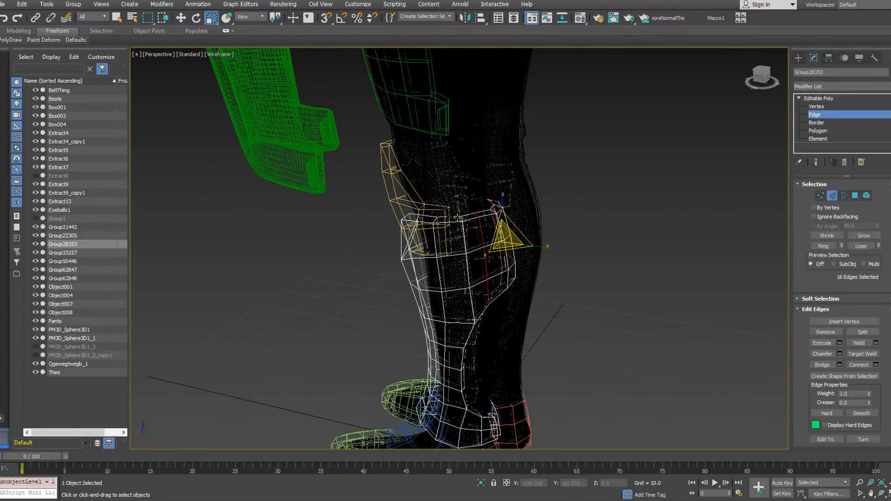
pyautogui.click(459, 217)
pyautogui.keyDown('alt'); pyautogui.moveTo(661, 253); pyautogui.dragTo(463, 292, button='middle'); pyautogui.keyUp('alt')
pyautogui.scroll(3, 469, 278)
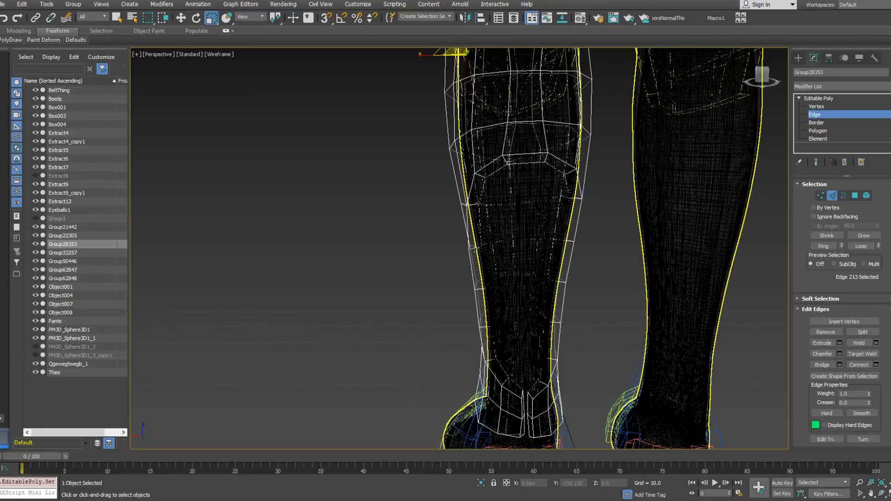
pyautogui.click(835, 247)
pyautogui.keyDown('alt'); pyautogui.moveTo(712, 269); pyautogui.dragTo(649, 211, button='middle'); pyautogui.keyUp('alt')
# Select the remaining shin guard element and flip its normals.
pyautogui.click(866, 196)
pyautogui.click(523, 138)
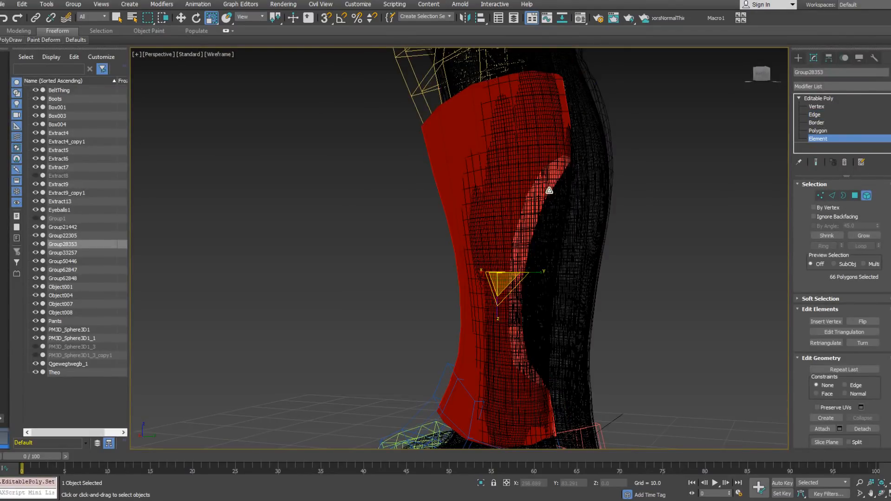
pyautogui.rightClick(549, 190)
pyautogui.click(529, 219)
pyautogui.keyDown('alt'); pyautogui.moveTo(583, 222); pyautogui.dragTo(445, 195, button='middle'); pyautogui.keyUp('alt')
# Show the model shaded, set PolyDraw to draw on the Boots surface and start the Conform brush.
pyautogui.press('F3')
pyautogui.moveTo(19, 39)
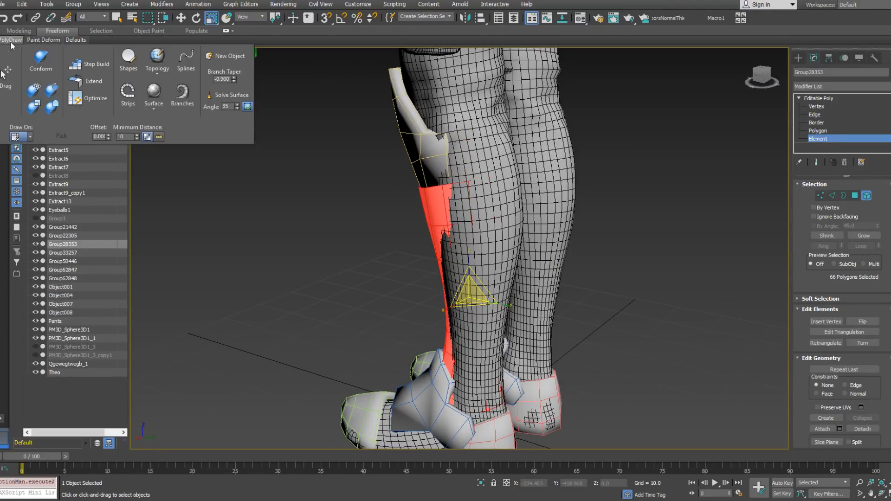
pyautogui.click(31, 136)
pyautogui.press('w')
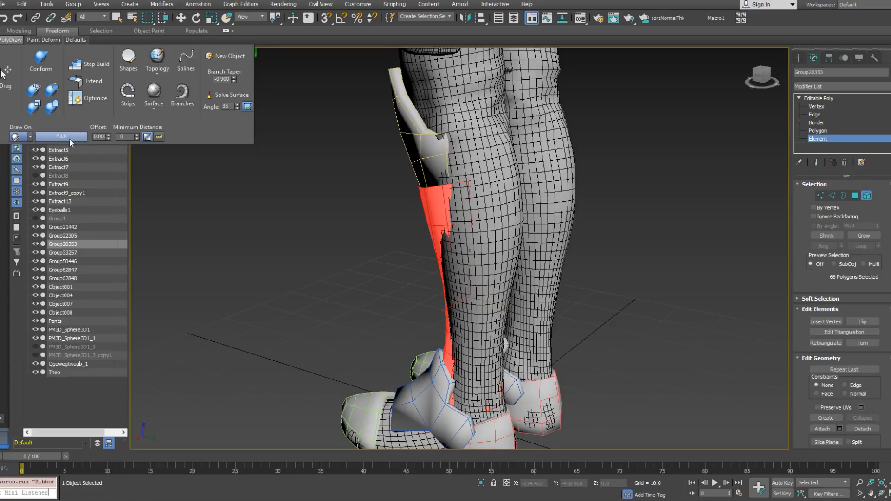
pyautogui.moveTo(16, 38)
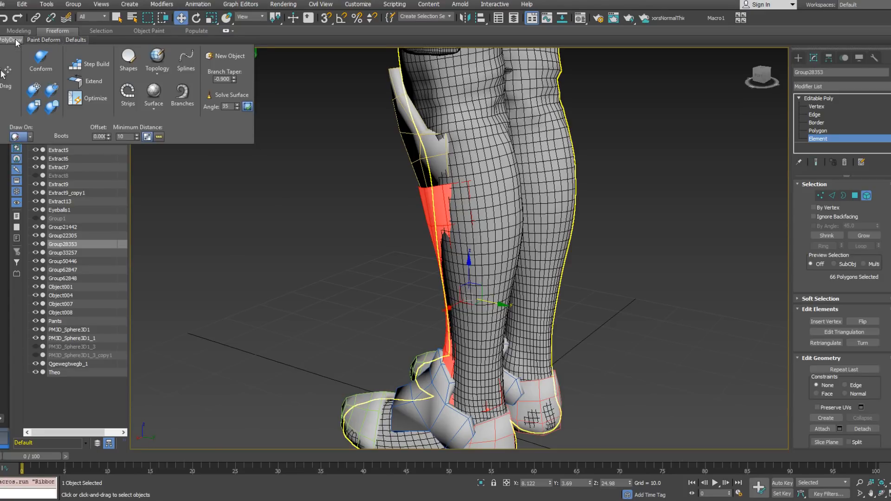
pyautogui.click(40, 63)
# Brush the whole shin guard element onto the leg surface with the Conform brush, working around all sides.
pyautogui.moveTo(503, 225)
pyautogui.keyDown('alt'); pyautogui.mouseDown(button='middle')
pyautogui.moveTo(463, 225)
pyautogui.moveTo(457, 198)
pyautogui.moveTo(446, 199)
pyautogui.moveTo(541, 245)
pyautogui.mouseUp(button='middle'); pyautogui.keyUp('alt')
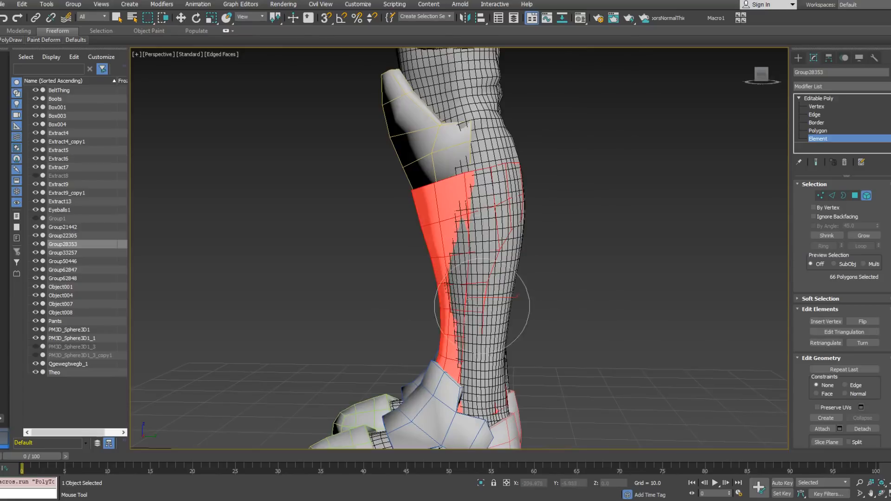
pyautogui.keyDown('alt'); pyautogui.moveTo(481, 358); pyautogui.dragTo(444, 381, button='middle'); pyautogui.keyUp('alt')
pyautogui.moveTo(434, 198)
pyautogui.keyDown('alt'); pyautogui.mouseDown(button='middle')
pyautogui.moveTo(419, 193)
pyautogui.moveTo(416, 249)
pyautogui.mouseUp(button='middle'); pyautogui.keyUp('alt')
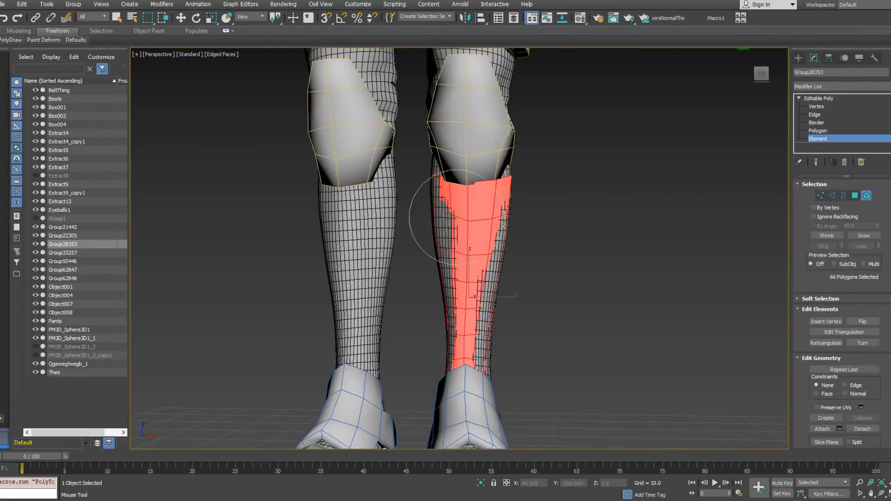
pyautogui.keyDown('alt'); pyautogui.moveTo(506, 210); pyautogui.dragTo(451, 336, button='middle'); pyautogui.keyUp('alt')
pyautogui.press('F3')
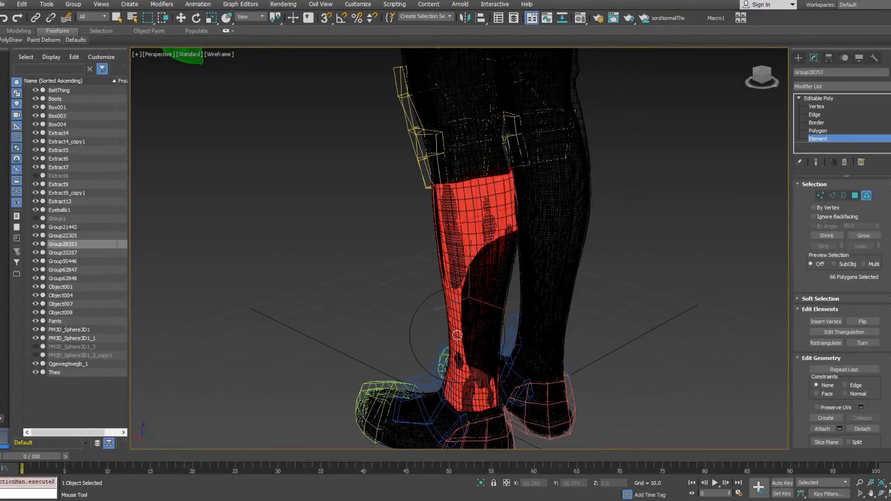
pyautogui.press('F3')
pyautogui.press('F3')
pyautogui.keyDown('alt'); pyautogui.moveTo(500, 243); pyautogui.dragTo(427, 239, button='middle'); pyautogui.keyUp('alt')
pyautogui.keyDown('alt'); pyautogui.moveTo(461, 215); pyautogui.dragTo(377, 219, button='middle'); pyautogui.keyUp('alt')
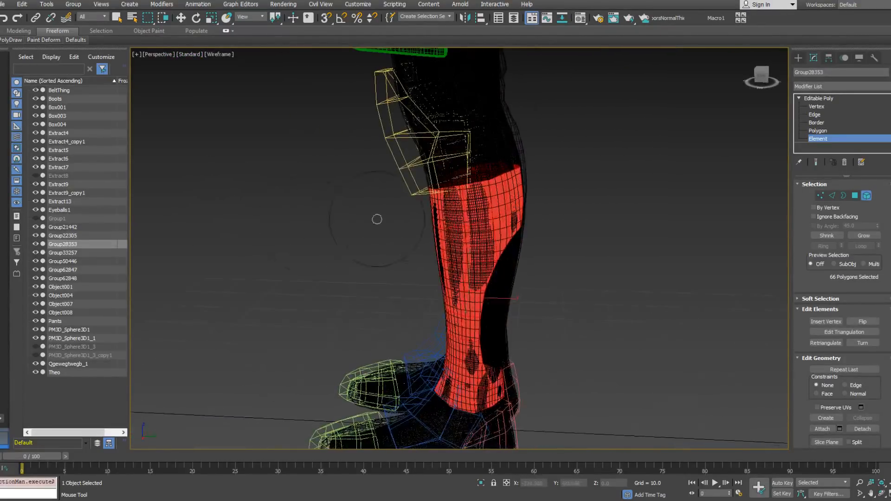
# Leave element editing, add a Push modifier to the shin guard and adjust its push value so the shell sits outside the leg.
pyautogui.click(872, 138)
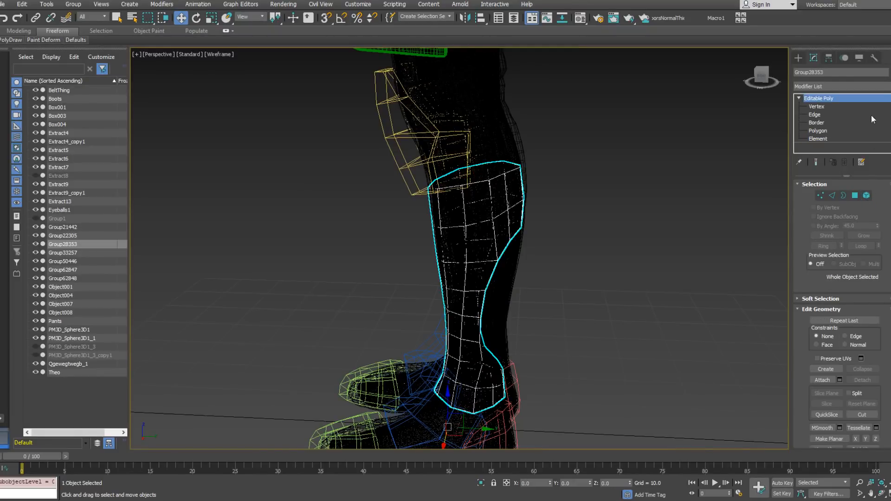
pyautogui.click(868, 86)
pyautogui.click(887, 86)
pyautogui.click(888, 87)
pyautogui.moveTo(889, 139); pyautogui.dragTo(889, 264)
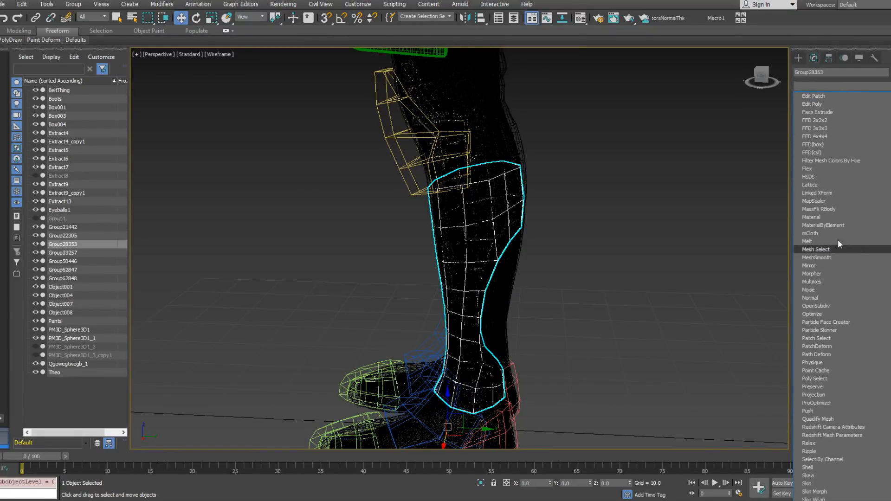
pyautogui.click(817, 411)
pyautogui.moveTo(878, 199); pyautogui.dragTo(869, 163)
pyautogui.press('F3')
pyautogui.keyDown('alt'); pyautogui.moveTo(522, 199); pyautogui.dragTo(558, 219, button='middle'); pyautogui.keyUp('alt')
pyautogui.moveTo(878, 200); pyautogui.dragTo(879, 221)
pyautogui.keyDown('alt'); pyautogui.moveTo(557, 218); pyautogui.dragTo(445, 218, button='middle'); pyautogui.keyUp('alt')
# Collapse the shin guard's modifier stack and convert it to an Editable Poly.
pyautogui.rightClick(840, 98)
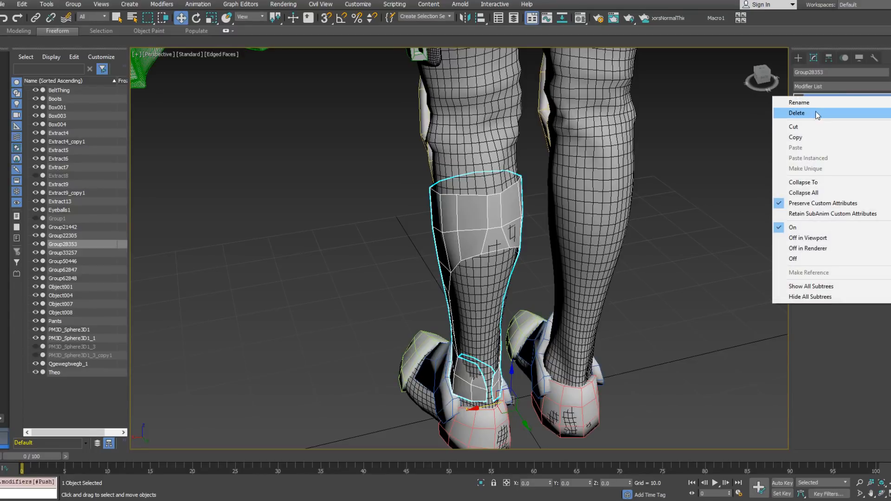
pyautogui.click(809, 194)
pyautogui.rightClick(815, 126)
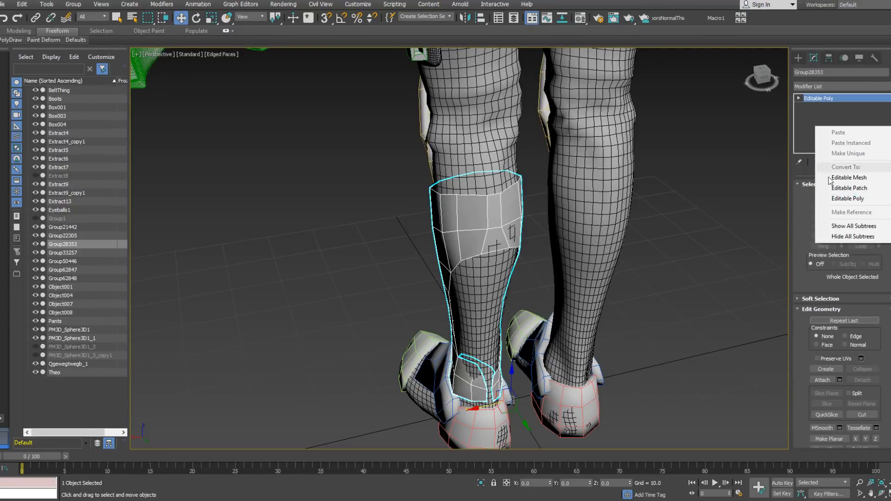
pyautogui.click(842, 201)
# Ring-select the edges across the rear calf strip, convert them to vertices, grow the selection once and delete it.
pyautogui.keyDown('alt'); pyautogui.moveTo(484, 216); pyautogui.dragTo(743, 228, button='middle'); pyautogui.keyUp('alt')
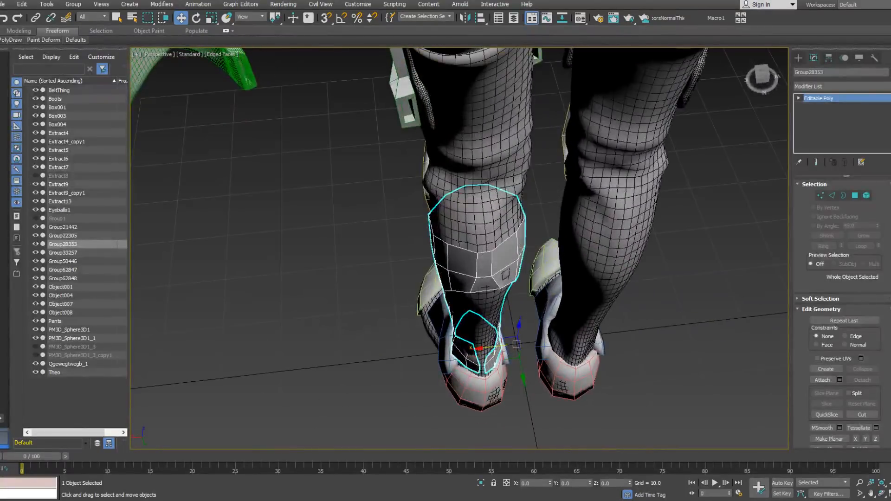
pyautogui.click(833, 195)
pyautogui.click(486, 290)
pyautogui.click(830, 246)
pyautogui.keyDown('alt'); pyautogui.moveTo(534, 241); pyautogui.dragTo(579, 236, button='middle'); pyautogui.keyUp('alt')
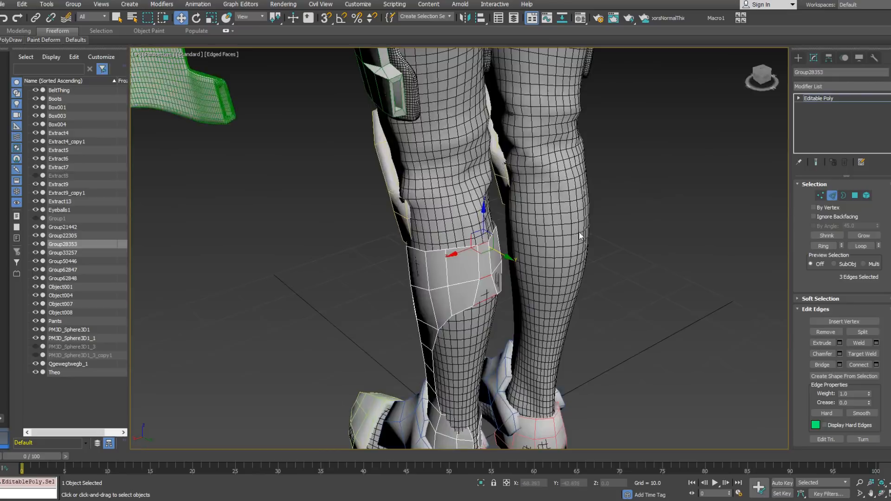
pyautogui.rightClick(516, 244)
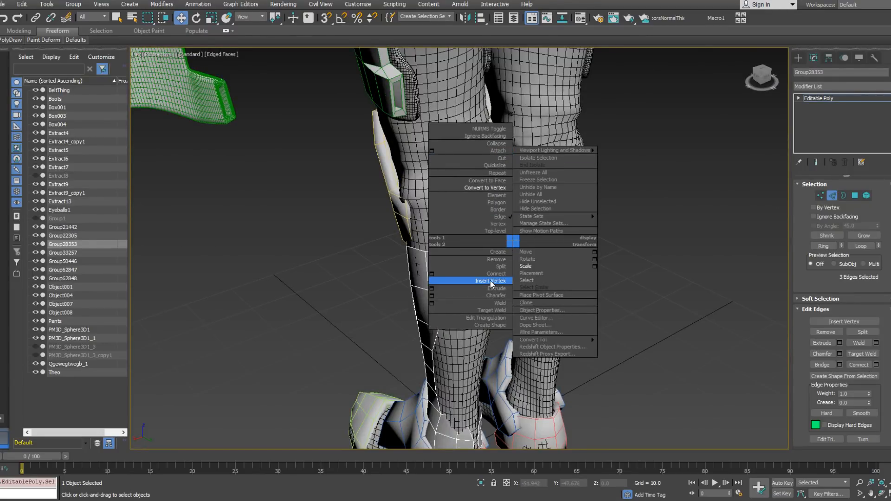
pyautogui.click(499, 187)
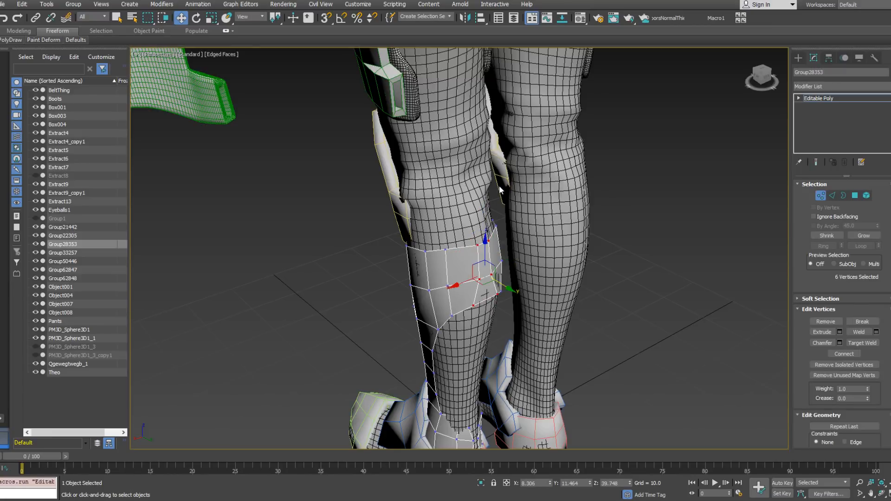
pyautogui.click(863, 235)
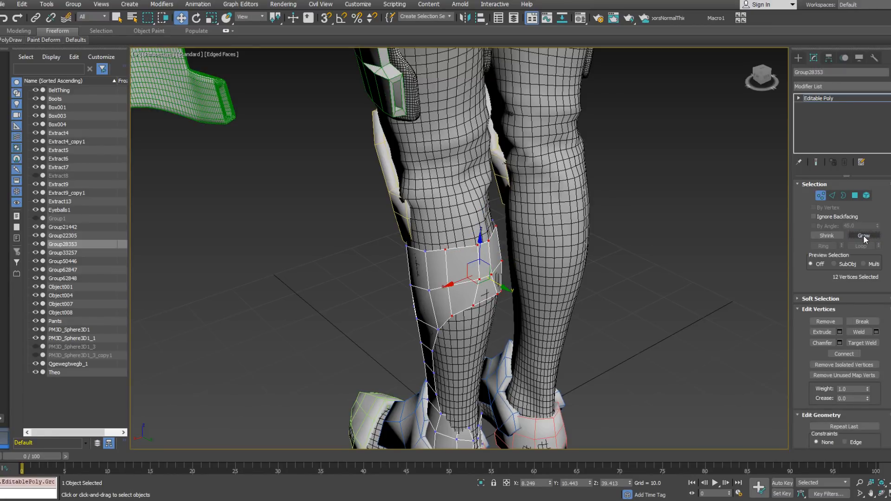
pyautogui.press('Delete')
# Try to extrude the two rear side polygons in the shin guard's second row by 1.374.
pyautogui.keyDown('alt'); pyautogui.moveTo(553, 283); pyautogui.dragTo(459, 255, button='middle'); pyautogui.keyUp('alt')
pyautogui.scroll(5, 458, 254)
pyautogui.keyDown('alt'); pyautogui.moveTo(493, 264); pyautogui.dragTo(499, 268, button='middle'); pyautogui.keyUp('alt')
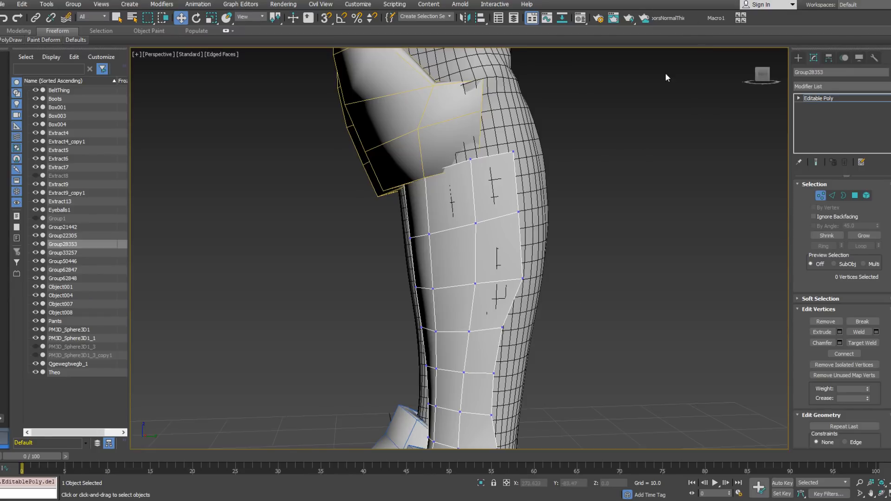
pyautogui.keyDown('alt'); pyautogui.moveTo(611, 313); pyautogui.dragTo(531, 267, button='middle'); pyautogui.keyUp('alt')
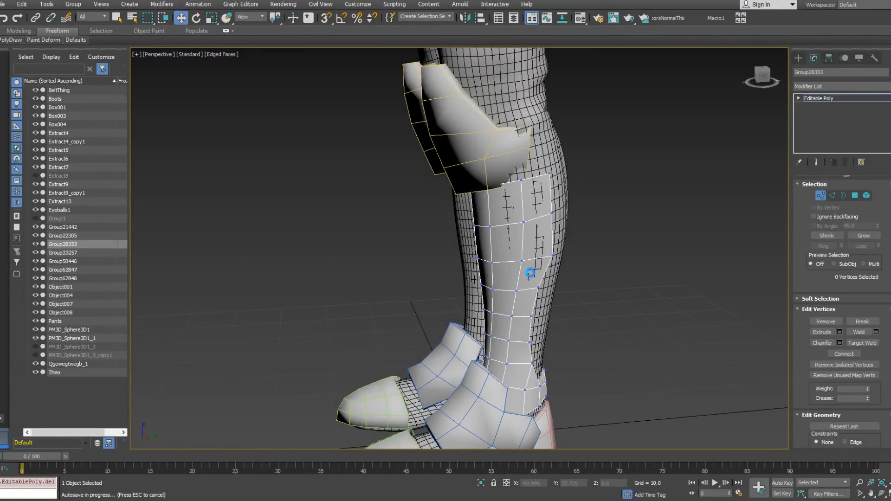
pyautogui.keyDown('alt'); pyautogui.moveTo(530, 273); pyautogui.dragTo(463, 259, button='middle'); pyautogui.keyUp('alt')
pyautogui.click(855, 196)
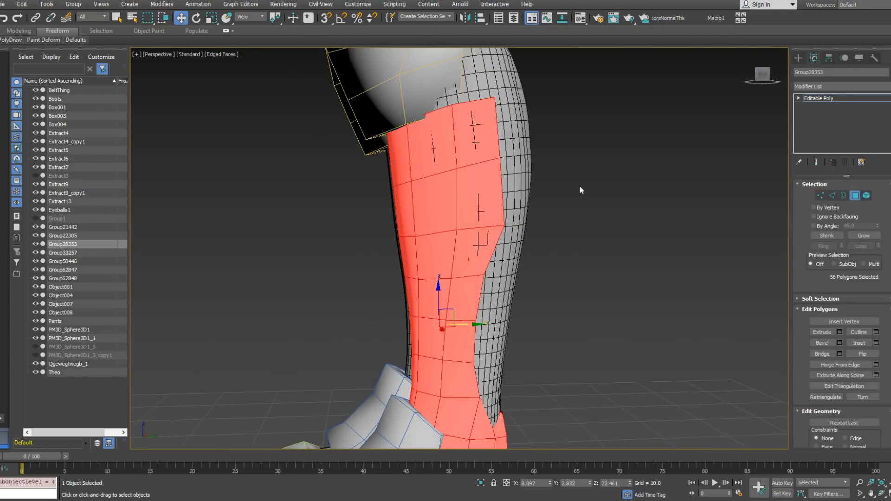
pyautogui.keyDown('alt'); pyautogui.moveTo(650, 204); pyautogui.dragTo(593, 207, button='middle'); pyautogui.keyUp('alt')
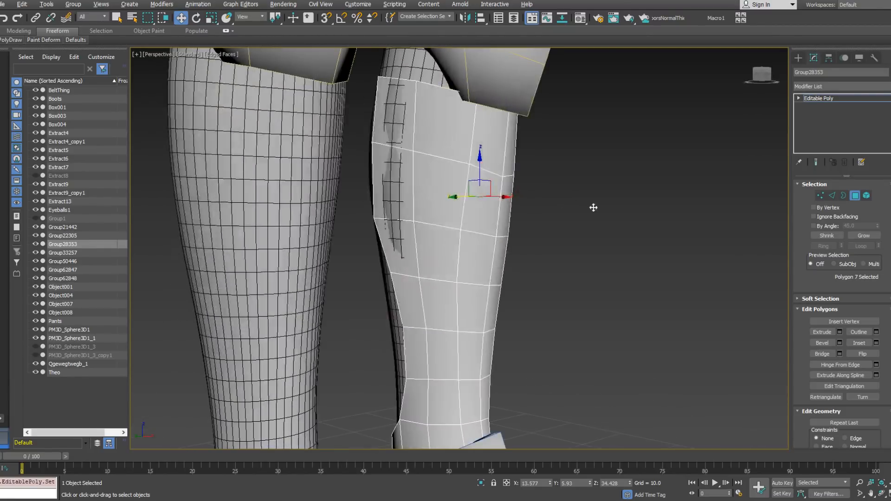
pyautogui.click(382, 194)
pyautogui.rightClick(409, 193)
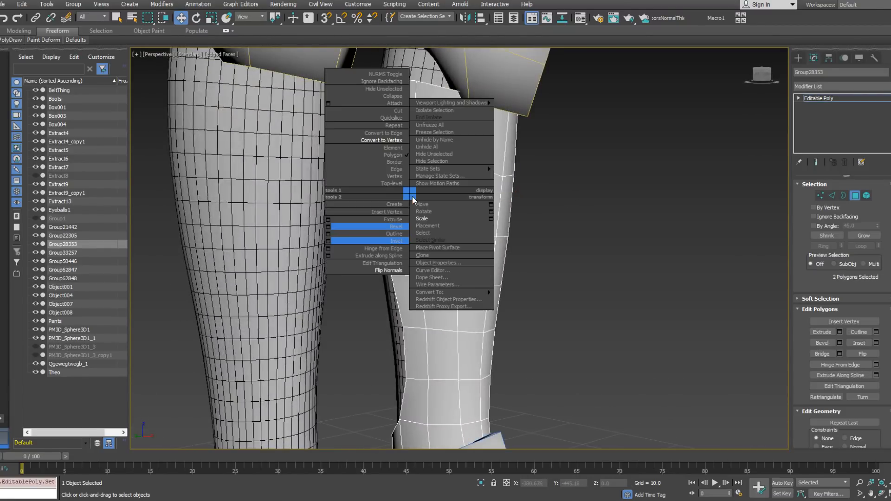
pyautogui.click(328, 220)
pyautogui.moveTo(467, 281); pyautogui.dragTo(468, 303)
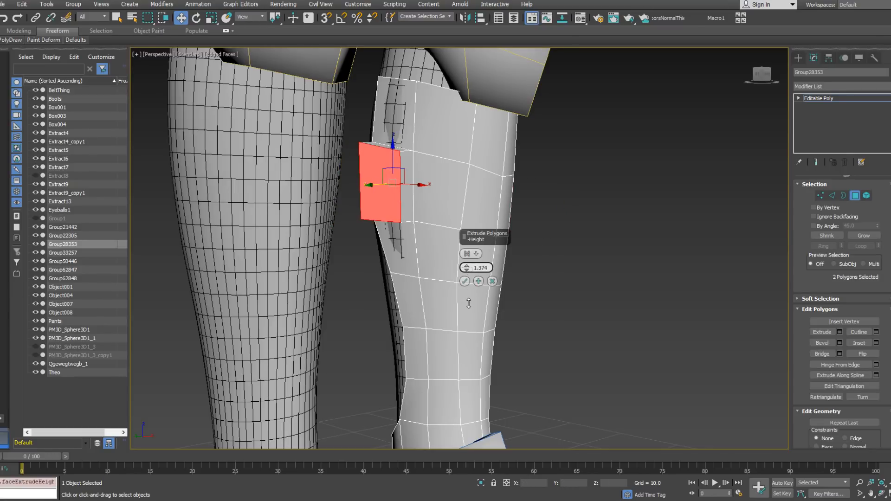
pyautogui.keyDown('alt'); pyautogui.moveTo(469, 303); pyautogui.dragTo(384, 288, button='middle'); pyautogui.keyUp('alt')
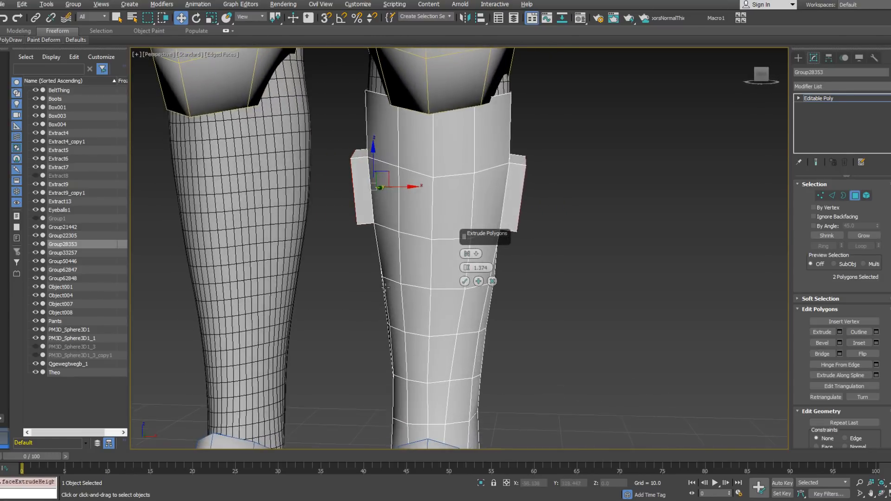
pyautogui.click(464, 281)
pyautogui.keyDown('alt'); pyautogui.moveTo(462, 280); pyautogui.dragTo(401, 251, button='middle'); pyautogui.keyUp('alt')
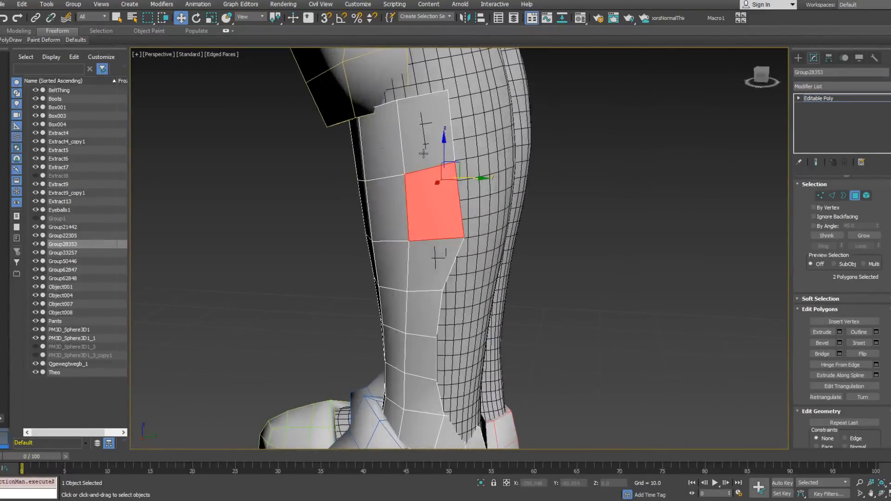
# Try to extrude the rearmost polygon on each side of the shin guard's top row by 1.374.
pyautogui.keyDown('alt'); pyautogui.moveTo(423, 153); pyautogui.dragTo(534, 164, button='middle'); pyautogui.keyUp('alt')
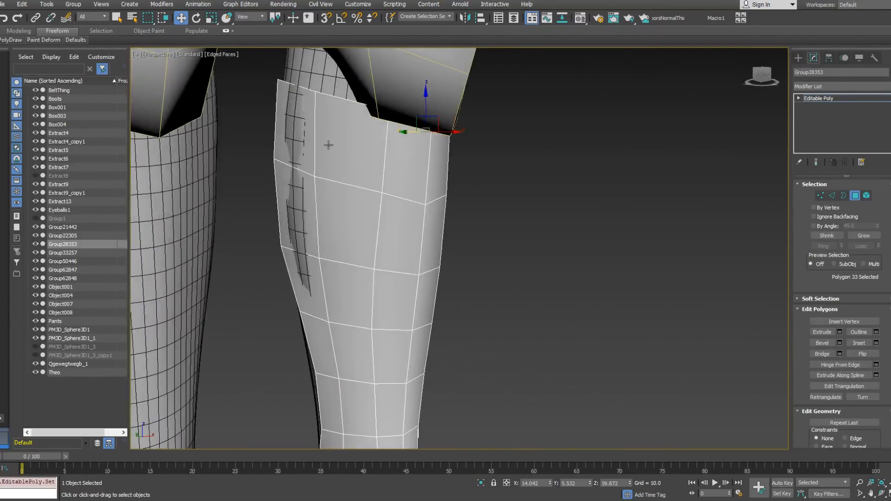
pyautogui.keyDown('alt'); pyautogui.moveTo(362, 183); pyautogui.dragTo(322, 197, button='middle'); pyautogui.keyUp('alt')
pyautogui.scroll(-5, 374, 179)
pyautogui.moveTo(374, 179)
pyautogui.keyDown('alt'); pyautogui.mouseDown(button='middle')
pyautogui.moveTo(261, 181)
pyautogui.moveTo(362, 181)
pyautogui.mouseUp(button='middle'); pyautogui.keyUp('alt')
pyautogui.rightClick(367, 171)
pyautogui.click(286, 196)
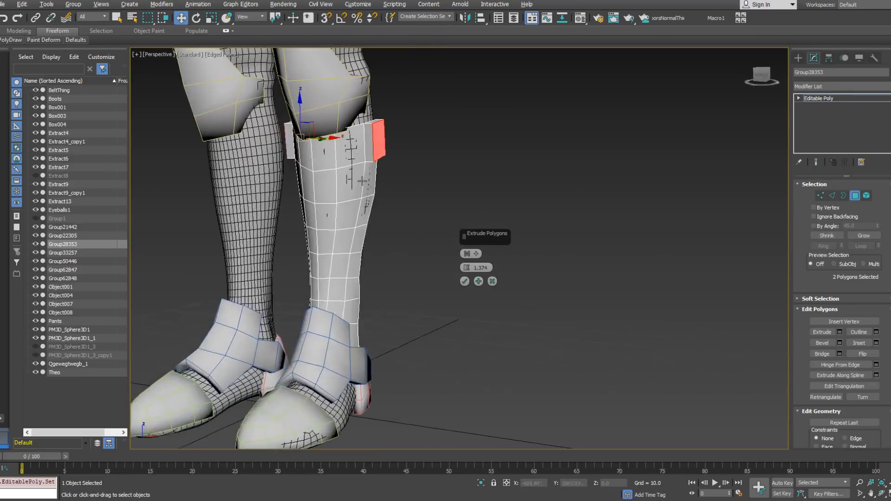
pyautogui.click(465, 281)
pyautogui.scroll(6, 390, 180)
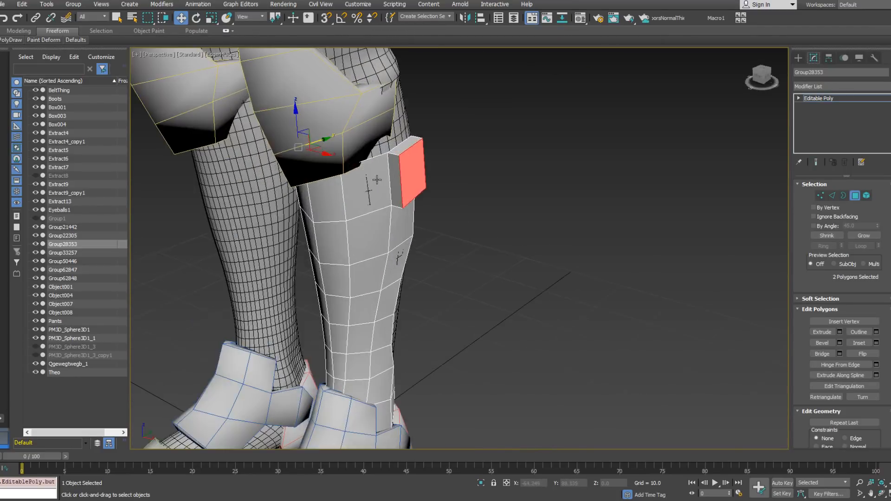
# Try to extrude two adjacent rear polygons on each side of the shin guard's top row by 1.374.
pyautogui.keyDown('alt'); pyautogui.moveTo(393, 150); pyautogui.dragTo(335, 185, button='middle'); pyautogui.keyUp('alt')
pyautogui.keyDown('ctrl'); pyautogui.click(390, 176); pyautogui.keyUp('ctrl')
pyautogui.keyDown('ctrl'); pyautogui.click(314, 176); pyautogui.keyUp('ctrl')
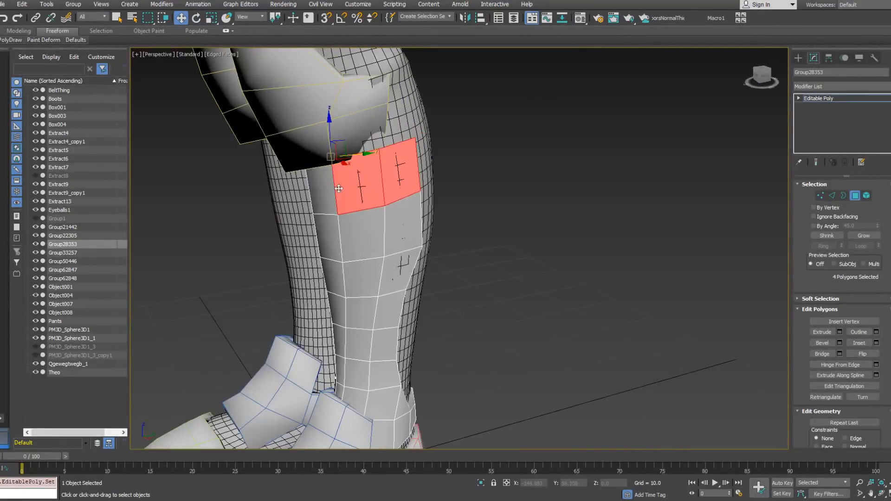
pyautogui.rightClick(335, 186)
pyautogui.click(254, 212)
pyautogui.keyDown('alt'); pyautogui.moveTo(253, 213); pyautogui.dragTo(445, 172, button='middle'); pyautogui.keyUp('alt')
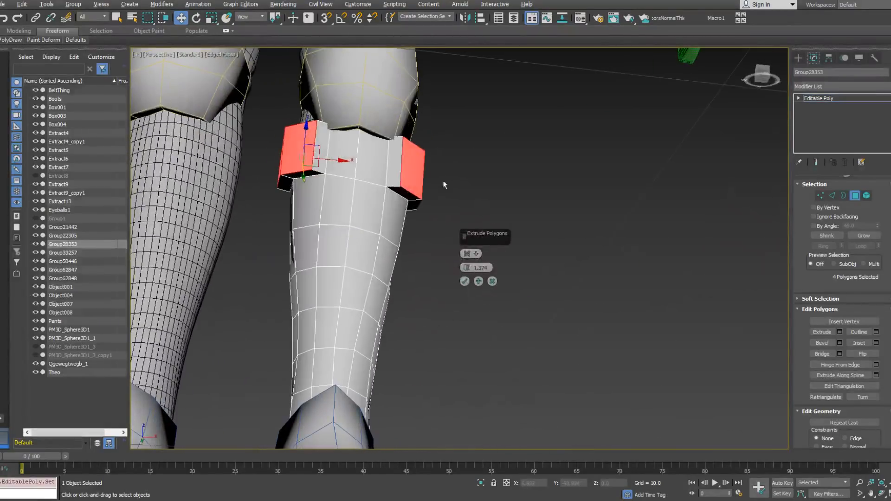
pyautogui.click(464, 282)
pyautogui.keyDown('alt'); pyautogui.moveTo(382, 153); pyautogui.dragTo(522, 211, button='middle'); pyautogui.keyUp('alt')
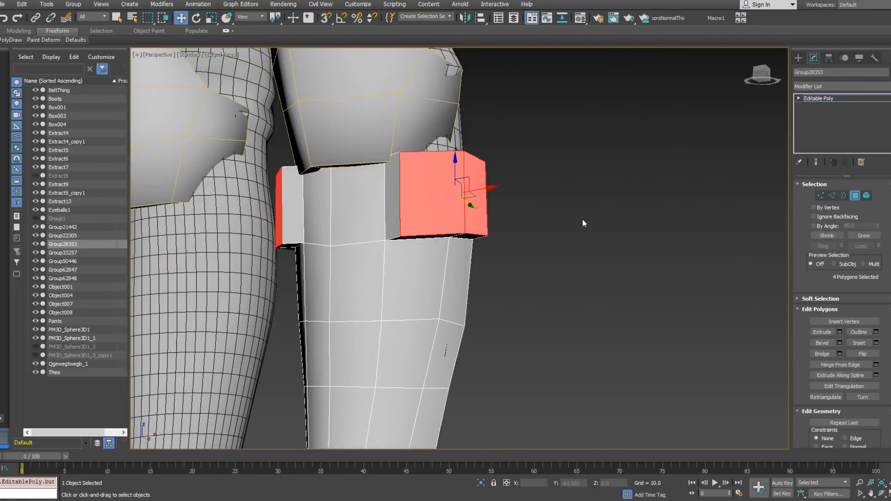
# Try to taper the extruded side blocks by target-welding their front corner vertices onto the shin guard surface.
pyautogui.click(821, 195)
pyautogui.keyDown('alt'); pyautogui.moveTo(487, 186); pyautogui.dragTo(456, 176, button='middle'); pyautogui.keyUp('alt')
pyautogui.rightClick(423, 175)
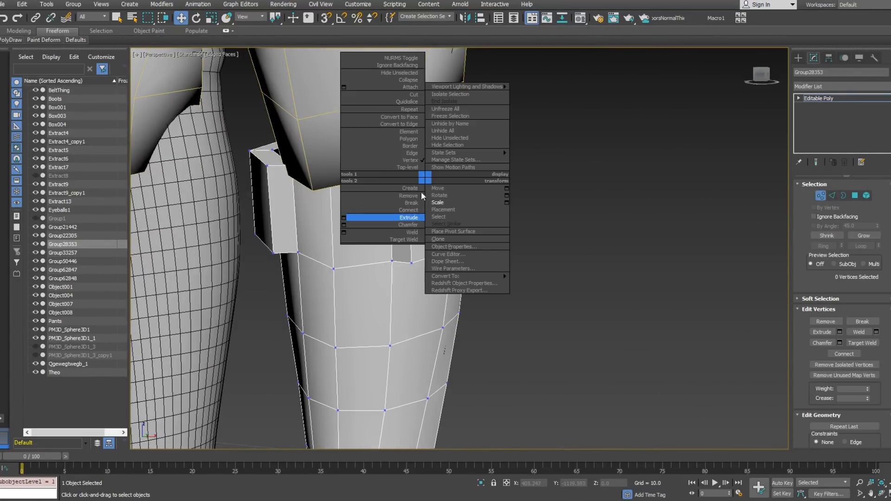
pyautogui.click(394, 239)
pyautogui.click(389, 166)
pyautogui.keyDown('alt'); pyautogui.moveTo(362, 175); pyautogui.dragTo(288, 202, button='middle'); pyautogui.keyUp('alt')
pyautogui.click(329, 173)
pyautogui.scroll(-4, 288, 202)
pyautogui.keyDown('alt'); pyautogui.moveTo(409, 174); pyautogui.dragTo(396, 205, button='middle'); pyautogui.keyUp('alt')
pyautogui.press('w')
pyautogui.click(855, 196)
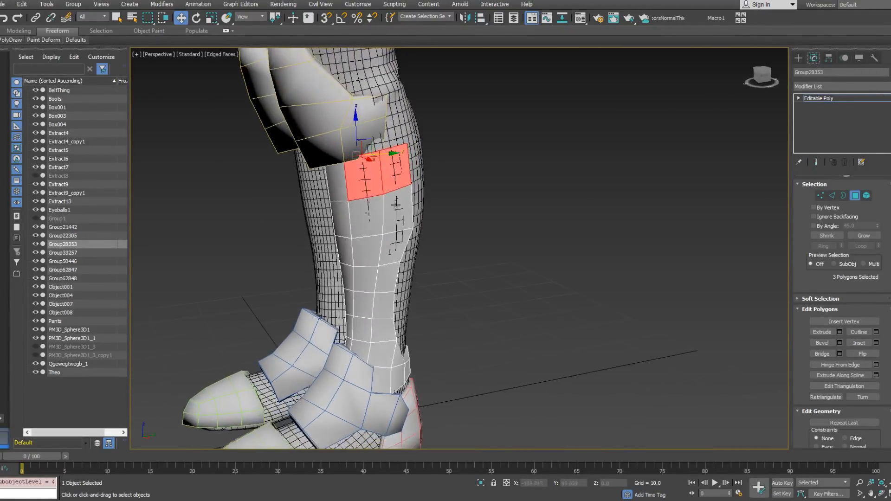
# Connect two opposite corner vertices of the rear side polygon in the second row with a diagonal edge.
pyautogui.click(821, 195)
pyautogui.click(410, 184)
pyautogui.moveTo(383, 221)
pyautogui.keyDown('alt'); pyautogui.mouseDown(button='middle')
pyautogui.moveTo(398, 207)
pyautogui.moveTo(388, 204)
pyautogui.mouseUp(button='middle'); pyautogui.keyUp('alt')
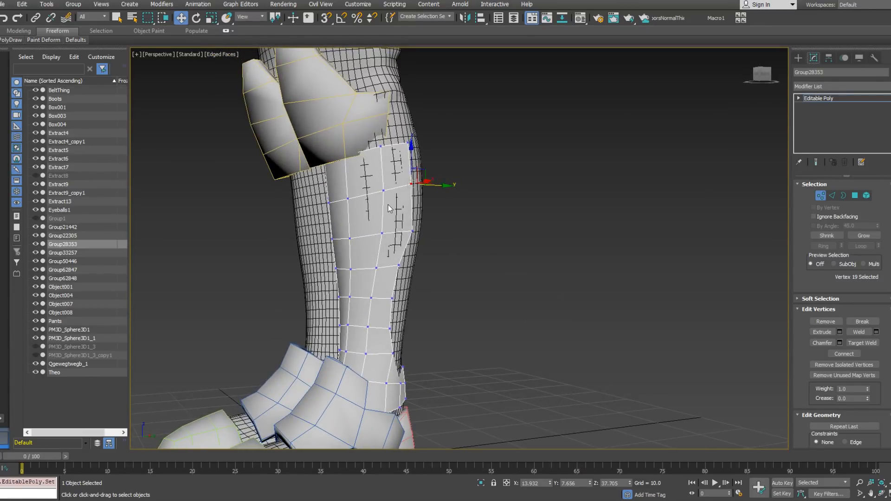
pyautogui.click(832, 196)
pyautogui.click(821, 195)
pyautogui.click(381, 233)
pyautogui.keyDown('ctrl'); pyautogui.click(412, 184); pyautogui.keyUp('ctrl')
pyautogui.rightClick(413, 183)
pyautogui.click(406, 216)
pyautogui.keyDown('alt'); pyautogui.moveTo(482, 215); pyautogui.dragTo(441, 214, button='middle'); pyautogui.keyUp('alt')
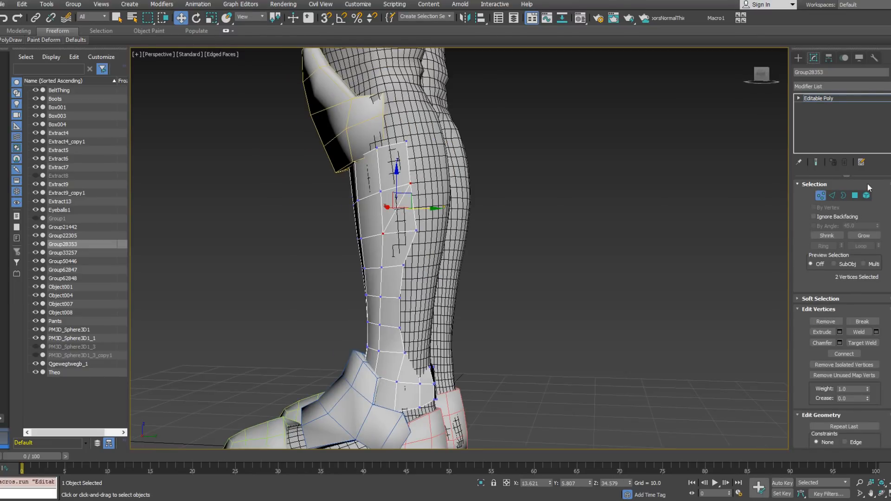
# Insert a vertex midway along the new diagonal edge and move it slightly to bend the line.
pyautogui.click(843, 196)
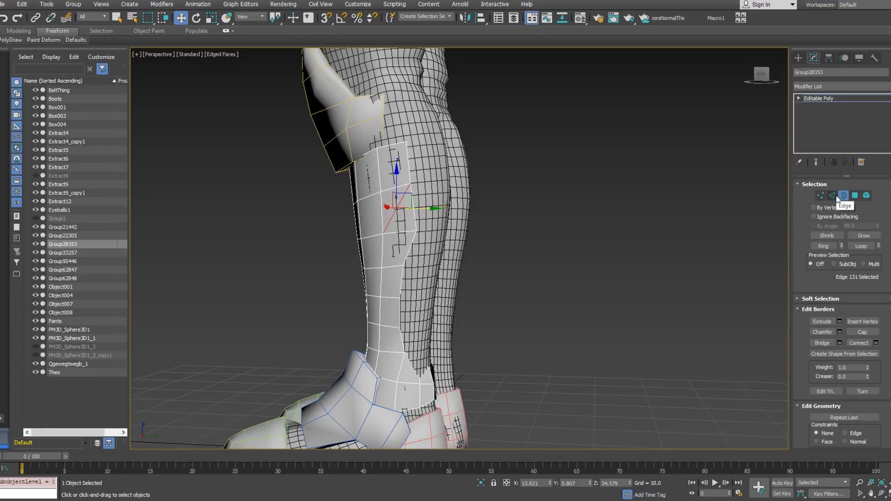
pyautogui.click(832, 196)
pyautogui.keyDown('alt'); pyautogui.moveTo(436, 242); pyautogui.dragTo(458, 243, button='middle'); pyautogui.keyUp('alt')
pyautogui.rightClick(405, 224)
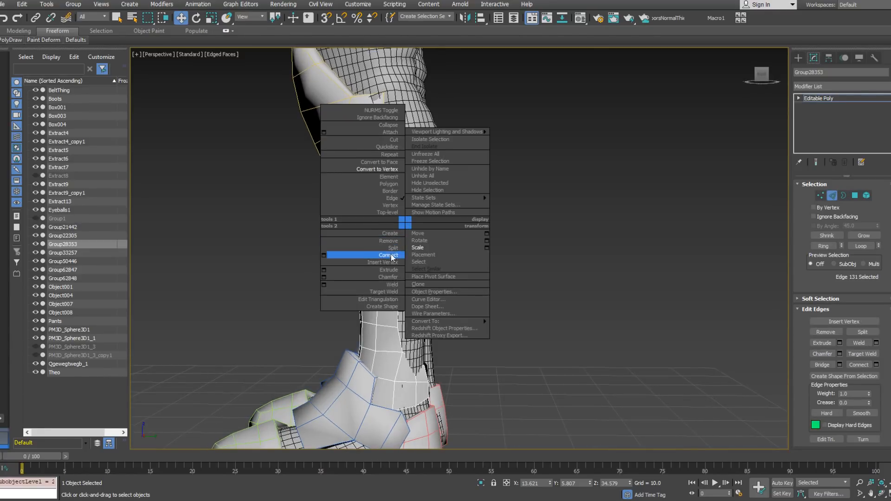
pyautogui.click(382, 262)
pyautogui.click(396, 207)
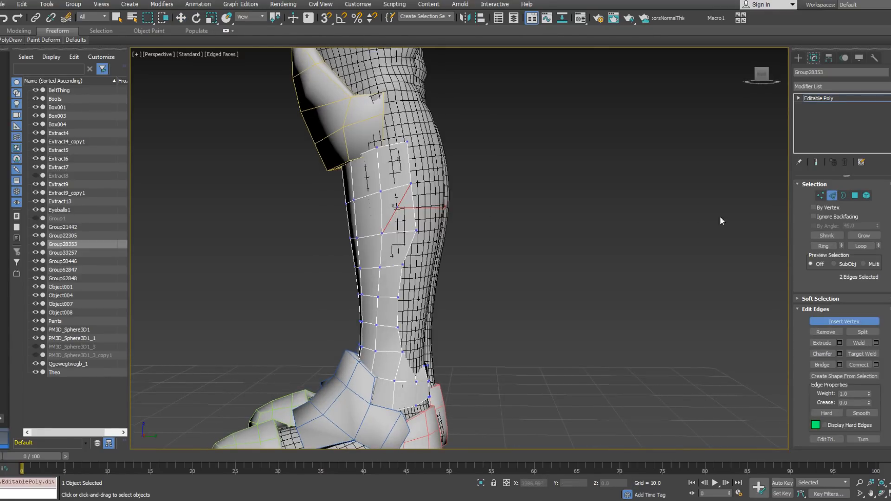
pyautogui.click(821, 195)
pyautogui.press('w')
pyautogui.click(396, 207)
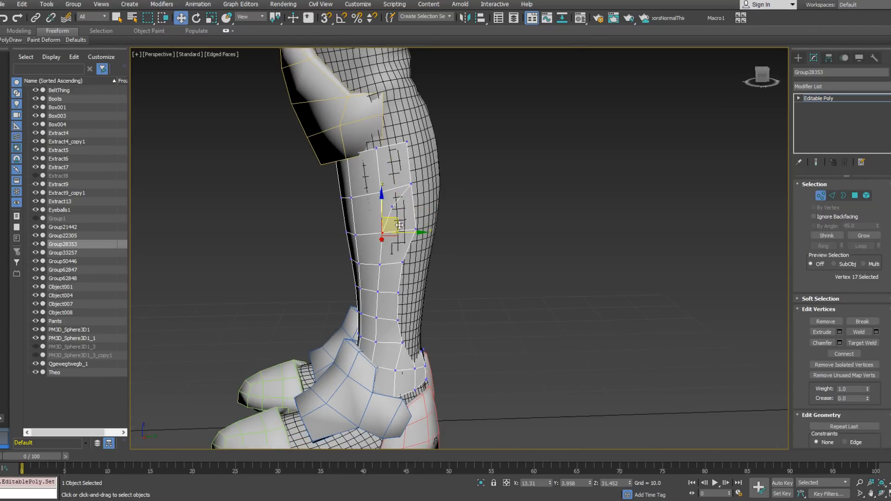
pyautogui.moveTo(396, 222); pyautogui.dragTo(396, 224)
pyautogui.moveTo(397, 224)
pyautogui.keyDown('alt'); pyautogui.mouseDown(button='middle')
pyautogui.moveTo(367, 238)
pyautogui.moveTo(413, 223)
pyautogui.mouseUp(button='middle'); pyautogui.keyUp('alt')
pyautogui.click(831, 196)
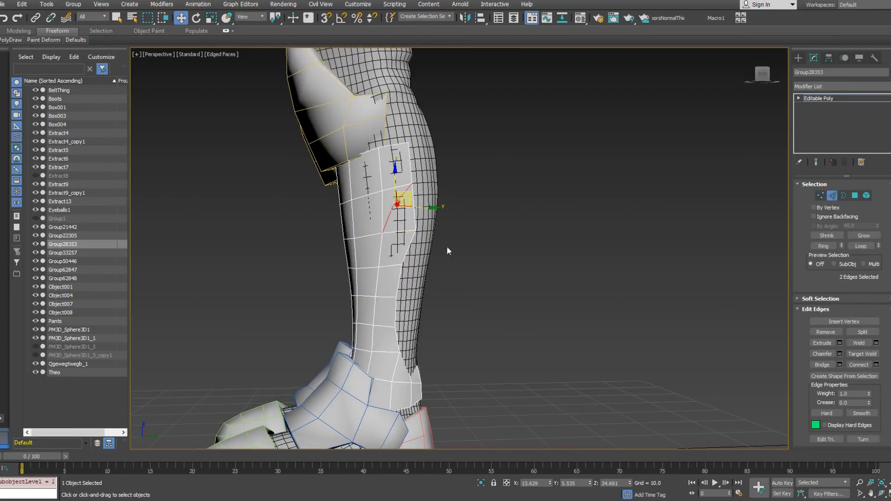
pyautogui.rightClick(409, 245)
pyautogui.click(387, 264)
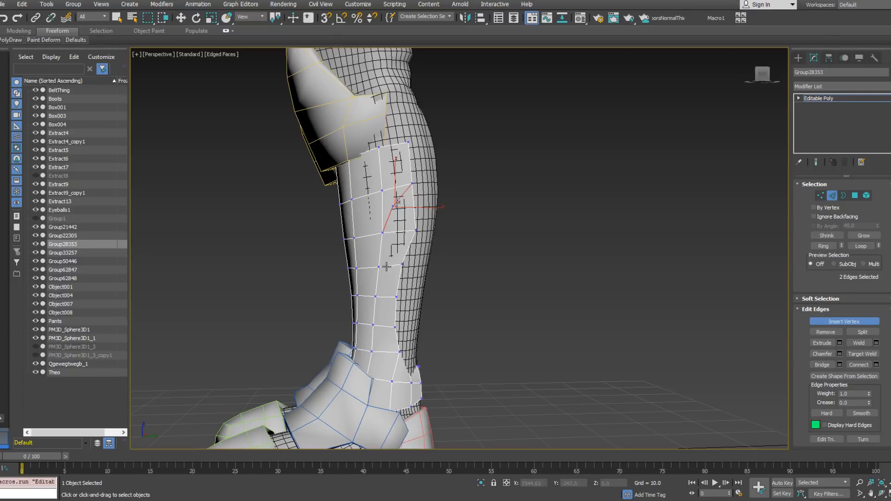
pyautogui.rightClick(485, 252)
# Cut new edges from the diagonal's lower end down through the next three rows to the shin guard's rear edge, and return to vertex editing.
pyautogui.rightClick(485, 242)
pyautogui.click(471, 161)
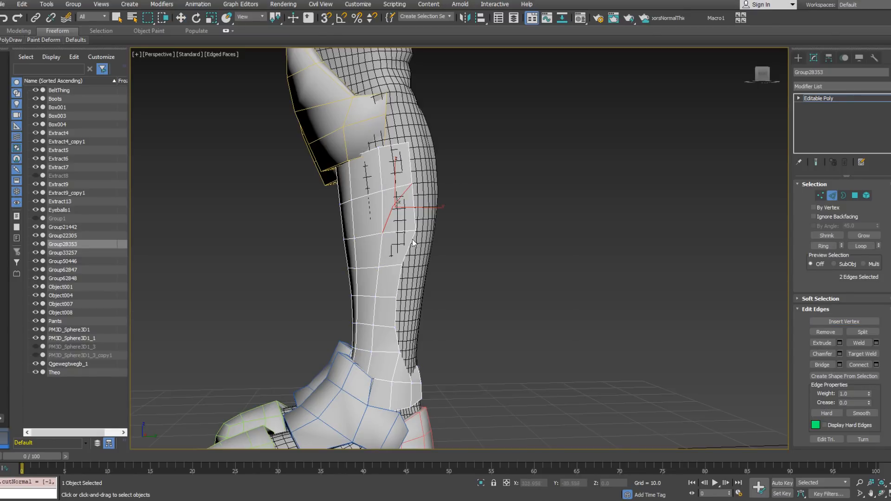
pyautogui.click(382, 232)
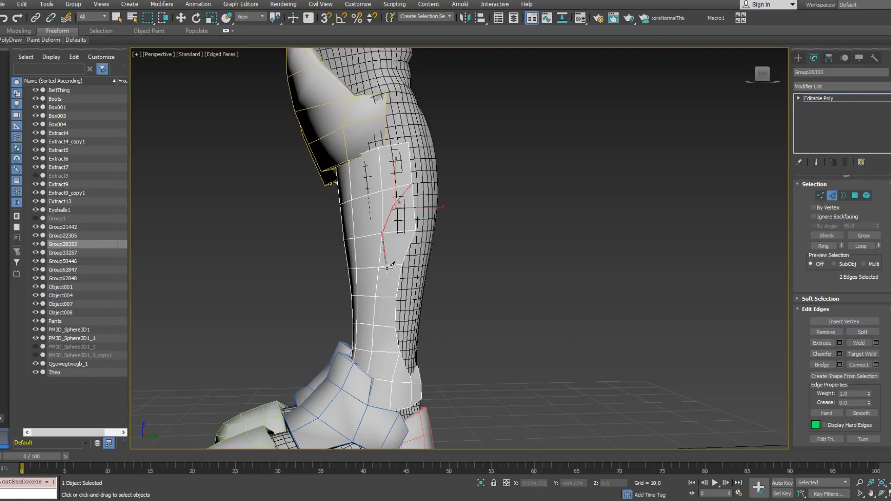
pyautogui.click(387, 268)
pyautogui.click(397, 284)
pyautogui.rightClick(411, 312)
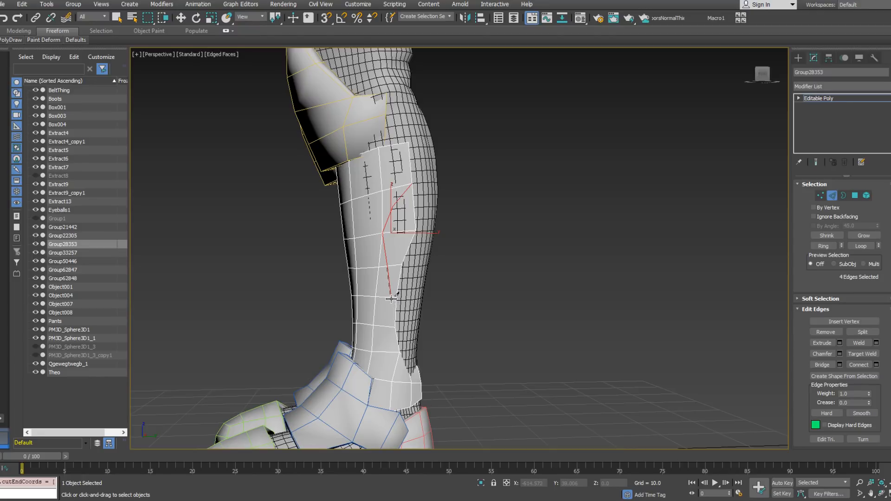
pyautogui.scroll(3, 391, 298)
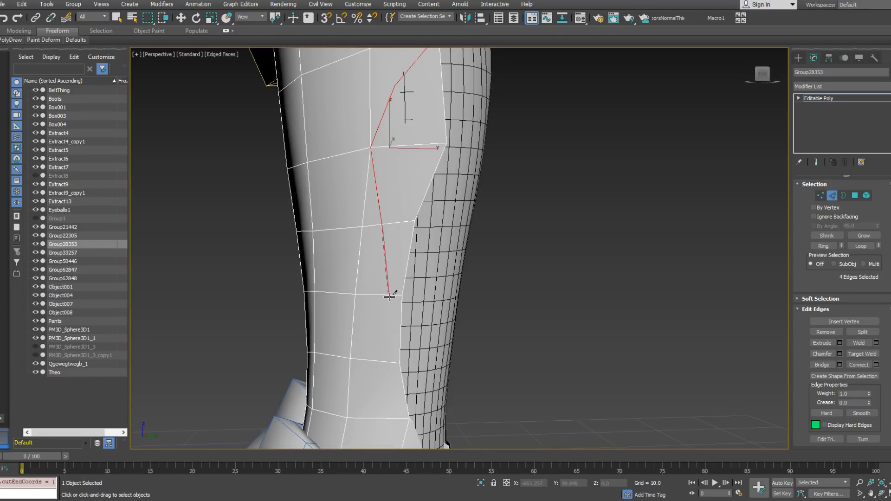
pyautogui.click(392, 299)
pyautogui.rightClick(471, 311)
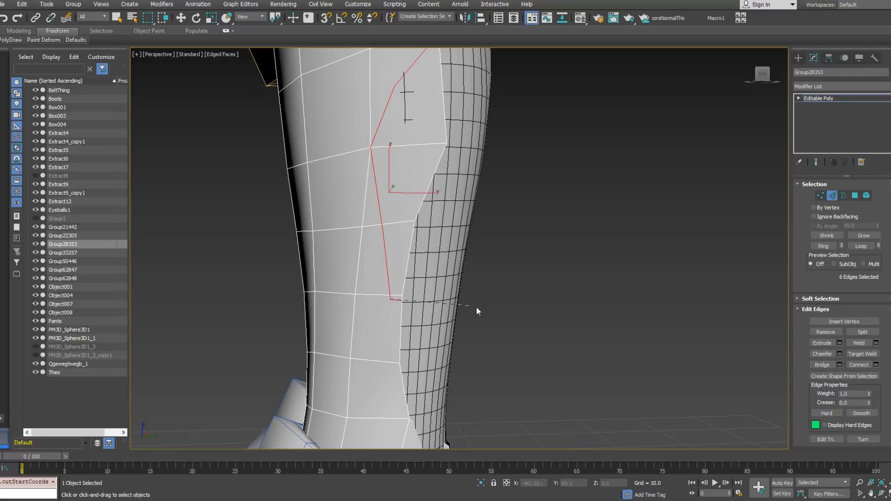
pyautogui.click(401, 364)
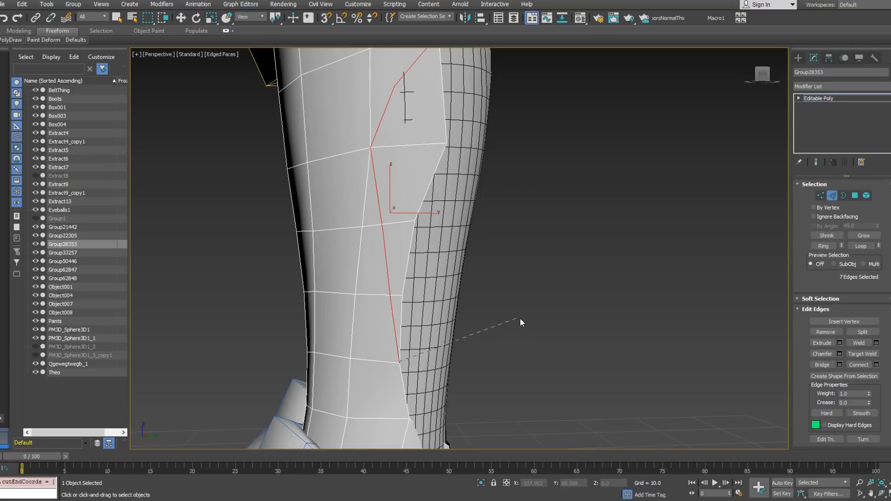
pyautogui.click(821, 195)
pyautogui.press('w')
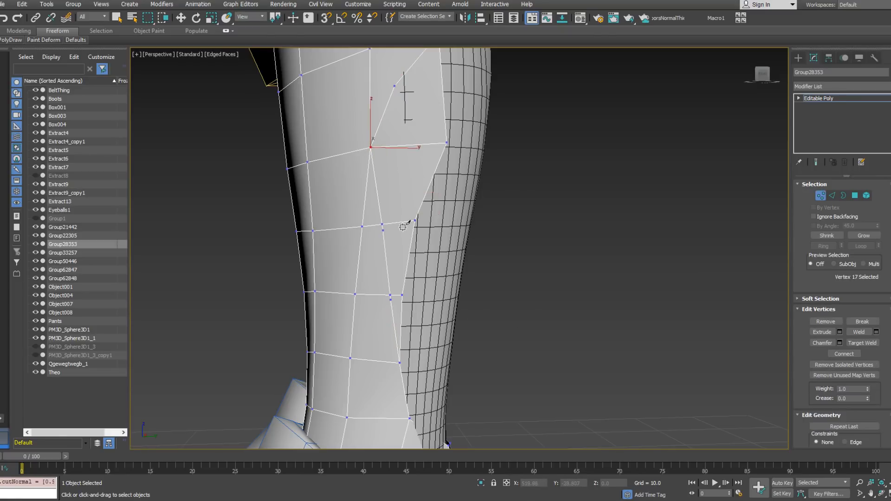
# Target-weld the stray duplicate vertices on the shin guard's outer side onto the neighbouring vertices of the new cut.
pyautogui.rightClick(413, 249)
pyautogui.click(391, 313)
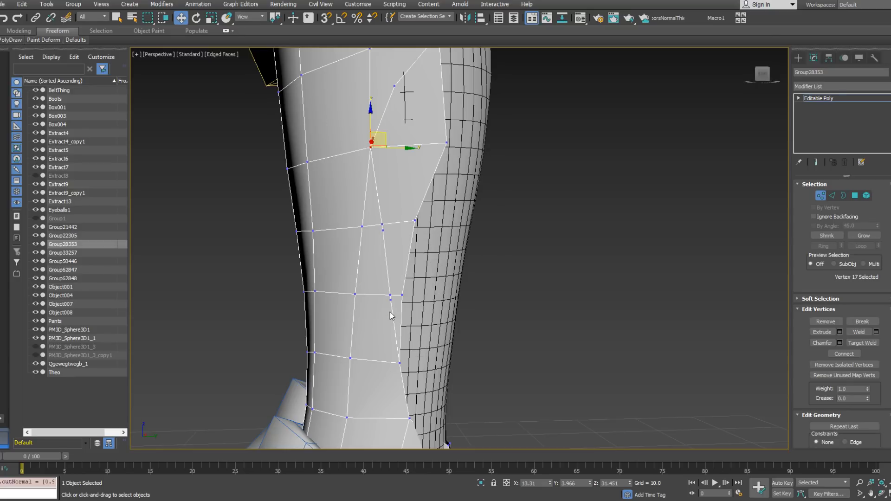
pyautogui.click(390, 300)
pyautogui.rightClick(392, 300)
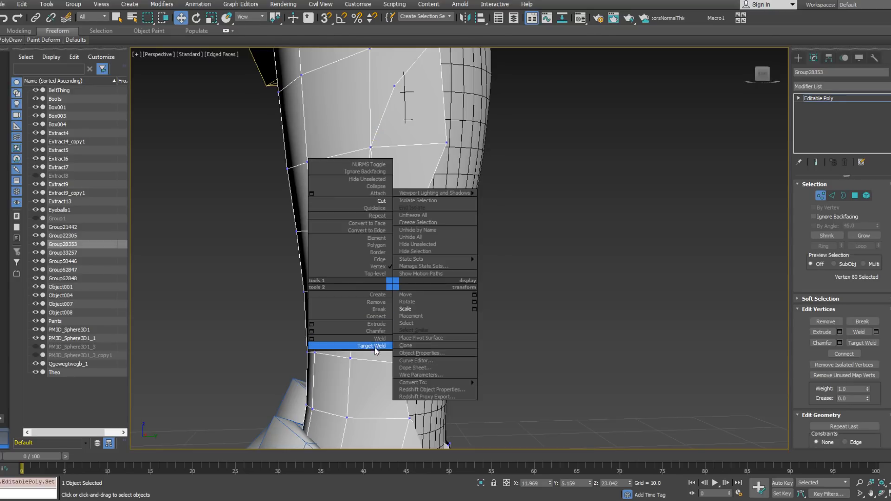
pyautogui.click(377, 343)
pyautogui.click(390, 295)
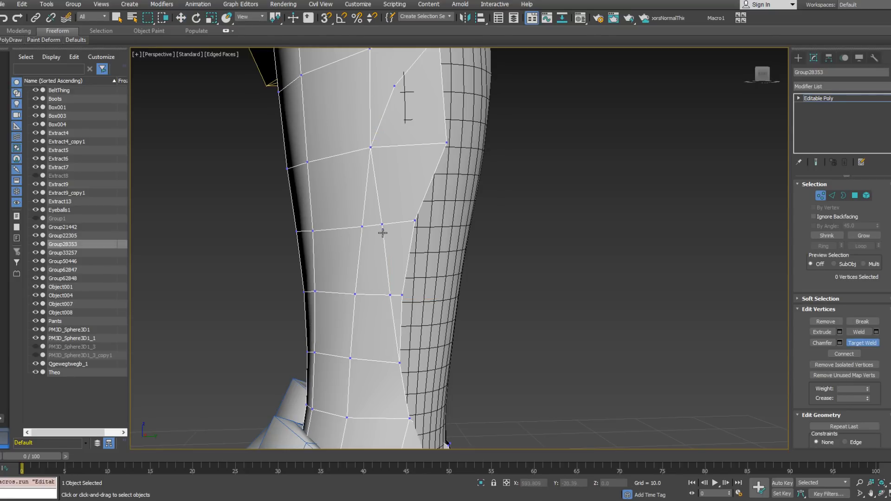
# Nudge the two welded cut vertices on the shin guard's outer side to even out the new edge line.
pyautogui.press('w')
pyautogui.click(384, 224)
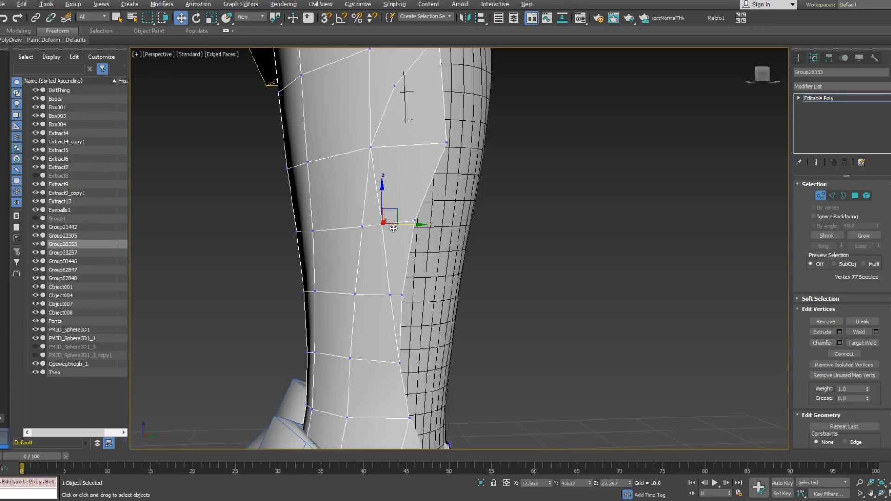
pyautogui.keyDown('alt'); pyautogui.moveTo(384, 224); pyautogui.dragTo(411, 235, button='middle'); pyautogui.keyUp('alt')
pyautogui.moveTo(408, 226); pyautogui.dragTo(408, 227)
pyautogui.click(394, 287)
pyautogui.moveTo(419, 288); pyautogui.dragTo(415, 289)
pyautogui.keyDown('alt'); pyautogui.moveTo(415, 290); pyautogui.dragTo(430, 237, button='middle'); pyautogui.keyUp('alt')
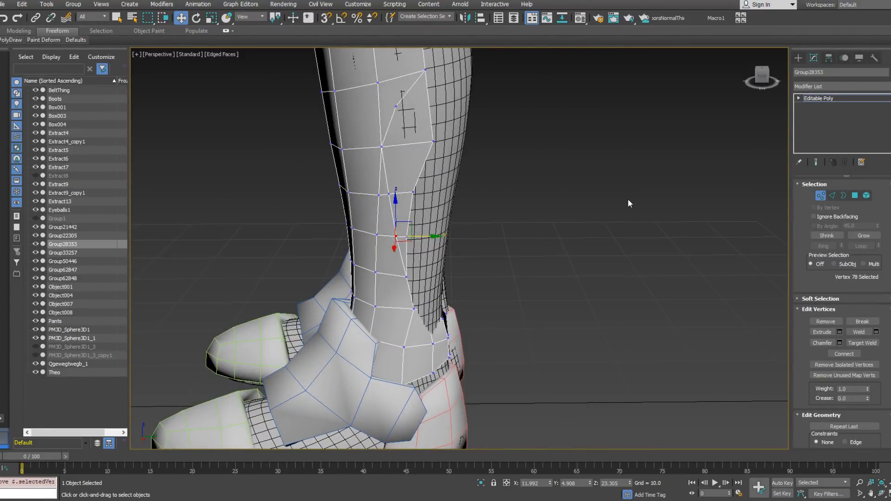
# Delete the three outermost vertices along the shin guard's outer side, beyond the new cut line.
pyautogui.click(406, 239)
pyautogui.keyDown('ctrl'); pyautogui.click(413, 192); pyautogui.keyUp('ctrl')
pyautogui.keyDown('ctrl'); pyautogui.click(434, 142); pyautogui.keyUp('ctrl')
pyautogui.keyDown('alt'); pyautogui.moveTo(436, 142); pyautogui.dragTo(458, 134, button='middle'); pyautogui.keyUp('alt')
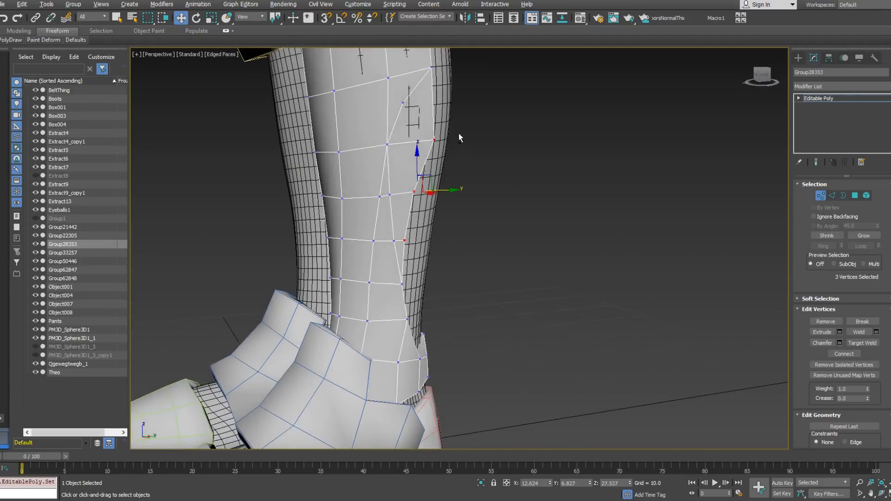
pyautogui.scroll(-5, 459, 134)
pyautogui.press('Delete')
# Connect two vertices near the upper notch on the shin guard's outer side with an edge.
pyautogui.moveTo(443, 178); pyautogui.dragTo(490, 205, button='middle')
pyautogui.scroll(4, 441, 221)
pyautogui.click(423, 211)
pyautogui.keyDown('ctrl'); pyautogui.click(406, 187); pyautogui.keyUp('ctrl')
pyautogui.rightClick(435, 195)
pyautogui.click(427, 225)
pyautogui.scroll(3, 406, 213)
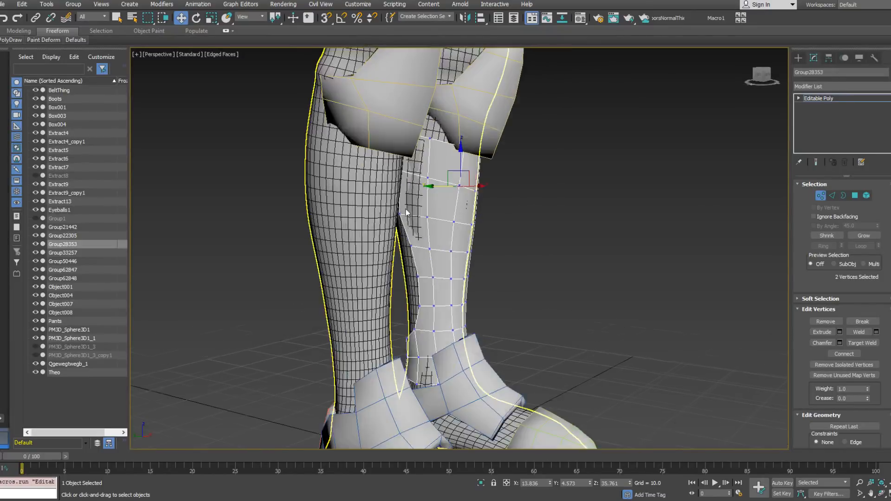
# Connect two opposite vertices diagonally across the upper quad on the shin guard's inner side.
pyautogui.click(833, 195)
pyautogui.keyDown('alt'); pyautogui.moveTo(405, 188); pyautogui.dragTo(406, 181, button='middle'); pyautogui.keyUp('alt')
pyautogui.rightClick(405, 182)
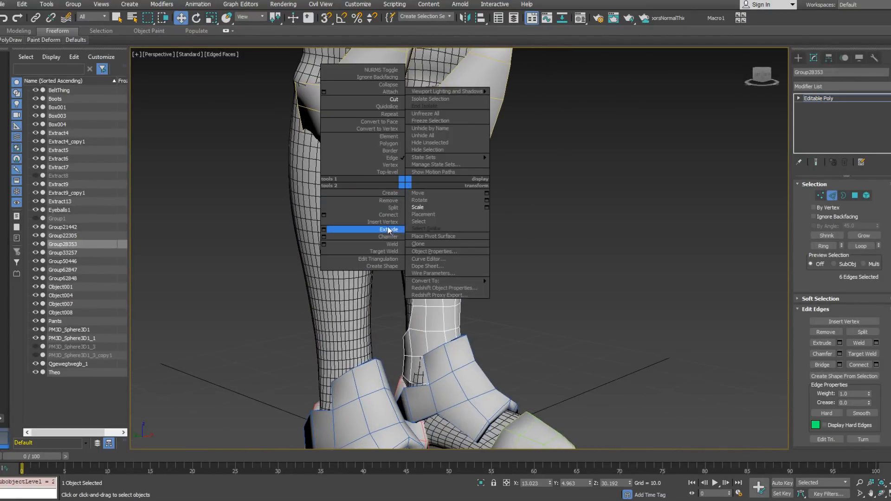
pyautogui.click(820, 195)
pyautogui.click(819, 195)
pyautogui.click(392, 172)
pyautogui.keyDown('ctrl'); pyautogui.click(417, 218); pyautogui.keyUp('ctrl')
pyautogui.rightClick(436, 208)
pyautogui.click(425, 240)
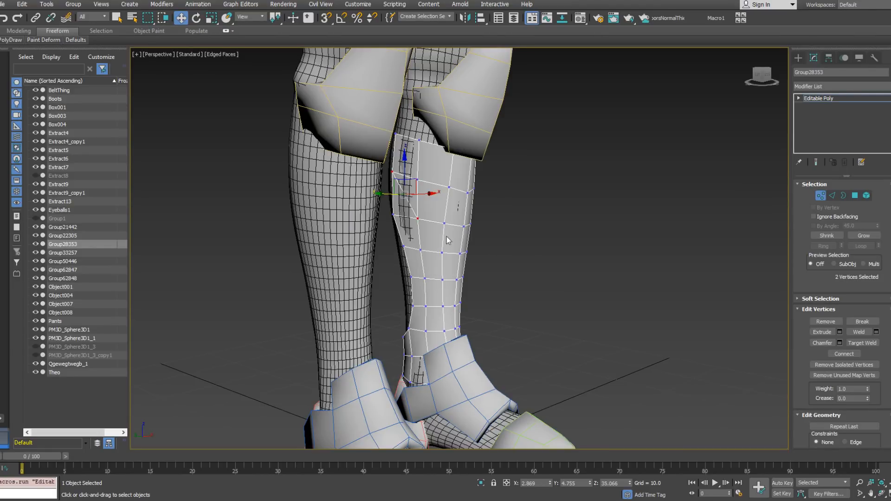
# Insert a vertex on the inner side's new diagonal edge and shift it outward along the calf.
pyautogui.click(833, 195)
pyautogui.rightClick(549, 201)
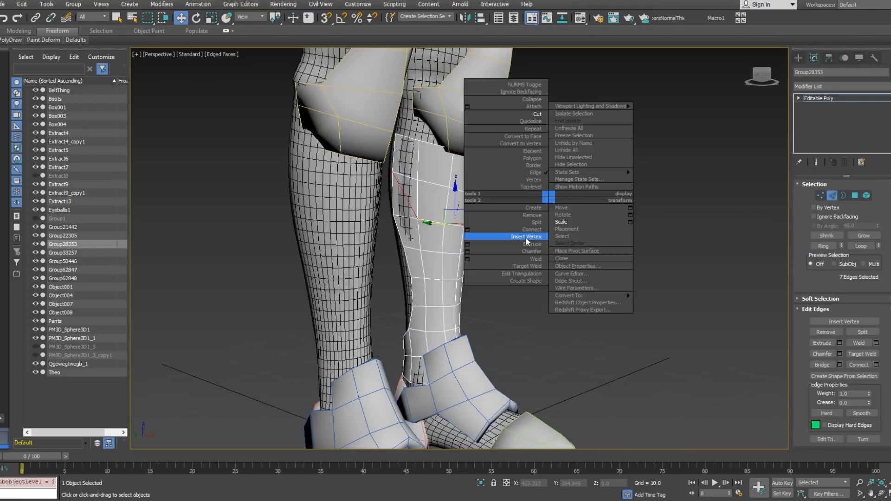
pyautogui.click(507, 233)
pyautogui.click(416, 198)
pyautogui.press('w')
pyautogui.rightClick(412, 204)
pyautogui.click(411, 196)
pyautogui.click(821, 196)
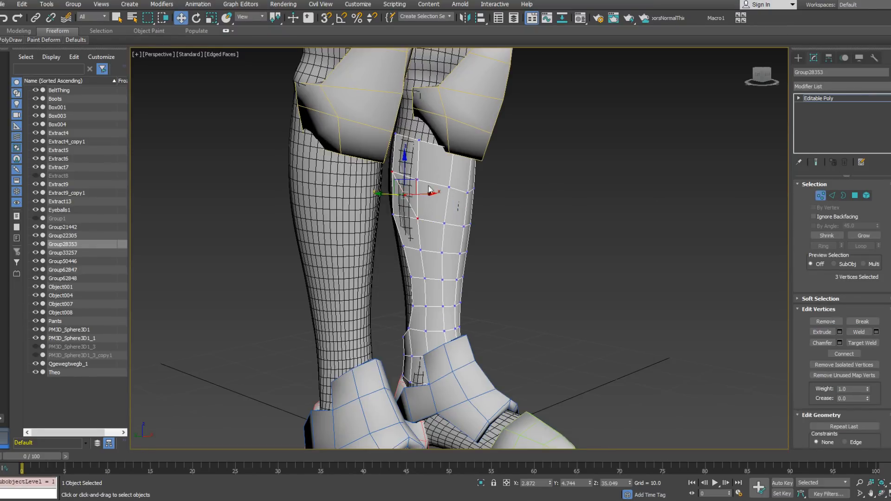
pyautogui.click(402, 193)
pyautogui.moveTo(395, 185); pyautogui.dragTo(398, 180)
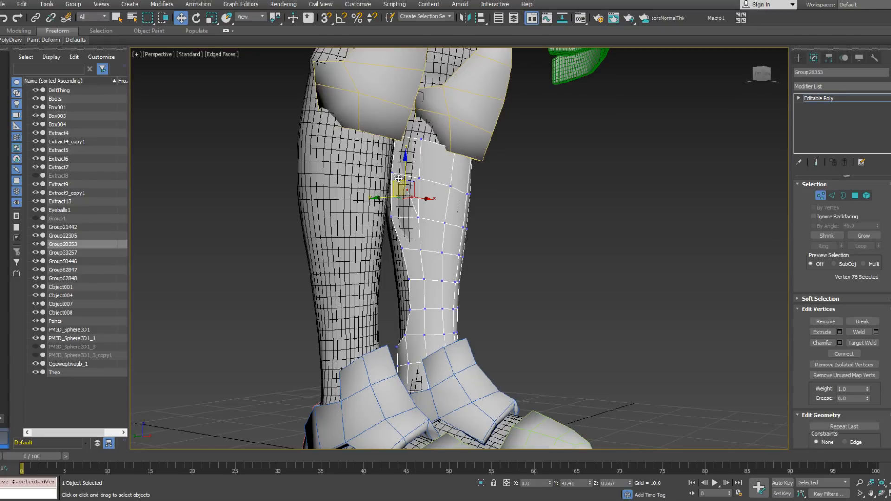
# Connect the inserted inner-side vertex to the adjacent upper corner vertex of the quad.
pyautogui.click(419, 179)
pyautogui.rightClick(447, 182)
pyautogui.click(442, 213)
# Reposition the inserted inner-side vertex so it follows the curve of the leg.
pyautogui.keyDown('alt'); pyautogui.moveTo(442, 213); pyautogui.dragTo(393, 195, button='middle'); pyautogui.keyUp('alt')
pyautogui.click(411, 191)
pyautogui.moveTo(432, 192); pyautogui.dragTo(429, 191)
pyautogui.keyDown('alt'); pyautogui.moveTo(430, 192); pyautogui.dragTo(478, 208, button='middle'); pyautogui.keyUp('alt')
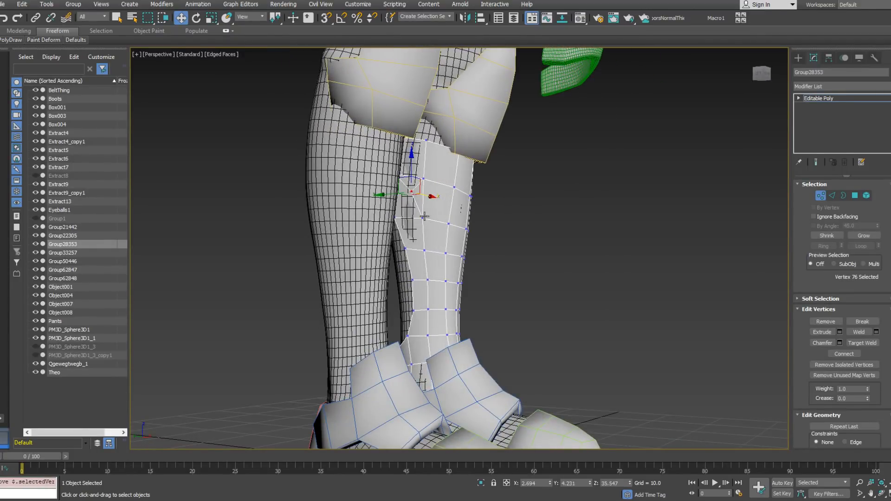
pyautogui.click(411, 191)
pyautogui.keyDown('alt'); pyautogui.moveTo(397, 209); pyautogui.dragTo(395, 201, button='middle'); pyautogui.keyUp('alt')
pyautogui.moveTo(394, 194); pyautogui.dragTo(392, 193)
pyautogui.keyDown('alt'); pyautogui.moveTo(392, 194); pyautogui.dragTo(461, 199, button='middle'); pyautogui.keyUp('alt')
# Cut a new edge line down the inner side from the inserted vertex to the lower boundary vertex.
pyautogui.press('2')
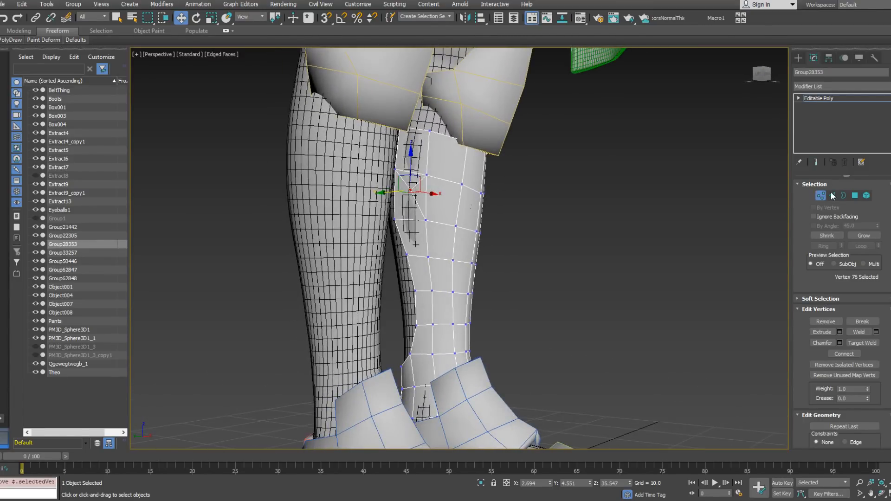
pyautogui.rightClick(440, 226)
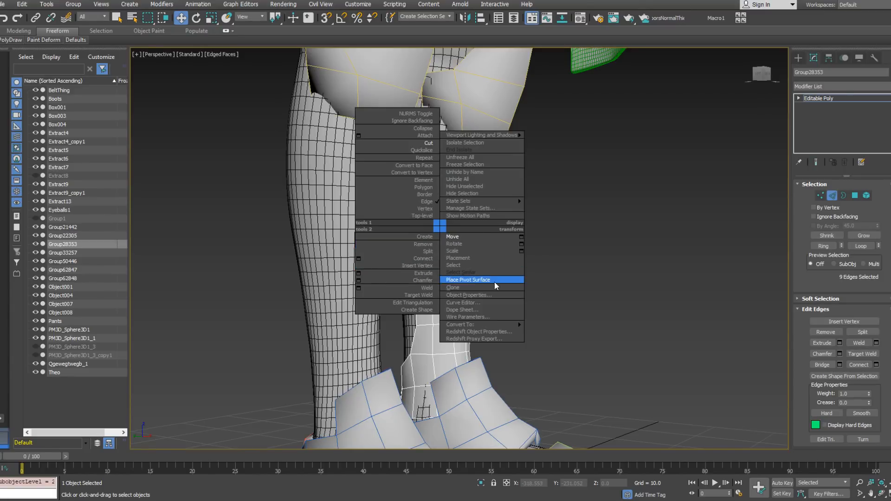
pyautogui.click(821, 196)
pyautogui.rightClick(529, 207)
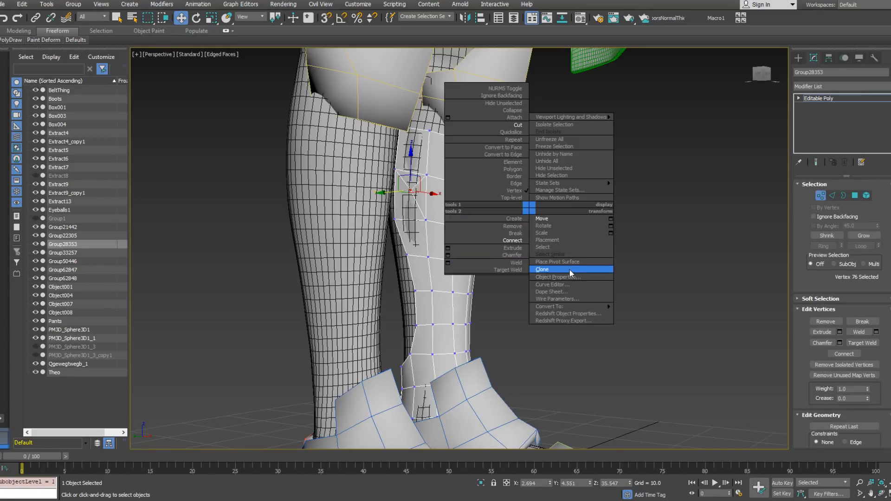
pyautogui.click(516, 124)
pyautogui.click(414, 220)
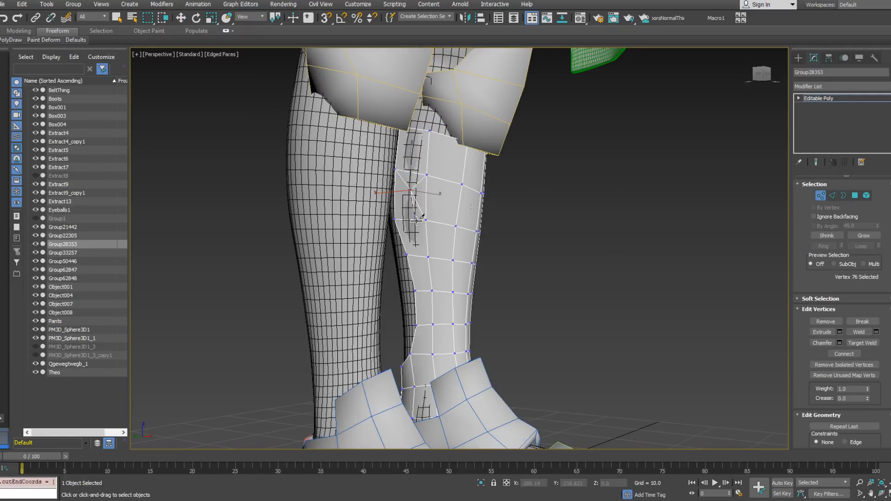
pyautogui.click(417, 257)
pyautogui.click(415, 289)
pyautogui.click(425, 293)
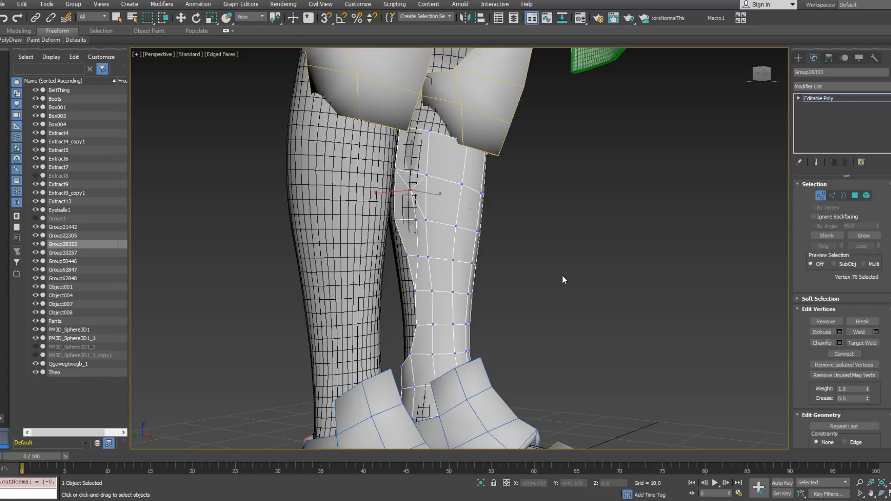
# Shift the boundary vertex at the end of the inner-side cut, and delete the outer vertices beyond the cut line.
pyautogui.press('w')
pyautogui.click(416, 292)
pyautogui.keyDown('alt'); pyautogui.moveTo(415, 291); pyautogui.dragTo(394, 318, button='middle'); pyautogui.keyUp('alt')
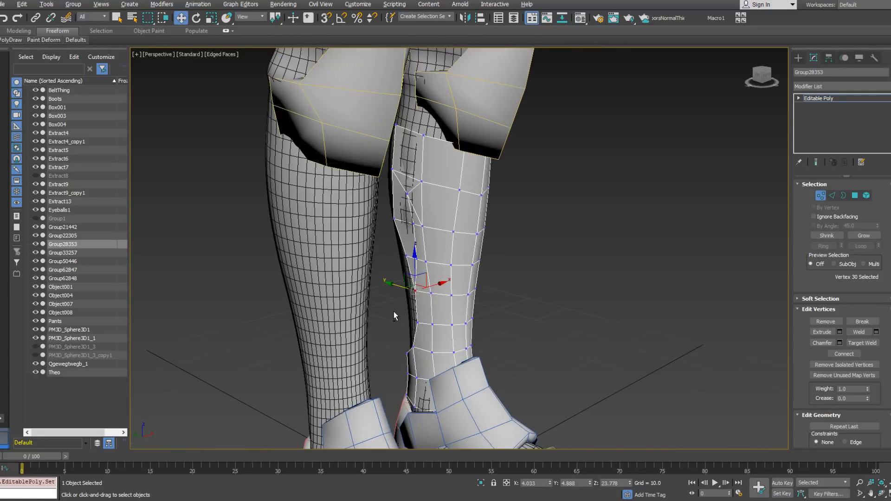
pyautogui.keyDown('alt'); pyautogui.moveTo(399, 287); pyautogui.dragTo(385, 253, button='middle'); pyautogui.keyUp('alt')
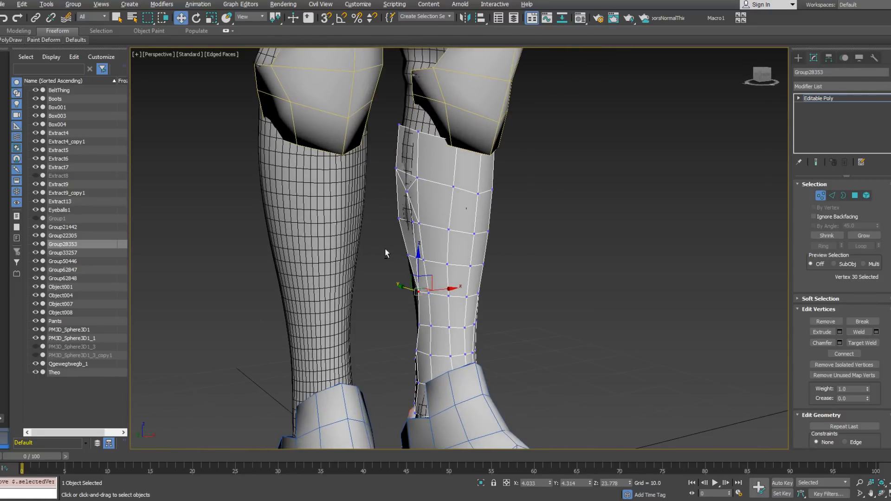
pyautogui.moveTo(402, 232); pyautogui.dragTo(409, 217)
pyautogui.press('Delete')
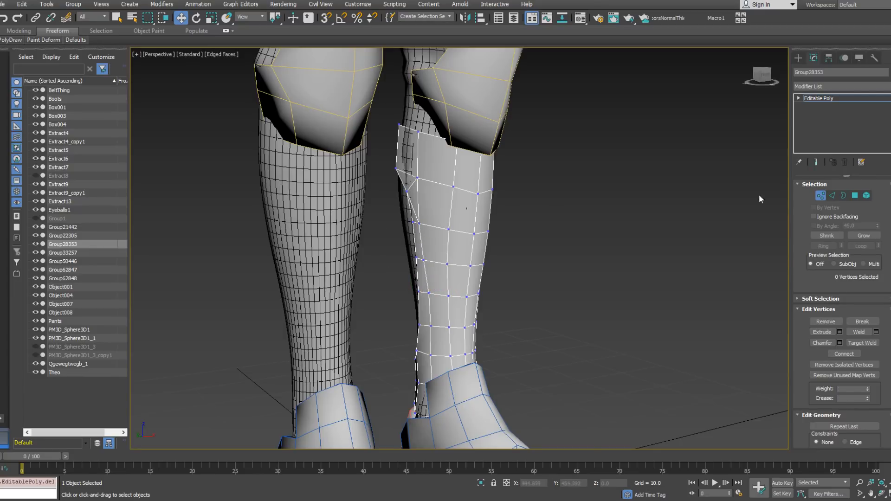
# Insert a vertex on the outer side's horizontal edge just below the upper notch, near the boundary.
pyautogui.click(832, 196)
pyautogui.click(428, 233)
pyautogui.click(418, 215)
pyautogui.keyDown('alt'); pyautogui.moveTo(419, 214); pyautogui.dragTo(341, 204, button='middle'); pyautogui.keyUp('alt')
pyautogui.rightClick(514, 231)
pyautogui.click(483, 261)
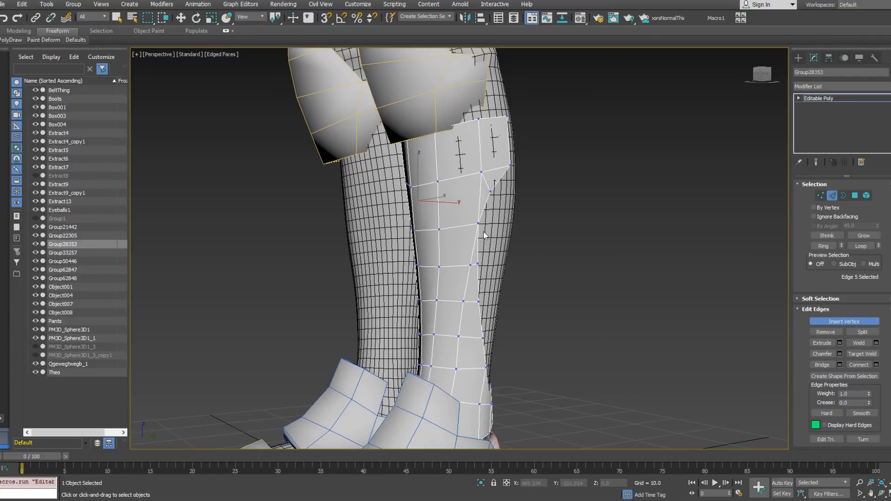
pyautogui.click(471, 225)
pyautogui.press('w')
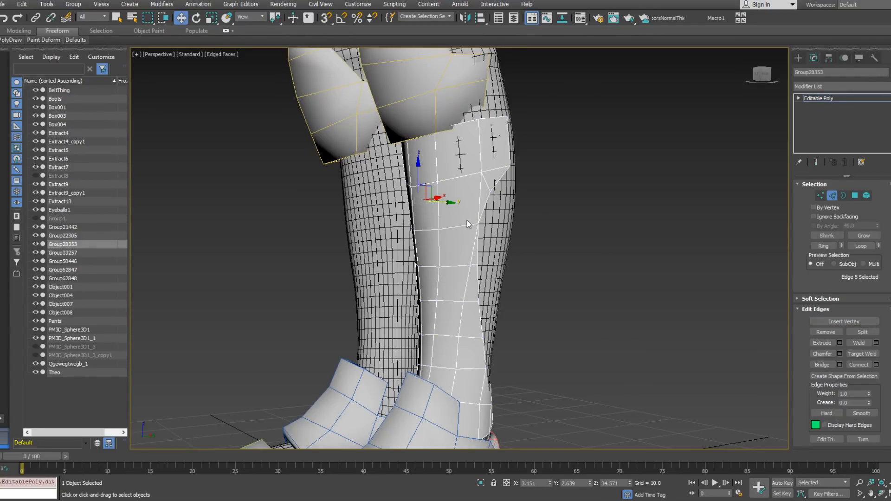
# Adjust the inserted outer-side vertex and connect it to the vertices directly above and below it.
pyautogui.click(829, 199)
pyautogui.press('1')
pyautogui.keyDown('alt'); pyautogui.moveTo(547, 207); pyautogui.dragTo(505, 265, button='middle'); pyautogui.keyUp('alt')
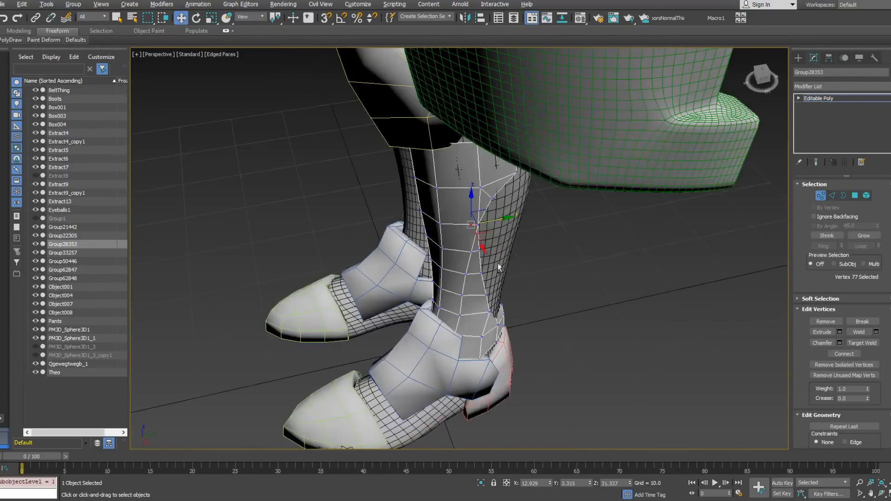
pyautogui.click(472, 226)
pyautogui.moveTo(488, 231); pyautogui.dragTo(481, 232)
pyautogui.keyDown('ctrl'); pyautogui.click(481, 188); pyautogui.keyUp('ctrl')
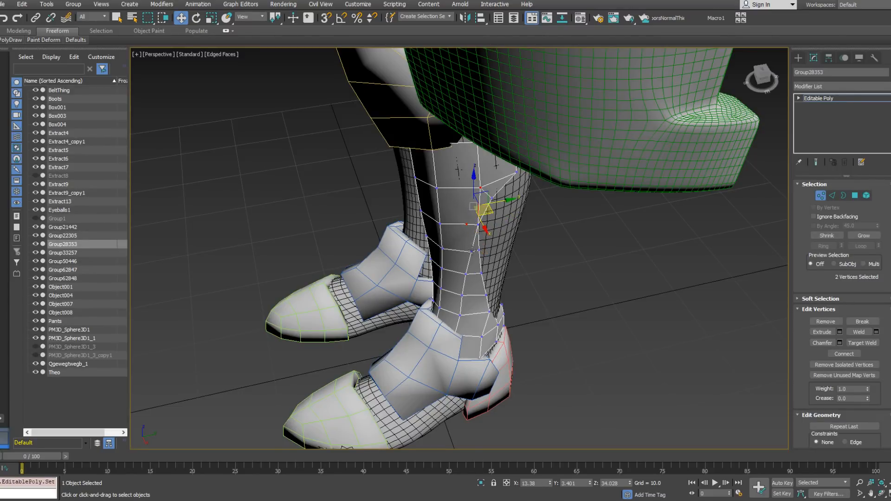
pyautogui.keyDown('ctrl'); pyautogui.click(472, 252); pyautogui.keyUp('ctrl')
pyautogui.rightClick(513, 253)
pyautogui.click(499, 285)
# Remove the two redundant edges beside the new vertical connection on the shin guard's outer side.
pyautogui.keyDown('alt'); pyautogui.moveTo(498, 285); pyautogui.dragTo(529, 213, button='middle'); pyautogui.keyUp('alt')
pyautogui.click(830, 195)
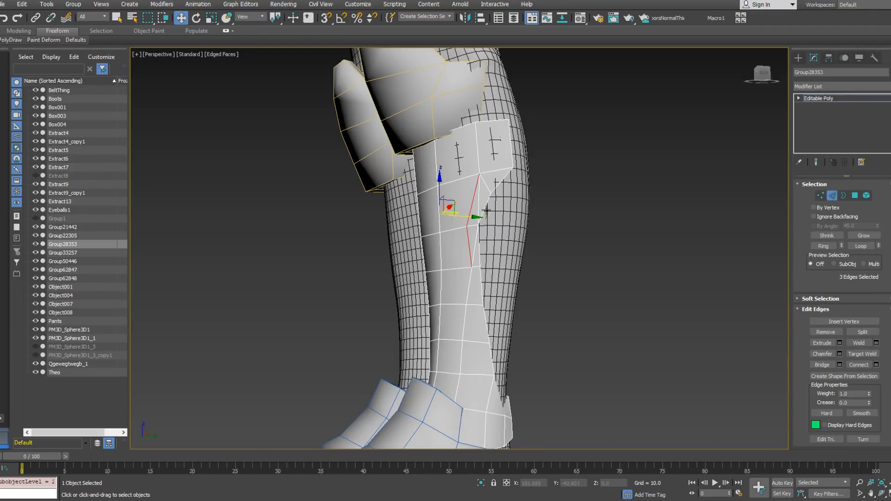
pyautogui.click(479, 206)
pyautogui.press('BackSpace')
pyautogui.click(475, 247)
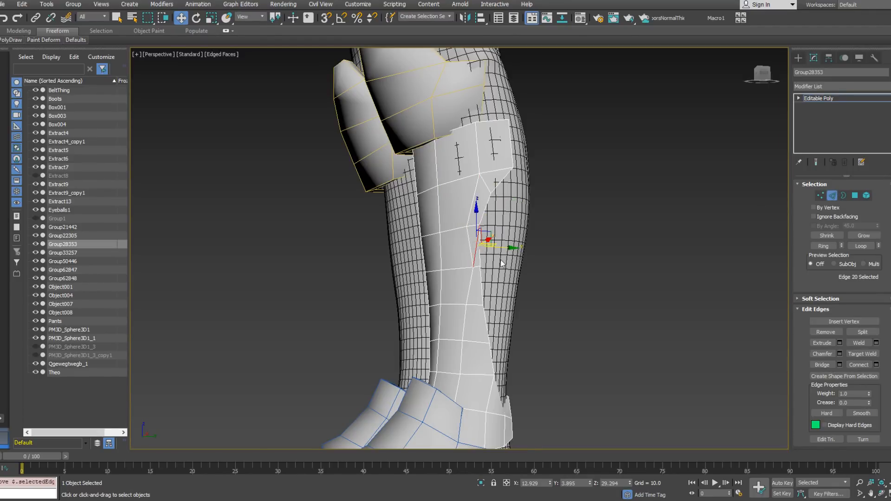
pyautogui.press('BackSpace')
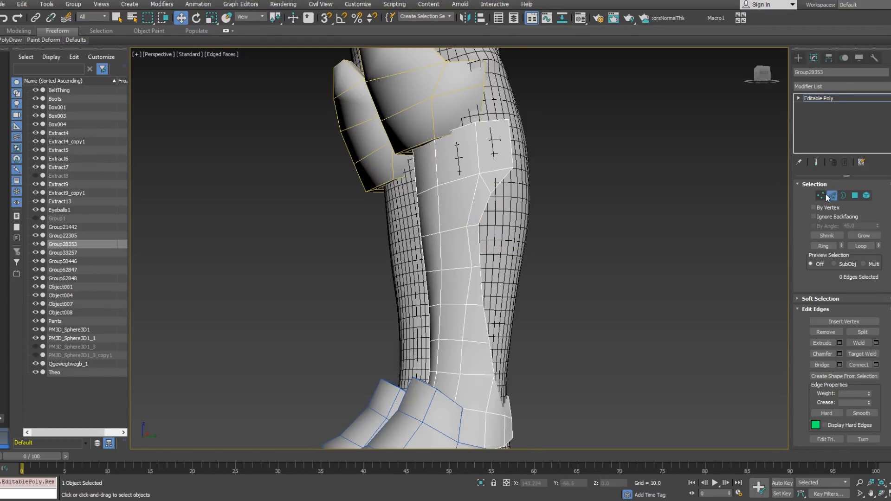
# Nudge the outer-side vertex below the removed edges to smooth the edge flow, and end vertex editing.
pyautogui.click(821, 195)
pyautogui.click(472, 267)
pyautogui.scroll(-2, 473, 269)
pyautogui.keyDown('alt'); pyautogui.moveTo(477, 269); pyautogui.dragTo(472, 287, button='middle'); pyautogui.keyUp('alt')
pyautogui.moveTo(483, 280); pyautogui.dragTo(480, 279)
pyautogui.keyDown('alt'); pyautogui.moveTo(481, 279); pyautogui.dragTo(701, 226, button='middle'); pyautogui.keyUp('alt')
pyautogui.click(823, 195)
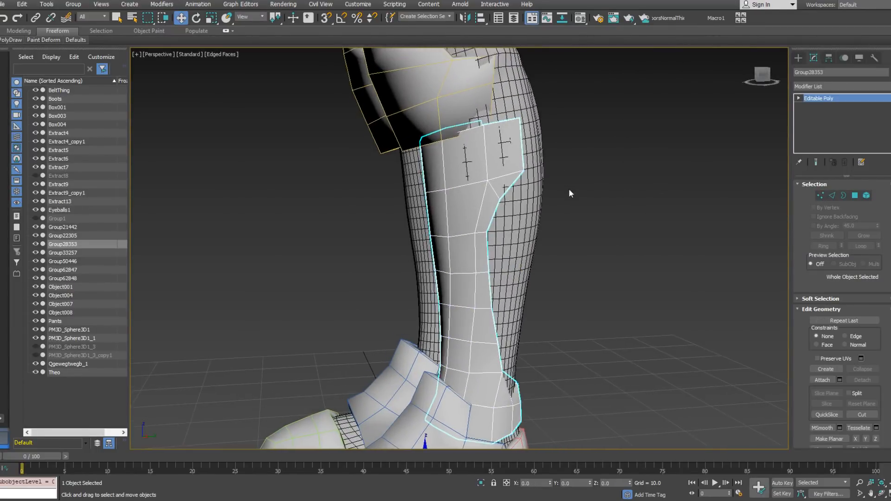
# Delete the shin guard's lower vertices that wrap around the back of the ankle.
pyautogui.scroll(-3, 571, 197)
pyautogui.keyDown('alt'); pyautogui.moveTo(571, 197); pyautogui.dragTo(524, 229, button='middle'); pyautogui.keyUp('alt')
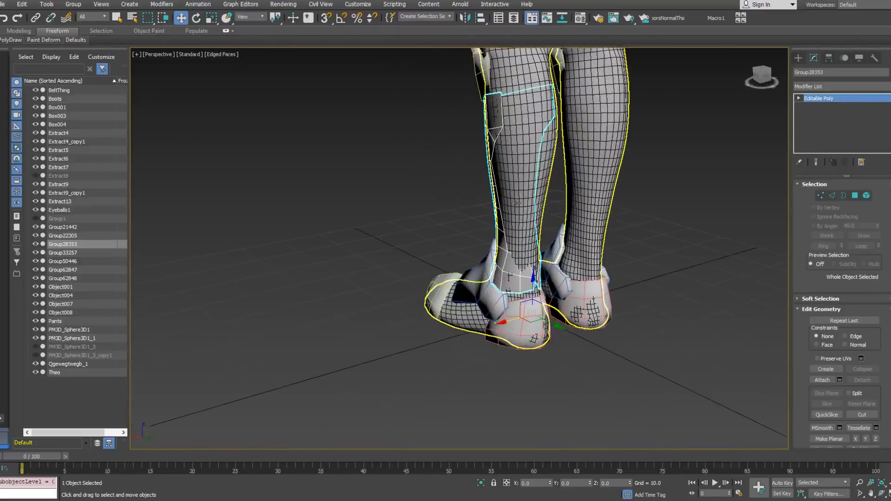
pyautogui.keyDown('alt'); pyautogui.moveTo(496, 262); pyautogui.dragTo(549, 241, button='middle'); pyautogui.keyUp('alt')
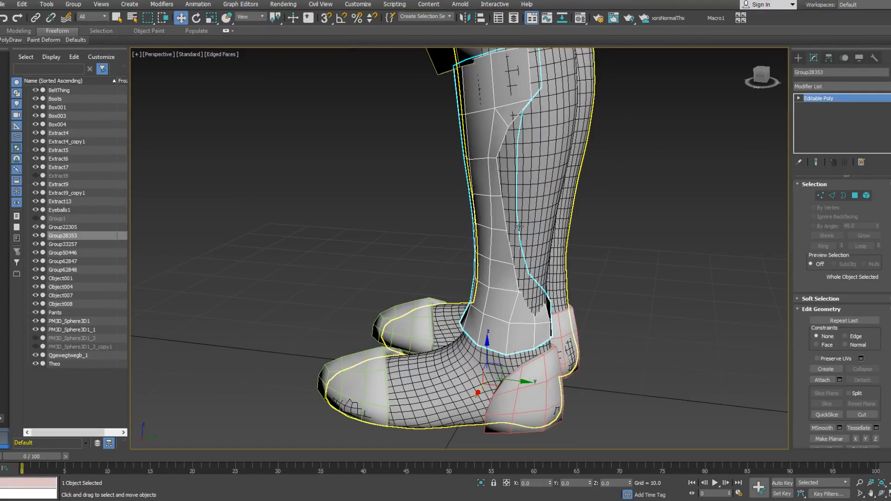
pyautogui.keyDown('alt'); pyautogui.moveTo(531, 289); pyautogui.dragTo(745, 233, button='middle'); pyautogui.keyUp('alt')
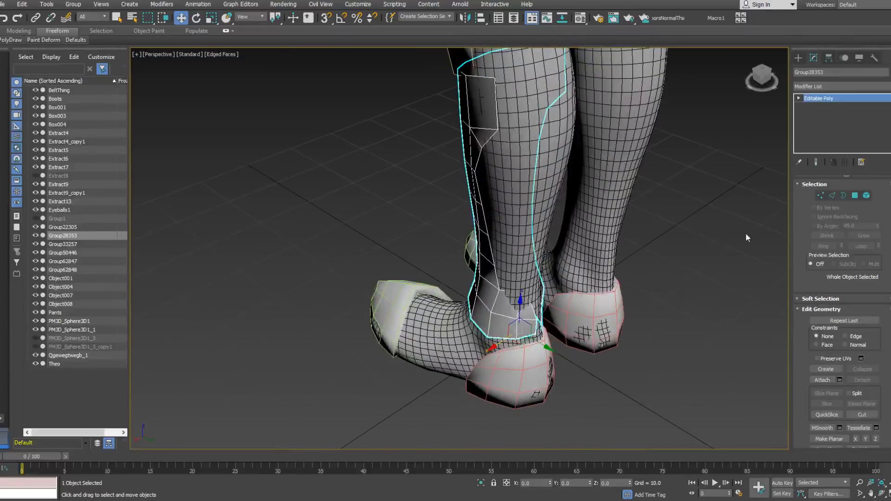
pyautogui.click(821, 196)
pyautogui.keyDown('alt'); pyautogui.moveTo(603, 301); pyautogui.dragTo(520, 352, button='middle'); pyautogui.keyUp('alt')
pyautogui.moveTo(514, 322); pyautogui.dragTo(523, 303)
pyautogui.press('Delete')
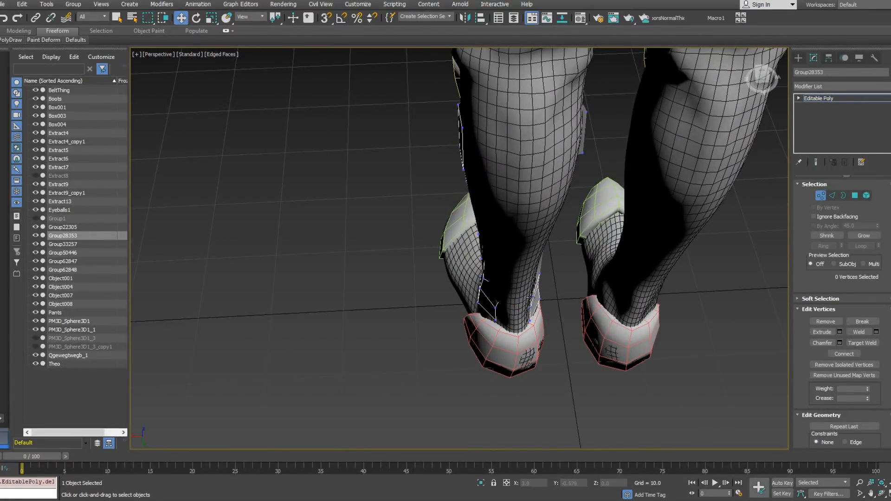
# Move the rear boundary vertex above the ankle so the shin guard's lower back edge is straighter.
pyautogui.click(530, 304)
pyautogui.keyDown('alt'); pyautogui.moveTo(531, 304); pyautogui.dragTo(490, 315, button='middle'); pyautogui.keyUp('alt')
pyautogui.click(506, 294)
pyautogui.click(500, 298)
pyautogui.moveTo(494, 306); pyautogui.dragTo(485, 310)
pyautogui.keyDown('alt'); pyautogui.moveTo(485, 310); pyautogui.dragTo(552, 257, button='middle'); pyautogui.keyUp('alt')
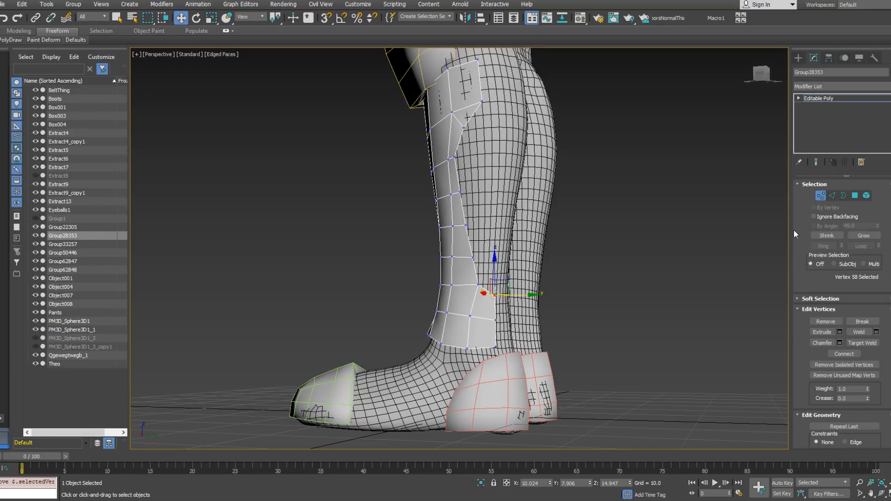
pyautogui.keyDown('alt'); pyautogui.moveTo(570, 206); pyautogui.dragTo(584, 225, button='middle'); pyautogui.keyUp('alt')
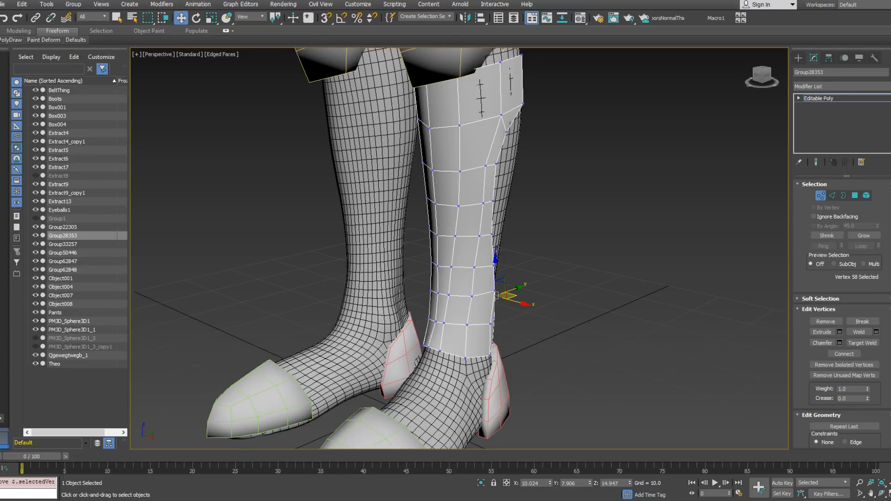
# Pull the front ridge vertices at the shin guard's upper edge slightly forward, away from the leg.
pyautogui.keyDown('alt'); pyautogui.moveTo(600, 383); pyautogui.dragTo(500, 207, button='middle'); pyautogui.keyUp('alt')
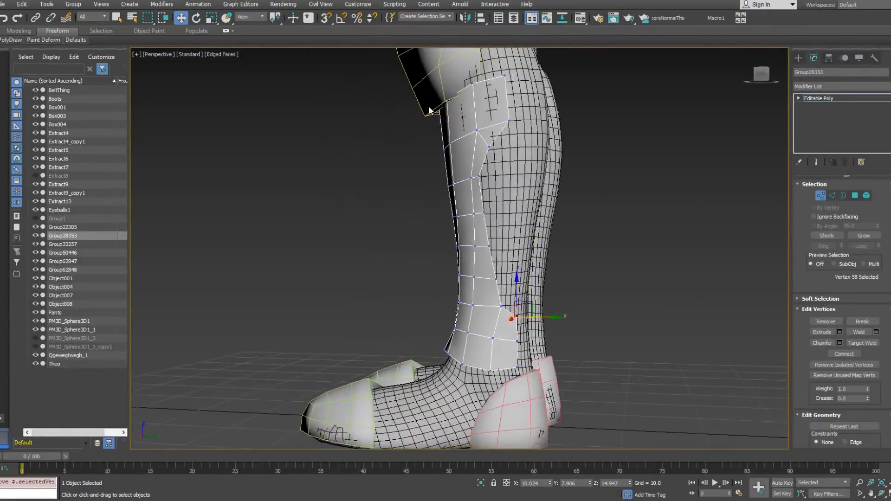
pyautogui.keyDown('alt'); pyautogui.moveTo(429, 110); pyautogui.dragTo(441, 149, button='middle'); pyautogui.keyUp('alt')
pyautogui.click(457, 174)
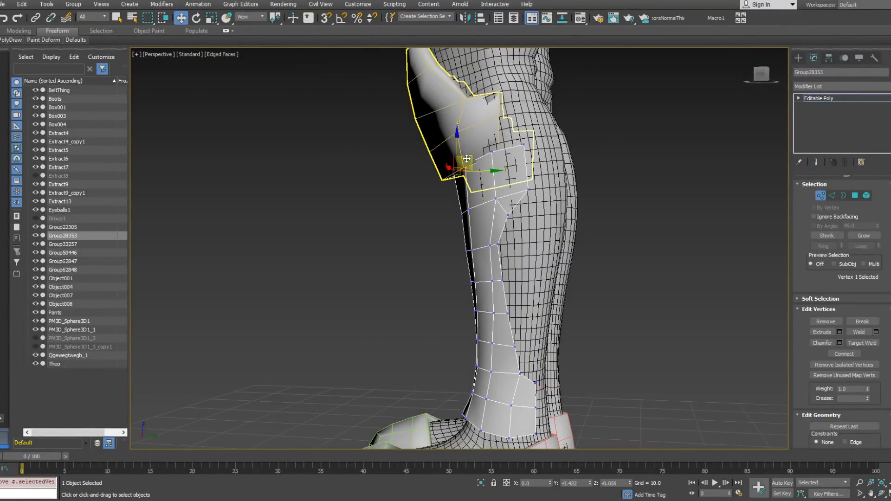
pyautogui.keyDown('alt'); pyautogui.moveTo(466, 161); pyautogui.dragTo(457, 213, button='middle'); pyautogui.keyUp('alt')
pyautogui.keyDown('ctrl'); pyautogui.click(461, 214); pyautogui.keyUp('ctrl')
pyautogui.moveTo(461, 214); pyautogui.dragTo(457, 212)
pyautogui.click(447, 175)
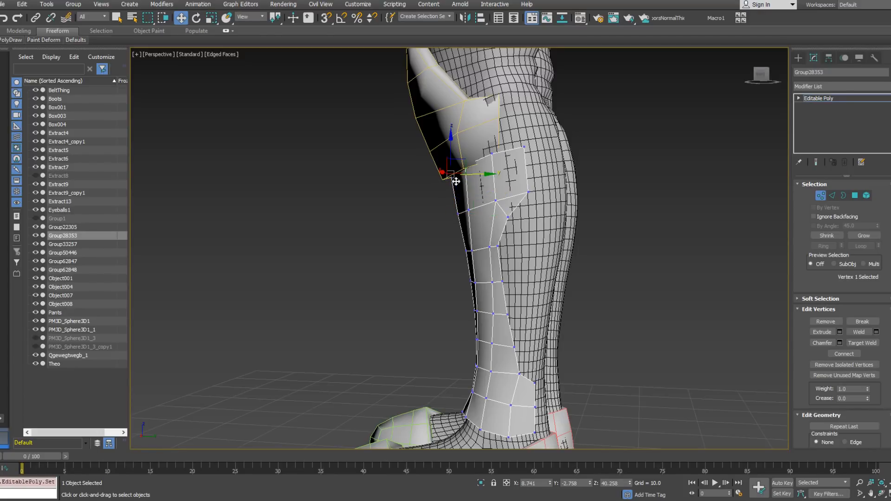
# Switch the viewport to wireframe and nudge the two upper front ridge vertices hidden under the knee guard further forward.
pyautogui.keyDown('alt'); pyautogui.moveTo(472, 174); pyautogui.dragTo(466, 201, button='middle'); pyautogui.keyUp('alt')
pyautogui.press('F3')
pyautogui.click(465, 191)
pyautogui.moveTo(474, 201); pyautogui.dragTo(469, 200)
pyautogui.moveTo(479, 220)
pyautogui.keyDown('alt'); pyautogui.mouseDown(button='middle')
pyautogui.moveTo(587, 189)
pyautogui.moveTo(519, 188)
pyautogui.moveTo(467, 222)
pyautogui.mouseUp(button='middle'); pyautogui.keyUp('alt')
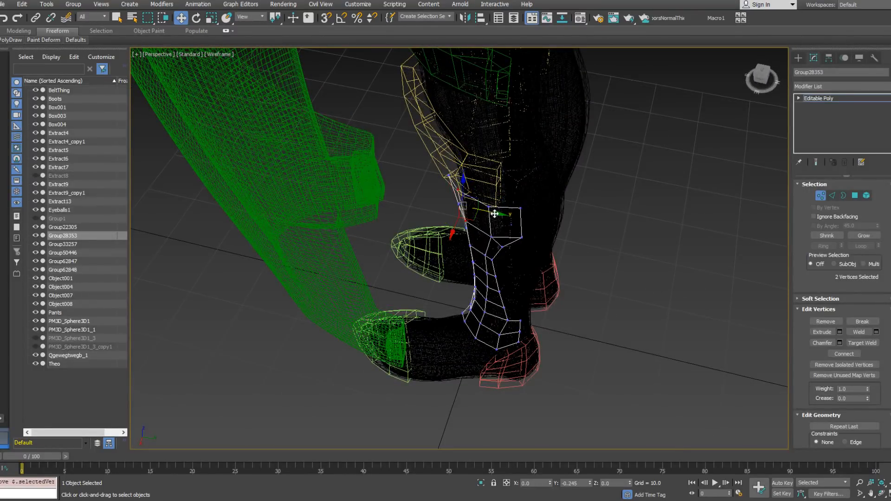
# Reposition the upper vertices on the inner side of the front ridge, and return the viewport to shaded display.
pyautogui.keyDown('alt'); pyautogui.moveTo(493, 213); pyautogui.dragTo(574, 219, button='middle'); pyautogui.keyUp('alt')
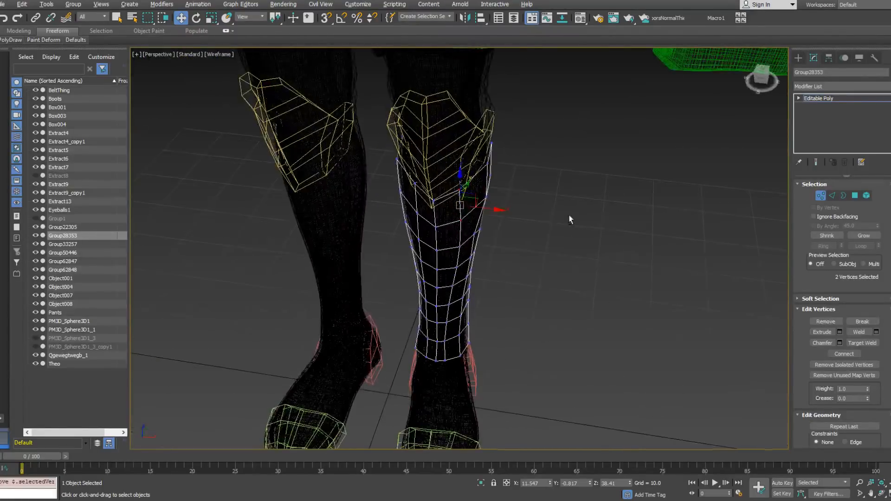
pyautogui.click(419, 189)
pyautogui.keyDown('alt'); pyautogui.moveTo(419, 211); pyautogui.dragTo(427, 188, button='middle'); pyautogui.keyUp('alt')
pyautogui.moveTo(427, 184); pyautogui.dragTo(422, 189)
pyautogui.moveTo(422, 189)
pyautogui.keyDown('alt'); pyautogui.mouseDown(button='middle')
pyautogui.moveTo(384, 143)
pyautogui.moveTo(466, 149)
pyautogui.moveTo(408, 193)
pyautogui.moveTo(413, 204)
pyautogui.mouseUp(button='middle'); pyautogui.keyUp('alt')
pyautogui.click(411, 189)
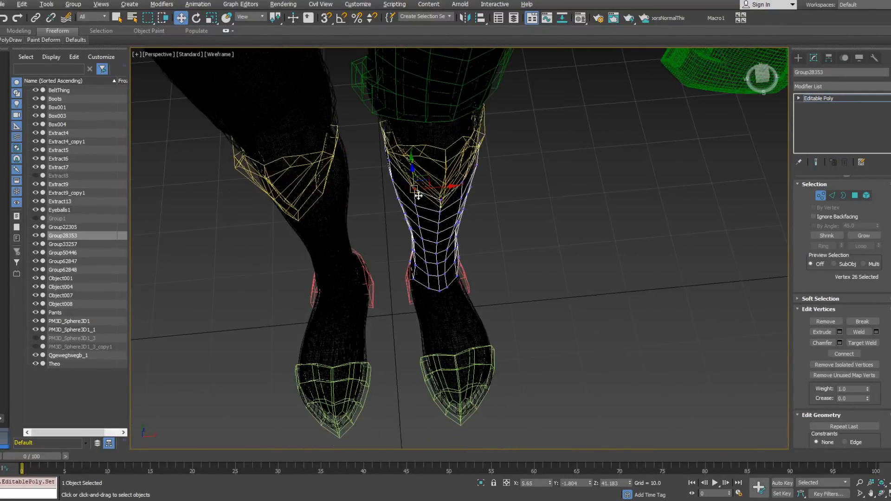
pyautogui.moveTo(429, 176); pyautogui.dragTo(422, 175)
pyautogui.moveTo(422, 175)
pyautogui.keyDown('alt'); pyautogui.mouseDown(button='middle')
pyautogui.moveTo(441, 166)
pyautogui.moveTo(409, 139)
pyautogui.moveTo(366, 125)
pyautogui.moveTo(388, 145)
pyautogui.moveTo(464, 167)
pyautogui.moveTo(408, 189)
pyautogui.moveTo(415, 191)
pyautogui.moveTo(376, 175)
pyautogui.moveTo(413, 188)
pyautogui.mouseUp(button='middle'); pyautogui.keyUp('alt')
pyautogui.click(411, 206)
pyautogui.press('F3')
pyautogui.moveTo(452, 219)
pyautogui.keyDown('alt'); pyautogui.mouseDown(button='middle')
pyautogui.moveTo(314, 235)
pyautogui.moveTo(368, 231)
pyautogui.mouseUp(button='middle'); pyautogui.keyUp('alt')
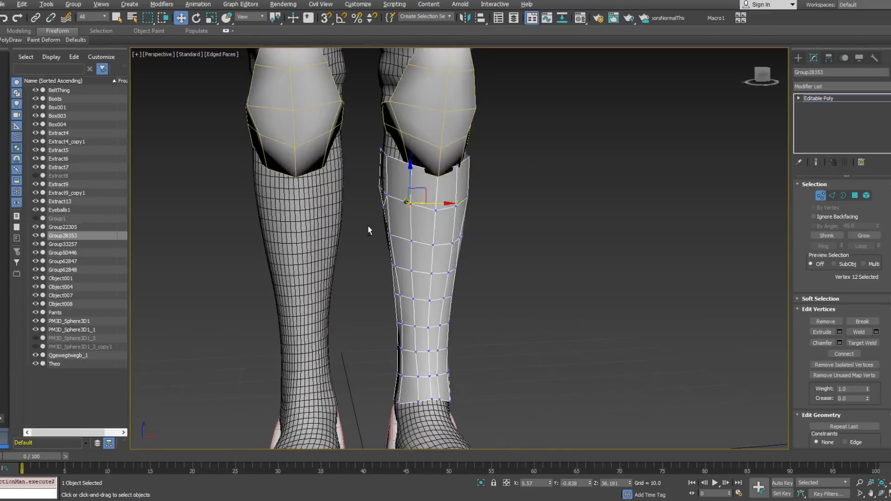
# End vertex editing, add a Shell modifier to the shin guard and adjust its outer amount to give it thickness.
pyautogui.click(820, 196)
pyautogui.click(842, 87)
pyautogui.click(842, 86)
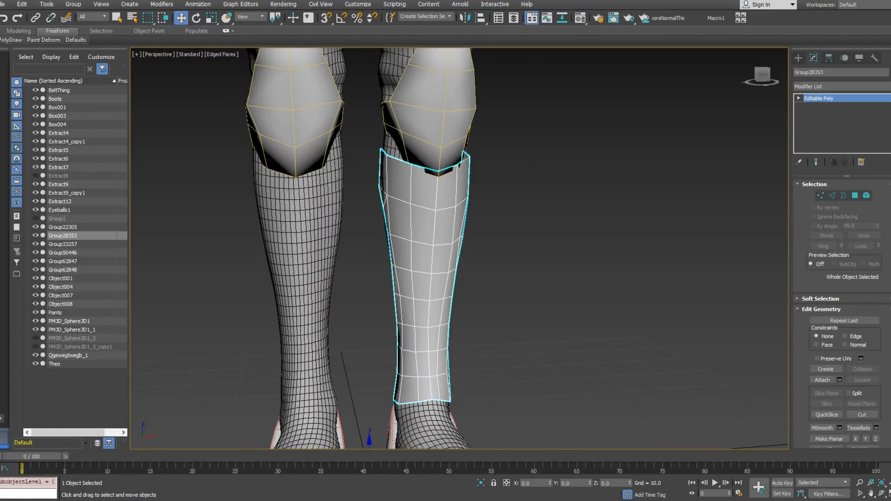
pyautogui.click(842, 86)
pyautogui.scroll(-15, 842, 292)
pyautogui.scroll(-1, 819, 381)
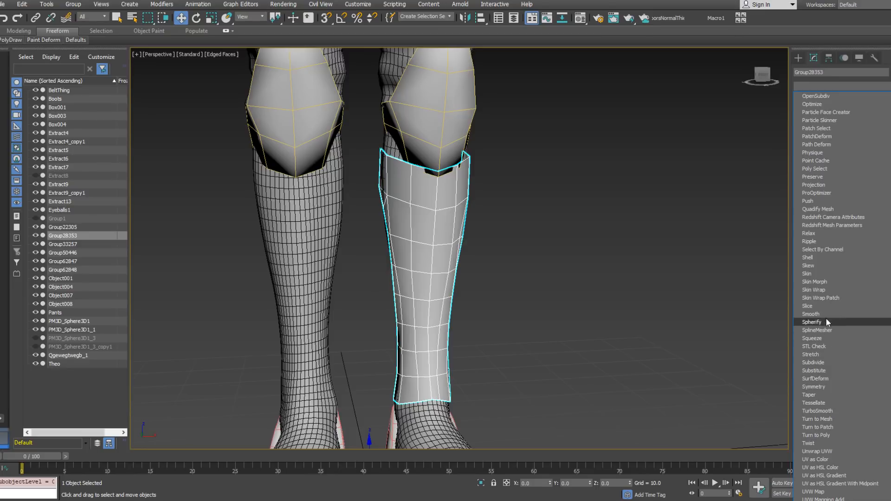
pyautogui.click(818, 261)
pyautogui.keyDown('alt'); pyautogui.moveTo(524, 218); pyautogui.dragTo(427, 216, button='middle'); pyautogui.keyUp('alt')
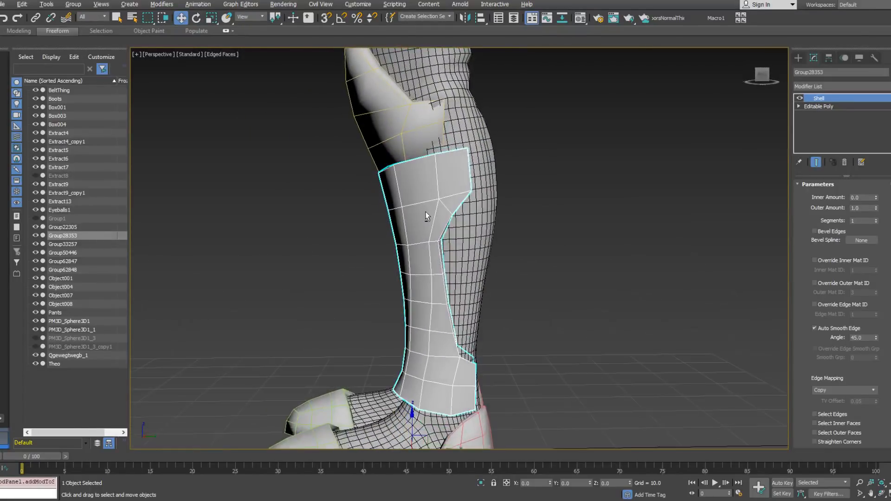
pyautogui.moveTo(876, 208); pyautogui.dragTo(876, 195)
pyautogui.keyDown('alt'); pyautogui.moveTo(501, 205); pyautogui.dragTo(740, 144, button='middle'); pyautogui.keyUp('alt')
# Collapse the modifier stack, convert the shin guard back to Editable Poly and start vertex editing.
pyautogui.rightClick(825, 130)
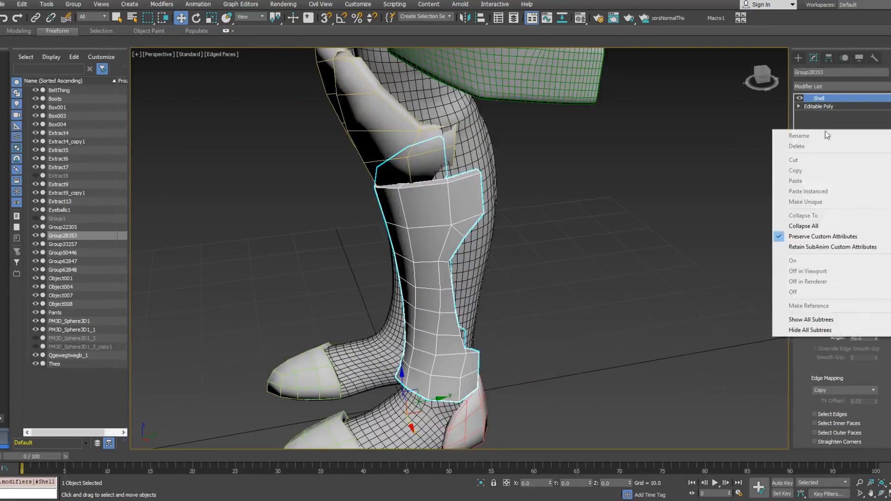
pyautogui.click(813, 223)
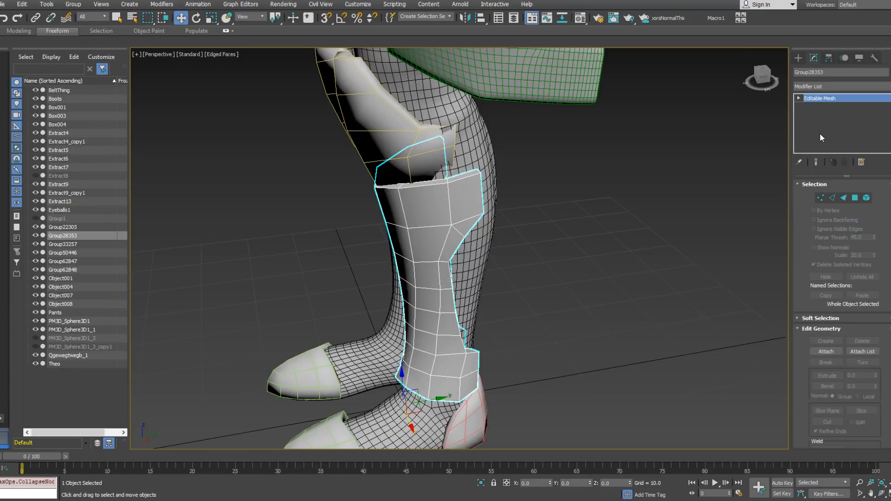
pyautogui.rightClick(819, 132)
pyautogui.click(831, 204)
pyautogui.click(831, 198)
pyautogui.click(820, 198)
# Pull the front tip of the thickened upper rim forward and raise the rim vertices beside it.
pyautogui.click(374, 187)
pyautogui.keyDown('alt'); pyautogui.moveTo(374, 187); pyautogui.dragTo(377, 172, button='middle'); pyautogui.keyUp('alt')
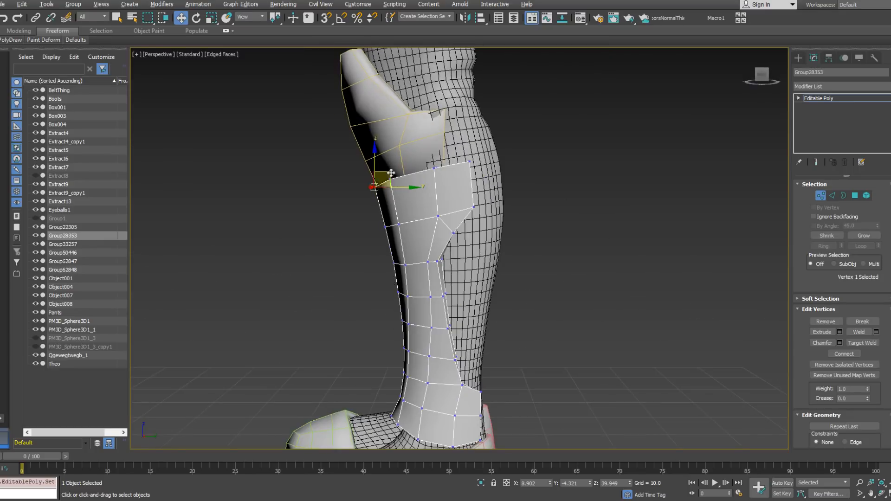
pyautogui.moveTo(389, 177); pyautogui.dragTo(401, 216)
pyautogui.keyDown('ctrl'); pyautogui.click(385, 227); pyautogui.keyUp('ctrl')
pyautogui.keyDown('alt'); pyautogui.moveTo(401, 216); pyautogui.dragTo(398, 194, button='middle'); pyautogui.keyUp('alt')
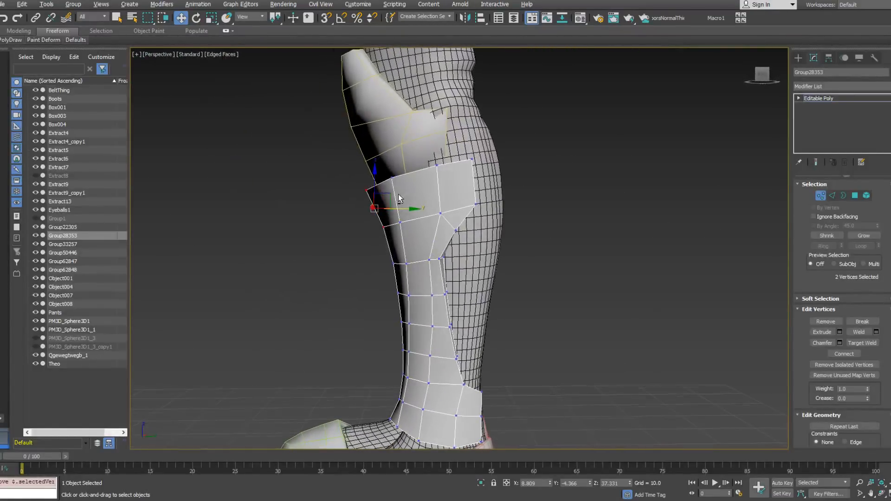
pyautogui.moveTo(402, 171); pyautogui.dragTo(416, 195)
# Select the eight side vertices of the upper rim and raise them so the rim slopes up toward the back.
pyautogui.moveTo(391, 148); pyautogui.dragTo(509, 183)
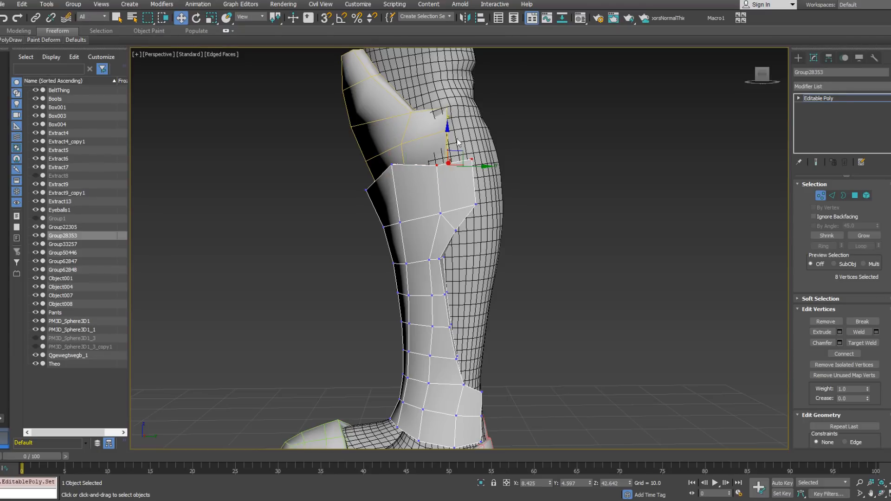
pyautogui.moveTo(447, 127); pyautogui.dragTo(447, 103)
pyautogui.keyDown('alt'); pyautogui.moveTo(447, 103); pyautogui.dragTo(481, 165, button='middle'); pyautogui.keyUp('alt')
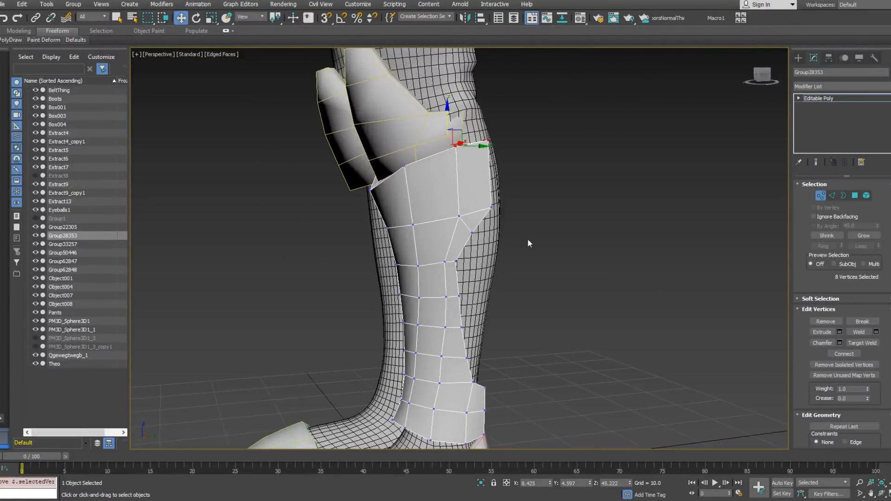
pyautogui.moveTo(457, 198); pyautogui.dragTo(456, 200)
# Adjust the front vertices of the upper rim to shape a clean V below the knee guard.
pyautogui.keyDown('alt'); pyautogui.moveTo(456, 200); pyautogui.dragTo(351, 175, button='middle'); pyautogui.keyUp('alt')
pyautogui.keyDown('ctrl'); pyautogui.moveTo(351, 175); pyautogui.dragTo(388, 217); pyautogui.keyUp('ctrl')
pyautogui.keyDown('alt'); pyautogui.moveTo(387, 217); pyautogui.dragTo(422, 170, button='middle'); pyautogui.keyUp('alt')
pyautogui.moveTo(426, 181); pyautogui.dragTo(425, 164)
pyautogui.keyDown('alt'); pyautogui.moveTo(425, 165); pyautogui.dragTo(402, 193, button='middle'); pyautogui.keyUp('alt')
pyautogui.keyDown('alt'); pyautogui.moveTo(366, 217); pyautogui.dragTo(539, 194, button='middle'); pyautogui.keyUp('alt')
# Select the two rear vertices at the shin guard's upper outer corner and nudge them to fit the calf.
pyautogui.moveTo(520, 219); pyautogui.dragTo(487, 194)
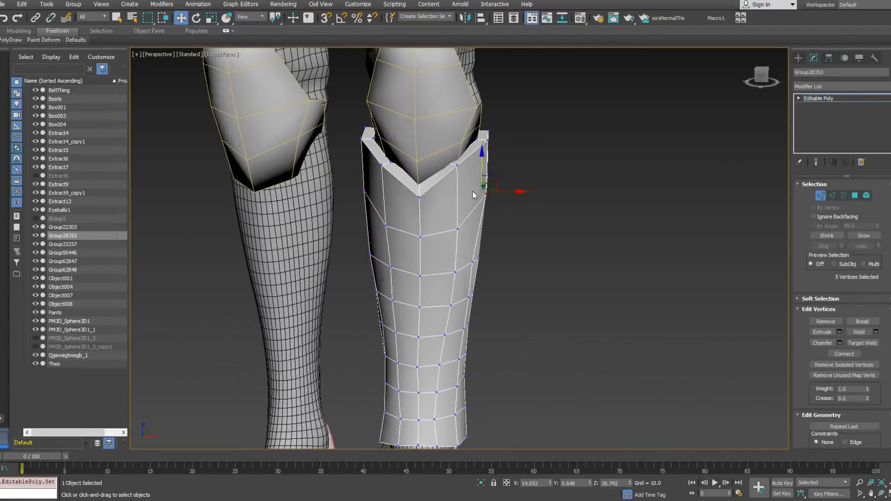
pyautogui.keyDown('alt'); pyautogui.moveTo(512, 193); pyautogui.dragTo(428, 202, button='middle'); pyautogui.keyUp('alt')
pyautogui.click(495, 209)
pyautogui.moveTo(478, 226)
pyautogui.keyDown('alt'); pyautogui.mouseDown(button='middle')
pyautogui.moveTo(474, 247)
pyautogui.moveTo(476, 240)
pyautogui.mouseUp(button='middle'); pyautogui.keyUp('alt')
pyautogui.click(487, 198)
pyautogui.keyDown('ctrl'); pyautogui.click(490, 151); pyautogui.keyUp('ctrl')
pyautogui.moveTo(455, 174); pyautogui.dragTo(456, 174)
pyautogui.keyDown('alt'); pyautogui.moveTo(535, 185); pyautogui.dragTo(641, 165, button='middle'); pyautogui.keyUp('alt')
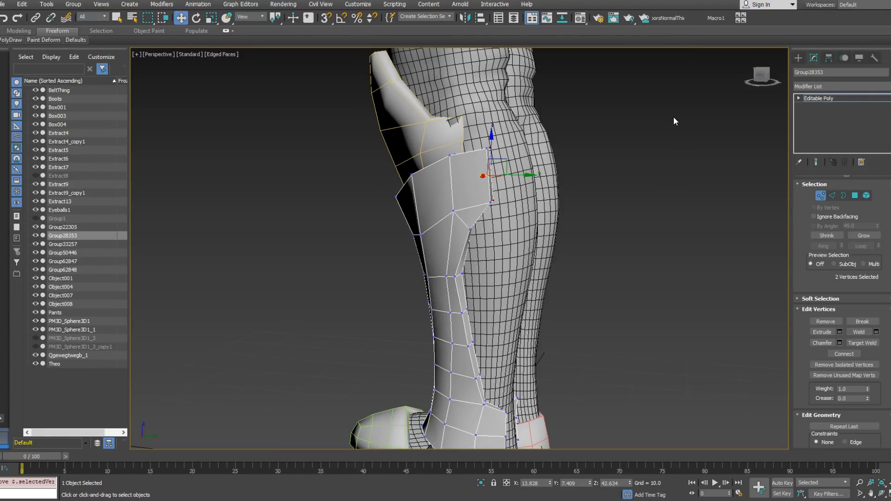
# Select the two inner-surface vertices at the upper rear corner on the inner side of the leg and shift them closer to the calf.
pyautogui.keyDown('alt'); pyautogui.moveTo(640, 201); pyautogui.dragTo(601, 166, button='middle'); pyautogui.keyUp('alt')
pyautogui.keyDown('alt'); pyautogui.moveTo(559, 120); pyautogui.dragTo(430, 174, button='middle'); pyautogui.keyUp('alt')
pyautogui.scroll(-4, 429, 174)
pyautogui.moveTo(434, 139); pyautogui.dragTo(436, 251, button='middle')
pyautogui.scroll(-2, 446, 223)
pyautogui.keyDown('alt'); pyautogui.moveTo(466, 206); pyautogui.dragTo(480, 195, button='middle'); pyautogui.keyUp('alt')
pyautogui.scroll(5, 464, 239)
pyautogui.keyDown('alt'); pyautogui.moveTo(464, 240); pyautogui.dragTo(366, 219, button='middle'); pyautogui.keyUp('alt')
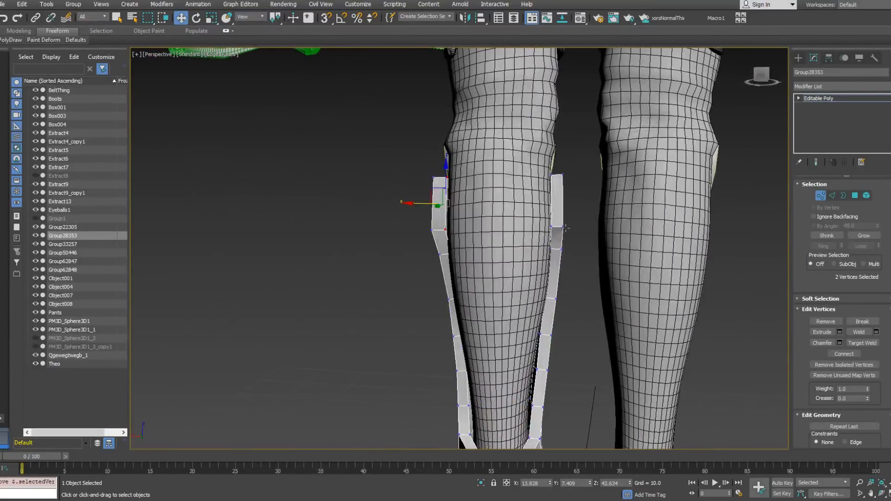
pyautogui.keyDown('alt'); pyautogui.moveTo(554, 227); pyautogui.dragTo(556, 195, button='middle'); pyautogui.keyUp('alt')
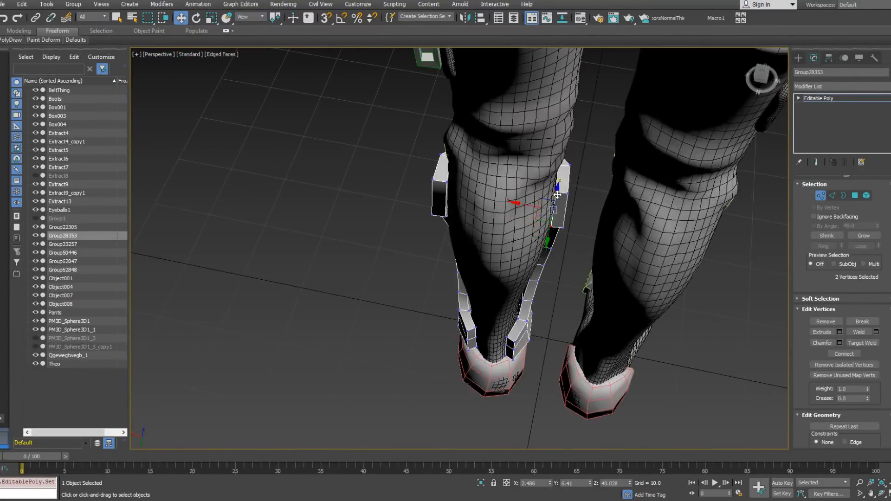
pyautogui.moveTo(530, 207); pyautogui.dragTo(525, 209)
pyautogui.keyDown('alt'); pyautogui.moveTo(527, 208); pyautogui.dragTo(528, 230, button='middle'); pyautogui.keyUp('alt')
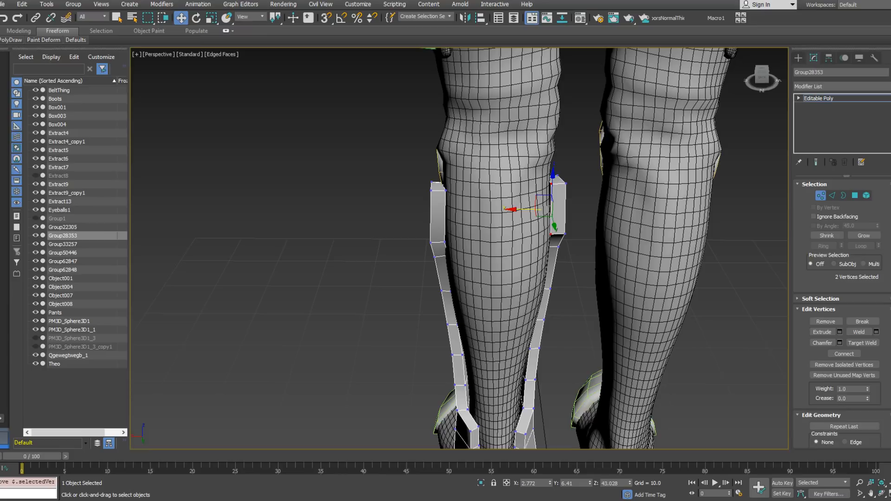
pyautogui.moveTo(520, 235)
pyautogui.keyDown('alt'); pyautogui.mouseDown(button='middle')
pyautogui.moveTo(455, 209)
pyautogui.moveTo(331, 204)
pyautogui.moveTo(338, 248)
pyautogui.moveTo(374, 232)
pyautogui.moveTo(493, 262)
pyautogui.moveTo(528, 244)
pyautogui.mouseUp(button='middle'); pyautogui.keyUp('alt')
pyautogui.scroll(-8, 527, 244)
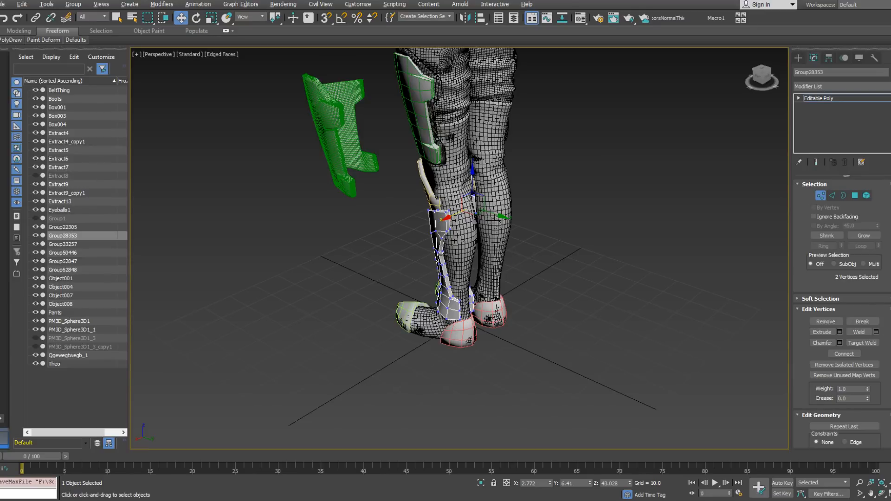
# Select the five polygons on the shin guard's upper outer side and extrude them outward as a raised panel.
pyautogui.keyDown('alt'); pyautogui.moveTo(441, 256); pyautogui.dragTo(492, 240, button='middle'); pyautogui.keyUp('alt')
pyautogui.scroll(3, 477, 233)
pyautogui.scroll(6, 478, 232)
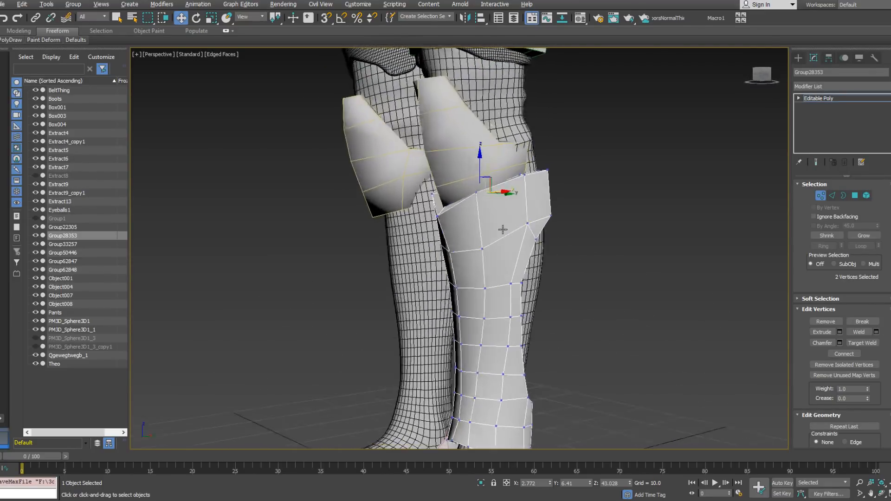
pyautogui.keyDown('alt'); pyautogui.moveTo(473, 217); pyautogui.dragTo(516, 245, button='middle'); pyautogui.keyUp('alt')
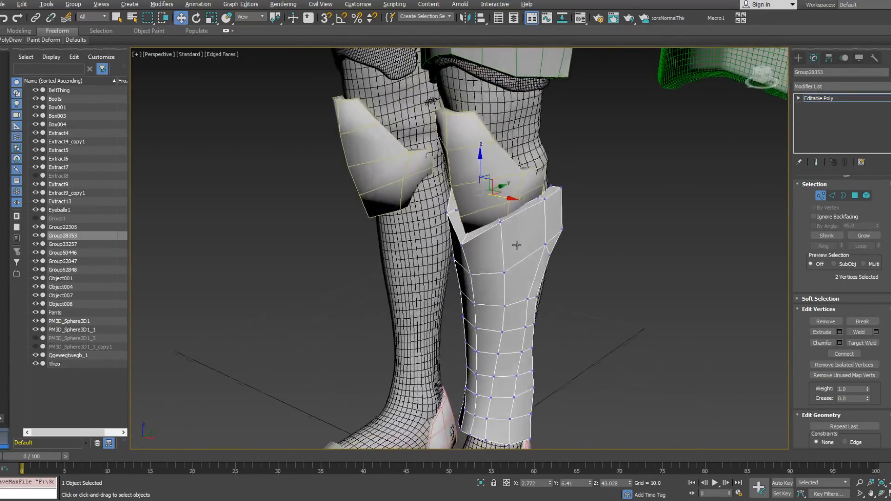
pyautogui.click(855, 195)
pyautogui.click(555, 227)
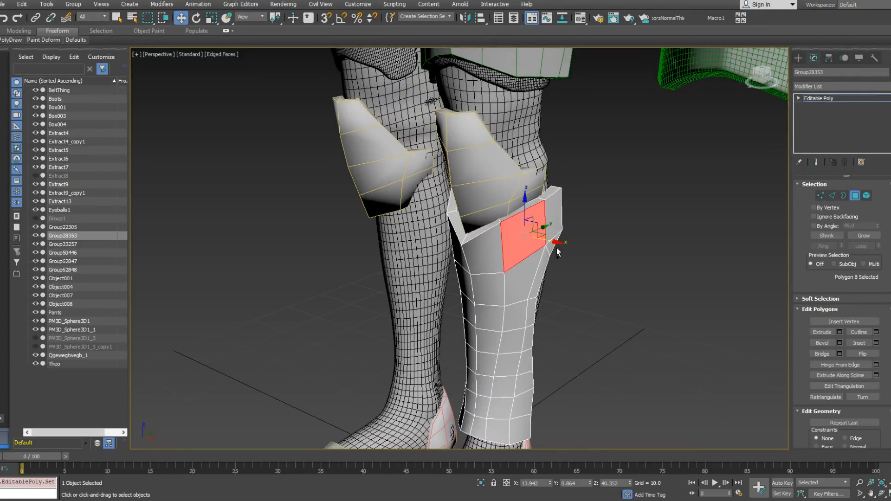
pyautogui.keyDown('ctrl'); pyautogui.click(540, 263); pyautogui.keyUp('ctrl')
pyautogui.keyDown('ctrl'); pyautogui.click(534, 241); pyautogui.keyUp('ctrl')
pyautogui.keyDown('ctrl'); pyautogui.click(525, 274); pyautogui.keyUp('ctrl')
pyautogui.moveTo(525, 274)
pyautogui.keyDown('alt'); pyautogui.mouseDown(button='middle')
pyautogui.moveTo(488, 260)
pyautogui.moveTo(530, 262)
pyautogui.mouseUp(button='middle'); pyautogui.keyUp('alt')
pyautogui.rightClick(530, 262)
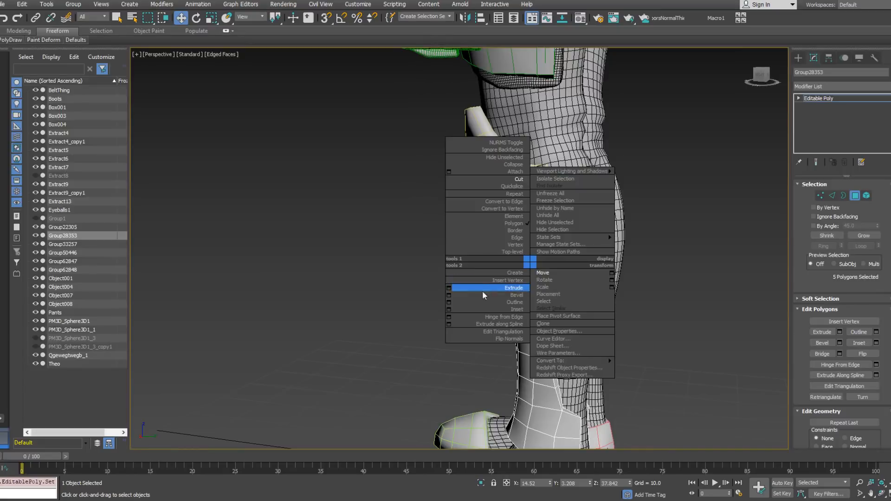
pyautogui.click(455, 289)
pyautogui.moveTo(466, 274); pyautogui.dragTo(482, 303)
pyautogui.keyDown('alt'); pyautogui.moveTo(482, 304); pyautogui.dragTo(524, 306, button='middle'); pyautogui.keyUp('alt')
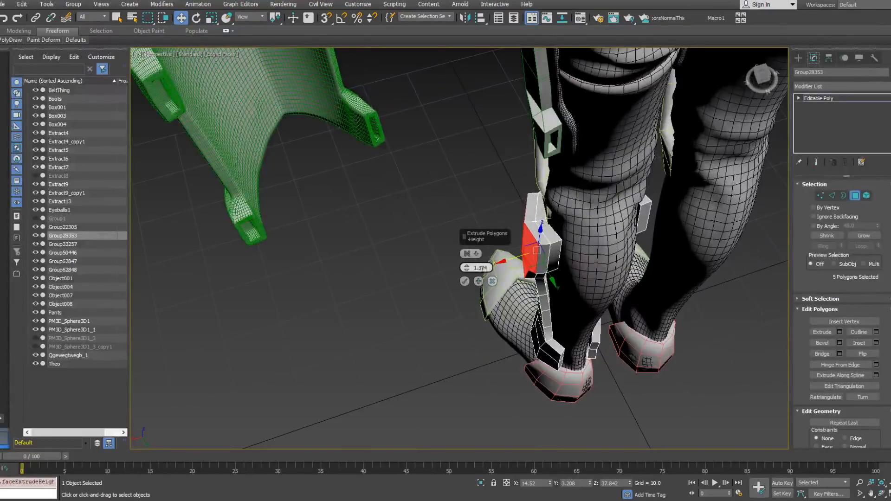
pyautogui.click(465, 281)
# Target-weld the lower vertices of the extruded panel onto the shin guard surface so the panel tapers into it.
pyautogui.keyDown('alt'); pyautogui.moveTo(501, 274); pyautogui.dragTo(576, 219, button='middle'); pyautogui.keyUp('alt')
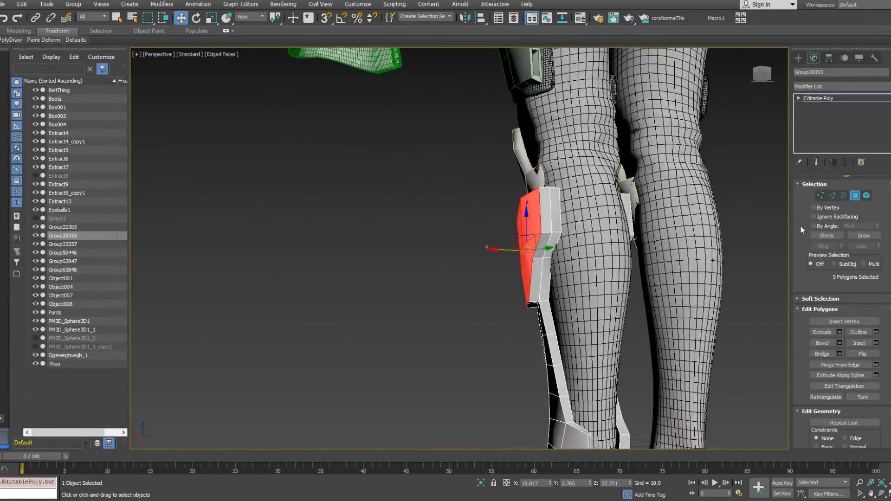
pyautogui.click(821, 195)
pyautogui.rightClick(548, 269)
pyautogui.click(524, 337)
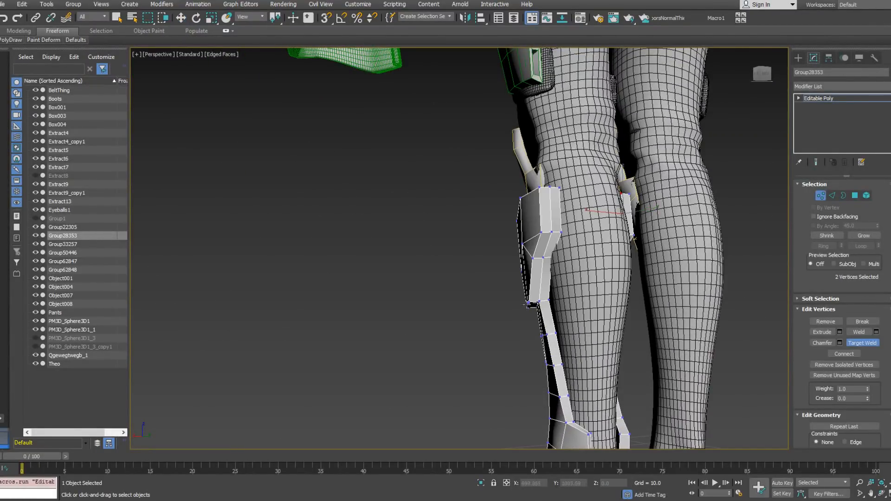
pyautogui.keyDown('alt'); pyautogui.moveTo(545, 304); pyautogui.dragTo(573, 268, button='middle'); pyautogui.keyUp('alt')
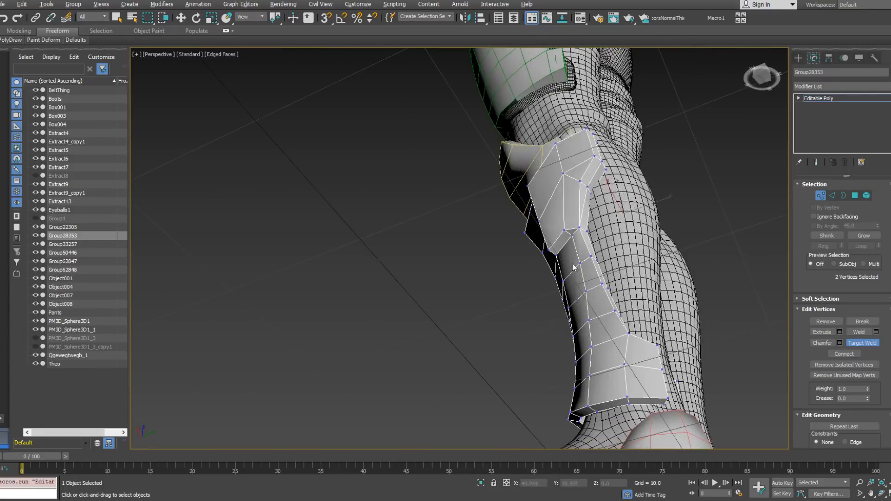
pyautogui.click(572, 236)
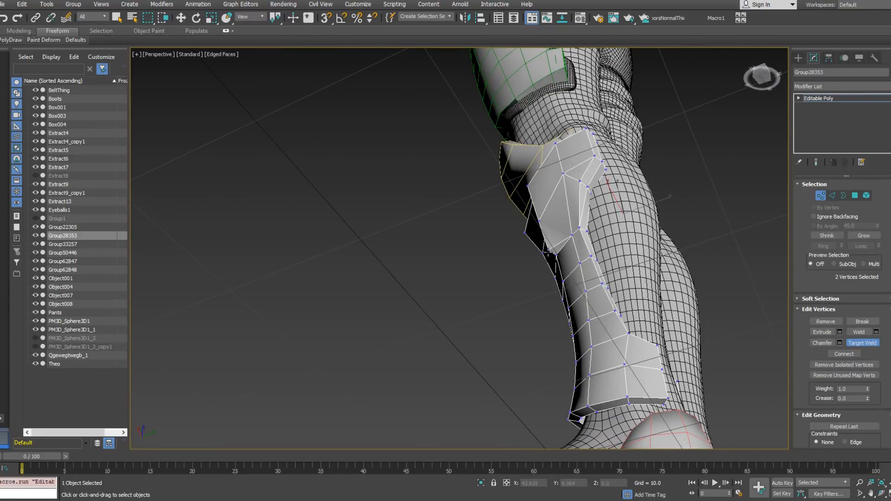
pyautogui.keyDown('alt'); pyautogui.moveTo(547, 253); pyautogui.dragTo(666, 220, button='middle'); pyautogui.keyUp('alt')
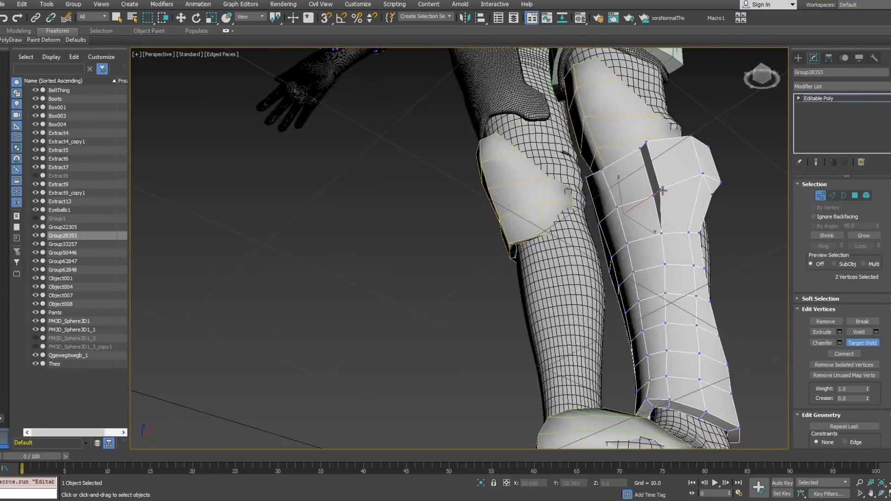
pyautogui.keyDown('alt'); pyautogui.moveTo(654, 184); pyautogui.dragTo(587, 274, button='middle'); pyautogui.keyUp('alt')
# Target-weld the raised panel's rear corner vertices on the outer side of the shin guard.
pyautogui.press('w')
pyautogui.click(697, 279)
pyautogui.rightClick(604, 282)
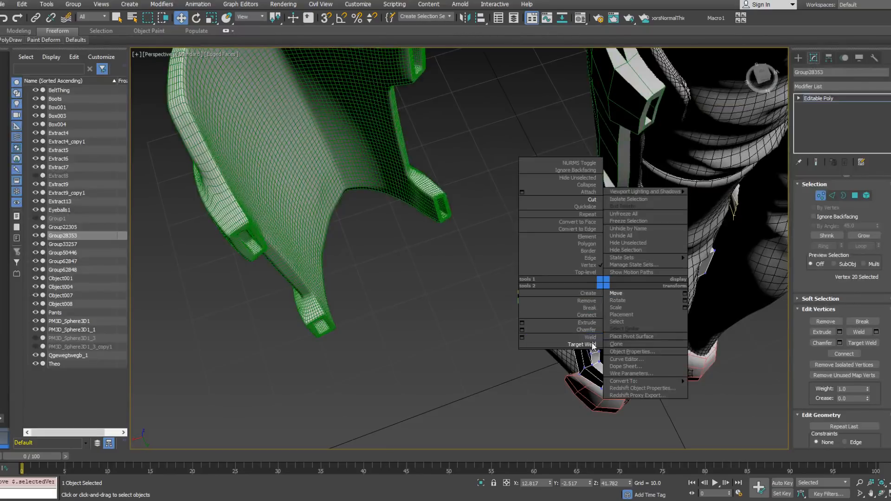
pyautogui.moveTo(477, 274); pyautogui.dragTo(472, 271, button='middle')
pyautogui.rightClick(597, 272)
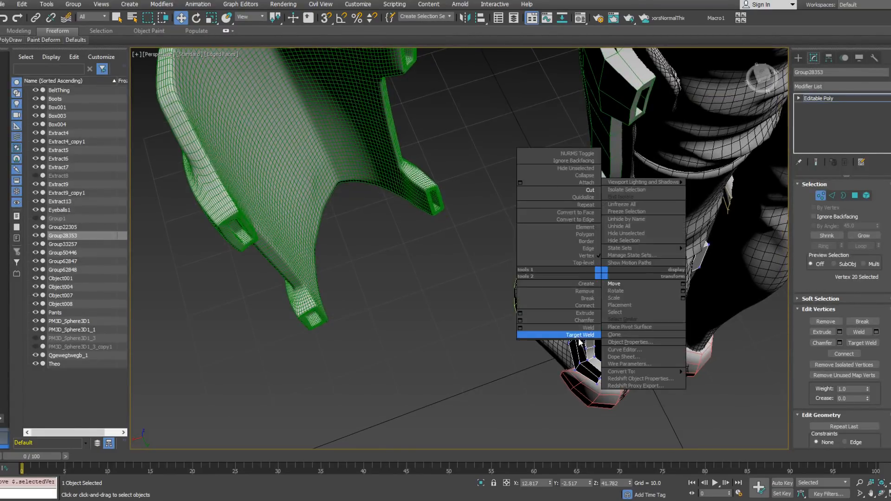
pyautogui.click(571, 334)
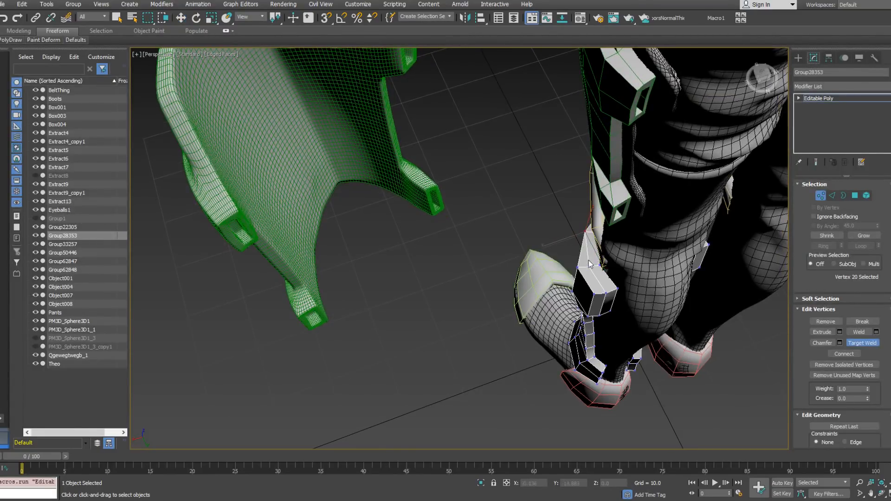
pyautogui.click(618, 288)
pyautogui.keyDown('alt'); pyautogui.moveTo(618, 288); pyautogui.dragTo(604, 240, button='middle'); pyautogui.keyUp('alt')
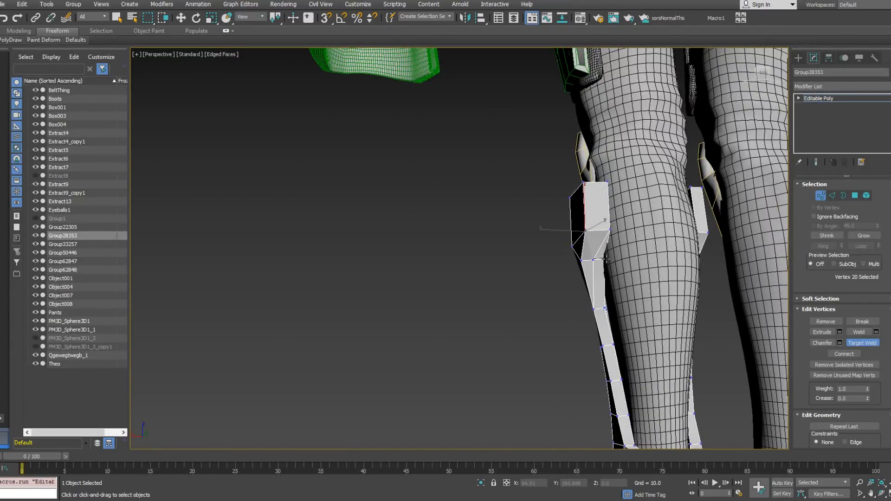
pyautogui.press('w')
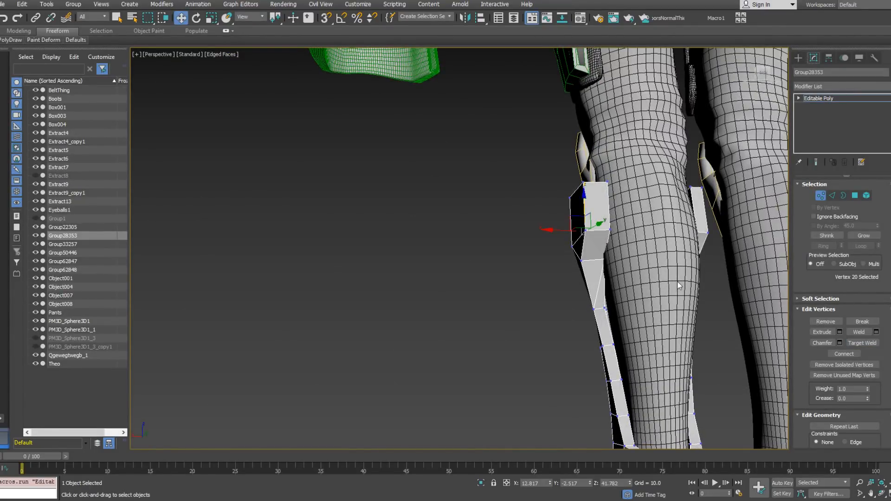
pyautogui.press('2')
pyautogui.keyDown('alt'); pyautogui.moveTo(600, 224); pyautogui.dragTo(587, 285, button='middle'); pyautogui.keyUp('alt')
pyautogui.keyDown('ctrl'); pyautogui.click(610, 207); pyautogui.keyUp('ctrl')
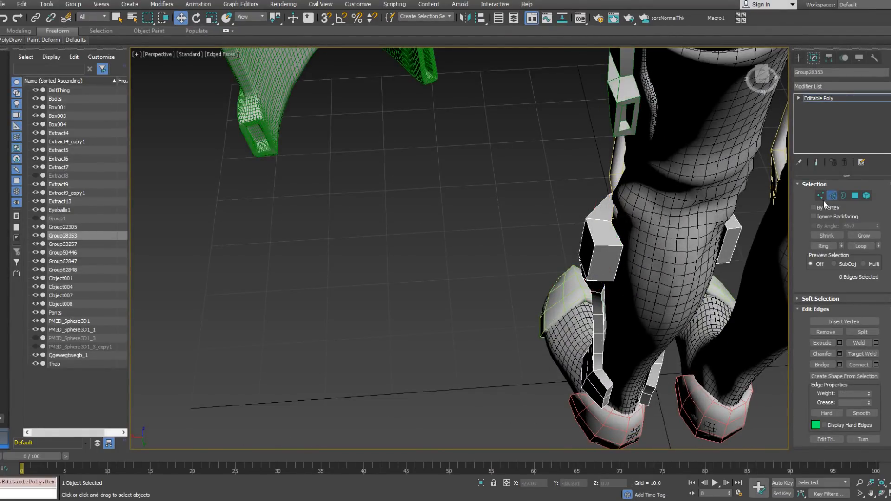
pyautogui.click(602, 247)
pyautogui.scroll(3, 602, 248)
pyautogui.keyDown('alt'); pyautogui.moveTo(602, 247); pyautogui.dragTo(545, 226, button='middle'); pyautogui.keyUp('alt')
pyautogui.scroll(-1, 622, 251)
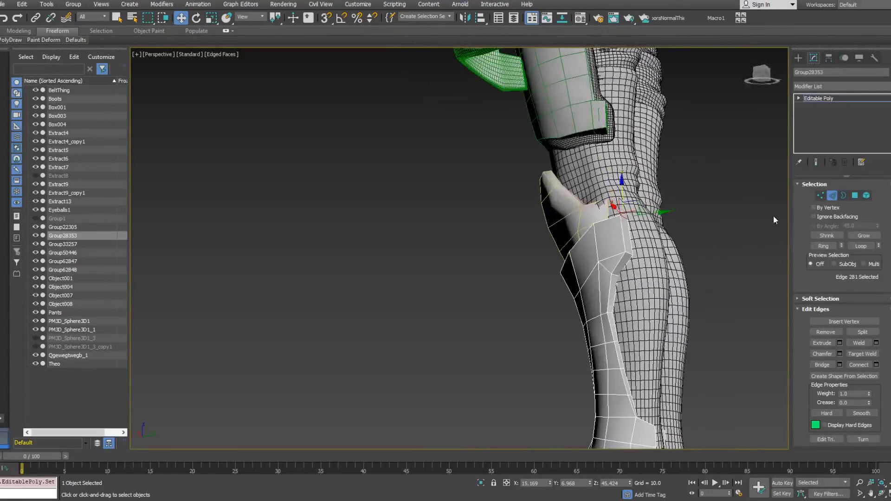
# Move the vertex just below the raised panel's outer rear corner closer to the leg to refine the taper.
pyautogui.click(819, 200)
pyautogui.keyDown('alt'); pyautogui.moveTo(640, 297); pyautogui.dragTo(544, 308, button='middle'); pyautogui.keyUp('alt')
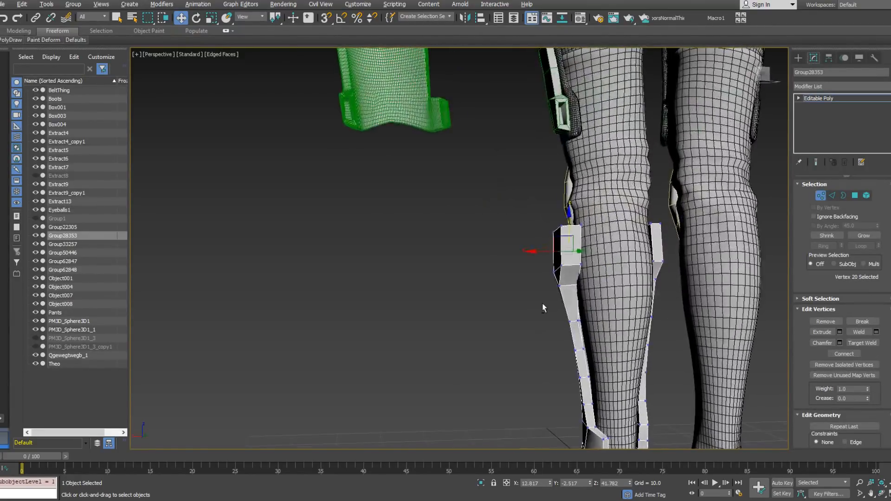
pyautogui.click(558, 285)
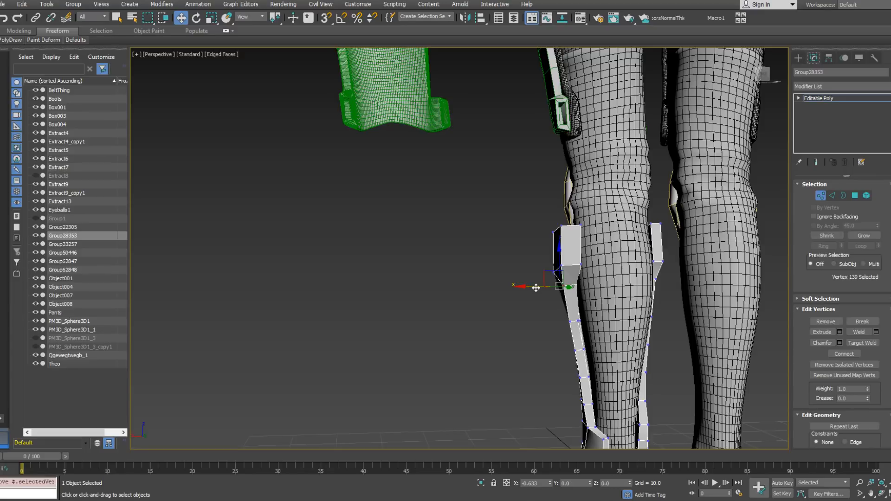
pyautogui.keyDown('alt'); pyautogui.moveTo(537, 288); pyautogui.dragTo(650, 282, button='middle'); pyautogui.keyUp('alt')
pyautogui.scroll(3, 566, 258)
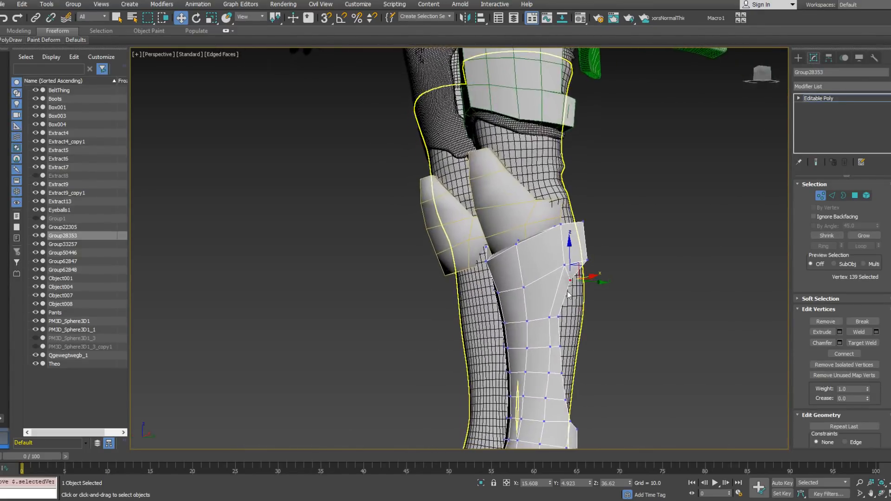
pyautogui.keyDown('alt'); pyautogui.moveTo(564, 278); pyautogui.dragTo(574, 258, button='middle'); pyautogui.keyUp('alt')
pyautogui.moveTo(583, 249); pyautogui.dragTo(585, 254)
pyautogui.keyDown('alt'); pyautogui.moveTo(585, 251); pyautogui.dragTo(603, 265, button='middle'); pyautogui.keyUp('alt')
# Insert a vertex on the edge below the raised panel's outer corner and connect it to the vertices on either side.
pyautogui.click(834, 195)
pyautogui.rightClick(636, 270)
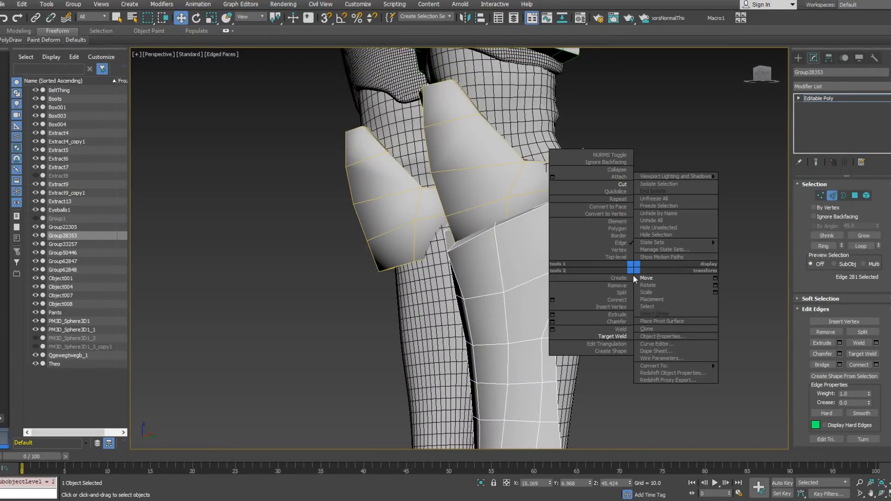
pyautogui.click(611, 307)
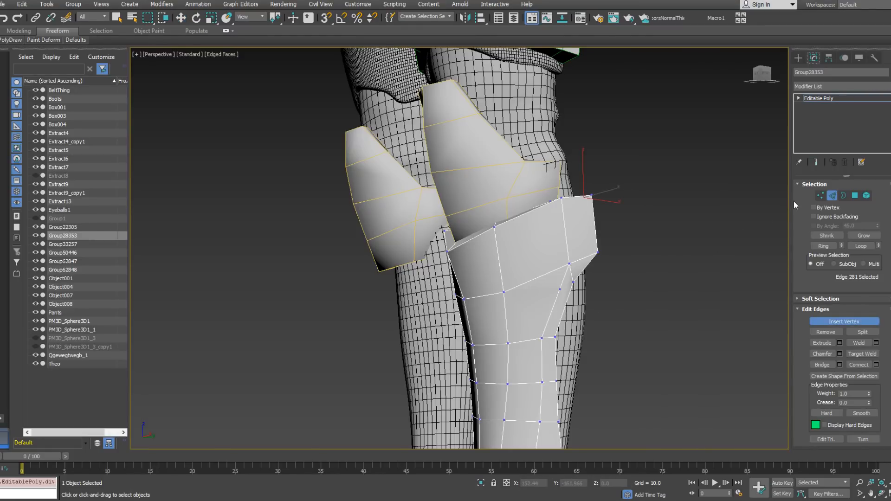
pyautogui.click(819, 196)
pyautogui.rightClick(631, 298)
pyautogui.click(504, 288)
pyautogui.click(504, 290)
pyautogui.keyDown('ctrl'); pyautogui.click(560, 290); pyautogui.keyUp('ctrl')
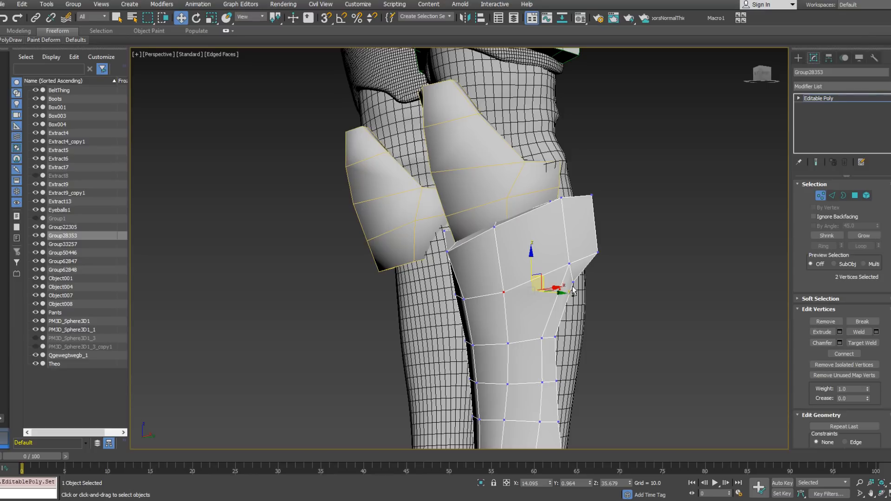
pyautogui.keyDown('ctrl'); pyautogui.click(574, 281); pyautogui.keyUp('ctrl')
pyautogui.rightClick(605, 287)
pyautogui.click(584, 316)
# Move the inserted outer-side vertex up and inward beneath the raised panel's lower edge.
pyautogui.keyDown('alt'); pyautogui.moveTo(584, 316); pyautogui.dragTo(564, 293, button='middle'); pyautogui.keyUp('alt')
pyautogui.moveTo(571, 275); pyautogui.dragTo(563, 268)
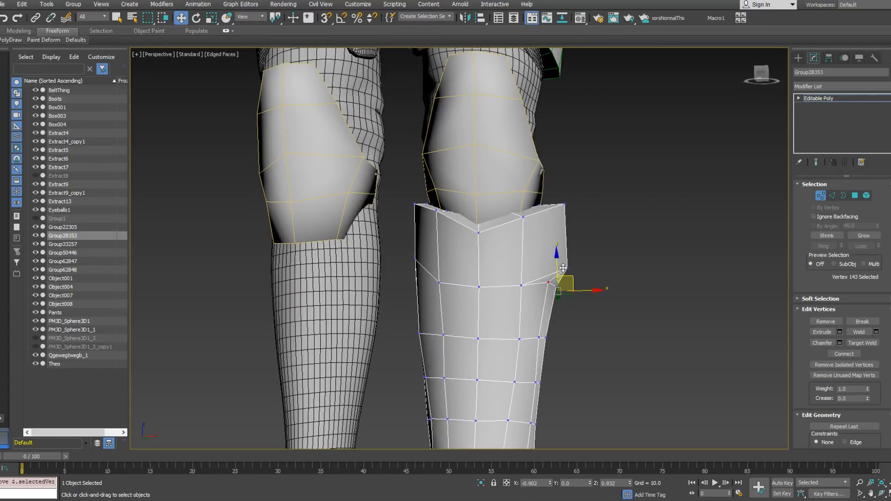
pyautogui.keyDown('alt'); pyautogui.moveTo(563, 271); pyautogui.dragTo(407, 288, button='middle'); pyautogui.keyUp('alt')
pyautogui.keyDown('alt'); pyautogui.moveTo(519, 258); pyautogui.dragTo(619, 251, button='middle'); pyautogui.keyUp('alt')
pyautogui.keyDown('alt'); pyautogui.moveTo(563, 264); pyautogui.dragTo(529, 317, button='middle'); pyautogui.keyUp('alt')
# Fine-tune the vertices beneath the raised panel's outer corner so the underside tapers evenly into the shin guard.
pyautogui.click(511, 311)
pyautogui.moveTo(535, 317); pyautogui.dragTo(538, 319)
pyautogui.keyDown('alt'); pyautogui.moveTo(538, 318); pyautogui.dragTo(404, 292, button='middle'); pyautogui.keyUp('alt')
pyautogui.moveTo(501, 320); pyautogui.dragTo(502, 319)
pyautogui.keyDown('alt'); pyautogui.moveTo(503, 319); pyautogui.dragTo(526, 311, button='middle'); pyautogui.keyUp('alt')
pyautogui.moveTo(494, 297); pyautogui.dragTo(517, 283)
pyautogui.click(517, 316)
pyautogui.keyDown('alt'); pyautogui.moveTo(518, 284); pyautogui.dragTo(496, 319, button='middle'); pyautogui.keyUp('alt')
pyautogui.click(500, 302)
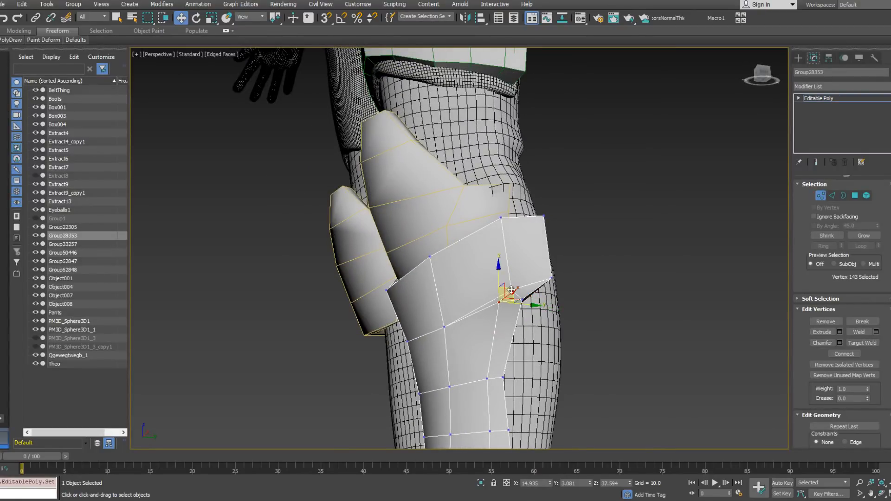
# Lower the vertex on the raised panel's bottom edge slightly on the inner side of the leg.
pyautogui.keyDown('alt'); pyautogui.moveTo(511, 294); pyautogui.dragTo(450, 254, button='middle'); pyautogui.keyUp('alt')
pyautogui.scroll(2, 491, 261)
pyautogui.click(484, 242)
pyautogui.click(480, 240)
pyautogui.moveTo(491, 226); pyautogui.dragTo(488, 236)
pyautogui.moveTo(481, 242)
pyautogui.keyDown('alt'); pyautogui.mouseDown(button='middle')
pyautogui.moveTo(520, 240)
pyautogui.moveTo(497, 242)
pyautogui.mouseUp(button='middle'); pyautogui.keyUp('alt')
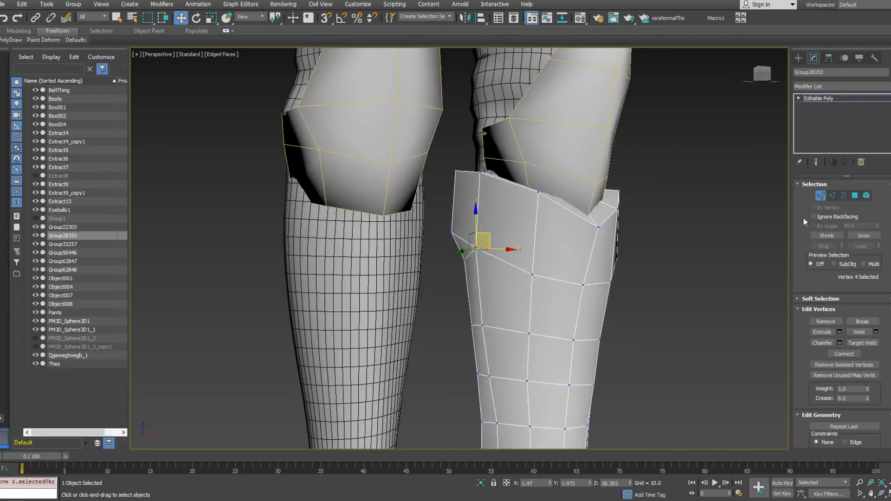
# Insert a vertex on the edge below the raised panel's inner corner and connect it to its neighboring vertices.
pyautogui.click(832, 196)
pyautogui.rightClick(495, 268)
pyautogui.click(478, 300)
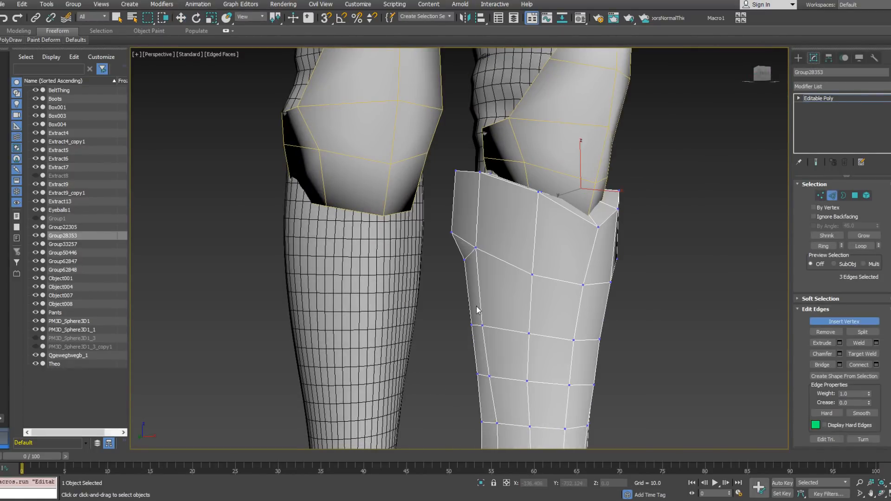
pyautogui.press('w')
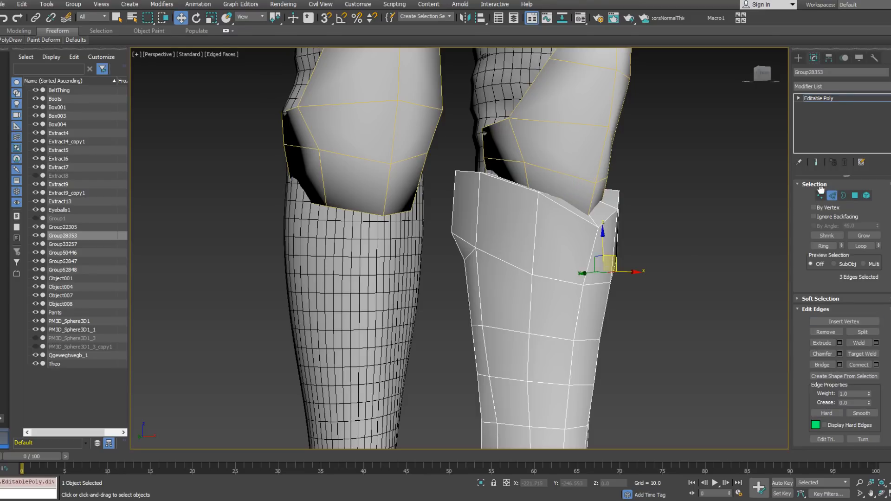
pyautogui.click(821, 195)
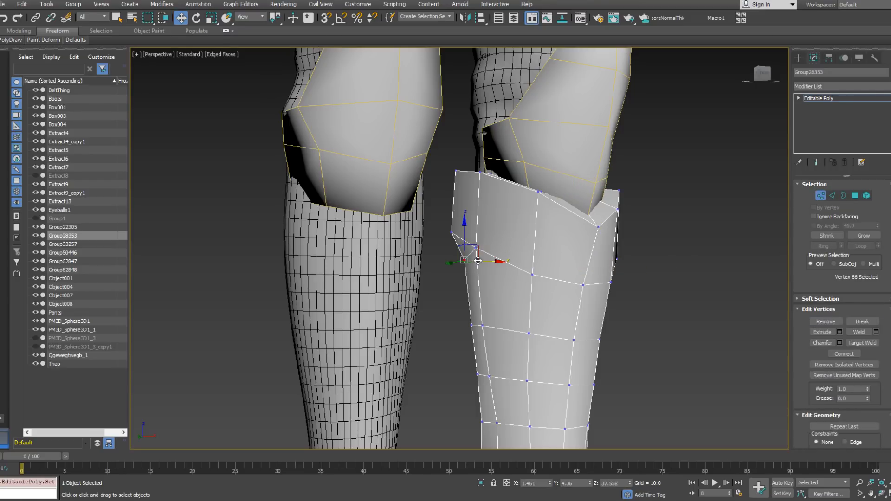
pyautogui.keyDown('ctrl'); pyautogui.click(532, 275); pyautogui.keyUp('ctrl')
pyautogui.keyDown('alt'); pyautogui.moveTo(482, 267); pyautogui.dragTo(483, 320, button='middle'); pyautogui.keyUp('alt')
# Reposition the inserted inner-side vertex so it tucks under the raised panel's lower edge.
pyautogui.click(478, 262)
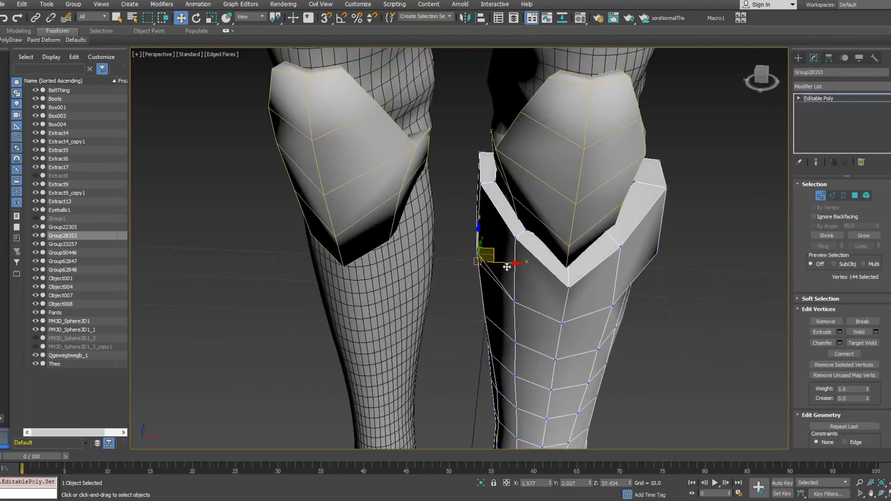
pyautogui.moveTo(489, 255)
pyautogui.keyDown('alt'); pyautogui.mouseDown(button='middle')
pyautogui.moveTo(482, 287)
pyautogui.moveTo(473, 253)
pyautogui.mouseUp(button='middle'); pyautogui.keyUp('alt')
pyautogui.click(476, 252)
pyautogui.moveTo(487, 244); pyautogui.dragTo(479, 249)
pyautogui.keyDown('alt'); pyautogui.moveTo(496, 239); pyautogui.dragTo(675, 233, button='middle'); pyautogui.keyUp('alt')
pyautogui.moveTo(480, 221)
pyautogui.keyDown('alt'); pyautogui.mouseDown(button='middle')
pyautogui.moveTo(471, 236)
pyautogui.moveTo(464, 222)
pyautogui.mouseUp(button='middle'); pyautogui.keyUp('alt')
pyautogui.click(468, 248)
pyautogui.moveTo(455, 205); pyautogui.dragTo(463, 208)
# Select the two vertices at the raised panel's upper rear corner on the inner side and move them away from the calf.
pyautogui.keyDown('alt'); pyautogui.moveTo(469, 170); pyautogui.dragTo(475, 180, button='middle'); pyautogui.keyUp('alt')
pyautogui.moveTo(475, 178); pyautogui.dragTo(453, 131)
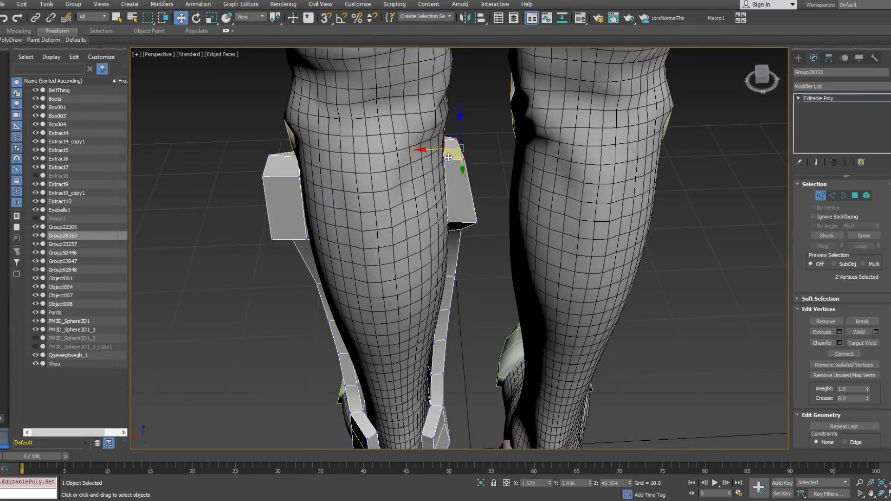
pyautogui.moveTo(442, 150); pyautogui.dragTo(455, 150)
pyautogui.keyDown('alt'); pyautogui.moveTo(455, 151); pyautogui.dragTo(329, 156, button='middle'); pyautogui.keyUp('alt')
# Select the raised panel's upper and lower corner vertices on the inner side of the leg and refine their position.
pyautogui.keyDown('alt'); pyautogui.moveTo(572, 239); pyautogui.dragTo(453, 136, button='middle'); pyautogui.keyUp('alt')
pyautogui.click(423, 139)
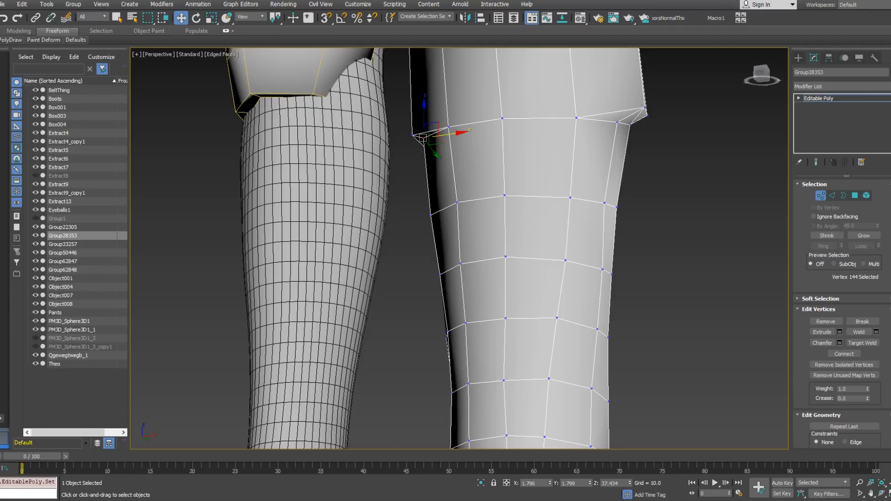
pyautogui.keyDown('alt'); pyautogui.moveTo(574, 180); pyautogui.dragTo(414, 149, button='middle'); pyautogui.keyUp('alt')
pyautogui.click(405, 110)
pyautogui.click(405, 110)
pyautogui.keyDown('ctrl'); pyautogui.click(402, 189); pyautogui.keyUp('ctrl')
pyautogui.keyDown('alt'); pyautogui.moveTo(404, 200); pyautogui.dragTo(387, 203, button='middle'); pyautogui.keyUp('alt')
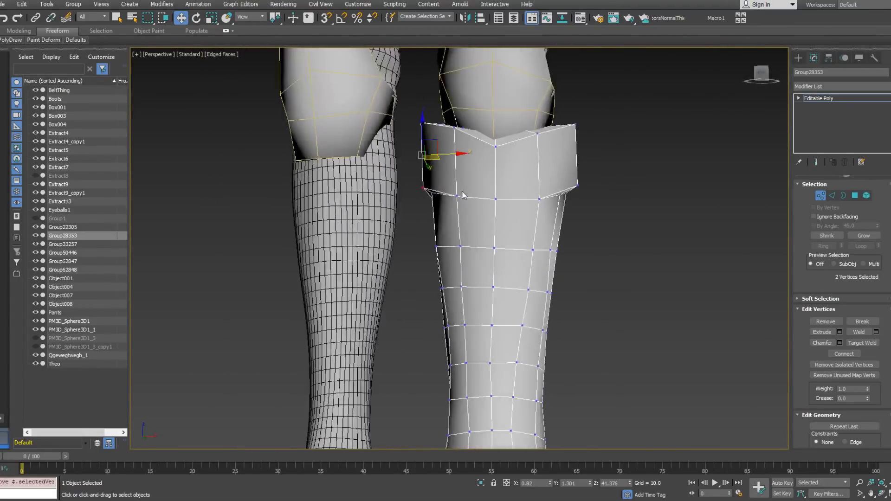
pyautogui.scroll(-6, 386, 203)
pyautogui.keyDown('alt'); pyautogui.moveTo(505, 195); pyautogui.dragTo(478, 194, button='middle'); pyautogui.keyUp('alt')
# Nudge the upper rim vertices on both sides of the shin guard's front point to fit around the knee pad.
pyautogui.click(469, 156)
pyautogui.keyDown('alt'); pyautogui.moveTo(470, 156); pyautogui.dragTo(463, 186, button='middle'); pyautogui.keyUp('alt')
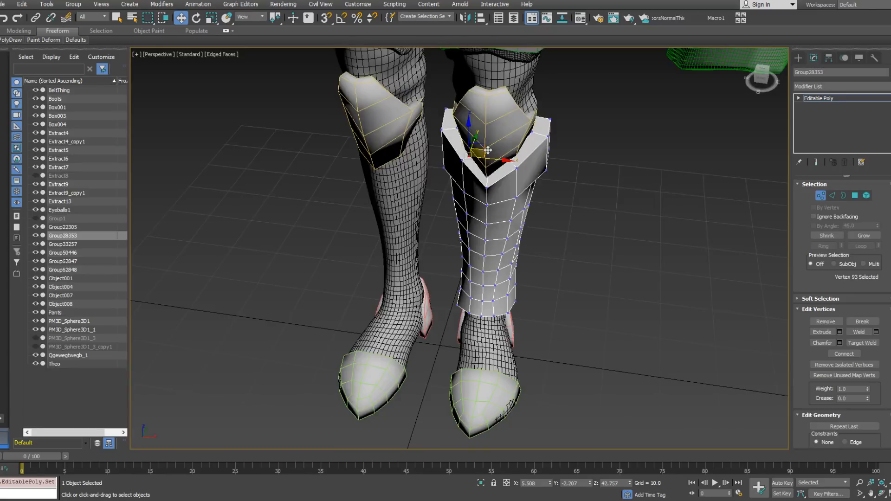
pyautogui.moveTo(493, 147); pyautogui.dragTo(494, 146)
pyautogui.keyDown('alt'); pyautogui.moveTo(494, 147); pyautogui.dragTo(510, 158, button='middle'); pyautogui.keyUp('alt')
pyautogui.keyDown('ctrl'); pyautogui.click(464, 156); pyautogui.keyUp('ctrl')
pyautogui.click(514, 164)
pyautogui.keyDown('ctrl'); pyautogui.click(514, 161); pyautogui.keyUp('ctrl')
pyautogui.keyDown('alt'); pyautogui.moveTo(512, 134); pyautogui.dragTo(492, 130, button='middle'); pyautogui.keyUp('alt')
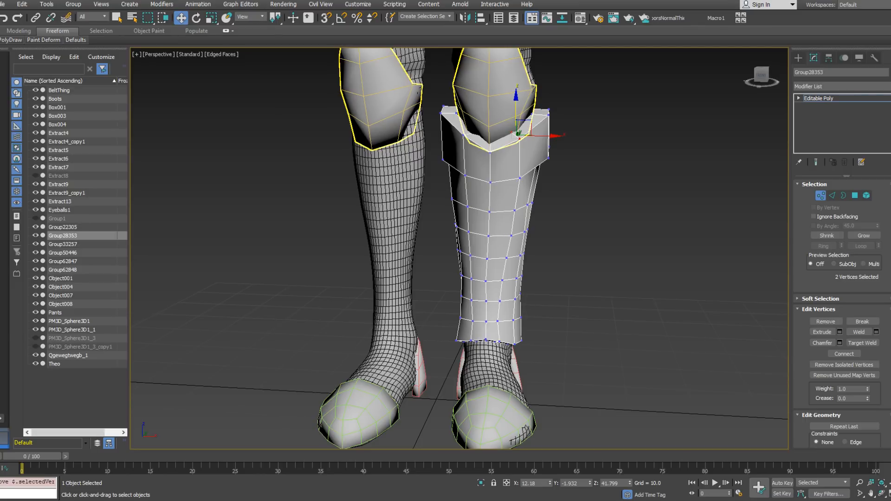
# Select the three vertices beneath the raised panel's inner lower edge and shift them along X toward the leg.
pyautogui.keyDown('alt'); pyautogui.moveTo(611, 211); pyautogui.dragTo(503, 195, button='middle'); pyautogui.keyUp('alt')
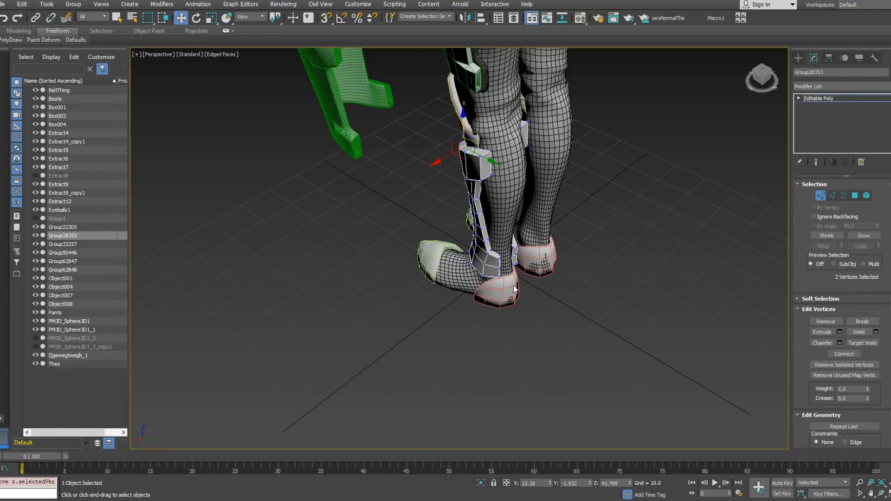
pyautogui.keyDown('alt'); pyautogui.moveTo(524, 156); pyautogui.dragTo(441, 180, button='middle'); pyautogui.keyUp('alt')
pyautogui.scroll(5, 494, 180)
pyautogui.scroll(-4, 497, 183)
pyautogui.scroll(5, 488, 199)
pyautogui.scroll(-4, 489, 199)
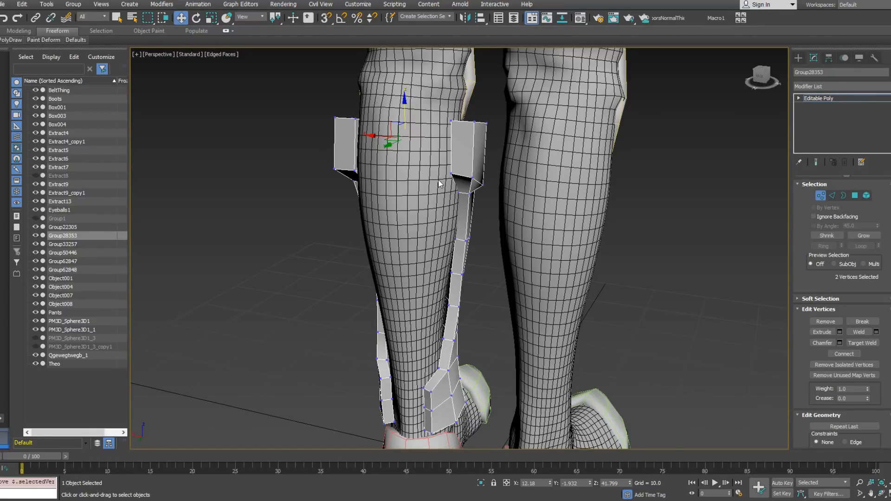
pyautogui.keyDown('alt'); pyautogui.moveTo(438, 182); pyautogui.dragTo(308, 122, button='middle'); pyautogui.keyUp('alt')
pyautogui.click(444, 189)
pyautogui.scroll(4, 436, 184)
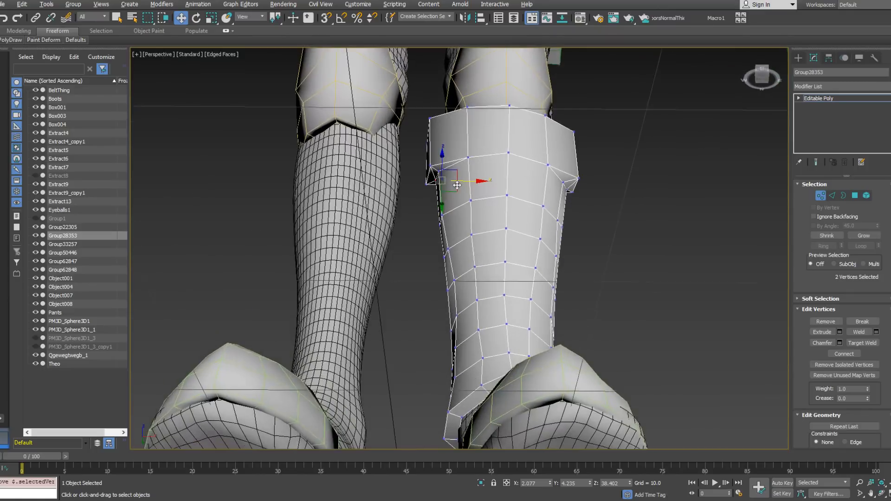
pyautogui.keyDown('ctrl'); pyautogui.click(440, 171); pyautogui.keyUp('ctrl')
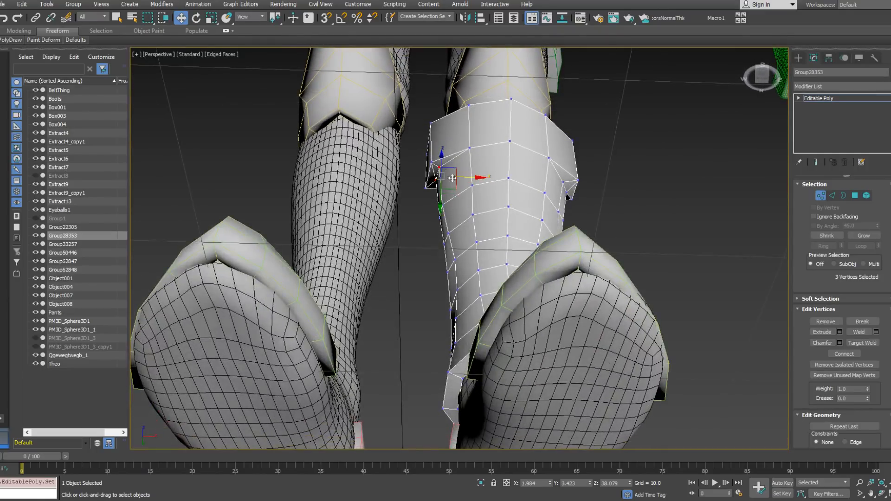
pyautogui.keyDown('alt'); pyautogui.moveTo(466, 183); pyautogui.dragTo(437, 228, button='middle'); pyautogui.keyUp('alt')
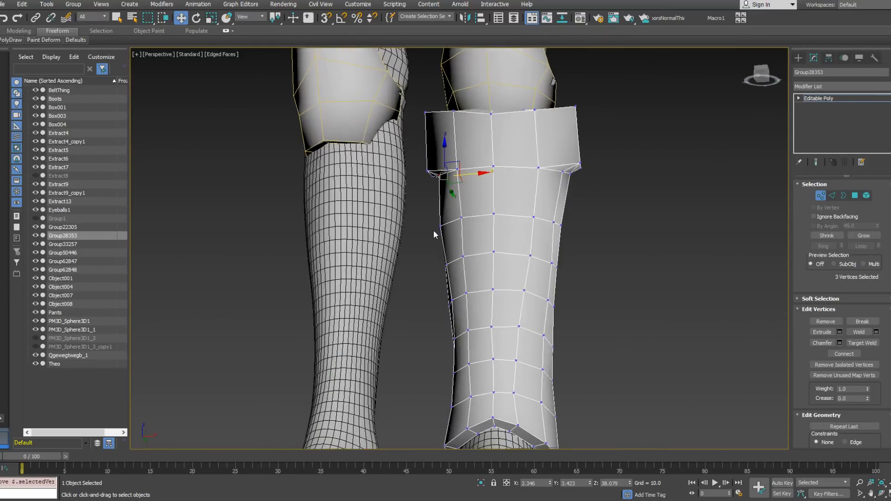
# Move the inner-side edge vertices below the raised panel closer to the calf.
pyautogui.moveTo(449, 224); pyautogui.dragTo(466, 224)
pyautogui.keyDown('alt'); pyautogui.moveTo(467, 225); pyautogui.dragTo(411, 260, button='middle'); pyautogui.keyUp('alt')
pyautogui.scroll(-5, 482, 291)
pyautogui.scroll(3, 411, 260)
pyautogui.moveTo(472, 200); pyautogui.dragTo(457, 194)
pyautogui.keyDown('alt'); pyautogui.moveTo(458, 194); pyautogui.dragTo(304, 216, button='middle'); pyautogui.keyUp('alt')
pyautogui.moveTo(490, 219); pyautogui.dragTo(492, 220)
# Select the 26 vertices along the inner side of the lower shin guard and move them along X toward the leg.
pyautogui.keyDown('alt'); pyautogui.moveTo(492, 220); pyautogui.dragTo(637, 274, button='middle'); pyautogui.keyUp('alt')
pyautogui.keyDown('ctrl'); pyautogui.moveTo(467, 249); pyautogui.dragTo(467, 248); pyautogui.keyUp('ctrl')
pyautogui.keyDown('alt'); pyautogui.moveTo(467, 248); pyautogui.dragTo(327, 279, button='middle'); pyautogui.keyUp('alt')
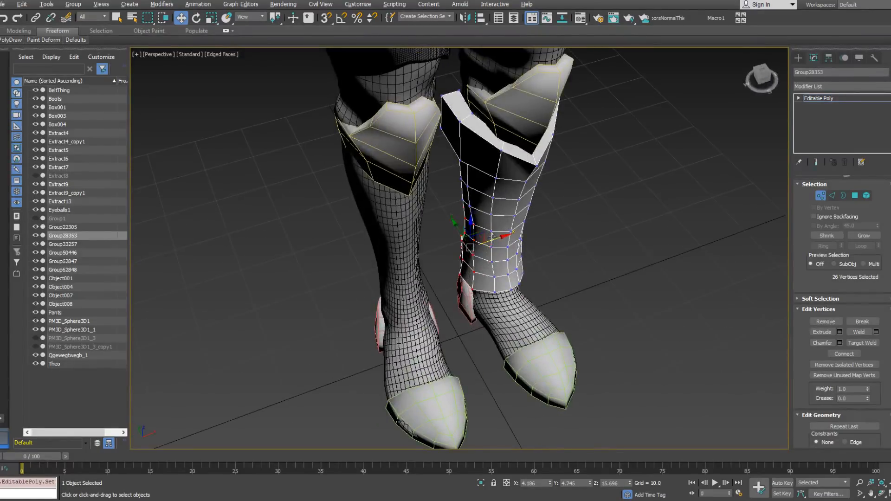
pyautogui.keyDown('alt'); pyautogui.moveTo(491, 236); pyautogui.dragTo(483, 225, button='middle'); pyautogui.keyUp('alt')
pyautogui.moveTo(503, 248); pyautogui.dragTo(511, 248)
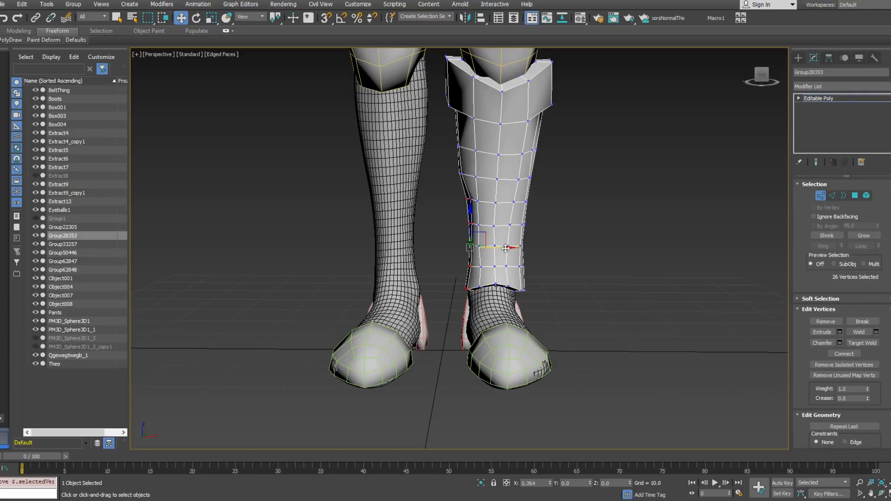
# Select four inner-side vertices at a time above the ankle and at mid-shin and shift them along X toward the leg.
pyautogui.keyDown('alt'); pyautogui.moveTo(508, 249); pyautogui.dragTo(463, 244, button='middle'); pyautogui.keyUp('alt')
pyautogui.moveTo(469, 249); pyautogui.dragTo(468, 249)
pyautogui.keyDown('alt'); pyautogui.moveTo(468, 249); pyautogui.dragTo(457, 242, button='middle'); pyautogui.keyUp('alt')
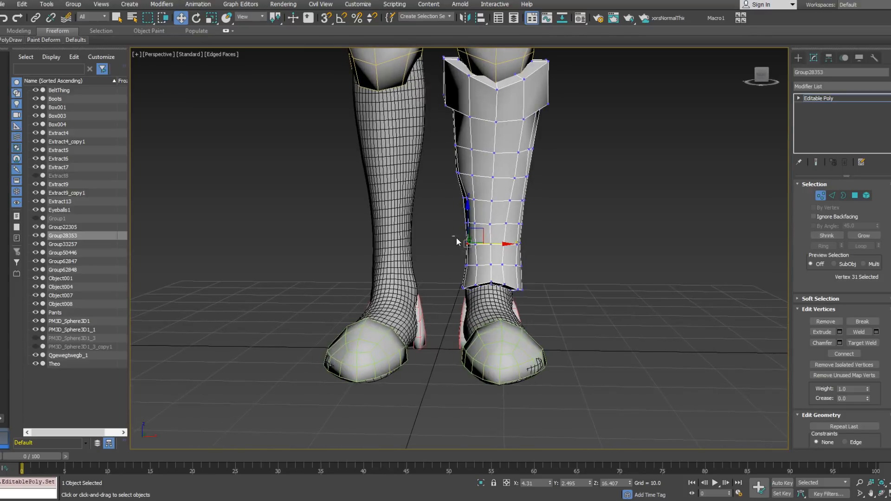
pyautogui.moveTo(475, 253); pyautogui.dragTo(478, 258)
pyautogui.keyDown('alt'); pyautogui.moveTo(478, 258); pyautogui.dragTo(479, 261, button='middle'); pyautogui.keyUp('alt')
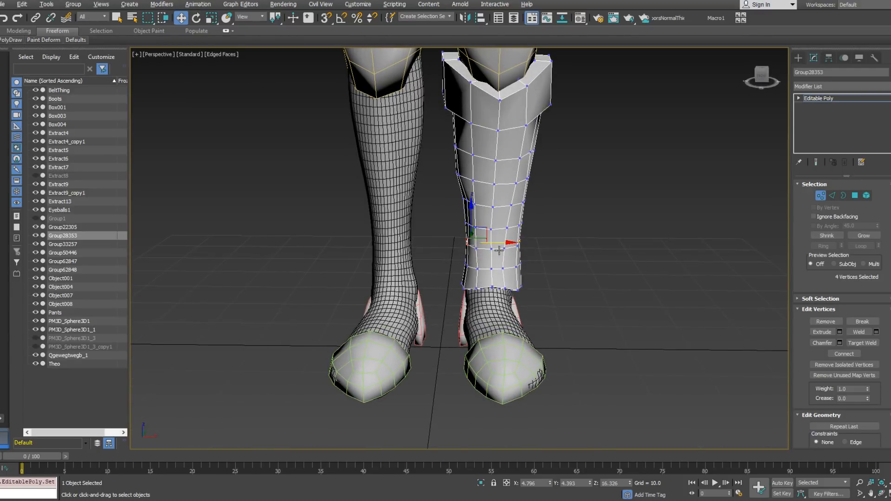
pyautogui.keyDown('alt'); pyautogui.moveTo(501, 245); pyautogui.dragTo(458, 230, button='middle'); pyautogui.keyUp('alt')
pyautogui.moveTo(468, 237); pyautogui.dragTo(472, 239)
pyautogui.keyDown('alt'); pyautogui.moveTo(472, 239); pyautogui.dragTo(483, 249, button='middle'); pyautogui.keyUp('alt')
pyautogui.moveTo(496, 227); pyautogui.dragTo(500, 230)
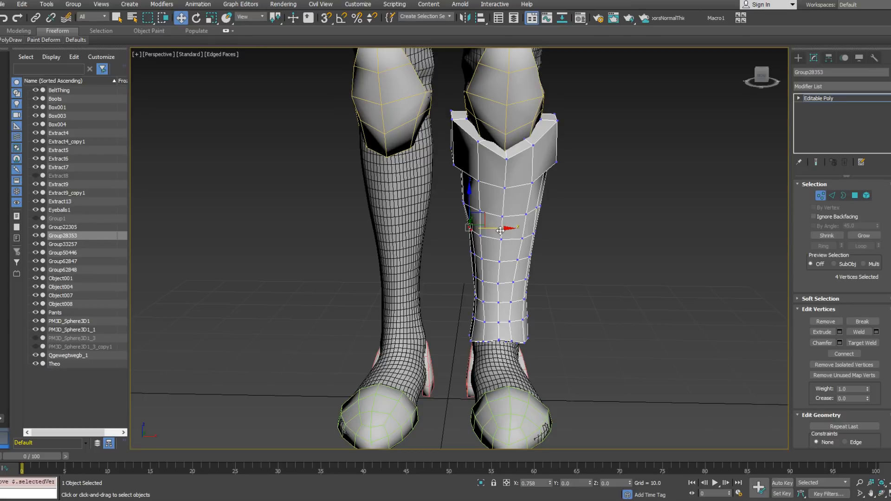
# Shift the four inner-side vertices one row below the raised panel along X by about 0.38 and fine-tune them toward the leg.
pyautogui.moveTo(477, 214); pyautogui.dragTo(491, 203)
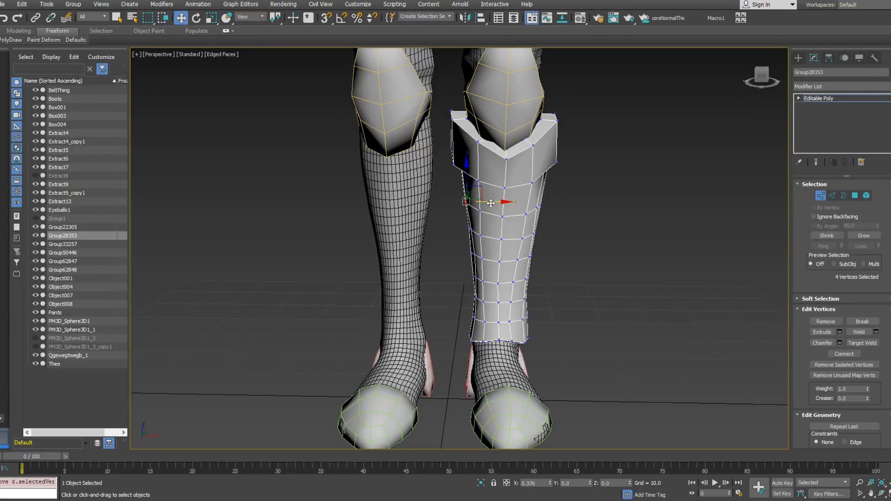
pyautogui.moveTo(491, 202)
pyautogui.keyDown('alt'); pyautogui.mouseDown(button='middle')
pyautogui.moveTo(495, 190)
pyautogui.moveTo(496, 205)
pyautogui.mouseUp(button='middle'); pyautogui.keyUp('alt')
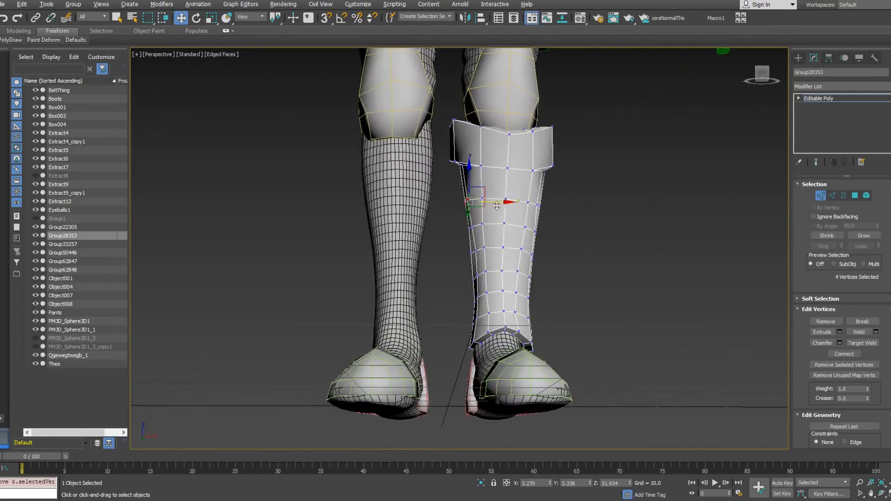
pyautogui.moveTo(498, 202); pyautogui.dragTo(496, 202)
# Select the four outer-side vertices at mid-shin, using the wireframe display, and move them about 0.58 along X toward the leg.
pyautogui.keyDown('alt'); pyautogui.moveTo(496, 203); pyautogui.dragTo(312, 249, button='middle'); pyautogui.keyUp('alt')
pyautogui.moveTo(414, 254); pyautogui.dragTo(415, 257)
pyautogui.moveTo(416, 257)
pyautogui.keyDown('alt'); pyautogui.mouseDown(button='middle')
pyautogui.moveTo(509, 243)
pyautogui.moveTo(548, 253)
pyautogui.moveTo(491, 266)
pyautogui.moveTo(428, 261)
pyautogui.mouseUp(button='middle'); pyautogui.keyUp('alt')
pyautogui.press('F3')
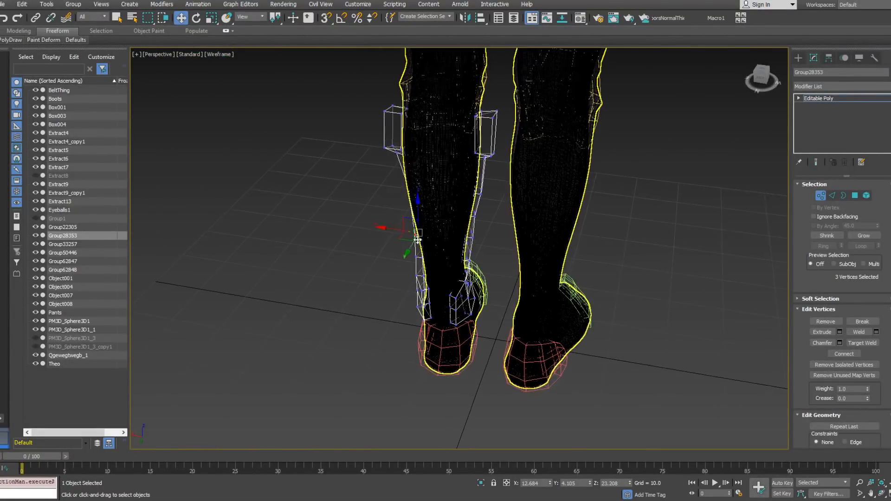
pyautogui.scroll(5, 418, 241)
pyautogui.moveTo(438, 248)
pyautogui.keyDown('alt'); pyautogui.mouseDown(button='middle')
pyautogui.moveTo(455, 248)
pyautogui.moveTo(433, 240)
pyautogui.mouseUp(button='middle'); pyautogui.keyUp('alt')
pyautogui.moveTo(399, 232); pyautogui.dragTo(403, 236)
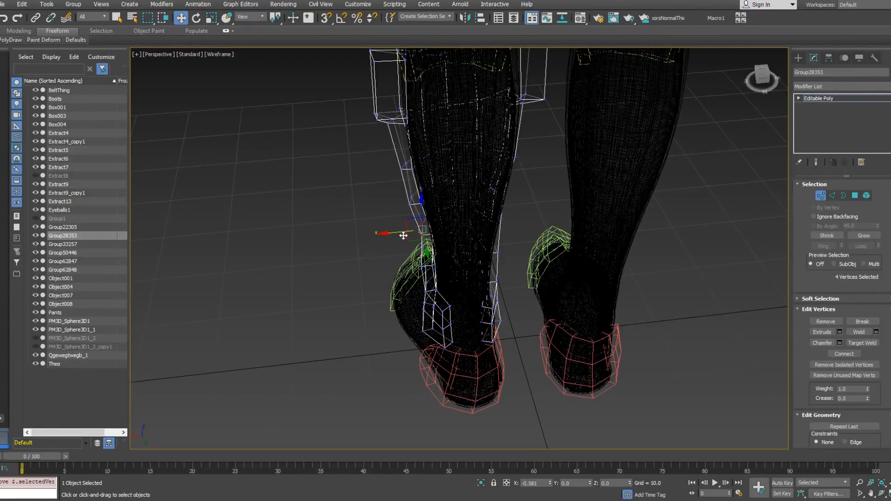
pyautogui.keyDown('alt'); pyautogui.moveTo(404, 236); pyautogui.dragTo(458, 263, button='middle'); pyautogui.keyUp('alt')
# Select the four outer-side vertices one row lower, return to shaded display, and move them along X toward the leg.
pyautogui.moveTo(460, 264); pyautogui.dragTo(420, 257)
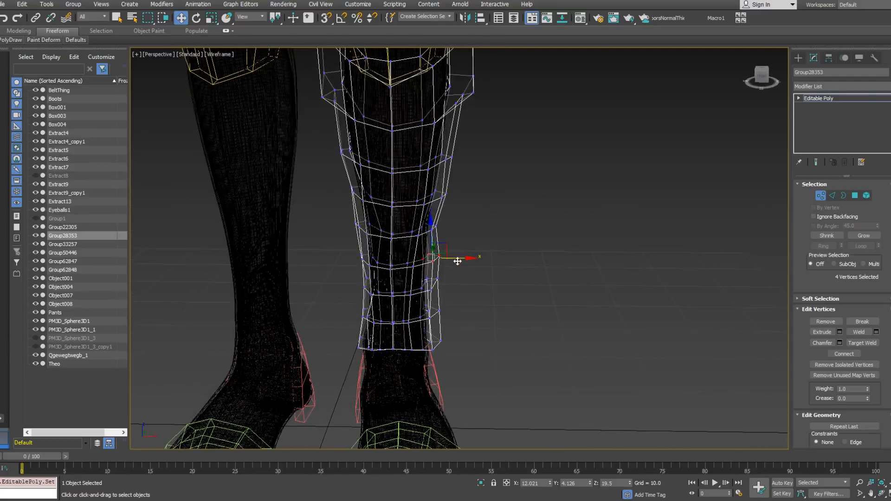
pyautogui.press('F3')
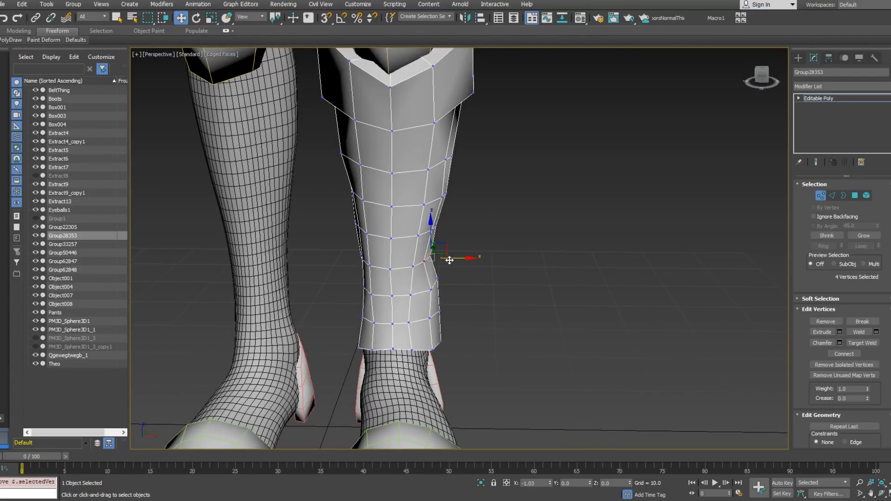
pyautogui.moveTo(451, 261); pyautogui.dragTo(444, 261)
pyautogui.keyDown('alt'); pyautogui.moveTo(444, 262); pyautogui.dragTo(291, 267, button='middle'); pyautogui.keyUp('alt')
pyautogui.moveTo(413, 287)
pyautogui.keyDown('alt'); pyautogui.mouseDown(button='middle')
pyautogui.moveTo(392, 289)
pyautogui.moveTo(399, 279)
pyautogui.mouseUp(button='middle'); pyautogui.keyUp('alt')
# Select the outer-side vertices just above the ankle and shift them along X toward the leg.
pyautogui.moveTo(432, 296); pyautogui.dragTo(433, 298)
pyautogui.keyDown('alt'); pyautogui.moveTo(433, 298); pyautogui.dragTo(615, 302, button='middle'); pyautogui.keyUp('alt')
pyautogui.click(446, 289)
pyautogui.hotkey('ctrl', 'z')
pyautogui.click(450, 287)
pyautogui.hotkey('ctrl', 'z')
pyautogui.moveTo(451, 287); pyautogui.dragTo(444, 288)
pyautogui.keyDown('alt'); pyautogui.moveTo(449, 301); pyautogui.dragTo(287, 290, button='middle'); pyautogui.keyUp('alt')
# Select the six-vertex rows at the front ankle and up the shin and reposition them, moving the ankle row about 0.46 in Y and -0.28 in Z.
pyautogui.moveTo(388, 308); pyautogui.dragTo(414, 357)
pyautogui.keyDown('alt'); pyautogui.moveTo(414, 347); pyautogui.dragTo(345, 278, button='middle'); pyautogui.keyUp('alt')
pyautogui.moveTo(378, 328); pyautogui.dragTo(400, 306)
pyautogui.moveTo(356, 341); pyautogui.dragTo(384, 330)
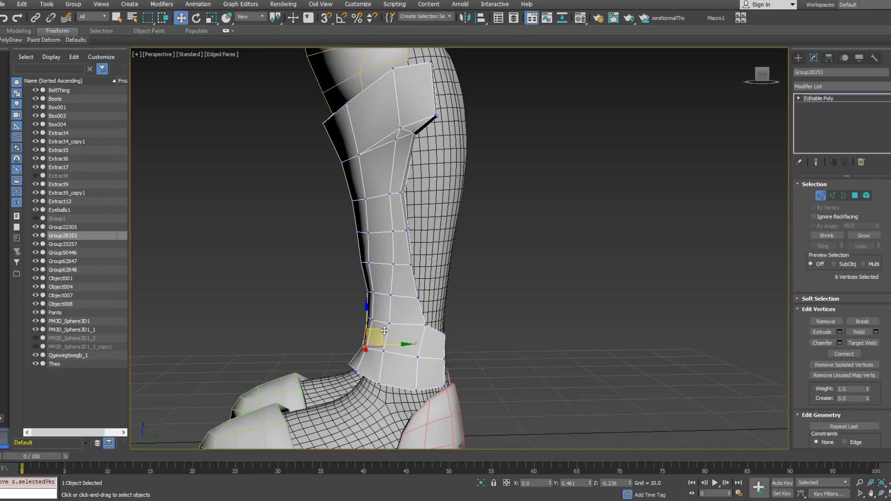
pyautogui.moveTo(357, 258); pyautogui.dragTo(402, 299)
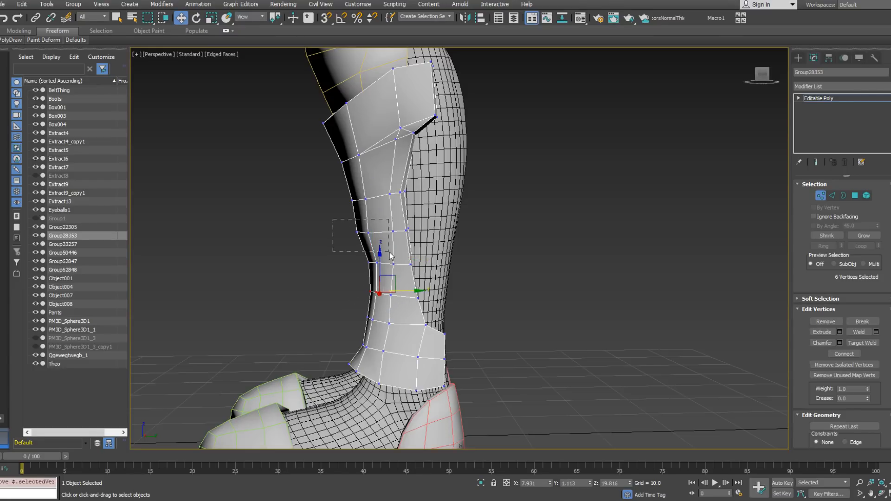
pyautogui.moveTo(390, 253); pyautogui.dragTo(393, 198)
# Adjust the outer-side vertices beneath the raised panel and shift the opposite inner-side vertex along X toward the leg.
pyautogui.keyDown('alt'); pyautogui.moveTo(394, 198); pyautogui.dragTo(324, 241, button='middle'); pyautogui.keyUp('alt')
pyautogui.moveTo(346, 260); pyautogui.dragTo(345, 260)
pyautogui.keyDown('alt'); pyautogui.moveTo(345, 260); pyautogui.dragTo(456, 220, button='middle'); pyautogui.keyUp('alt')
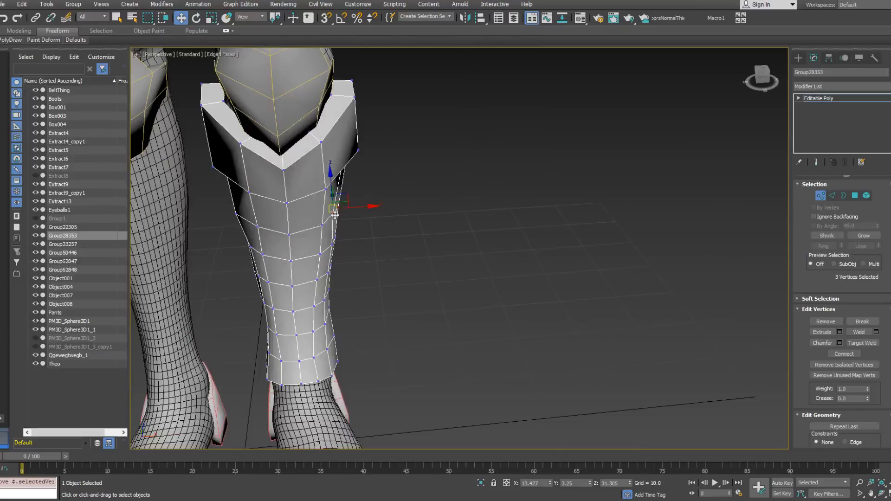
pyautogui.keyDown('alt'); pyautogui.moveTo(360, 211); pyautogui.dragTo(367, 191, button='middle'); pyautogui.keyUp('alt')
pyautogui.moveTo(336, 225)
pyautogui.mouseDown(button='middle')
pyautogui.moveTo(366, 218)
pyautogui.moveTo(333, 229)
pyautogui.mouseUp(button='middle')
pyautogui.scroll(-5, 366, 219)
pyautogui.scroll(5, 333, 229)
pyautogui.scroll(3, 333, 228)
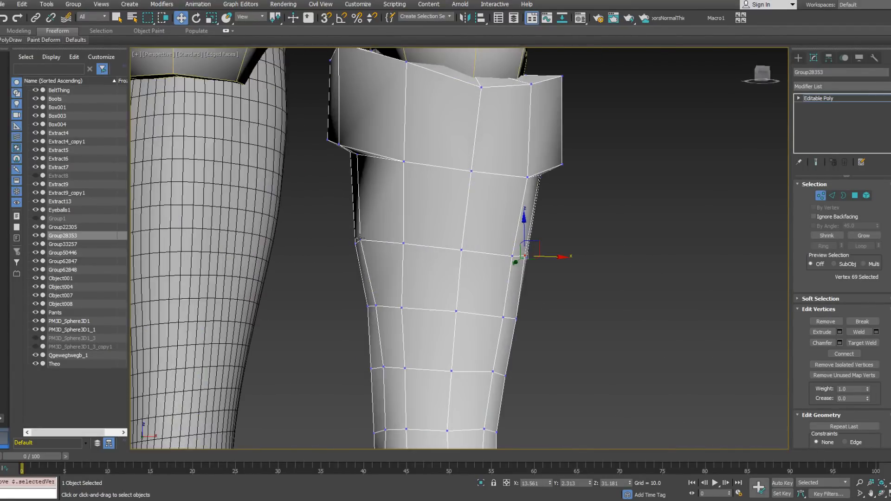
pyautogui.click(360, 240)
pyautogui.moveTo(393, 241); pyautogui.dragTo(396, 242)
# Select the eight polygons on the outer and inner sides of the ankle and extrude them into a raised cuff.
pyautogui.keyDown('alt'); pyautogui.moveTo(396, 243); pyautogui.dragTo(370, 209, button='middle'); pyautogui.keyUp('alt')
pyautogui.scroll(-4, 418, 251)
pyautogui.scroll(-4, 417, 216)
pyautogui.scroll(2, 376, 202)
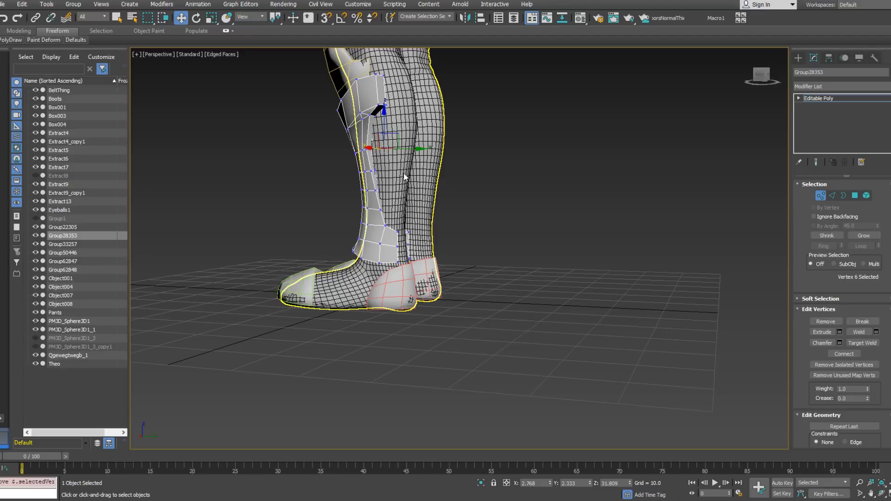
pyautogui.keyDown('alt'); pyautogui.moveTo(414, 227); pyautogui.dragTo(372, 219, button='middle'); pyautogui.keyUp('alt')
pyautogui.scroll(4, 402, 221)
pyautogui.click(854, 196)
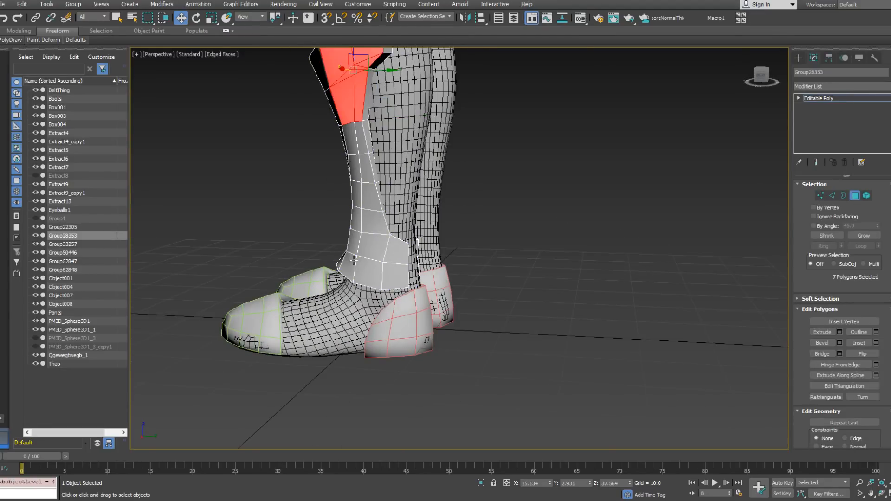
pyautogui.click(379, 251)
pyautogui.keyDown('ctrl'); pyautogui.click(396, 253); pyautogui.keyUp('ctrl')
pyautogui.keyDown('ctrl'); pyautogui.click(392, 274); pyautogui.keyUp('ctrl')
pyautogui.keyDown('ctrl'); pyautogui.click(373, 270); pyautogui.keyUp('ctrl')
pyautogui.keyDown('alt'); pyautogui.moveTo(372, 269); pyautogui.dragTo(510, 277, button='middle'); pyautogui.keyUp('alt')
pyautogui.keyDown('ctrl'); pyautogui.click(332, 251); pyautogui.keyUp('ctrl')
pyautogui.keyDown('ctrl'); pyautogui.click(334, 276); pyautogui.keyUp('ctrl')
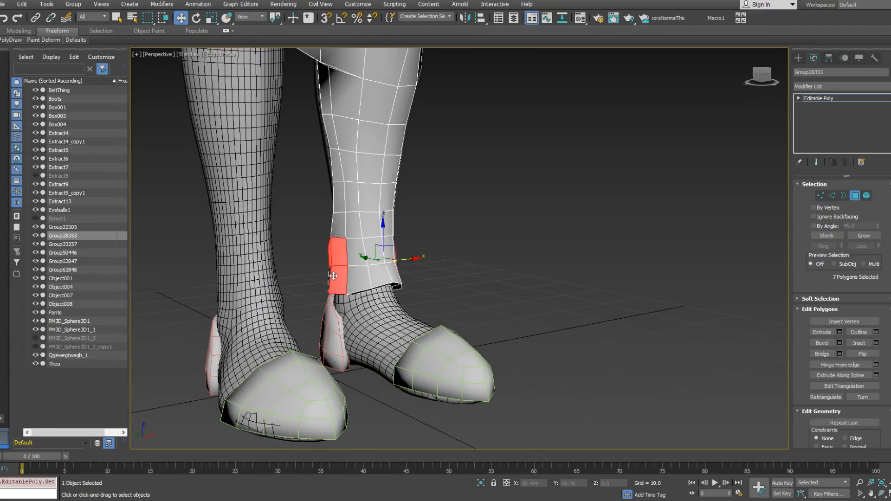
pyautogui.rightClick(349, 274)
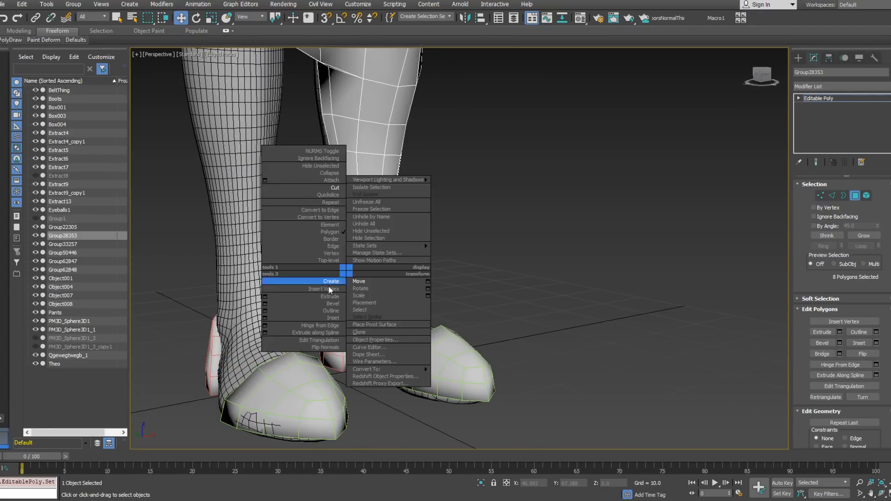
pyautogui.click(264, 297)
pyautogui.click(465, 281)
pyautogui.keyDown('alt'); pyautogui.moveTo(447, 282); pyautogui.dragTo(379, 286, button='middle'); pyautogui.keyUp('alt')
# Target-weld the front corner vertices of the extruded ankle cuff onto the neighbouring shin guard vertices.
pyautogui.click(820, 195)
pyautogui.rightClick(370, 249)
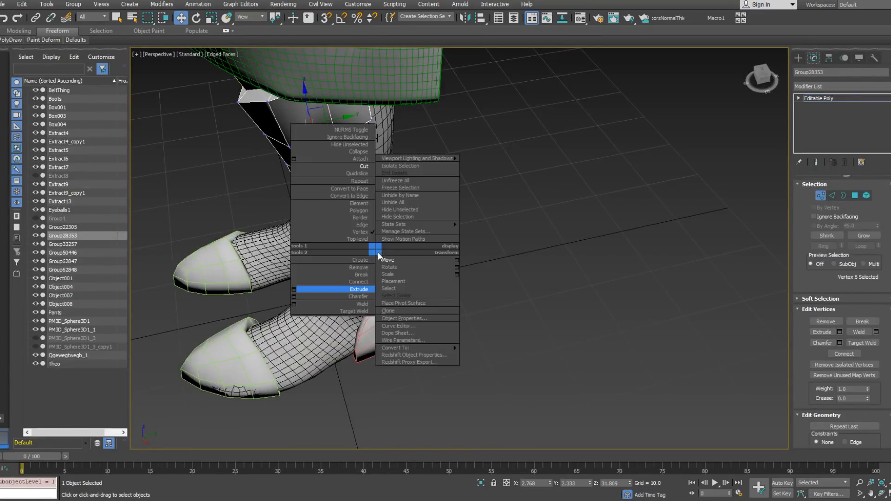
pyautogui.click(334, 311)
pyautogui.keyDown('alt'); pyautogui.moveTo(334, 277); pyautogui.dragTo(367, 276, button='middle'); pyautogui.keyUp('alt')
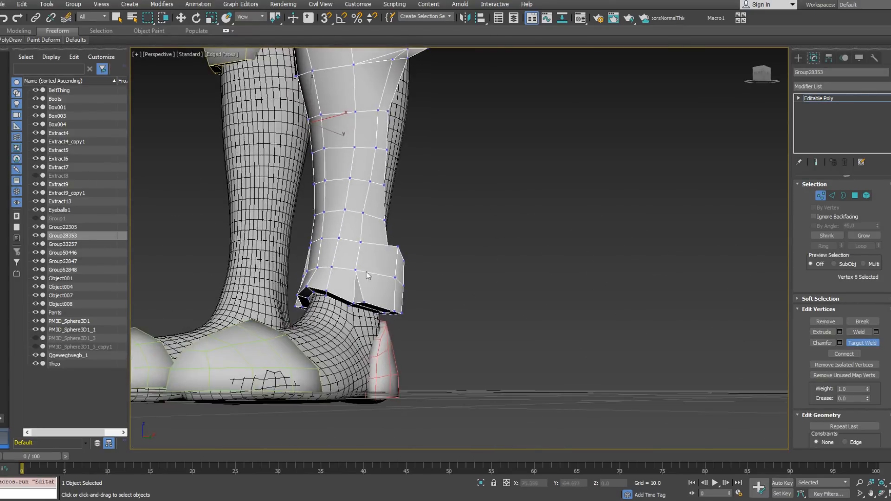
pyautogui.keyDown('alt'); pyautogui.moveTo(352, 305); pyautogui.dragTo(391, 329, button='middle'); pyautogui.keyUp('alt')
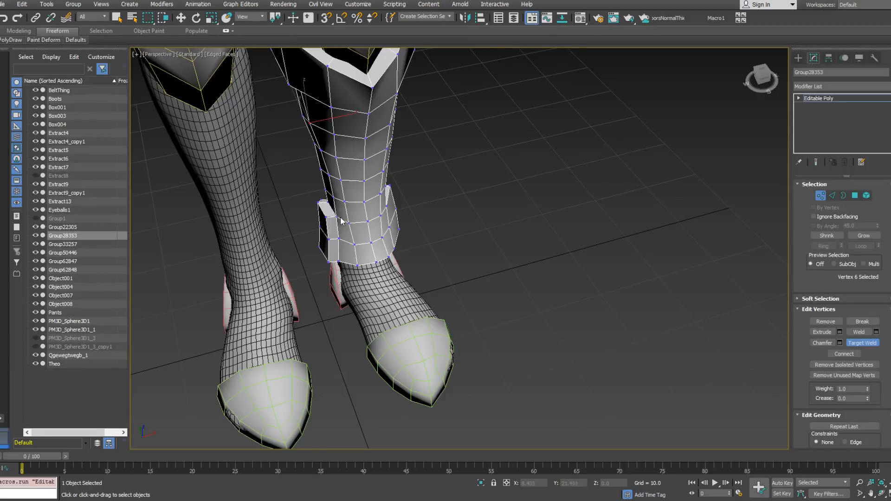
pyautogui.click(338, 263)
pyautogui.press('w')
# Reposition the lower corner vertices on the inner and outer sides of the ankle cuff.
pyautogui.click(338, 262)
pyautogui.keyDown('alt'); pyautogui.moveTo(343, 261); pyautogui.dragTo(488, 276, button='middle'); pyautogui.keyUp('alt')
pyautogui.keyDown('alt'); pyautogui.moveTo(286, 246); pyautogui.dragTo(253, 230, button='middle'); pyautogui.keyUp('alt')
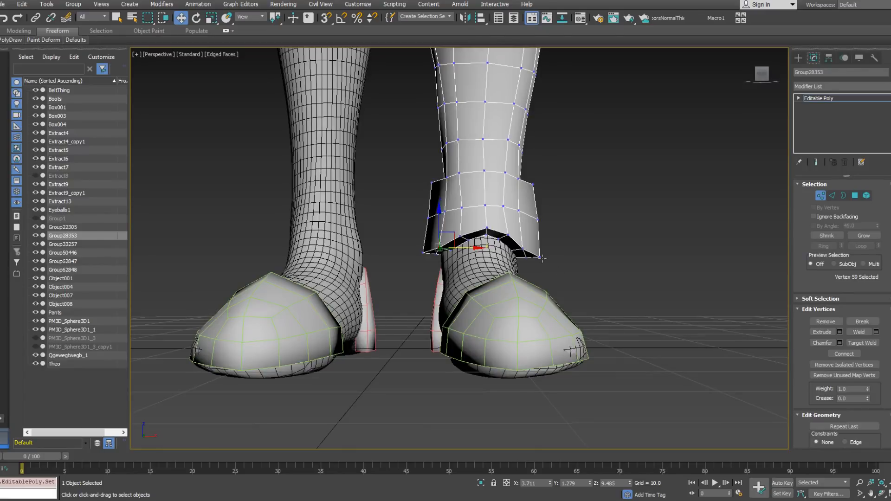
pyautogui.moveTo(547, 267); pyautogui.dragTo(523, 253)
pyautogui.keyDown('alt'); pyautogui.moveTo(521, 252); pyautogui.dragTo(417, 186, button='middle'); pyautogui.keyUp('alt')
pyautogui.moveTo(507, 239); pyautogui.dragTo(514, 246)
# Select the outer cuff vertex at mid-height and move it to even out the cuff's side profile.
pyautogui.keyDown('alt'); pyautogui.moveTo(513, 245); pyautogui.dragTo(488, 297, button='middle'); pyautogui.keyUp('alt')
pyautogui.click(526, 225)
pyautogui.keyDown('alt'); pyautogui.moveTo(524, 226); pyautogui.dragTo(502, 251, button='middle'); pyautogui.keyUp('alt')
pyautogui.moveTo(498, 229); pyautogui.dragTo(501, 229)
pyautogui.keyDown('alt'); pyautogui.moveTo(501, 229); pyautogui.dragTo(659, 230, button='middle'); pyautogui.keyUp('alt')
pyautogui.moveTo(558, 227); pyautogui.dragTo(555, 228)
pyautogui.keyDown('alt'); pyautogui.moveTo(555, 228); pyautogui.dragTo(441, 201, button='middle'); pyautogui.keyUp('alt')
# Select the three top vertices of the outer ankle cuff and lower them about 0.82 along Z.
pyautogui.keyDown('alt'); pyautogui.moveTo(571, 191); pyautogui.dragTo(499, 190, button='middle'); pyautogui.keyUp('alt')
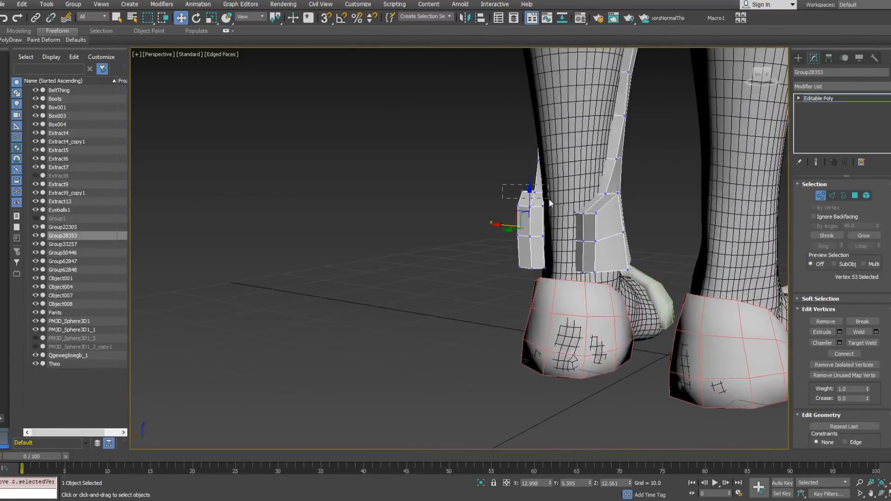
pyautogui.moveTo(503, 185); pyautogui.dragTo(549, 199)
pyautogui.keyDown('alt'); pyautogui.moveTo(549, 199); pyautogui.dragTo(687, 199, button='middle'); pyautogui.keyUp('alt')
pyautogui.moveTo(535, 171); pyautogui.dragTo(534, 176)
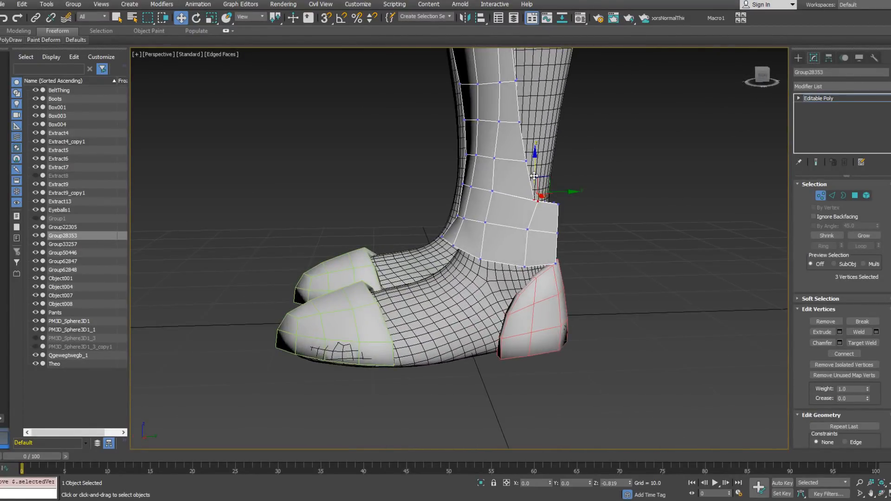
pyautogui.keyDown('alt'); pyautogui.moveTo(533, 174); pyautogui.dragTo(452, 174, button='middle'); pyautogui.keyUp('alt')
# Select the three top vertices of the inner ankle cuff and lower them along Z to match the outer side.
pyautogui.keyDown('alt'); pyautogui.moveTo(450, 191); pyautogui.dragTo(672, 193, button='middle'); pyautogui.keyUp('alt')
pyautogui.keyDown('ctrl'); pyautogui.moveTo(486, 219); pyautogui.dragTo(487, 220); pyautogui.keyUp('ctrl')
pyautogui.keyDown('alt'); pyautogui.moveTo(488, 220); pyautogui.dragTo(575, 213, button='middle'); pyautogui.keyUp('alt')
pyautogui.keyDown('alt'); pyautogui.moveTo(496, 245); pyautogui.dragTo(497, 245); pyautogui.keyUp('alt')
pyautogui.keyDown('alt'); pyautogui.moveTo(497, 245); pyautogui.dragTo(468, 187, button='middle'); pyautogui.keyUp('alt')
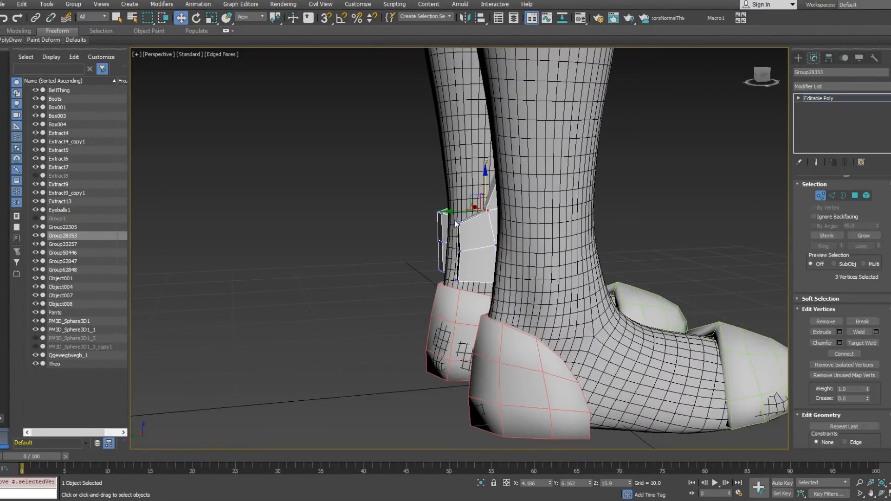
pyautogui.keyDown('alt'); pyautogui.moveTo(464, 234); pyautogui.dragTo(502, 230, button='middle'); pyautogui.keyUp('alt')
pyautogui.keyDown('alt'); pyautogui.moveTo(458, 197); pyautogui.dragTo(294, 225, button='middle'); pyautogui.keyUp('alt')
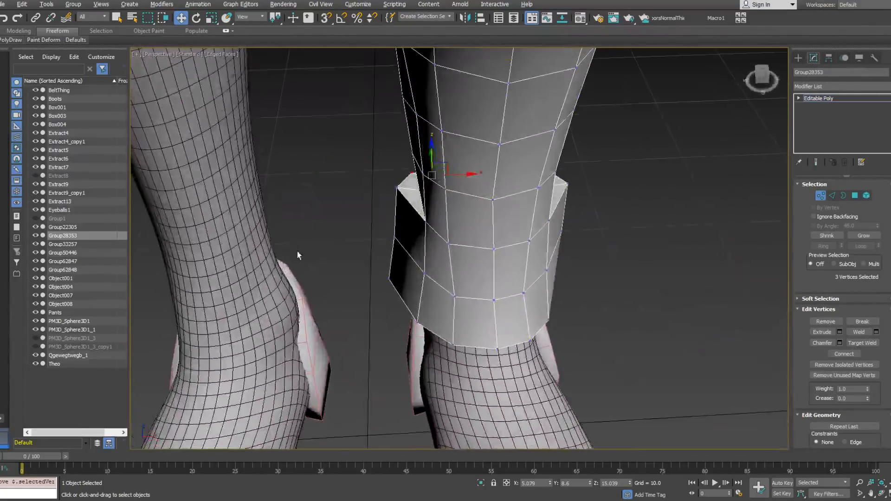
# Select the two lower rear vertices of the inner ankle cuff and move them closer to the leg.
pyautogui.keyDown('alt'); pyautogui.moveTo(387, 251); pyautogui.dragTo(393, 194, button='middle'); pyautogui.keyUp('alt')
pyautogui.moveTo(403, 255); pyautogui.dragTo(415, 254)
pyautogui.moveTo(415, 254)
pyautogui.keyDown('alt'); pyautogui.mouseDown(button='middle')
pyautogui.moveTo(429, 260)
pyautogui.moveTo(418, 250)
pyautogui.mouseUp(button='middle'); pyautogui.keyUp('alt')
pyautogui.moveTo(430, 251); pyautogui.dragTo(436, 257)
pyautogui.keyDown('alt'); pyautogui.moveTo(437, 257); pyautogui.dragTo(350, 285, button='middle'); pyautogui.keyUp('alt')
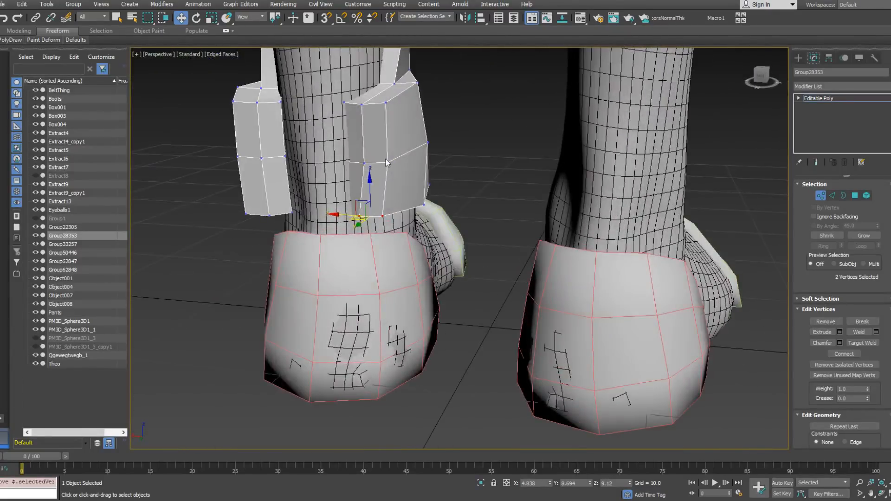
# Move the rear vertices at mid-height and at the top of the inner ankle cuff toward the ankle.
pyautogui.keyDown('alt'); pyautogui.moveTo(365, 163); pyautogui.dragTo(369, 181, button='middle'); pyautogui.keyUp('alt')
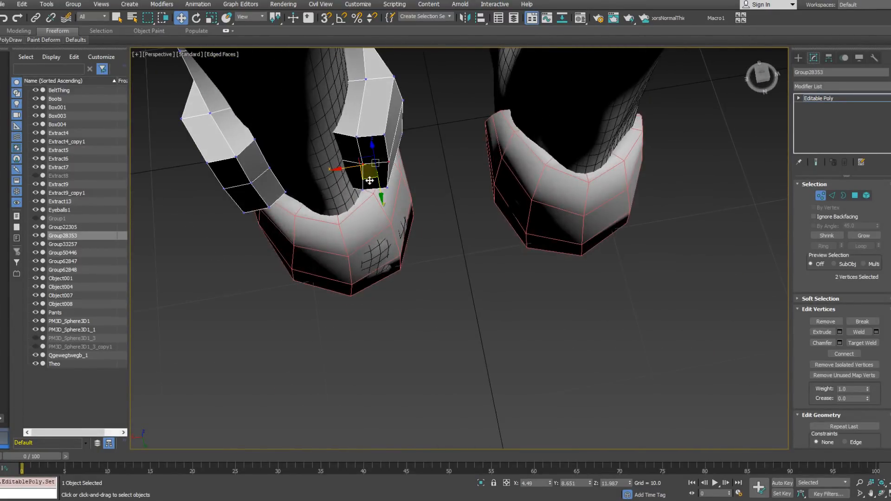
pyautogui.keyDown('ctrl'); pyautogui.click(357, 136); pyautogui.keyUp('ctrl')
pyautogui.keyDown('alt'); pyautogui.moveTo(358, 138); pyautogui.dragTo(369, 159, button='middle'); pyautogui.keyUp('alt')
pyautogui.moveTo(365, 152); pyautogui.dragTo(358, 153)
pyautogui.keyDown('alt'); pyautogui.moveTo(371, 147); pyautogui.dragTo(432, 254, button='middle'); pyautogui.keyUp('alt')
# Select the front-centre vertex of the guard's ankle section and move it forward about 0.12 along Y.
pyautogui.click(318, 212)
pyautogui.scroll(-5, 366, 187)
pyautogui.scroll(3, 399, 245)
pyautogui.scroll(5, 371, 240)
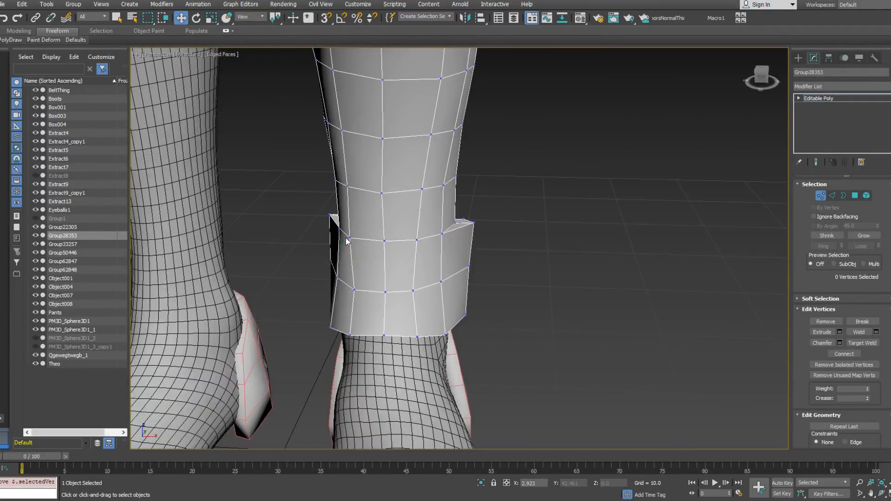
pyautogui.click(349, 237)
pyautogui.keyDown('alt'); pyautogui.moveTo(349, 237); pyautogui.dragTo(310, 179, button='middle'); pyautogui.keyUp('alt')
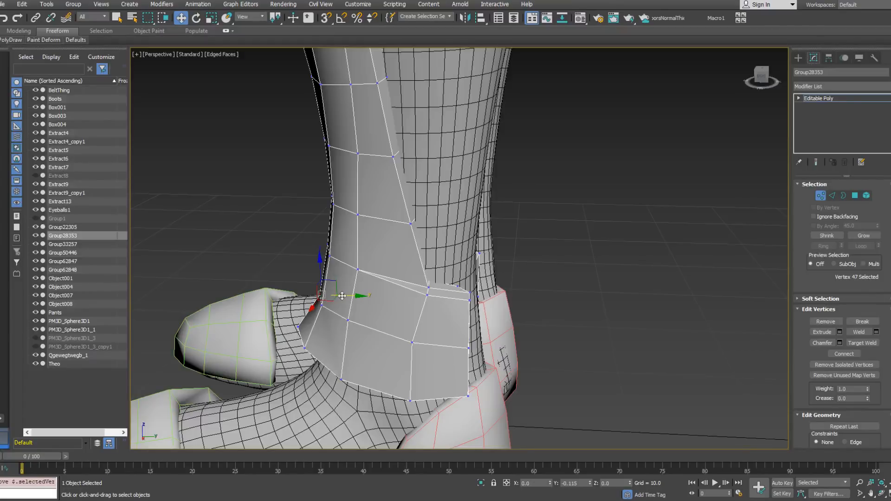
pyautogui.scroll(-8, 339, 296)
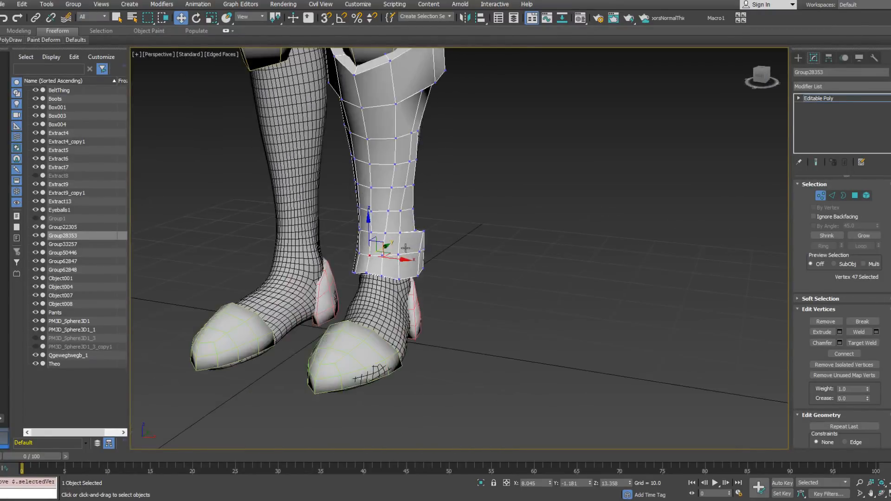
pyautogui.keyDown('alt'); pyautogui.moveTo(360, 185); pyautogui.dragTo(433, 225, button='middle'); pyautogui.keyUp('alt')
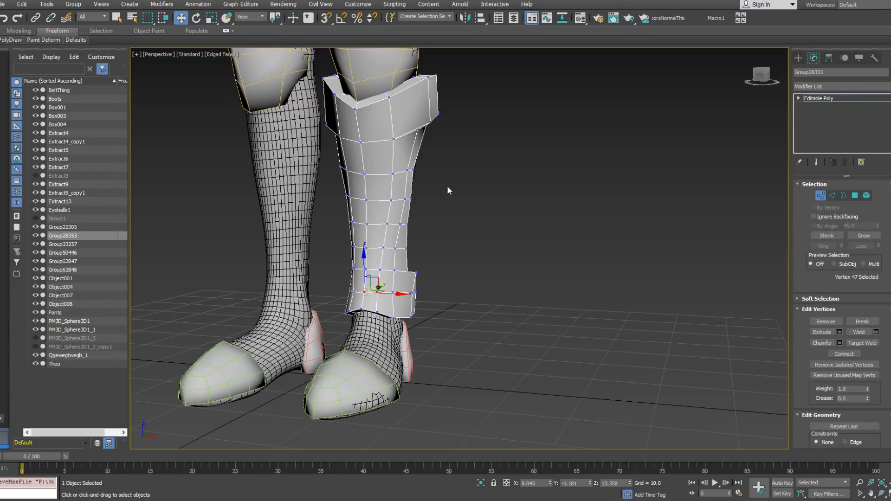
# Select the two inner-side vertices at mid-shin and inspect the shin guard's fit around the leg.
pyautogui.scroll(-4, 436, 197)
pyautogui.scroll(5, 407, 202)
pyautogui.moveTo(401, 201); pyautogui.dragTo(381, 184)
pyautogui.moveTo(413, 202)
pyautogui.keyDown('alt'); pyautogui.mouseDown(button='middle')
pyautogui.moveTo(422, 191)
pyautogui.moveTo(414, 201)
pyautogui.mouseUp(button='middle'); pyautogui.keyUp('alt')
pyautogui.keyDown('alt'); pyautogui.moveTo(330, 243); pyautogui.dragTo(435, 288, button='middle'); pyautogui.keyUp('alt')
pyautogui.keyDown('alt'); pyautogui.click(337, 279); pyautogui.keyUp('alt')
pyautogui.moveTo(572, 233); pyautogui.dragTo(603, 235, button='middle')
pyautogui.keyDown('alt'); pyautogui.moveTo(604, 235); pyautogui.dragTo(513, 205, button='middle'); pyautogui.keyUp('alt')
pyautogui.moveTo(513, 205)
pyautogui.mouseDown(button='middle')
pyautogui.moveTo(522, 218)
pyautogui.moveTo(509, 222)
pyautogui.mouseUp(button='middle')
pyautogui.scroll(-3, 515, 220)
pyautogui.moveTo(510, 222)
pyautogui.mouseDown(button='middle')
pyautogui.moveTo(493, 222)
pyautogui.moveTo(508, 209)
pyautogui.mouseUp(button='middle')
pyautogui.scroll(3, 496, 225)
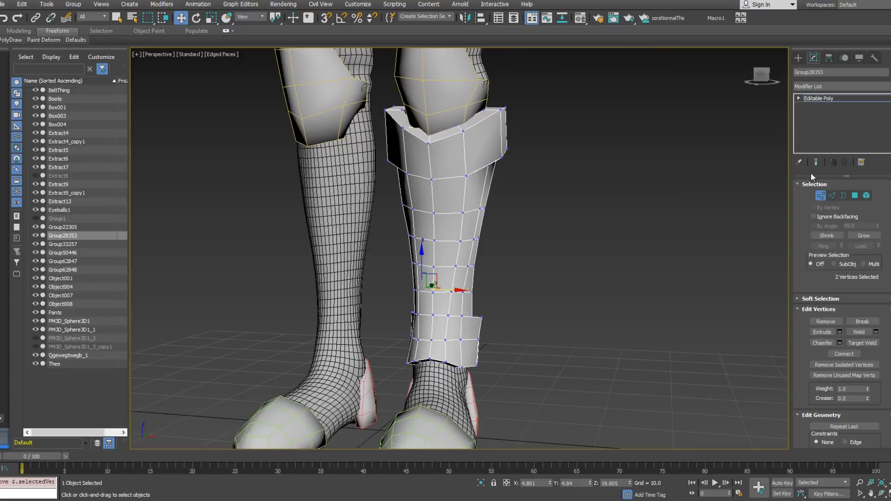
# Select the entire shin guard as an element and assign it to smoothing group 1.
pyautogui.click(867, 196)
pyautogui.hotkey('ctrl', 'a')
pyautogui.scroll(-10, 841, 290)
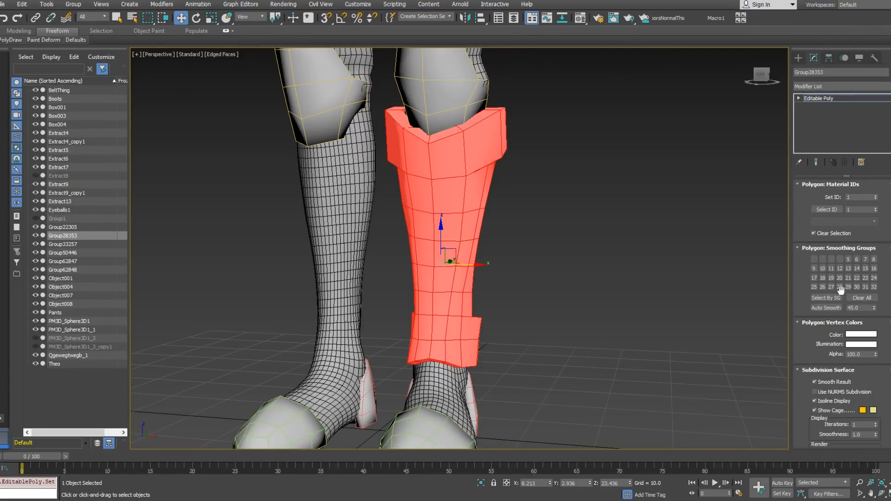
pyautogui.click(814, 259)
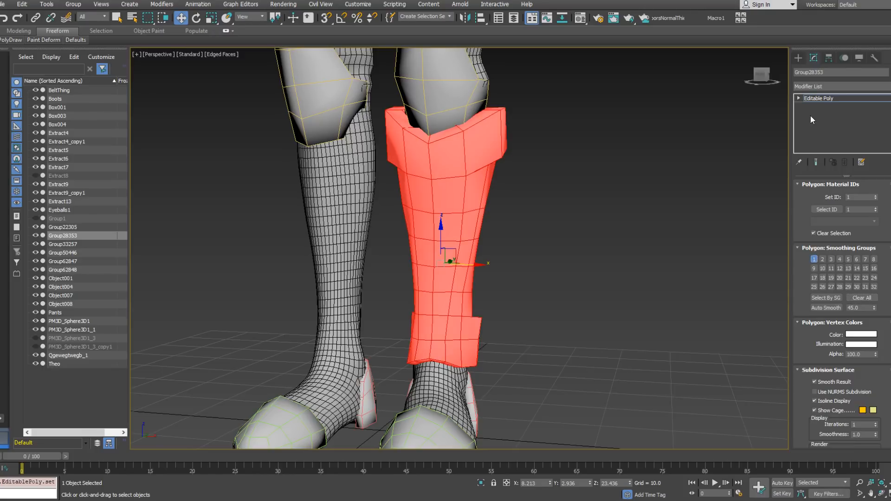
# Select the polygons of the guard's outer half and switch them from smoothing group 1 to smoothing group 2.
pyautogui.click(799, 98)
pyautogui.click(818, 131)
pyautogui.keyDown('alt'); pyautogui.moveTo(592, 244); pyautogui.dragTo(630, 232, button='middle'); pyautogui.keyUp('alt')
pyautogui.moveTo(453, 96); pyautogui.dragTo(453, 96)
pyautogui.moveTo(453, 96)
pyautogui.keyDown('alt'); pyautogui.mouseDown(button='middle')
pyautogui.moveTo(475, 174)
pyautogui.moveTo(360, 213)
pyautogui.moveTo(432, 252)
pyautogui.moveTo(449, 234)
pyautogui.moveTo(612, 225)
pyautogui.mouseUp(button='middle'); pyautogui.keyUp('alt')
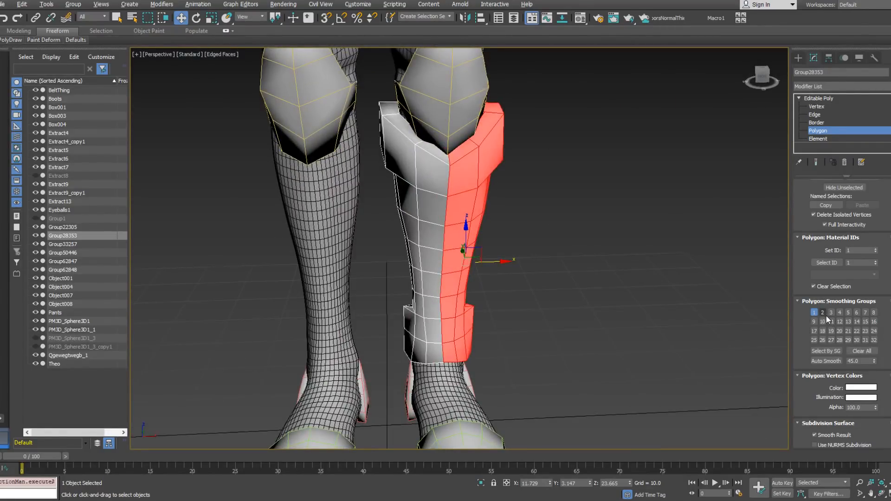
pyautogui.click(814, 313)
# Select the shin guard's top-rim and bottom-rim polygons around the outer half.
pyautogui.keyDown('alt'); pyautogui.moveTo(511, 209); pyautogui.dragTo(478, 181, button='middle'); pyautogui.keyUp('alt')
pyautogui.click(504, 132)
pyautogui.keyDown('ctrl'); pyautogui.click(484, 163); pyautogui.keyUp('ctrl')
pyautogui.keyDown('alt'); pyautogui.moveTo(435, 218); pyautogui.dragTo(439, 167, button='middle'); pyautogui.keyUp('alt')
pyautogui.click(451, 281)
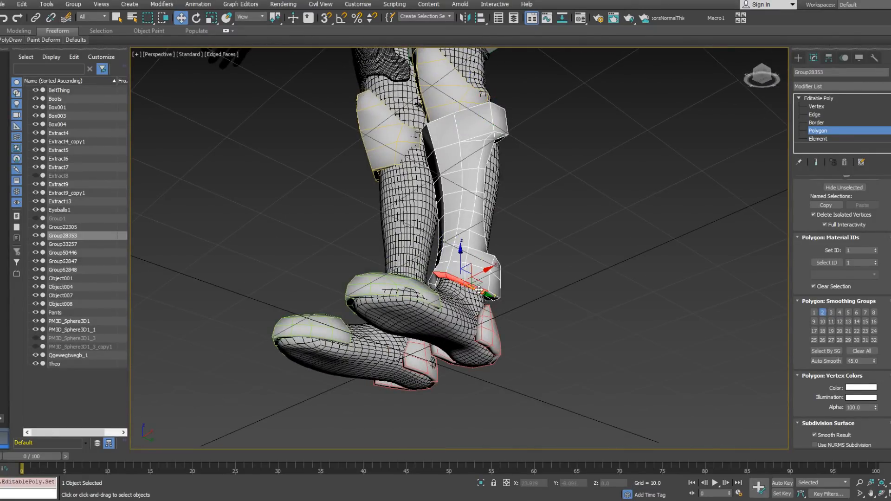
# Select the narrow side-edge polygons and the ankle cuff's upper ledges on both sides for a separate smoothing group.
pyautogui.keyDown('alt'); pyautogui.moveTo(499, 296); pyautogui.dragTo(372, 364, button='middle'); pyautogui.keyUp('alt')
pyautogui.moveTo(462, 236); pyautogui.dragTo(446, 283, button='middle')
pyautogui.moveTo(447, 284)
pyautogui.keyDown('alt'); pyautogui.mouseDown(button='middle')
pyautogui.moveTo(459, 262)
pyautogui.moveTo(496, 247)
pyautogui.moveTo(452, 276)
pyautogui.mouseUp(button='middle'); pyautogui.keyUp('alt')
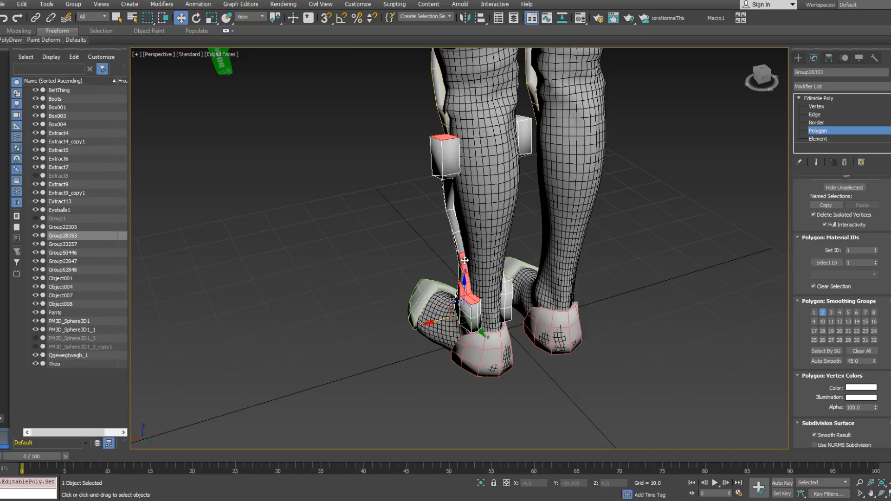
pyautogui.keyDown('alt'); pyautogui.moveTo(452, 204); pyautogui.dragTo(425, 207, button='middle'); pyautogui.keyUp('alt')
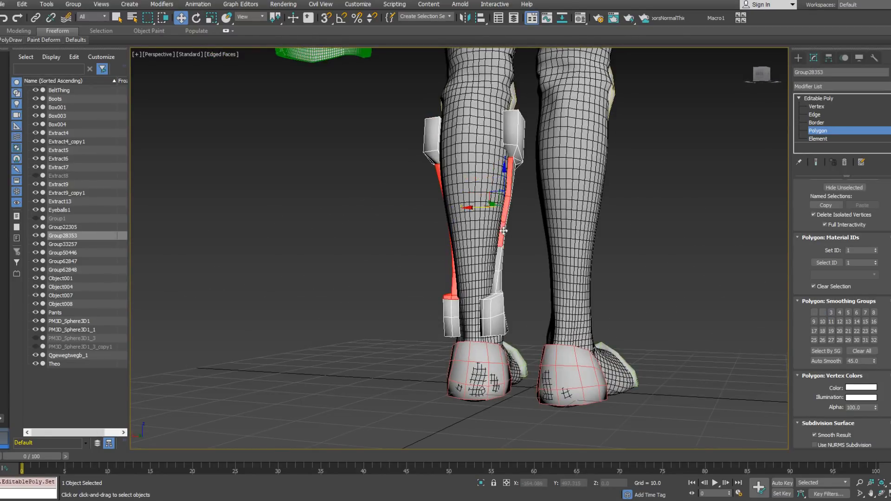
pyautogui.keyDown('alt'); pyautogui.moveTo(494, 279); pyautogui.dragTo(829, 284, button='middle'); pyautogui.keyUp('alt')
pyautogui.keyDown('alt'); pyautogui.moveTo(464, 200); pyautogui.dragTo(559, 205, button='middle'); pyautogui.keyUp('alt')
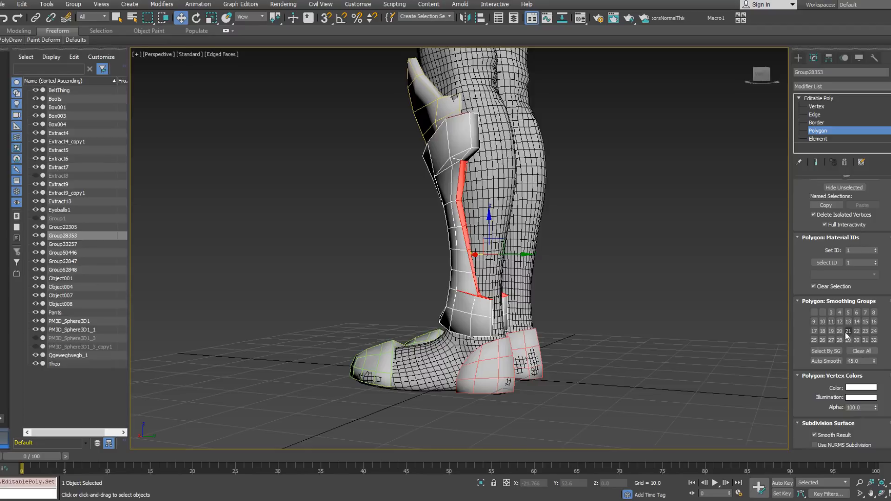
# Select the underside polygons of the guard's upper cuff on both sides and assign them to smoothing group 10.
pyautogui.keyDown('alt'); pyautogui.moveTo(515, 253); pyautogui.dragTo(567, 254, button='middle'); pyautogui.keyUp('alt')
pyautogui.keyDown('alt'); pyautogui.moveTo(440, 156); pyautogui.dragTo(467, 171, button='middle'); pyautogui.keyUp('alt')
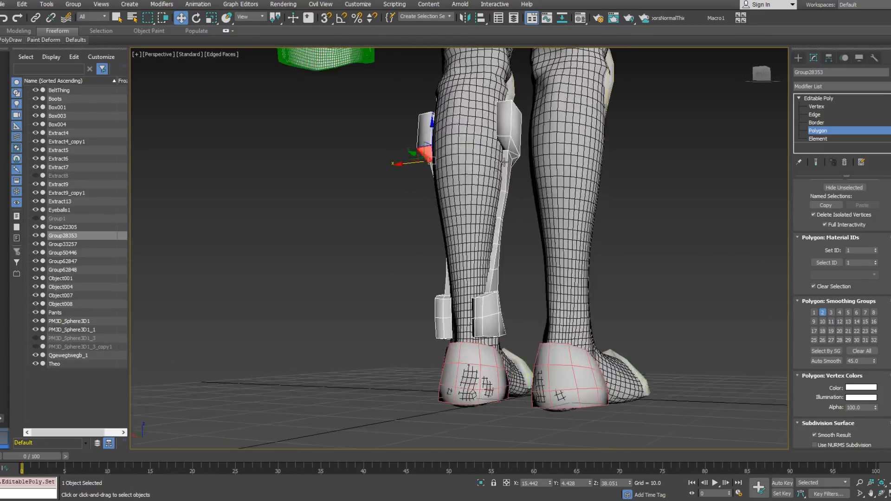
pyautogui.keyDown('alt'); pyautogui.moveTo(514, 157); pyautogui.dragTo(511, 182, button='middle'); pyautogui.keyUp('alt')
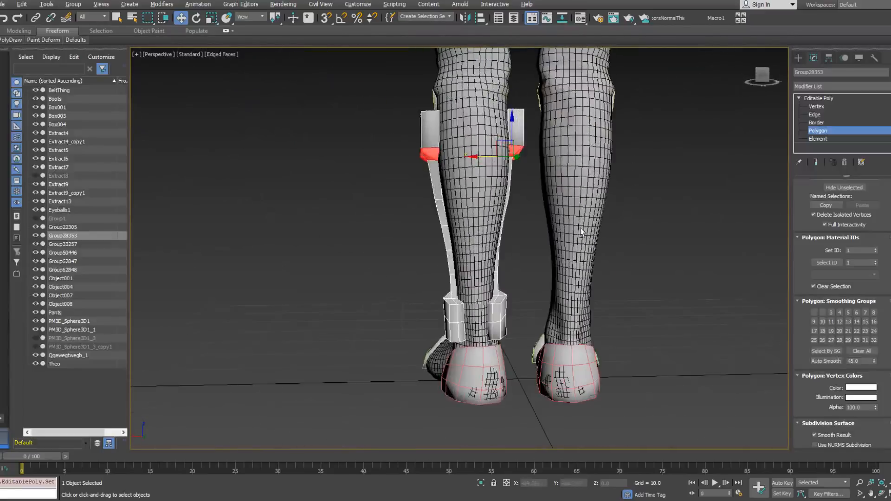
pyautogui.click(822, 321)
# Select the bottom-rim polygons along the front of the ankle cuff.
pyautogui.keyDown('alt'); pyautogui.moveTo(516, 284); pyautogui.dragTo(547, 255, button='middle'); pyautogui.keyUp('alt')
pyautogui.keyDown('alt'); pyautogui.moveTo(491, 278); pyautogui.dragTo(481, 381, button='middle'); pyautogui.keyUp('alt')
pyautogui.scroll(-3, 483, 386)
pyautogui.moveTo(482, 381); pyautogui.dragTo(472, 335, button='middle')
pyautogui.scroll(5, 482, 328)
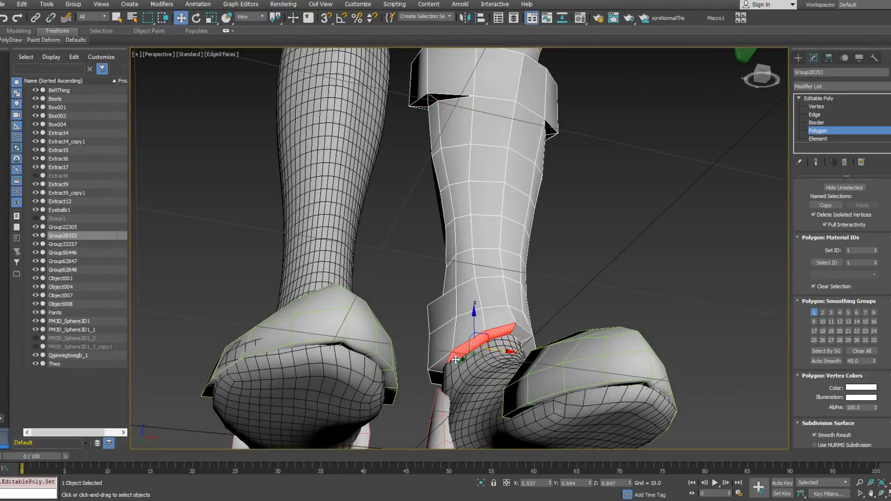
pyautogui.keyDown('alt'); pyautogui.moveTo(436, 377); pyautogui.dragTo(449, 169, button='middle'); pyautogui.keyUp('alt')
# Select the upper cuff's top-rim polygons and switch them from smoothing group 1 to group 11.
pyautogui.click(448, 167)
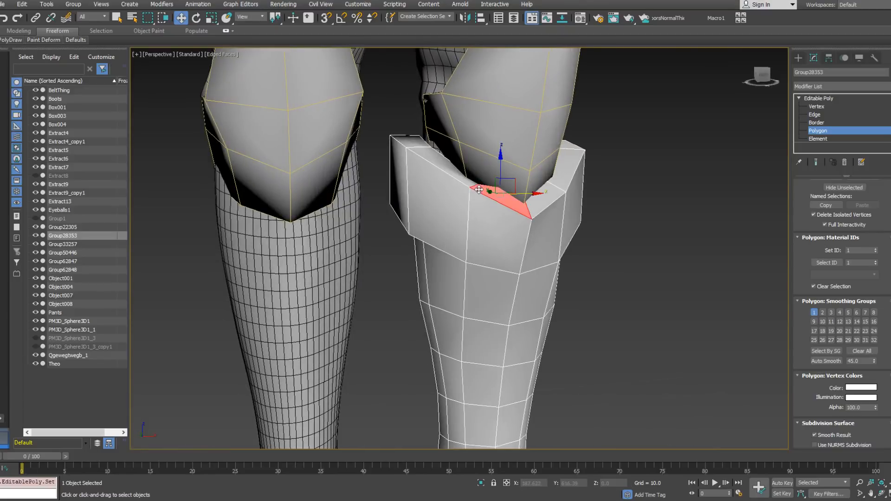
pyautogui.click(853, 353)
pyautogui.click(813, 313)
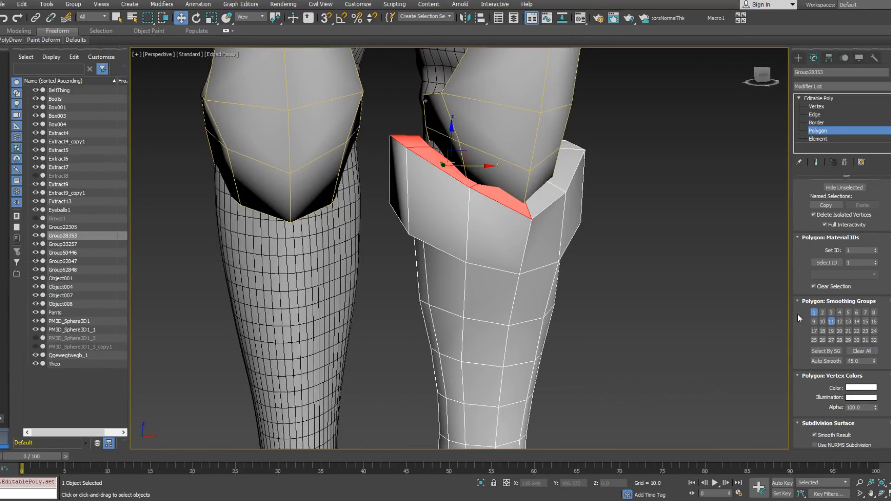
pyautogui.click(816, 313)
# Select the rear end faces of the upper cuff on both sides of the leg.
pyautogui.keyDown('alt'); pyautogui.moveTo(528, 305); pyautogui.dragTo(493, 260, button='middle'); pyautogui.keyUp('alt')
pyautogui.scroll(-5, 494, 261)
pyautogui.keyDown('alt'); pyautogui.moveTo(541, 275); pyautogui.dragTo(386, 280, button='middle'); pyautogui.keyUp('alt')
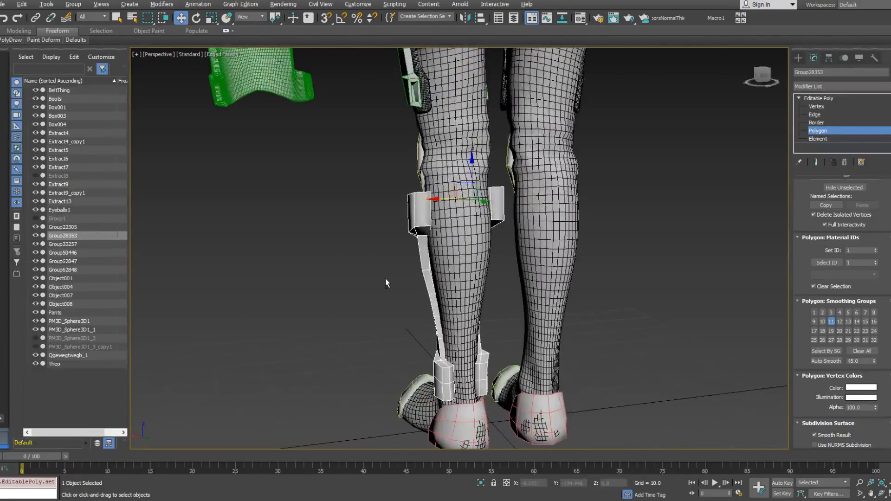
pyautogui.click(426, 218)
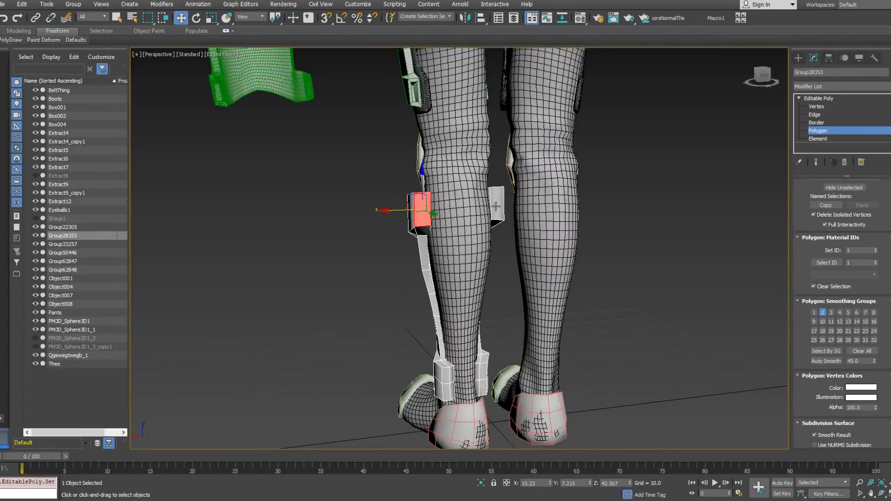
pyautogui.keyDown('ctrl'); pyautogui.click(495, 206); pyautogui.keyUp('ctrl')
pyautogui.moveTo(493, 343); pyautogui.dragTo(497, 232, button='middle')
pyautogui.scroll(4, 496, 232)
pyautogui.keyDown('alt'); pyautogui.moveTo(506, 234); pyautogui.dragTo(480, 236, button='middle'); pyautogui.keyUp('alt')
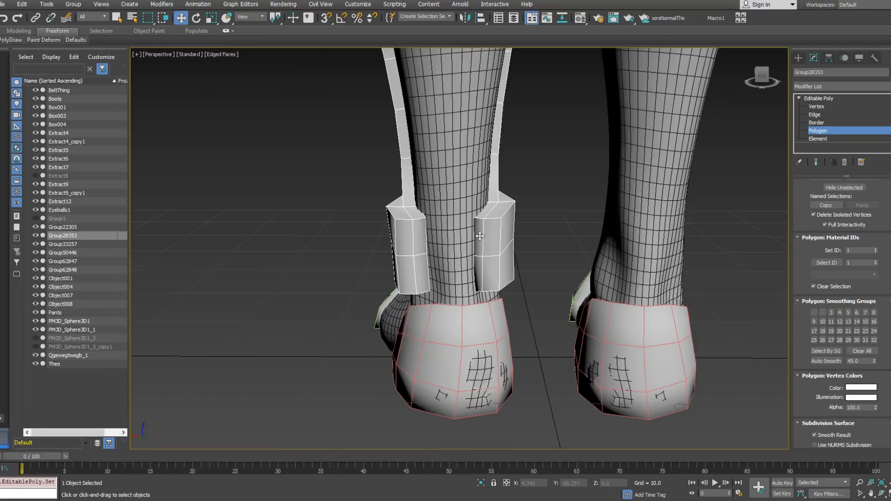
# Add the ankle cuff's rear end faces to the selection, clear the existing smoothing groups and assign group 4.
pyautogui.keyDown('ctrl'); pyautogui.click(480, 236); pyautogui.keyUp('ctrl')
pyautogui.keyDown('ctrl'); pyautogui.click(409, 250); pyautogui.keyUp('ctrl')
pyautogui.keyDown('alt'); pyautogui.moveTo(421, 259); pyautogui.dragTo(580, 288, button='middle'); pyautogui.keyUp('alt')
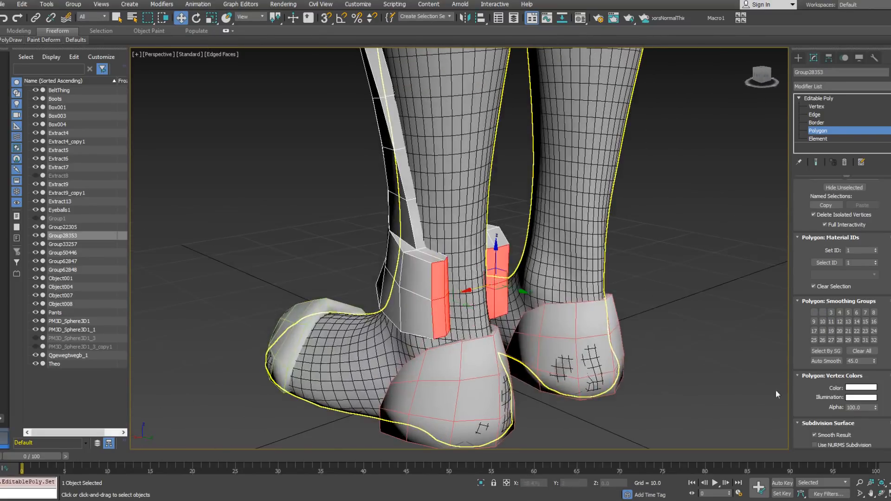
pyautogui.click(857, 350)
pyautogui.moveTo(534, 236); pyautogui.dragTo(486, 289, button='middle')
pyautogui.scroll(-5, 551, 282)
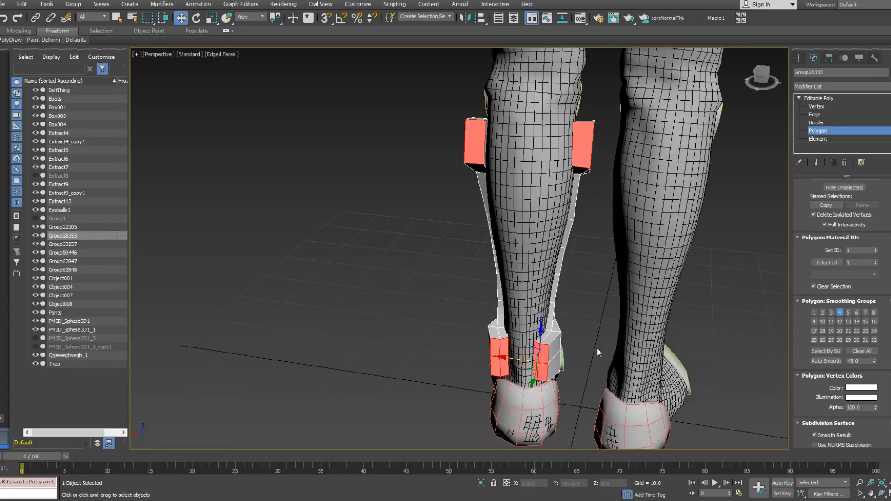
# Try insetting the four rear end faces of the upper and ankle cuffs by 0.401.
pyautogui.click(474, 142)
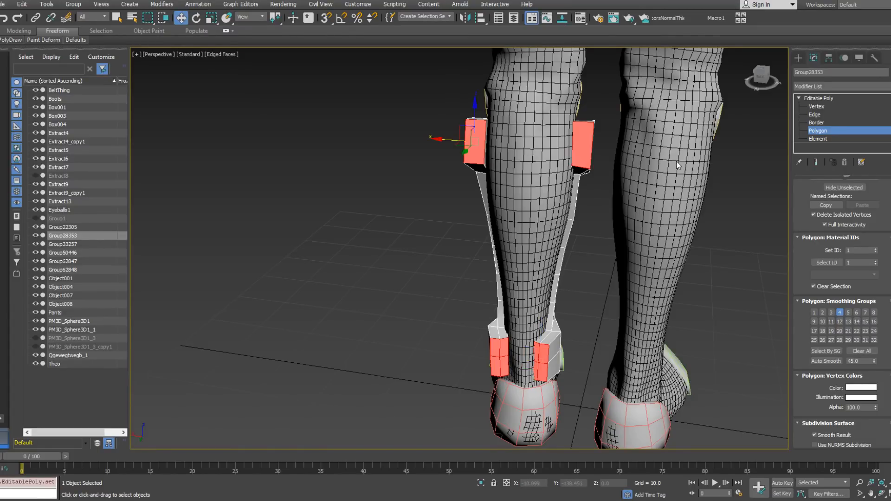
pyautogui.moveTo(584, 150); pyautogui.dragTo(518, 116, button='middle')
pyautogui.rightClick(497, 220)
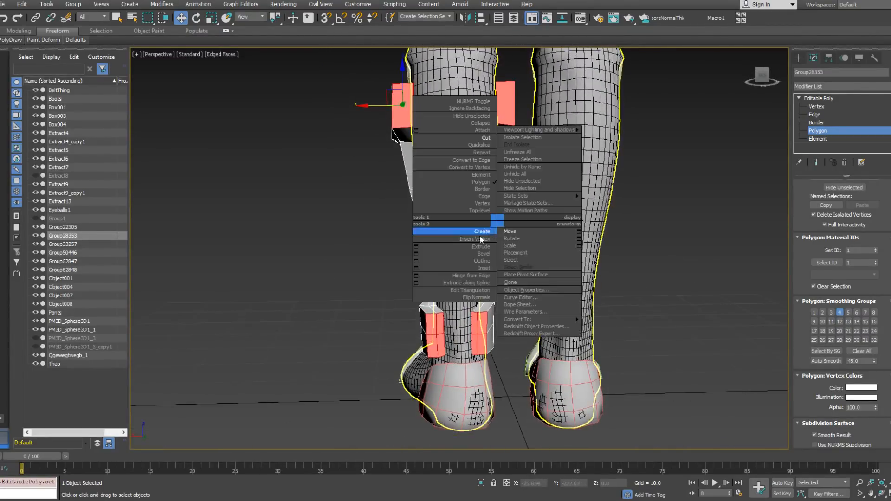
pyautogui.click(417, 268)
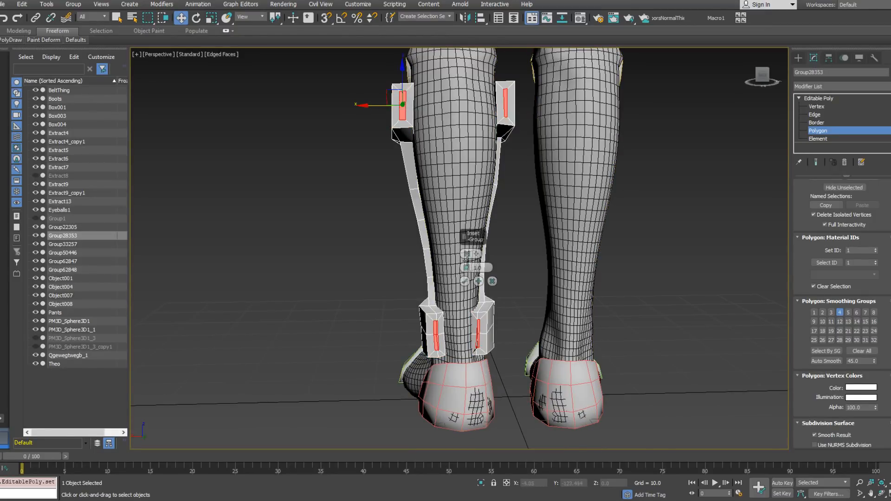
pyautogui.moveTo(467, 268); pyautogui.dragTo(466, 267)
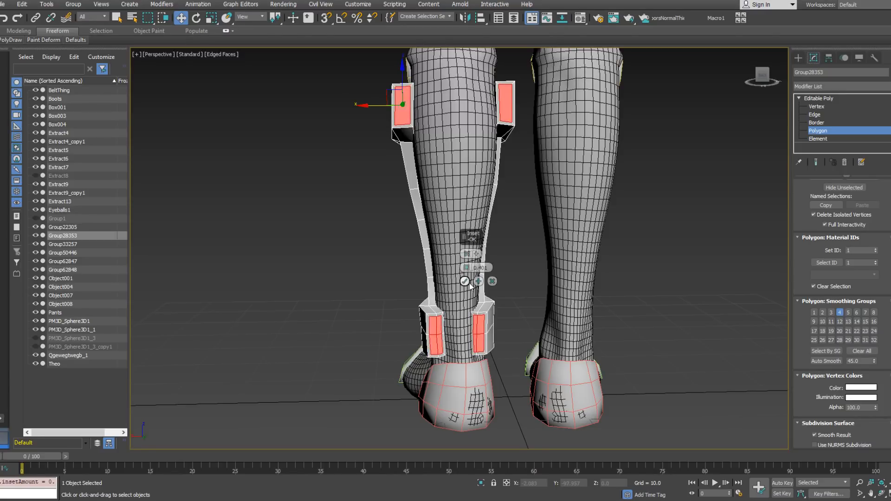
pyautogui.click(465, 281)
# Inset the rear end faces of the upper and ankle cuffs by 0.521.
pyautogui.keyDown('alt'); pyautogui.moveTo(466, 282); pyautogui.dragTo(476, 282, button='middle'); pyautogui.keyUp('alt')
pyautogui.rightClick(476, 282)
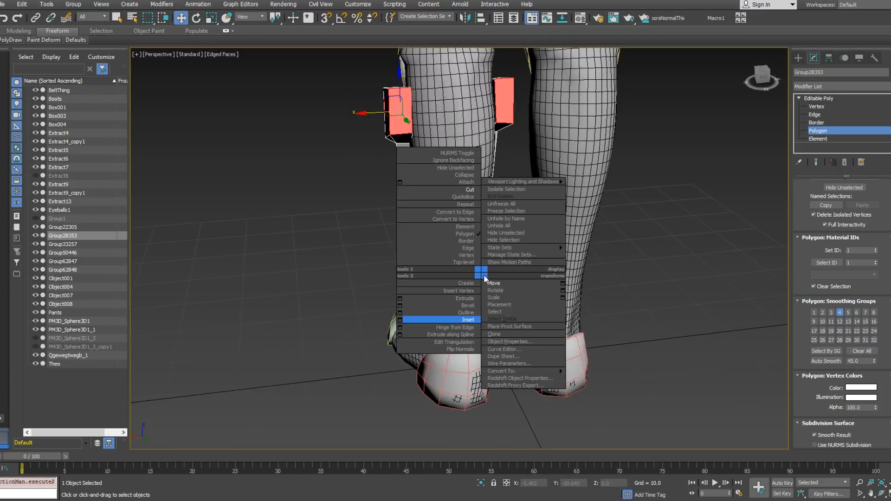
pyautogui.click(466, 320)
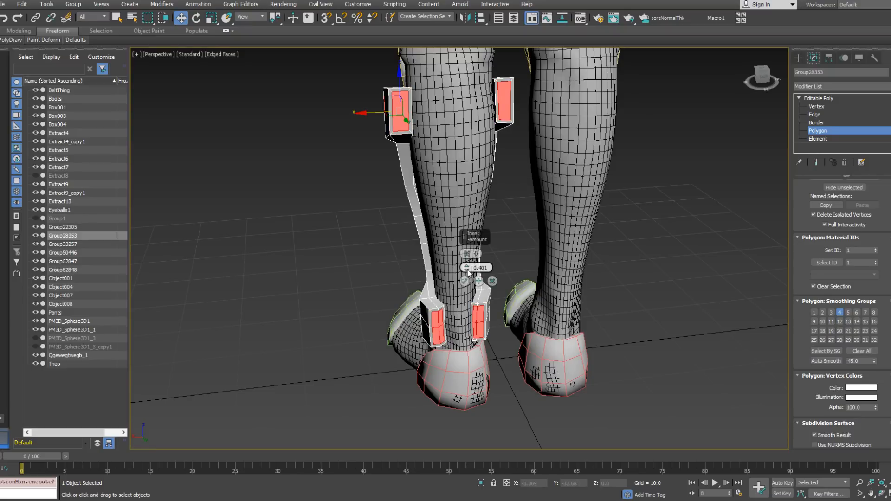
pyautogui.moveTo(467, 268); pyautogui.dragTo(466, 268)
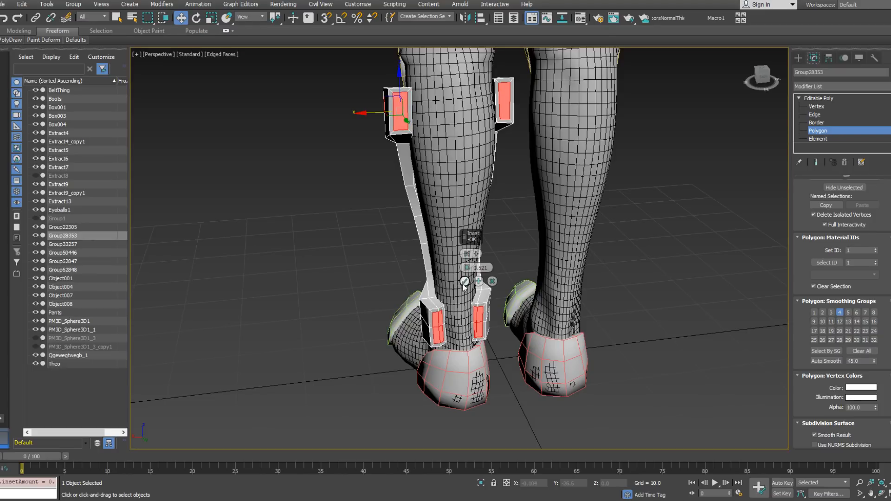
# Bevel the inset cuff faces inward with a height of -1.448 and an outline of 0.
pyautogui.rightClick(499, 283)
pyautogui.click(415, 315)
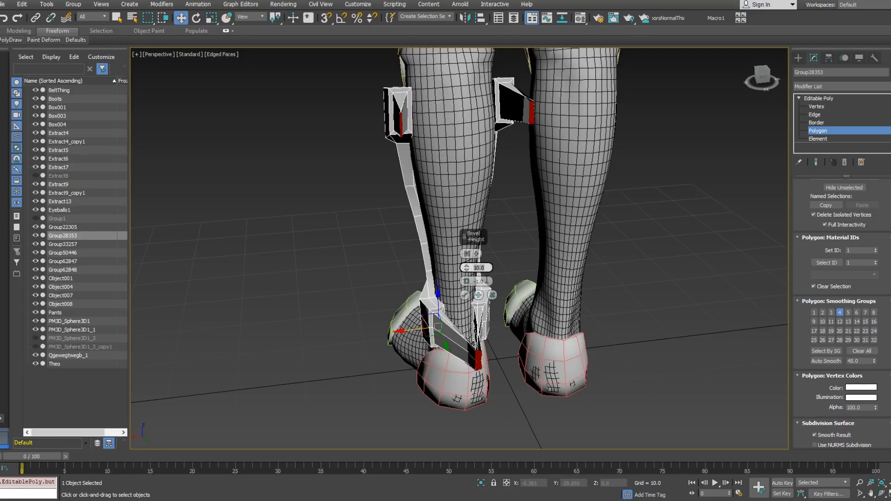
pyautogui.write('0')
pyautogui.press('Return')
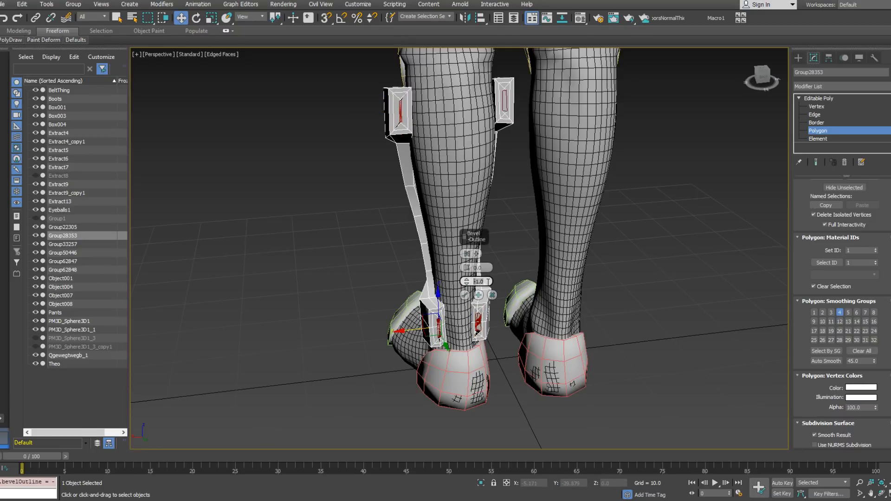
pyautogui.write('0')
pyautogui.press('Return')
pyautogui.moveTo(466, 267); pyautogui.dragTo(467, 274)
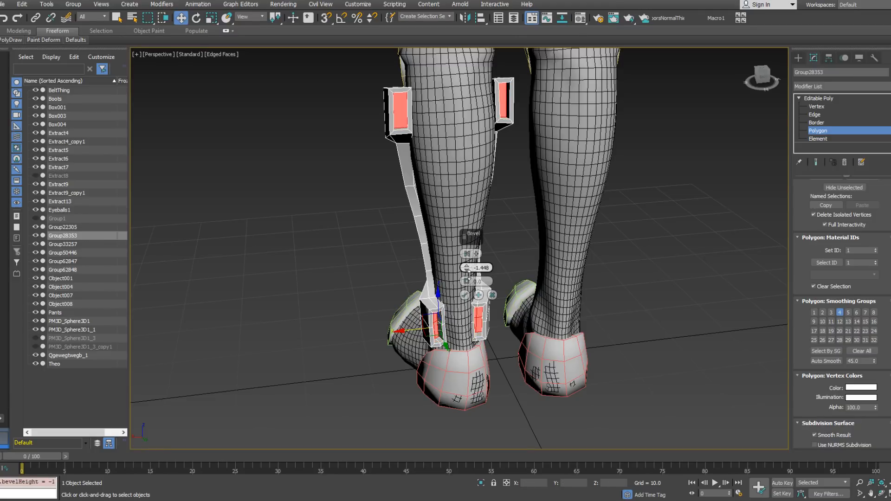
pyautogui.click(466, 295)
# Select the top and bottom frame strips around the upper cuff's two rear recesses.
pyautogui.keyDown('alt'); pyautogui.moveTo(474, 195); pyautogui.dragTo(563, 140, button='middle'); pyautogui.keyUp('alt')
pyautogui.scroll(4, 517, 143)
pyautogui.click(514, 134)
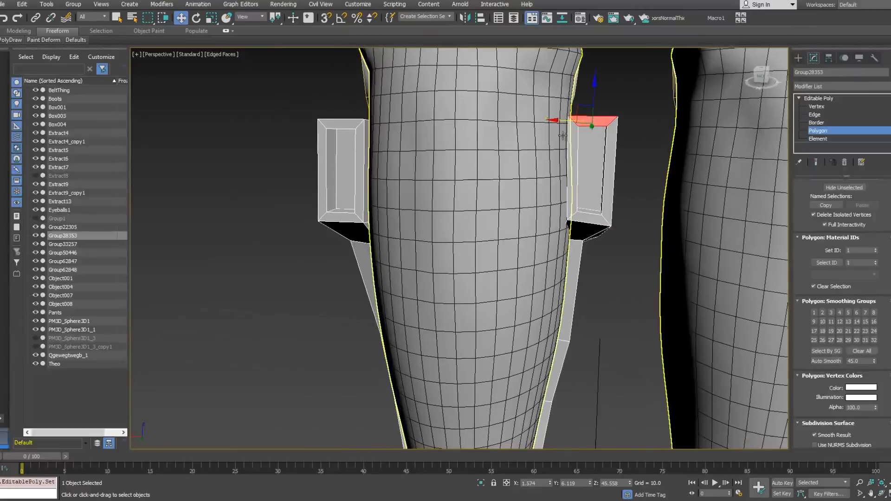
pyautogui.keyDown('ctrl'); pyautogui.click(355, 125); pyautogui.keyUp('ctrl')
pyautogui.keyDown('ctrl'); pyautogui.click(339, 217); pyautogui.keyUp('ctrl')
pyautogui.keyDown('alt'); pyautogui.moveTo(346, 205); pyautogui.dragTo(394, 218, button='middle'); pyautogui.keyUp('alt')
pyautogui.keyDown('ctrl'); pyautogui.click(587, 208); pyautogui.keyUp('ctrl')
pyautogui.scroll(-6, 525, 354)
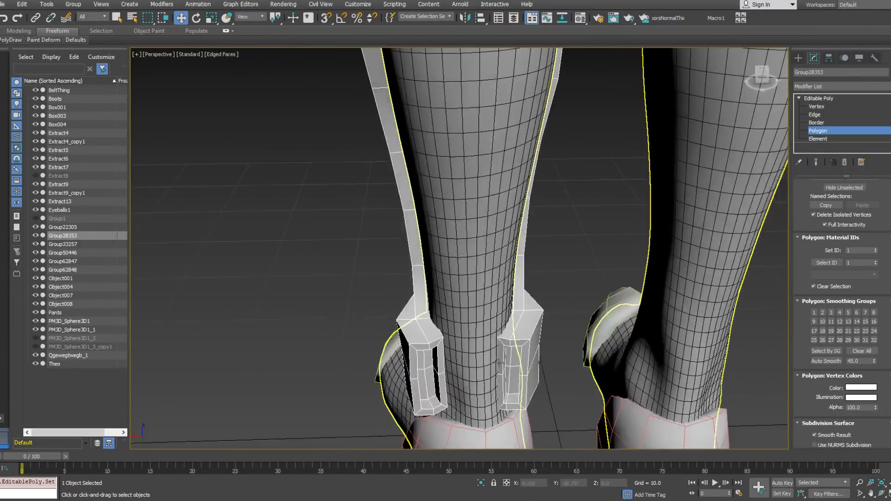
# Select the top and bottom frame strips of the ankle cuff's rear recesses and assign smoothing group 25.
pyautogui.click(508, 343)
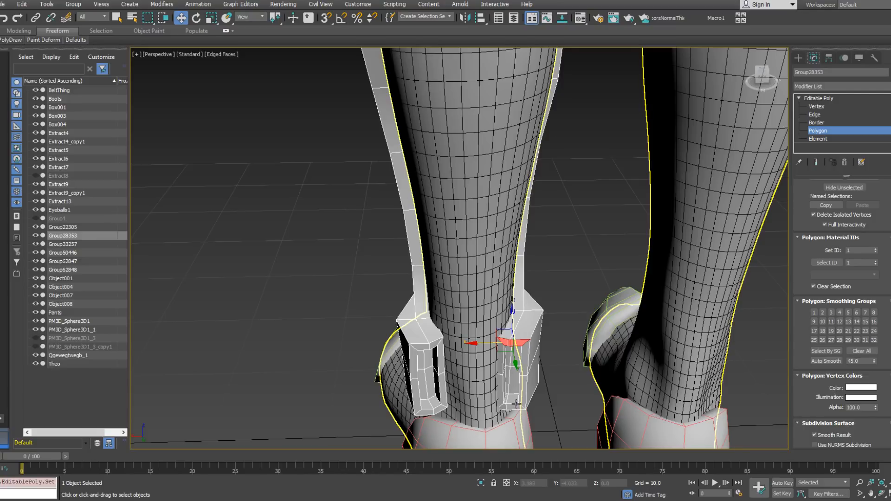
pyautogui.keyDown('ctrl'); pyautogui.click(510, 408); pyautogui.keyUp('ctrl')
pyautogui.keyDown('ctrl'); pyautogui.click(437, 409); pyautogui.keyUp('ctrl')
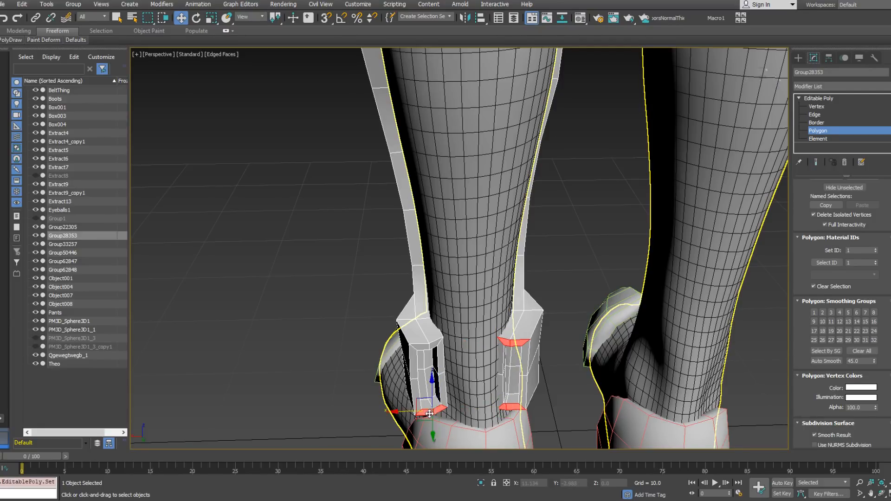
pyautogui.keyDown('ctrl'); pyautogui.click(435, 342); pyautogui.keyUp('ctrl')
pyautogui.moveTo(435, 343); pyautogui.dragTo(442, 289, button='middle')
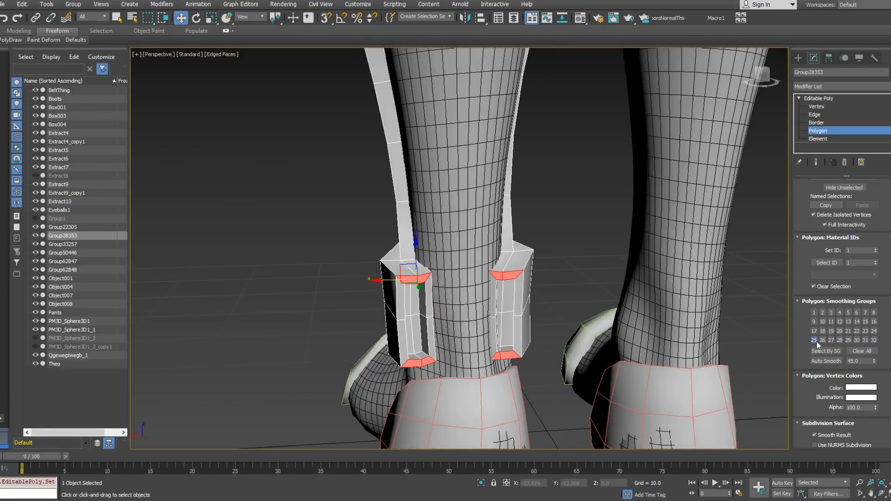
# Select the vertical frame strips on both sides of the ankle cuff's rear recesses.
pyautogui.click(431, 298)
pyautogui.keyDown('ctrl'); pyautogui.click(431, 329); pyautogui.keyUp('ctrl')
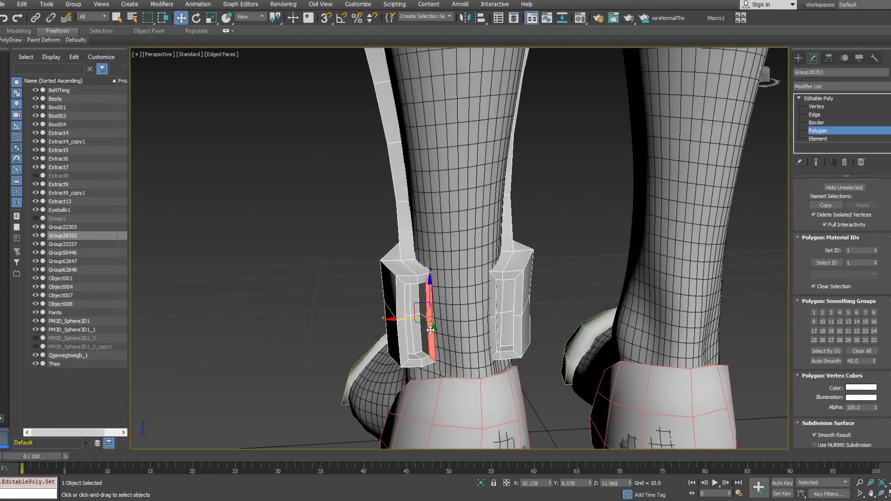
pyautogui.keyDown('ctrl'); pyautogui.click(400, 339); pyautogui.keyUp('ctrl')
pyautogui.keyDown('ctrl'); pyautogui.click(495, 298); pyautogui.keyUp('ctrl')
pyautogui.keyDown('ctrl'); pyautogui.click(495, 331); pyautogui.keyUp('ctrl')
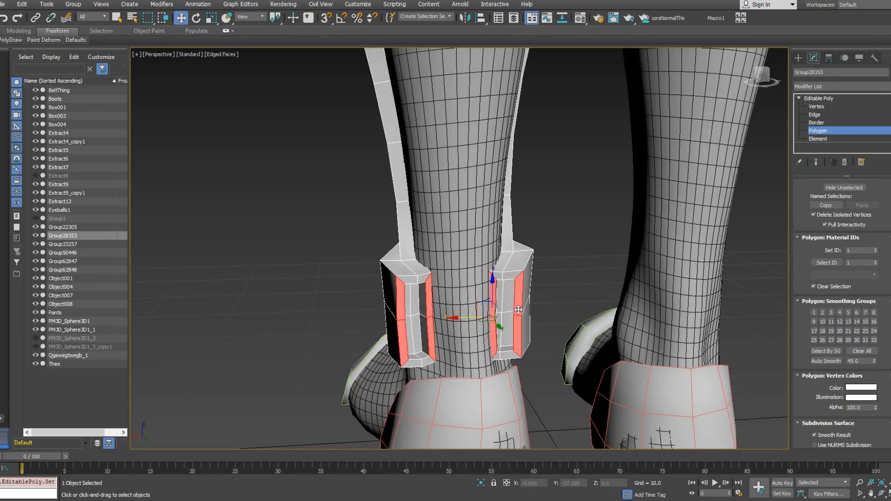
# Add the vertical frame strips of the upper cuff's rear recesses to the selection and assign smoothing group 26.
pyautogui.moveTo(518, 310); pyautogui.dragTo(510, 389, button='middle')
pyautogui.scroll(-5, 492, 371)
pyautogui.scroll(5, 443, 218)
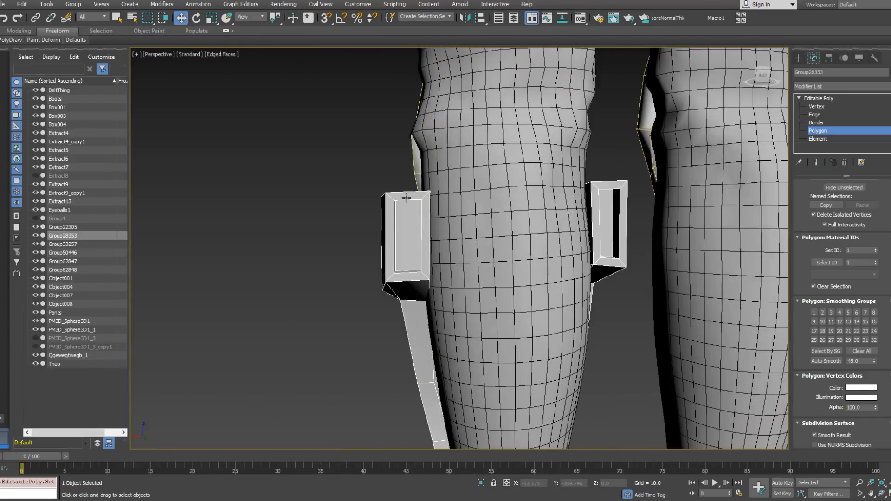
pyautogui.keyDown('alt'); pyautogui.moveTo(486, 275); pyautogui.dragTo(465, 234, button='middle'); pyautogui.keyUp('alt')
pyautogui.keyDown('ctrl'); pyautogui.click(374, 194); pyautogui.keyUp('ctrl')
pyautogui.keyDown('ctrl'); pyautogui.click(407, 195); pyautogui.keyUp('ctrl')
pyautogui.keyDown('ctrl'); pyautogui.click(578, 190); pyautogui.keyUp('ctrl')
pyautogui.keyDown('ctrl'); pyautogui.click(607, 189); pyautogui.keyUp('ctrl')
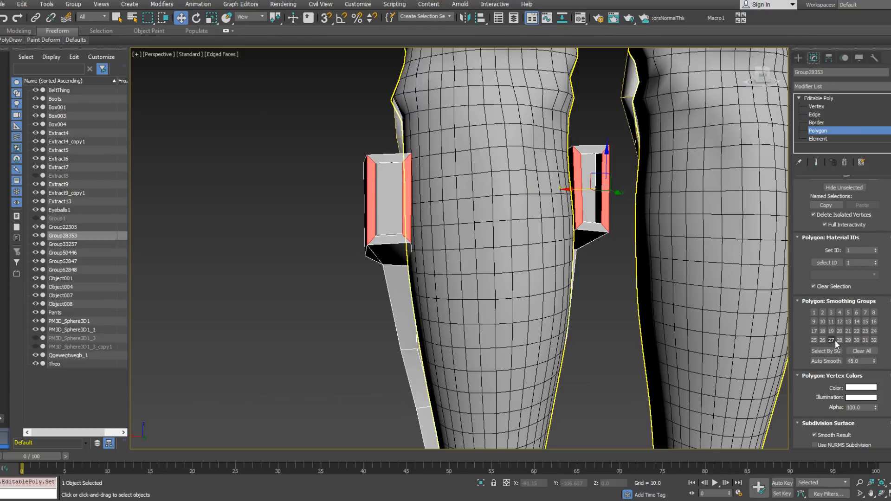
pyautogui.keyDown('ctrl'); pyautogui.click(600, 229); pyautogui.keyUp('ctrl')
pyautogui.hotkey('ctrl', 'z')
pyautogui.click(822, 341)
# Select the inner bottom and top faces inside the upper cuff's rear recesses.
pyautogui.keyDown('alt'); pyautogui.moveTo(622, 200); pyautogui.dragTo(574, 187, button='middle'); pyautogui.keyUp('alt')
pyautogui.click(608, 238)
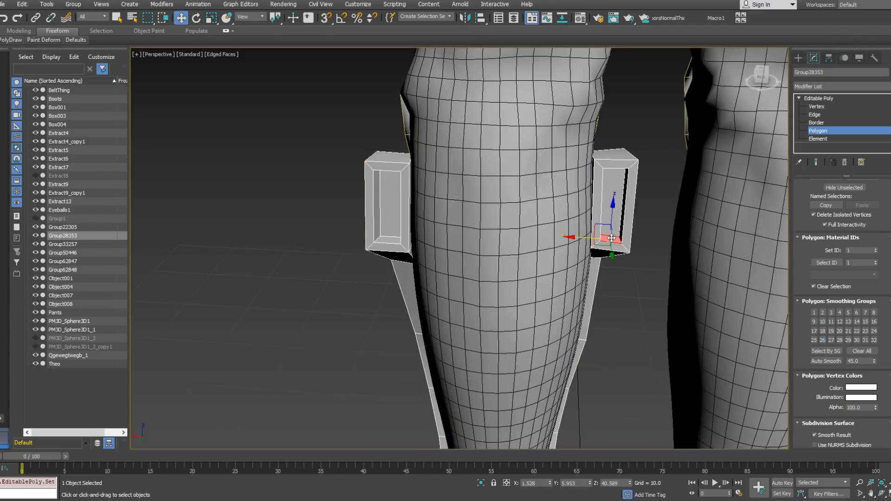
pyautogui.keyDown('alt'); pyautogui.moveTo(610, 239); pyautogui.dragTo(607, 170, button='middle'); pyautogui.keyUp('alt')
pyautogui.click(607, 169)
pyautogui.keyDown('alt'); pyautogui.moveTo(388, 181); pyautogui.dragTo(477, 100, button='middle'); pyautogui.keyUp('alt')
pyautogui.scroll(-3, 393, 226)
pyautogui.scroll(3, 483, 241)
# Select the inner bottom and top faces inside both rear recesses of the ankle cuff.
pyautogui.click(483, 232)
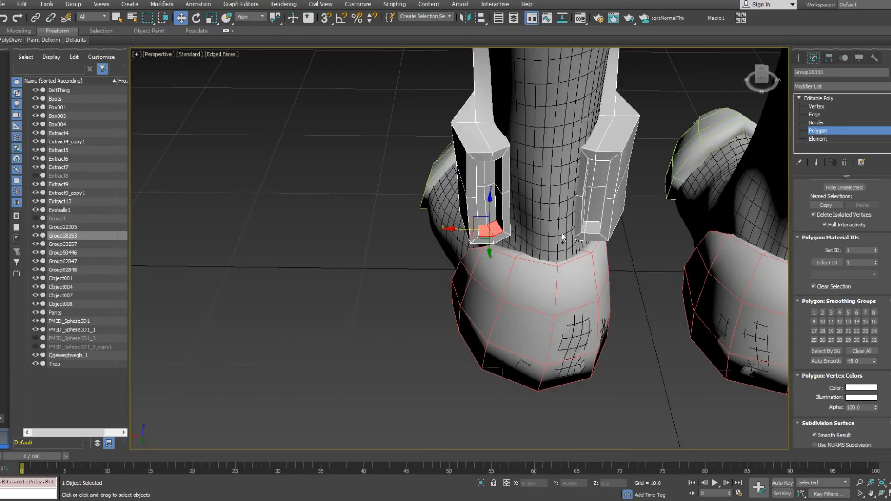
pyautogui.keyDown('ctrl'); pyautogui.click(585, 227); pyautogui.keyUp('ctrl')
pyautogui.keyDown('alt'); pyautogui.moveTo(585, 226); pyautogui.dragTo(386, 256, button='middle'); pyautogui.keyUp('alt')
pyautogui.scroll(3, 616, 156)
pyautogui.keyDown('ctrl'); pyautogui.click(516, 161); pyautogui.keyUp('ctrl')
pyautogui.keyDown('ctrl'); pyautogui.click(543, 160); pyautogui.keyUp('ctrl')
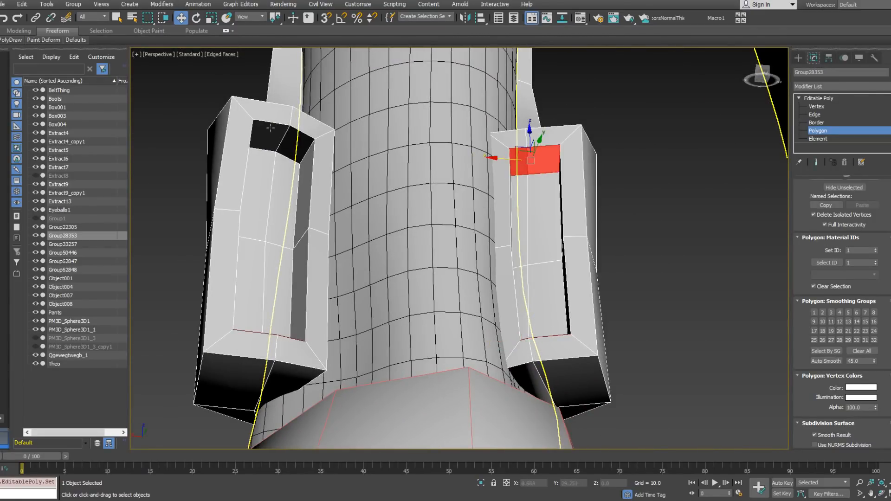
pyautogui.keyDown('ctrl'); pyautogui.click(270, 130); pyautogui.keyUp('ctrl')
pyautogui.keyDown('ctrl'); pyautogui.click(299, 146); pyautogui.keyUp('ctrl')
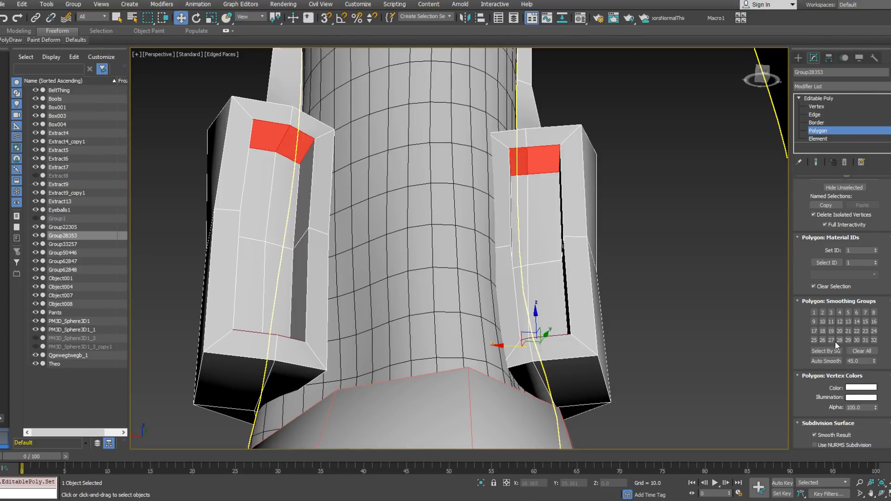
# Select the vertical inner walls of both rear recesses on the ankle cuff.
pyautogui.scroll(-5, 488, 235)
pyautogui.keyDown('alt'); pyautogui.moveTo(492, 206); pyautogui.dragTo(365, 278, button='middle'); pyautogui.keyUp('alt')
pyautogui.click(391, 270)
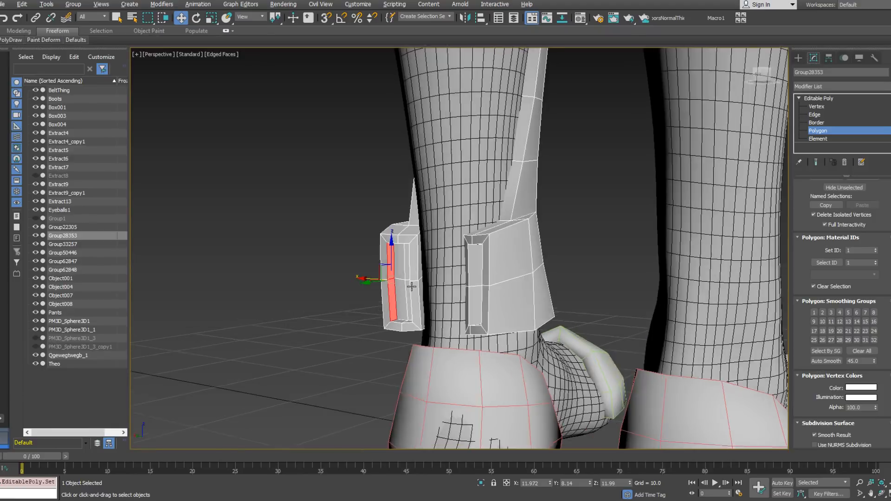
pyautogui.keyDown('ctrl'); pyautogui.click(460, 275); pyautogui.keyUp('ctrl')
pyautogui.moveTo(463, 297)
pyautogui.keyDown('alt'); pyautogui.mouseDown(button='middle')
pyautogui.moveTo(523, 293)
pyautogui.moveTo(470, 294)
pyautogui.mouseUp(button='middle'); pyautogui.keyUp('alt')
pyautogui.click(470, 293)
pyautogui.keyDown('ctrl'); pyautogui.click(411, 274); pyautogui.keyUp('ctrl')
pyautogui.keyDown('ctrl'); pyautogui.click(409, 299); pyautogui.keyUp('ctrl')
# Add vertical inner walls of the upper cuff's rear recesses to the selection and assign smoothing group 28.
pyautogui.moveTo(437, 208); pyautogui.dragTo(422, 318, button='middle')
pyautogui.scroll(-5, 422, 319)
pyautogui.moveTo(435, 164); pyautogui.dragTo(438, 225, button='middle')
pyautogui.scroll(5, 440, 222)
pyautogui.click(440, 226)
pyautogui.keyDown('ctrl'); pyautogui.click(302, 200); pyautogui.keyUp('ctrl')
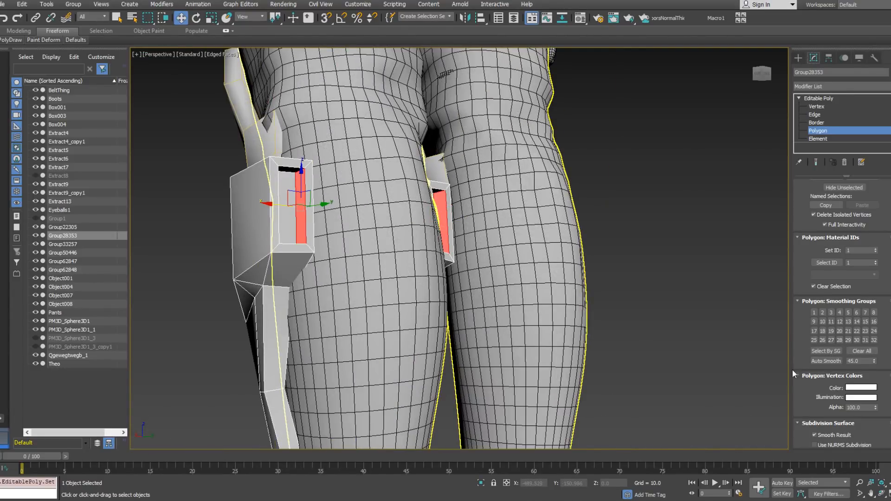
pyautogui.click(842, 340)
# Assign smoothing group 28 to the opposite vertical inner walls of the upper cuff's recesses and save the scene.
pyautogui.keyDown('alt'); pyautogui.moveTo(410, 240); pyautogui.dragTo(470, 221, button='middle'); pyautogui.keyUp('alt')
pyautogui.click(470, 222)
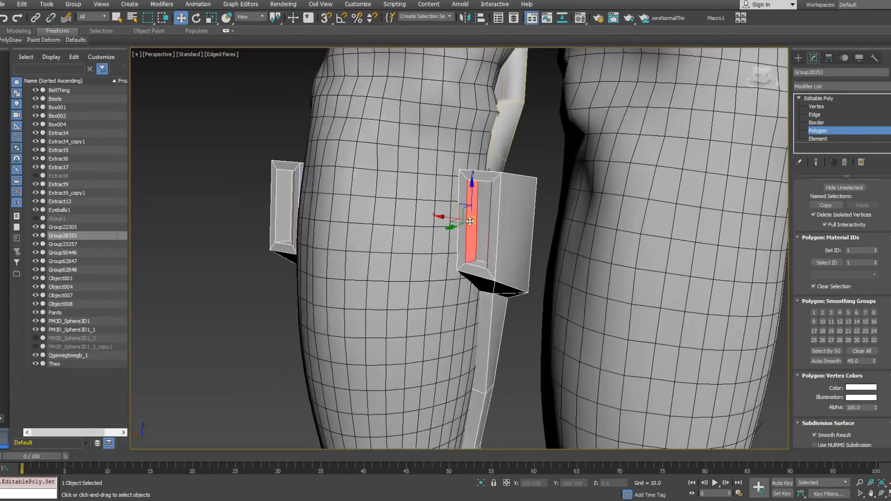
pyautogui.keyDown('ctrl'); pyautogui.click(275, 192); pyautogui.keyUp('ctrl')
pyautogui.keyDown('alt'); pyautogui.moveTo(275, 192); pyautogui.dragTo(307, 223, button='middle'); pyautogui.keyUp('alt')
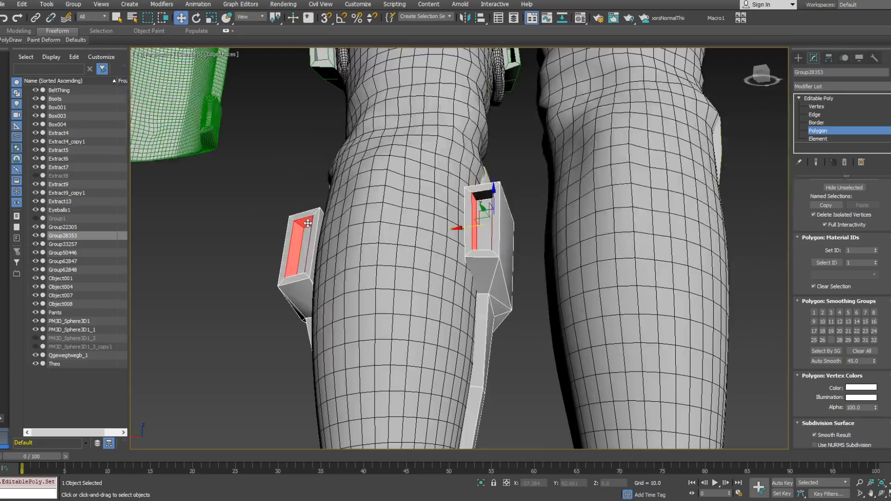
pyautogui.hotkey('ctrl', 'z')
pyautogui.click(839, 340)
pyautogui.scroll(-6, 436, 242)
pyautogui.keyDown('alt'); pyautogui.moveTo(436, 242); pyautogui.dragTo(465, 246, button='middle'); pyautogui.keyUp('alt')
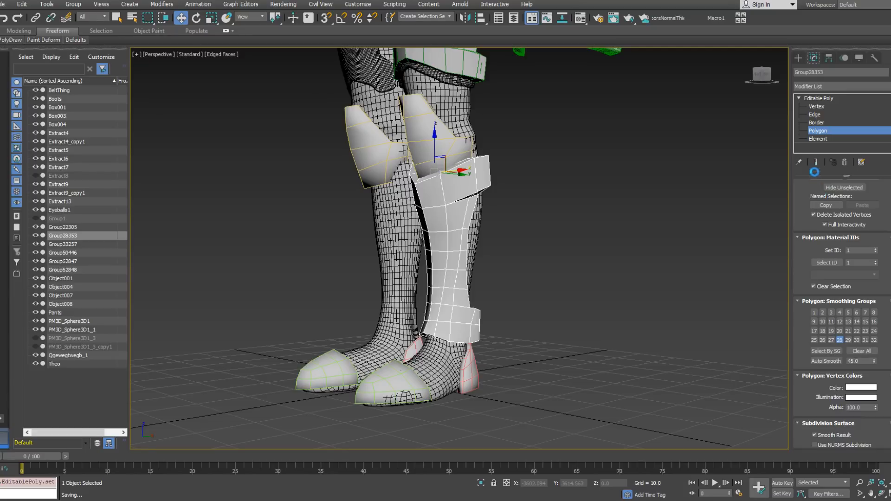
# Clone the whole shin guard and place the copy beside the leg, about 30.7 units along X.
pyautogui.click(824, 132)
pyautogui.keyDown('alt'); pyautogui.moveTo(580, 222); pyautogui.dragTo(459, 342, button='middle'); pyautogui.keyUp('alt')
pyautogui.moveTo(458, 342)
pyautogui.keyDown('shift'); pyautogui.mouseDown()
pyautogui.moveTo(582, 342)
pyautogui.moveTo(547, 342)
pyautogui.moveTo(558, 343)
pyautogui.mouseUp(); pyautogui.keyUp('shift')
pyautogui.click(448, 289)
# Copy the two TurboSmooth modifiers from the separate thigh guard copy and paste them onto the shin guard copy.
pyautogui.click(570, 97)
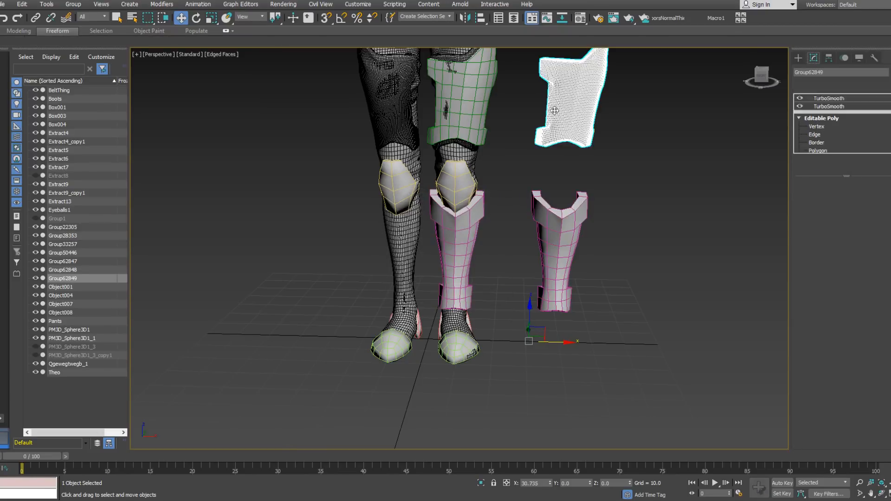
pyautogui.rightClick(849, 107)
pyautogui.click(811, 139)
pyautogui.click(563, 222)
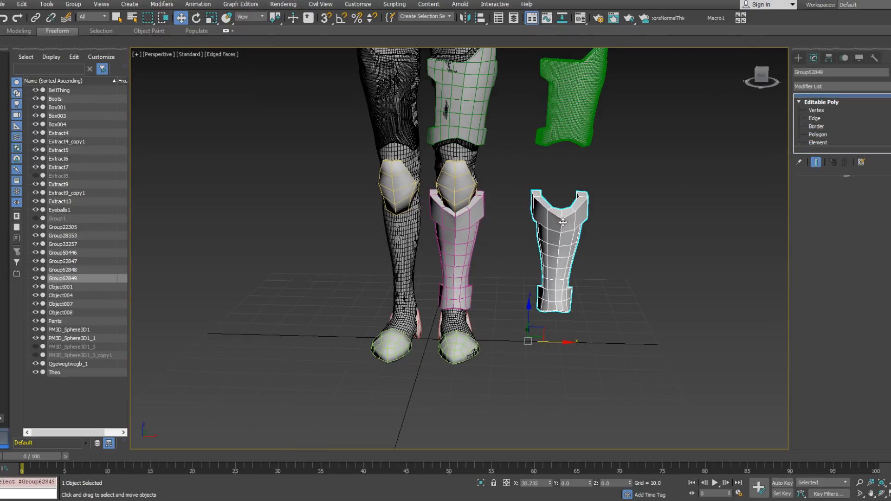
pyautogui.rightClick(816, 96)
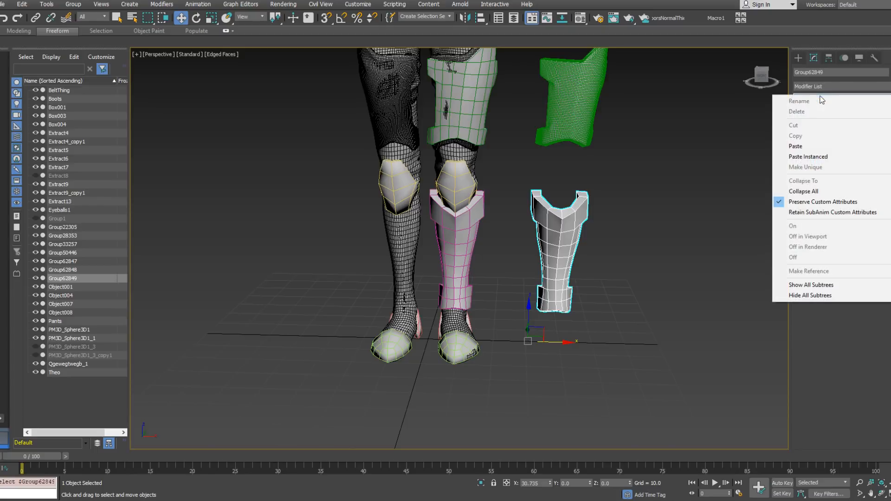
pyautogui.click(795, 145)
# Hide the edge overlay and examine the smoothed shin guard copy's shape and creases from several sides.
pyautogui.click(606, 245)
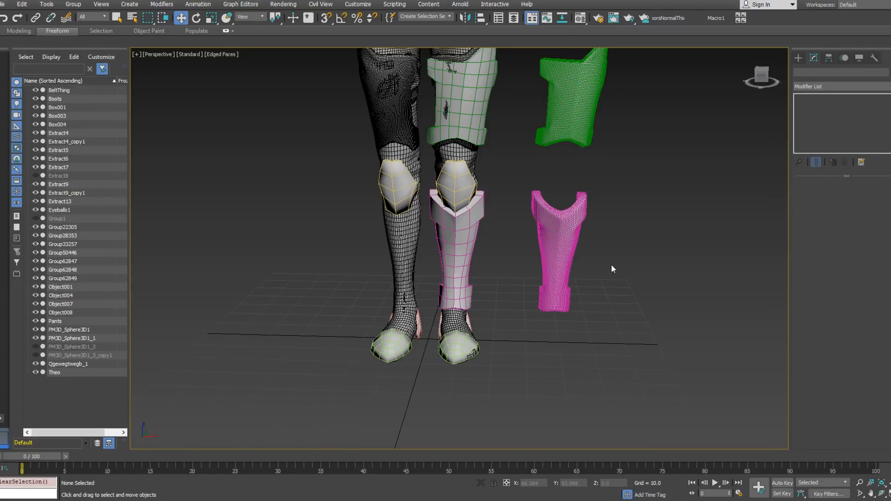
pyautogui.press('F4')
pyautogui.click(586, 126)
pyautogui.keyDown('alt'); pyautogui.moveTo(611, 140); pyautogui.dragTo(492, 116, button='middle'); pyautogui.keyUp('alt')
pyautogui.scroll(5, 565, 191)
pyautogui.keyDown('alt'); pyautogui.moveTo(529, 194); pyautogui.dragTo(607, 222, button='middle'); pyautogui.keyUp('alt')
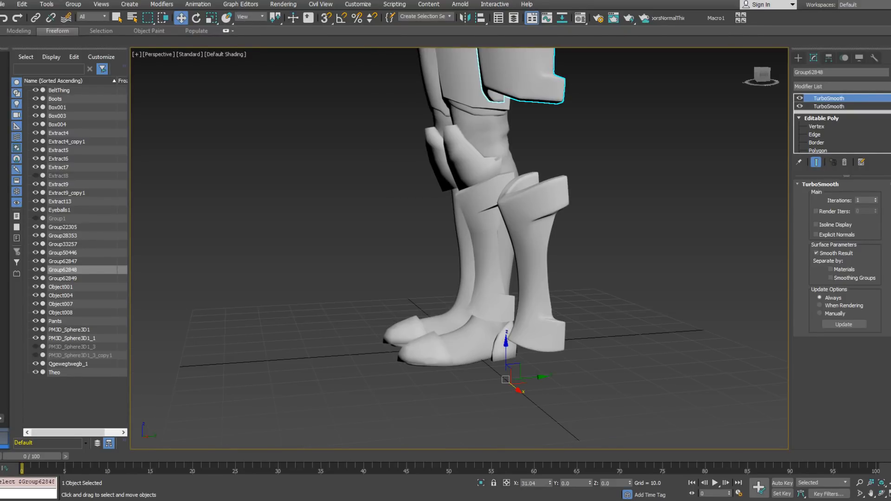
pyautogui.keyDown('alt'); pyautogui.moveTo(603, 282); pyautogui.dragTo(574, 256, button='middle'); pyautogui.keyUp('alt')
pyautogui.moveTo(394, 218); pyautogui.dragTo(494, 212, button='middle')
# Select the original shin guard and, in wireframe display, raise a vertex on the upper cuff's top rim slightly.
pyautogui.scroll(4, 474, 258)
pyautogui.click(468, 243)
pyautogui.click(820, 196)
pyautogui.click(554, 201)
pyautogui.press('F3')
pyautogui.click(568, 160)
pyautogui.keyDown('alt'); pyautogui.moveTo(569, 161); pyautogui.dragTo(598, 155, button='middle'); pyautogui.keyUp('alt')
pyautogui.click(527, 156)
pyautogui.moveTo(528, 127); pyautogui.dragTo(527, 116)
# Raise the neighbouring vertex on the upper cuff's top rim by about 0.27 units.
pyautogui.keyDown('alt'); pyautogui.moveTo(535, 129); pyautogui.dragTo(497, 118, button='middle'); pyautogui.keyUp('alt')
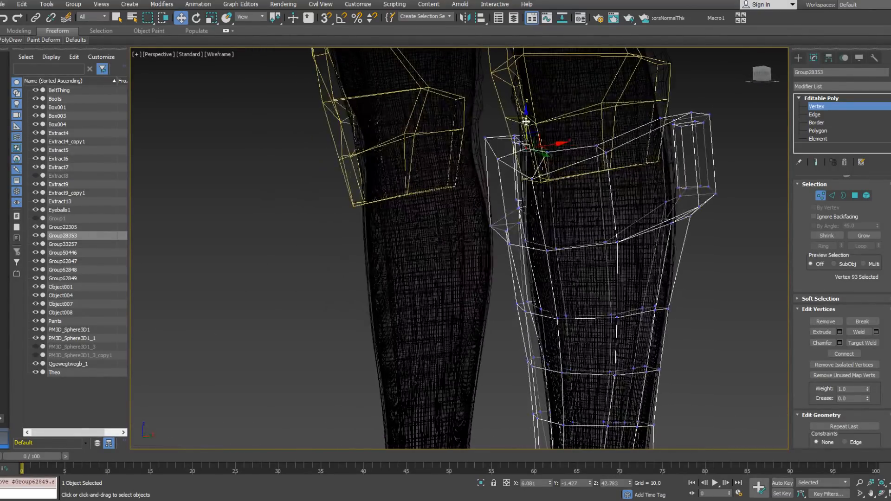
pyautogui.click(596, 146)
pyautogui.moveTo(596, 124); pyautogui.dragTo(595, 119)
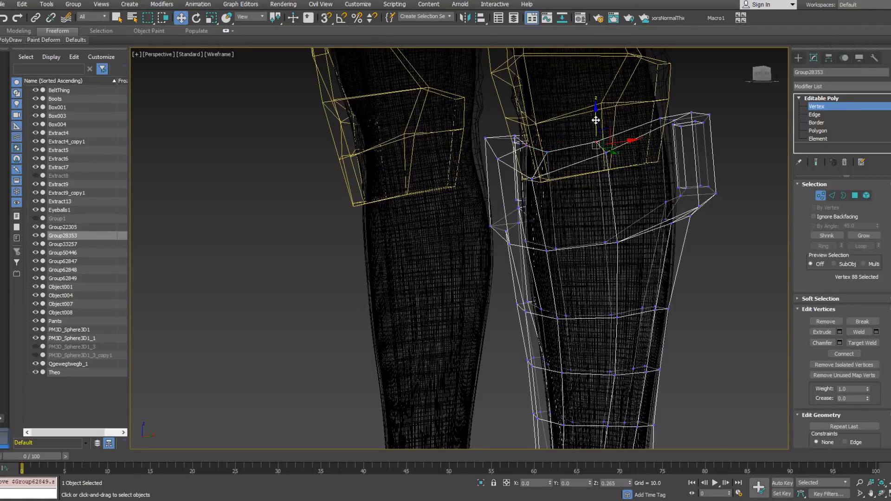
# Restore the shaded display and save the scene.
pyautogui.keyDown('alt'); pyautogui.moveTo(599, 125); pyautogui.dragTo(614, 148, button='middle'); pyautogui.keyUp('alt')
pyautogui.scroll(-3, 614, 148)
pyautogui.scroll(-3, 614, 147)
pyautogui.press('F3')
pyautogui.moveTo(623, 183)
pyautogui.keyDown('alt'); pyautogui.mouseDown(button='middle')
pyautogui.moveTo(508, 177)
pyautogui.moveTo(492, 200)
pyautogui.moveTo(521, 136)
pyautogui.moveTo(574, 159)
pyautogui.moveTo(547, 143)
pyautogui.moveTo(388, 179)
pyautogui.mouseUp(button='middle'); pyautogui.keyUp('alt')
pyautogui.hotkey('ctrl', 's')
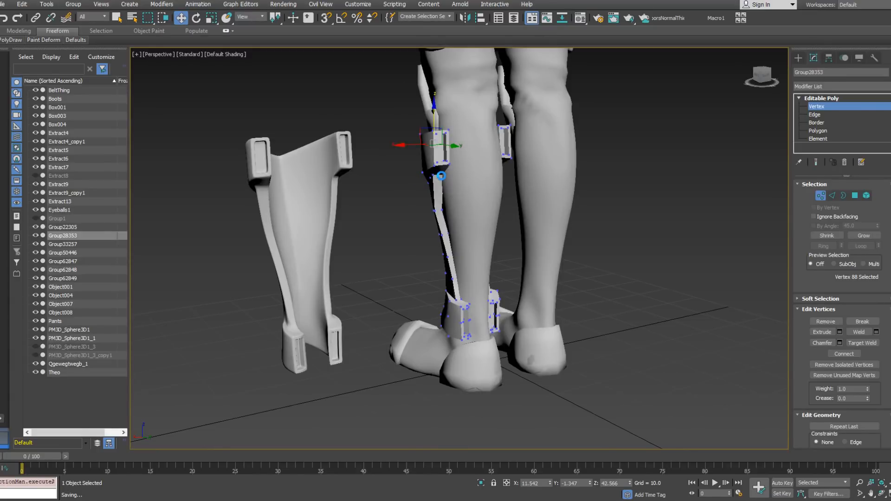
# Mirror a clone of the shin guard across the X axis onto the other leg and delete that clone.
pyautogui.keyDown('alt'); pyautogui.moveTo(437, 149); pyautogui.dragTo(467, 181, button='middle'); pyautogui.keyUp('alt')
pyautogui.scroll(-4, 436, 171)
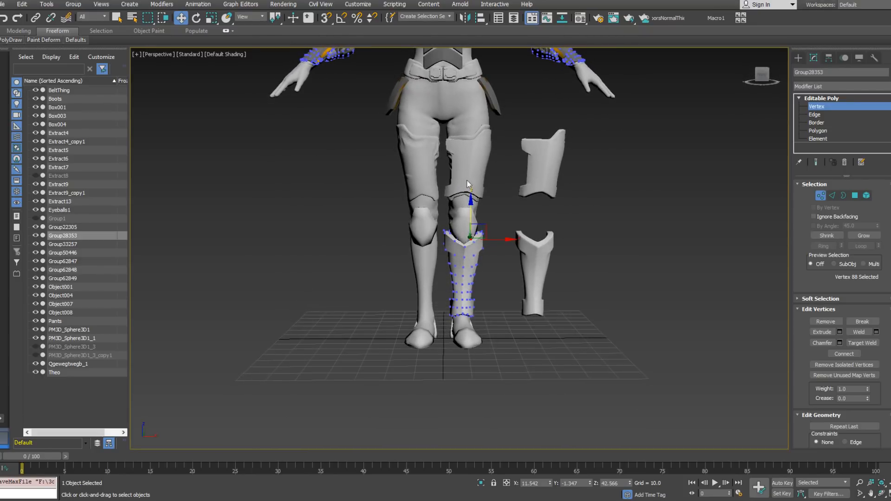
pyautogui.click(821, 195)
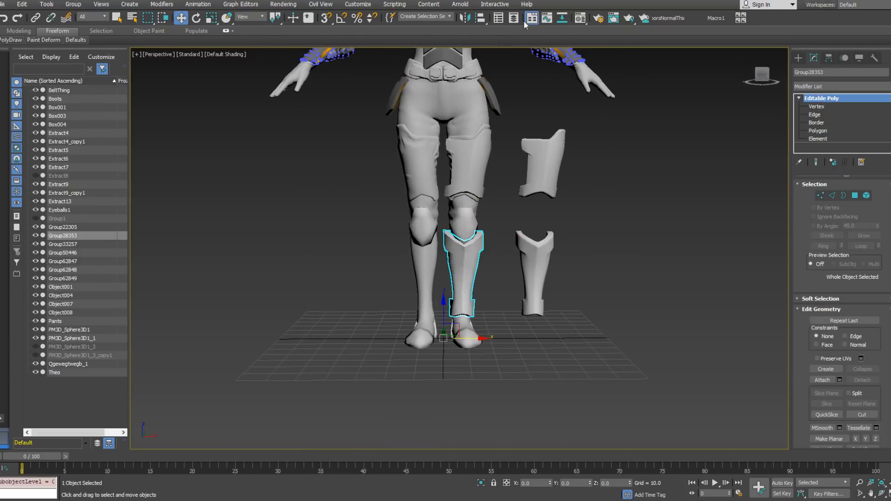
pyautogui.click(465, 19)
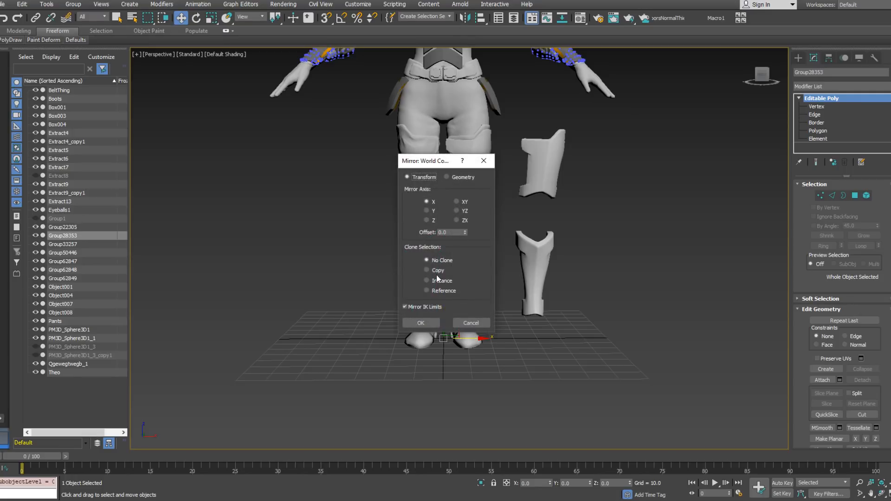
pyautogui.click(421, 322)
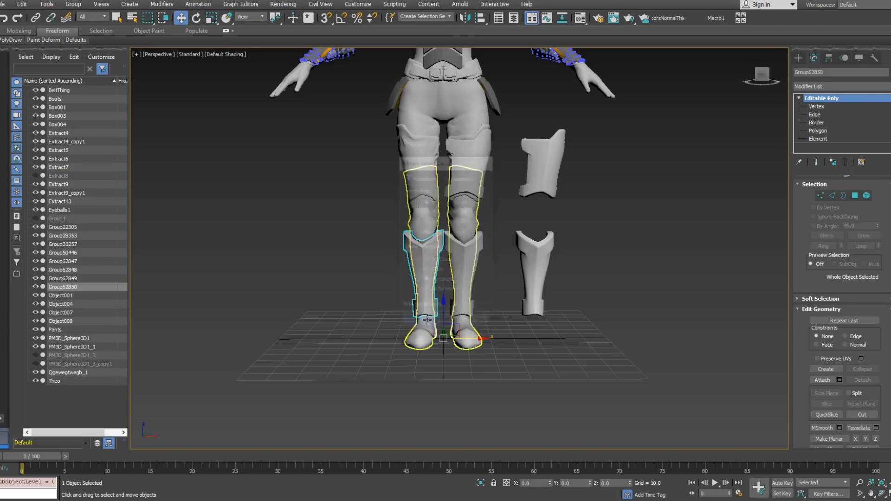
pyautogui.scroll(10, 443, 220)
pyautogui.moveTo(443, 220)
pyautogui.keyDown('alt'); pyautogui.mouseDown(button='middle')
pyautogui.moveTo(464, 219)
pyautogui.moveTo(441, 224)
pyautogui.mouseUp(button='middle'); pyautogui.keyUp('alt')
pyautogui.press('Delete')
# Reselect the original shin guard and place Step Build points on the back of the calf beside the upper cuff.
pyautogui.click(461, 246)
pyautogui.moveTo(445, 261); pyautogui.dragTo(324, 218, button='middle')
pyautogui.scroll(-10, 439, 236)
pyautogui.keyDown('alt'); pyautogui.moveTo(478, 246); pyautogui.dragTo(416, 290, button='middle'); pyautogui.keyUp('alt')
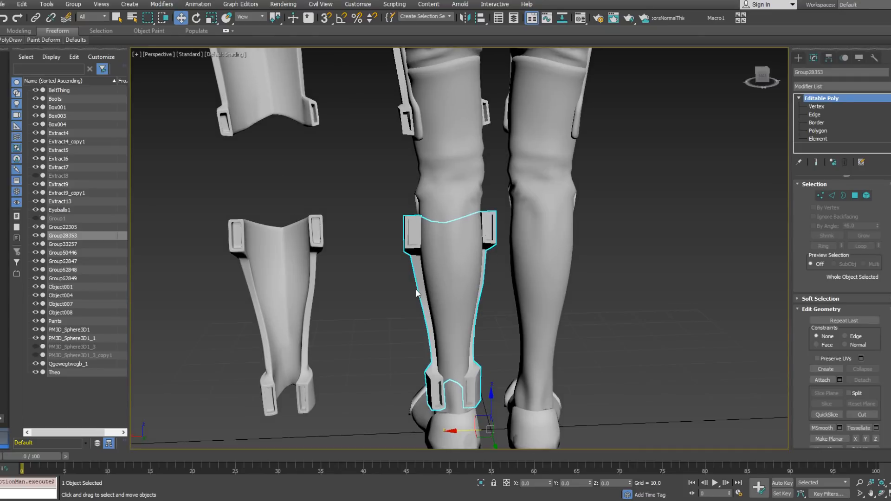
pyautogui.rightClick(439, 276)
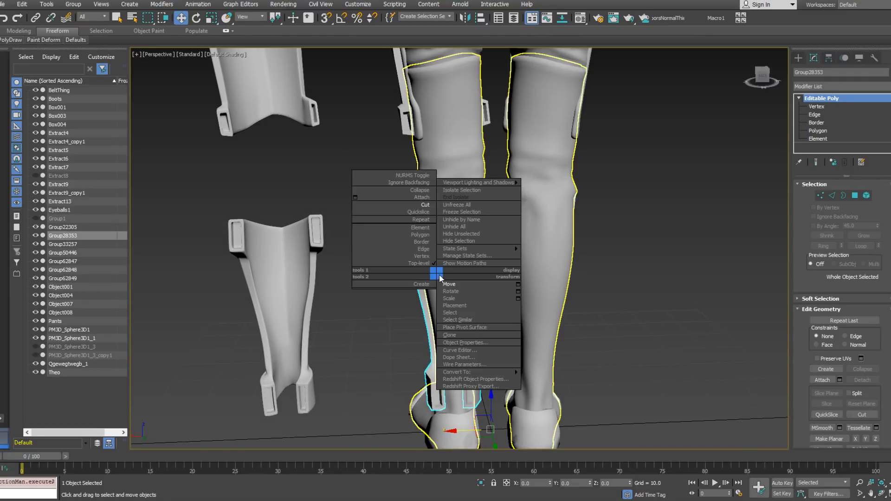
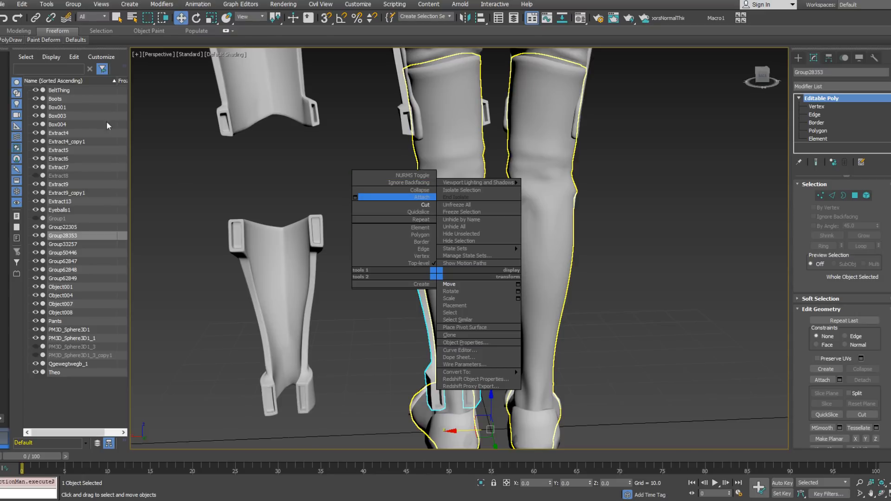
pyautogui.moveTo(6, 40)
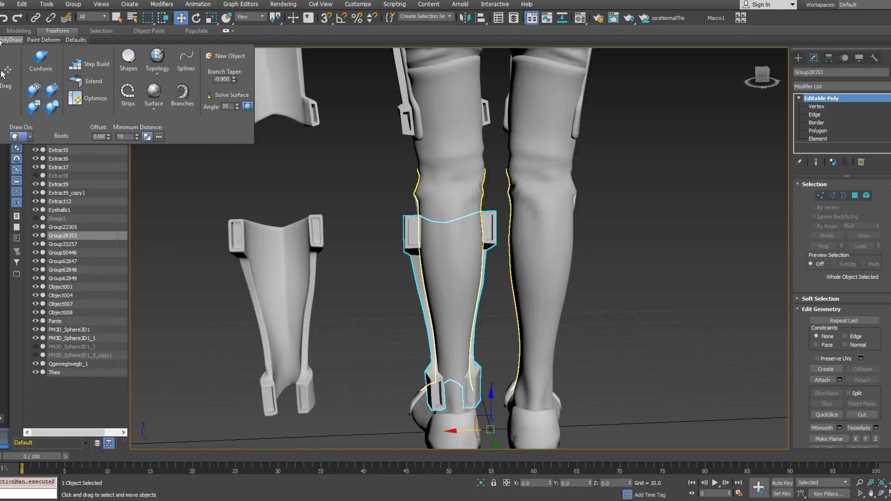
pyautogui.click(83, 66)
pyautogui.keyDown('alt'); pyautogui.moveTo(437, 262); pyautogui.dragTo(449, 267, button='middle'); pyautogui.keyUp('alt')
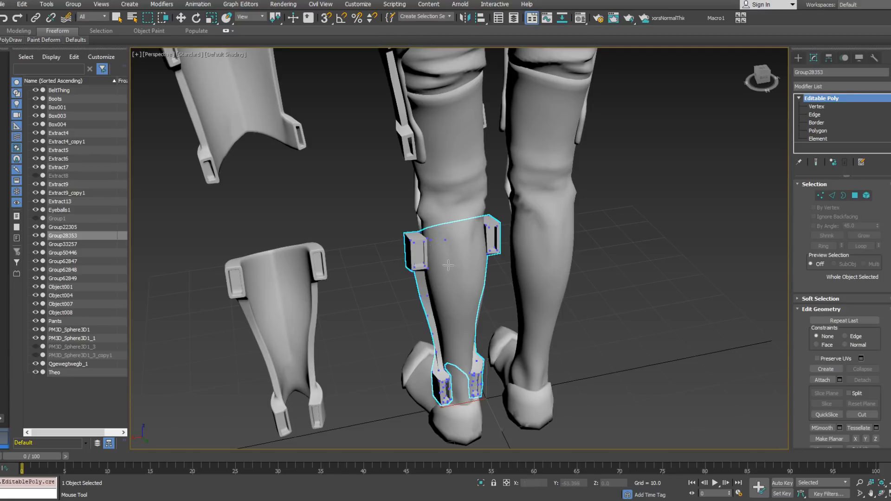
pyautogui.moveTo(446, 268)
pyautogui.keyDown('alt'); pyautogui.mouseDown(button='middle')
pyautogui.moveTo(459, 263)
pyautogui.moveTo(440, 254)
pyautogui.mouseUp(button='middle'); pyautogui.keyUp('alt')
pyautogui.scroll(5, 446, 254)
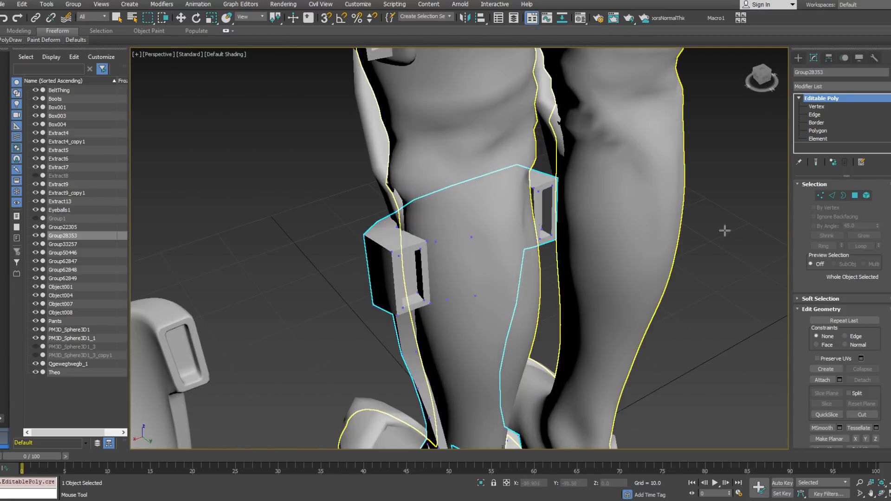
# Build a quad between the four new points on the back of the calf in vertex mode, using wireframe display.
pyautogui.click(821, 195)
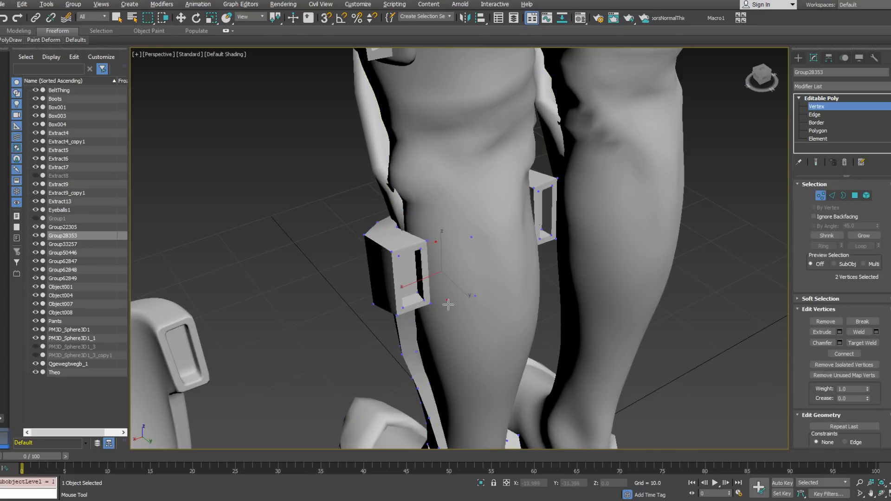
pyautogui.click(472, 234)
pyautogui.keyDown('alt'); pyautogui.moveTo(471, 234); pyautogui.dragTo(457, 271, button='middle'); pyautogui.keyUp('alt')
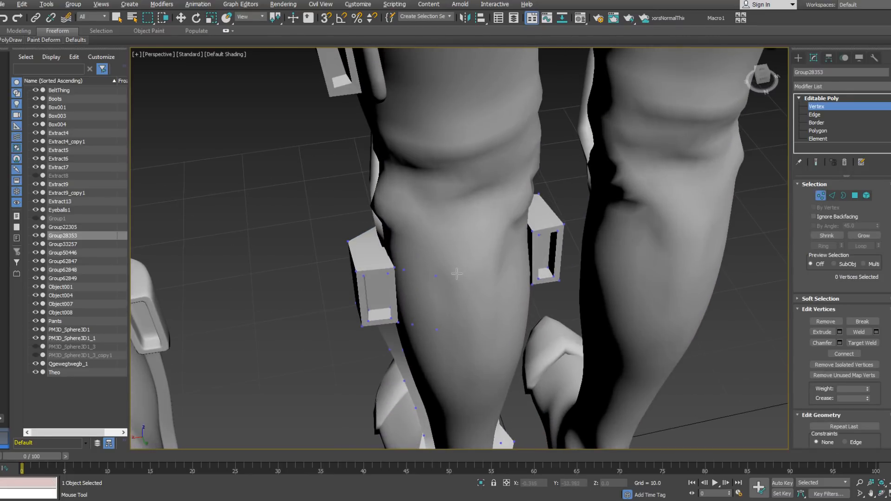
pyautogui.press('F3')
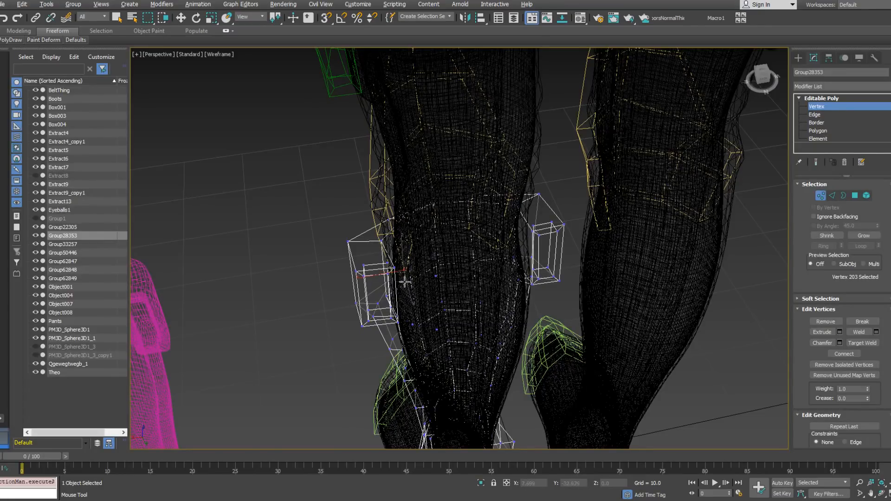
pyautogui.keyDown('ctrl'); pyautogui.click(413, 325); pyautogui.keyUp('ctrl')
pyautogui.keyDown('ctrl'); pyautogui.click(436, 329); pyautogui.keyUp('ctrl')
pyautogui.click(436, 277)
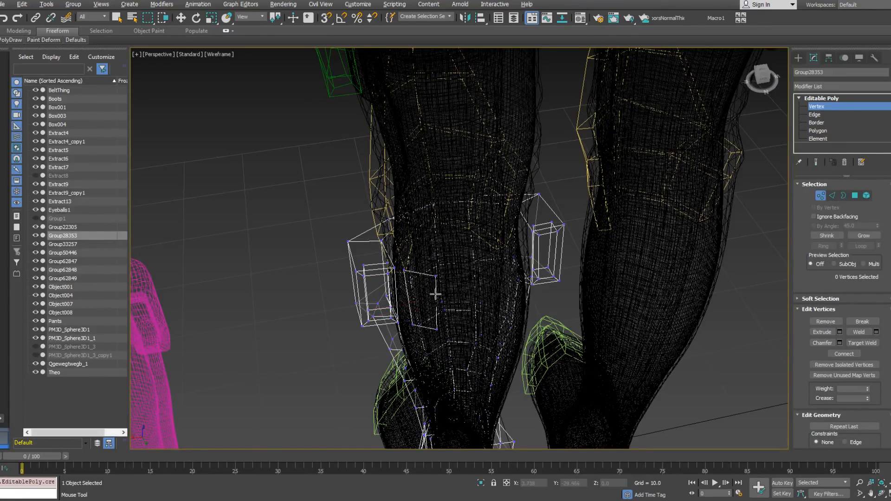
pyautogui.press('F3')
# Return to shaded display and extend the new quad across the back of the calf toward the opposite upper cuff end with Extend.
pyautogui.keyDown('alt'); pyautogui.moveTo(436, 303); pyautogui.dragTo(682, 237, button='middle'); pyautogui.keyUp('alt')
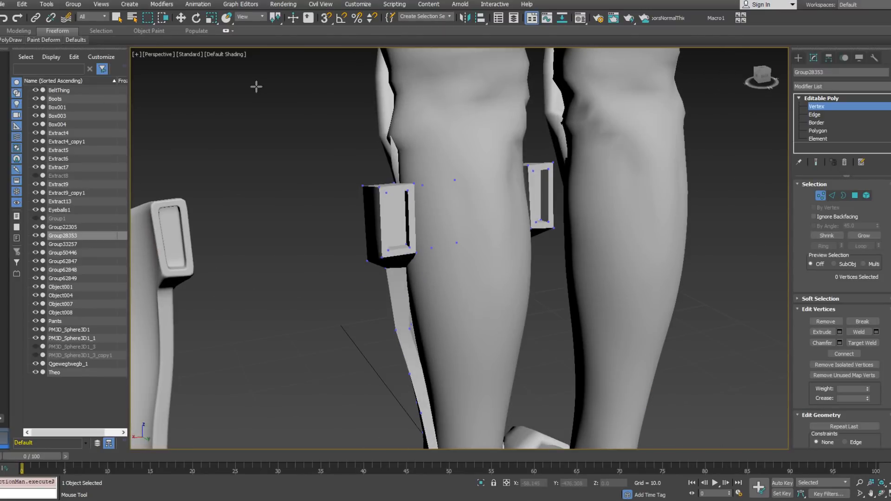
pyautogui.click(15, 41)
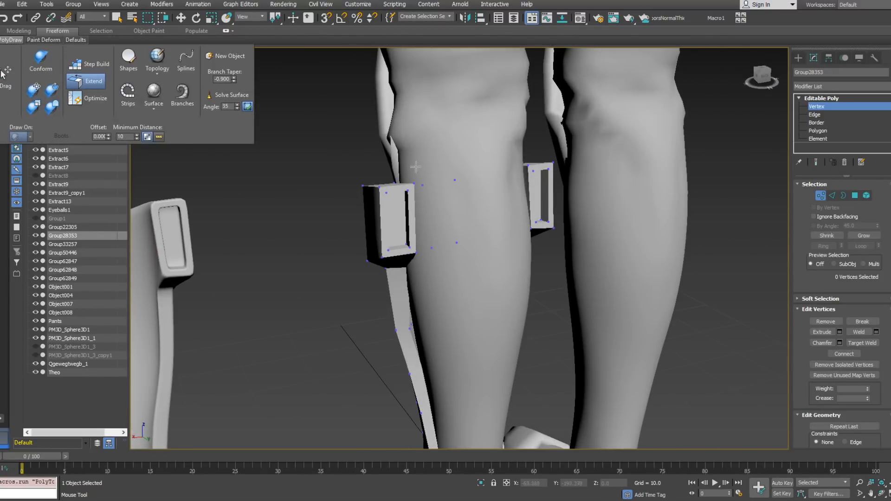
pyautogui.keyDown('alt'); pyautogui.moveTo(415, 166); pyautogui.dragTo(403, 196, button='middle'); pyautogui.keyUp('alt')
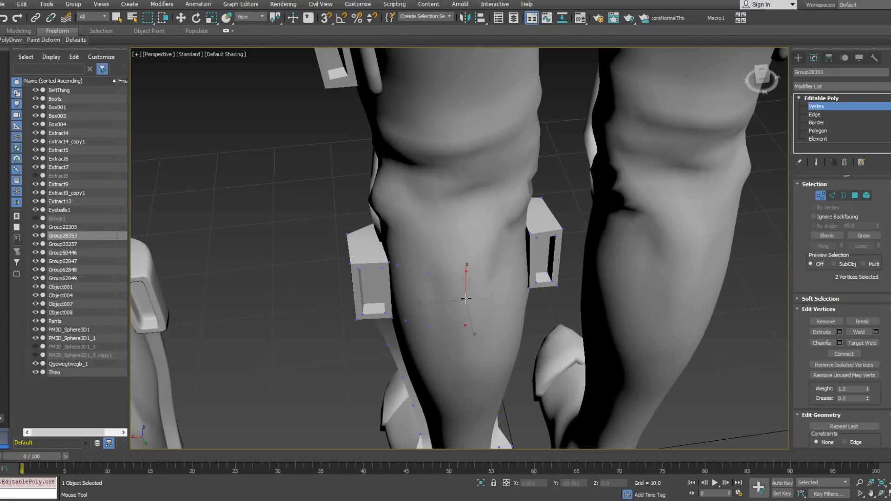
pyautogui.keyDown('alt'); pyautogui.moveTo(464, 306); pyautogui.dragTo(468, 298, button='middle'); pyautogui.keyUp('alt')
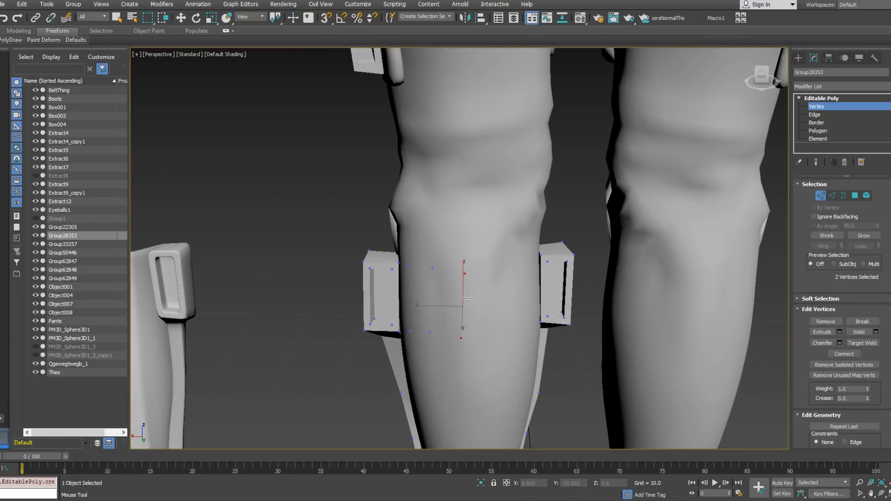
pyautogui.moveTo(499, 298); pyautogui.dragTo(533, 296)
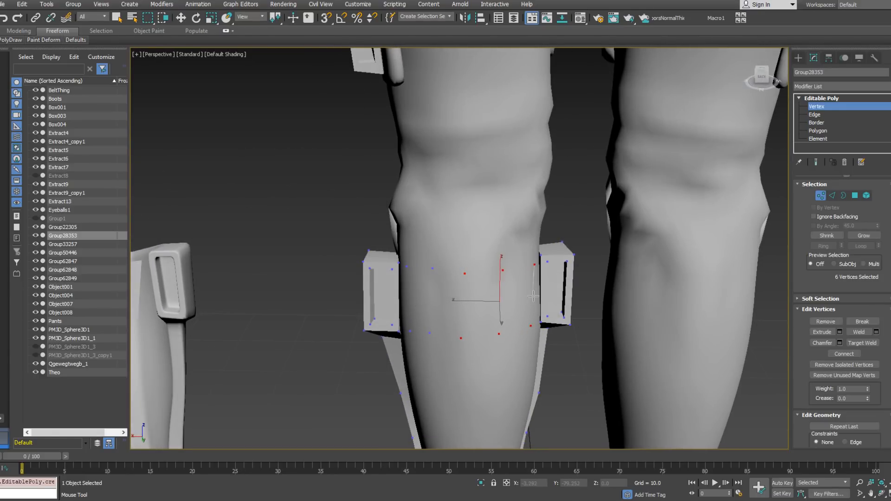
# Adjust the strap's end vertices on the back of the calf so they sit beside both upper cuff openings.
pyautogui.keyDown('alt'); pyautogui.moveTo(532, 294); pyautogui.dragTo(535, 332, button='middle'); pyautogui.keyUp('alt')
pyautogui.click(536, 340)
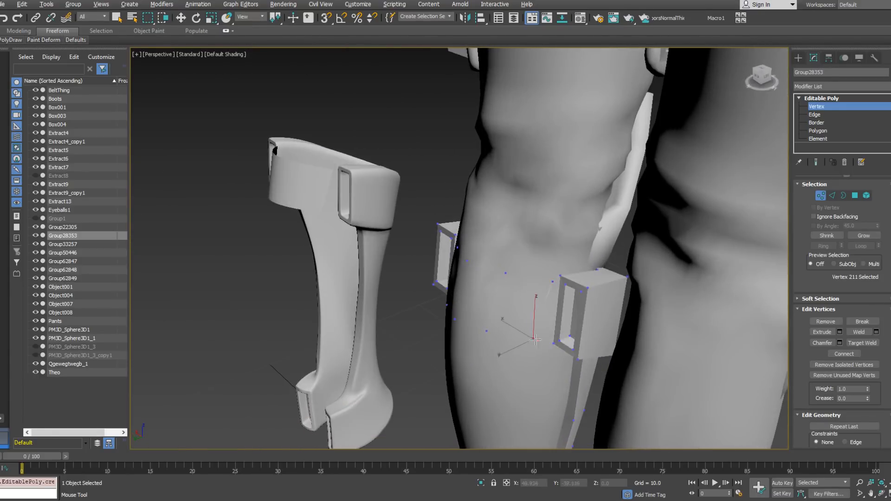
pyautogui.click(551, 283)
pyautogui.keyDown('alt'); pyautogui.moveTo(497, 289); pyautogui.dragTo(515, 280, button='middle'); pyautogui.keyUp('alt')
pyautogui.moveTo(511, 281); pyautogui.dragTo(515, 274)
pyautogui.keyDown('alt'); pyautogui.moveTo(480, 284); pyautogui.dragTo(444, 276, button='middle'); pyautogui.keyUp('alt')
pyautogui.moveTo(417, 378); pyautogui.dragTo(414, 379)
pyautogui.keyDown('alt'); pyautogui.moveTo(409, 381); pyautogui.dragTo(392, 378, button='middle'); pyautogui.keyUp('alt')
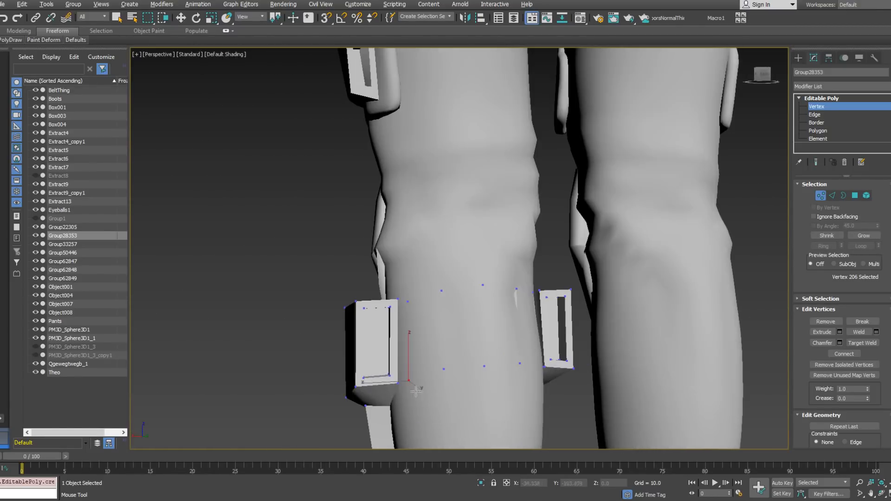
# Extend the lower edge of the calf strap downward by one row of polygons.
pyautogui.scroll(-5, 400, 352)
pyautogui.moveTo(409, 320)
pyautogui.keyDown('alt'); pyautogui.mouseDown(button='middle')
pyautogui.moveTo(427, 327)
pyautogui.moveTo(416, 313)
pyautogui.mouseUp(button='middle'); pyautogui.keyUp('alt')
pyautogui.click(423, 304)
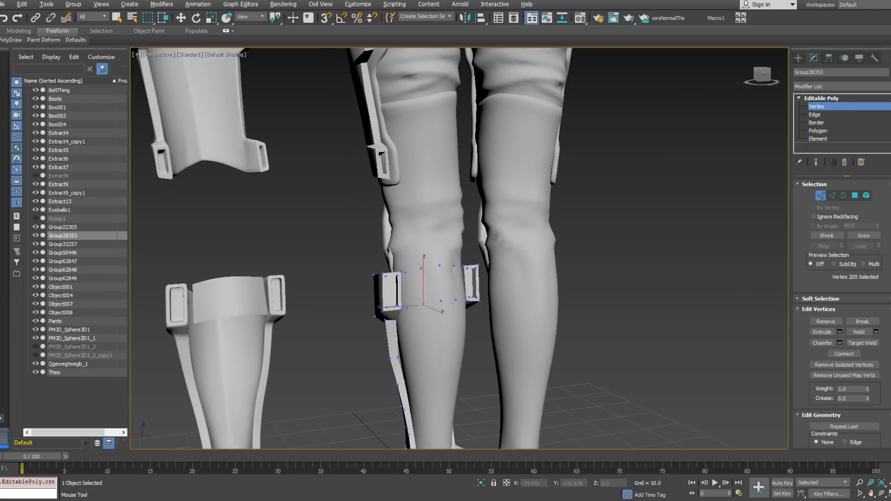
pyautogui.keyDown('ctrl'); pyautogui.keyDown('shift'); pyautogui.moveTo(423, 305); pyautogui.dragTo(424, 334); pyautogui.keyUp('shift'); pyautogui.keyUp('ctrl')
pyautogui.keyDown('alt'); pyautogui.moveTo(441, 330); pyautogui.dragTo(473, 322, button='middle'); pyautogui.keyUp('alt')
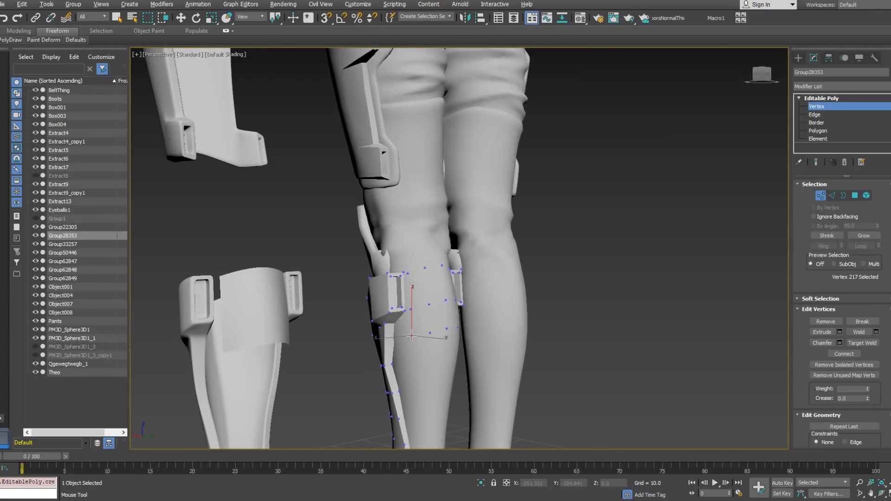
# Extend a further row of polygons below the calf panel, following the back of the calf.
pyautogui.keyDown('alt'); pyautogui.moveTo(432, 329); pyautogui.dragTo(456, 291, button='middle'); pyautogui.keyUp('alt')
pyautogui.click(447, 331)
pyautogui.click(466, 331)
pyautogui.click(489, 342)
pyautogui.moveTo(456, 291); pyautogui.dragTo(457, 311)
pyautogui.keyDown('alt'); pyautogui.moveTo(456, 312); pyautogui.dragTo(463, 277, button='middle'); pyautogui.keyUp('alt')
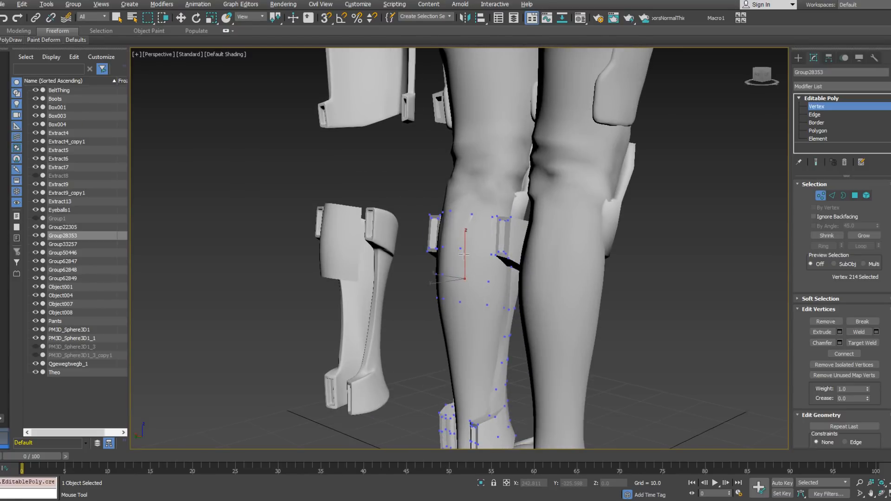
pyautogui.keyDown('alt'); pyautogui.moveTo(463, 302); pyautogui.dragTo(555, 267, button='middle'); pyautogui.keyUp('alt')
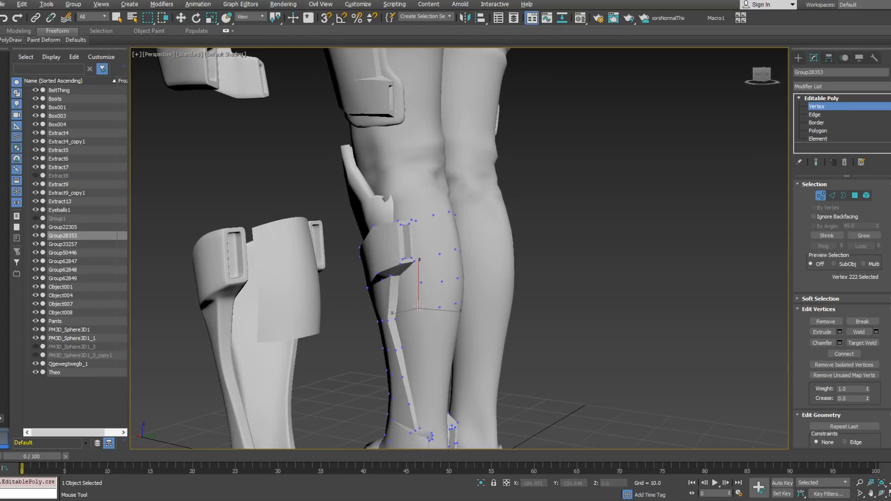
# Extend the lower calf panel sideways toward the outer strut and tidy its new corner vertices with Optimize.
pyautogui.keyDown('alt'); pyautogui.moveTo(418, 288); pyautogui.dragTo(407, 286, button='middle'); pyautogui.keyUp('alt')
pyautogui.click(406, 285)
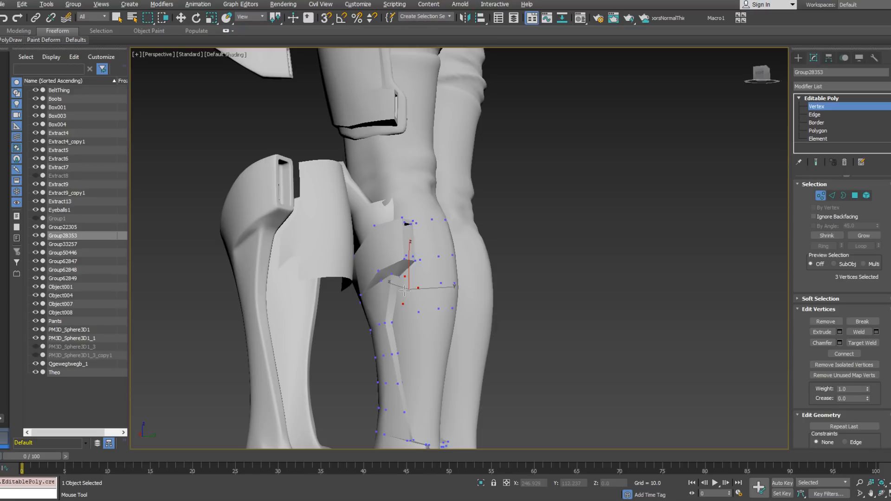
pyautogui.click(400, 307)
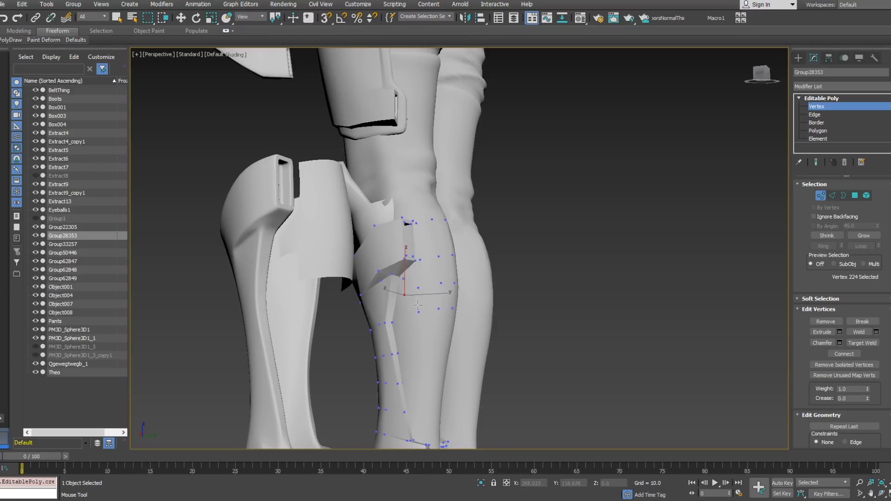
pyautogui.moveTo(8, 41)
pyautogui.click(83, 99)
pyautogui.click(406, 297)
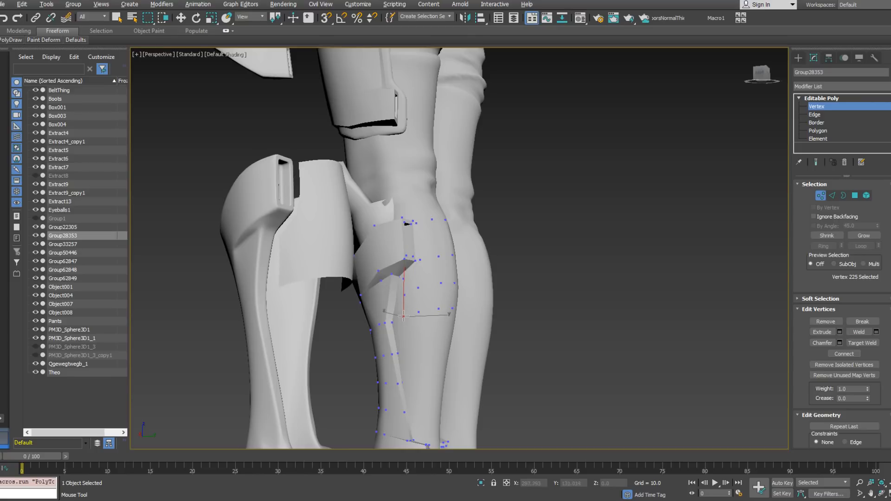
# Extend the lower calf panel sideways toward the inner strut and adjust the new vertices there.
pyautogui.keyDown('alt'); pyautogui.moveTo(411, 315); pyautogui.dragTo(297, 327, button='middle'); pyautogui.keyUp('alt')
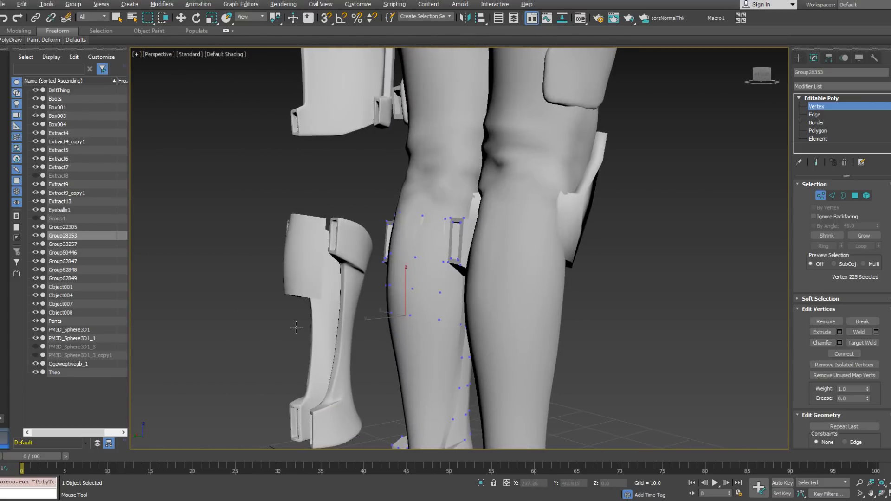
pyautogui.moveTo(11, 40)
pyautogui.click(86, 81)
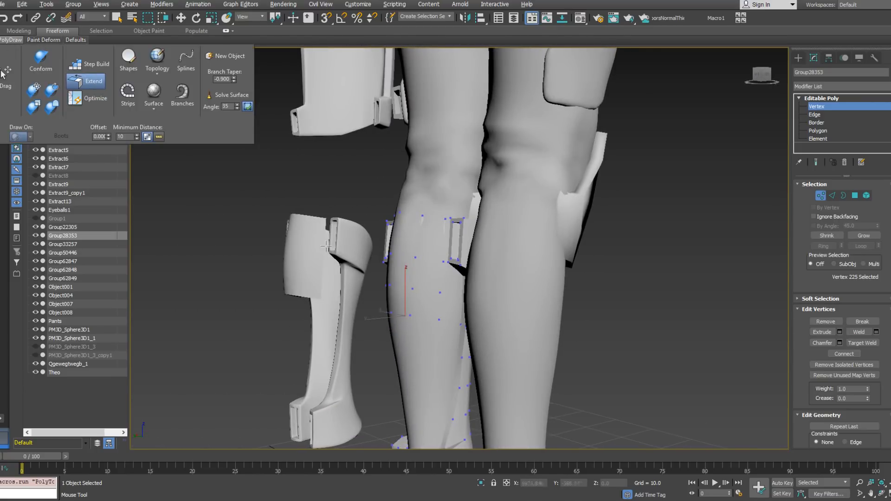
pyautogui.keyDown('alt'); pyautogui.moveTo(417, 274); pyautogui.dragTo(437, 280, button='middle'); pyautogui.keyUp('alt')
pyautogui.keyDown('shift'); pyautogui.moveTo(454, 281); pyautogui.dragTo(463, 285); pyautogui.keyUp('shift')
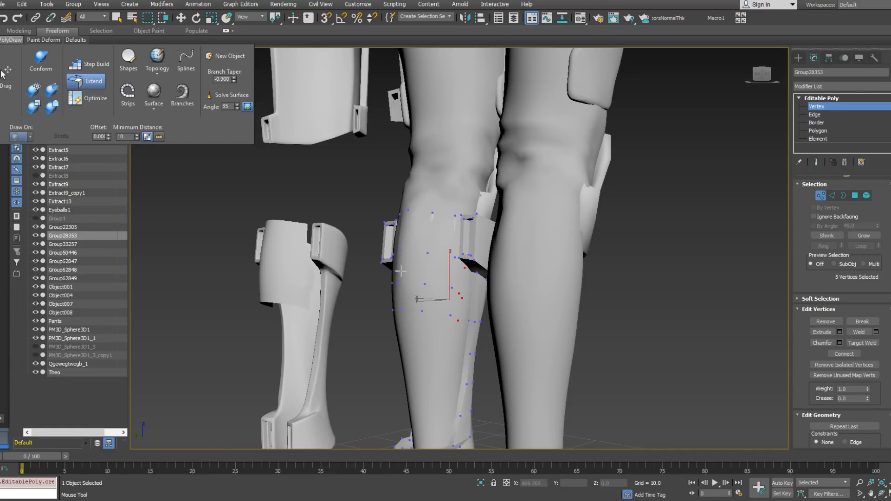
pyautogui.click(462, 298)
pyautogui.keyDown('alt'); pyautogui.moveTo(467, 297); pyautogui.dragTo(480, 255, button='middle'); pyautogui.keyUp('alt')
pyautogui.moveTo(480, 255); pyautogui.dragTo(487, 265)
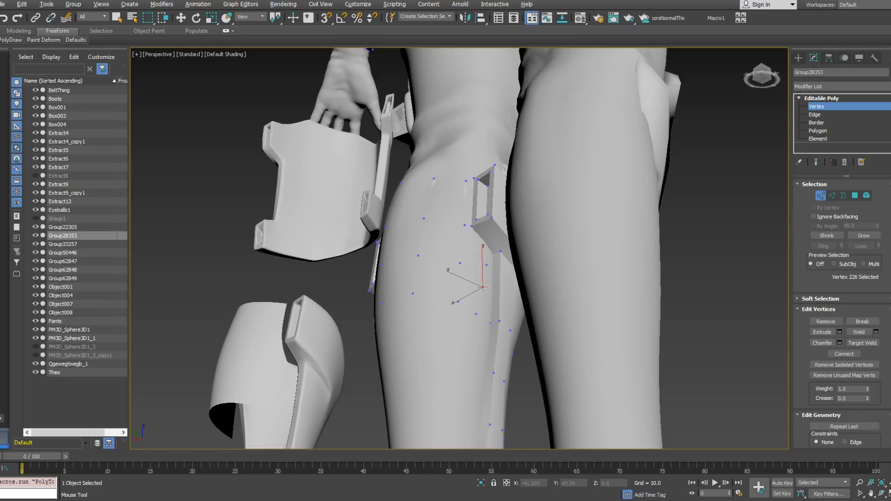
pyautogui.keyDown('ctrl'); pyautogui.click(478, 315); pyautogui.keyUp('ctrl')
pyautogui.moveTo(484, 286); pyautogui.dragTo(485, 290)
pyautogui.moveTo(484, 290)
pyautogui.keyDown('alt'); pyautogui.mouseDown(button='middle')
pyautogui.moveTo(600, 312)
pyautogui.moveTo(388, 273)
pyautogui.moveTo(478, 278)
pyautogui.mouseUp(button='middle'); pyautogui.keyUp('alt')
# Select four vertices on the inner strut below the upper cuff and move them along Y, checking in wireframe.
pyautogui.moveTo(478, 279); pyautogui.dragTo(612, 271, button='middle')
pyautogui.scroll(-5, 474, 246)
pyautogui.press('w')
pyautogui.click(468, 267)
pyautogui.keyDown('alt'); pyautogui.moveTo(468, 267); pyautogui.dragTo(376, 270, button='middle'); pyautogui.keyUp('alt')
pyautogui.scroll(3, 500, 269)
pyautogui.keyDown('ctrl'); pyautogui.click(447, 261); pyautogui.keyUp('ctrl')
pyautogui.keyDown('ctrl'); pyautogui.click(466, 266); pyautogui.keyUp('ctrl')
pyautogui.keyDown('alt'); pyautogui.moveTo(467, 267); pyautogui.dragTo(458, 285, button='middle'); pyautogui.keyUp('alt')
pyautogui.press('F3')
pyautogui.press('F3')
pyautogui.keyDown('ctrl'); pyautogui.click(459, 263); pyautogui.keyUp('ctrl')
pyautogui.press('F3')
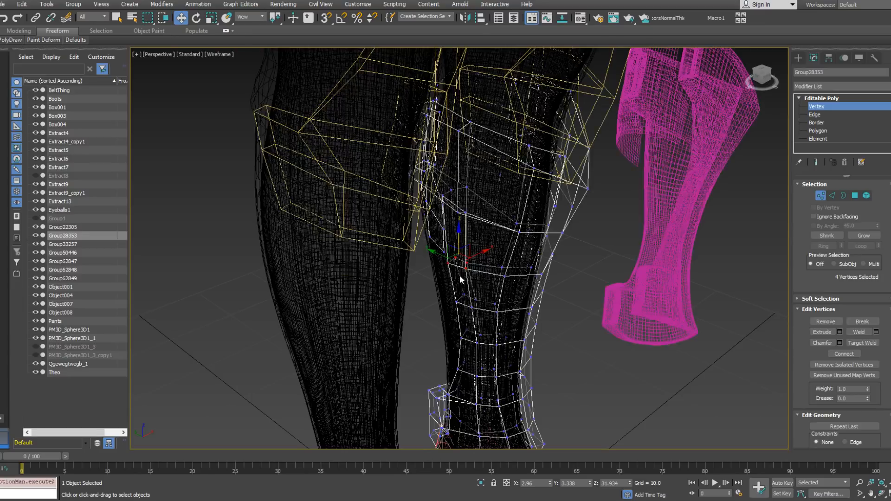
pyautogui.keyDown('alt'); pyautogui.moveTo(461, 279); pyautogui.dragTo(461, 285, button='middle'); pyautogui.keyUp('alt')
pyautogui.moveTo(439, 255); pyautogui.dragTo(448, 256)
pyautogui.moveTo(448, 257)
pyautogui.keyDown('alt'); pyautogui.mouseDown(button='middle')
pyautogui.moveTo(463, 223)
pyautogui.moveTo(452, 232)
pyautogui.moveTo(450, 252)
pyautogui.mouseUp(button='middle'); pyautogui.keyUp('alt')
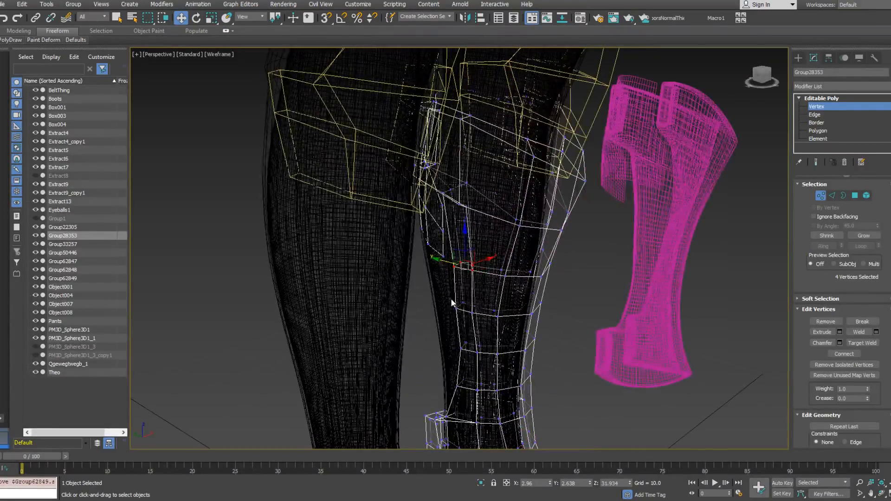
# Select the next vertices down the inner strut and shift them along Y to smooth its edge.
pyautogui.keyDown('alt'); pyautogui.moveTo(451, 302); pyautogui.dragTo(437, 295, button='middle'); pyautogui.keyUp('alt')
pyautogui.moveTo(437, 295); pyautogui.dragTo(486, 328)
pyautogui.keyDown('alt'); pyautogui.moveTo(486, 328); pyautogui.dragTo(494, 345, button='middle'); pyautogui.keyUp('alt')
pyautogui.moveTo(448, 298); pyautogui.dragTo(454, 302)
pyautogui.moveTo(455, 303)
pyautogui.keyDown('alt'); pyautogui.mouseDown(button='middle')
pyautogui.moveTo(564, 284)
pyautogui.moveTo(497, 282)
pyautogui.moveTo(507, 283)
pyautogui.moveTo(480, 251)
pyautogui.moveTo(541, 221)
pyautogui.moveTo(384, 240)
pyautogui.moveTo(415, 236)
pyautogui.moveTo(406, 235)
pyautogui.mouseUp(button='middle'); pyautogui.keyUp('alt')
# Restore shaded display and move two outer strut vertices below the upper cuff along Y.
pyautogui.press('F3')
pyautogui.scroll(-4, 507, 283)
pyautogui.scroll(6, 483, 243)
pyautogui.click(478, 237)
pyautogui.moveTo(478, 236)
pyautogui.keyDown('alt'); pyautogui.mouseDown(button='middle')
pyautogui.moveTo(583, 235)
pyautogui.moveTo(460, 239)
pyautogui.moveTo(485, 237)
pyautogui.mouseUp(button='middle'); pyautogui.keyUp('alt')
pyautogui.moveTo(507, 238); pyautogui.dragTo(511, 239)
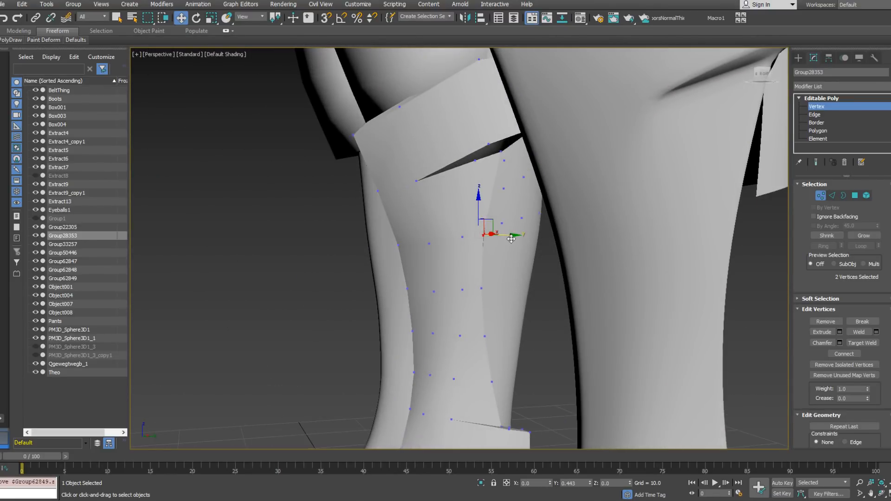
pyautogui.moveTo(511, 239)
pyautogui.keyDown('alt'); pyautogui.mouseDown(button='middle')
pyautogui.moveTo(495, 246)
pyautogui.moveTo(505, 253)
pyautogui.mouseUp(button='middle'); pyautogui.keyUp('alt')
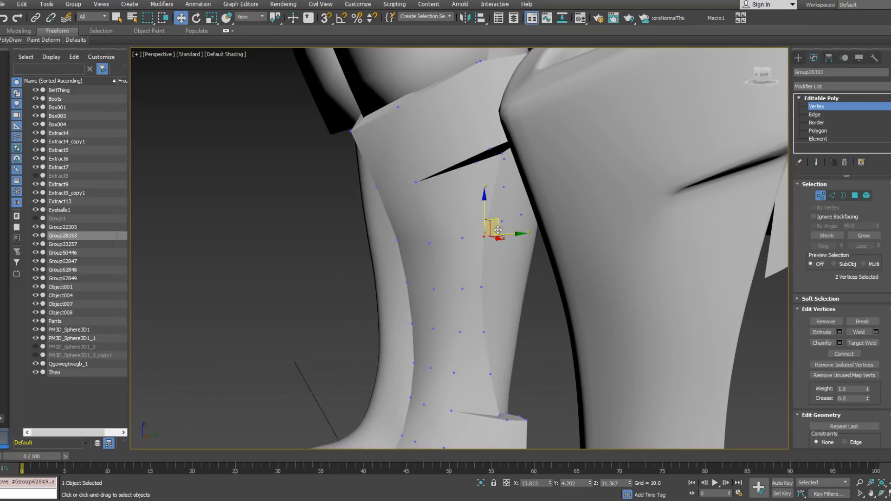
# Inspect the new calf panel and its alignment with the struts and upper cuff from several angles.
pyautogui.moveTo(429, 286); pyautogui.dragTo(483, 241, button='middle')
pyautogui.scroll(-5, 419, 237)
pyautogui.keyDown('alt'); pyautogui.moveTo(453, 270); pyautogui.dragTo(793, 201, button='middle'); pyautogui.keyUp('alt')
pyautogui.click(820, 199)
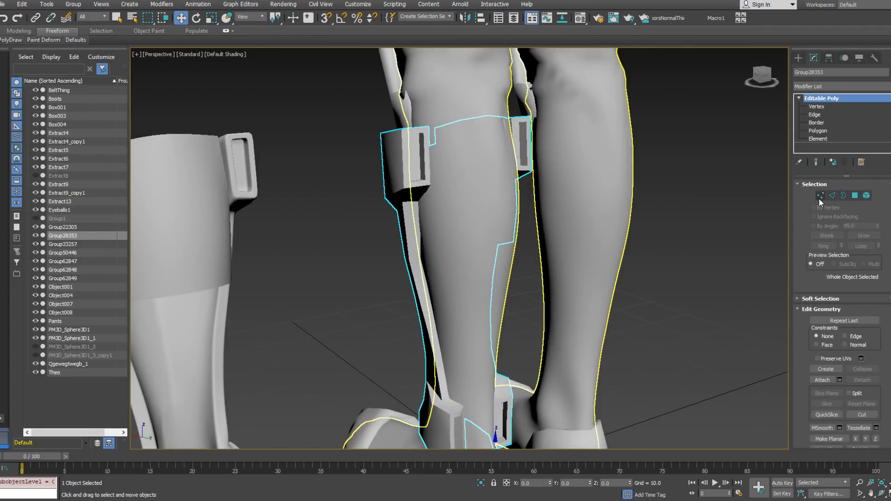
pyautogui.click(820, 194)
pyautogui.keyDown('alt'); pyautogui.moveTo(534, 217); pyautogui.dragTo(452, 267, button='middle'); pyautogui.keyUp('alt')
pyautogui.scroll(3, 442, 229)
pyautogui.scroll(-3, 429, 269)
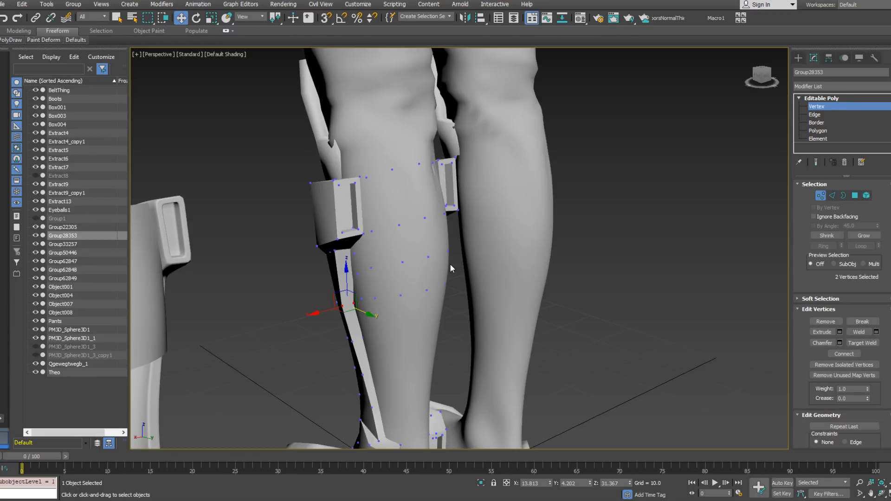
pyautogui.keyDown('alt'); pyautogui.moveTo(345, 193); pyautogui.dragTo(149, 138, button='middle'); pyautogui.keyUp('alt')
pyautogui.moveTo(11, 42)
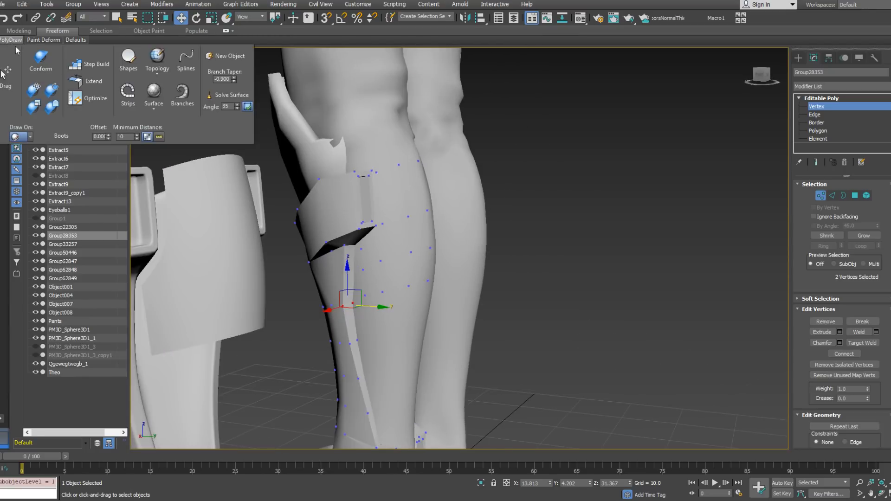
pyautogui.click(74, 76)
pyautogui.keyDown('alt'); pyautogui.moveTo(353, 255); pyautogui.dragTo(307, 230, button='middle'); pyautogui.keyUp('alt')
# Build a starting quad on the back of the ankle beside the lower cuff with Step Build.
pyautogui.moveTo(7, 43)
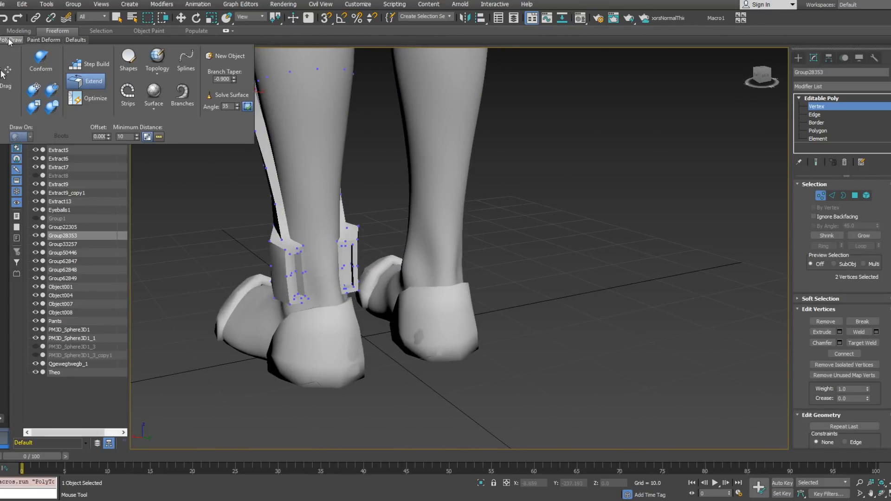
pyautogui.click(96, 66)
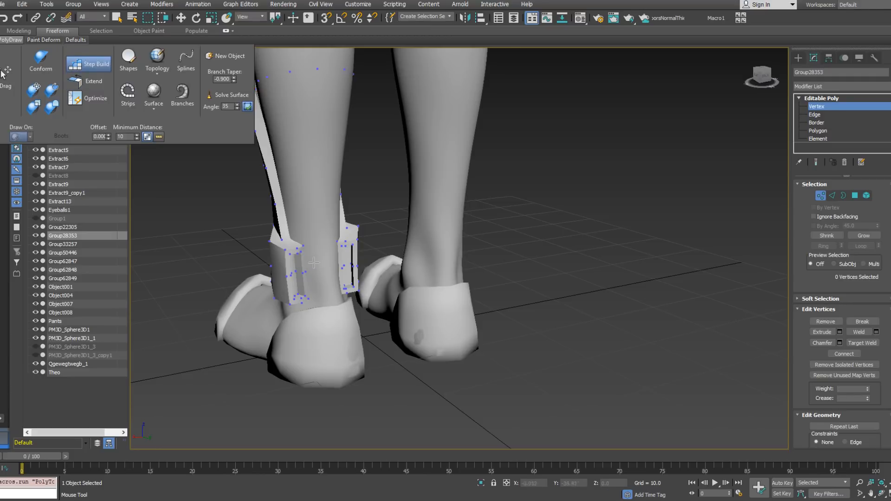
pyautogui.keyDown('alt'); pyautogui.moveTo(302, 241); pyautogui.dragTo(295, 229, button='middle'); pyautogui.keyUp('alt')
pyautogui.scroll(2, 295, 229)
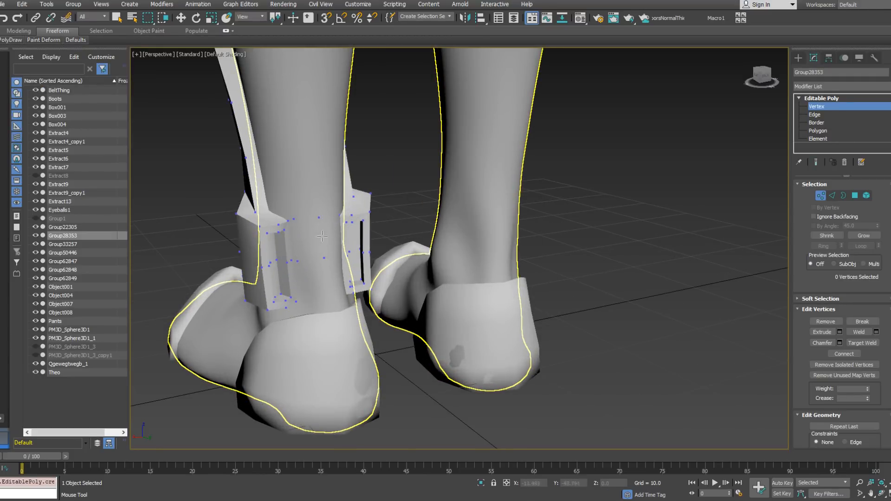
pyautogui.keyDown('alt'); pyautogui.moveTo(322, 236); pyautogui.dragTo(288, 227, button='middle'); pyautogui.keyUp('alt')
pyautogui.scroll(1, 286, 219)
pyautogui.moveTo(287, 246); pyautogui.dragTo(302, 262)
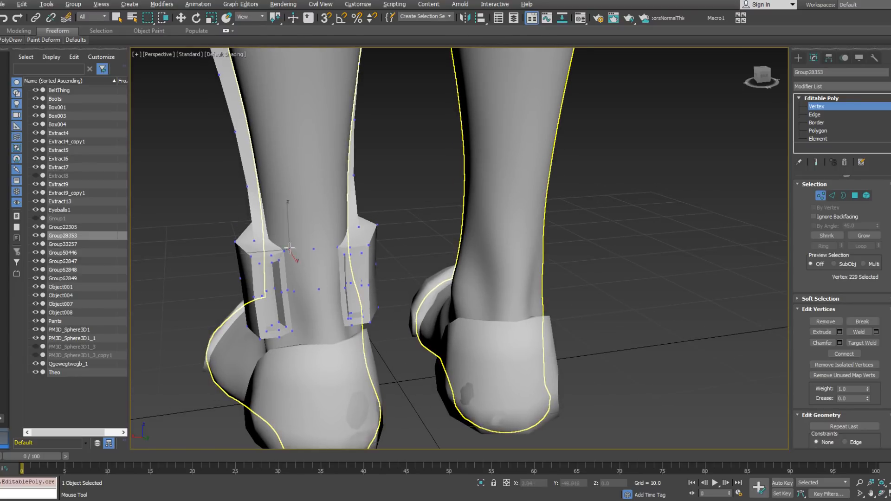
pyautogui.keyDown('alt'); pyautogui.moveTo(307, 288); pyautogui.dragTo(317, 301, button='middle'); pyautogui.keyUp('alt')
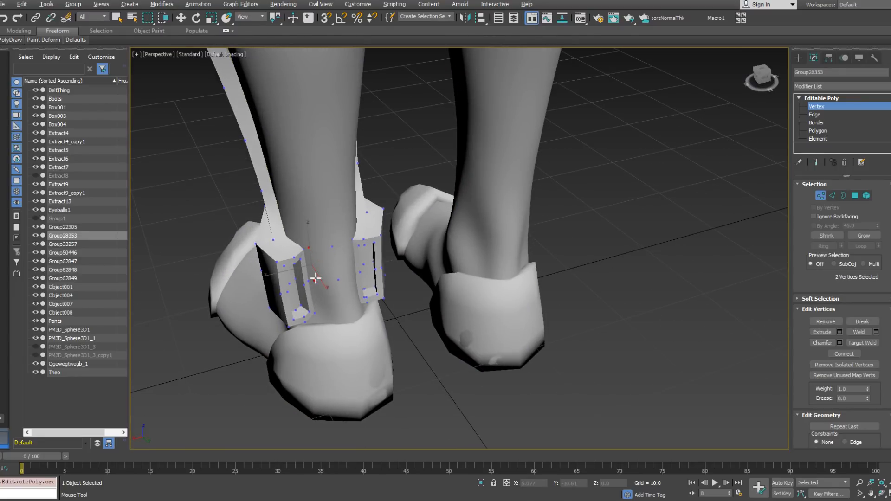
pyautogui.scroll(-1, 316, 278)
# Extend the ankle quad downward and across toward the opposite lower cuff end with Extend.
pyautogui.moveTo(18, 41)
pyautogui.click(89, 83)
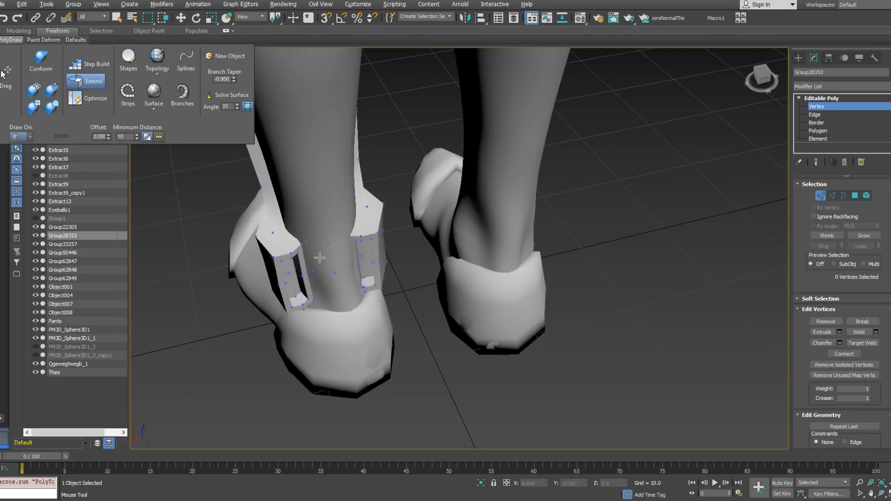
pyautogui.keyDown('alt'); pyautogui.moveTo(318, 257); pyautogui.dragTo(303, 278, button='middle'); pyautogui.keyUp('alt')
pyautogui.moveTo(294, 305); pyautogui.dragTo(302, 331)
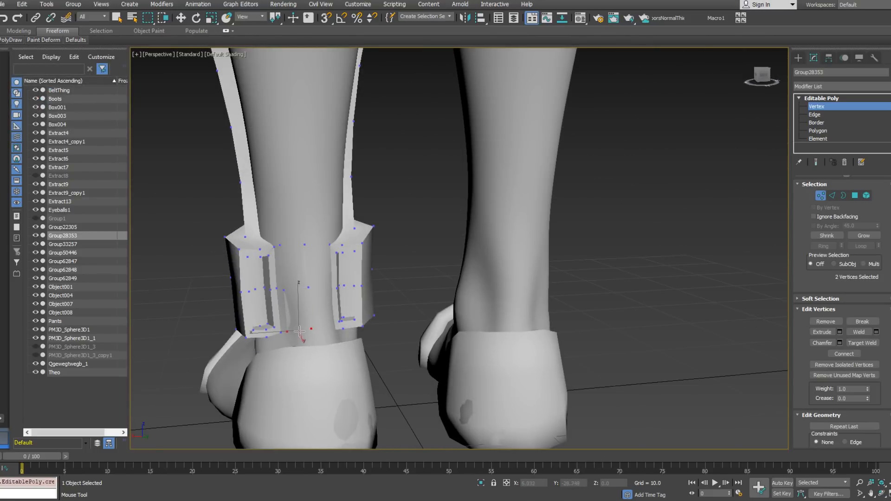
pyautogui.keyDown('alt'); pyautogui.moveTo(299, 331); pyautogui.dragTo(324, 349, button='middle'); pyautogui.keyUp('alt')
pyautogui.keyDown('ctrl'); pyautogui.keyDown('shift'); pyautogui.moveTo(307, 298); pyautogui.dragTo(324, 295); pyautogui.keyUp('shift'); pyautogui.keyUp('ctrl')
pyautogui.click(319, 254)
pyautogui.moveTo(319, 255)
pyautogui.keyDown('ctrl'); pyautogui.keyDown('shift'); pyautogui.mouseDown()
pyautogui.moveTo(319, 316)
pyautogui.moveTo(329, 333)
pyautogui.mouseUp(); pyautogui.keyUp('shift'); pyautogui.keyUp('ctrl')
pyautogui.scroll(-5, 334, 248)
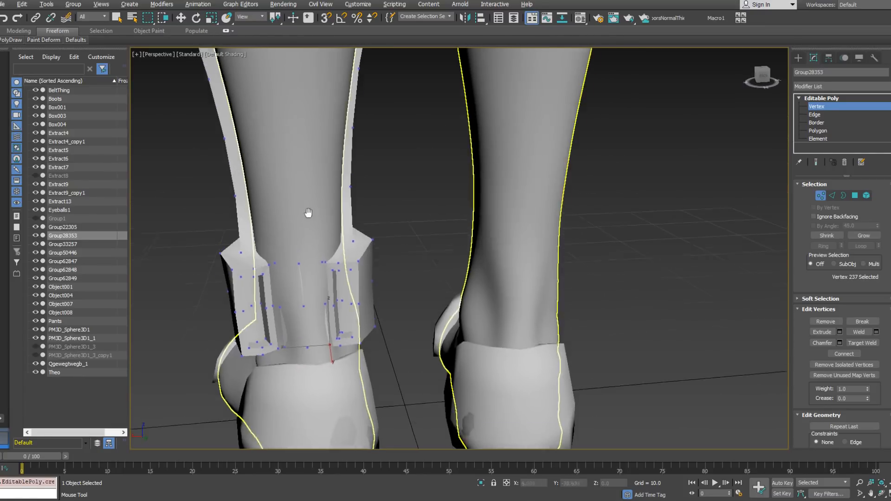
pyautogui.keyDown('alt'); pyautogui.moveTo(304, 253); pyautogui.dragTo(327, 259, button='middle'); pyautogui.keyUp('alt')
pyautogui.moveTo(327, 260); pyautogui.dragTo(275, 176, button='middle')
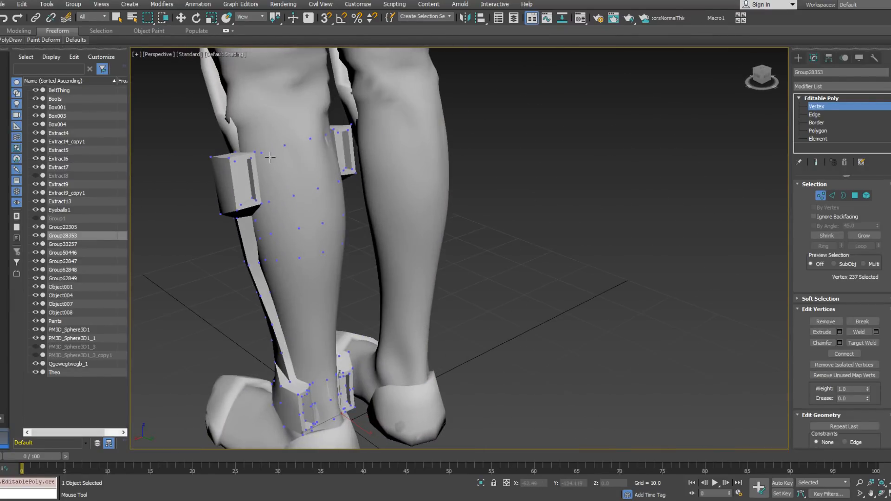
pyautogui.scroll(3, 270, 158)
pyautogui.keyDown('alt'); pyautogui.moveTo(201, 157); pyautogui.dragTo(210, 138, button='middle'); pyautogui.keyUp('alt')
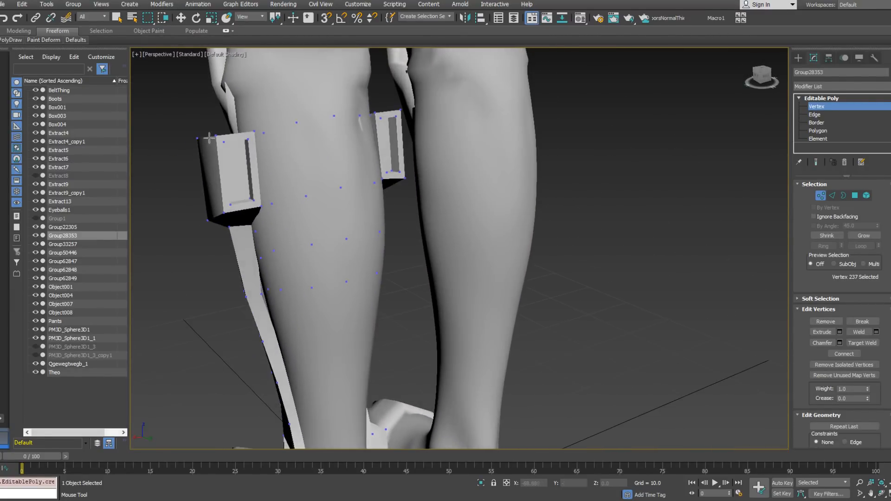
# Drag the calf panel's top row of vertices down the leg, one by one, following the calf surface.
pyautogui.moveTo(264, 137); pyautogui.dragTo(270, 170)
pyautogui.moveTo(296, 122); pyautogui.dragTo(293, 156)
pyautogui.keyDown('alt'); pyautogui.moveTo(293, 156); pyautogui.dragTo(344, 123, button='middle'); pyautogui.keyUp('alt')
pyautogui.moveTo(334, 120); pyautogui.dragTo(336, 156)
pyautogui.keyDown('alt'); pyautogui.moveTo(336, 157); pyautogui.dragTo(292, 155, button='middle'); pyautogui.keyUp('alt')
pyautogui.moveTo(384, 123); pyautogui.dragTo(385, 166)
pyautogui.moveTo(426, 130); pyautogui.dragTo(425, 171)
pyautogui.keyDown('alt'); pyautogui.moveTo(424, 171); pyautogui.dragTo(429, 178, button='middle'); pyautogui.keyUp('alt')
# Extend a new row of polygons upward from the calf panel's top edge.
pyautogui.keyDown('ctrl'); pyautogui.keyDown('shift'); pyautogui.moveTo(358, 174); pyautogui.dragTo(355, 128); pyautogui.keyUp('shift'); pyautogui.keyUp('ctrl')
pyautogui.keyDown('alt'); pyautogui.moveTo(355, 127); pyautogui.dragTo(372, 132, button='middle'); pyautogui.keyUp('alt')
pyautogui.click(294, 149)
pyautogui.keyDown('alt'); pyautogui.moveTo(295, 155); pyautogui.dragTo(355, 150, button='middle'); pyautogui.keyUp('alt')
pyautogui.click(364, 141)
# Detach the calf and ankle panel elements from the shin guard as a separate object and select it.
pyautogui.click(419, 154)
pyautogui.keyDown('ctrl'); pyautogui.click(464, 153); pyautogui.keyUp('ctrl')
pyautogui.keyDown('alt'); pyautogui.moveTo(464, 152); pyautogui.dragTo(467, 149, button='middle'); pyautogui.keyUp('alt')
pyautogui.scroll(-5, 466, 149)
pyautogui.keyDown('alt'); pyautogui.moveTo(395, 179); pyautogui.dragTo(429, 214, button='middle'); pyautogui.keyUp('alt')
pyautogui.press('w')
pyautogui.click(865, 195)
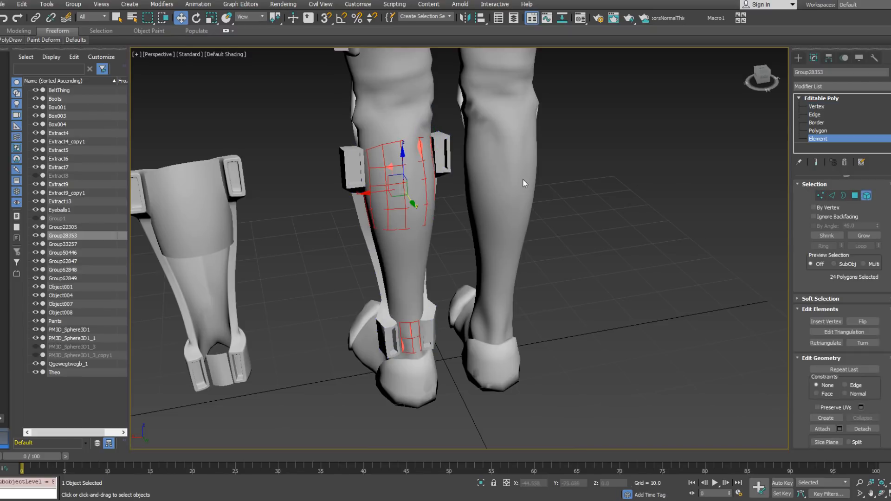
pyautogui.keyDown('alt'); pyautogui.moveTo(441, 240); pyautogui.dragTo(467, 236, button='middle'); pyautogui.keyUp('alt')
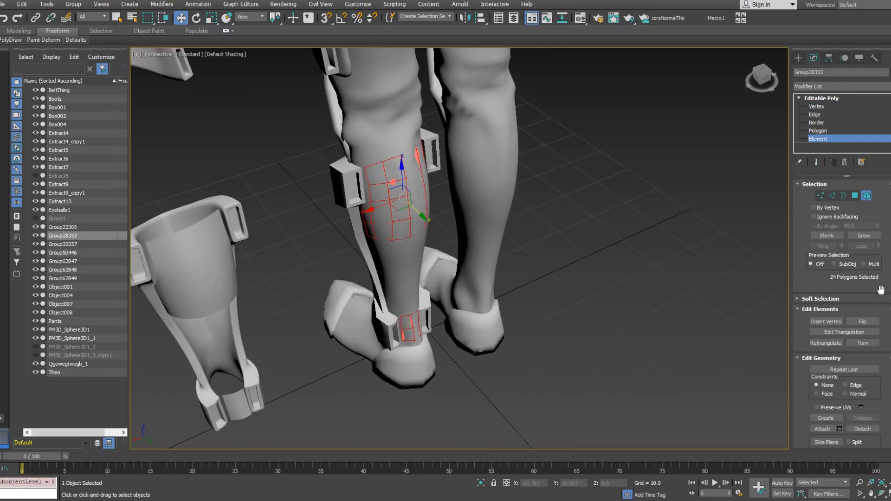
pyautogui.moveTo(887, 275); pyautogui.dragTo(885, 163)
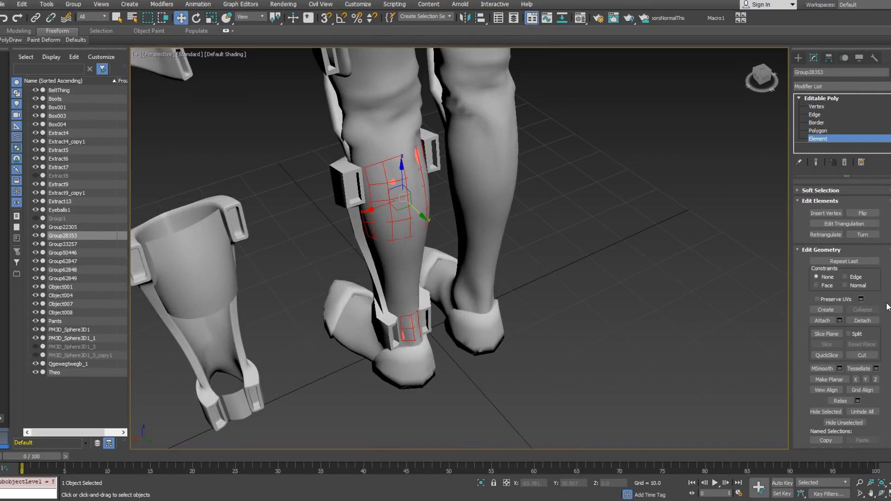
pyautogui.click(862, 321)
pyautogui.click(469, 255)
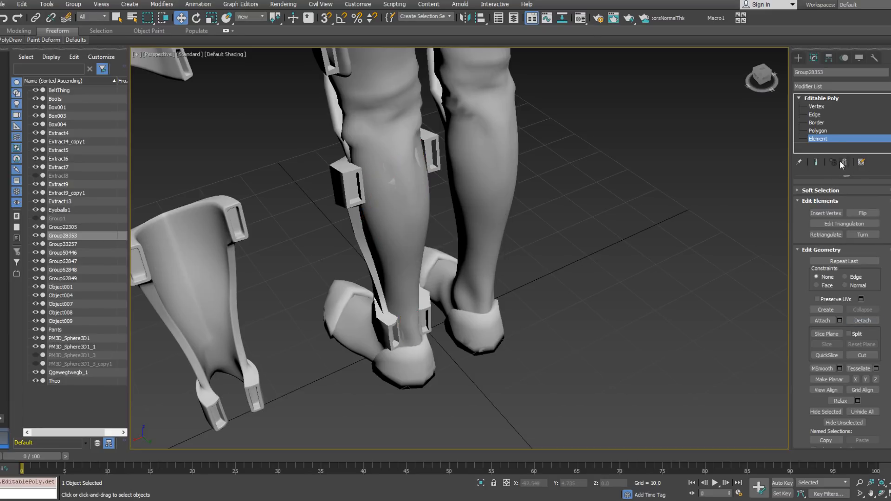
pyautogui.click(415, 160)
pyautogui.keyDown('alt'); pyautogui.moveTo(417, 157); pyautogui.dragTo(505, 171, button='middle'); pyautogui.keyUp('alt')
# Try to extend the ankle panel's upper edge upward and around both sides above the lower cuff with Extend.
pyautogui.click(841, 87)
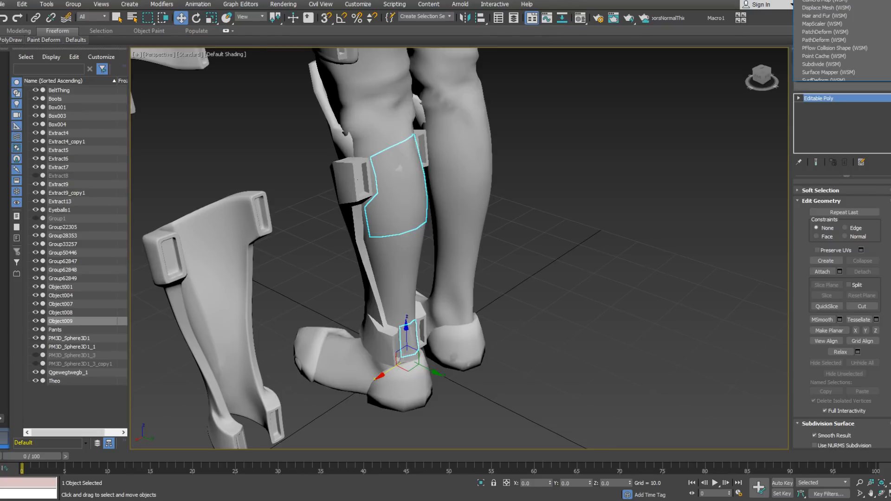
pyautogui.click(495, 275)
pyautogui.keyDown('alt'); pyautogui.moveTo(493, 282); pyautogui.dragTo(416, 267, button='middle'); pyautogui.keyUp('alt')
pyautogui.moveTo(397, 311); pyautogui.dragTo(403, 255, button='middle')
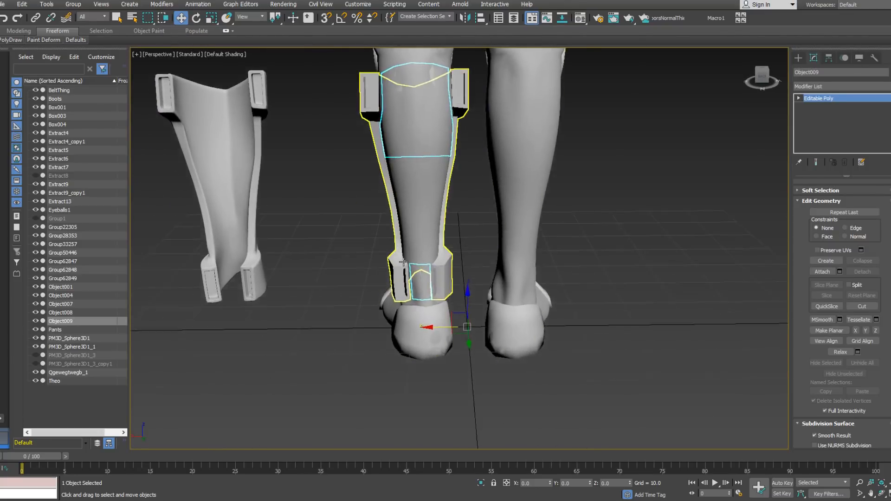
pyautogui.scroll(3, 402, 255)
pyautogui.moveTo(9, 44)
pyautogui.click(85, 81)
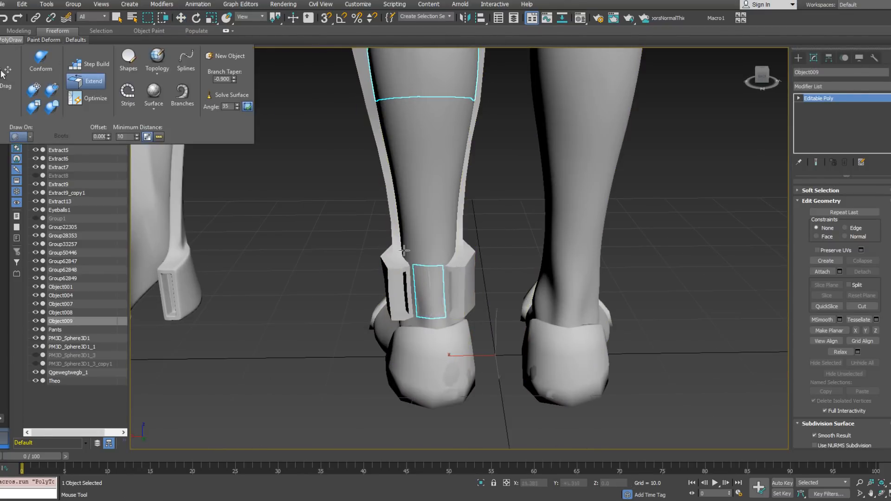
pyautogui.keyDown('alt'); pyautogui.moveTo(403, 281); pyautogui.dragTo(425, 271, button='middle'); pyautogui.keyUp('alt')
pyautogui.keyDown('shift'); pyautogui.moveTo(426, 268); pyautogui.dragTo(426, 258); pyautogui.keyUp('shift')
pyautogui.keyDown('alt'); pyautogui.moveTo(424, 241); pyautogui.dragTo(411, 252, button='middle'); pyautogui.keyUp('alt')
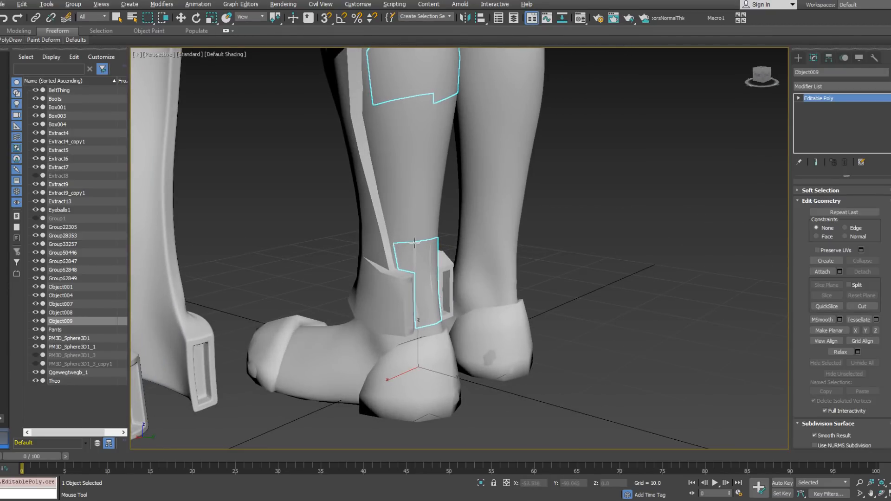
pyautogui.keyDown('alt'); pyautogui.moveTo(413, 239); pyautogui.dragTo(443, 246, button='middle'); pyautogui.keyUp('alt')
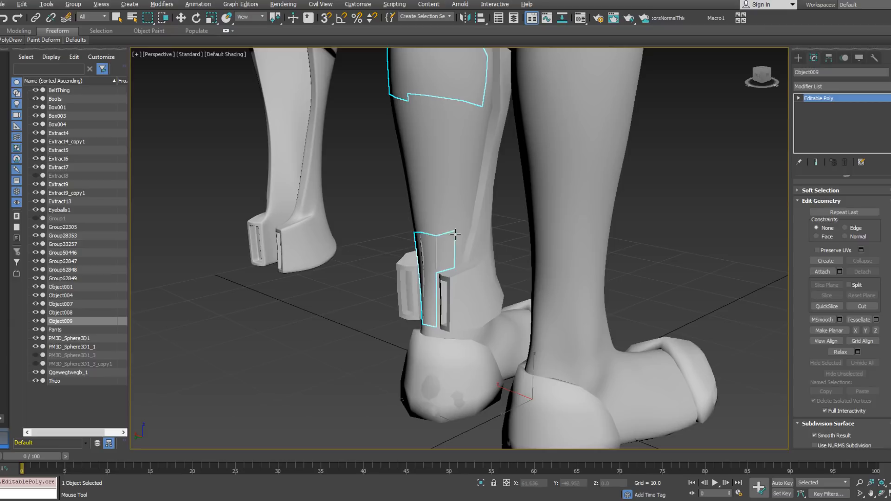
pyautogui.keyDown('alt'); pyautogui.moveTo(454, 265); pyautogui.dragTo(565, 244, button='middle'); pyautogui.keyUp('alt')
pyautogui.keyDown('alt'); pyautogui.moveTo(489, 232); pyautogui.dragTo(298, 269, button='middle'); pyautogui.keyUp('alt')
# Delete the ankle panel element, keeping only the calf panel in the detached object.
pyautogui.rightClick(801, 101)
pyautogui.rightClick(645, 183)
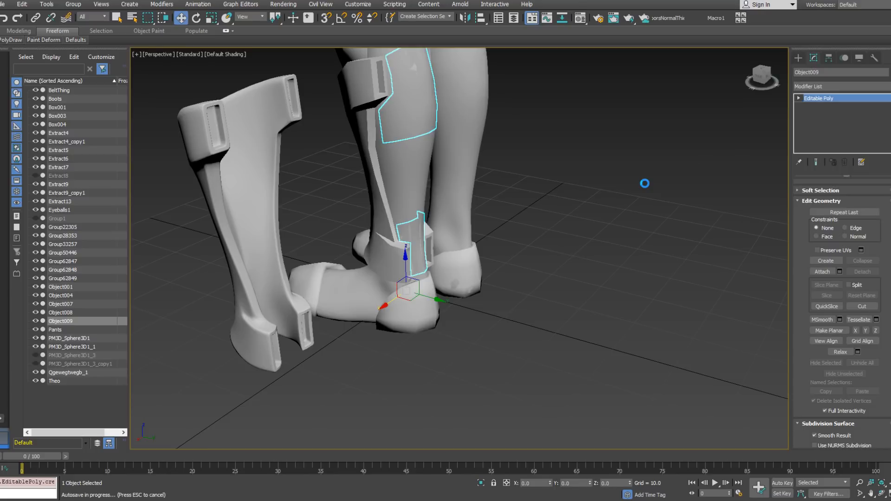
pyautogui.press('1')
pyautogui.click(799, 97)
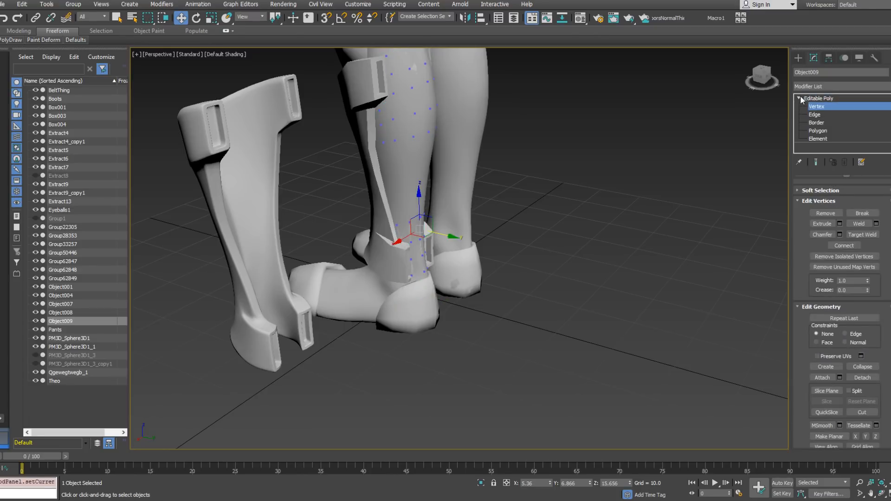
pyautogui.click(820, 139)
pyautogui.click(417, 249)
pyautogui.press('Delete')
pyautogui.click(839, 139)
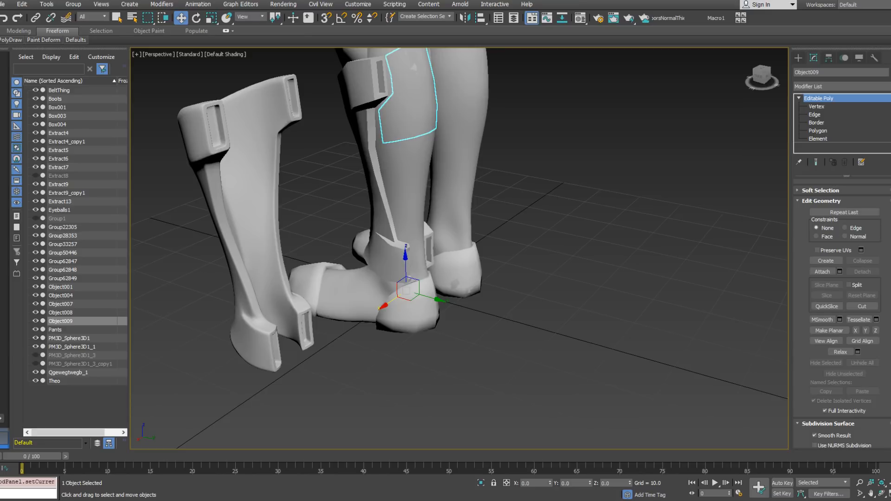
# Add a Shell modifier to thicken the calf panel and display edged faces.
pyautogui.click(849, 86)
pyautogui.scroll(-7, 842, 292)
pyautogui.scroll(-10, 839, 263)
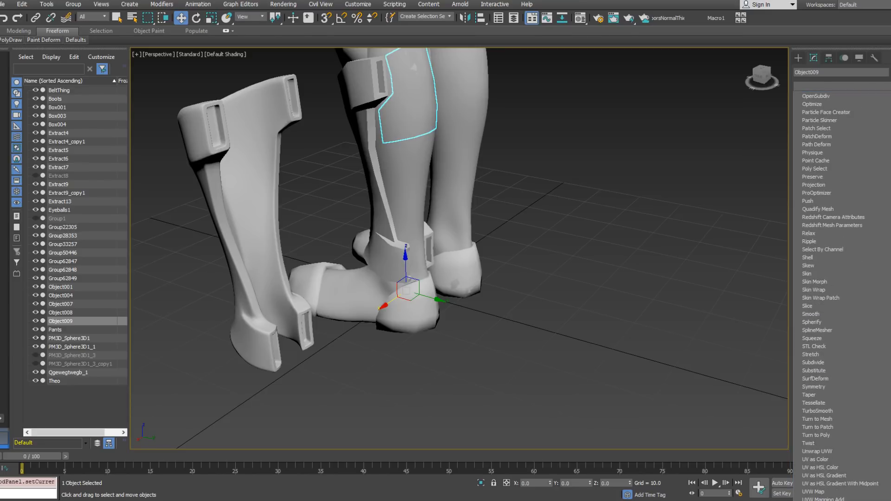
pyautogui.click(838, 259)
pyautogui.press('z')
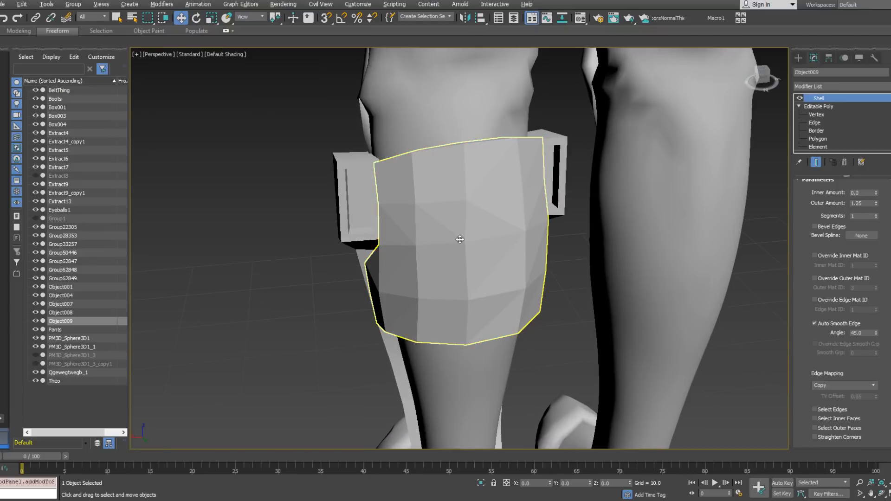
pyautogui.press('F4')
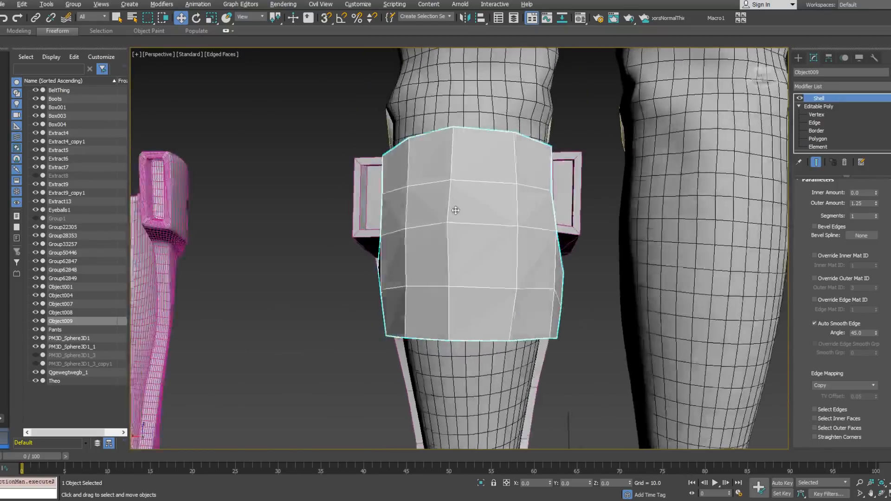
pyautogui.keyDown('alt'); pyautogui.moveTo(455, 210); pyautogui.dragTo(465, 261, button='middle'); pyautogui.keyUp('alt')
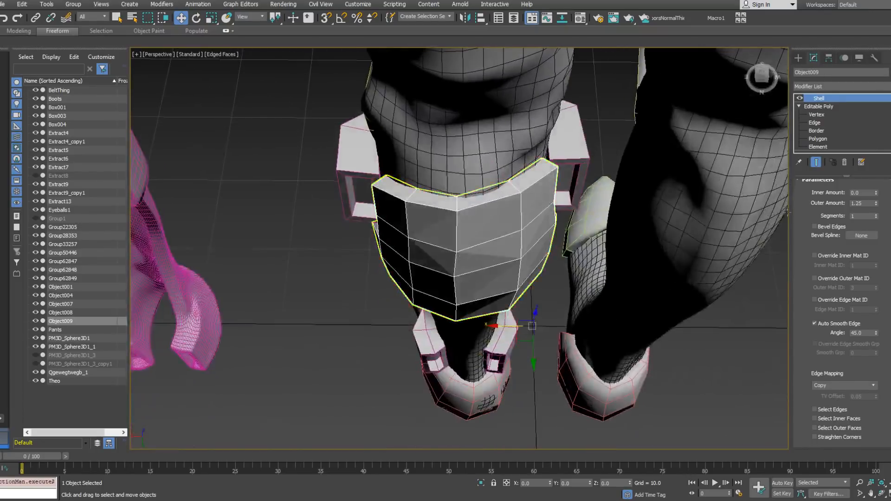
# Collapse the calf panel's modifier stack and convert it to Editable Poly.
pyautogui.click(841, 86)
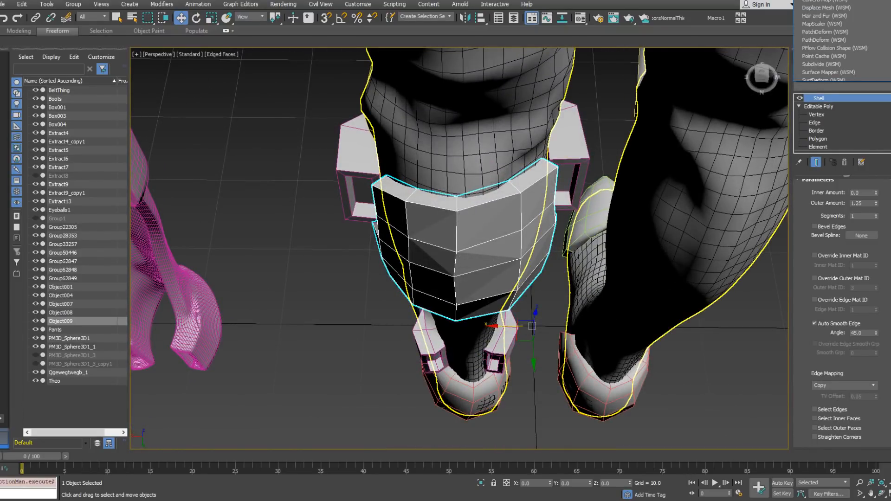
pyautogui.click(849, 98)
pyautogui.rightClick(872, 101)
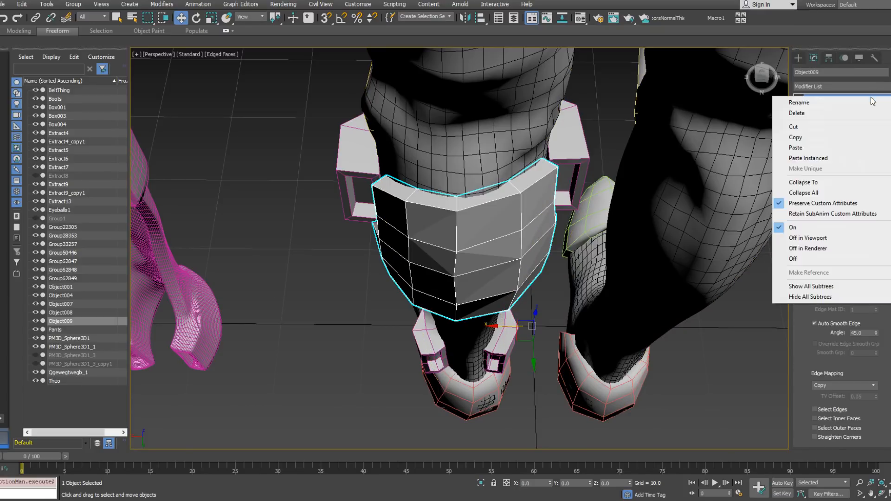
pyautogui.click(807, 193)
pyautogui.rightClick(814, 116)
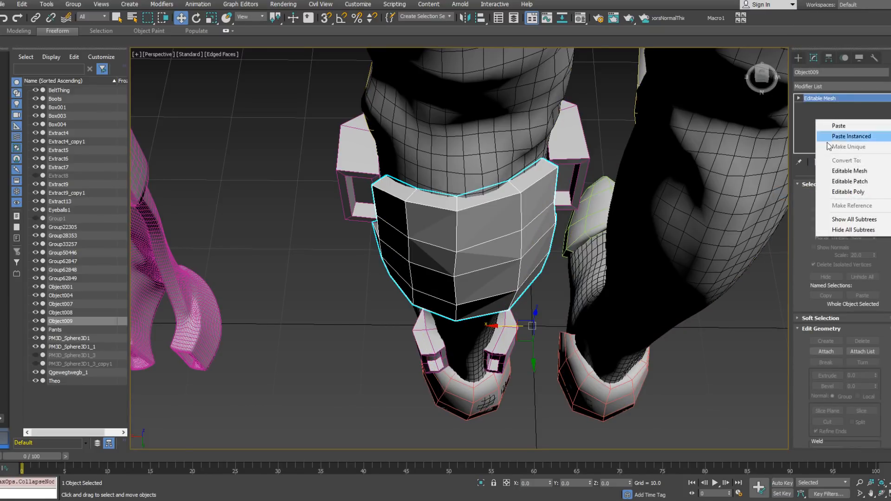
pyautogui.click(834, 195)
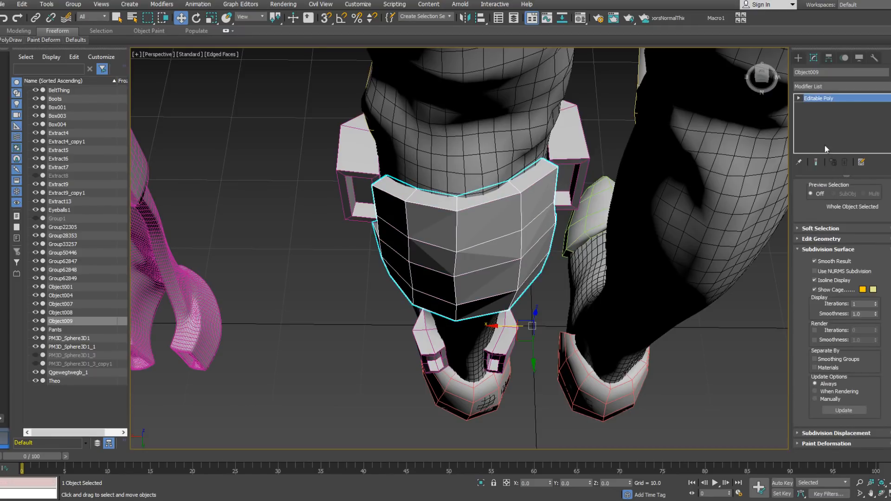
# Select the calf panel's vertical centre edge loop and straighten it by scaling along X.
pyautogui.scroll(3, 847, 325)
pyautogui.click(832, 196)
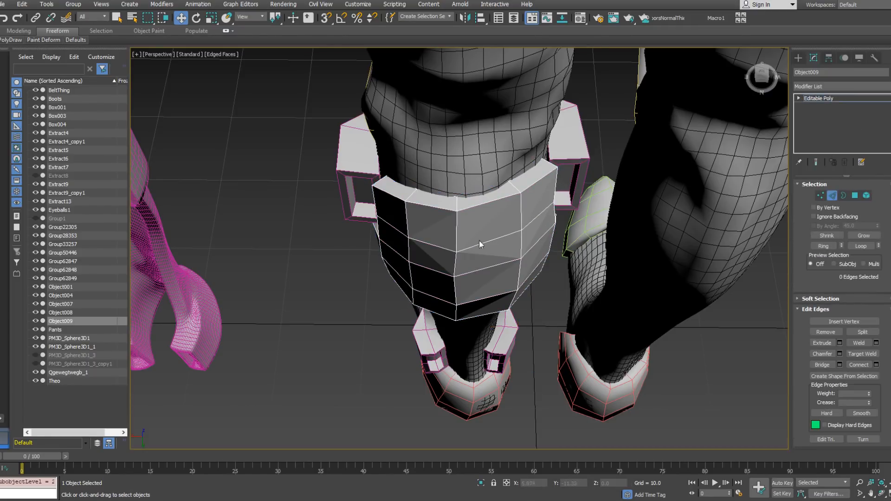
pyautogui.doubleClick(458, 239)
pyautogui.rightClick(543, 258)
pyautogui.click(562, 289)
pyautogui.rightClick(549, 283)
pyautogui.click(564, 306)
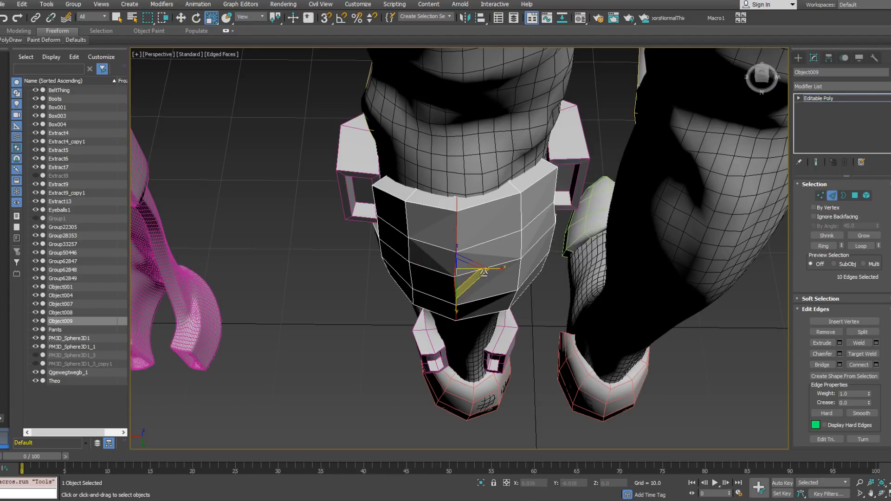
pyautogui.moveTo(497, 269); pyautogui.dragTo(298, 253)
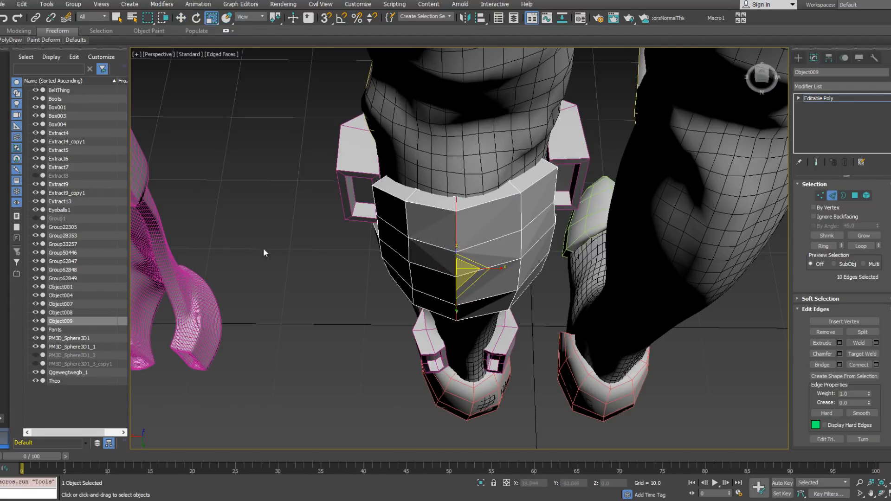
pyautogui.moveTo(498, 268); pyautogui.dragTo(197, 262)
# Reselect the vertical centre edge loop and nudge it into place on the panel with Move.
pyautogui.rightClick(470, 242)
pyautogui.click(479, 251)
pyautogui.keyDown('alt'); pyautogui.moveTo(475, 257); pyautogui.dragTo(469, 277, button='middle'); pyautogui.keyUp('alt')
pyautogui.click(430, 274)
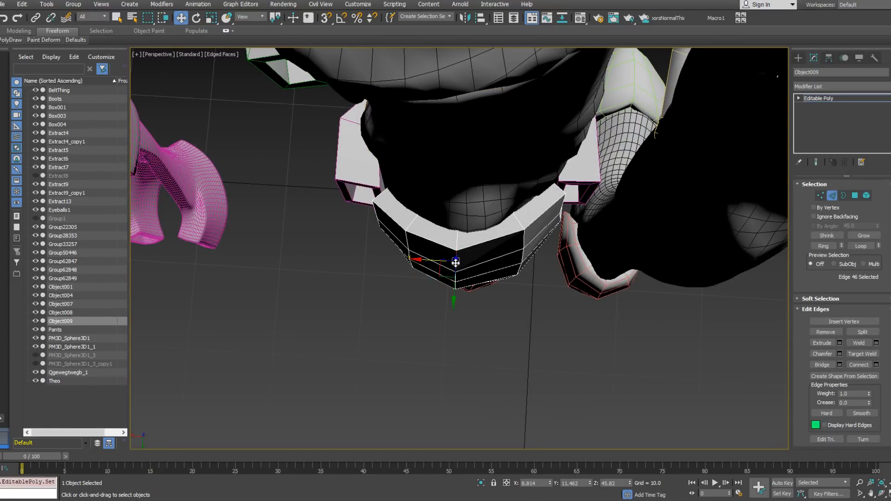
pyautogui.doubleClick(437, 267)
pyautogui.moveTo(437, 267)
pyautogui.keyDown('alt'); pyautogui.mouseDown(button='middle')
pyautogui.moveTo(513, 183)
pyautogui.moveTo(443, 251)
pyautogui.mouseUp(button='middle'); pyautogui.keyUp('alt')
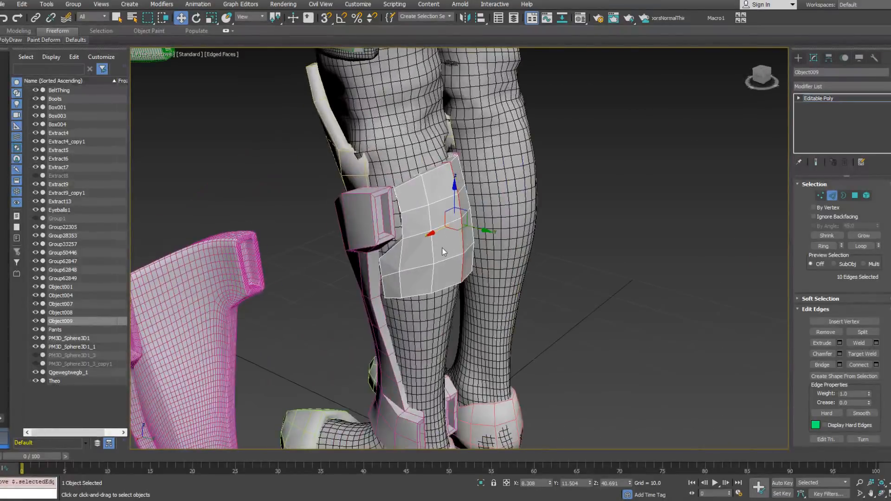
pyautogui.keyDown('alt'); pyautogui.moveTo(426, 219); pyautogui.dragTo(393, 270, button='middle'); pyautogui.keyUp('alt')
# Move two end vertices on the panel's inner-leg side to fit beside the upper cuff slot.
pyautogui.click(821, 195)
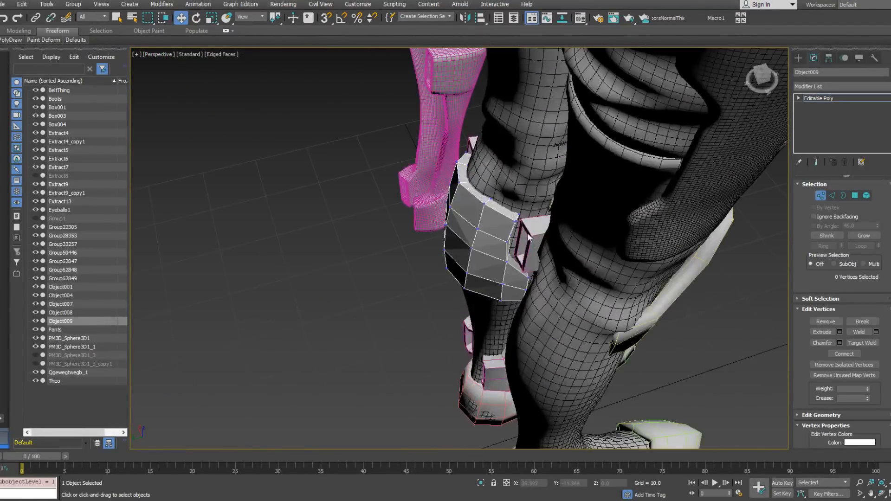
pyautogui.keyDown('alt'); pyautogui.moveTo(526, 231); pyautogui.dragTo(528, 232, button='middle'); pyautogui.keyUp('alt')
pyautogui.moveTo(524, 225); pyautogui.dragTo(512, 214)
pyautogui.keyDown('alt'); pyautogui.moveTo(512, 214); pyautogui.dragTo(515, 231, button='middle'); pyautogui.keyUp('alt')
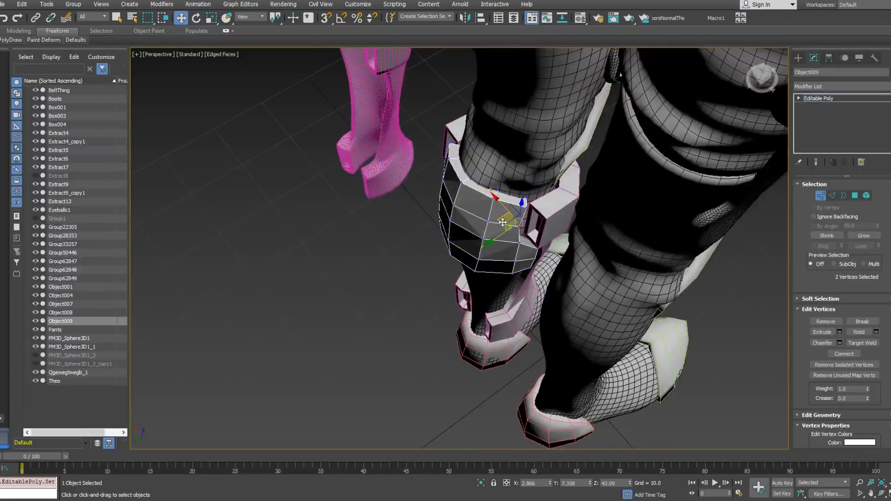
pyautogui.moveTo(501, 222); pyautogui.dragTo(500, 219)
pyautogui.keyDown('alt'); pyautogui.moveTo(499, 218); pyautogui.dragTo(536, 226, button='middle'); pyautogui.keyUp('alt')
# Move the matching two end vertices on the panel's outer-leg side beside the other upper cuff slot.
pyautogui.moveTo(443, 267); pyautogui.dragTo(445, 270)
pyautogui.keyDown('alt'); pyautogui.moveTo(445, 271); pyautogui.dragTo(451, 288, button='middle'); pyautogui.keyUp('alt')
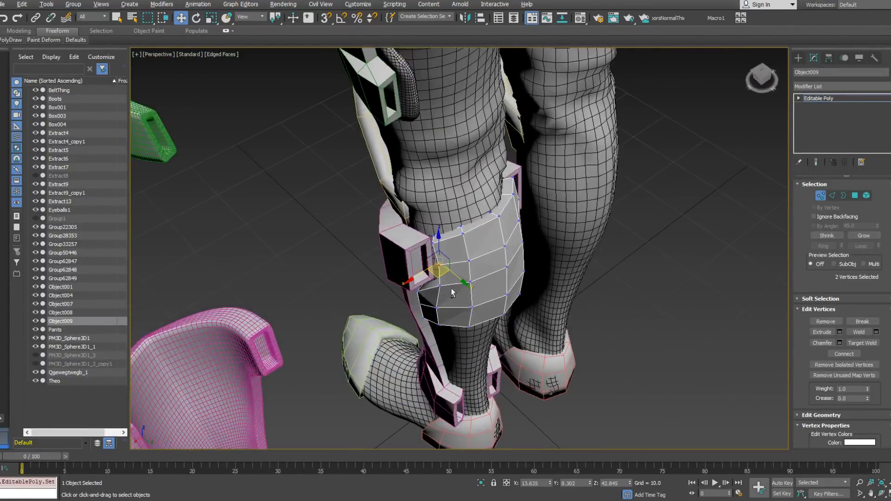
pyautogui.click(407, 259)
pyautogui.moveTo(436, 260); pyautogui.dragTo(445, 273)
pyautogui.keyDown('alt'); pyautogui.moveTo(450, 279); pyautogui.dragTo(463, 284, button='middle'); pyautogui.keyUp('alt')
pyautogui.moveTo(443, 277); pyautogui.dragTo(440, 278)
pyautogui.keyDown('alt'); pyautogui.moveTo(442, 278); pyautogui.dragTo(448, 239, button='middle'); pyautogui.keyUp('alt')
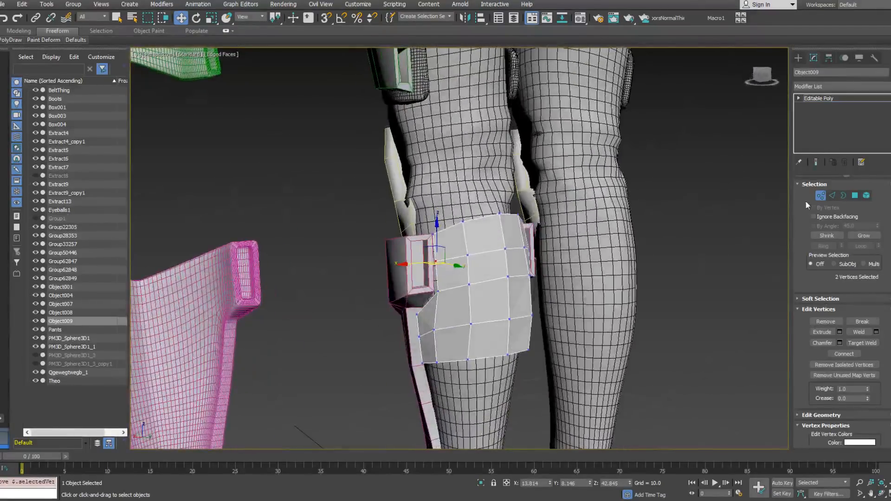
# Extrude the two upper outer polygons at each end of the calf panel by a height of 1.734.
pyautogui.click(854, 197)
pyautogui.click(451, 242)
pyautogui.keyDown('ctrl'); pyautogui.click(453, 271); pyautogui.keyUp('ctrl')
pyautogui.keyDown('alt'); pyautogui.moveTo(519, 271); pyautogui.dragTo(469, 270, button='middle'); pyautogui.keyUp('alt')
pyautogui.keyDown('ctrl'); pyautogui.click(551, 246); pyautogui.keyUp('ctrl')
pyautogui.keyDown('ctrl'); pyautogui.click(551, 275); pyautogui.keyUp('ctrl')
pyautogui.keyDown('alt'); pyautogui.moveTo(551, 274); pyautogui.dragTo(540, 287, button='middle'); pyautogui.keyUp('alt')
pyautogui.rightClick(539, 287)
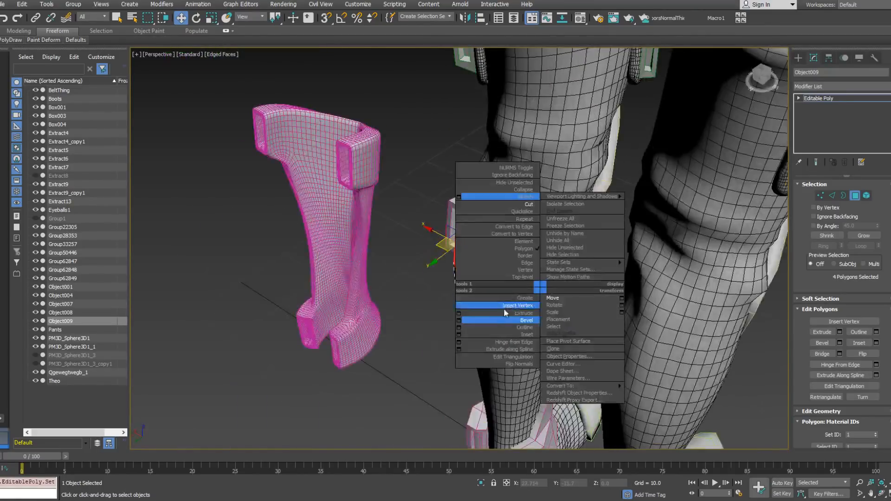
pyautogui.click(459, 313)
pyautogui.moveTo(467, 267); pyautogui.dragTo(470, 302)
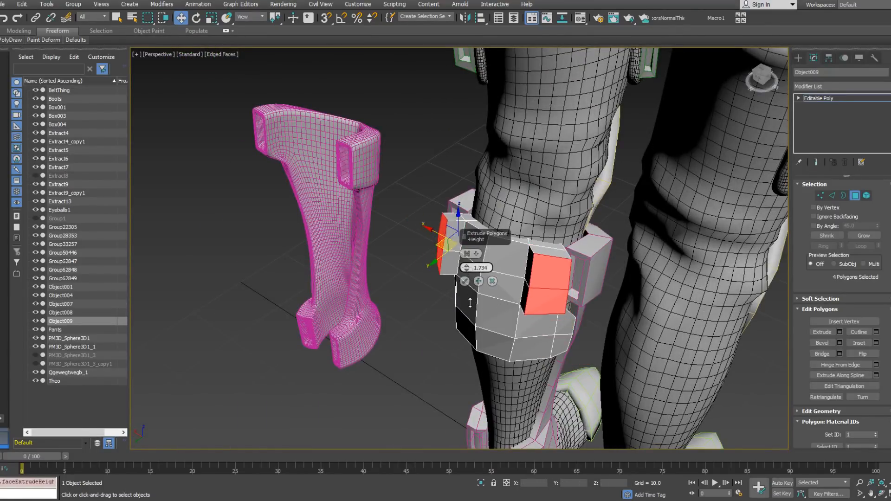
pyautogui.click(466, 282)
pyautogui.keyDown('alt'); pyautogui.moveTo(466, 283); pyautogui.dragTo(473, 320, button='middle'); pyautogui.keyUp('alt')
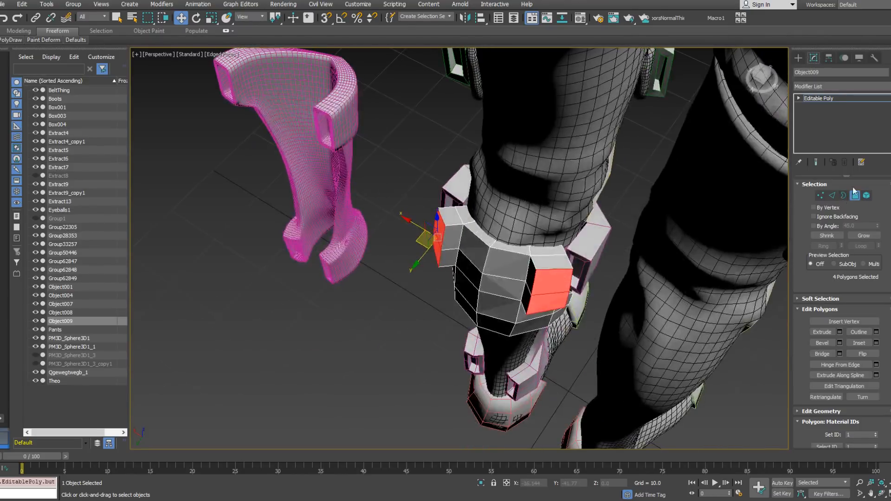
# Target-weld the vertex beside one extruded block to the neighbouring vertex on the panel's top edge.
pyautogui.click(821, 196)
pyautogui.rightClick(680, 259)
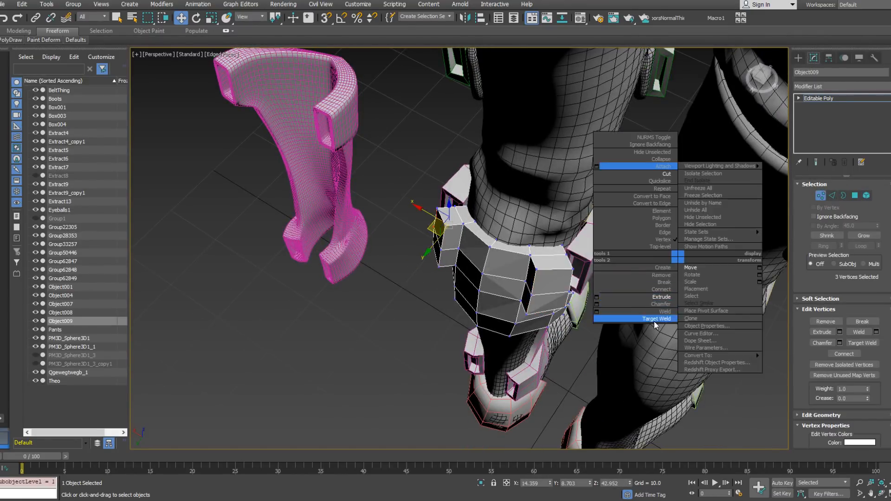
pyautogui.click(650, 323)
pyautogui.keyDown('alt'); pyautogui.moveTo(535, 270); pyautogui.dragTo(508, 221, button='middle'); pyautogui.keyUp('alt')
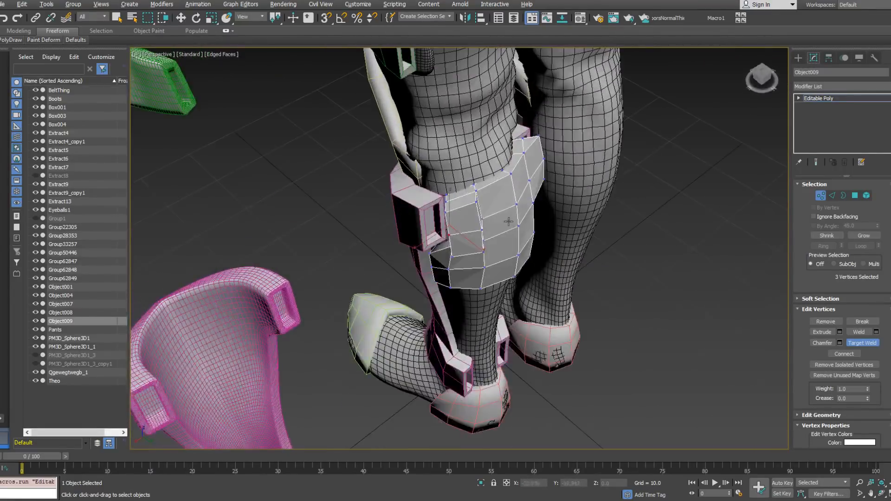
pyautogui.click(476, 205)
pyautogui.click(476, 192)
# Adjust the vertices at the back of the calf panel's upper edge and those beside the inner-leg cuff slot.
pyautogui.keyDown('alt'); pyautogui.moveTo(484, 218); pyautogui.dragTo(537, 171, button='middle'); pyautogui.keyUp('alt')
pyautogui.press('w')
pyautogui.keyDown('ctrl'); pyautogui.click(486, 225); pyautogui.keyUp('ctrl')
pyautogui.keyDown('alt'); pyautogui.click(506, 181); pyautogui.keyUp('alt')
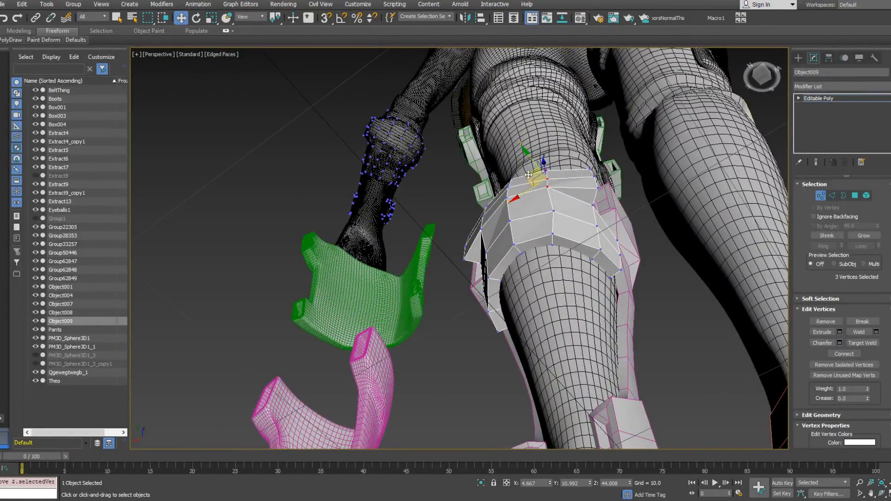
pyautogui.keyDown('alt'); pyautogui.moveTo(530, 172); pyautogui.dragTo(436, 182, button='middle'); pyautogui.keyUp('alt')
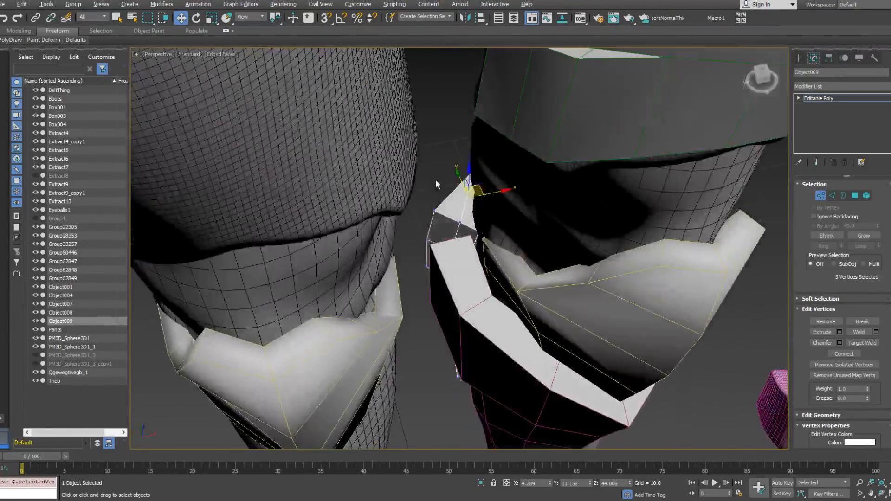
pyautogui.moveTo(438, 268)
pyautogui.keyDown('alt'); pyautogui.mouseDown(button='middle')
pyautogui.moveTo(433, 242)
pyautogui.moveTo(442, 262)
pyautogui.mouseUp(button='middle'); pyautogui.keyUp('alt')
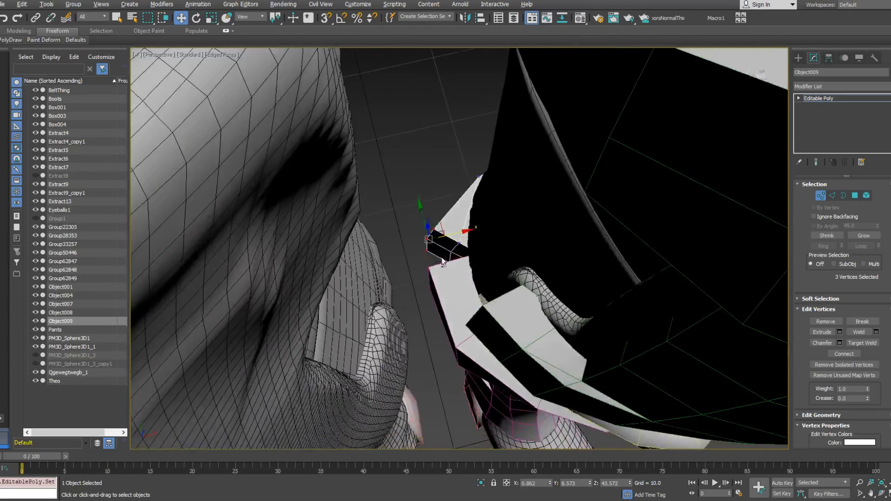
pyautogui.keyDown('alt'); pyautogui.moveTo(444, 229); pyautogui.dragTo(588, 249, button='middle'); pyautogui.keyUp('alt')
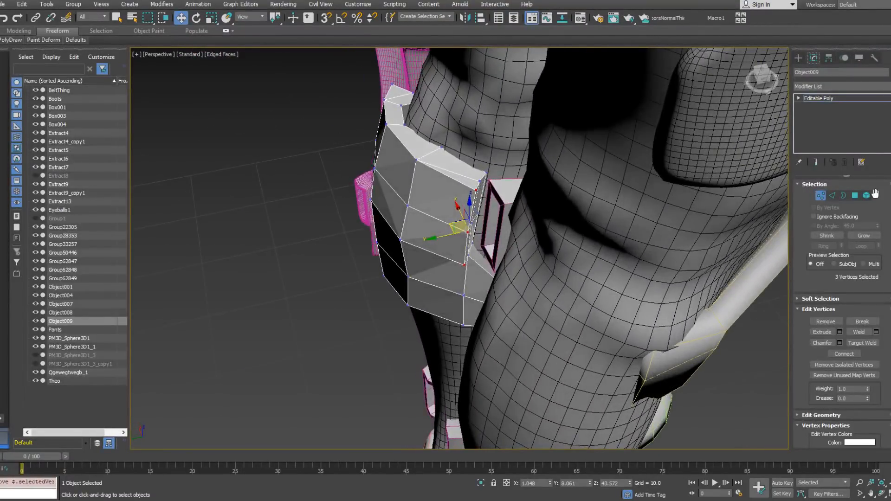
# Select the panel's end-face polygons on the inner-leg and outer-leg sides, with the Edit Geometry options expanded.
pyautogui.keyDown('alt'); pyautogui.moveTo(475, 205); pyautogui.dragTo(402, 243, button='middle'); pyautogui.keyUp('alt')
pyautogui.keyDown('ctrl'); pyautogui.click(492, 207); pyautogui.keyUp('ctrl')
pyautogui.keyDown('alt'); pyautogui.moveTo(478, 241); pyautogui.dragTo(655, 314, button='middle'); pyautogui.keyUp('alt')
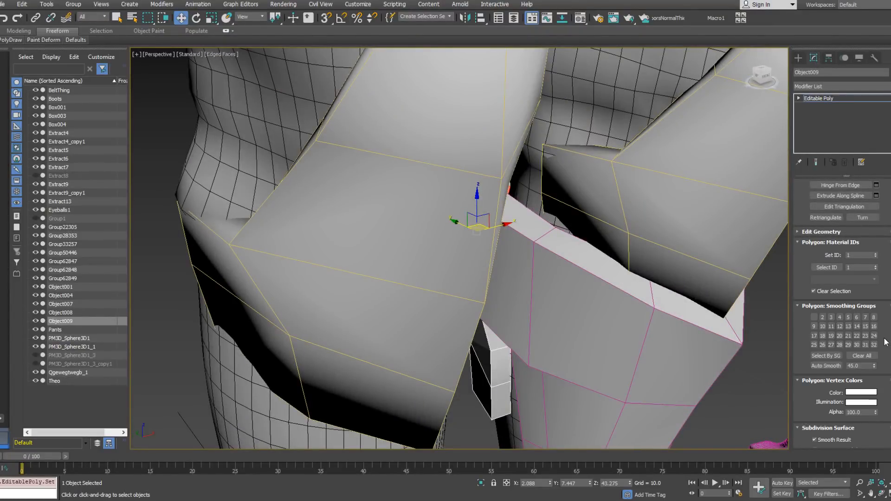
pyautogui.moveTo(878, 392); pyautogui.dragTo(880, 414)
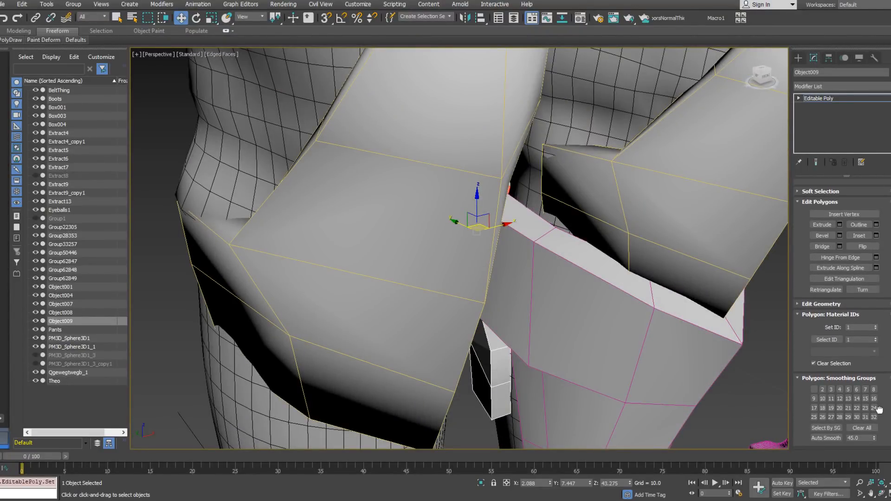
pyautogui.moveTo(868, 297); pyautogui.dragTo(858, 162)
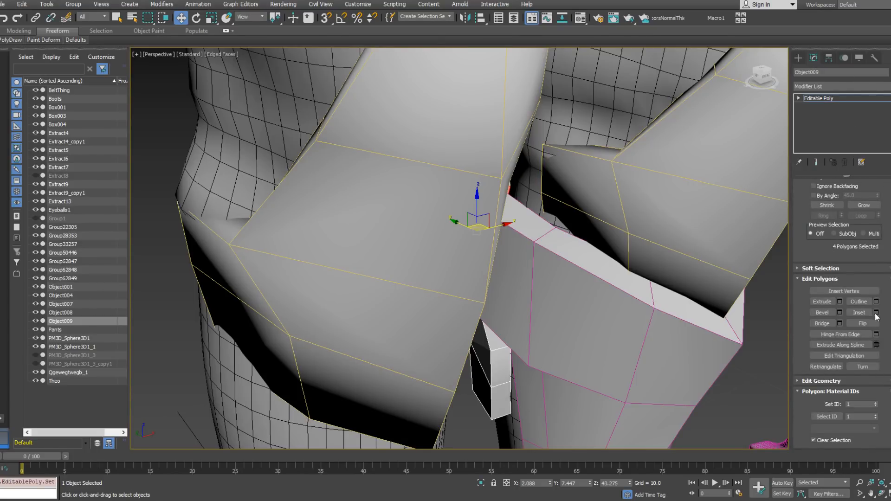
pyautogui.moveTo(884, 330); pyautogui.dragTo(882, 369)
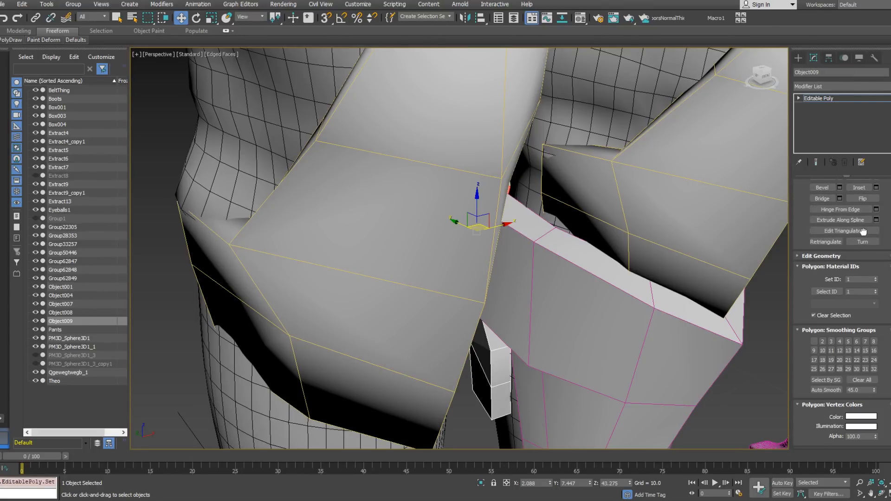
pyautogui.moveTo(863, 231); pyautogui.dragTo(859, 200)
pyautogui.click(794, 225)
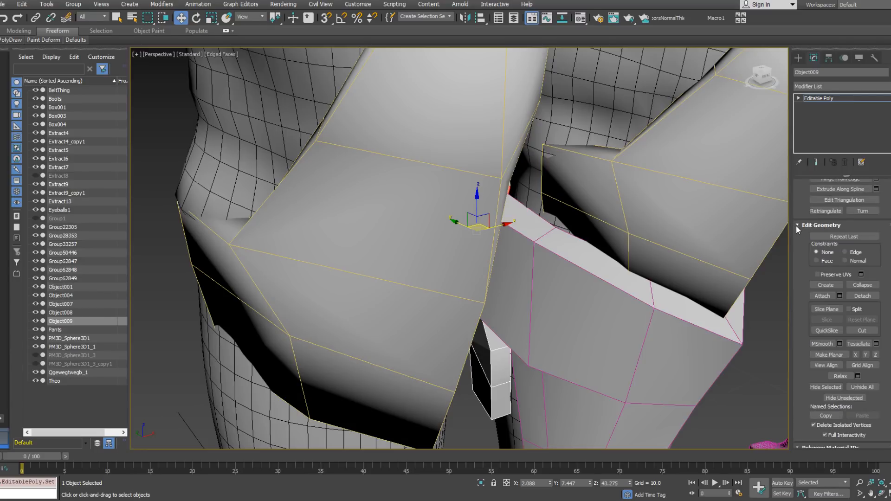
pyautogui.moveTo(887, 348); pyautogui.dragTo(888, 300)
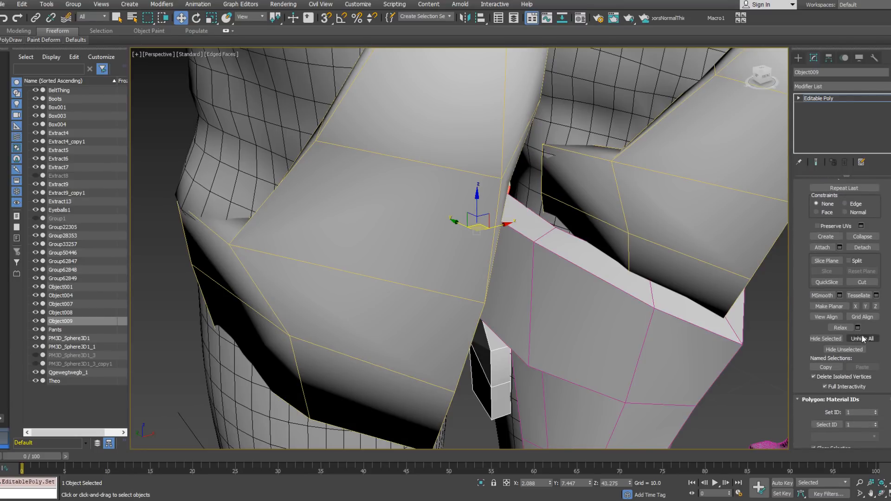
pyautogui.keyDown('alt'); pyautogui.moveTo(618, 269); pyautogui.dragTo(465, 231, button='middle'); pyautogui.keyUp('alt')
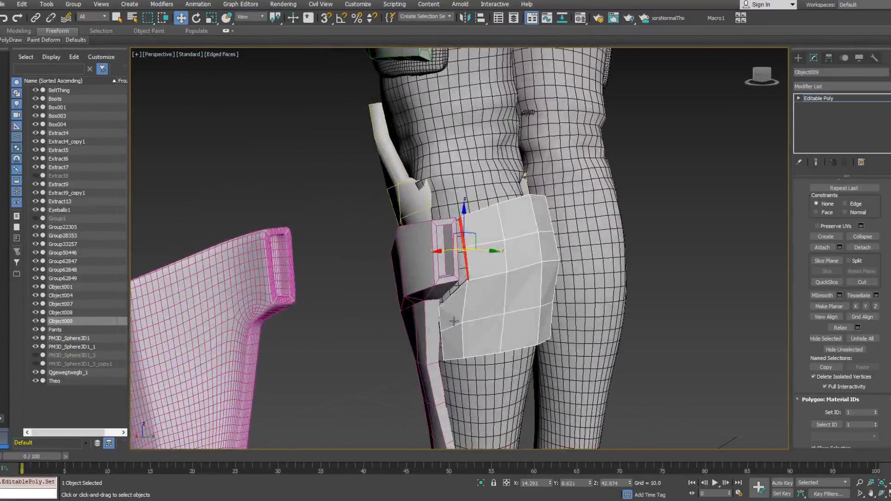
pyautogui.keyDown('alt'); pyautogui.moveTo(455, 336); pyautogui.dragTo(601, 295, button='middle'); pyautogui.keyUp('alt')
# Move the vertices of the panel's lower outer-leg end outward along X, away from the calf.
pyautogui.click(798, 98)
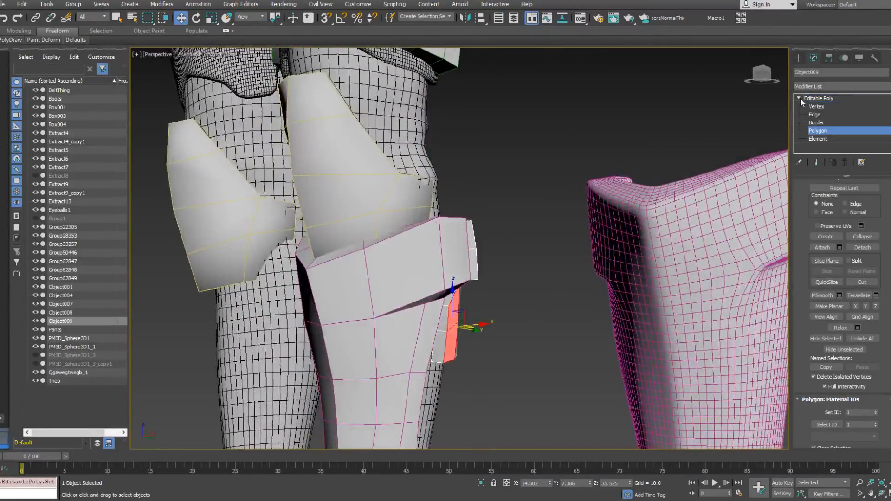
pyautogui.press('1')
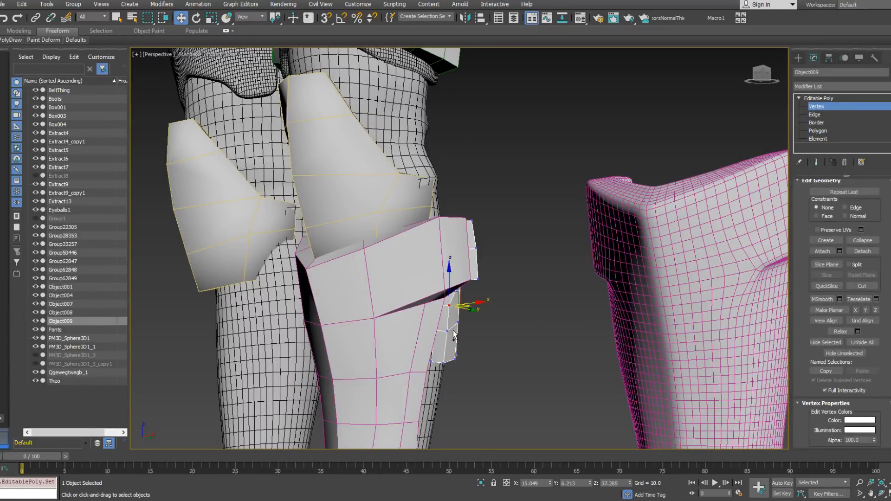
pyautogui.moveTo(464, 319)
pyautogui.keyDown('alt'); pyautogui.mouseDown(button='middle')
pyautogui.moveTo(456, 374)
pyautogui.moveTo(466, 332)
pyautogui.mouseUp(button='middle'); pyautogui.keyUp('alt')
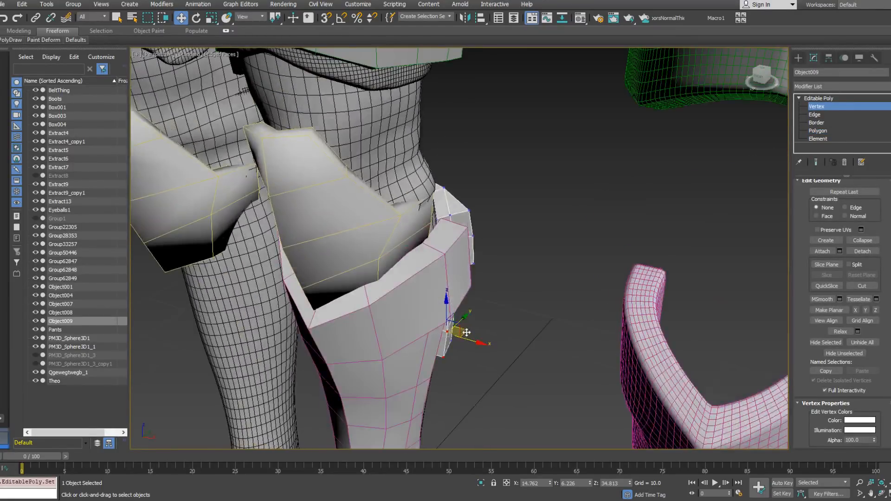
pyautogui.moveTo(471, 340); pyautogui.dragTo(481, 344)
pyautogui.keyDown('alt'); pyautogui.moveTo(481, 343); pyautogui.dragTo(469, 278, button='middle'); pyautogui.keyUp('alt')
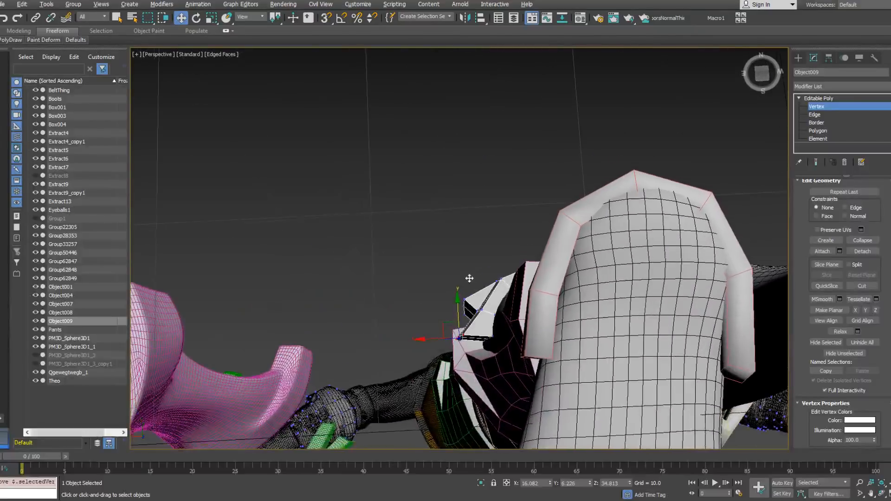
pyautogui.moveTo(482, 309)
pyautogui.keyDown('alt'); pyautogui.mouseDown(button='middle')
pyautogui.moveTo(487, 278)
pyautogui.moveTo(470, 314)
pyautogui.moveTo(469, 303)
pyautogui.moveTo(479, 312)
pyautogui.mouseUp(button='middle'); pyautogui.keyUp('alt')
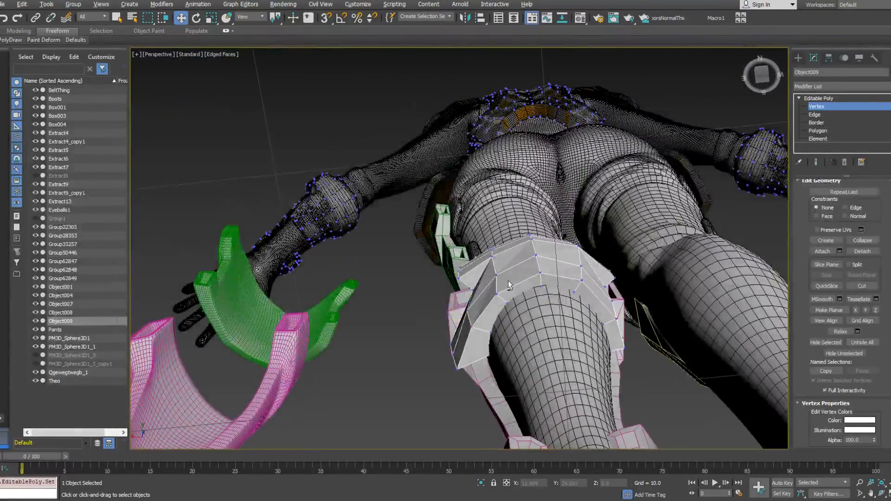
# Reposition vertices in the panel's lower half around the back and inner-leg side to follow the calf's curve.
pyautogui.keyDown('alt'); pyautogui.moveTo(497, 275); pyautogui.dragTo(478, 267, button='middle'); pyautogui.keyUp('alt')
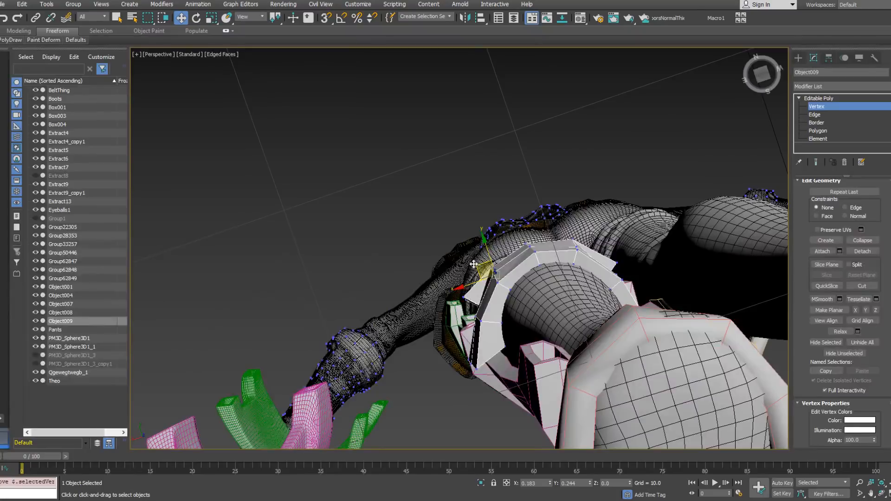
pyautogui.keyDown('alt'); pyautogui.moveTo(528, 258); pyautogui.dragTo(624, 267, button='middle'); pyautogui.keyUp('alt')
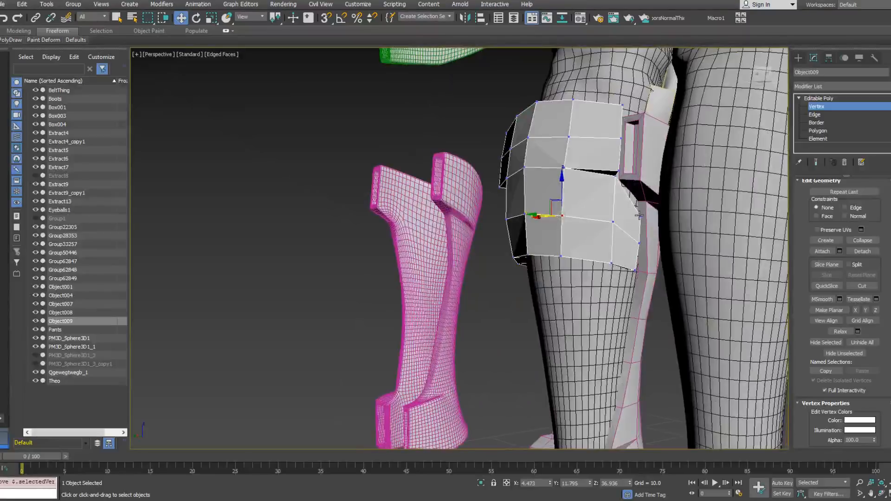
pyautogui.keyDown('alt'); pyautogui.moveTo(635, 269); pyautogui.dragTo(529, 216, button='middle'); pyautogui.keyUp('alt')
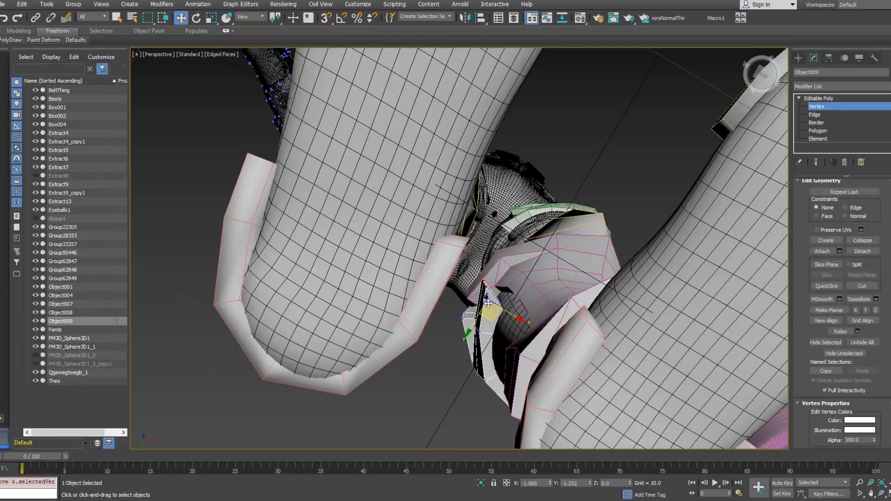
pyautogui.keyDown('alt'); pyautogui.moveTo(497, 293); pyautogui.dragTo(567, 311, button='middle'); pyautogui.keyUp('alt')
# Shift the panel's lower outer-end vertices forward so the edge meets the shin guard's side strip.
pyautogui.scroll(-5, 472, 310)
pyautogui.scroll(6, 514, 177)
pyautogui.moveTo(509, 134); pyautogui.dragTo(443, 195, button='middle')
pyautogui.scroll(-4, 513, 177)
pyautogui.moveTo(457, 274); pyautogui.dragTo(460, 119, button='middle')
pyautogui.scroll(3, 457, 320)
pyautogui.keyDown('alt'); pyautogui.moveTo(458, 334); pyautogui.dragTo(449, 272, button='middle'); pyautogui.keyUp('alt')
pyautogui.scroll(4, 531, 274)
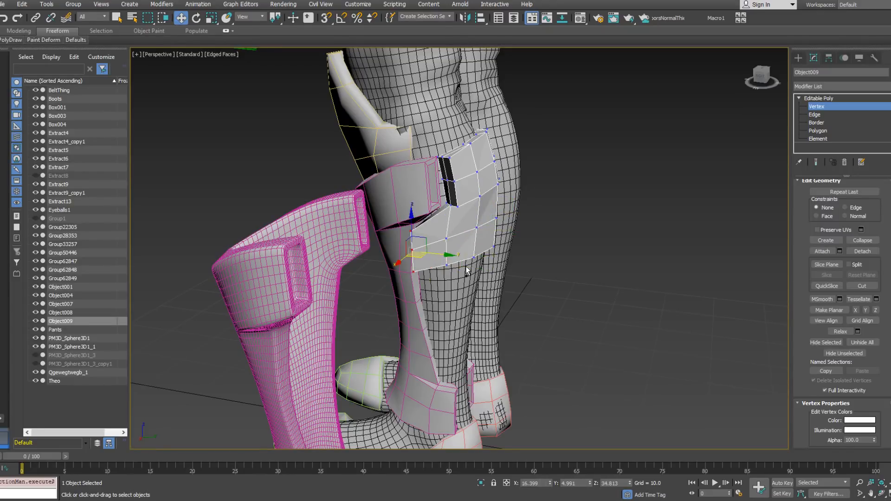
# Move individual vertices in the row above the panel's lower edge to round out its back.
pyautogui.keyDown('alt'); pyautogui.moveTo(460, 271); pyautogui.dragTo(354, 272, button='middle'); pyautogui.keyUp('alt')
pyautogui.click(388, 246)
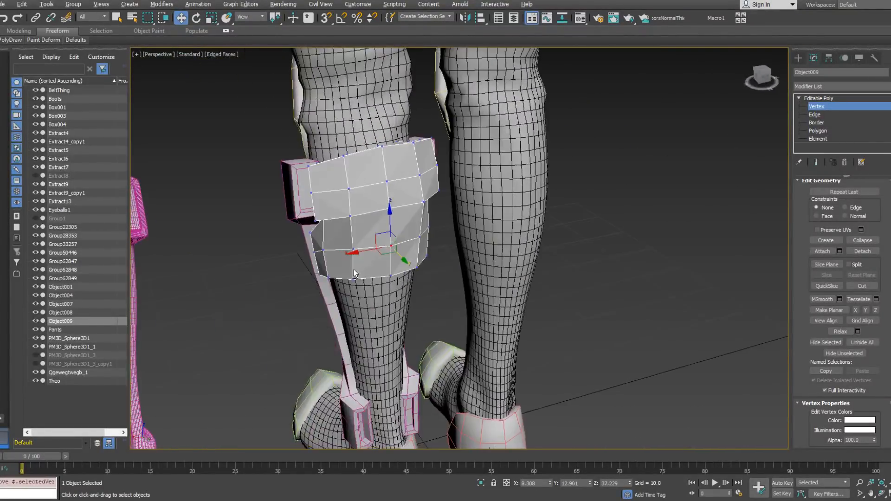
pyautogui.click(420, 237)
pyautogui.keyDown('alt'); pyautogui.moveTo(420, 237); pyautogui.dragTo(345, 285, button='middle'); pyautogui.keyUp('alt')
pyautogui.click(354, 256)
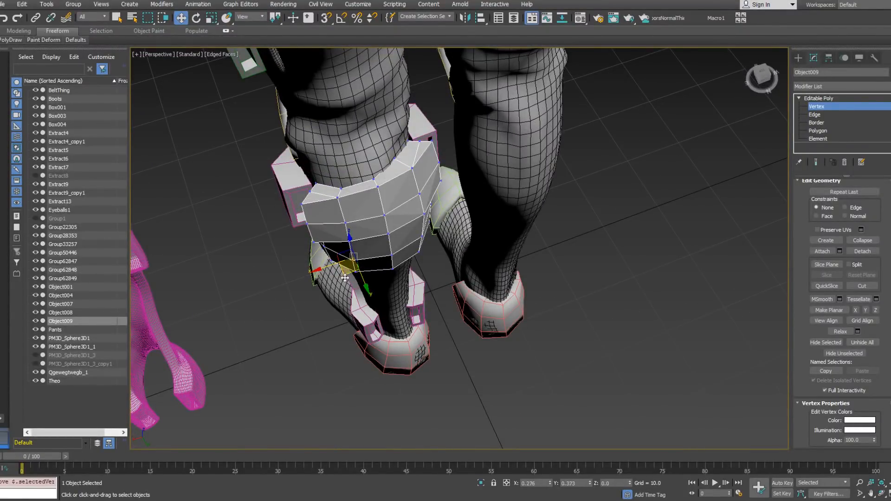
pyautogui.keyDown('alt'); pyautogui.moveTo(345, 277); pyautogui.dragTo(381, 274, button='middle'); pyautogui.keyUp('alt')
pyautogui.scroll(-3, 384, 242)
# Select the entire calf panel element and assign it to smoothing group 1.
pyautogui.click(822, 139)
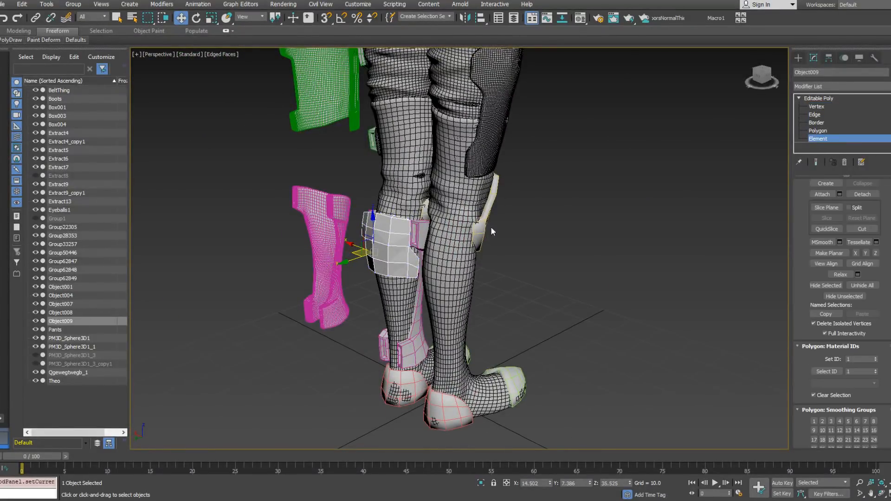
pyautogui.keyDown('alt'); pyautogui.moveTo(393, 238); pyautogui.dragTo(469, 259, button='middle'); pyautogui.keyUp('alt')
pyautogui.scroll(3, 470, 259)
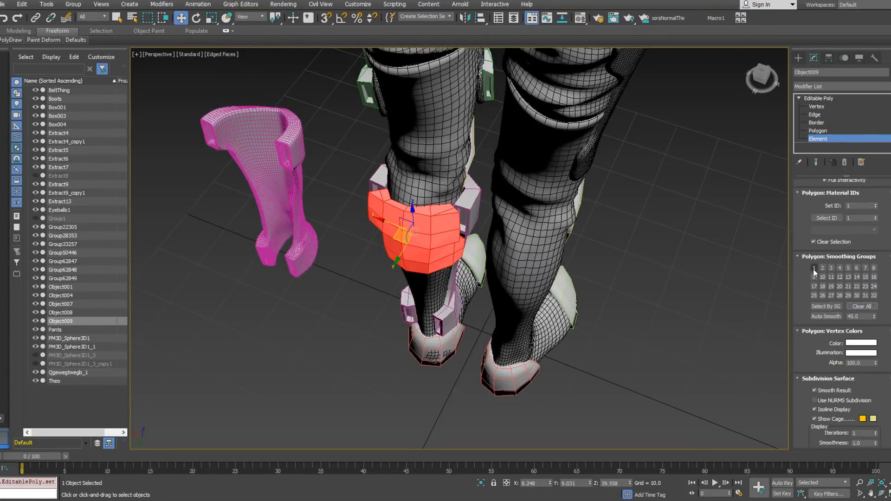
# Switch to edge editing and examine the smoothed panel's shape and fit from several sides.
pyautogui.click(811, 115)
pyautogui.keyDown('alt'); pyautogui.moveTo(441, 242); pyautogui.dragTo(503, 138, button='middle'); pyautogui.keyUp('alt')
pyautogui.keyDown('alt'); pyautogui.moveTo(415, 239); pyautogui.dragTo(449, 189, button='middle'); pyautogui.keyUp('alt')
pyautogui.scroll(5, 441, 191)
pyautogui.scroll(-2, 441, 191)
pyautogui.scroll(-5, 467, 214)
pyautogui.moveTo(470, 344)
pyautogui.mouseDown(button='middle')
pyautogui.moveTo(458, 152)
pyautogui.moveTo(450, 163)
pyautogui.mouseUp(button='middle')
pyautogui.scroll(3, 408, 214)
pyautogui.keyDown('alt'); pyautogui.moveTo(409, 213); pyautogui.dragTo(388, 221, button='middle'); pyautogui.keyUp('alt')
pyautogui.keyDown('alt'); pyautogui.moveTo(456, 282); pyautogui.dragTo(408, 232, button='middle'); pyautogui.keyUp('alt')
pyautogui.scroll(3, 458, 261)
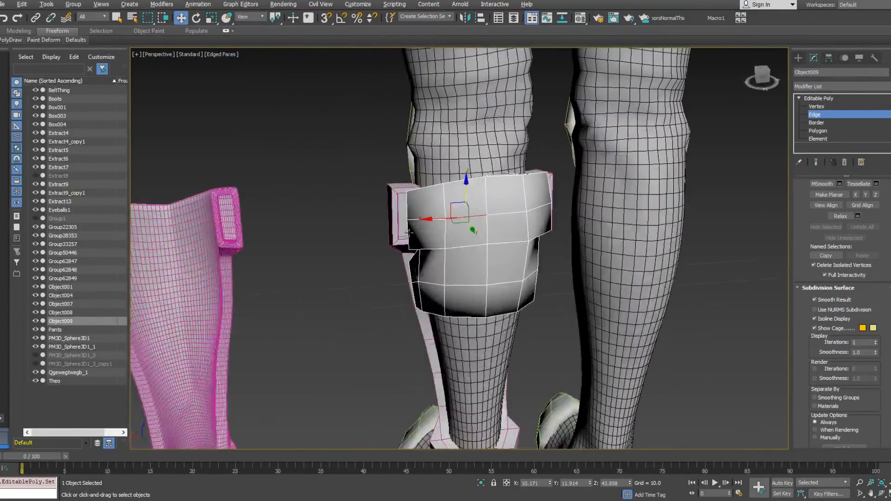
# Connect the vertical edges below the panel's upper band with a new horizontal row of edges.
pyautogui.keyDown('alt'); pyautogui.moveTo(513, 214); pyautogui.dragTo(542, 291, button='middle'); pyautogui.keyUp('alt')
pyautogui.rightClick(559, 280)
pyautogui.click(550, 306)
pyautogui.keyDown('alt'); pyautogui.moveTo(603, 298); pyautogui.dragTo(542, 274, button='middle'); pyautogui.keyUp('alt')
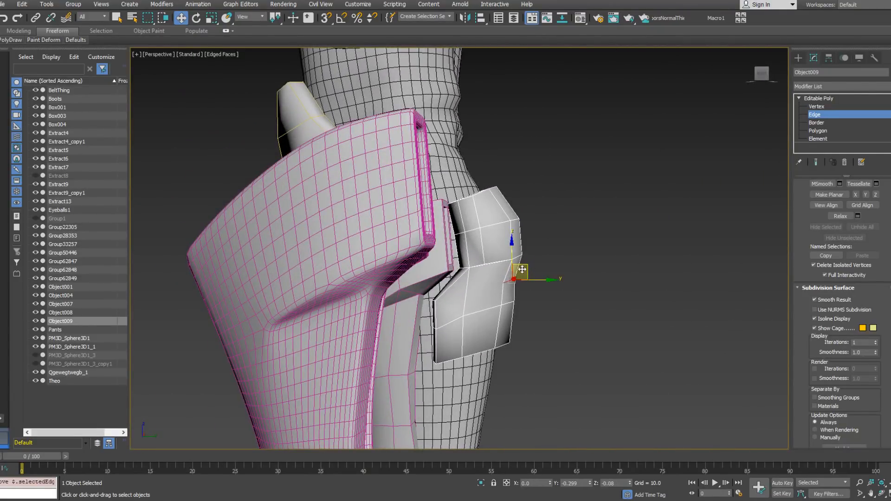
# Move the new horizontal edges inward and down to form a crease beneath the panel's upper band.
pyautogui.moveTo(522, 270); pyautogui.dragTo(519, 284)
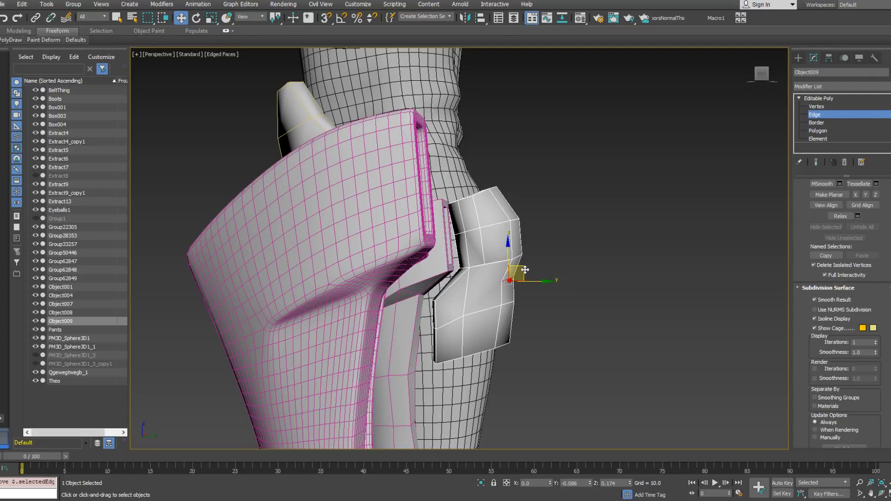
pyautogui.moveTo(512, 308)
pyautogui.keyDown('alt'); pyautogui.mouseDown(button='middle')
pyautogui.moveTo(529, 301)
pyautogui.moveTo(515, 297)
pyautogui.mouseUp(button='middle'); pyautogui.keyUp('alt')
pyautogui.moveTo(513, 293); pyautogui.dragTo(515, 304)
pyautogui.keyDown('alt'); pyautogui.moveTo(515, 304); pyautogui.dragTo(570, 311, button='middle'); pyautogui.keyUp('alt')
pyautogui.moveTo(554, 301); pyautogui.dragTo(552, 302)
pyautogui.keyDown('alt'); pyautogui.moveTo(552, 303); pyautogui.dragTo(510, 283, button='middle'); pyautogui.keyUp('alt')
# Connect the inner-leg end vertex of the new edge row to the neighbouring vertices below the inner cuff slot.
pyautogui.click(813, 114)
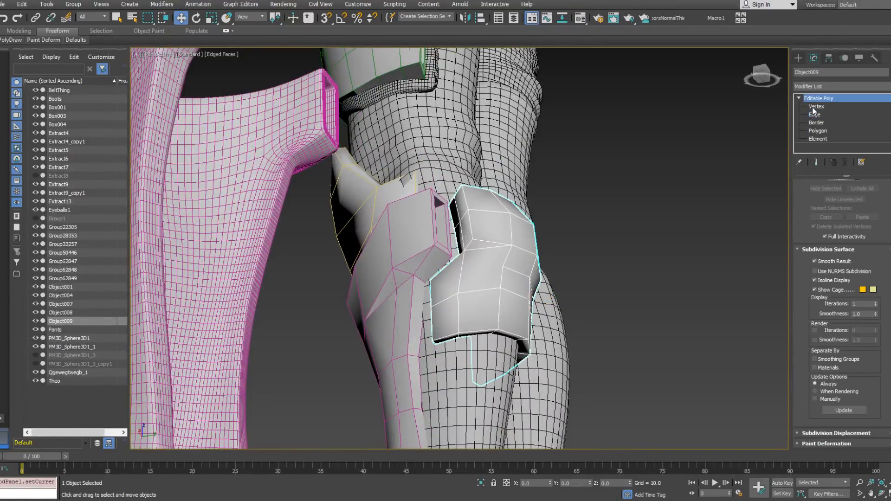
pyautogui.press('1')
pyautogui.keyDown('alt'); pyautogui.moveTo(501, 277); pyautogui.dragTo(545, 275, button='middle'); pyautogui.keyUp('alt')
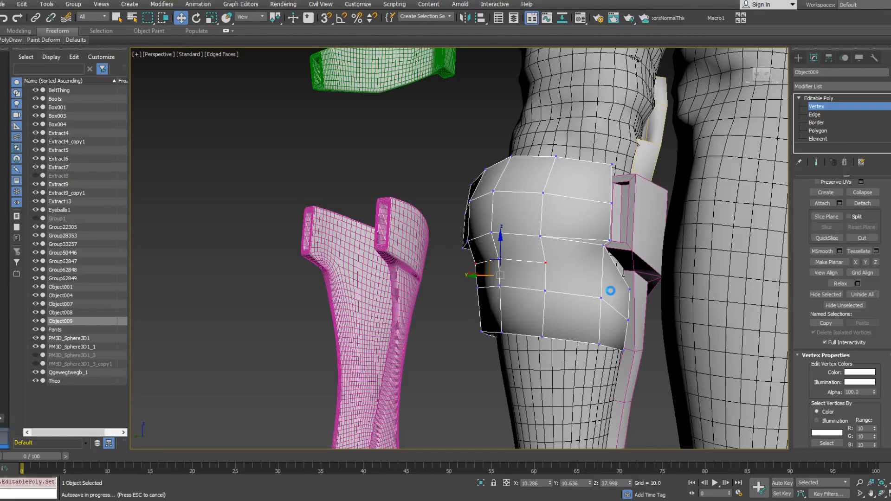
pyautogui.moveTo(609, 291)
pyautogui.keyDown('alt'); pyautogui.mouseDown(button='middle')
pyautogui.moveTo(654, 298)
pyautogui.moveTo(618, 285)
pyautogui.mouseUp(button='middle'); pyautogui.keyUp('alt')
pyautogui.rightClick(616, 285)
pyautogui.click(603, 319)
pyautogui.keyDown('alt'); pyautogui.moveTo(603, 319); pyautogui.dragTo(551, 277, button='middle'); pyautogui.keyUp('alt')
pyautogui.click(572, 270)
pyautogui.keyDown('ctrl'); pyautogui.click(601, 298); pyautogui.keyUp('ctrl')
pyautogui.rightClick(615, 286)
pyautogui.click(604, 320)
pyautogui.scroll(-4, 575, 297)
# Connect the outer-leg end vertex of the new edge row to the corner vertex below the outer cuff slot.
pyautogui.moveTo(559, 284); pyautogui.dragTo(479, 233, button='middle')
pyautogui.click(484, 245)
pyautogui.click(462, 232)
pyautogui.keyDown('ctrl'); pyautogui.click(494, 221); pyautogui.keyUp('ctrl')
pyautogui.keyDown('alt'); pyautogui.moveTo(379, 244); pyautogui.dragTo(408, 239, button='middle'); pyautogui.keyUp('alt')
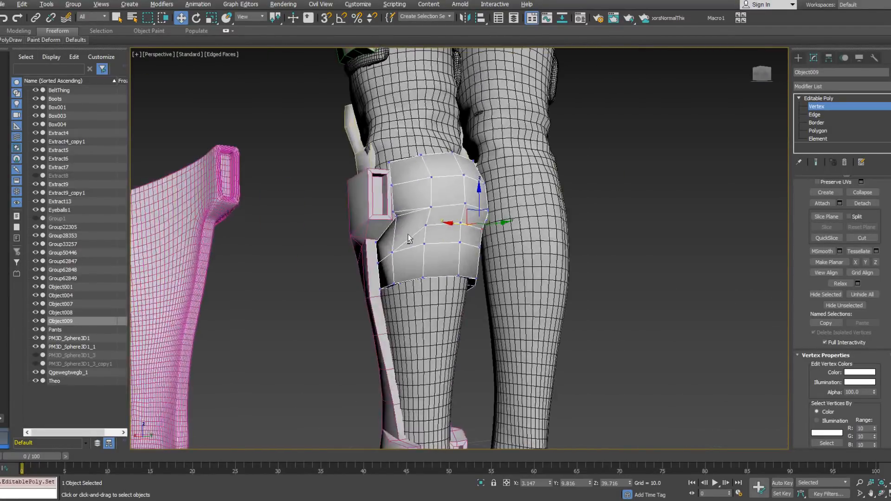
pyautogui.keyDown('ctrl'); pyautogui.click(424, 225); pyautogui.keyUp('ctrl')
pyautogui.keyDown('ctrl'); pyautogui.click(396, 217); pyautogui.keyUp('ctrl')
pyautogui.rightClick(414, 223)
pyautogui.click(399, 255)
pyautogui.keyDown('alt'); pyautogui.moveTo(404, 254); pyautogui.dragTo(522, 240, button='middle'); pyautogui.keyUp('alt')
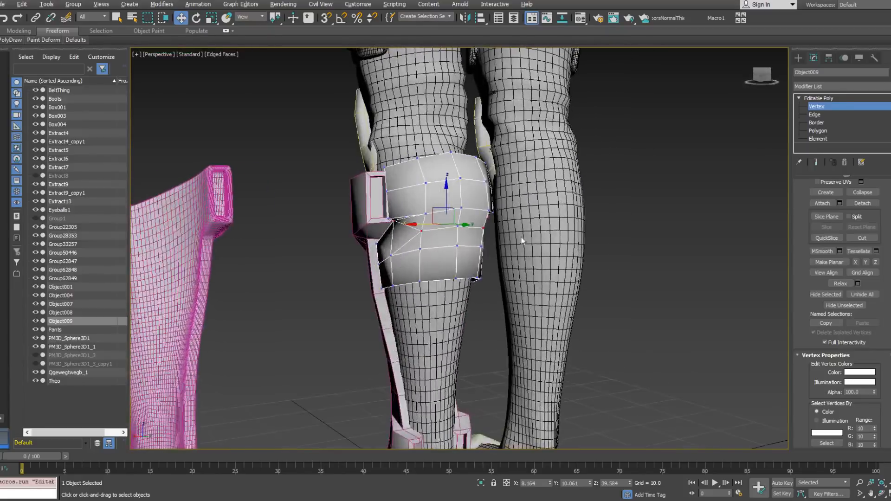
# Remove the leftover diagonal edge beside the new connection on the panel's outer-leg side.
pyautogui.click(815, 117)
pyautogui.click(421, 239)
pyautogui.keyDown('alt'); pyautogui.moveTo(421, 239); pyautogui.dragTo(485, 241, button='middle'); pyautogui.keyUp('alt')
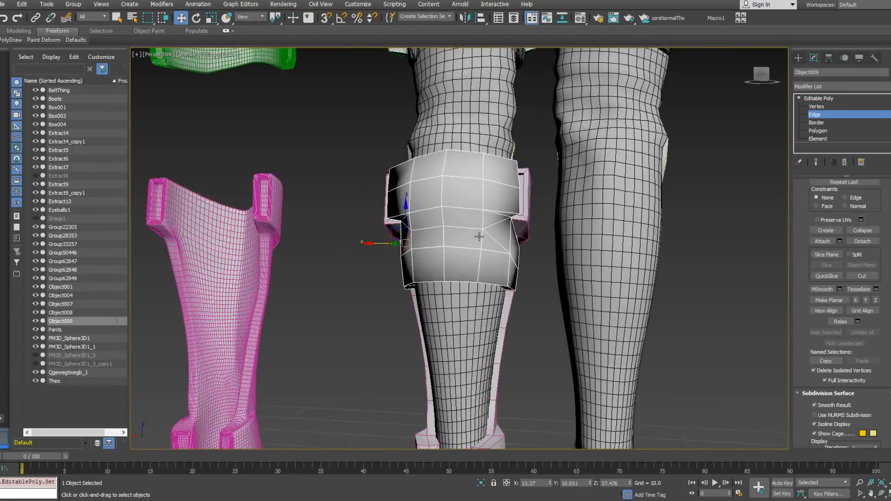
pyautogui.hotkey('ctrl', 'z')
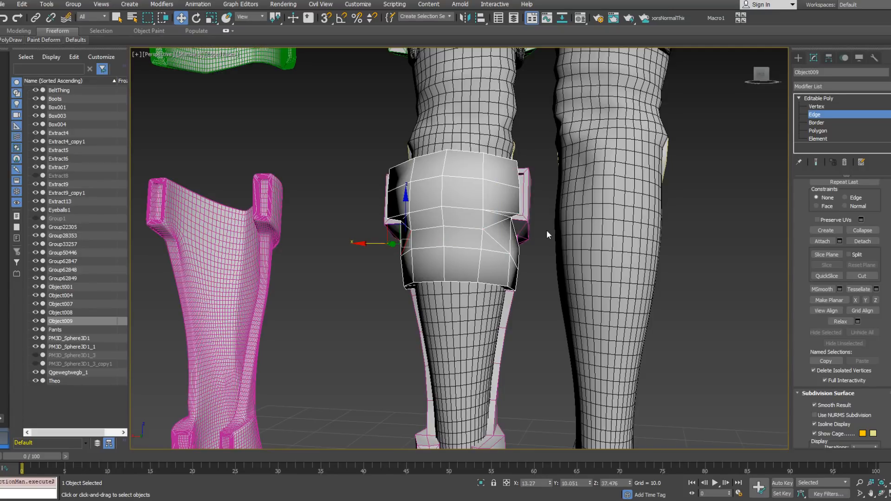
pyautogui.hotkey('ctrl', 'z')
pyautogui.press('BackSpace')
pyautogui.click(489, 230)
pyautogui.keyDown('alt'); pyautogui.moveTo(489, 230); pyautogui.dragTo(526, 235, button='middle'); pyautogui.keyUp('alt')
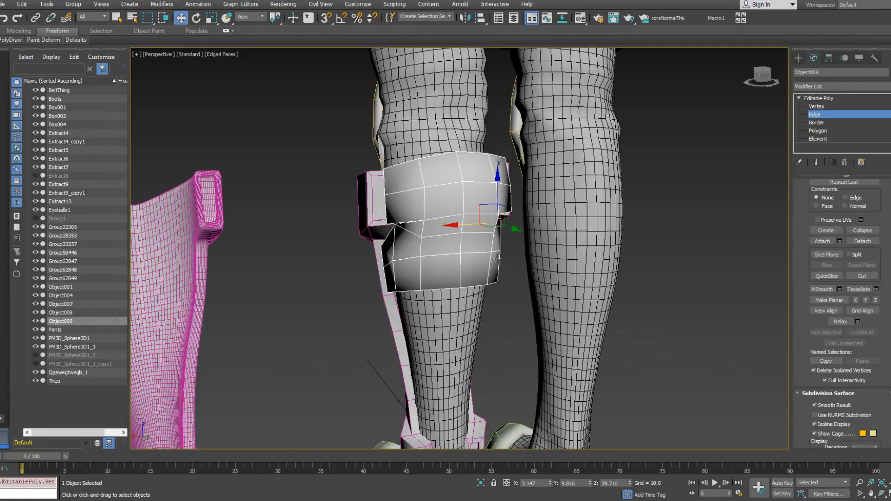
# Assign the crease strip polygons beneath the calf panel's upper band to smoothing group 9 instead of group 1.
pyautogui.click(818, 131)
pyautogui.keyDown('alt'); pyautogui.moveTo(511, 211); pyautogui.dragTo(478, 234, button='middle'); pyautogui.keyUp('alt')
pyautogui.click(478, 221)
pyautogui.keyDown('shift'); pyautogui.click(502, 227); pyautogui.keyUp('shift')
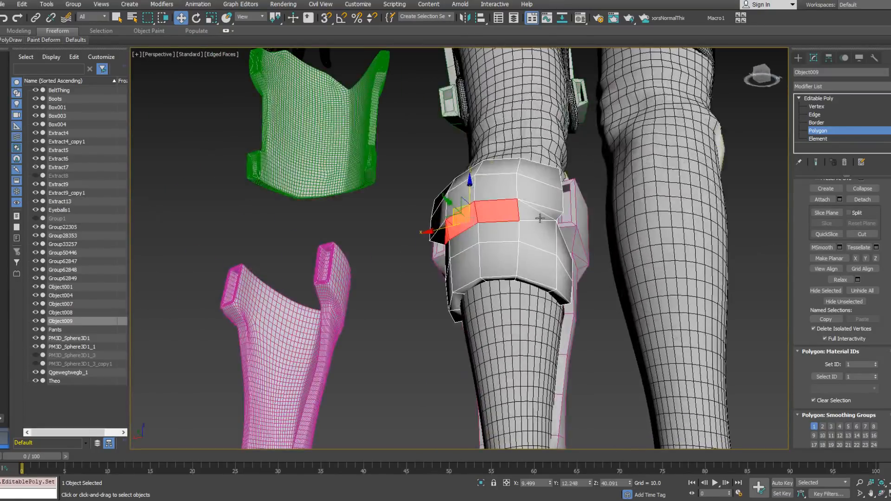
pyautogui.keyDown('alt'); pyautogui.moveTo(540, 218); pyautogui.dragTo(560, 248, button='middle'); pyautogui.keyUp('alt')
pyautogui.moveTo(814, 421); pyautogui.dragTo(810, 263)
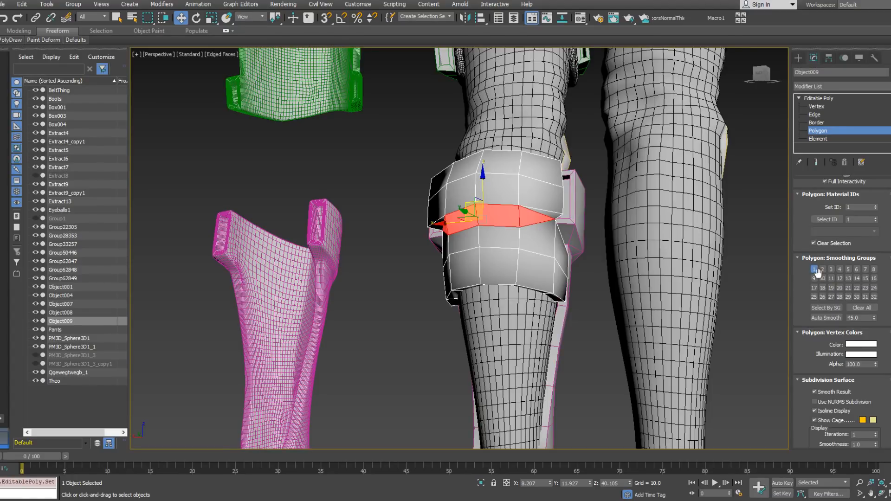
pyautogui.click(814, 279)
pyautogui.keyDown('alt'); pyautogui.moveTo(538, 178); pyautogui.dragTo(550, 200, button='middle'); pyautogui.keyUp('alt')
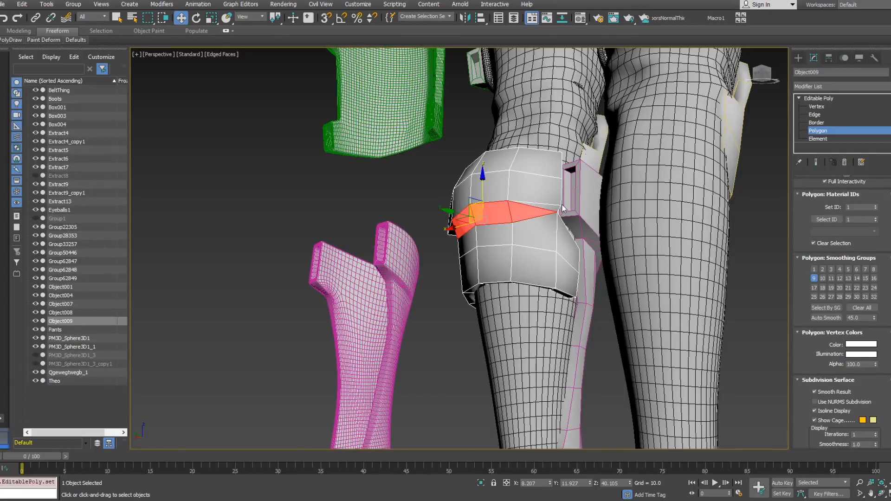
pyautogui.keyDown('alt'); pyautogui.moveTo(552, 209); pyautogui.dragTo(656, 195, button='middle'); pyautogui.keyUp('alt')
pyautogui.click(536, 206)
pyautogui.keyDown('alt'); pyautogui.moveTo(457, 172); pyautogui.dragTo(497, 204, button='middle'); pyautogui.keyUp('alt')
pyautogui.scroll(3, 495, 228)
pyautogui.click(816, 272)
# Inset the upper band's end faces that meet the outer and inner cuff slots by about 0.52.
pyautogui.scroll(5, 513, 236)
pyautogui.scroll(-5, 512, 237)
pyautogui.click(482, 209)
pyautogui.keyDown('ctrl'); pyautogui.click(490, 249); pyautogui.keyUp('ctrl')
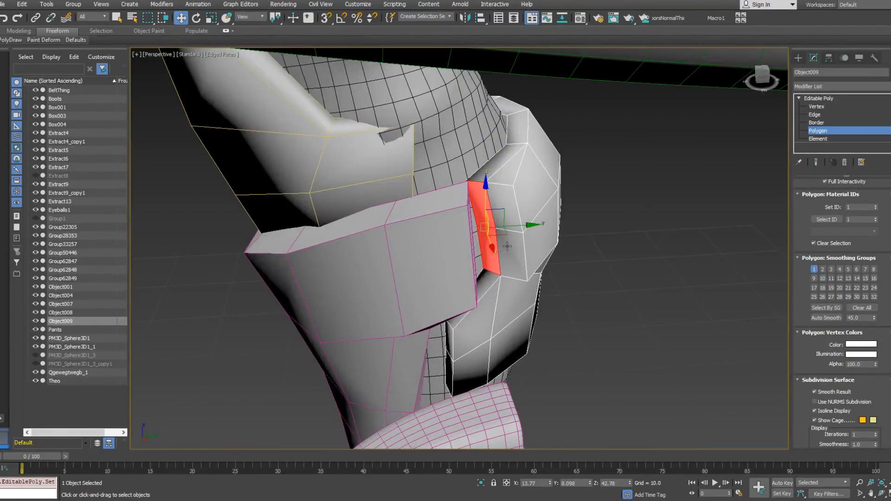
pyautogui.keyDown('ctrl'); pyautogui.click(511, 253); pyautogui.keyUp('ctrl')
pyautogui.keyDown('ctrl'); pyautogui.click(509, 220); pyautogui.keyUp('ctrl')
pyautogui.keyDown('alt'); pyautogui.moveTo(618, 272); pyautogui.dragTo(325, 219, button='middle'); pyautogui.keyUp('alt')
pyautogui.keyDown('ctrl'); pyautogui.click(350, 183); pyautogui.keyUp('ctrl')
pyautogui.keyDown('alt'); pyautogui.moveTo(353, 183); pyautogui.dragTo(368, 199, button='middle'); pyautogui.keyUp('alt')
pyautogui.click(325, 159)
pyautogui.keyDown('ctrl'); pyautogui.click(333, 116); pyautogui.keyUp('ctrl')
pyautogui.keyDown('alt'); pyautogui.moveTo(357, 124); pyautogui.dragTo(583, 191, button='middle'); pyautogui.keyUp('alt')
pyautogui.rightClick(547, 234)
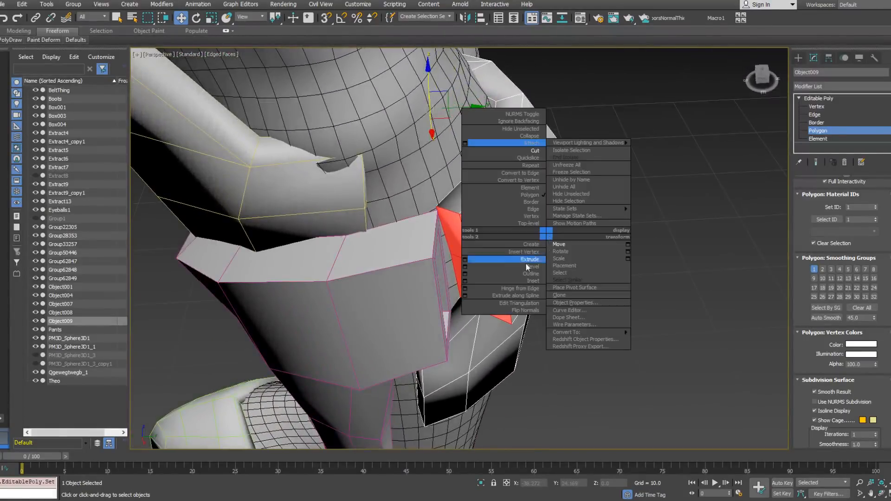
pyautogui.click(468, 282)
pyautogui.keyDown('alt'); pyautogui.moveTo(511, 255); pyautogui.dragTo(484, 249, button='middle'); pyautogui.keyUp('alt')
pyautogui.moveTo(467, 267); pyautogui.dragTo(471, 268)
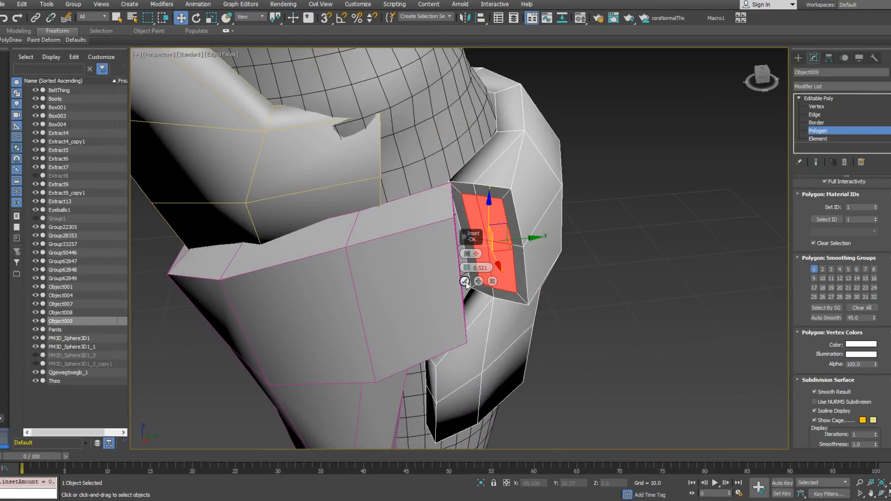
pyautogui.click(465, 281)
# Bevel the inset end faces inward with a height of about -1.08 and an outline of 0.
pyautogui.rightClick(526, 239)
pyautogui.click(445, 272)
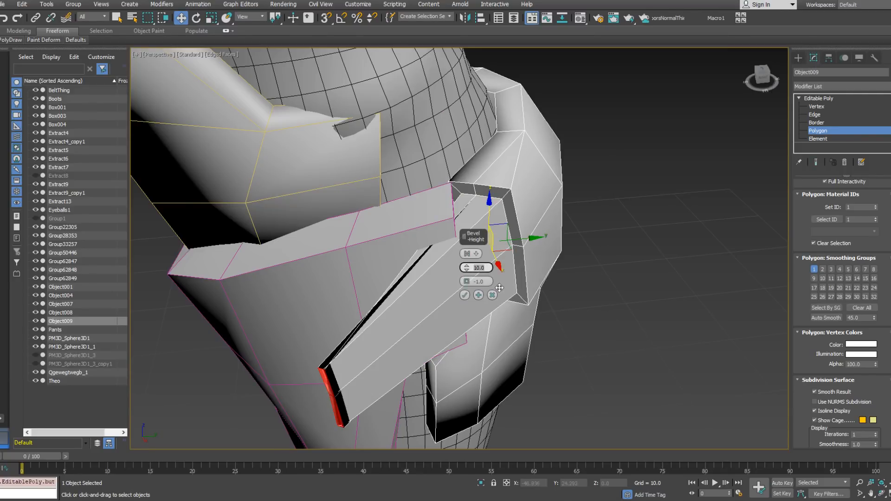
pyautogui.click(486, 281)
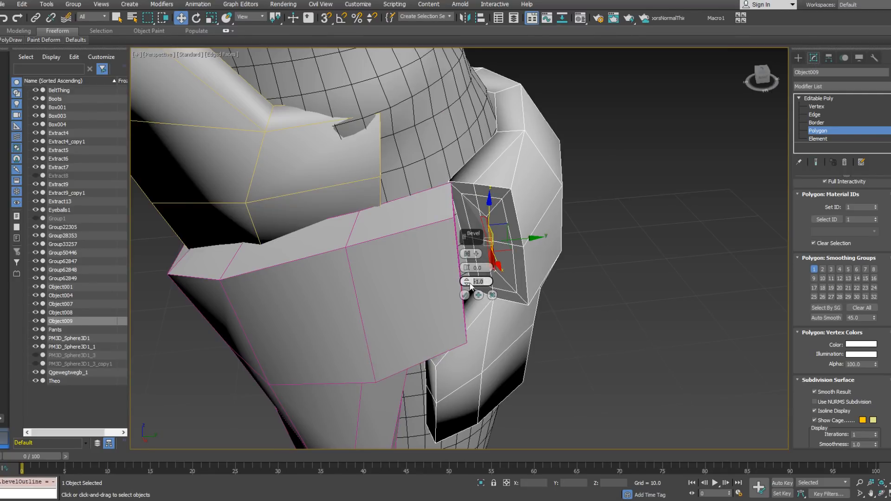
pyautogui.moveTo(467, 268); pyautogui.dragTo(469, 275)
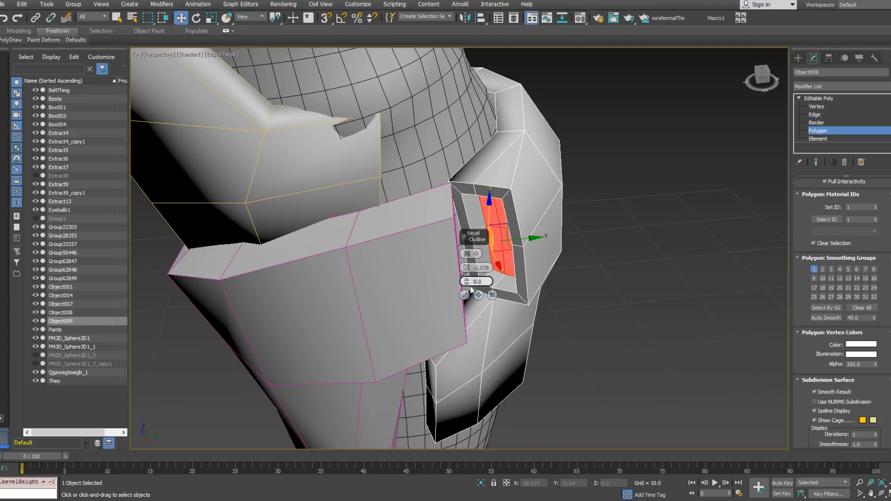
pyautogui.click(465, 295)
# Take the thickness faces along the panel's upper and lower rims out of smoothing group 1.
pyautogui.keyDown('alt'); pyautogui.moveTo(546, 205); pyautogui.dragTo(531, 223, button='middle'); pyautogui.keyUp('alt')
pyautogui.click(473, 190)
pyautogui.keyDown('ctrl'); pyautogui.click(477, 196); pyautogui.keyUp('ctrl')
pyautogui.keyDown('alt'); pyautogui.moveTo(477, 196); pyautogui.dragTo(434, 202, button='middle'); pyautogui.keyUp('alt')
pyautogui.keyDown('ctrl'); pyautogui.click(477, 210); pyautogui.keyUp('ctrl')
pyautogui.keyDown('ctrl'); pyautogui.click(560, 179); pyautogui.keyUp('ctrl')
pyautogui.keyDown('ctrl'); pyautogui.click(593, 142); pyautogui.keyUp('ctrl')
pyautogui.keyDown('ctrl'); pyautogui.click(623, 141); pyautogui.keyUp('ctrl')
pyautogui.keyDown('alt'); pyautogui.moveTo(624, 141); pyautogui.dragTo(610, 122, button='middle'); pyautogui.keyUp('alt')
pyautogui.click(424, 296)
pyautogui.keyDown('ctrl'); pyautogui.click(438, 268); pyautogui.keyUp('ctrl')
pyautogui.keyDown('ctrl'); pyautogui.click(510, 219); pyautogui.keyUp('ctrl')
pyautogui.keyDown('ctrl'); pyautogui.click(564, 218); pyautogui.keyUp('ctrl')
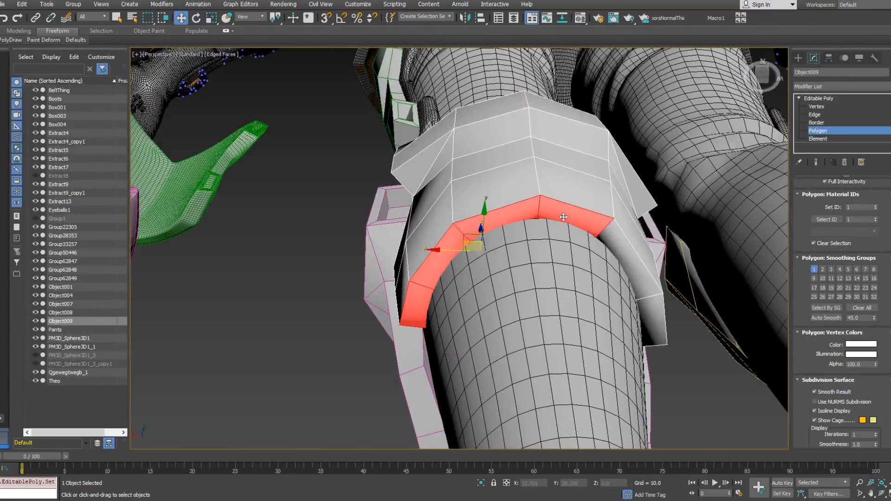
pyautogui.keyDown('ctrl'); pyautogui.click(617, 248); pyautogui.keyUp('ctrl')
pyautogui.keyDown('ctrl'); pyautogui.click(651, 314); pyautogui.keyUp('ctrl')
pyautogui.keyDown('alt'); pyautogui.moveTo(621, 295); pyautogui.dragTo(458, 288, button='middle'); pyautogui.keyUp('alt')
pyautogui.scroll(-3, 597, 305)
pyautogui.scroll(-5, 559, 320)
pyautogui.scroll(5, 516, 268)
pyautogui.keyDown('alt'); pyautogui.moveTo(519, 269); pyautogui.dragTo(645, 278, button='middle'); pyautogui.keyUp('alt')
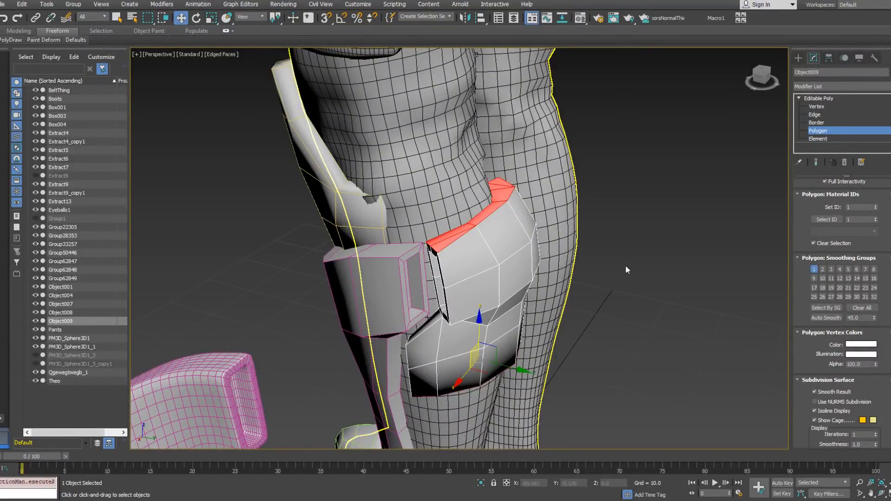
pyautogui.keyDown('alt'); pyautogui.moveTo(564, 210); pyautogui.dragTo(514, 218, button='middle'); pyautogui.keyUp('alt')
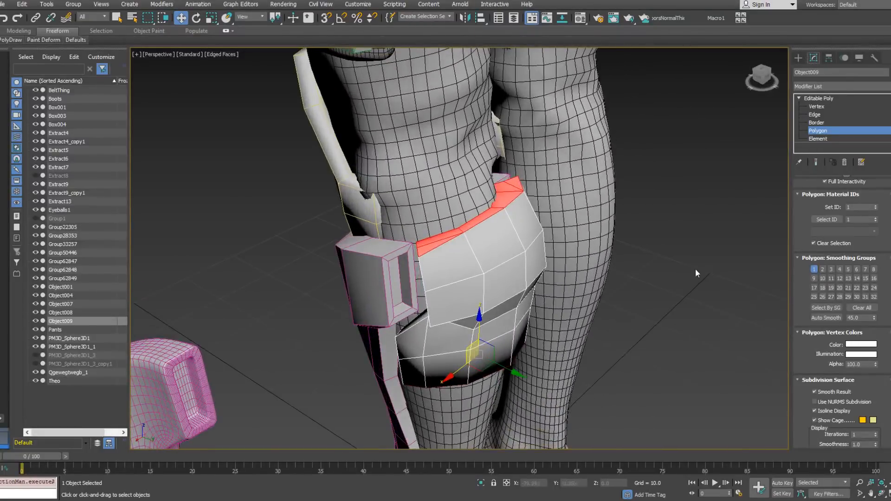
pyautogui.keyDown('alt'); pyautogui.moveTo(568, 288); pyautogui.dragTo(794, 284, button='middle'); pyautogui.keyUp('alt')
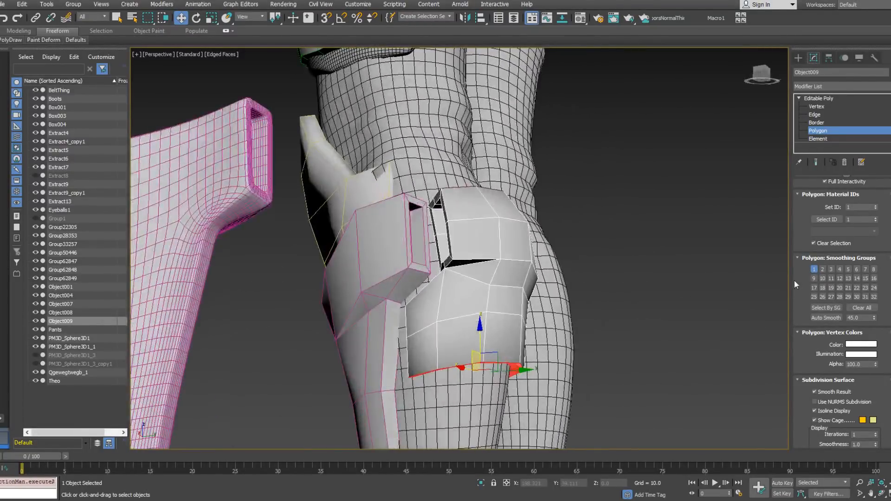
pyautogui.click(816, 270)
# Assign the narrow end faces of the panel's lower band to smoothing group 3 instead of group 1.
pyautogui.keyDown('alt'); pyautogui.moveTo(394, 310); pyautogui.dragTo(522, 348, button='middle'); pyautogui.keyUp('alt')
pyautogui.click(437, 336)
pyautogui.click(333, 299)
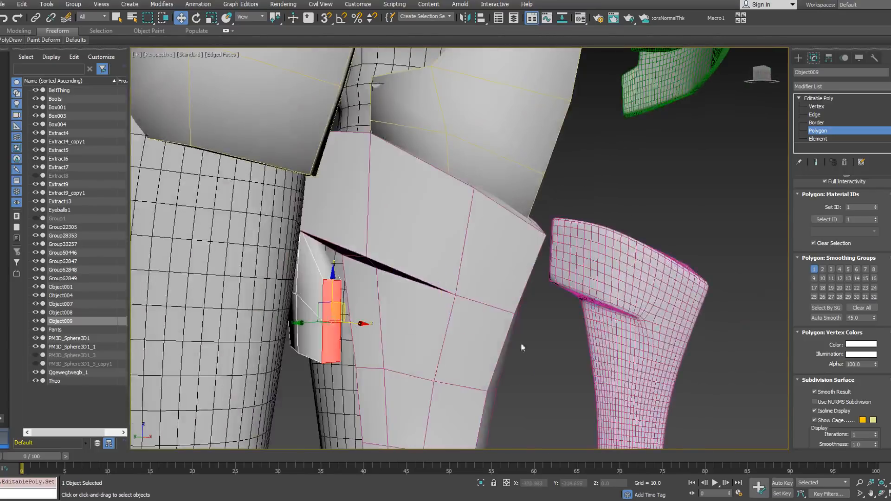
pyautogui.click(814, 270)
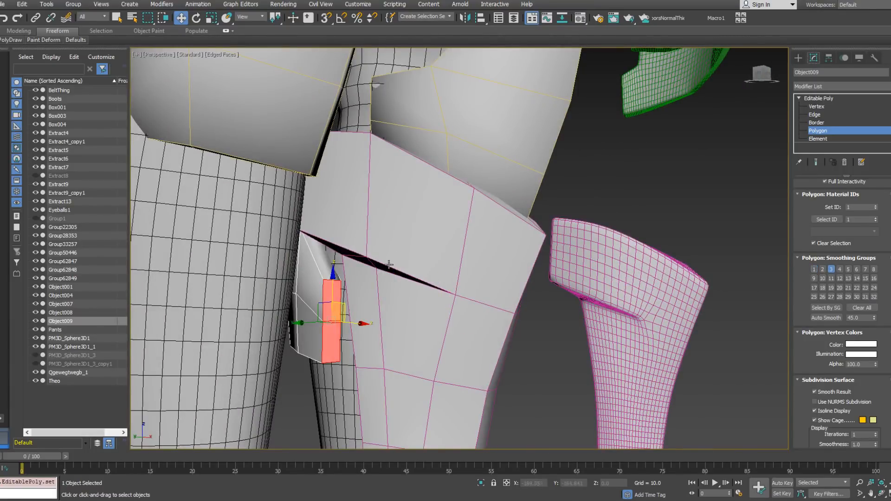
# Assign the sloped notch faces and adjoining underside faces below the end recesses to smoothing group 5 instead of group 1.
pyautogui.keyDown('alt'); pyautogui.moveTo(333, 272); pyautogui.dragTo(445, 240, button='middle'); pyautogui.keyUp('alt')
pyautogui.click(458, 251)
pyautogui.click(391, 238)
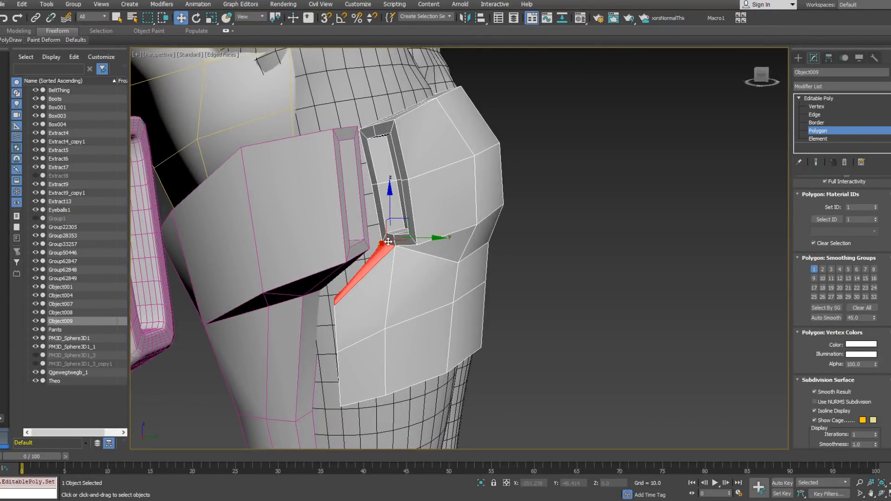
pyautogui.keyDown('alt'); pyautogui.moveTo(407, 234); pyautogui.dragTo(547, 199, button='middle'); pyautogui.keyUp('alt')
pyautogui.keyDown('ctrl'); pyautogui.click(308, 179); pyautogui.keyUp('ctrl')
pyautogui.keyDown('ctrl'); pyautogui.click(289, 175); pyautogui.keyUp('ctrl')
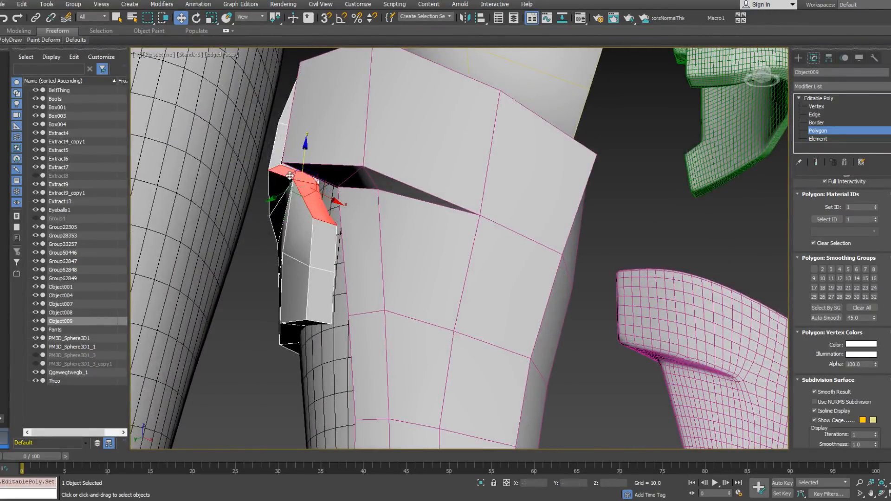
pyautogui.click(815, 270)
pyautogui.click(849, 269)
pyautogui.keyDown('alt'); pyautogui.moveTo(557, 194); pyautogui.dragTo(408, 252, button='middle'); pyautogui.keyUp('alt')
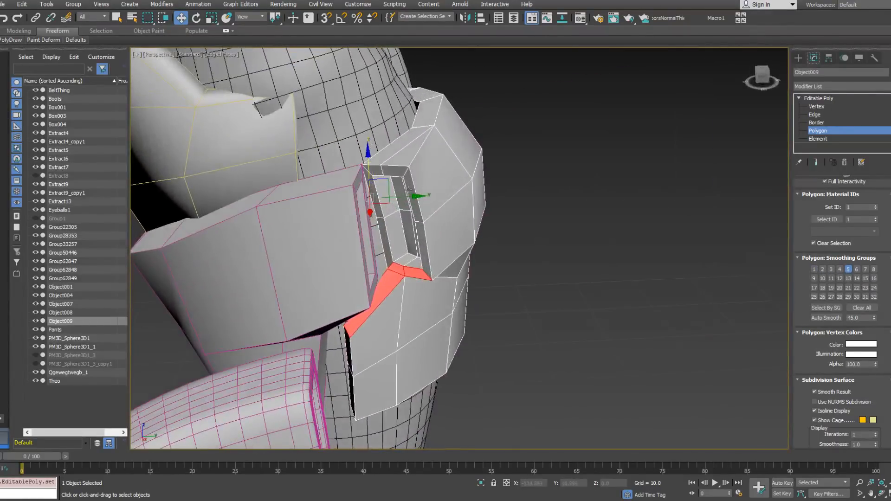
# Assign the remaining short frame faces of the end recesses to smoothing group 5.
pyautogui.click(399, 172)
pyautogui.keyDown('ctrl'); pyautogui.click(374, 170); pyautogui.keyUp('ctrl')
pyautogui.keyDown('alt'); pyautogui.moveTo(331, 184); pyautogui.dragTo(371, 175, button='middle'); pyautogui.keyUp('alt')
pyautogui.moveTo(372, 174); pyautogui.dragTo(595, 175, button='middle')
pyautogui.keyDown('alt'); pyautogui.moveTo(365, 203); pyautogui.dragTo(400, 183); pyautogui.keyUp('alt')
pyautogui.keyDown('alt'); pyautogui.moveTo(400, 183); pyautogui.dragTo(426, 212, button='middle'); pyautogui.keyUp('alt')
pyautogui.click(491, 155)
pyautogui.keyDown('ctrl'); pyautogui.click(512, 158); pyautogui.keyUp('ctrl')
pyautogui.moveTo(512, 160)
pyautogui.keyDown('alt'); pyautogui.mouseDown(button='middle')
pyautogui.moveTo(513, 175)
pyautogui.moveTo(519, 165)
pyautogui.mouseUp(button='middle'); pyautogui.keyUp('alt')
pyautogui.keyDown('alt'); pyautogui.moveTo(479, 244); pyautogui.dragTo(498, 204, button='middle'); pyautogui.keyUp('alt')
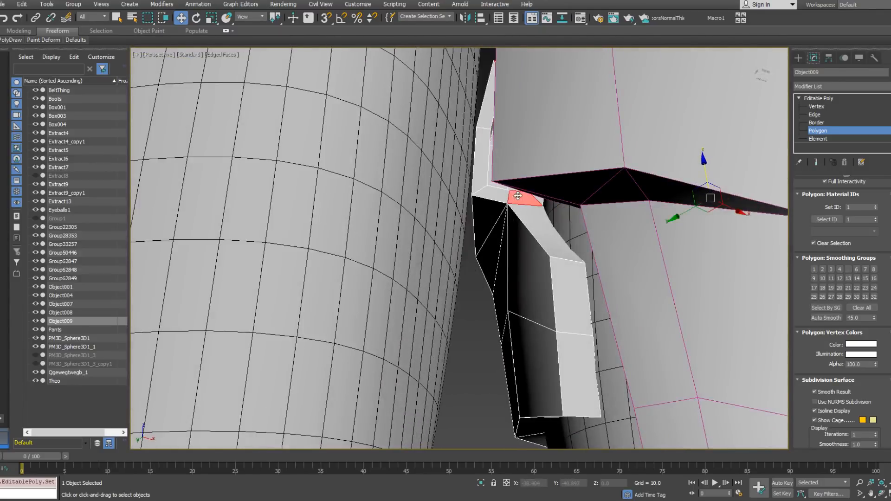
pyautogui.press('F2')
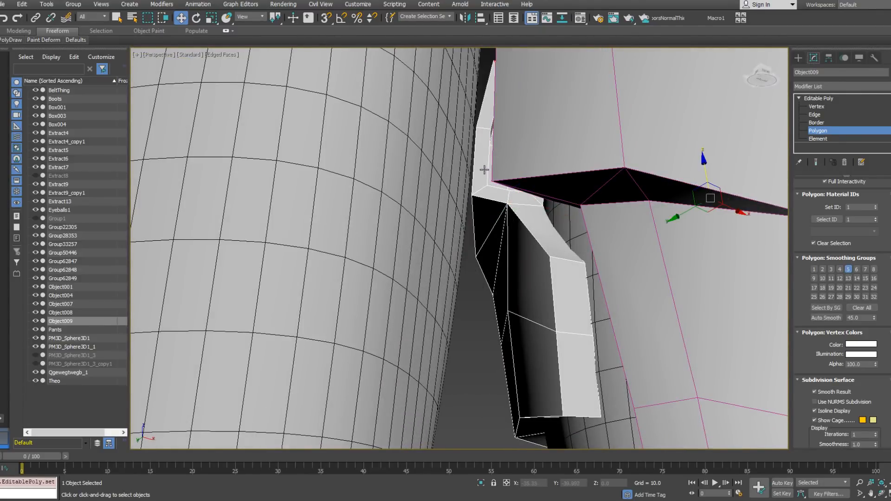
# Give the long side faces framing both end recesses their own smoothing group.
pyautogui.click(484, 169)
pyautogui.keyDown('ctrl'); pyautogui.click(489, 113); pyautogui.keyUp('ctrl')
pyautogui.keyDown('alt'); pyautogui.moveTo(525, 198); pyautogui.dragTo(547, 169, button='middle'); pyautogui.keyUp('alt')
pyautogui.keyDown('ctrl'); pyautogui.click(539, 164); pyautogui.keyUp('ctrl')
pyautogui.press('F3')
pyautogui.moveTo(546, 172)
pyautogui.keyDown('alt'); pyautogui.mouseDown(button='middle')
pyautogui.moveTo(501, 199)
pyautogui.moveTo(573, 205)
pyautogui.moveTo(492, 218)
pyautogui.mouseUp(button='middle'); pyautogui.keyUp('alt')
pyautogui.keyDown('ctrl'); pyautogui.click(532, 169); pyautogui.keyUp('ctrl')
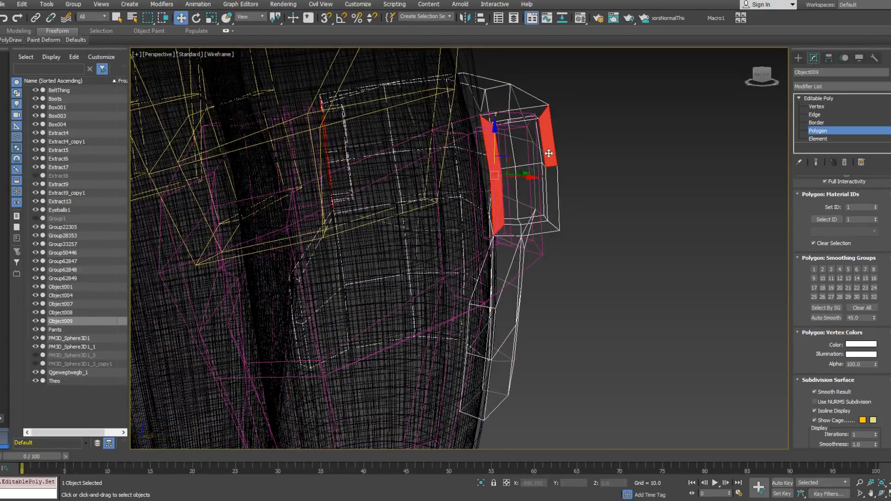
pyautogui.keyDown('ctrl'); pyautogui.click(553, 190); pyautogui.keyUp('ctrl')
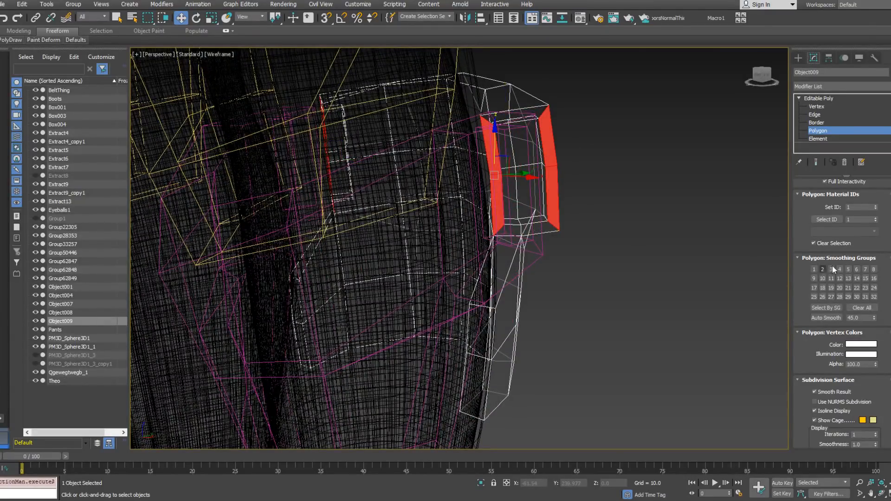
pyautogui.moveTo(606, 237)
pyautogui.keyDown('alt'); pyautogui.mouseDown(button='middle')
pyautogui.moveTo(498, 150)
pyautogui.moveTo(469, 186)
pyautogui.moveTo(401, 216)
pyautogui.moveTo(341, 226)
pyautogui.moveTo(338, 268)
pyautogui.moveTo(468, 217)
pyautogui.moveTo(354, 239)
pyautogui.moveTo(330, 227)
pyautogui.moveTo(473, 135)
pyautogui.mouseUp(button='middle'); pyautogui.keyUp('alt')
pyautogui.press('F3')
pyautogui.scroll(-4, 499, 149)
# Assign the long inner side walls of both end recesses to smoothing group 8.
pyautogui.keyDown('alt'); pyautogui.moveTo(435, 102); pyautogui.dragTo(441, 197, button='middle'); pyautogui.keyUp('alt')
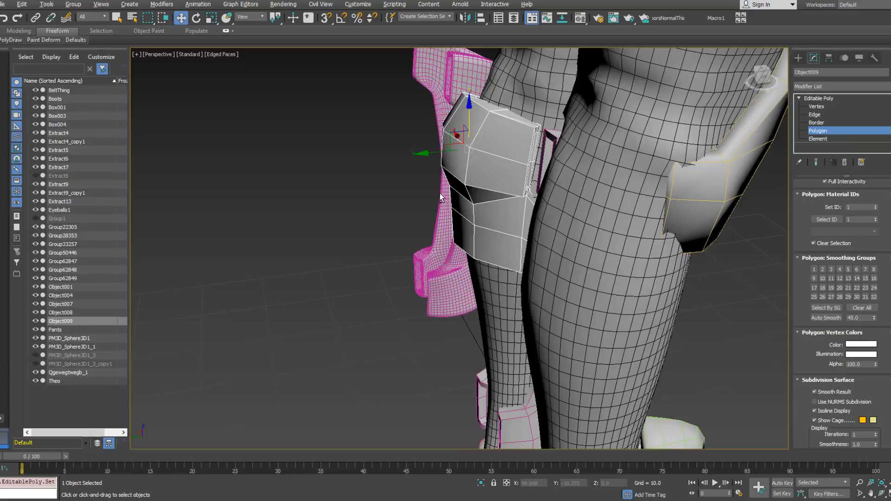
pyautogui.keyDown('alt'); pyautogui.moveTo(441, 198); pyautogui.dragTo(415, 266, button='middle'); pyautogui.keyUp('alt')
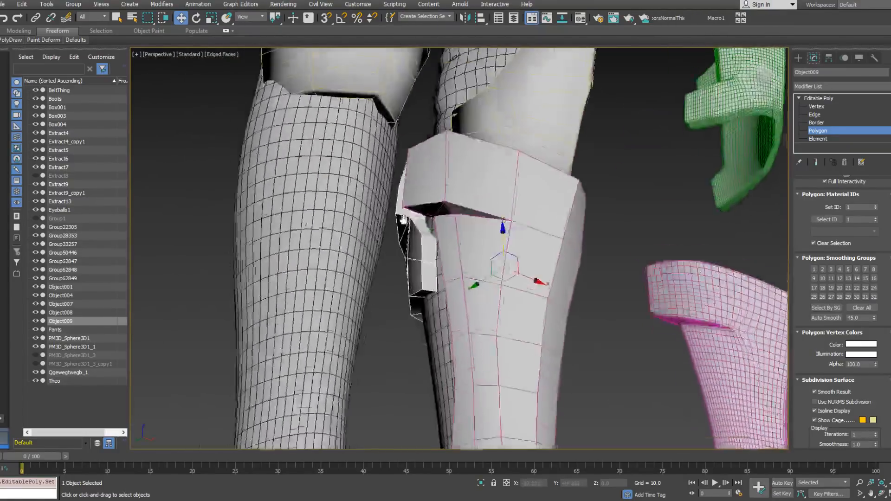
pyautogui.scroll(3, 415, 266)
pyautogui.press('F3')
pyautogui.keyDown('alt'); pyautogui.moveTo(438, 193); pyautogui.dragTo(427, 207, button='middle'); pyautogui.keyUp('alt')
pyautogui.keyDown('alt'); pyautogui.moveTo(416, 331); pyautogui.dragTo(445, 201, button='middle'); pyautogui.keyUp('alt')
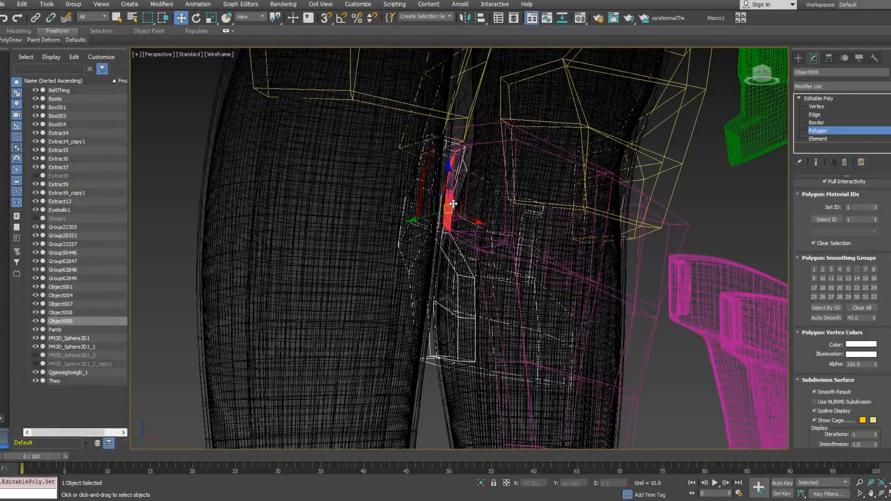
pyautogui.keyDown('alt'); pyautogui.moveTo(453, 204); pyautogui.dragTo(460, 207, button='middle'); pyautogui.keyUp('alt')
pyautogui.keyDown('alt'); pyautogui.moveTo(537, 190); pyautogui.dragTo(617, 160, button='middle'); pyautogui.keyUp('alt')
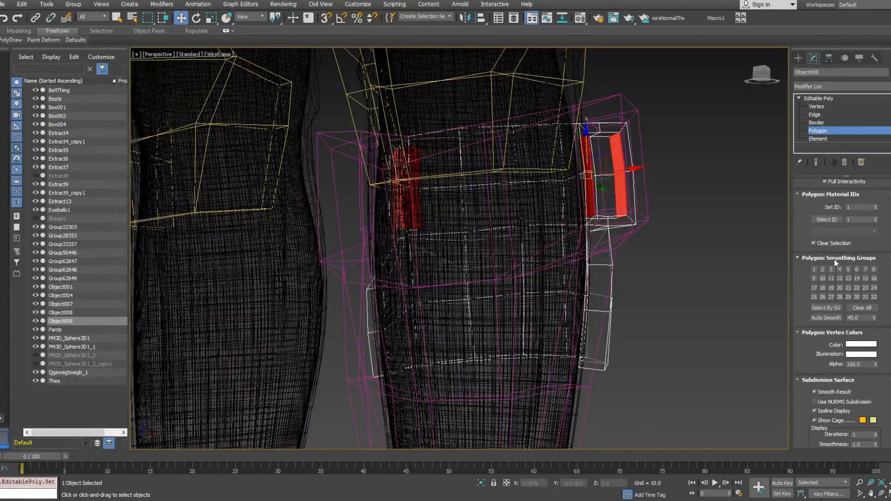
pyautogui.keyDown('alt'); pyautogui.moveTo(583, 206); pyautogui.dragTo(560, 234, button='middle'); pyautogui.keyUp('alt')
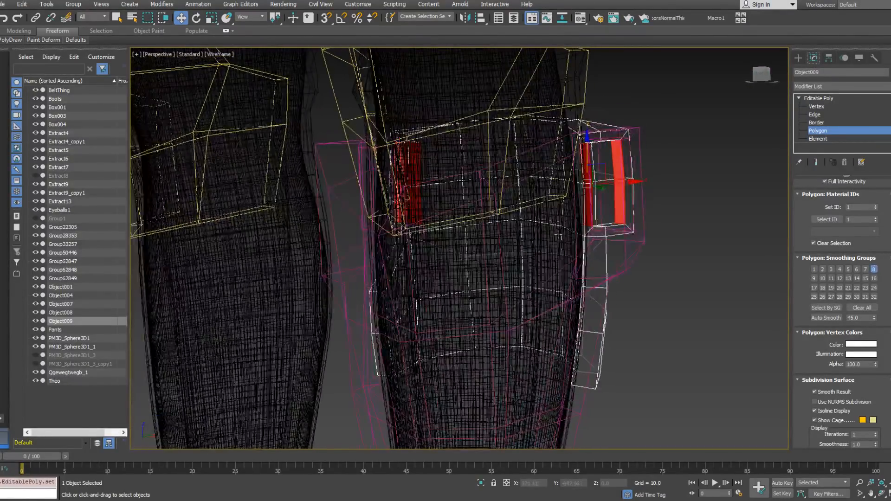
# Select the short upper face of the outer end recess for smoothing group assignment.
pyautogui.press('F3')
pyautogui.moveTo(636, 238)
pyautogui.keyDown('alt'); pyautogui.mouseDown(button='middle')
pyautogui.moveTo(581, 237)
pyautogui.moveTo(574, 272)
pyautogui.moveTo(514, 277)
pyautogui.moveTo(519, 186)
pyautogui.mouseUp(button='middle'); pyautogui.keyUp('alt')
pyautogui.click(523, 271)
pyautogui.click(494, 183)
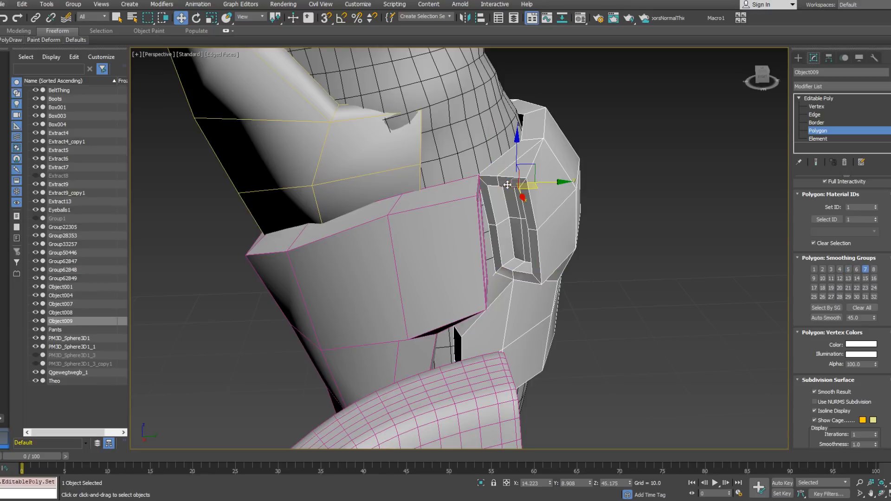
# Assign the narrow polygon along the calf plate's slanted side edge to smoothing group 16.
pyautogui.click(490, 301)
pyautogui.keyDown('alt'); pyautogui.moveTo(490, 301); pyautogui.dragTo(529, 315, button='middle'); pyautogui.keyUp('alt')
pyautogui.scroll(-2, 402, 304)
pyautogui.moveTo(402, 304); pyautogui.dragTo(436, 259, button='middle')
pyautogui.keyDown('alt'); pyautogui.moveTo(437, 260); pyautogui.dragTo(480, 250, button='middle'); pyautogui.keyUp('alt')
pyautogui.click(469, 260)
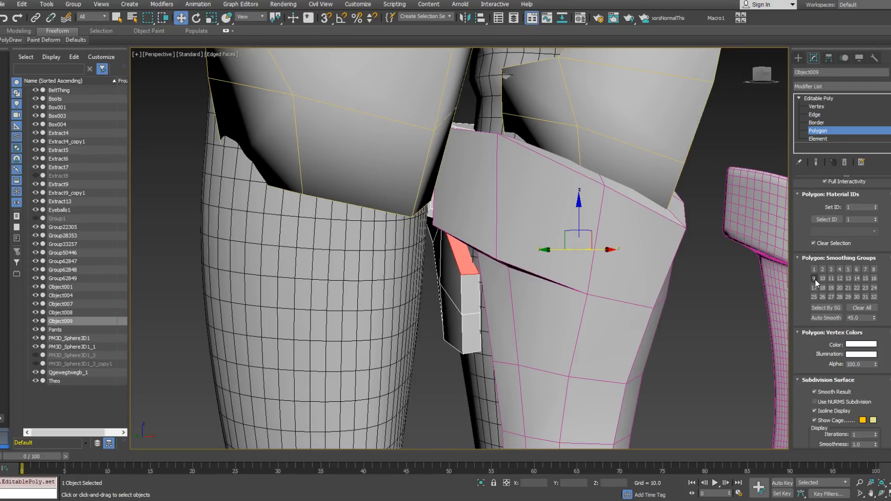
pyautogui.click(874, 278)
# Reposition individual vertices on the calf plate to refine its shape around the back of the leg.
pyautogui.keyDown('alt'); pyautogui.moveTo(464, 273); pyautogui.dragTo(279, 263, button='middle'); pyautogui.keyUp('alt')
pyautogui.moveTo(503, 279); pyautogui.dragTo(530, 249, button='middle')
pyautogui.scroll(-3, 487, 250)
pyautogui.keyDown('alt'); pyautogui.moveTo(524, 217); pyautogui.dragTo(574, 239, button='middle'); pyautogui.keyUp('alt')
pyautogui.click(821, 108)
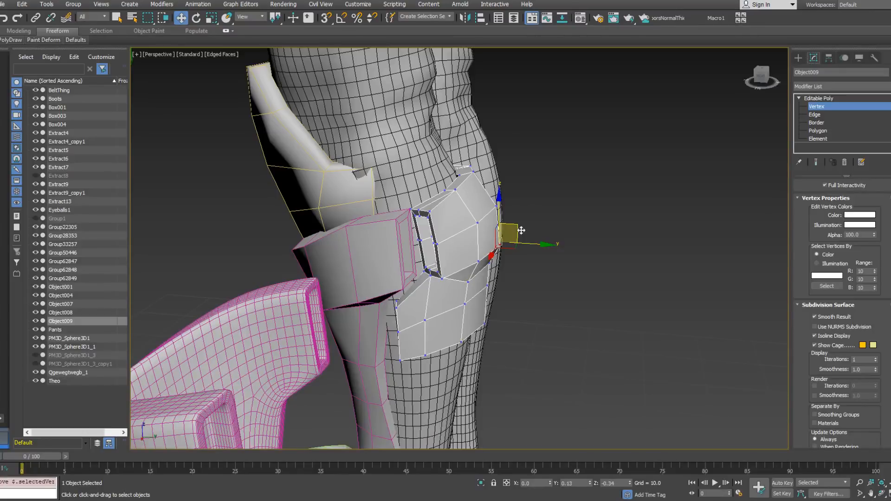
pyautogui.keyDown('alt'); pyautogui.moveTo(521, 230); pyautogui.dragTo(385, 195, button='middle'); pyautogui.keyUp('alt')
pyautogui.click(514, 165)
pyautogui.keyDown('alt'); pyautogui.moveTo(515, 167); pyautogui.dragTo(458, 181, button='middle'); pyautogui.keyUp('alt')
pyautogui.scroll(2, 507, 177)
pyautogui.moveTo(513, 165)
pyautogui.keyDown('alt'); pyautogui.mouseDown(button='middle')
pyautogui.moveTo(422, 167)
pyautogui.moveTo(510, 168)
pyautogui.mouseUp(button='middle'); pyautogui.keyUp('alt')
pyautogui.keyDown('alt'); pyautogui.moveTo(459, 178); pyautogui.dragTo(527, 189, button='middle'); pyautogui.keyUp('alt')
pyautogui.click(468, 183)
pyautogui.click(458, 205)
pyautogui.keyDown('alt'); pyautogui.moveTo(457, 204); pyautogui.dragTo(670, 195, button='middle'); pyautogui.keyUp('alt')
# Select the recessed polygons at the calf plate's inner end in wireframe and scale them to about 81% in X and Y.
pyautogui.click(819, 131)
pyautogui.click(471, 192)
pyautogui.keyDown('alt'); pyautogui.moveTo(471, 192); pyautogui.dragTo(357, 226, button='middle'); pyautogui.keyUp('alt')
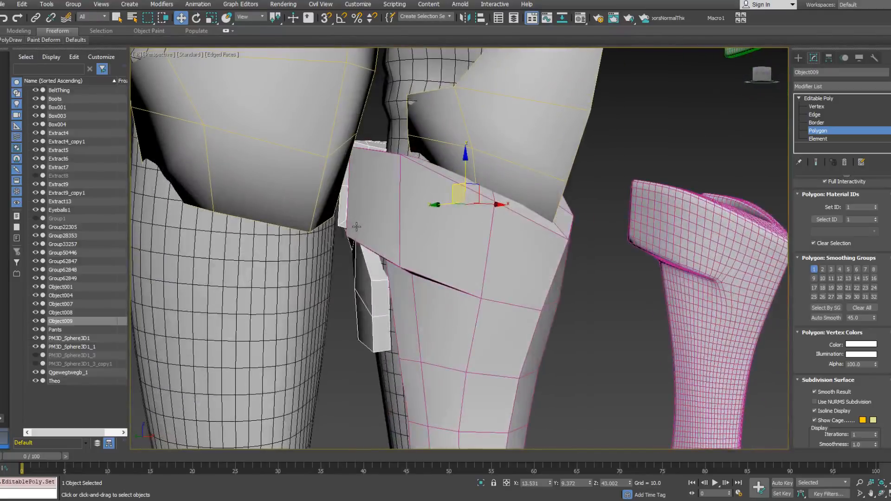
pyautogui.press('F3')
pyautogui.click(360, 173)
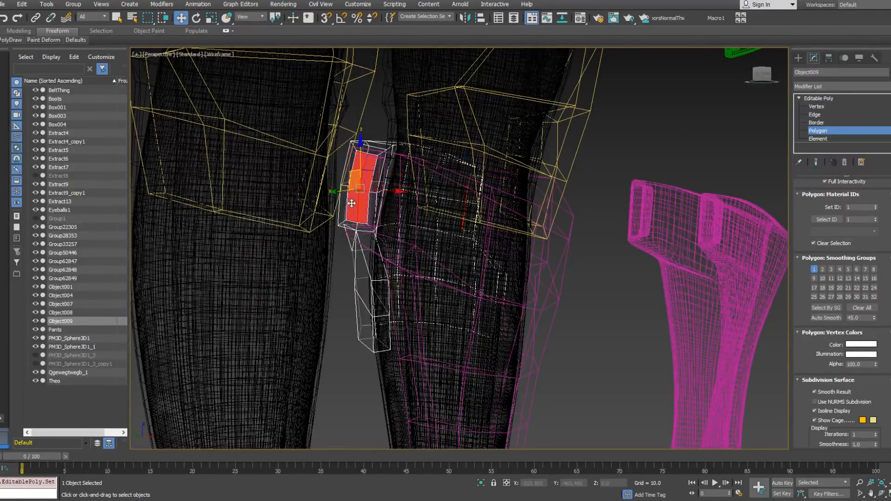
pyautogui.keyDown('alt'); pyautogui.moveTo(352, 203); pyautogui.dragTo(370, 195, button='middle'); pyautogui.keyUp('alt')
pyautogui.rightClick(370, 194)
pyautogui.click(394, 227)
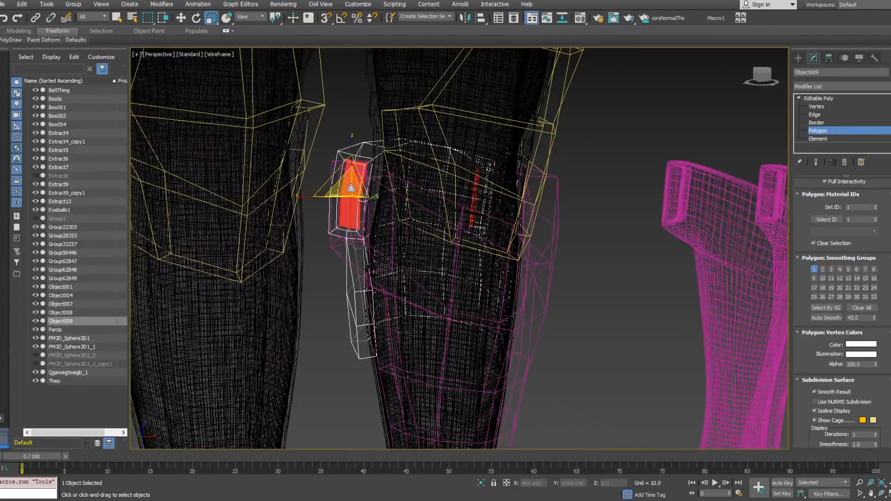
pyautogui.keyDown('alt'); pyautogui.moveTo(370, 195); pyautogui.dragTo(385, 204, button='middle'); pyautogui.keyUp('alt')
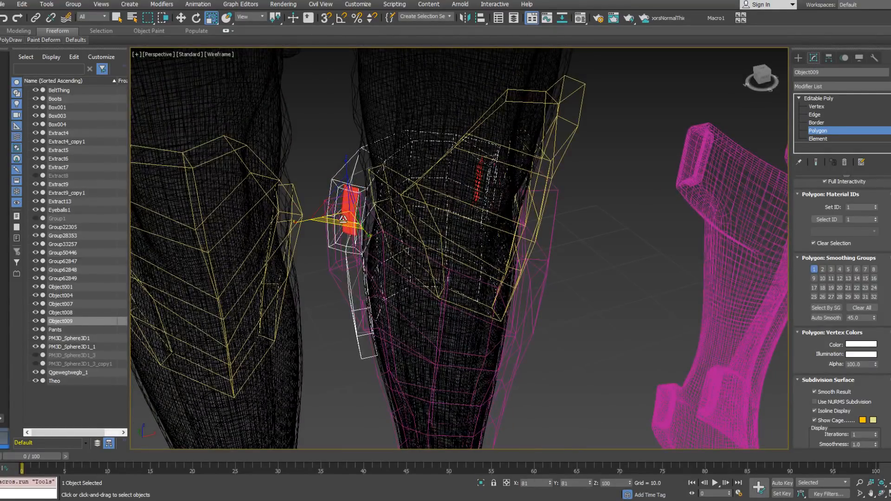
pyautogui.keyDown('alt'); pyautogui.moveTo(455, 208); pyautogui.dragTo(388, 192, button='middle'); pyautogui.keyUp('alt')
pyautogui.press('F3')
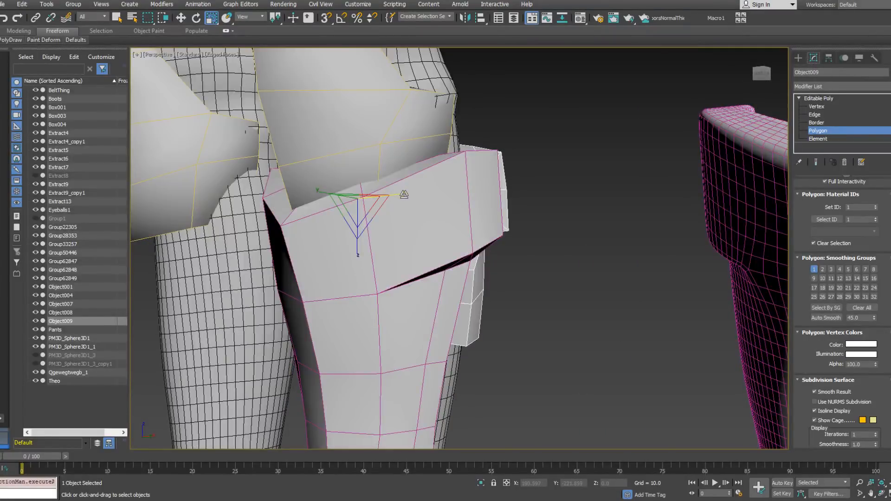
# Edit the triangulation of the calf plate's upper polygons at edge level and return to object level.
pyautogui.keyDown('alt'); pyautogui.moveTo(453, 239); pyautogui.dragTo(476, 296, button='middle'); pyautogui.keyUp('alt')
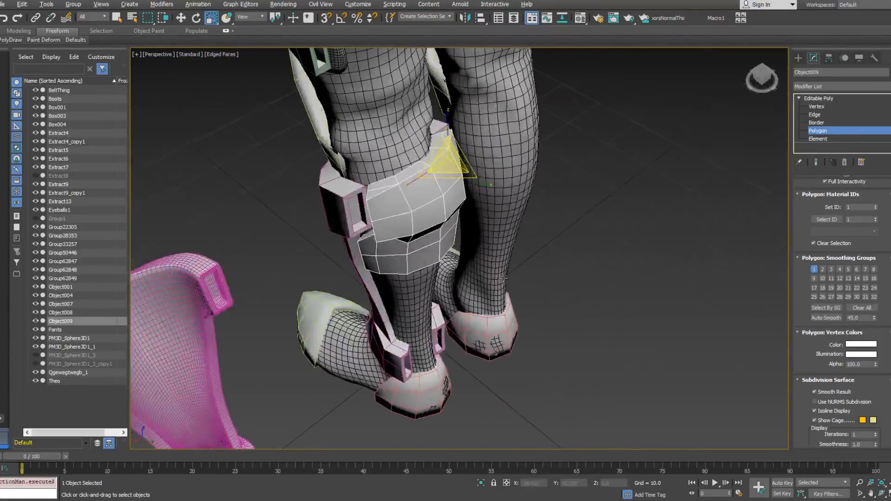
pyautogui.click(818, 117)
pyautogui.rightClick(426, 191)
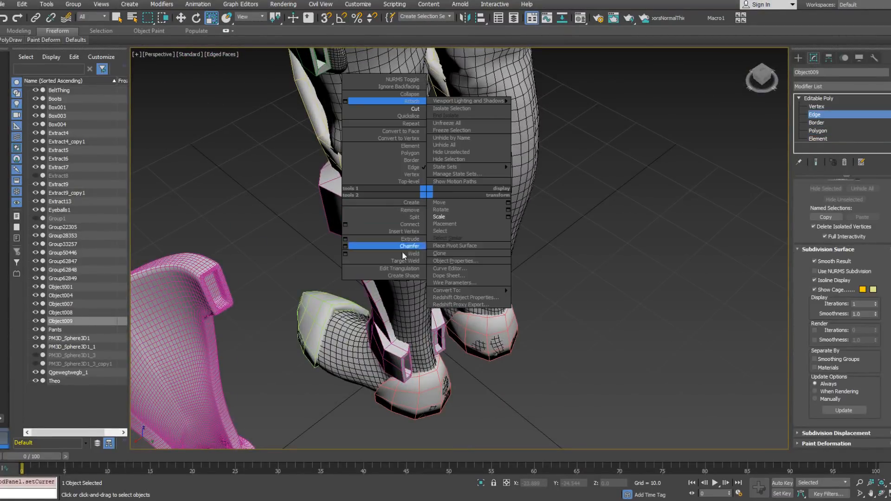
pyautogui.click(409, 261)
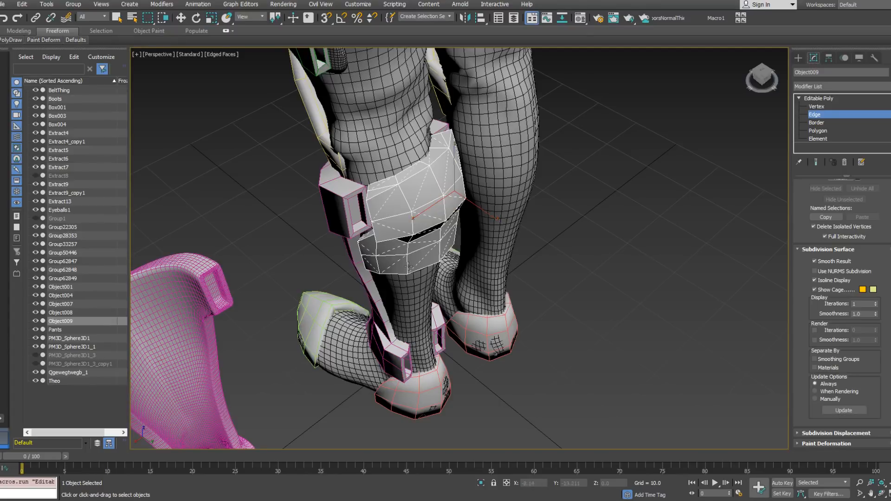
pyautogui.keyDown('alt'); pyautogui.moveTo(411, 214); pyautogui.dragTo(498, 203, button='middle'); pyautogui.keyUp('alt')
pyautogui.click(810, 115)
# Select the low-poly shin guard and attach the calf plate to it as one object.
pyautogui.keyDown('alt'); pyautogui.moveTo(425, 200); pyautogui.dragTo(399, 213, button='middle'); pyautogui.keyUp('alt')
pyautogui.rightClick(342, 189)
pyautogui.click(353, 202)
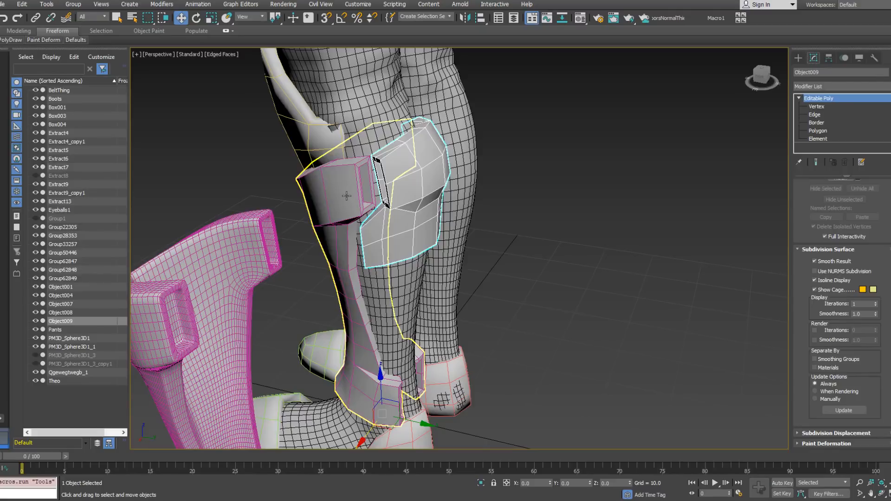
pyautogui.click(344, 194)
pyautogui.rightClick(344, 194)
pyautogui.click(329, 117)
pyautogui.click(419, 171)
pyautogui.keyDown('alt'); pyautogui.moveTo(418, 171); pyautogui.dragTo(499, 229, button='middle'); pyautogui.keyUp('alt')
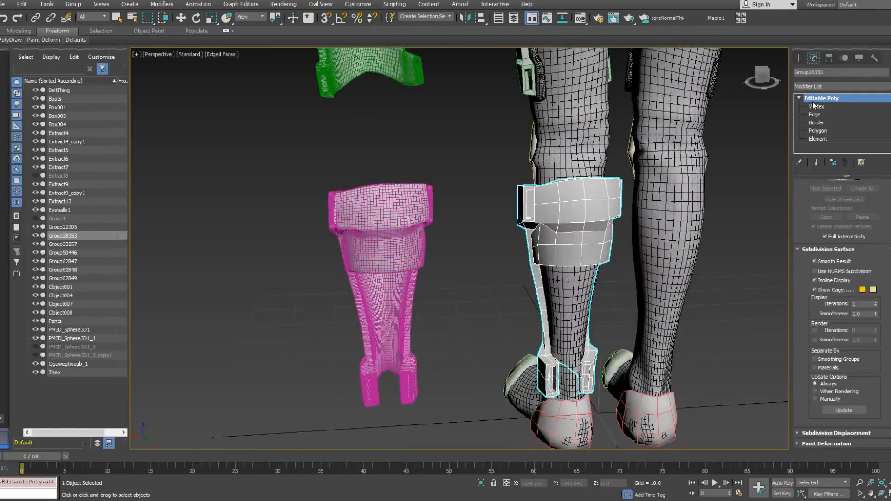
# Examine the combined shin guard and its fit around the leg, ankle and foot from all sides.
pyautogui.click(552, 197)
pyautogui.click(505, 251)
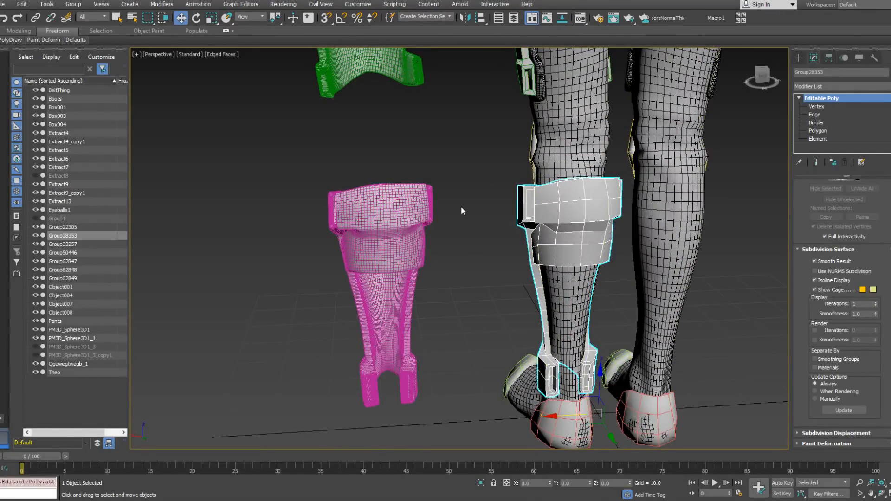
pyautogui.click(471, 206)
pyautogui.keyDown('alt'); pyautogui.moveTo(471, 205); pyautogui.dragTo(254, 308, button='middle'); pyautogui.keyUp('alt')
pyautogui.click(444, 194)
pyautogui.keyDown('alt'); pyautogui.moveTo(445, 194); pyautogui.dragTo(327, 193, button='middle'); pyautogui.keyUp('alt')
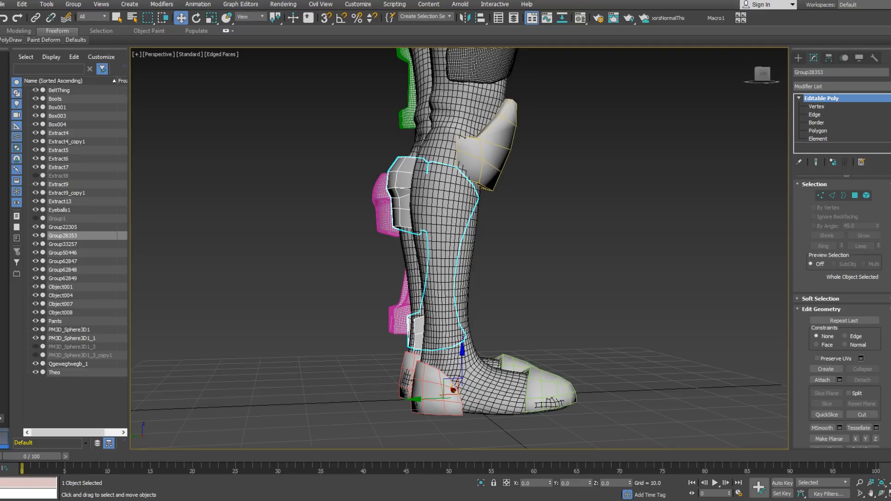
pyautogui.keyDown('alt'); pyautogui.moveTo(737, 319); pyautogui.dragTo(659, 230, button='middle'); pyautogui.keyUp('alt')
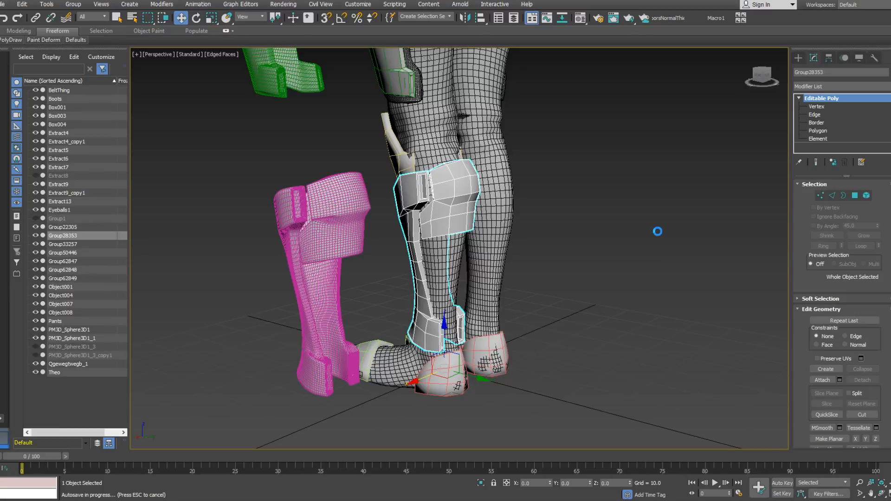
pyautogui.keyDown('alt'); pyautogui.moveTo(513, 276); pyautogui.dragTo(395, 264, button='middle'); pyautogui.keyUp('alt')
pyautogui.moveTo(394, 264); pyautogui.dragTo(314, 282, button='middle')
pyautogui.scroll(-5, 378, 362)
pyautogui.moveTo(420, 274); pyautogui.dragTo(411, 312, button='middle')
pyautogui.scroll(3, 399, 204)
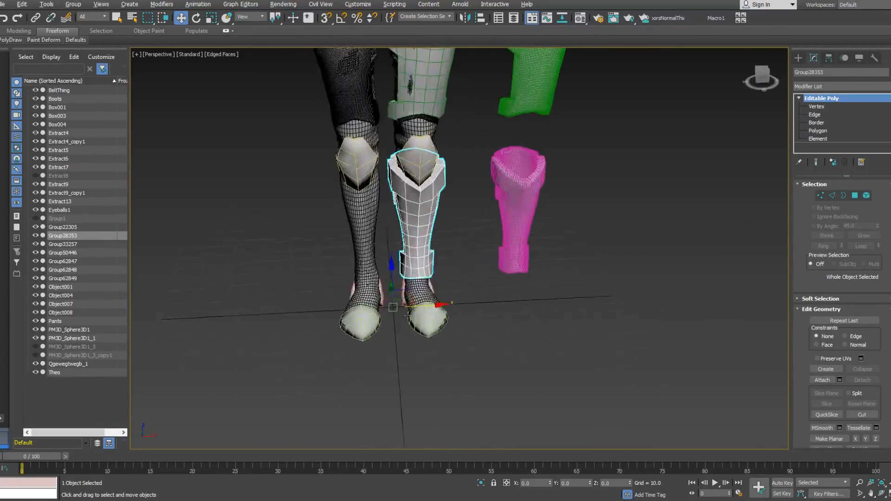
pyautogui.scroll(4, 437, 320)
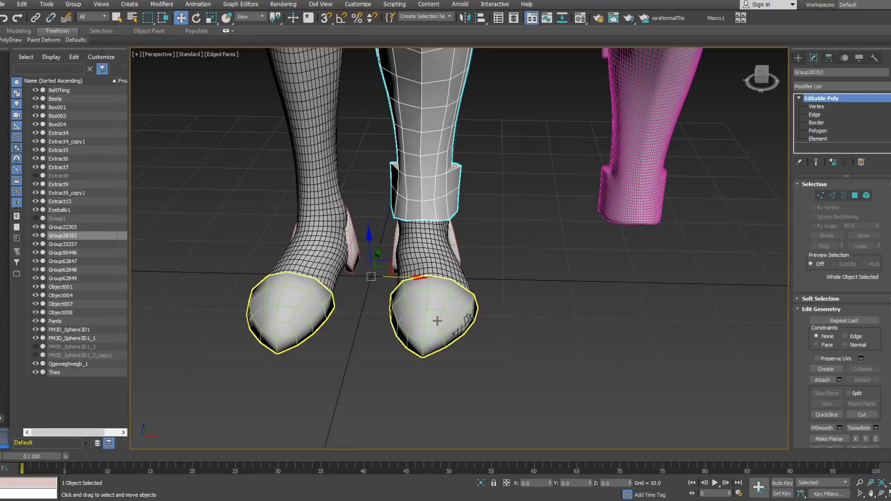
pyautogui.keyDown('alt'); pyautogui.moveTo(437, 285); pyautogui.dragTo(733, 157, button='middle'); pyautogui.keyUp('alt')
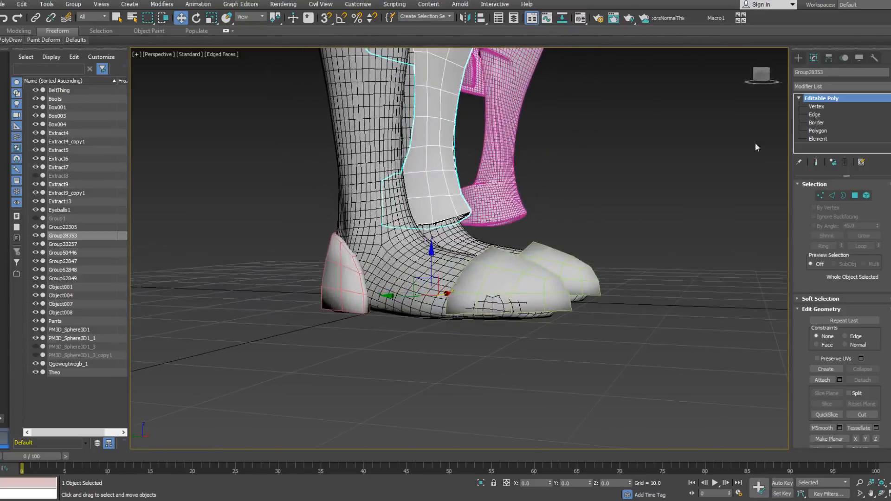
# Adjust vertices at the shin guard's lower front edge above the foot.
pyautogui.click(817, 106)
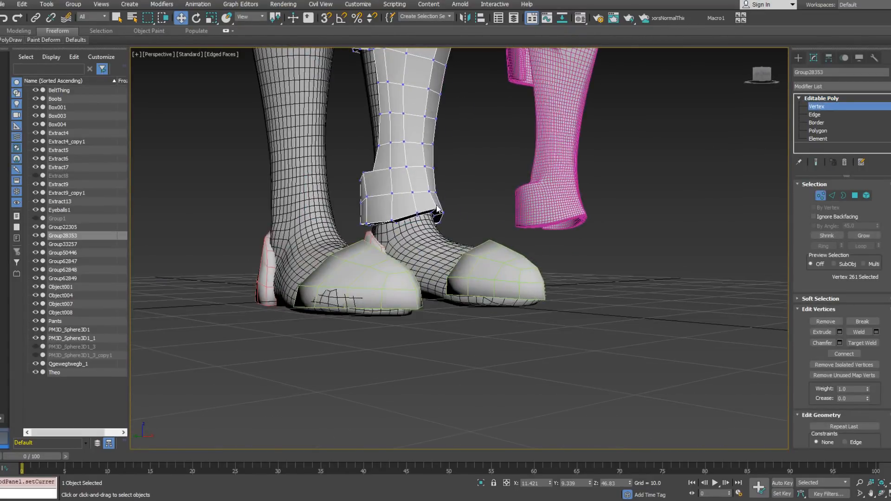
pyautogui.click(436, 209)
pyautogui.keyDown('alt'); pyautogui.moveTo(436, 210); pyautogui.dragTo(449, 270, button='middle'); pyautogui.keyUp('alt')
pyautogui.scroll(4, 517, 255)
pyautogui.click(449, 278)
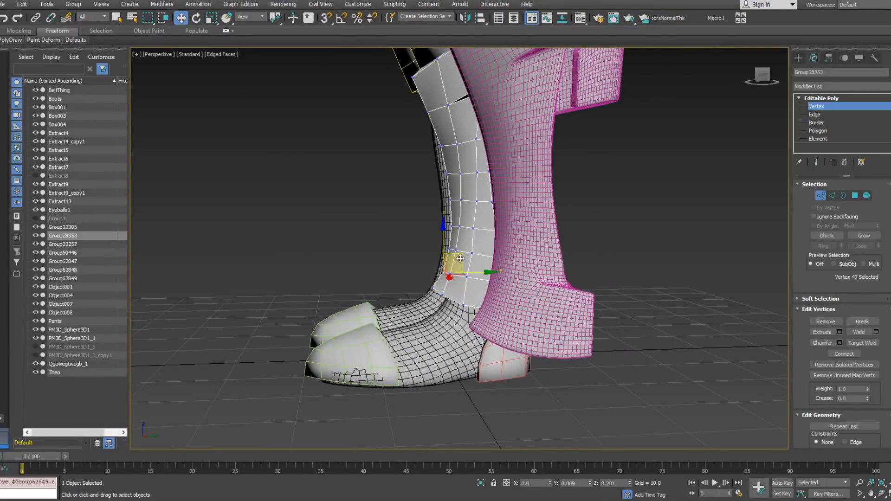
pyautogui.keyDown('alt'); pyautogui.moveTo(460, 258); pyautogui.dragTo(494, 321, button='middle'); pyautogui.keyUp('alt')
# Shift vertices on the inner side of the shin guard below the knee along X.
pyautogui.click(399, 217)
pyautogui.keyDown('alt'); pyautogui.moveTo(398, 217); pyautogui.dragTo(415, 238, button='middle'); pyautogui.keyUp('alt')
pyautogui.scroll(2, 426, 226)
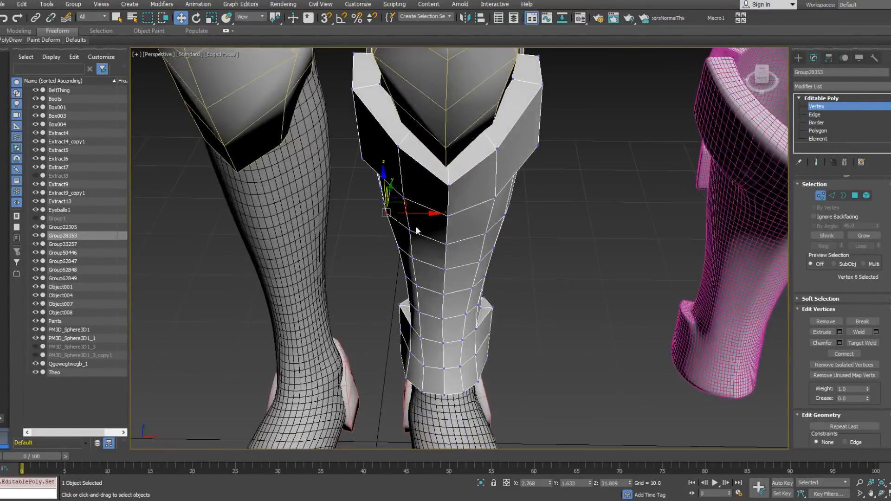
pyautogui.moveTo(416, 213); pyautogui.dragTo(418, 213)
pyautogui.click(398, 249)
pyautogui.moveTo(433, 246); pyautogui.dragTo(435, 246)
pyautogui.keyDown('alt'); pyautogui.moveTo(434, 246); pyautogui.dragTo(468, 238, button='middle'); pyautogui.keyUp('alt')
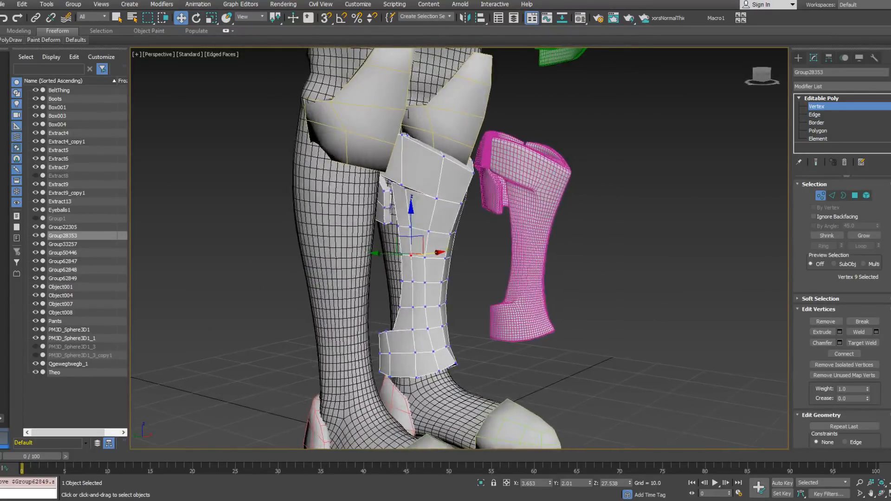
# Move two vertices on the front edge of the inner calf flap along Y and adjust them along X.
pyautogui.moveTo(385, 208); pyautogui.dragTo(393, 208)
pyautogui.keyDown('alt'); pyautogui.moveTo(391, 219); pyautogui.dragTo(411, 270, button='middle'); pyautogui.keyUp('alt')
pyautogui.scroll(3, 399, 262)
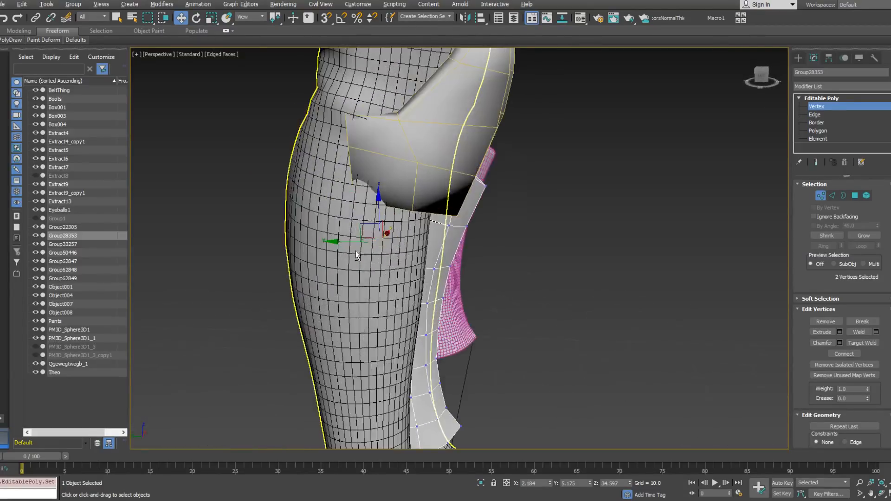
pyautogui.keyDown('alt'); pyautogui.moveTo(358, 250); pyautogui.dragTo(326, 251, button='middle'); pyautogui.keyUp('alt')
pyautogui.moveTo(349, 241); pyautogui.dragTo(356, 241)
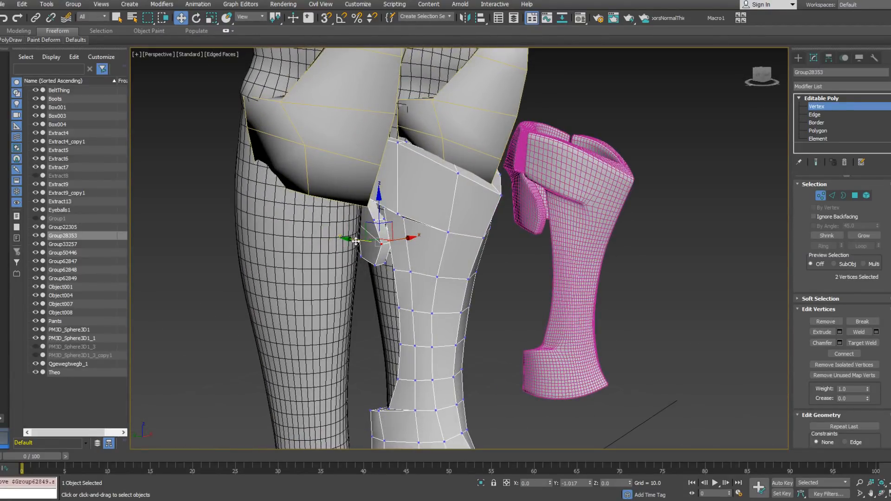
pyautogui.keyDown('alt'); pyautogui.moveTo(354, 242); pyautogui.dragTo(350, 248, button='middle'); pyautogui.keyUp('alt')
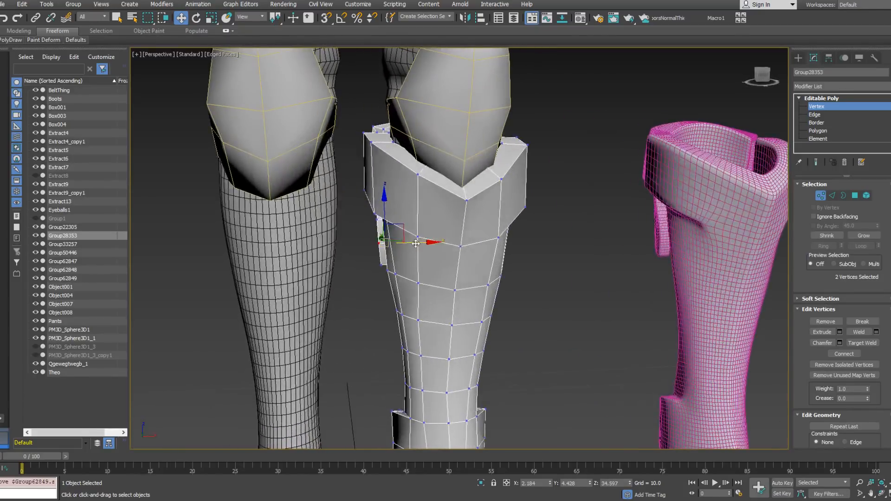
pyautogui.keyDown('alt'); pyautogui.moveTo(414, 244); pyautogui.dragTo(398, 250, button='middle'); pyautogui.keyUp('alt')
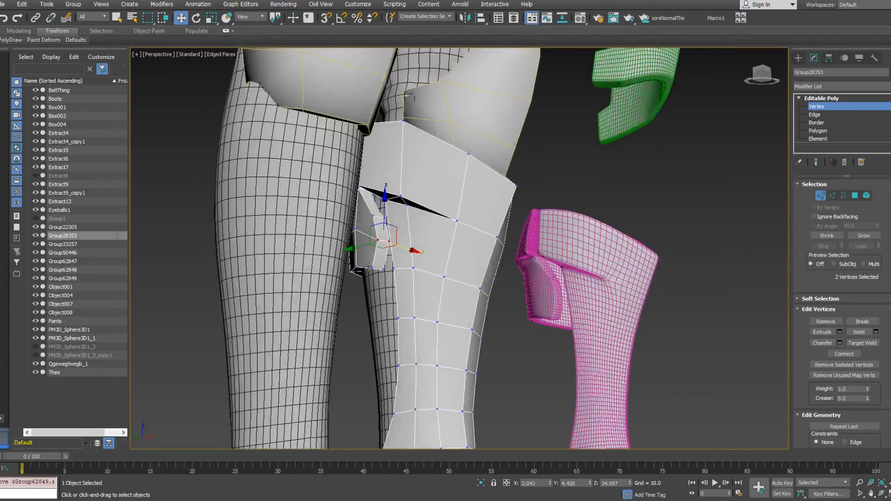
# Select the two bottom vertices of the inner calf flap and reposition them.
pyautogui.click(357, 270)
pyautogui.keyDown('ctrl'); pyautogui.click(381, 273); pyautogui.keyUp('ctrl')
pyautogui.keyDown('alt'); pyautogui.moveTo(382, 273); pyautogui.dragTo(370, 297, button='middle'); pyautogui.keyUp('alt')
pyautogui.moveTo(356, 257); pyautogui.dragTo(361, 261)
pyautogui.keyDown('alt'); pyautogui.moveTo(363, 264); pyautogui.dragTo(411, 253, button='middle'); pyautogui.keyUp('alt')
pyautogui.keyDown('alt'); pyautogui.moveTo(359, 275); pyautogui.dragTo(379, 249, button='middle'); pyautogui.keyUp('alt')
# Raise the vertices at the top and middle of the inner calf flap's front edge toward the upper band.
pyautogui.click(371, 222)
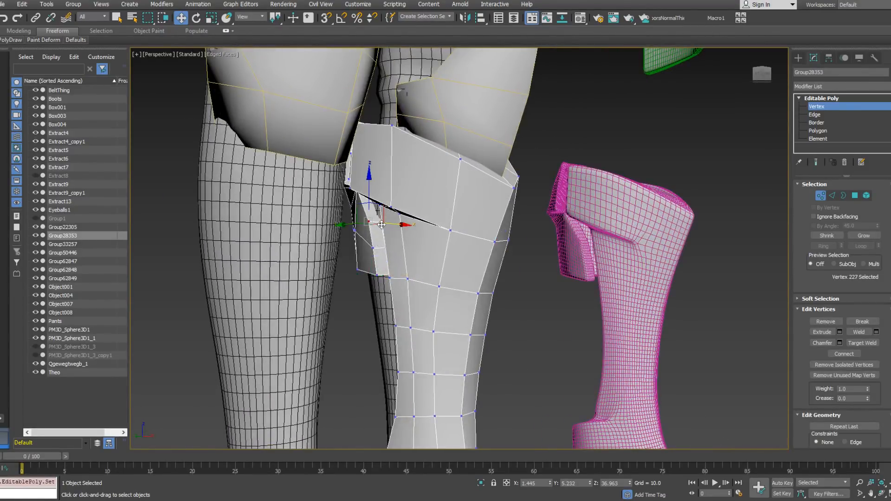
pyautogui.moveTo(376, 189); pyautogui.dragTo(376, 176)
pyautogui.keyDown('alt'); pyautogui.moveTo(374, 178); pyautogui.dragTo(354, 172, button='middle'); pyautogui.keyUp('alt')
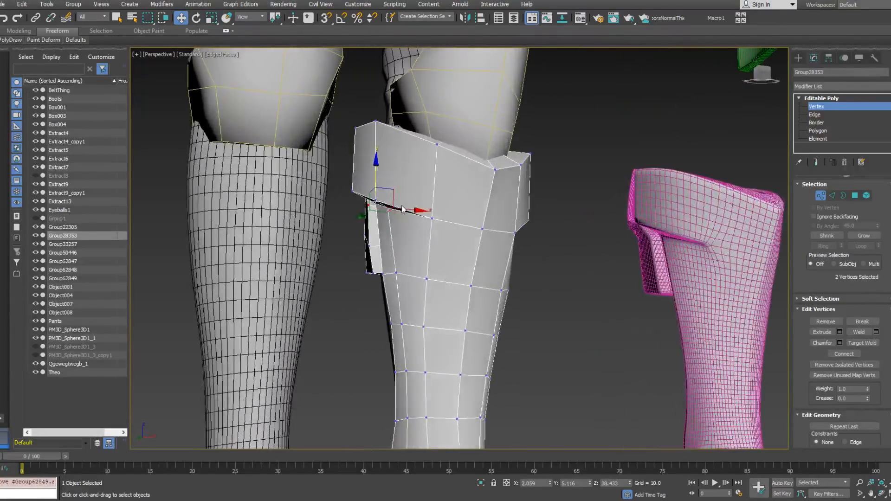
pyautogui.keyDown('alt'); pyautogui.moveTo(403, 209); pyautogui.dragTo(362, 232, button='middle'); pyautogui.keyUp('alt')
pyautogui.click(371, 246)
pyautogui.keyDown('ctrl'); pyautogui.click(385, 248); pyautogui.keyUp('ctrl')
pyautogui.moveTo(379, 221); pyautogui.dragTo(377, 211)
# Select six vertices along the outer calf flap's front edge and reposition them.
pyautogui.keyDown('alt'); pyautogui.moveTo(404, 241); pyautogui.dragTo(352, 248, button='middle'); pyautogui.keyUp('alt')
pyautogui.scroll(3, 377, 235)
pyautogui.keyDown('ctrl'); pyautogui.click(342, 249); pyautogui.keyUp('ctrl')
pyautogui.keyDown('ctrl'); pyautogui.click(343, 249); pyautogui.keyUp('ctrl')
pyautogui.keyDown('ctrl'); pyautogui.click(343, 286); pyautogui.keyUp('ctrl')
pyautogui.keyDown('ctrl'); pyautogui.click(342, 286); pyautogui.keyUp('ctrl')
pyautogui.keyDown('alt'); pyautogui.moveTo(343, 288); pyautogui.dragTo(395, 205, button='middle'); pyautogui.keyUp('alt')
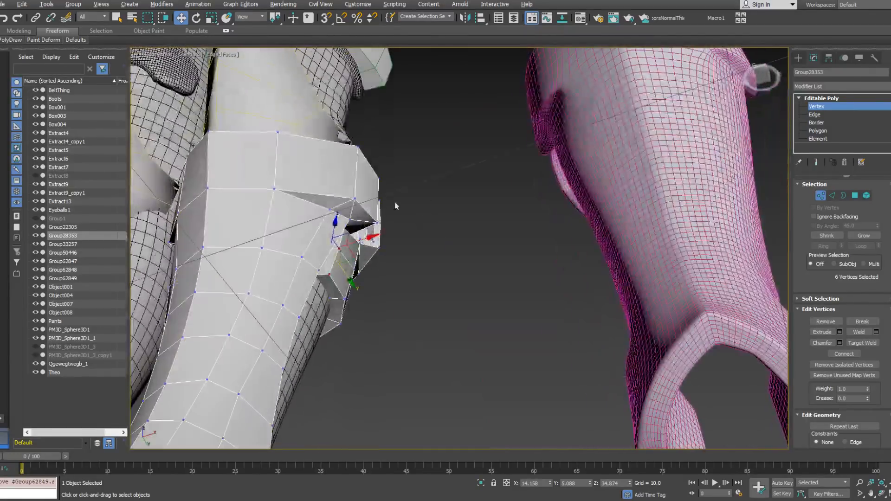
# Adjust the middle and bottom vertex pairs of the outer calf flap's front edge, shifting the bottom pair along Y.
pyautogui.moveTo(364, 242)
pyautogui.keyDown('alt'); pyautogui.mouseDown(button='middle')
pyautogui.moveTo(285, 290)
pyautogui.moveTo(292, 309)
pyautogui.moveTo(373, 279)
pyautogui.moveTo(376, 209)
pyautogui.moveTo(374, 272)
pyautogui.moveTo(352, 236)
pyautogui.mouseUp(button='middle'); pyautogui.keyUp('alt')
pyautogui.click(354, 234)
pyautogui.keyDown('ctrl'); pyautogui.click(356, 230); pyautogui.keyUp('ctrl')
pyautogui.moveTo(403, 255)
pyautogui.keyDown('alt'); pyautogui.mouseDown(button='middle')
pyautogui.moveTo(387, 235)
pyautogui.moveTo(388, 246)
pyautogui.mouseUp(button='middle'); pyautogui.keyUp('alt')
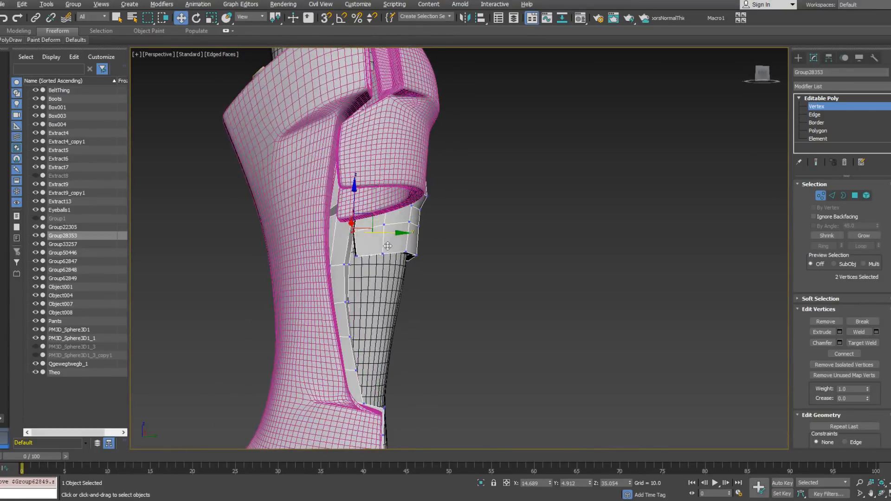
pyautogui.click(356, 257)
pyautogui.moveTo(385, 260); pyautogui.dragTo(382, 259)
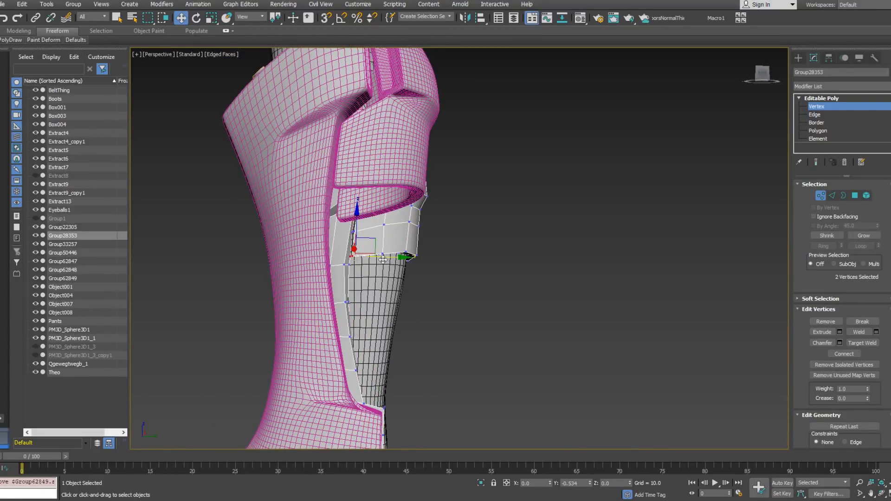
# Select four vertices at the outer calf flap's upper front edge and nudge them along X.
pyautogui.moveTo(383, 260)
pyautogui.keyDown('alt'); pyautogui.mouseDown(button='middle')
pyautogui.moveTo(364, 262)
pyautogui.moveTo(328, 304)
pyautogui.moveTo(332, 275)
pyautogui.moveTo(376, 266)
pyautogui.moveTo(387, 273)
pyautogui.mouseUp(button='middle'); pyautogui.keyUp('alt')
pyautogui.scroll(5, 347, 257)
pyautogui.click(367, 258)
pyautogui.click(366, 257)
pyautogui.keyDown('ctrl'); pyautogui.click(386, 237); pyautogui.keyUp('ctrl')
pyautogui.keyDown('alt'); pyautogui.moveTo(385, 236); pyautogui.dragTo(418, 272, button='middle'); pyautogui.keyUp('alt')
pyautogui.scroll(3, 417, 271)
pyautogui.keyDown('ctrl'); pyautogui.moveTo(412, 271); pyautogui.dragTo(424, 281); pyautogui.keyUp('ctrl')
pyautogui.keyDown('alt'); pyautogui.moveTo(422, 278); pyautogui.dragTo(437, 255, button='middle'); pyautogui.keyUp('alt')
pyautogui.moveTo(450, 261); pyautogui.dragTo(452, 261)
pyautogui.keyDown('alt'); pyautogui.moveTo(450, 262); pyautogui.dragTo(452, 280, button='middle'); pyautogui.keyUp('alt')
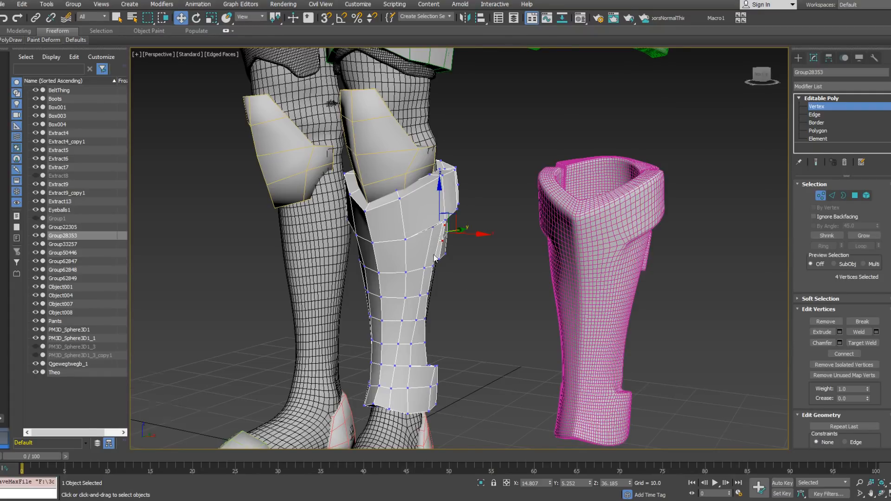
pyautogui.scroll(-5, 436, 258)
pyautogui.keyDown('alt'); pyautogui.moveTo(439, 256); pyautogui.dragTo(371, 245, button='middle'); pyautogui.keyUp('alt')
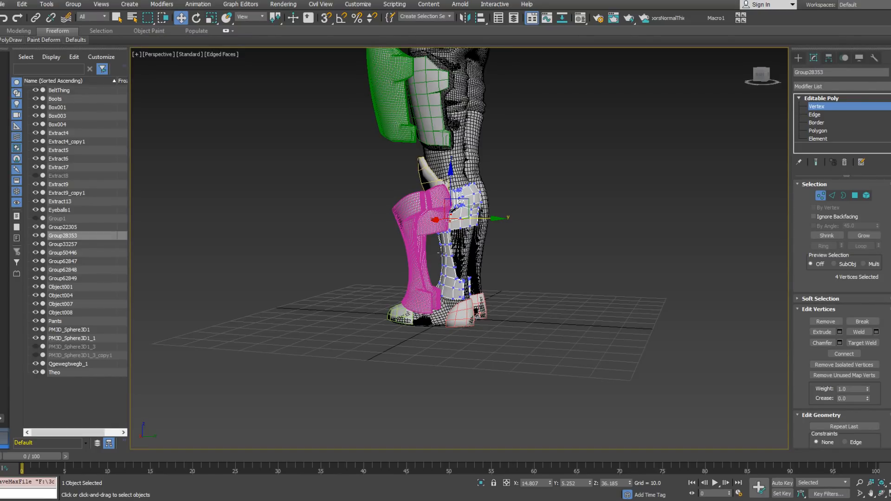
pyautogui.keyDown('alt'); pyautogui.moveTo(488, 215); pyautogui.dragTo(485, 289, button='middle'); pyautogui.keyUp('alt')
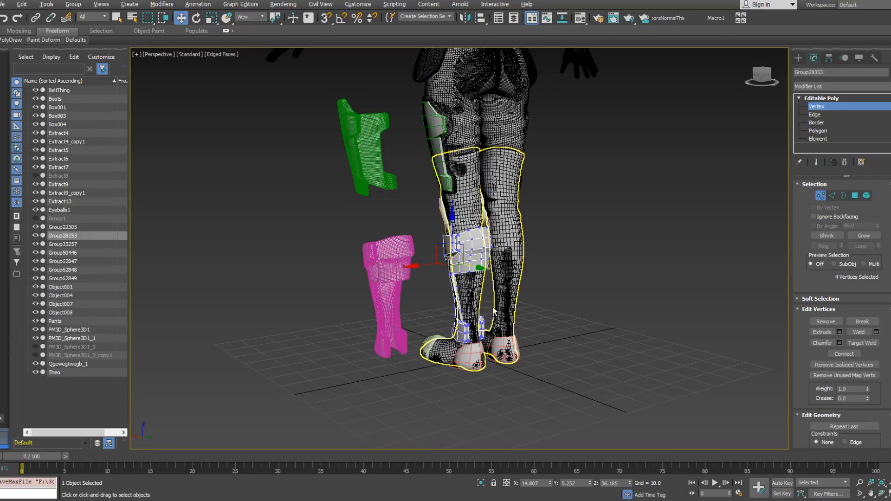
pyautogui.scroll(8, 494, 312)
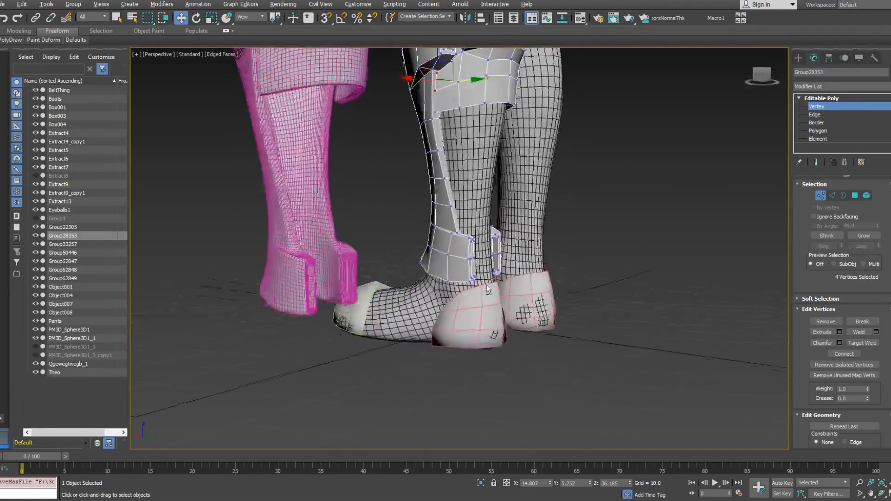
# Select the heel guard element on the foot with the shin guard and inspect it against the surrounding leg armour.
pyautogui.keyDown('alt'); pyautogui.moveTo(488, 290); pyautogui.dragTo(455, 308, button='middle'); pyautogui.keyUp('alt')
pyautogui.click(823, 197)
pyautogui.keyDown('alt'); pyautogui.moveTo(451, 278); pyautogui.dragTo(509, 260, button='middle'); pyautogui.keyUp('alt')
pyautogui.click(527, 296)
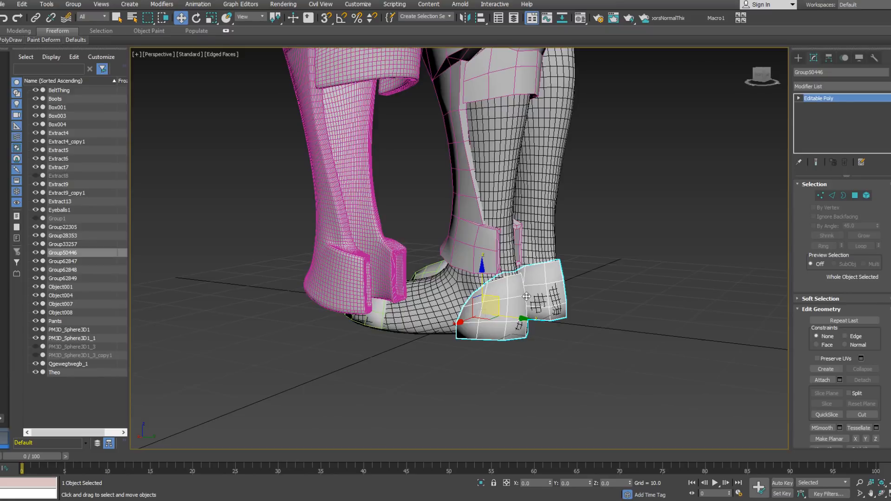
pyautogui.keyDown('alt'); pyautogui.moveTo(526, 296); pyautogui.dragTo(667, 268, button='middle'); pyautogui.keyUp('alt')
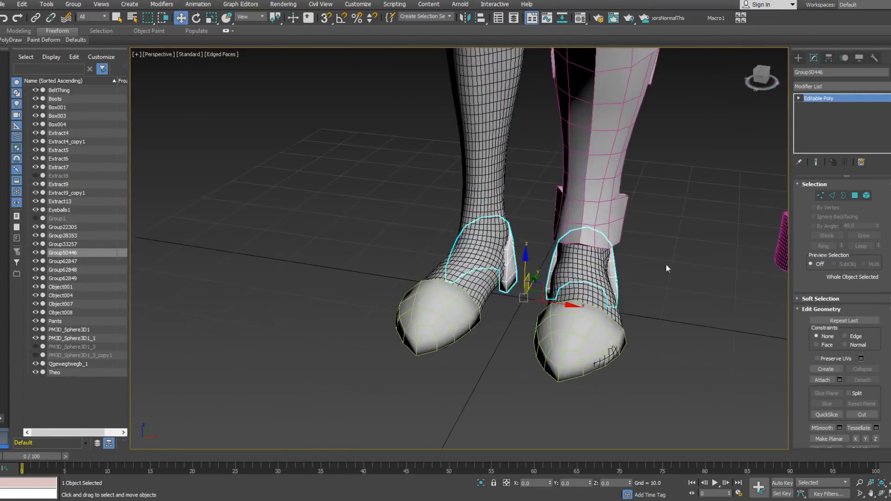
pyautogui.click(866, 195)
pyautogui.click(508, 265)
pyautogui.click(533, 272)
pyautogui.click(616, 277)
pyautogui.keyDown('alt'); pyautogui.moveTo(616, 277); pyautogui.dragTo(671, 274, button='middle'); pyautogui.keyUp('alt')
pyautogui.scroll(4, 568, 262)
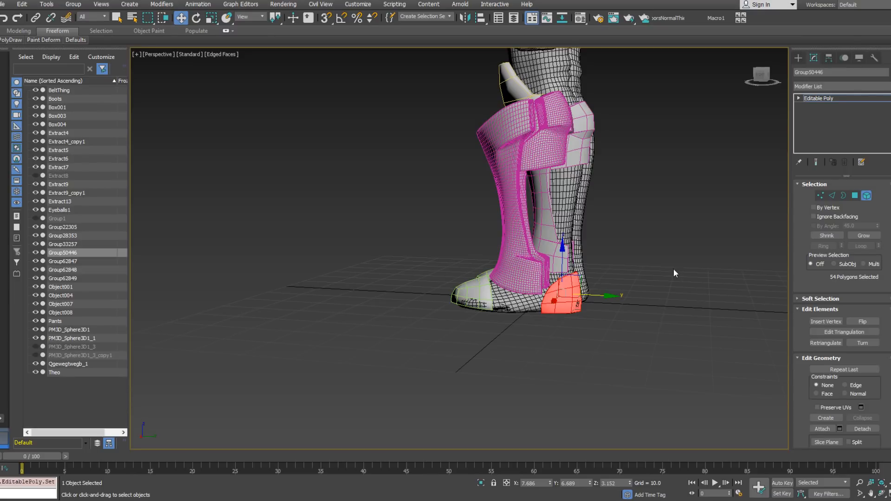
pyautogui.keyDown('alt'); pyautogui.moveTo(668, 255); pyautogui.dragTo(556, 247, button='middle'); pyautogui.keyUp('alt')
pyautogui.scroll(-3, 556, 246)
pyautogui.scroll(3, 505, 235)
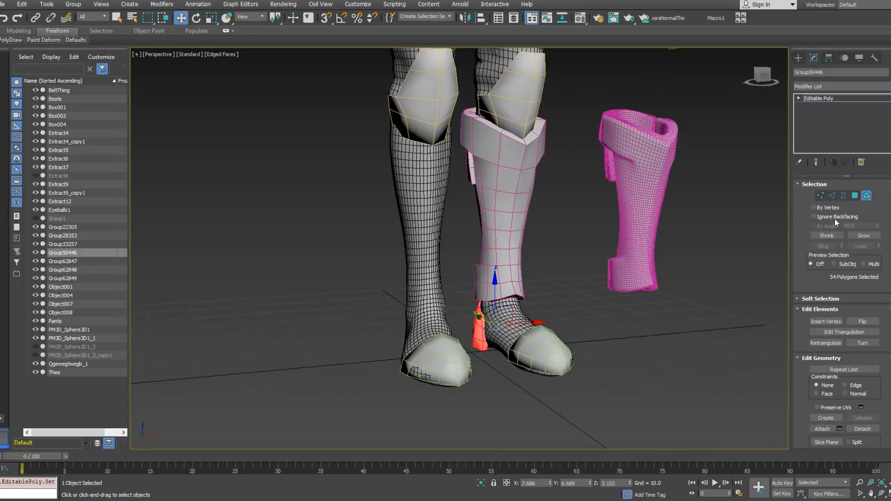
# Leave sub-object editing, select all the leg, body and armour objects together, and give them a black wireframe colour.
pyautogui.click(857, 195)
pyautogui.click(855, 195)
pyautogui.moveTo(645, 217); pyautogui.dragTo(549, 229, button='middle')
pyautogui.moveTo(557, 174); pyautogui.dragTo(553, 193, button='middle')
pyautogui.scroll(-5, 567, 294)
pyautogui.moveTo(606, 373); pyautogui.dragTo(428, 156)
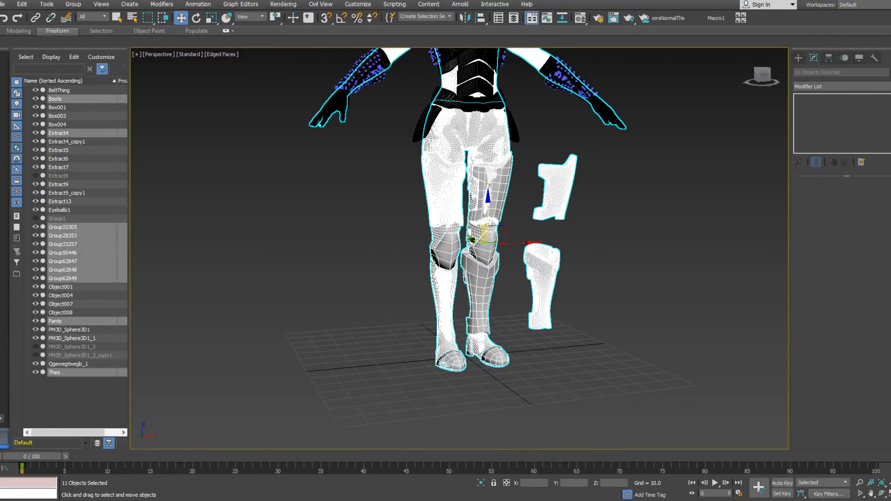
pyautogui.scroll(5, 613, 344)
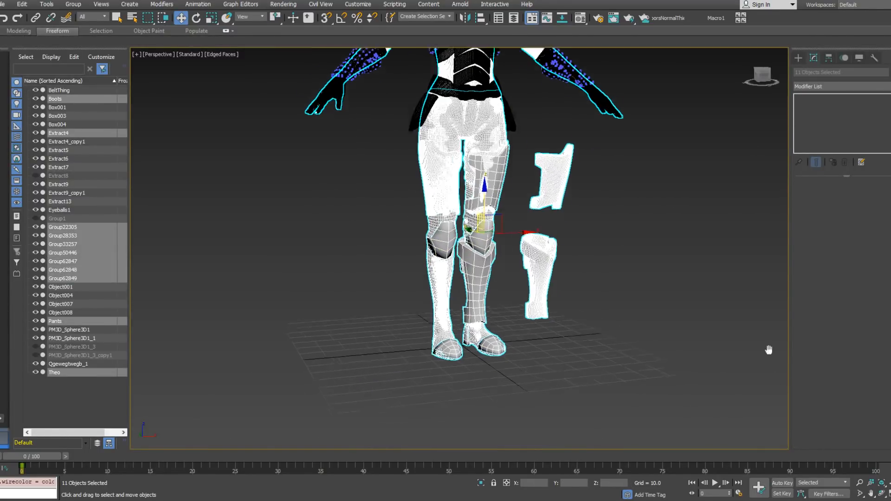
# Compare the low-poly thigh and shin guards on the leg with the high-poly versions beside them.
pyautogui.click(473, 221)
pyautogui.moveTo(469, 200); pyautogui.dragTo(527, 223, button='middle')
pyautogui.click(490, 239)
pyautogui.moveTo(516, 160); pyautogui.dragTo(600, 333, button='middle')
pyautogui.scroll(-1, 518, 260)
pyautogui.scroll(-3, 528, 336)
pyautogui.scroll(3, 514, 288)
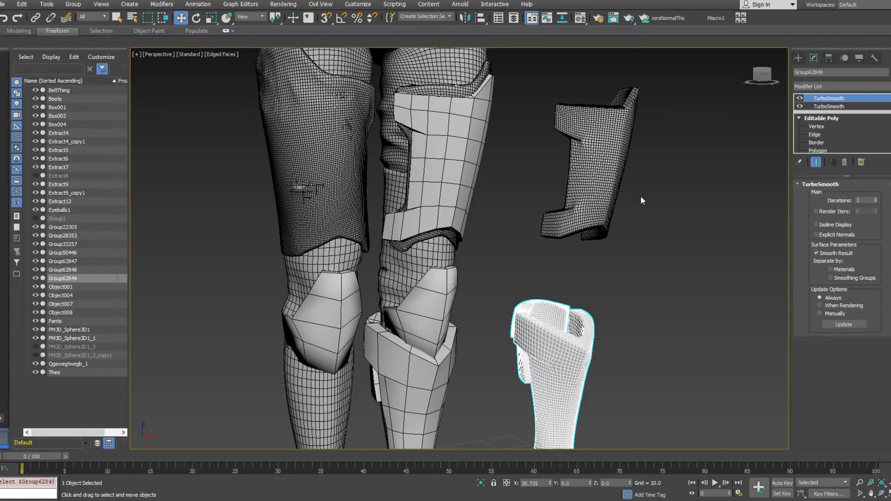
pyautogui.keyDown('alt'); pyautogui.moveTo(632, 195); pyautogui.dragTo(603, 211, button='middle'); pyautogui.keyUp('alt')
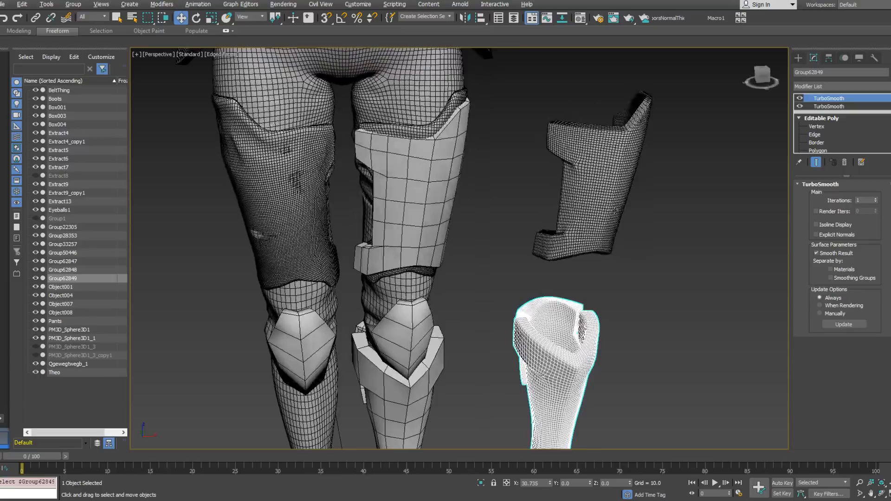
# Clone the low-poly thigh guard as an independent copy, placed along X beyond the high-poly thigh guard.
pyautogui.click(600, 163)
pyautogui.moveTo(611, 261); pyautogui.dragTo(593, 256, button='middle')
pyautogui.scroll(-5, 620, 170)
pyautogui.click(506, 175)
pyautogui.keyDown('ctrl'); pyautogui.moveTo(498, 380); pyautogui.dragTo(654, 327); pyautogui.keyUp('ctrl')
pyautogui.hotkey('ctrl', 'z')
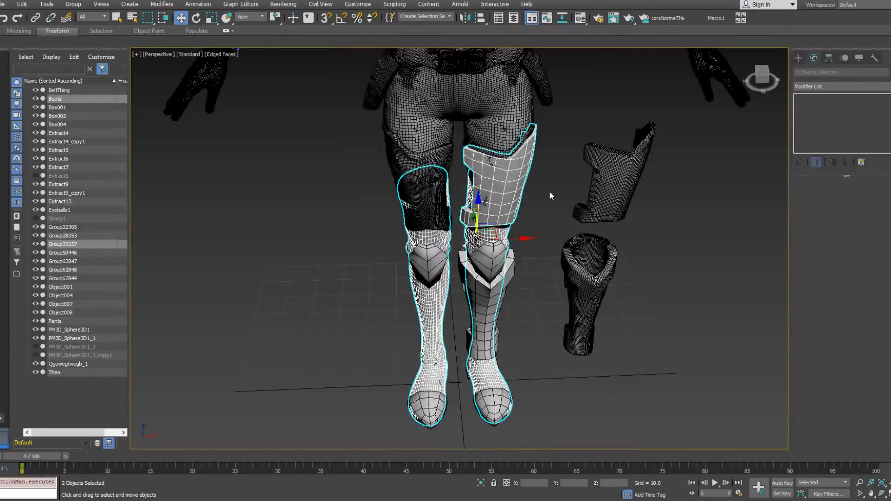
pyautogui.click(522, 195)
pyautogui.moveTo(520, 377); pyautogui.dragTo(691, 372)
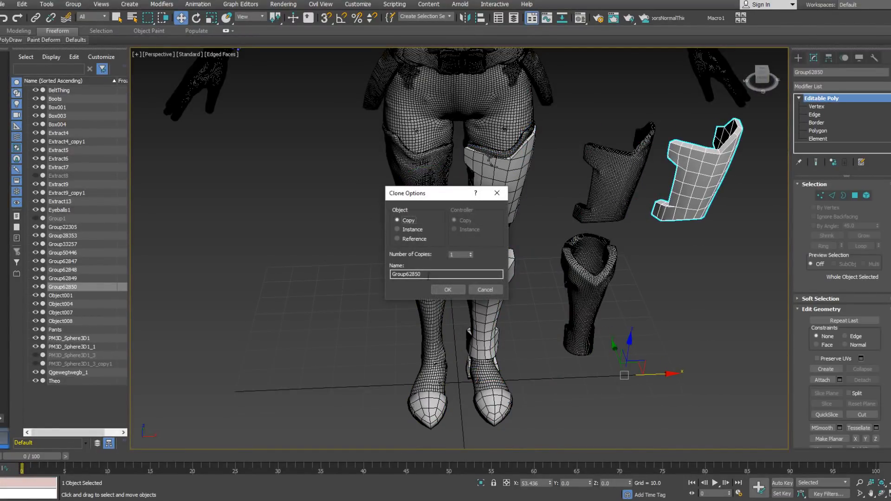
pyautogui.click(446, 292)
# Clone the copied thigh guard once more as a Reference, placed further along X beside it.
pyautogui.scroll(10, 577, 226)
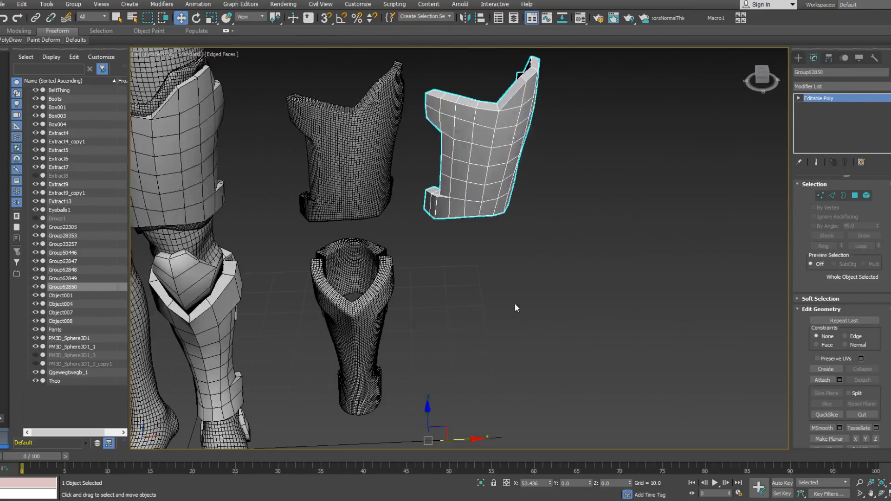
pyautogui.keyDown('alt'); pyautogui.moveTo(477, 327); pyautogui.dragTo(534, 273, button='middle'); pyautogui.keyUp('alt')
pyautogui.scroll(4, 408, 209)
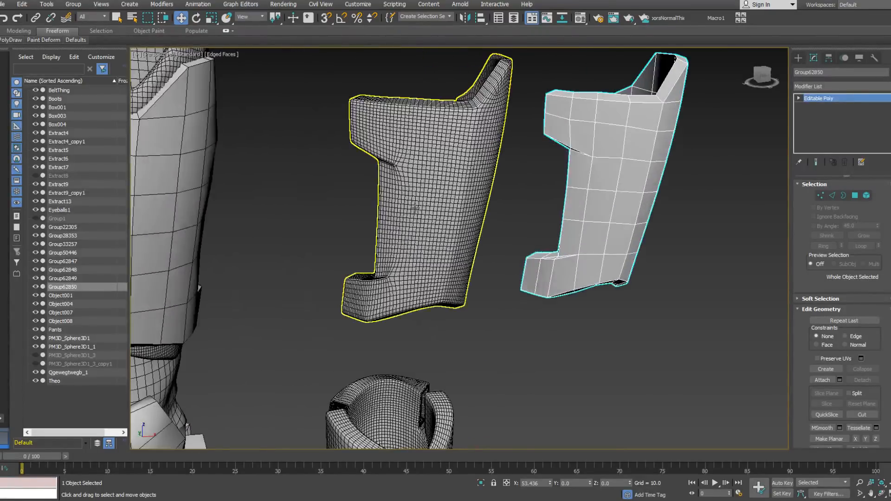
pyautogui.moveTo(405, 211); pyautogui.dragTo(544, 258, button='middle')
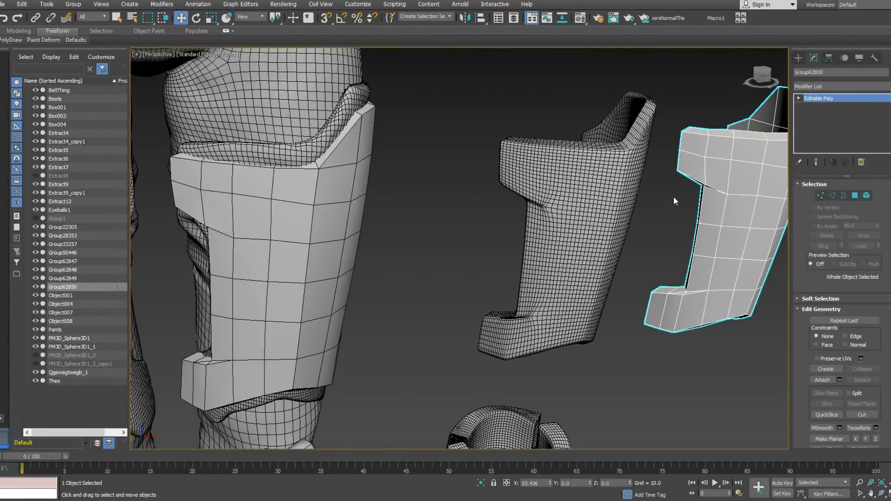
pyautogui.scroll(-8, 361, 228)
pyautogui.moveTo(384, 301); pyautogui.dragTo(387, 221, button='middle')
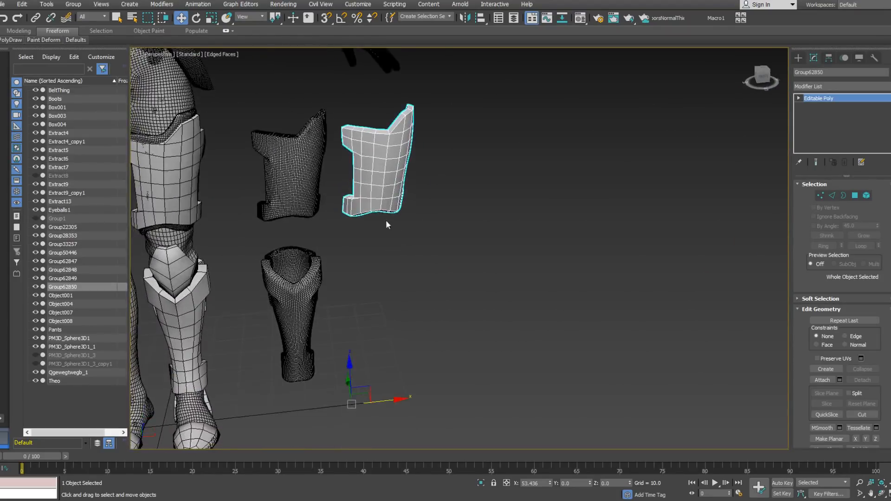
pyautogui.keyDown('shift'); pyautogui.moveTo(403, 400); pyautogui.dragTo(480, 392); pyautogui.keyUp('shift')
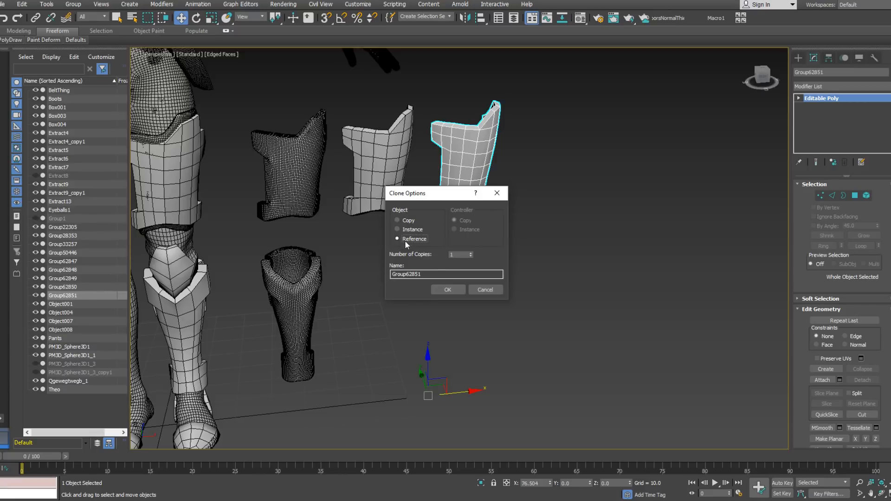
pyautogui.click(449, 289)
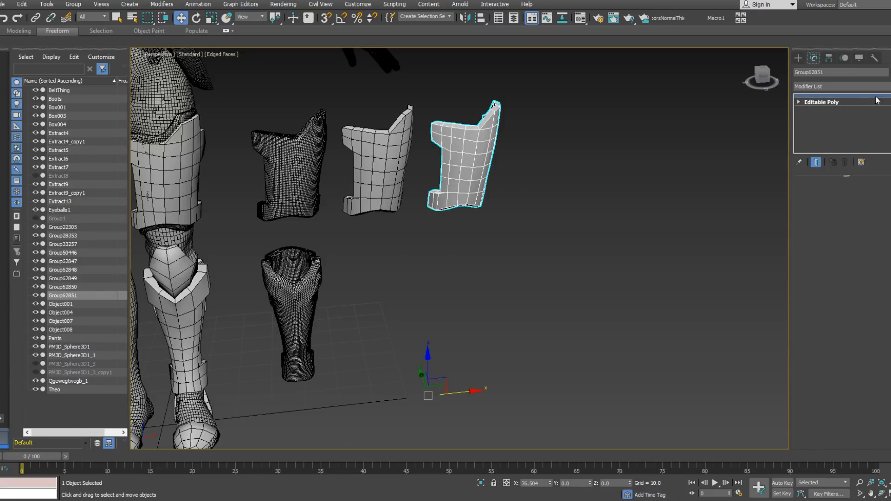
# Add a TurboSmooth modifier to the reference thigh guard and compare its smoothed shape with the other versions.
pyautogui.click(864, 87)
pyautogui.scroll(-10, 863, 279)
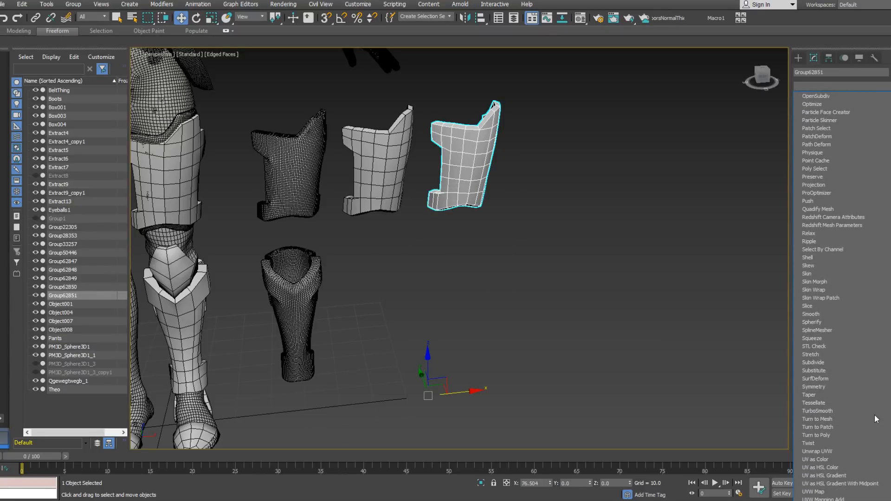
pyautogui.click(835, 411)
pyautogui.keyDown('alt'); pyautogui.moveTo(552, 172); pyautogui.dragTo(451, 169, button='middle'); pyautogui.keyUp('alt')
pyautogui.scroll(4, 501, 161)
pyautogui.scroll(2, 488, 197)
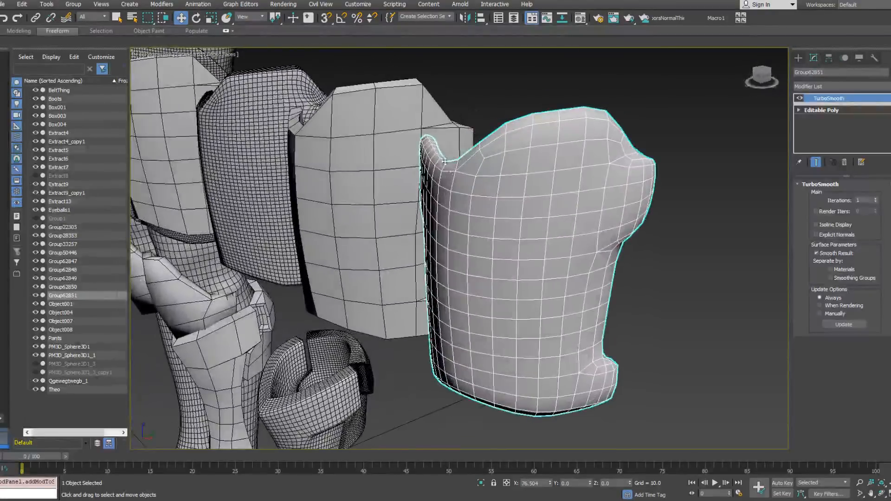
pyautogui.keyDown('alt'); pyautogui.moveTo(633, 221); pyautogui.dragTo(652, 195, button='middle'); pyautogui.keyUp('alt')
pyautogui.moveTo(344, 211); pyautogui.dragTo(458, 221, button='middle')
pyautogui.scroll(-3, 445, 226)
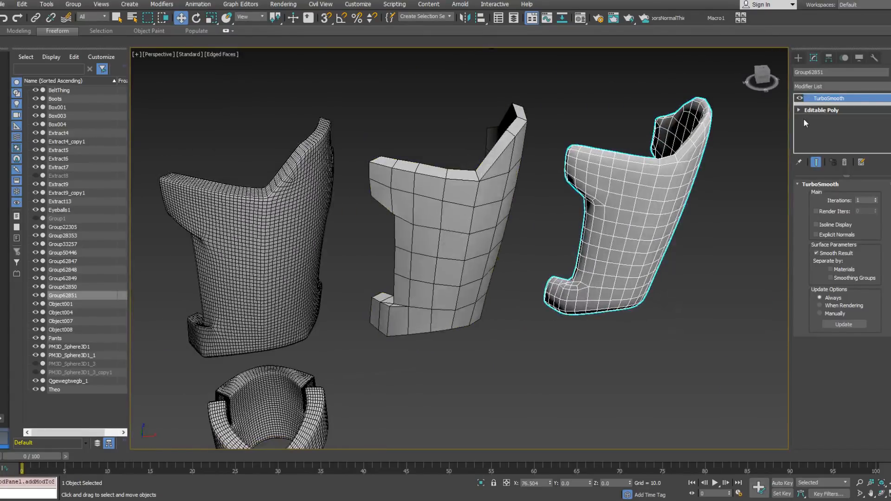
# Connect the edge ring across the rim thickness of the unsmoothed thigh guard copy with 2 segments and a pinch of 55.
pyautogui.click(428, 169)
pyautogui.click(832, 196)
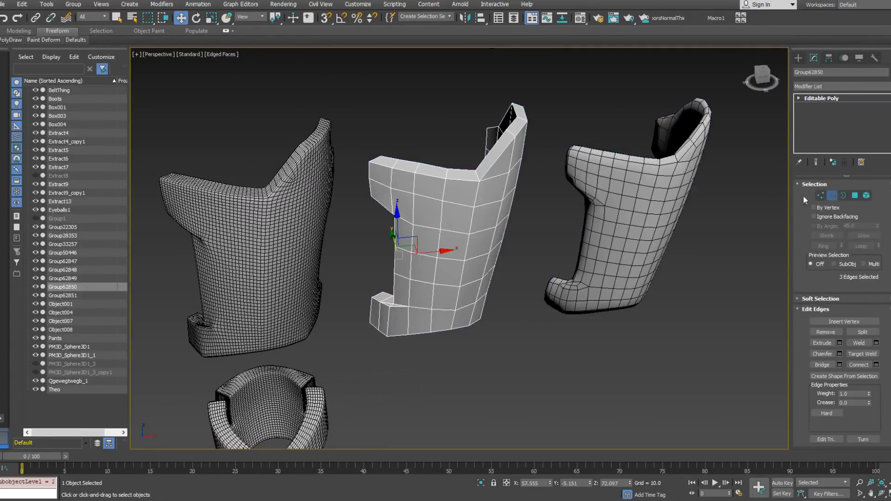
pyautogui.click(478, 179)
pyautogui.click(476, 175)
pyautogui.click(825, 247)
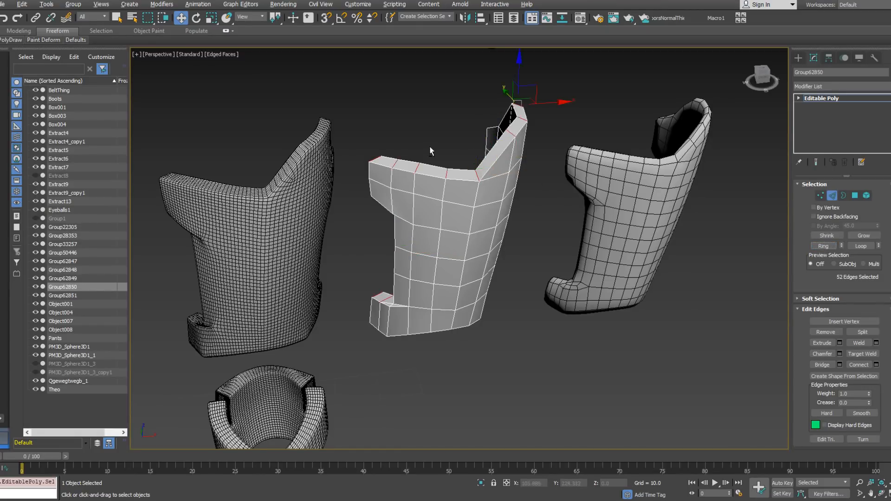
pyautogui.keyDown('alt'); pyautogui.moveTo(431, 148); pyautogui.dragTo(421, 174, button='middle'); pyautogui.keyUp('alt')
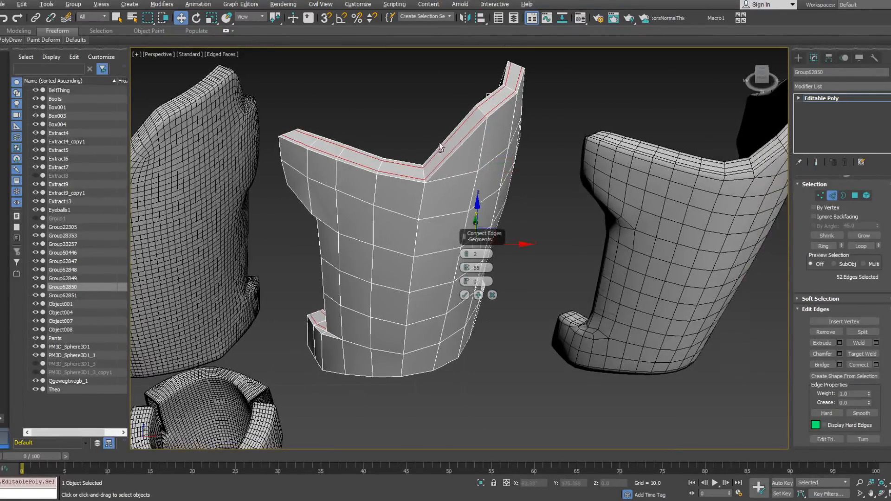
pyautogui.keyDown('alt'); pyautogui.moveTo(440, 147); pyautogui.dragTo(478, 126, button='middle'); pyautogui.keyUp('alt')
pyautogui.scroll(3, 478, 126)
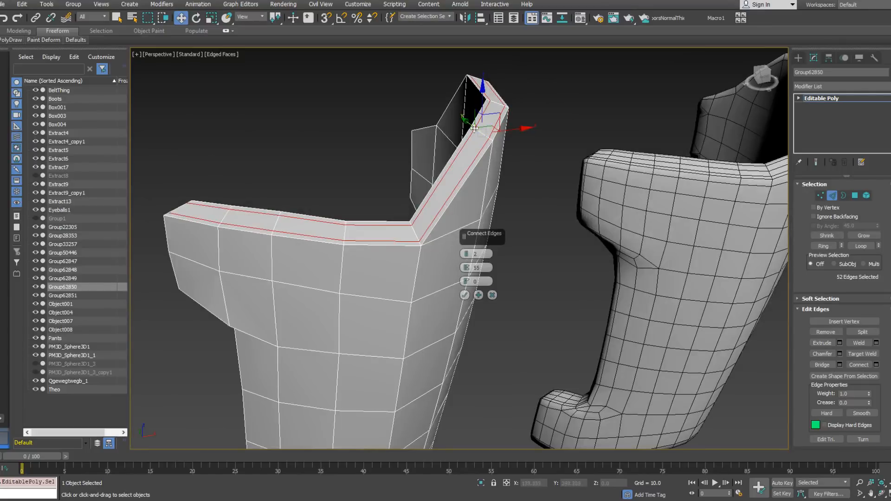
pyautogui.scroll(-2, 492, 128)
pyautogui.keyDown('alt'); pyautogui.moveTo(621, 230); pyautogui.dragTo(597, 254, button='middle'); pyautogui.keyUp('alt')
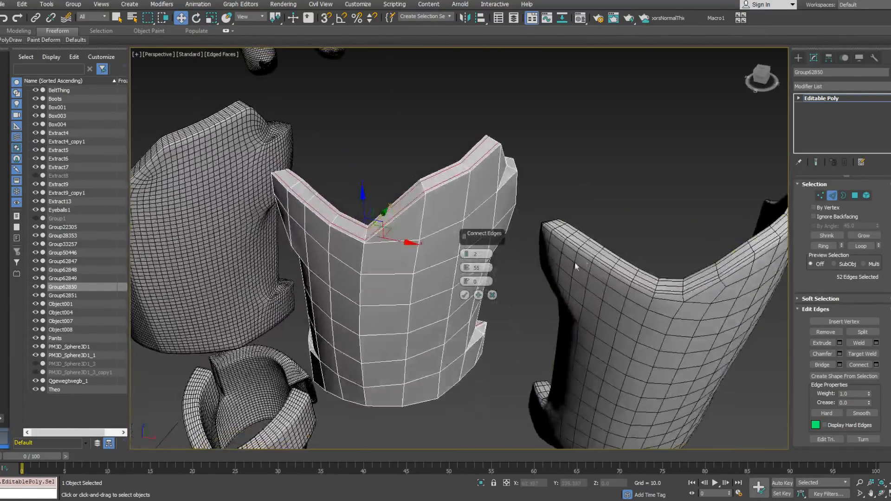
pyautogui.click(497, 293)
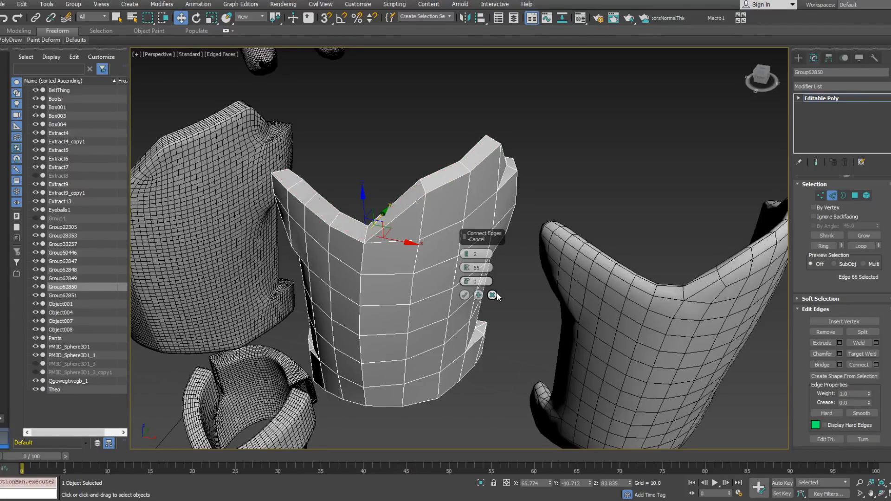
pyautogui.hotkey('ctrl', 'z')
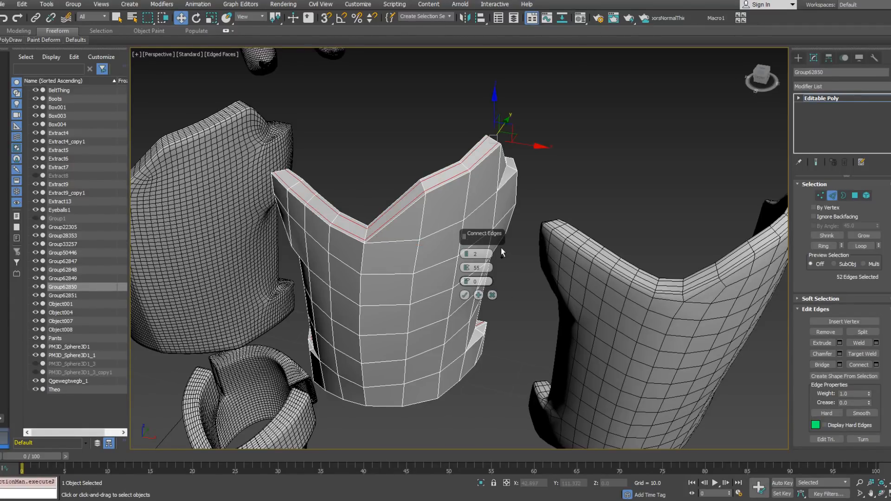
pyautogui.click(467, 296)
# Chamfer the vertical crease edge loops along the front of the thigh guard copy by 0.161 with 1 segment.
pyautogui.keyDown('alt'); pyautogui.moveTo(462, 293); pyautogui.dragTo(417, 240, button='middle'); pyautogui.keyUp('alt')
pyautogui.doubleClick(405, 208)
pyautogui.keyDown('alt'); pyautogui.moveTo(404, 208); pyautogui.dragTo(599, 216, button='middle'); pyautogui.keyUp('alt')
pyautogui.keyDown('alt'); pyautogui.moveTo(508, 263); pyautogui.dragTo(335, 175, button='middle'); pyautogui.keyUp('alt')
pyautogui.keyDown('alt'); pyautogui.moveTo(267, 300); pyautogui.dragTo(581, 213, button='middle'); pyautogui.keyUp('alt')
pyautogui.keyDown('ctrl'); pyautogui.doubleClick(567, 181); pyautogui.keyUp('ctrl')
pyautogui.keyDown('alt'); pyautogui.moveTo(566, 180); pyautogui.dragTo(546, 204, button='middle'); pyautogui.keyUp('alt')
pyautogui.rightClick(545, 200)
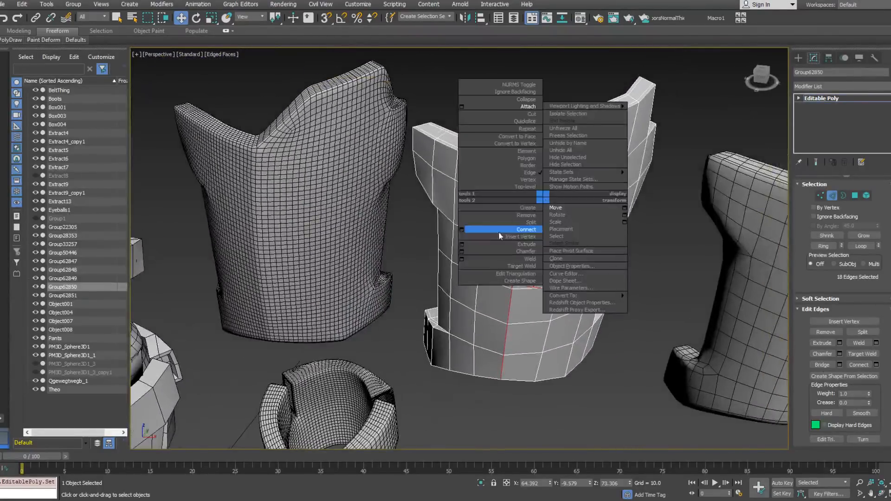
pyautogui.click(462, 252)
pyautogui.moveTo(466, 270); pyautogui.dragTo(467, 291)
pyautogui.moveTo(744, 249); pyautogui.dragTo(681, 181, button='middle')
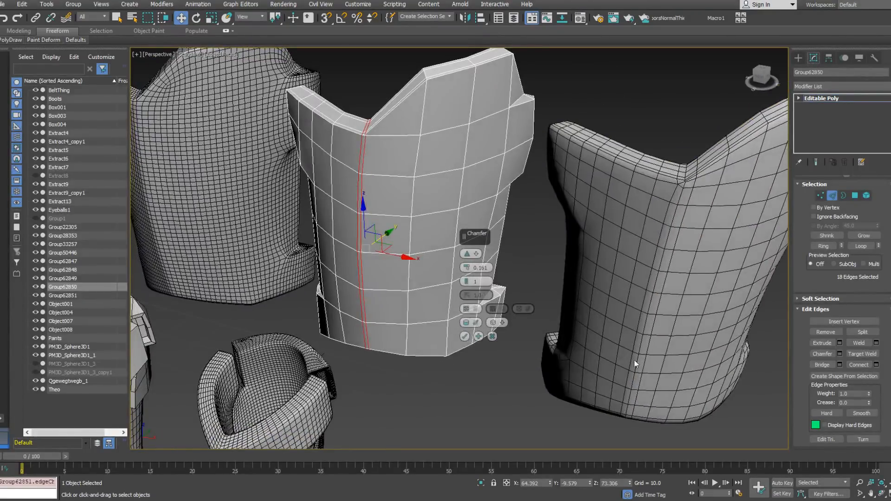
pyautogui.keyDown('alt'); pyautogui.moveTo(622, 395); pyautogui.dragTo(534, 367, button='middle'); pyautogui.keyUp('alt')
pyautogui.click(465, 336)
# Connect the vertical edge ring around the thigh guard's lower band with 2 segments and a pinch of 71.
pyautogui.moveTo(461, 336); pyautogui.dragTo(381, 323, button='middle')
pyautogui.click(380, 308)
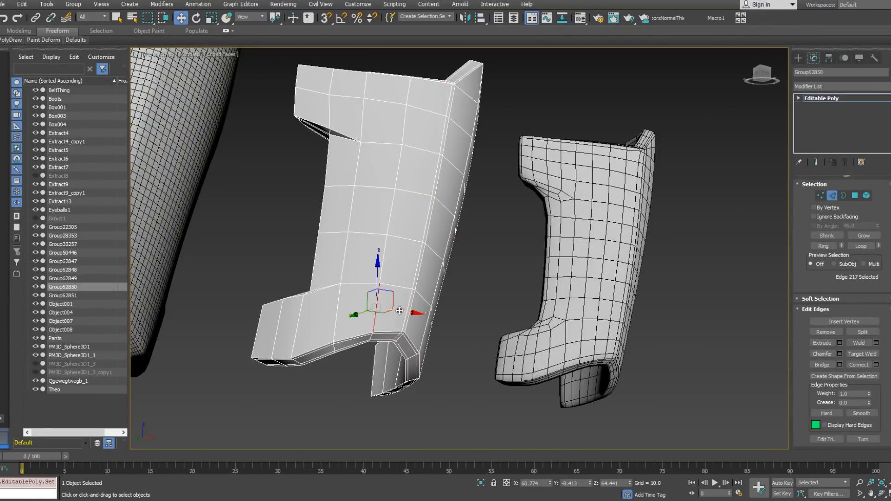
pyautogui.click(824, 246)
pyautogui.scroll(5, 349, 311)
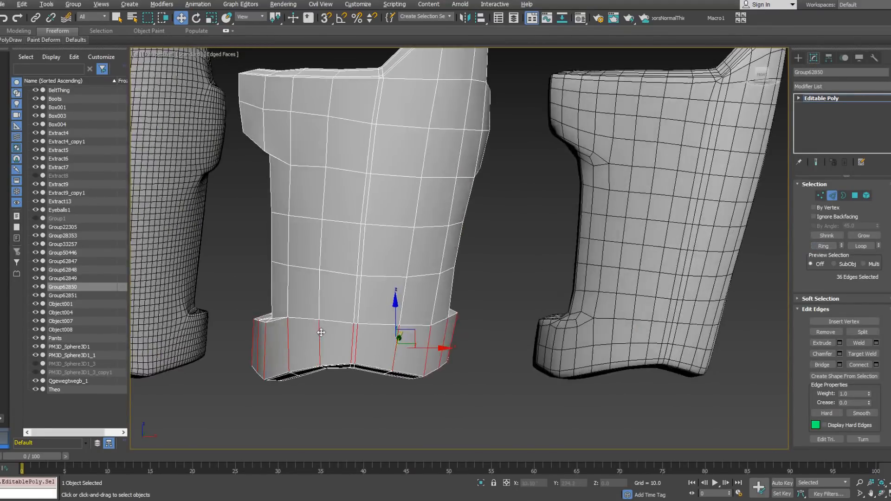
pyautogui.rightClick(320, 332)
pyautogui.click(302, 362)
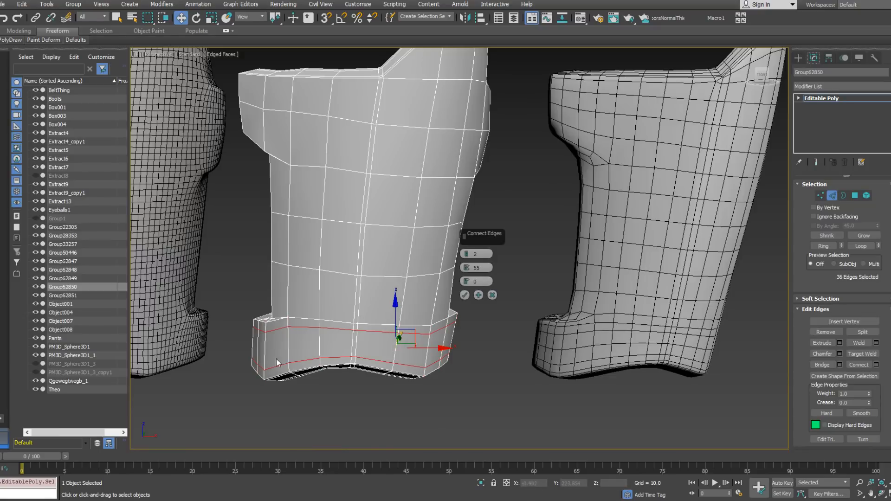
pyautogui.moveTo(468, 268); pyautogui.dragTo(471, 236)
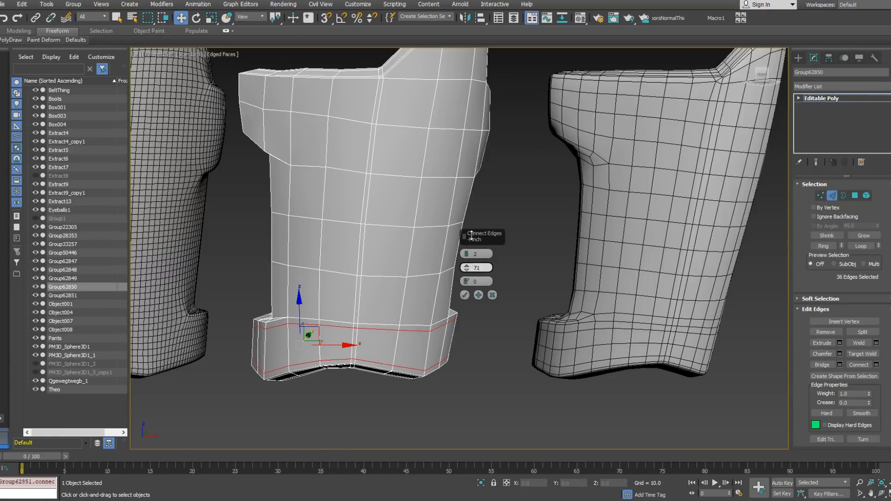
pyautogui.click(465, 295)
# Hide the edged faces and inspect the shading of the smoothed reference's lower band up close.
pyautogui.keyDown('alt'); pyautogui.moveTo(465, 297); pyautogui.dragTo(465, 240, button='middle'); pyautogui.keyUp('alt')
pyautogui.press('F4')
pyautogui.scroll(3, 488, 293)
pyautogui.scroll(3, 457, 344)
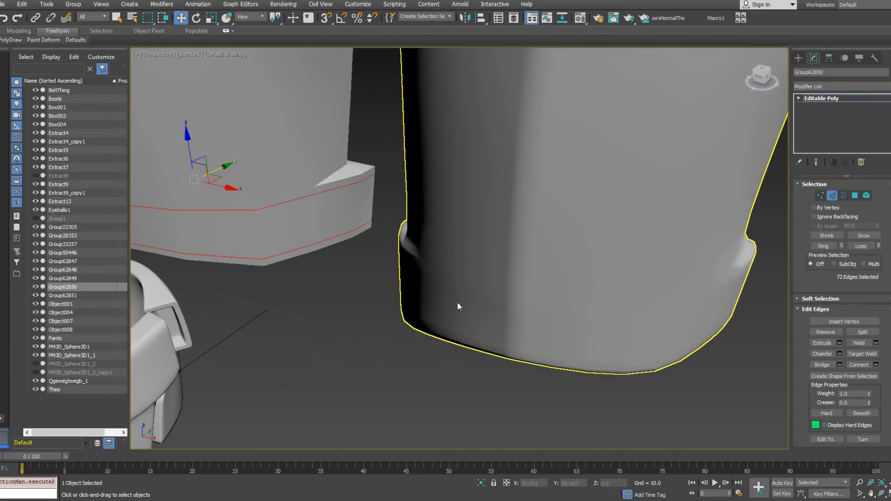
pyautogui.scroll(-2, 468, 282)
pyautogui.moveTo(322, 202)
pyautogui.keyDown('alt'); pyautogui.mouseDown(button='middle')
pyautogui.moveTo(342, 186)
pyautogui.moveTo(380, 234)
pyautogui.mouseUp(button='middle'); pyautogui.keyUp('alt')
# Connect the vertical edge ring just above the thigh guard copy's lower band with 2 segments and a pinch of 71.
pyautogui.click(342, 186)
pyautogui.press('F4')
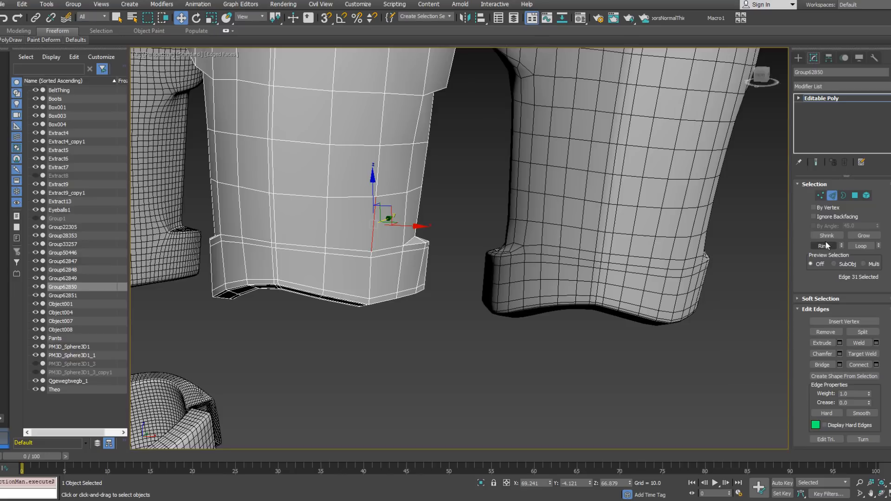
pyautogui.click(823, 246)
pyautogui.rightClick(475, 207)
pyautogui.click(394, 240)
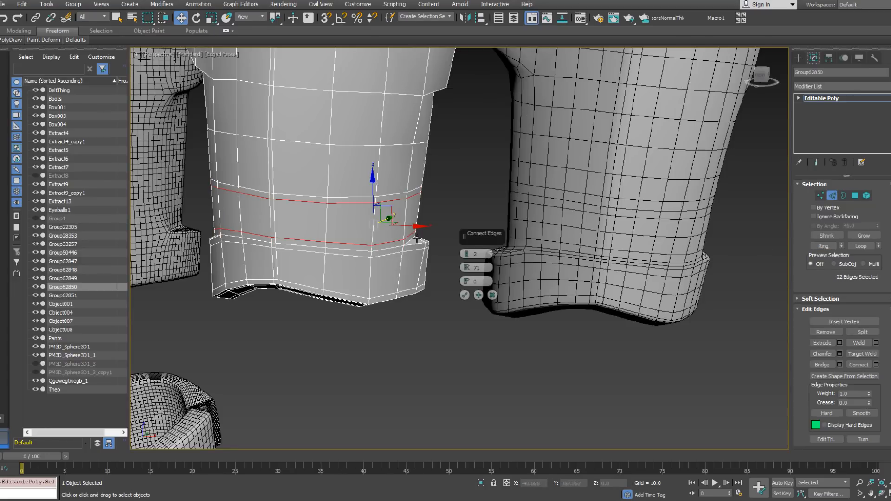
pyautogui.click(465, 296)
# Examine the smoothed reference's shading above the lower band and along its front crease with edged faces hidden.
pyautogui.moveTo(520, 280)
pyautogui.keyDown('alt'); pyautogui.mouseDown(button='middle')
pyautogui.moveTo(555, 275)
pyautogui.moveTo(467, 219)
pyautogui.moveTo(510, 232)
pyautogui.mouseUp(button='middle'); pyautogui.keyUp('alt')
pyautogui.scroll(4, 467, 219)
pyautogui.moveTo(429, 190); pyautogui.dragTo(455, 263, button='middle')
pyautogui.press('F4')
pyautogui.keyDown('alt'); pyautogui.moveTo(430, 231); pyautogui.dragTo(323, 273, button='middle'); pyautogui.keyUp('alt')
pyautogui.moveTo(323, 273)
pyautogui.mouseDown(button='middle')
pyautogui.moveTo(326, 260)
pyautogui.moveTo(338, 266)
pyautogui.mouseUp(button='middle')
pyautogui.scroll(-3, 328, 261)
pyautogui.scroll(3, 337, 271)
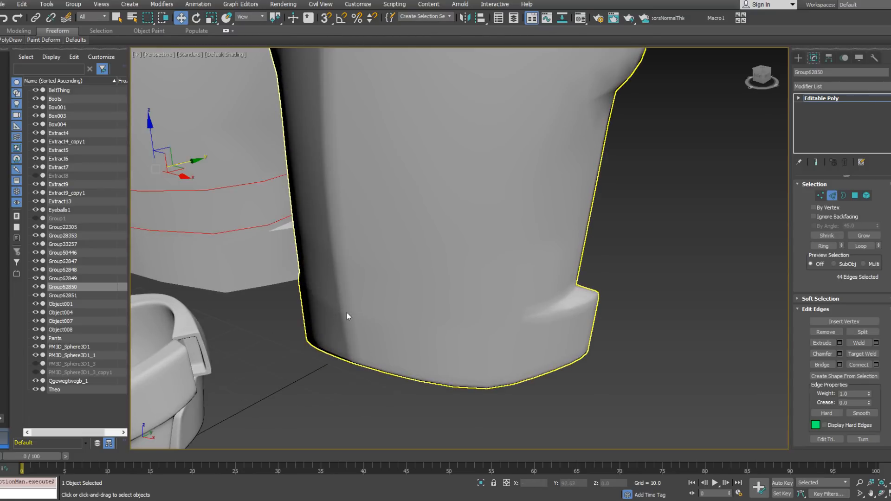
pyautogui.moveTo(348, 317); pyautogui.dragTo(384, 326, button='middle')
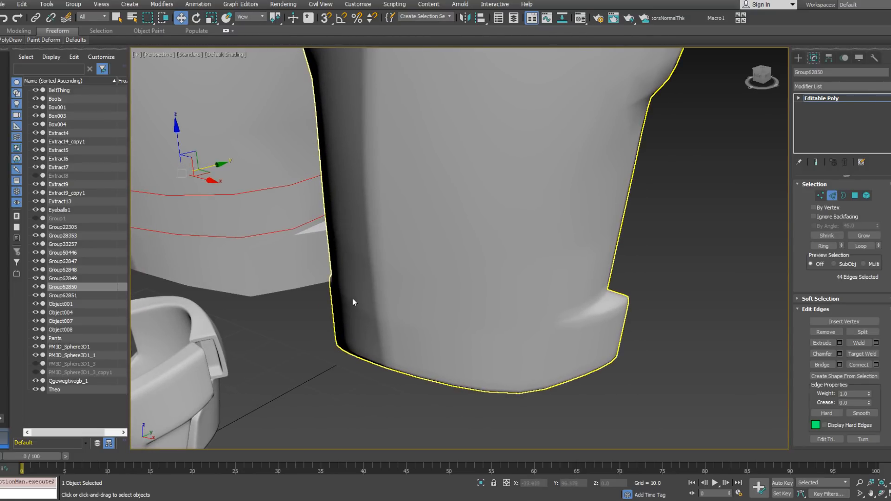
pyautogui.moveTo(375, 313); pyautogui.dragTo(408, 325, button='middle')
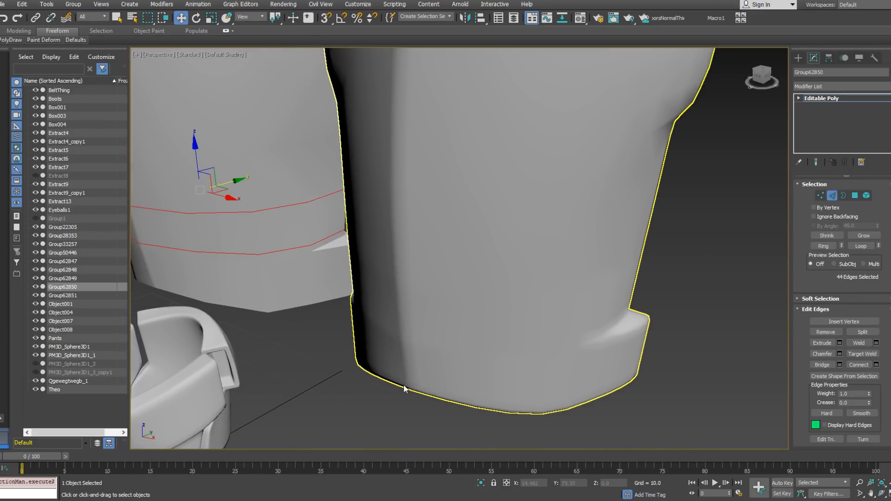
pyautogui.scroll(-2, 408, 374)
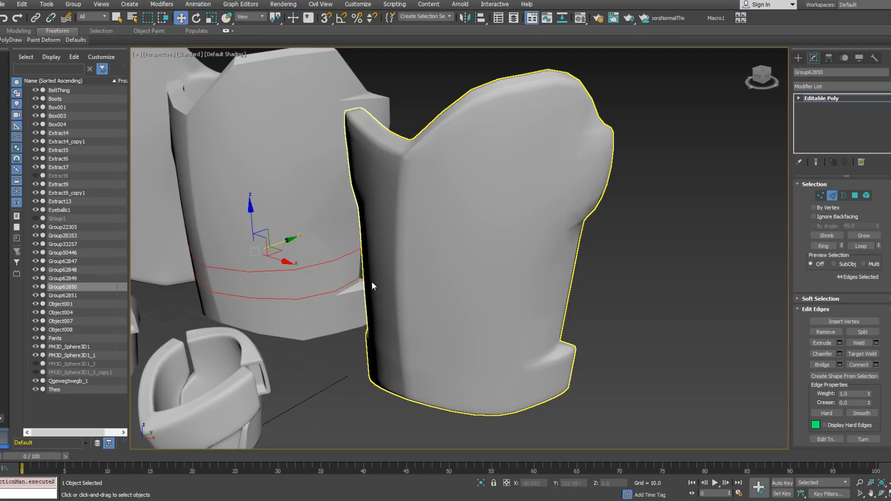
pyautogui.scroll(-4, 377, 258)
pyautogui.keyDown('alt'); pyautogui.moveTo(374, 284); pyautogui.dragTo(424, 298, button='middle'); pyautogui.keyUp('alt')
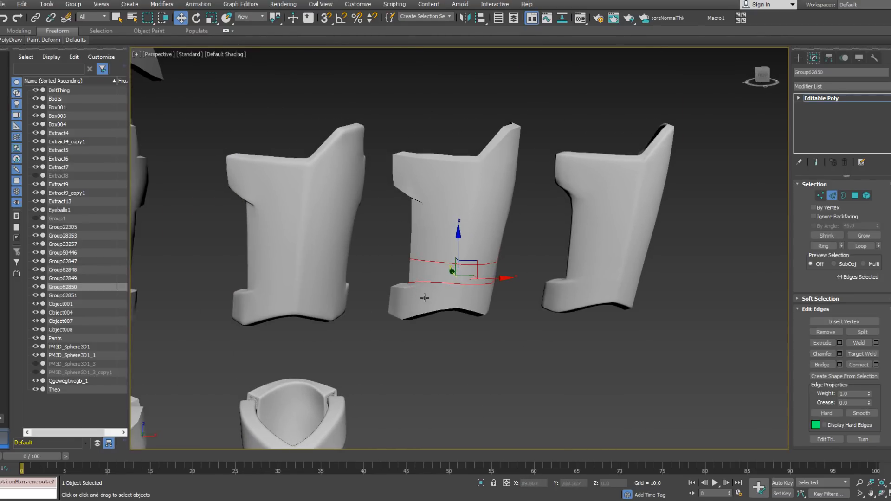
# Show the edged faces and remove the upper added supporting edge loop from the thigh guard copy.
pyautogui.press('F4')
pyautogui.keyDown('alt'); pyautogui.moveTo(459, 278); pyautogui.dragTo(475, 280, button='middle'); pyautogui.keyUp('alt')
pyautogui.scroll(6, 464, 231)
pyautogui.doubleClick(464, 231)
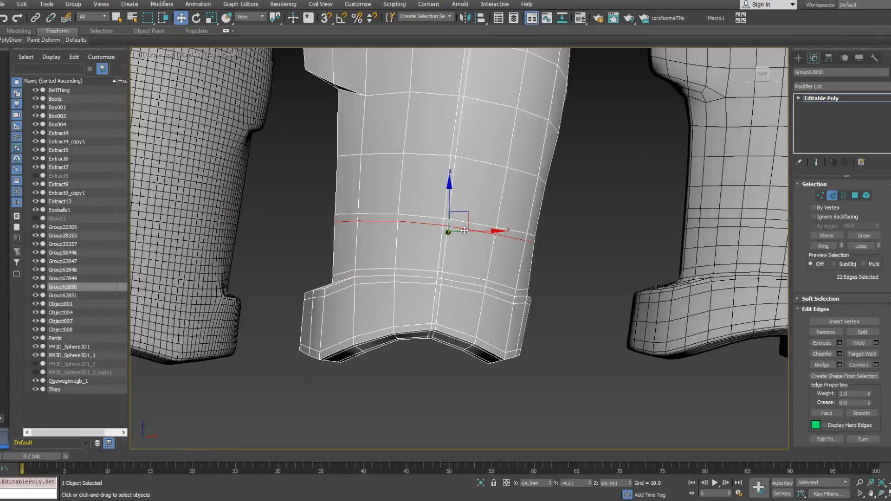
pyautogui.hotkey('ctrl', 'BackSpace')
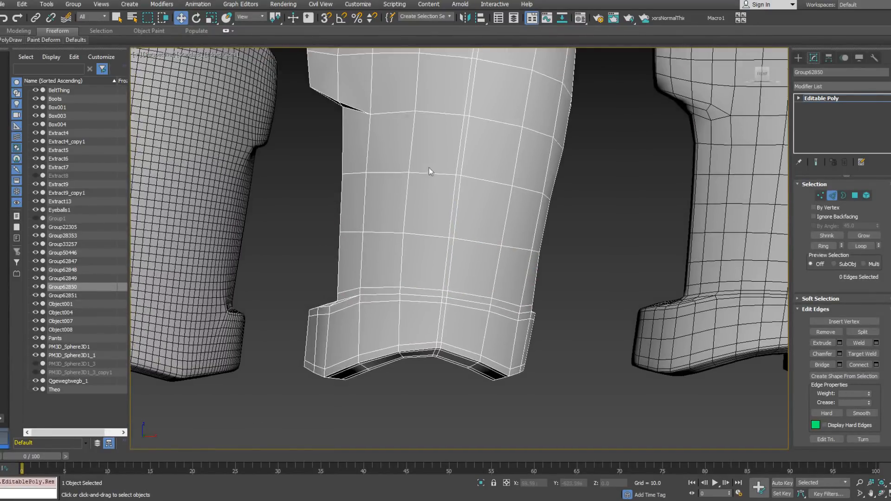
# Delete the edited thigh guard copy together with its smoothed reference beside it.
pyautogui.scroll(-8, 432, 173)
pyautogui.moveTo(448, 199)
pyautogui.keyDown('alt'); pyautogui.mouseDown(button='middle')
pyautogui.moveTo(411, 197)
pyautogui.moveTo(450, 205)
pyautogui.mouseUp(button='middle'); pyautogui.keyUp('alt')
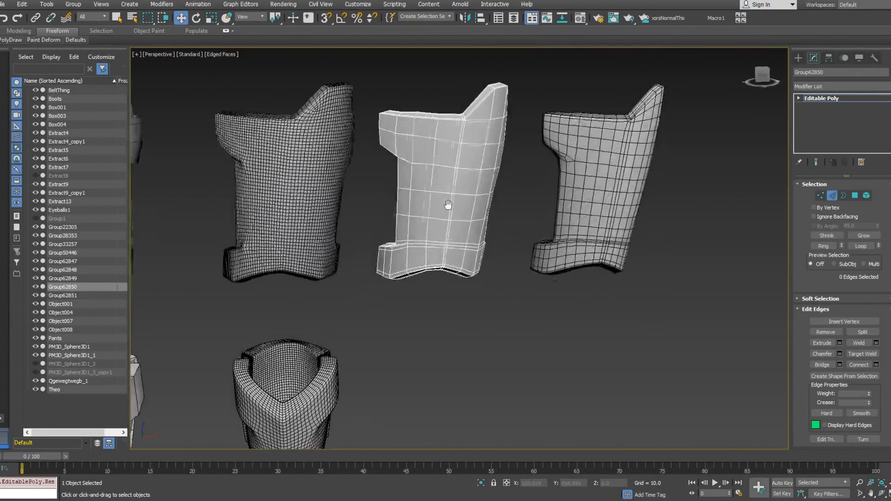
pyautogui.scroll(5, 465, 218)
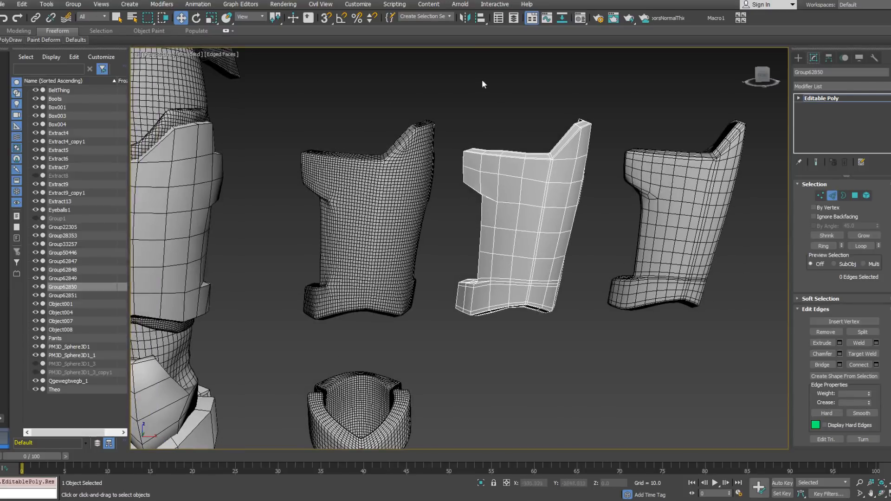
pyautogui.click(832, 196)
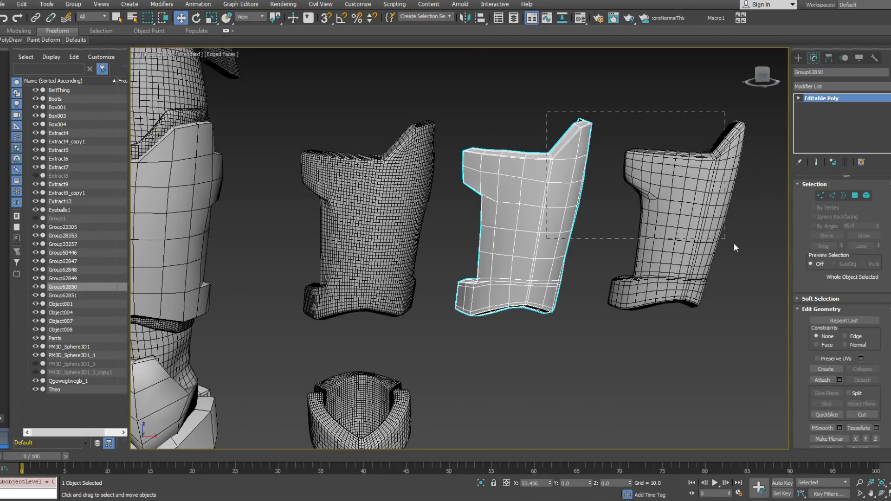
pyautogui.moveTo(690, 223); pyautogui.dragTo(735, 238)
pyautogui.press('Delete')
pyautogui.moveTo(566, 273); pyautogui.dragTo(515, 274, button='middle')
pyautogui.scroll(-5, 610, 221)
pyautogui.scroll(4, 493, 255)
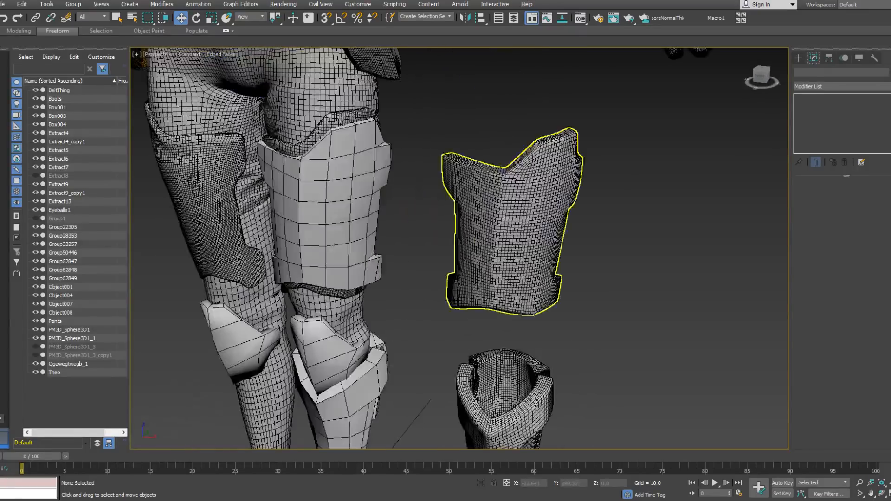
# Turn off both TurboSmooth modifiers on the remaining thigh guard that stands beside the character.
pyautogui.click(506, 226)
pyautogui.keyDown('alt'); pyautogui.moveTo(521, 195); pyautogui.dragTo(350, 229, button='middle'); pyautogui.keyUp('alt')
pyautogui.scroll(2, 493, 184)
pyautogui.moveTo(403, 280); pyautogui.dragTo(465, 238, button='middle')
pyautogui.scroll(-4, 466, 238)
pyautogui.click(394, 220)
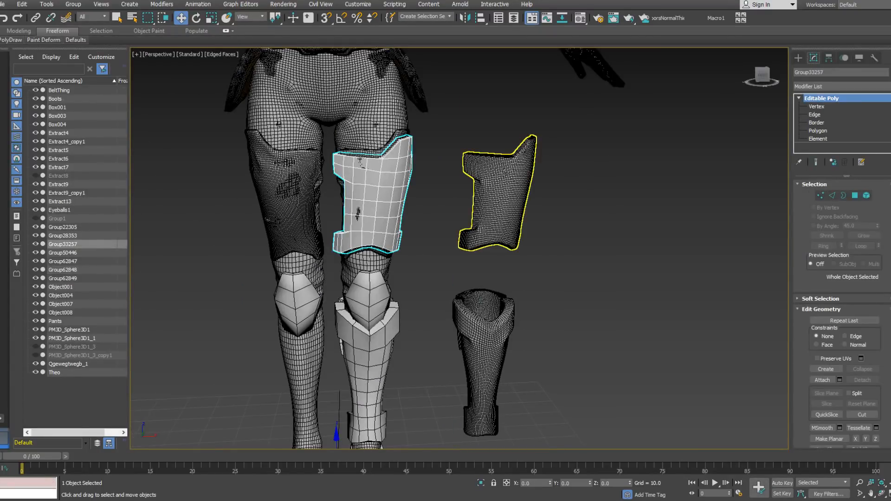
pyautogui.click(521, 176)
pyautogui.click(800, 98)
pyautogui.click(826, 106)
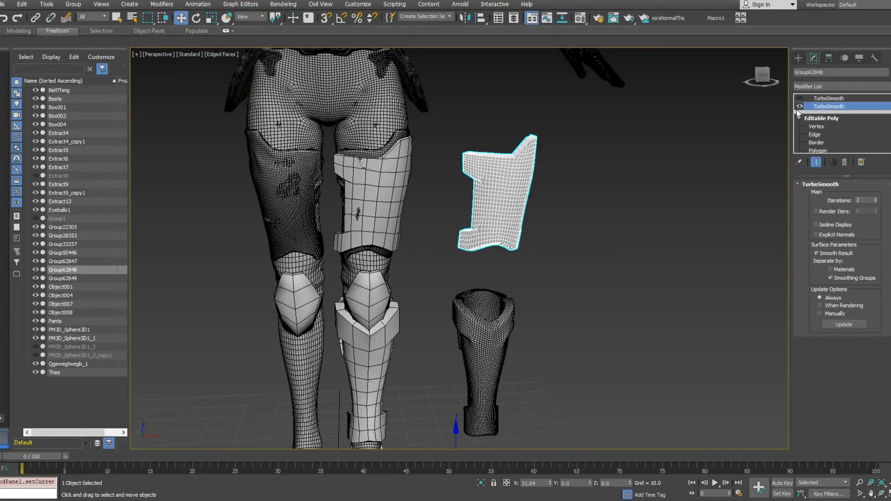
pyautogui.click(800, 107)
pyautogui.scroll(2, 486, 151)
pyautogui.keyDown('alt'); pyautogui.moveTo(486, 151); pyautogui.dragTo(418, 209, button='middle'); pyautogui.keyUp('alt')
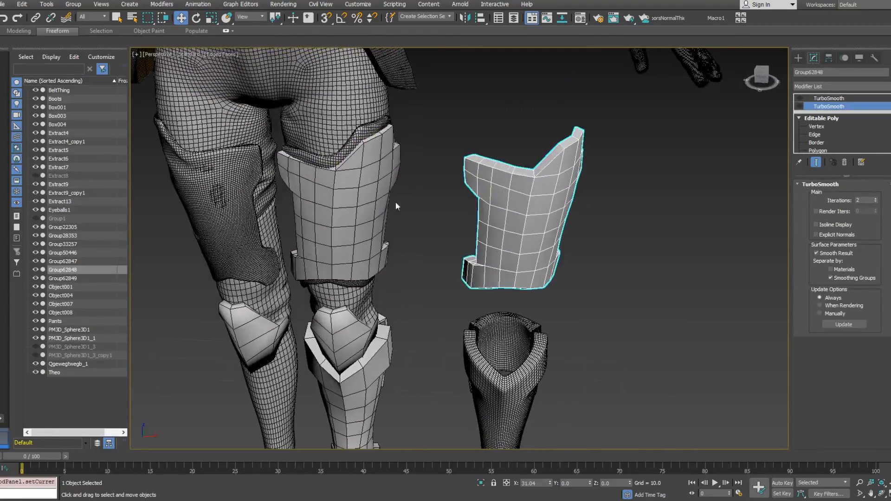
# Test the link between the two thigh guards by moving one vertex of the separate guard, and undo the move.
pyautogui.click(828, 98)
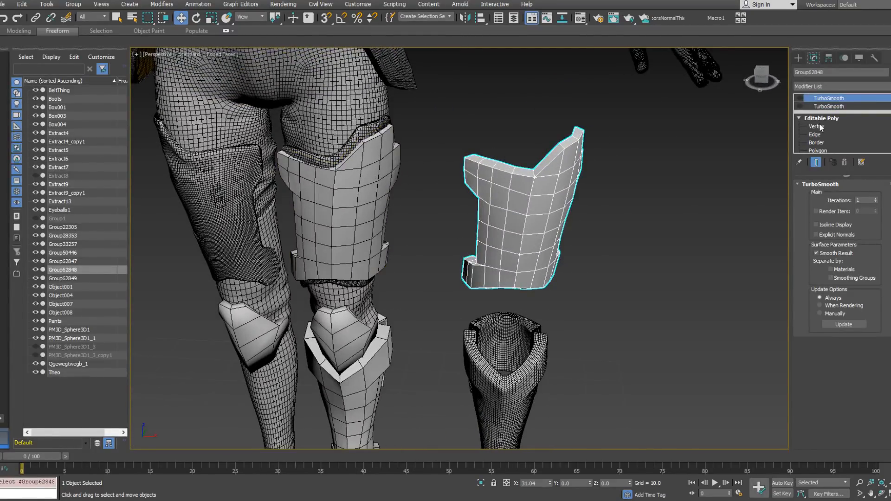
pyautogui.click(819, 126)
pyautogui.click(553, 194)
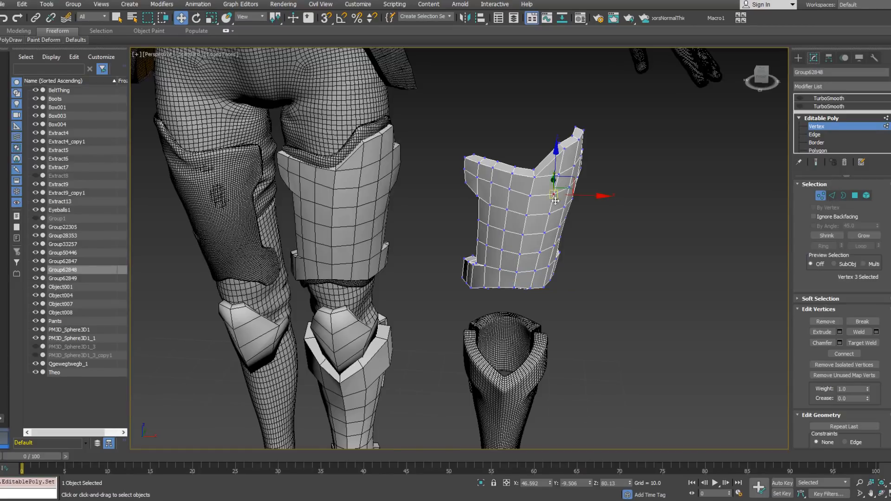
pyautogui.keyDown('alt'); pyautogui.moveTo(562, 202); pyautogui.dragTo(566, 214, button='middle'); pyautogui.keyUp('alt')
pyautogui.moveTo(569, 185); pyautogui.dragTo(608, 173)
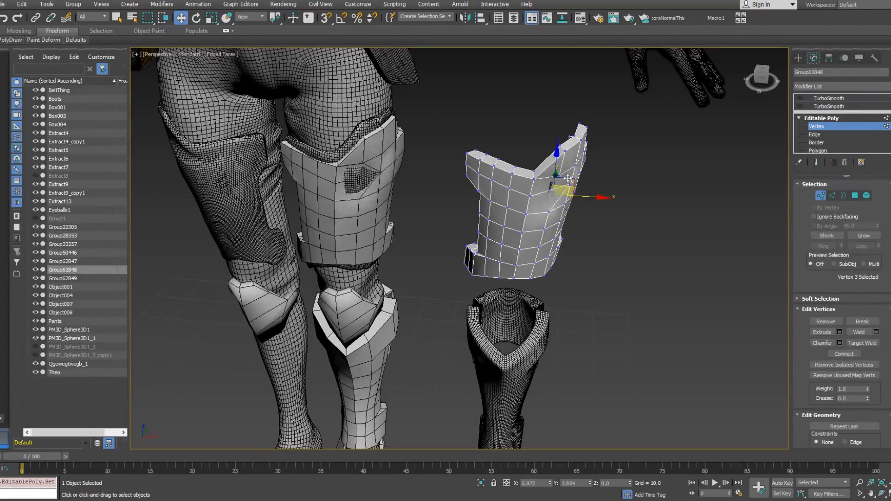
pyautogui.hotkey('ctrl', 'z')
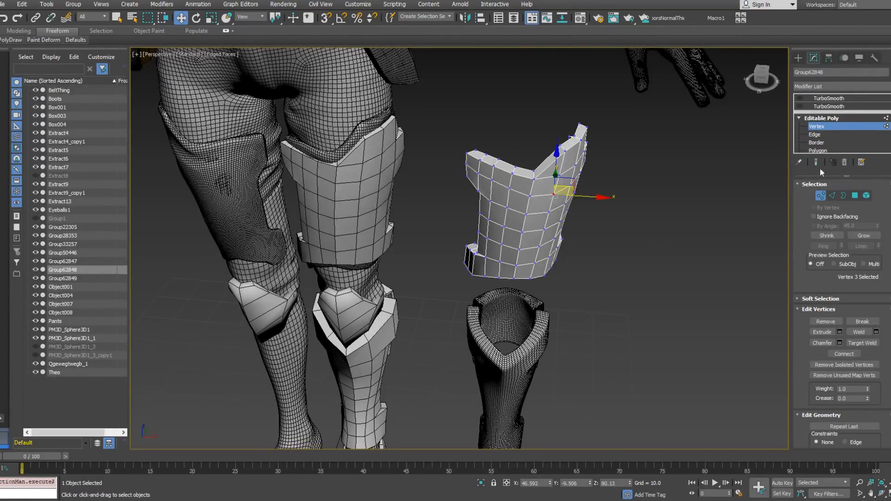
# Test the link in the opposite direction by moving one vertex of the worn thigh guard, and undo the move.
pyautogui.click(825, 124)
pyautogui.click(351, 190)
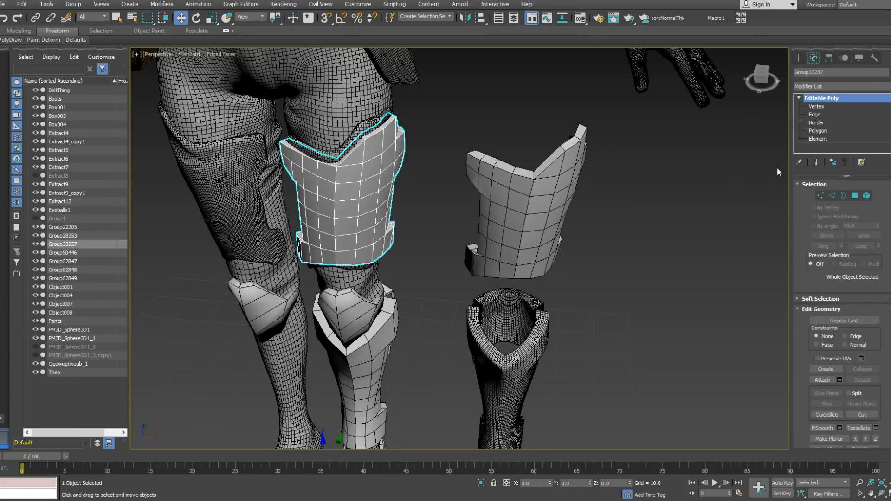
pyautogui.click(820, 197)
pyautogui.click(360, 183)
pyautogui.moveTo(380, 176)
pyautogui.mouseDown()
pyautogui.moveTo(410, 191)
pyautogui.moveTo(386, 185)
pyautogui.mouseUp()
pyautogui.hotkey('ctrl', 'z')
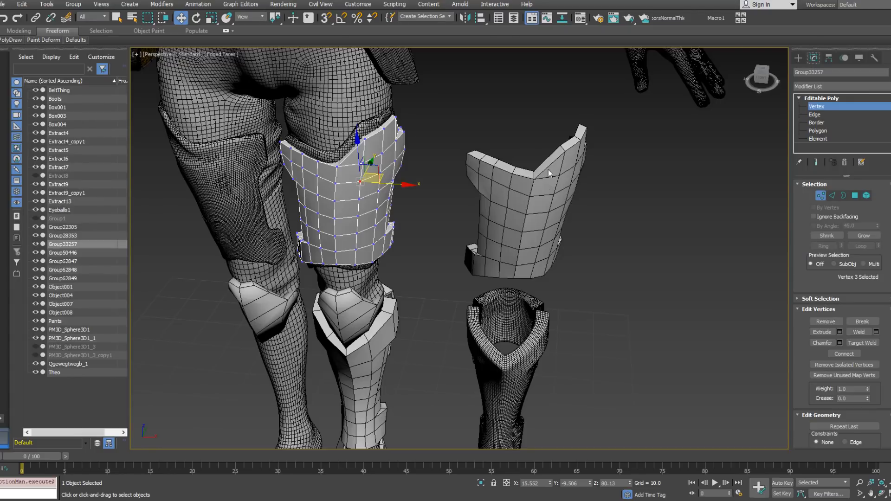
pyautogui.keyDown('alt'); pyautogui.moveTo(531, 201); pyautogui.dragTo(581, 222, button='middle'); pyautogui.keyUp('alt')
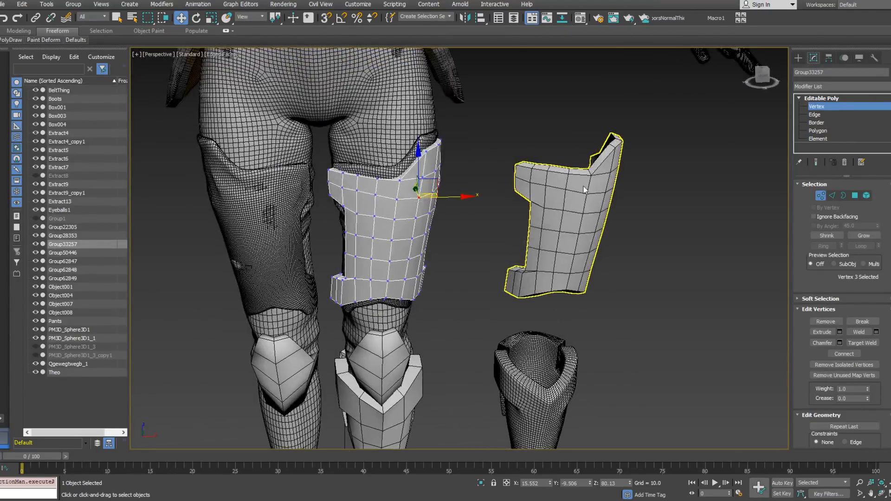
pyautogui.click(825, 105)
pyautogui.click(598, 186)
pyautogui.keyDown('alt'); pyautogui.moveTo(599, 185); pyautogui.dragTo(603, 200, button='middle'); pyautogui.keyUp('alt')
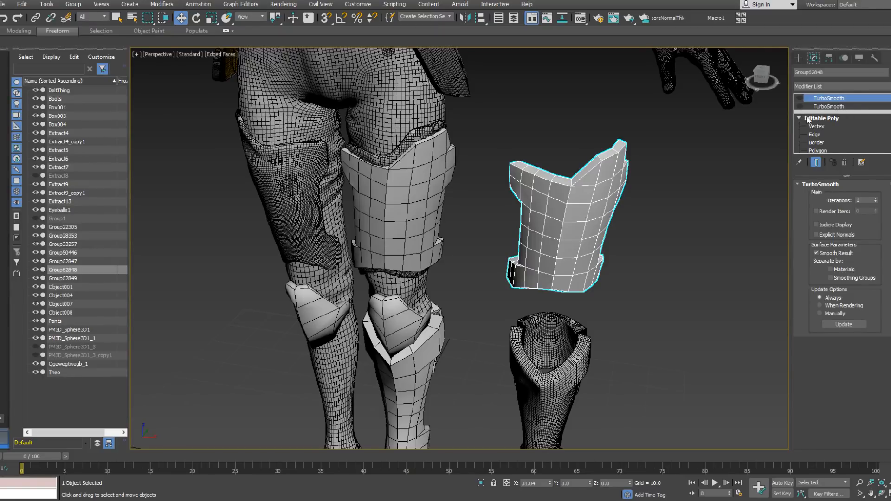
pyautogui.keyDown('alt'); pyautogui.moveTo(567, 196); pyautogui.dragTo(577, 202, button='middle'); pyautogui.keyUp('alt')
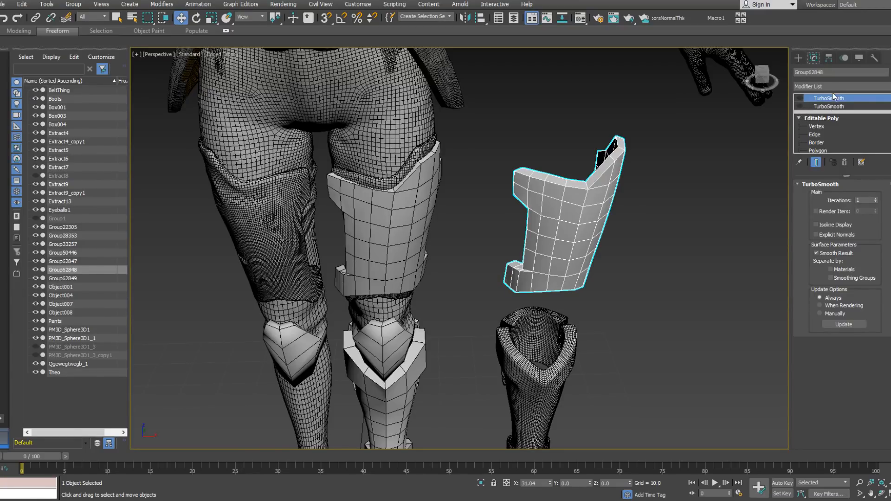
# Add a Twist modifier to the worn thigh guard with an angle of -6.0 about the Z axis.
pyautogui.click(379, 202)
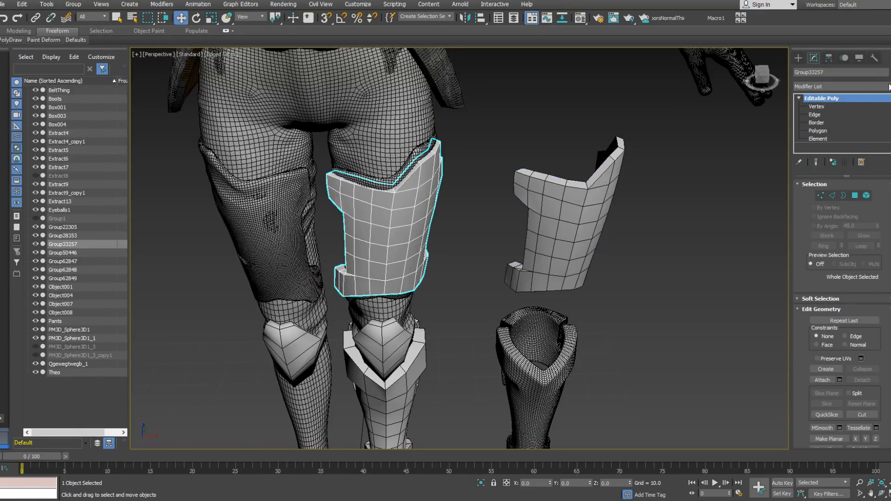
pyautogui.click(842, 86)
pyautogui.scroll(-1, 852, 61)
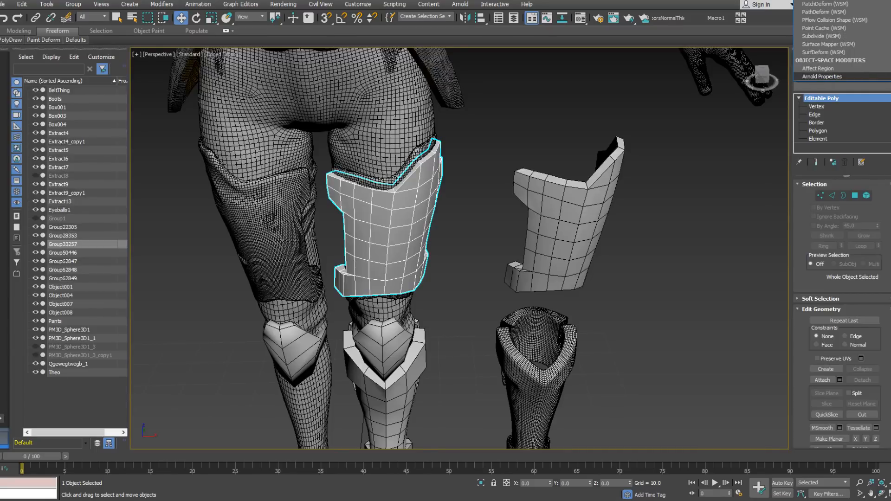
pyautogui.click(850, 86)
pyautogui.click(850, 87)
pyautogui.scroll(-8, 837, 362)
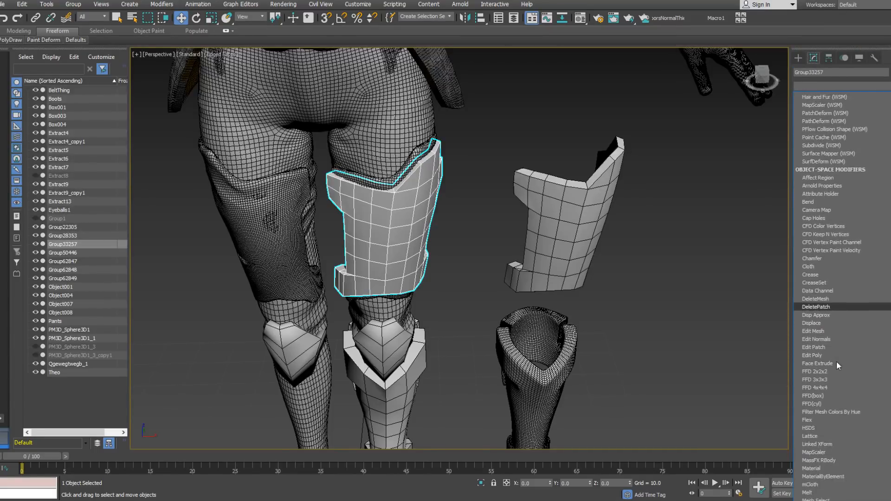
pyautogui.scroll(-6, 840, 363)
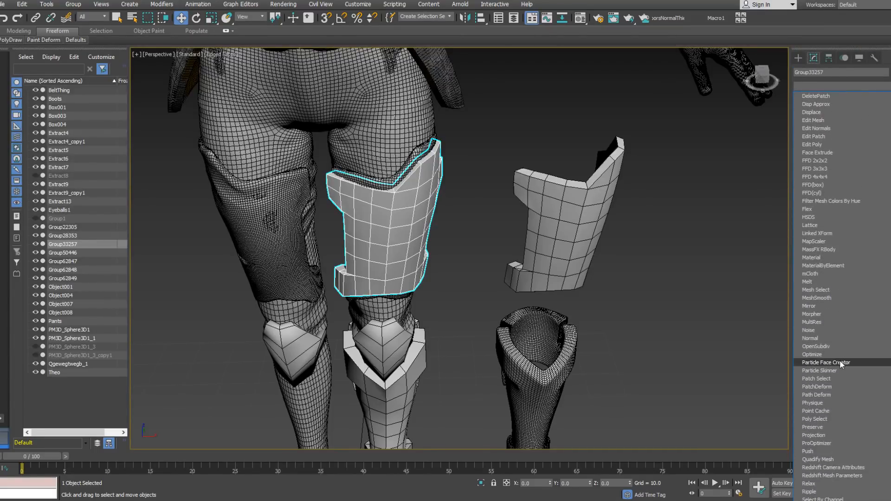
pyautogui.scroll(-5, 826, 391)
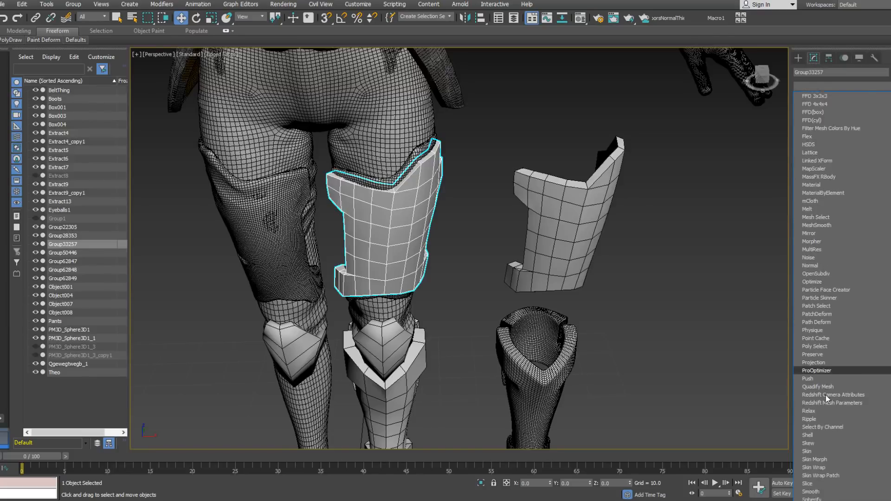
pyautogui.scroll(-1, 831, 373)
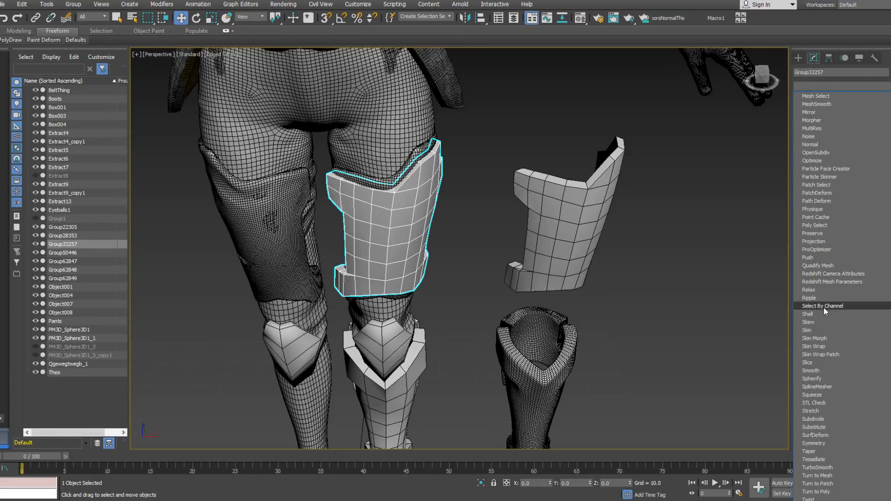
pyautogui.scroll(-2, 845, 379)
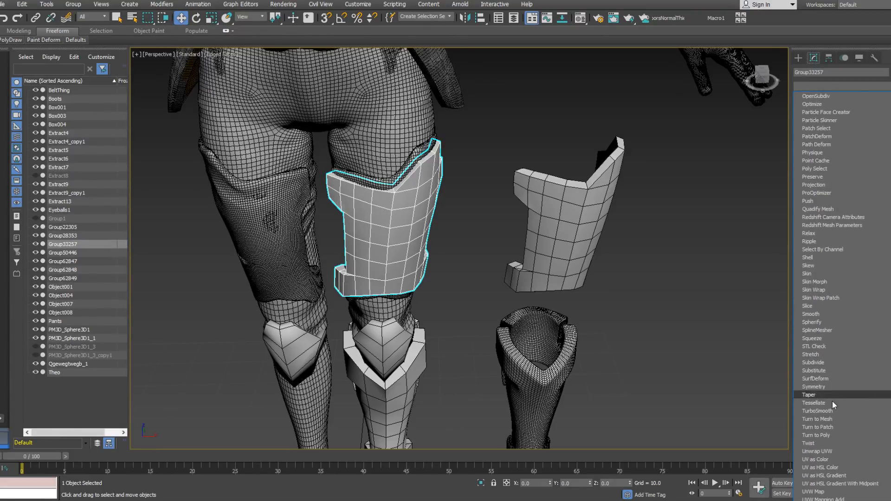
pyautogui.click(829, 442)
pyautogui.moveTo(868, 203); pyautogui.dragTo(866, 207)
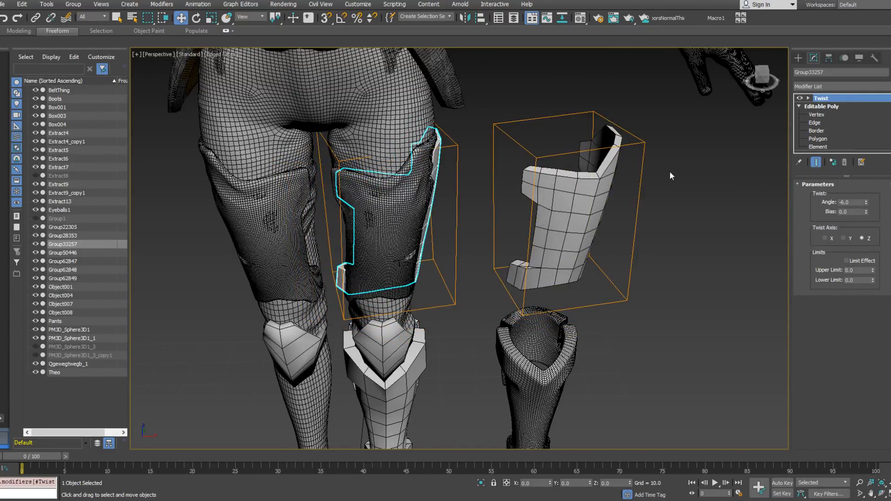
# Turn both TurboSmooth modifiers back on for the separate thigh guard and reselect the worn guard.
pyautogui.click(587, 206)
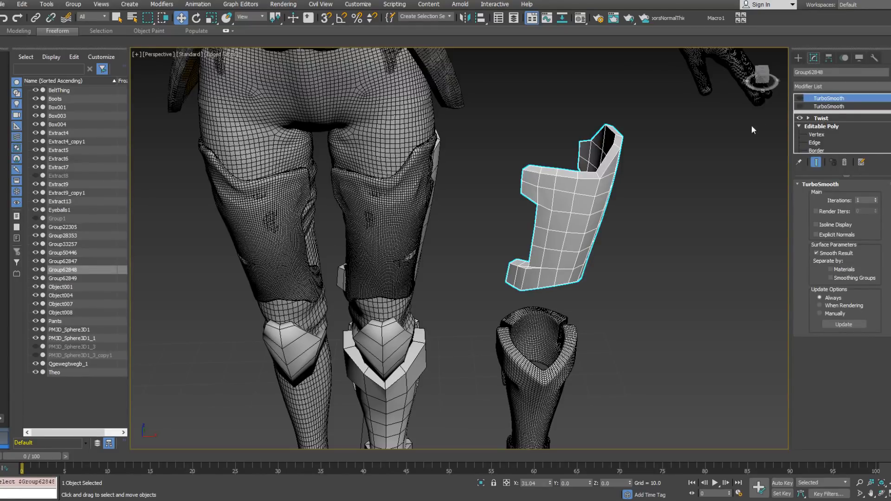
pyautogui.click(799, 106)
pyautogui.click(799, 98)
pyautogui.keyDown('alt'); pyautogui.moveTo(452, 191); pyautogui.dragTo(418, 189, button='middle'); pyautogui.keyUp('alt')
pyautogui.click(440, 186)
pyautogui.keyDown('alt'); pyautogui.moveTo(471, 178); pyautogui.dragTo(503, 193, button='middle'); pyautogui.keyUp('alt')
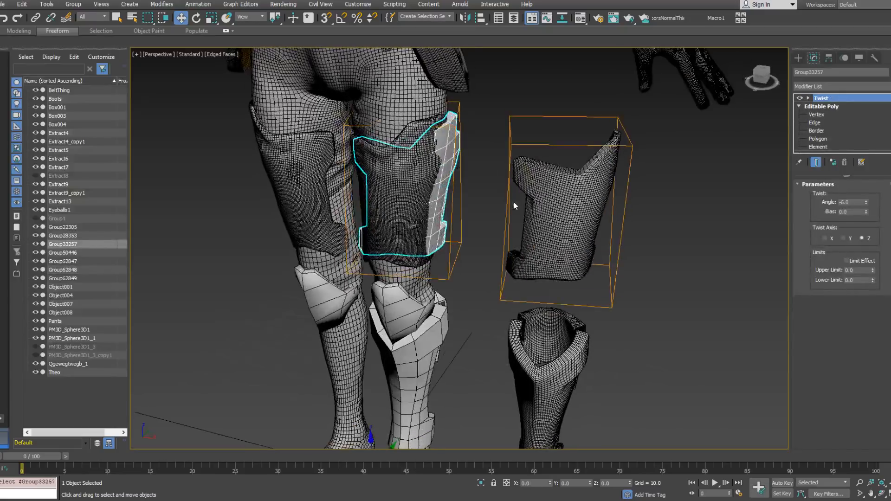
# Undo the Twist modifier on the worn thigh guard.
pyautogui.click(537, 164)
pyautogui.click(446, 152)
pyautogui.hotkey('ctrl', 'z')
pyautogui.hotkey('ctrl', 'z')
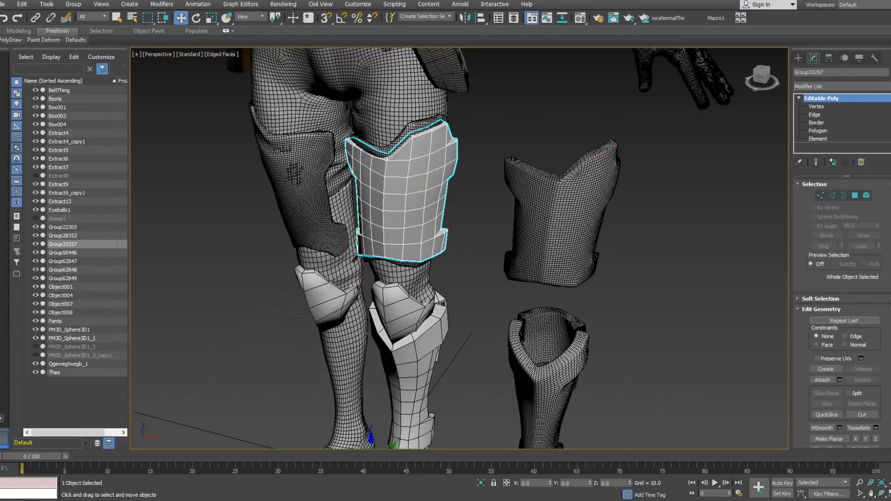
# Turn off the upper TurboSmooth on the separate thigh guard and select the lower TurboSmooth.
pyautogui.click(575, 188)
pyautogui.moveTo(574, 188)
pyautogui.keyDown('alt'); pyautogui.mouseDown(button='middle')
pyautogui.moveTo(610, 207)
pyautogui.moveTo(563, 186)
pyautogui.mouseUp(button='middle'); pyautogui.keyUp('alt')
pyautogui.scroll(3, 611, 207)
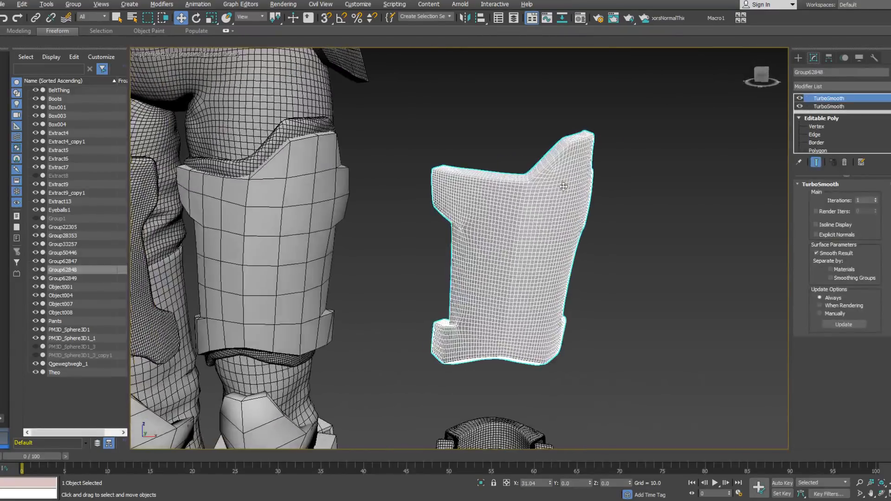
pyautogui.click(800, 99)
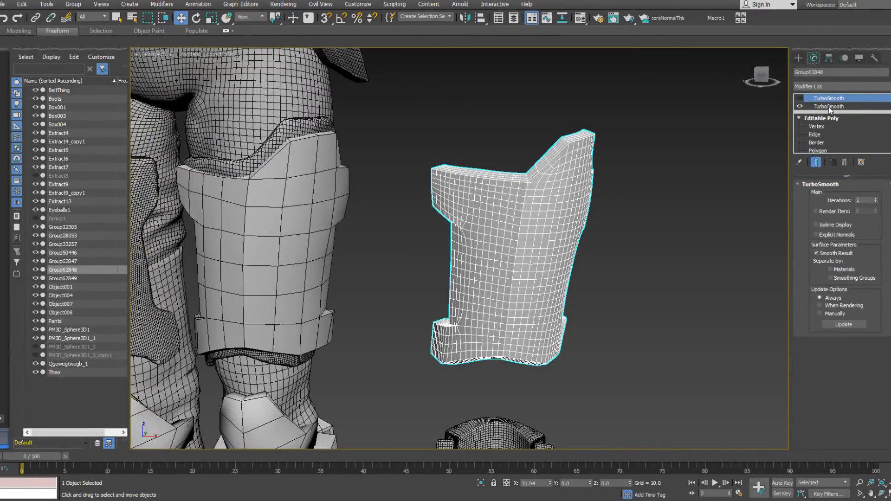
pyautogui.click(828, 107)
pyautogui.keyDown('alt'); pyautogui.moveTo(507, 186); pyautogui.dragTo(583, 193, button='middle'); pyautogui.keyUp('alt')
pyautogui.scroll(2, 520, 203)
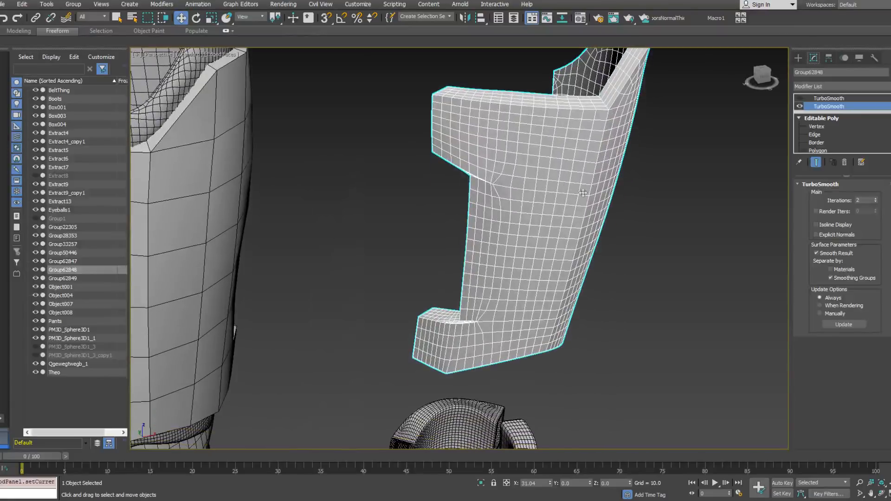
# Try fewer iterations on the lower TurboSmooth and set the iterations back to 2.
pyautogui.click(877, 202)
pyautogui.click(876, 202)
pyautogui.keyDown('alt'); pyautogui.moveTo(598, 182); pyautogui.dragTo(460, 185, button='middle'); pyautogui.keyUp('alt')
pyautogui.moveTo(307, 175); pyautogui.dragTo(364, 222, button='middle')
pyautogui.click(875, 199)
pyautogui.click(876, 200)
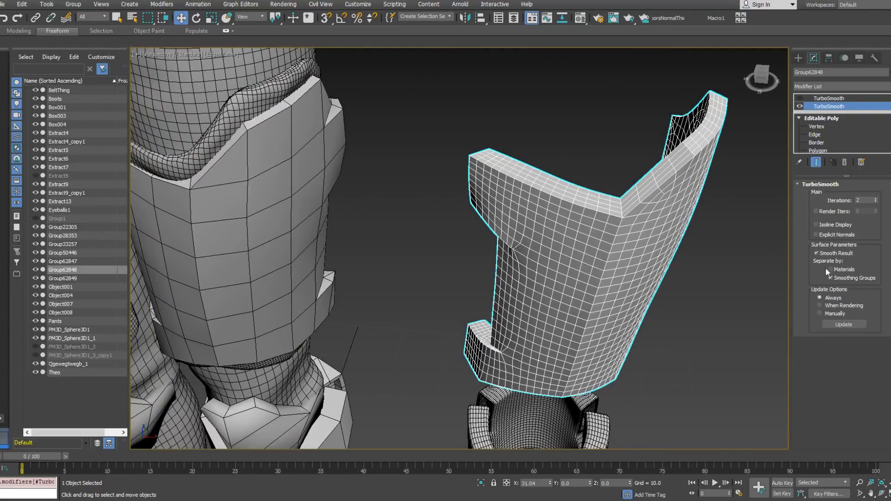
# Turn off separation by Smoothing Groups on the lower TurboSmooth and inspect the guard's edges from several sides.
pyautogui.click(834, 280)
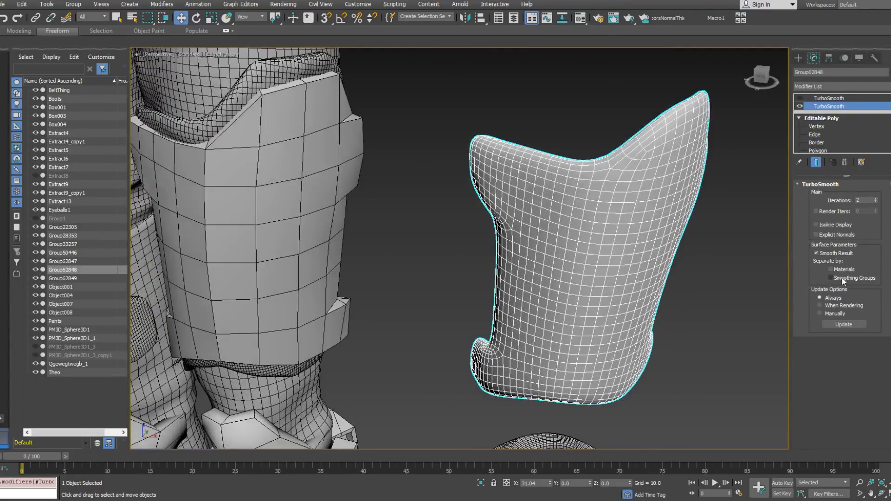
pyautogui.keyDown('alt'); pyautogui.moveTo(659, 208); pyautogui.dragTo(485, 178, button='middle'); pyautogui.keyUp('alt')
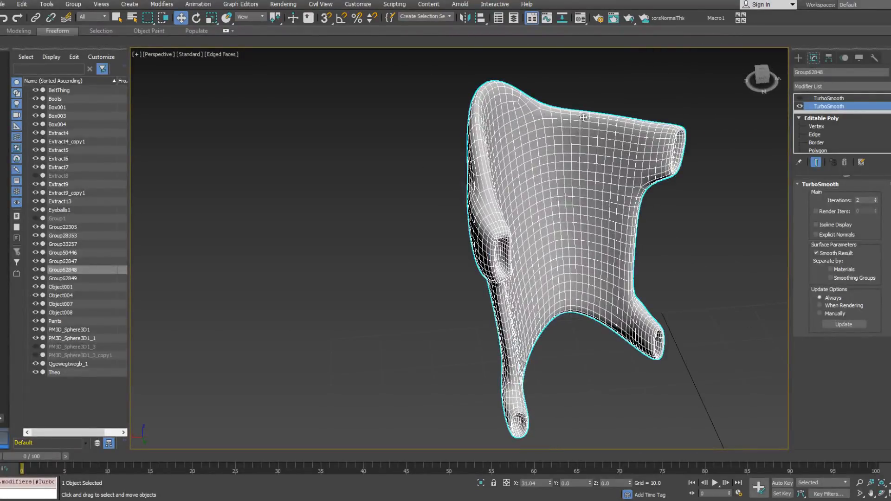
pyautogui.moveTo(675, 145)
pyautogui.keyDown('alt'); pyautogui.mouseDown(button='middle')
pyautogui.moveTo(682, 147)
pyautogui.moveTo(674, 155)
pyautogui.mouseUp(button='middle'); pyautogui.keyUp('alt')
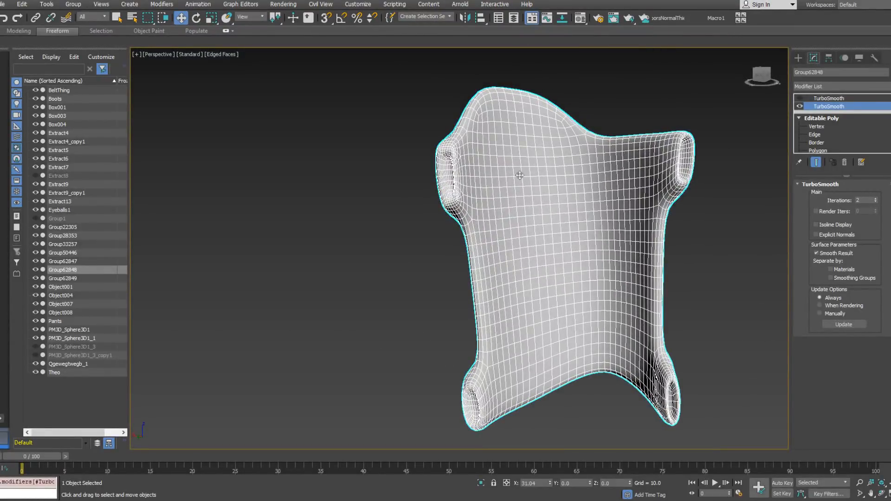
pyautogui.keyDown('alt'); pyautogui.moveTo(432, 161); pyautogui.dragTo(682, 214, button='middle'); pyautogui.keyUp('alt')
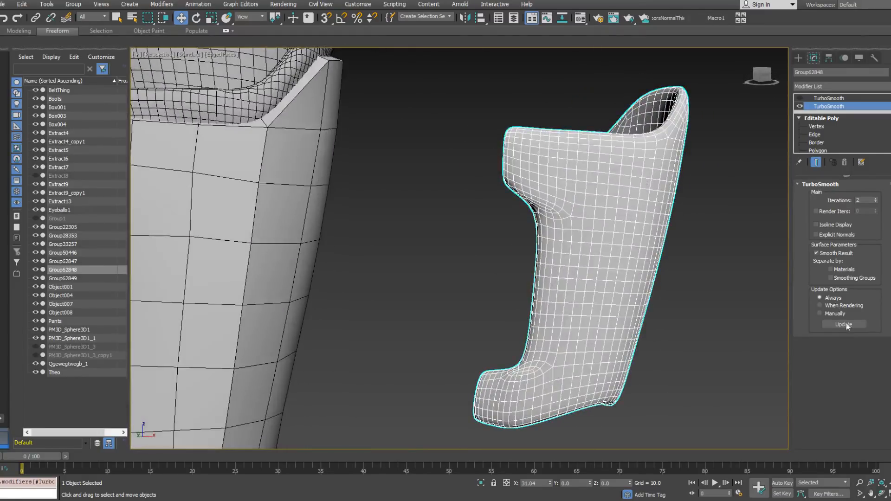
# Turn separation by Smoothing Groups back on for the lower TurboSmooth and inspect the guard inside and out.
pyautogui.click(838, 278)
pyautogui.keyDown('alt'); pyautogui.moveTo(662, 214); pyautogui.dragTo(526, 205, button='middle'); pyautogui.keyUp('alt')
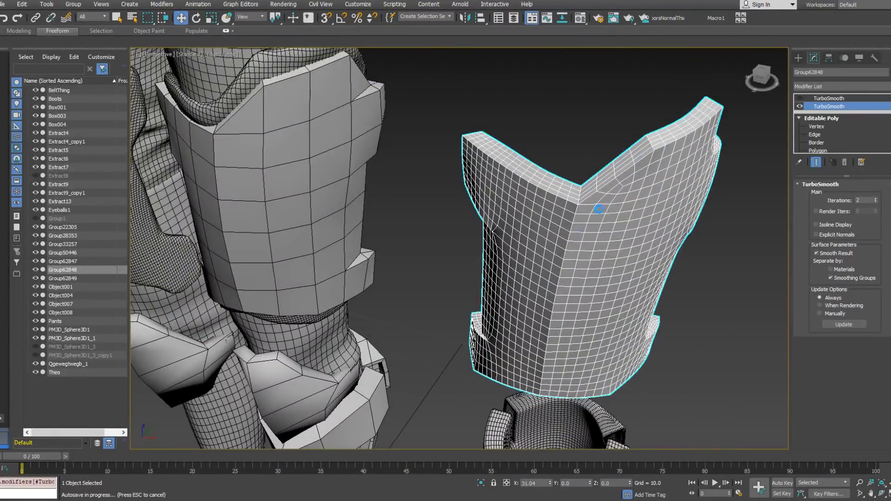
pyautogui.keyDown('alt'); pyautogui.moveTo(590, 214); pyautogui.dragTo(696, 190, button='middle'); pyautogui.keyUp('alt')
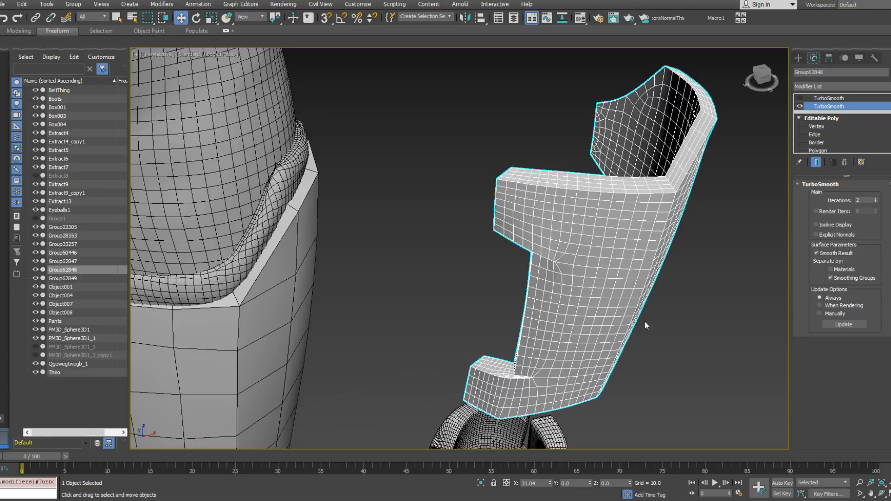
pyautogui.keyDown('alt'); pyautogui.moveTo(619, 331); pyautogui.dragTo(477, 159, button='middle'); pyautogui.keyUp('alt')
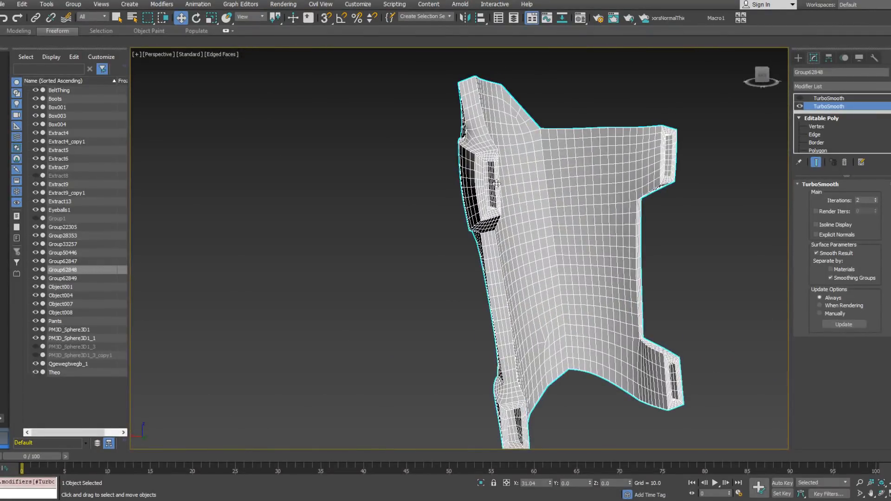
pyautogui.keyDown('alt'); pyautogui.moveTo(491, 216); pyautogui.dragTo(626, 219, button='middle'); pyautogui.keyUp('alt')
# Turn the upper TurboSmooth back on for the separate thigh guard.
pyautogui.click(819, 98)
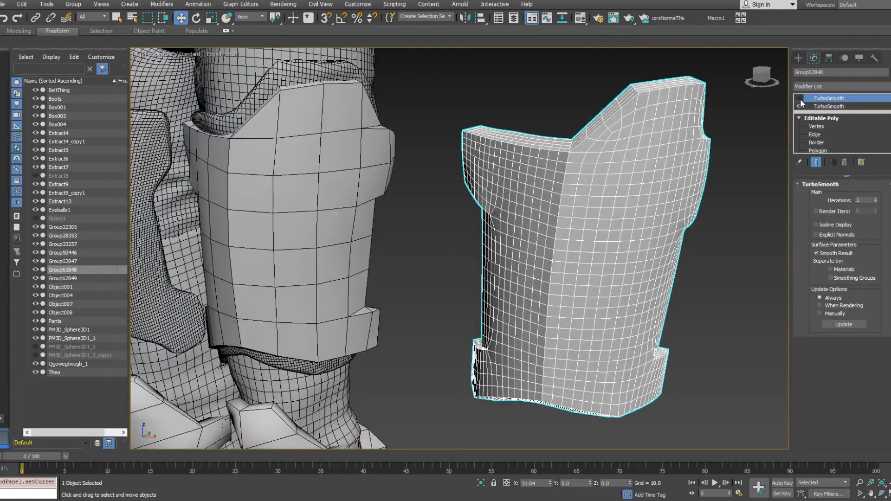
pyautogui.click(799, 99)
pyautogui.keyDown('alt'); pyautogui.moveTo(538, 223); pyautogui.dragTo(565, 224, button='middle'); pyautogui.keyUp('alt')
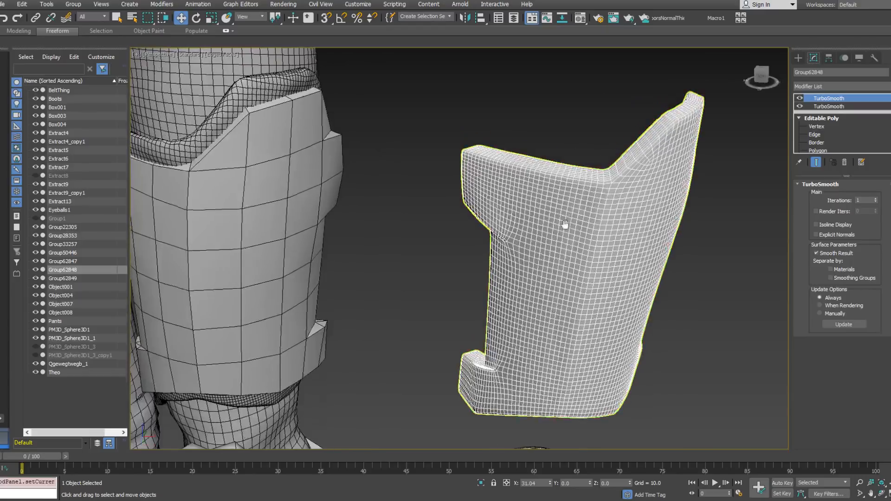
# Hide the wireframe edges to examine the smoothed thigh guard, and select the worn thigh guard for comparison.
pyautogui.click(693, 224)
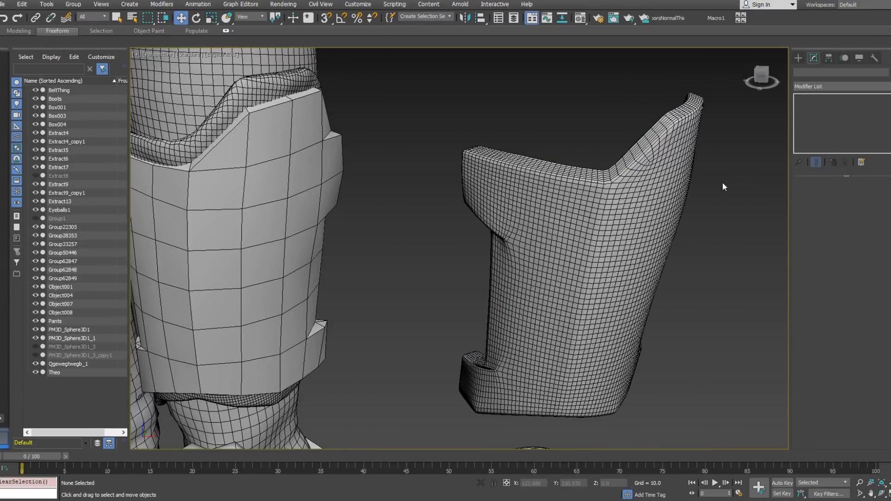
pyautogui.press('F4')
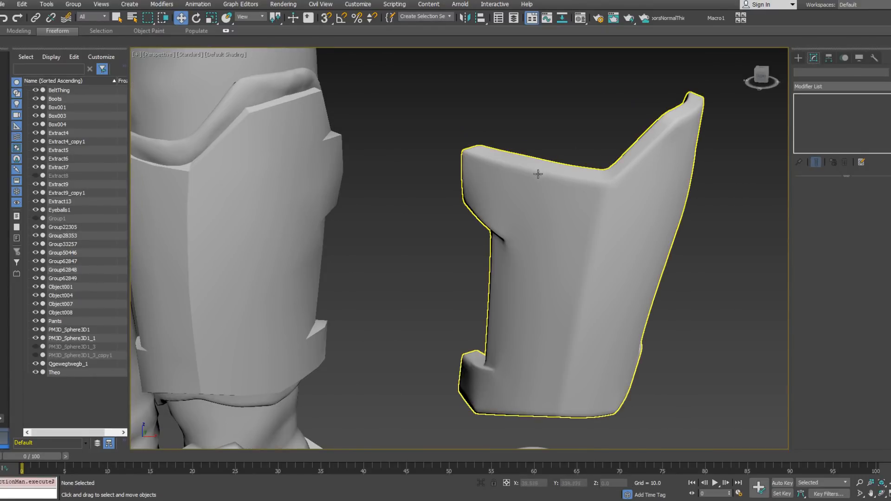
pyautogui.keyDown('alt'); pyautogui.moveTo(429, 185); pyautogui.dragTo(543, 149, button='middle'); pyautogui.keyUp('alt')
pyautogui.moveTo(696, 151)
pyautogui.keyDown('alt'); pyautogui.mouseDown(button='middle')
pyautogui.moveTo(655, 172)
pyautogui.moveTo(703, 156)
pyautogui.mouseUp(button='middle'); pyautogui.keyUp('alt')
pyautogui.scroll(-4, 681, 289)
pyautogui.moveTo(681, 288); pyautogui.dragTo(638, 249, button='middle')
pyautogui.click(424, 191)
pyautogui.moveTo(590, 203); pyautogui.dragTo(513, 212, button='middle')
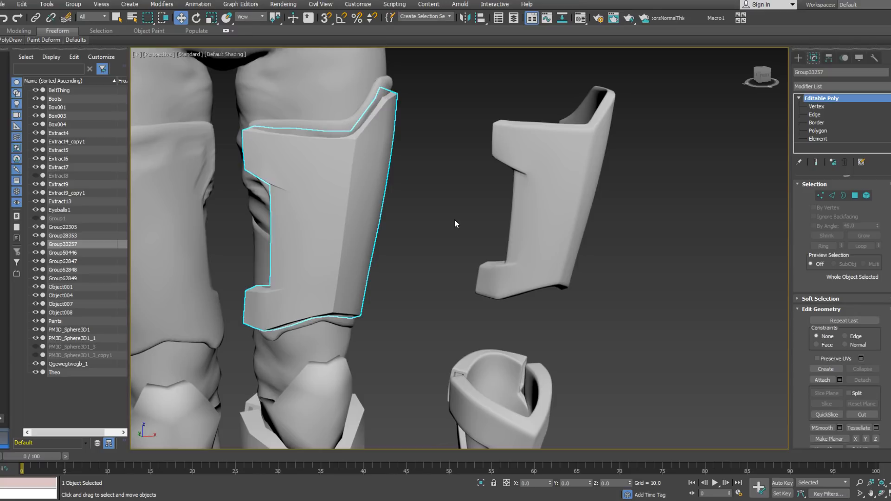
# Select the worn shin guard, show the wireframe edges again and enter vertex editing.
pyautogui.scroll(-6, 483, 222)
pyautogui.keyDown('alt'); pyautogui.moveTo(504, 187); pyautogui.dragTo(462, 183, button='middle'); pyautogui.keyUp('alt')
pyautogui.moveTo(454, 215); pyautogui.dragTo(380, 211, button='middle')
pyautogui.scroll(5, 460, 184)
pyautogui.click(461, 184)
pyautogui.press('F4')
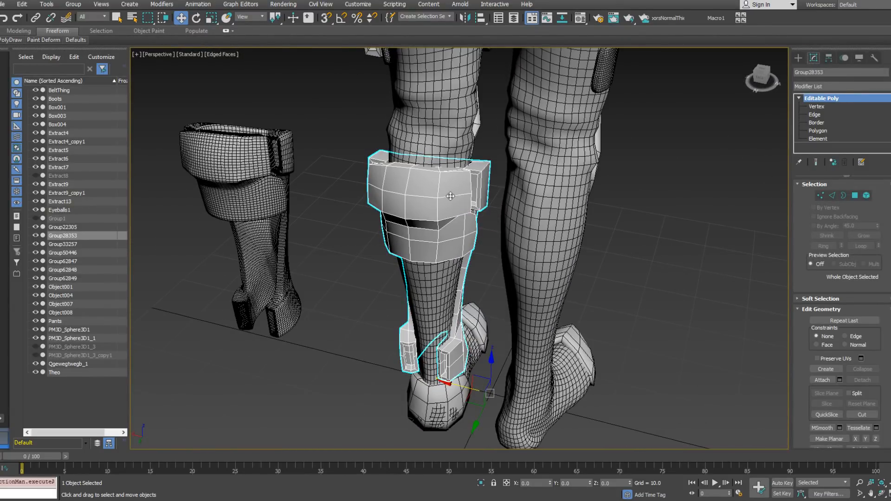
pyautogui.scroll(3, 452, 200)
pyautogui.click(820, 195)
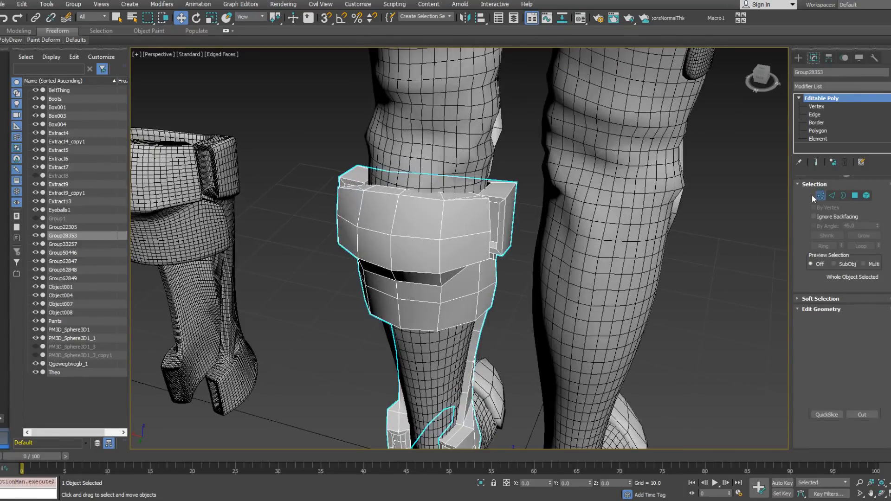
# Nudge six vertices on the upper edge of the shin guard's back strap and check the fit around the calf.
pyautogui.click(398, 194)
pyautogui.keyDown('alt'); pyautogui.moveTo(398, 194); pyautogui.dragTo(408, 170, button='middle'); pyautogui.keyUp('alt')
pyautogui.moveTo(470, 225); pyautogui.dragTo(471, 227)
pyautogui.keyDown('alt'); pyautogui.moveTo(471, 227); pyautogui.dragTo(87, 204, button='middle'); pyautogui.keyUp('alt')
pyautogui.keyDown('alt'); pyautogui.moveTo(446, 217); pyautogui.dragTo(503, 241, button='middle'); pyautogui.keyUp('alt')
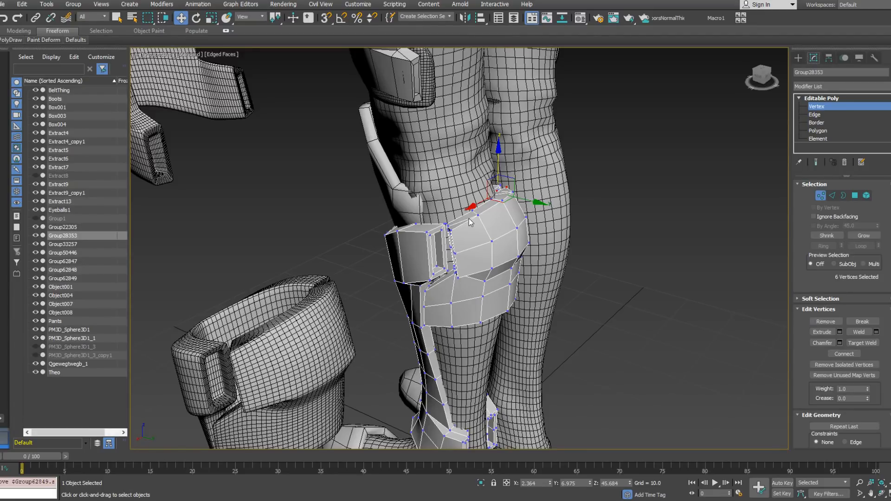
pyautogui.moveTo(478, 207)
pyautogui.keyDown('alt'); pyautogui.mouseDown(button='middle')
pyautogui.moveTo(546, 190)
pyautogui.moveTo(445, 202)
pyautogui.moveTo(476, 208)
pyautogui.mouseUp(button='middle'); pyautogui.keyUp('alt')
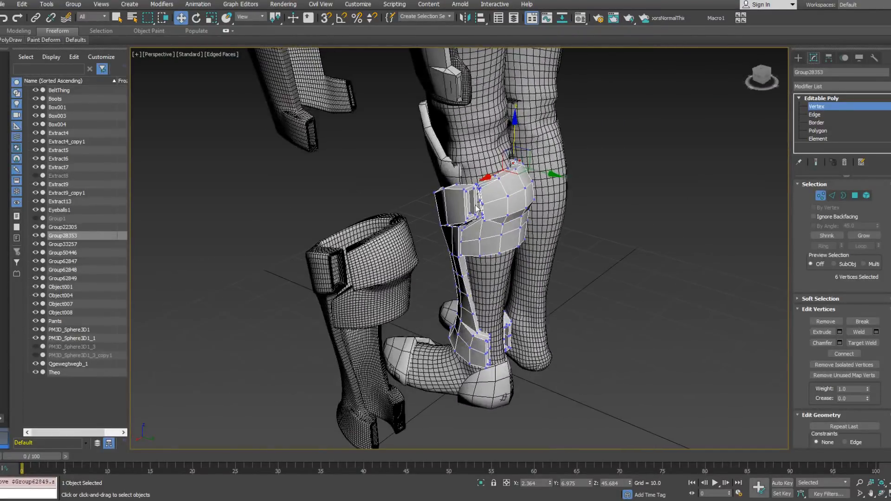
pyautogui.scroll(3, 476, 208)
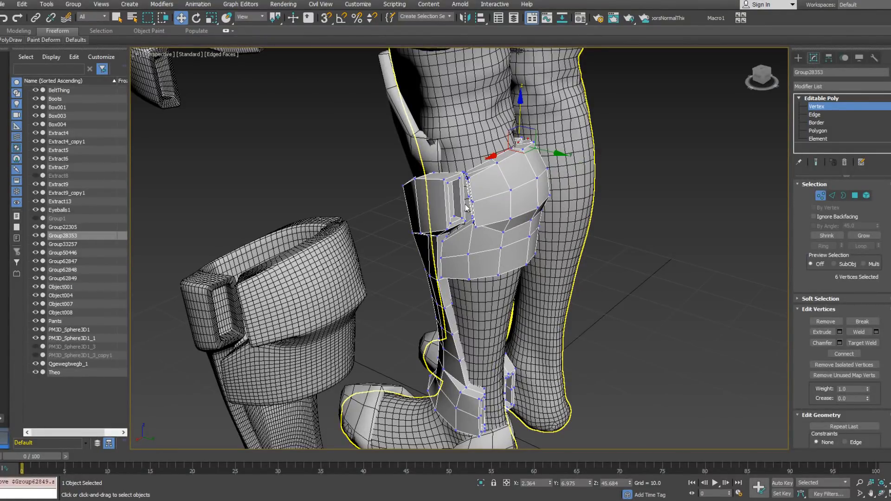
pyautogui.scroll(-4, 495, 204)
pyautogui.keyDown('alt'); pyautogui.moveTo(502, 204); pyautogui.dragTo(549, 191, button='middle'); pyautogui.keyUp('alt')
pyautogui.scroll(3, 359, 265)
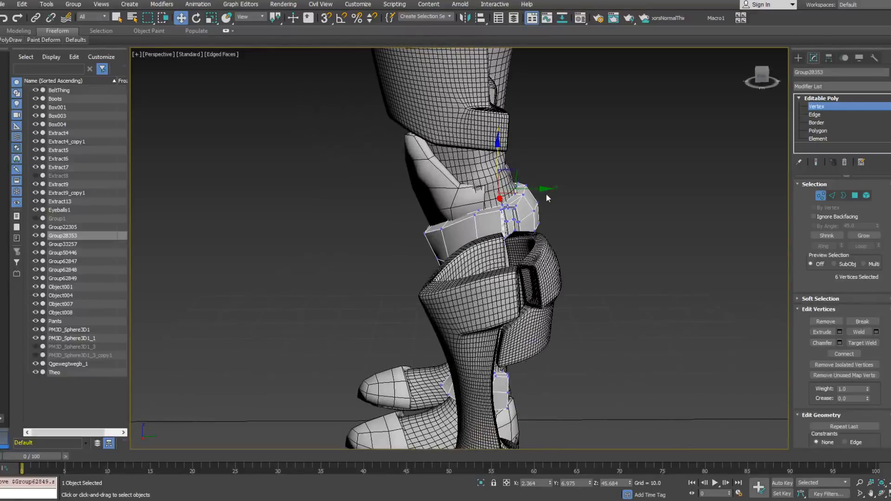
pyautogui.keyDown('alt'); pyautogui.moveTo(493, 214); pyautogui.dragTo(427, 175, button='middle'); pyautogui.keyUp('alt')
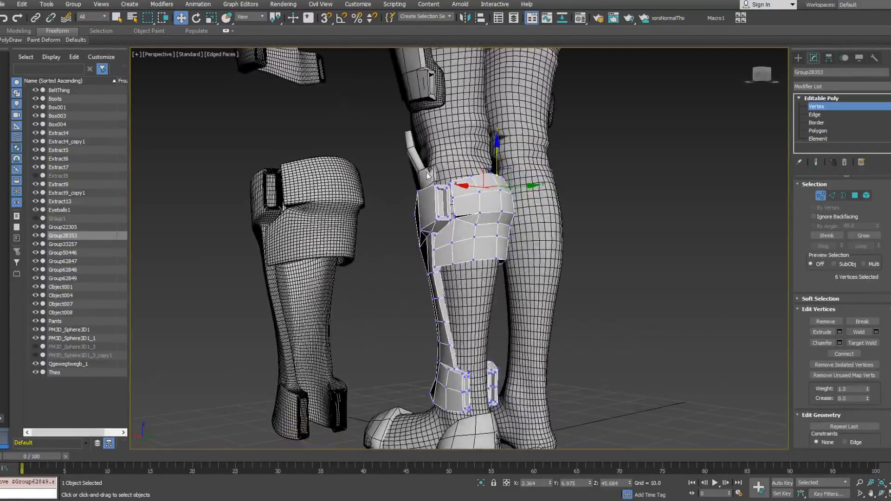
# Select fifteen vertices at the side end of the shin guard's top strap and raise them by about 0.6.
pyautogui.moveTo(455, 191); pyautogui.dragTo(457, 192)
pyautogui.keyDown('alt'); pyautogui.moveTo(458, 193); pyautogui.dragTo(479, 206, button='middle'); pyautogui.keyUp('alt')
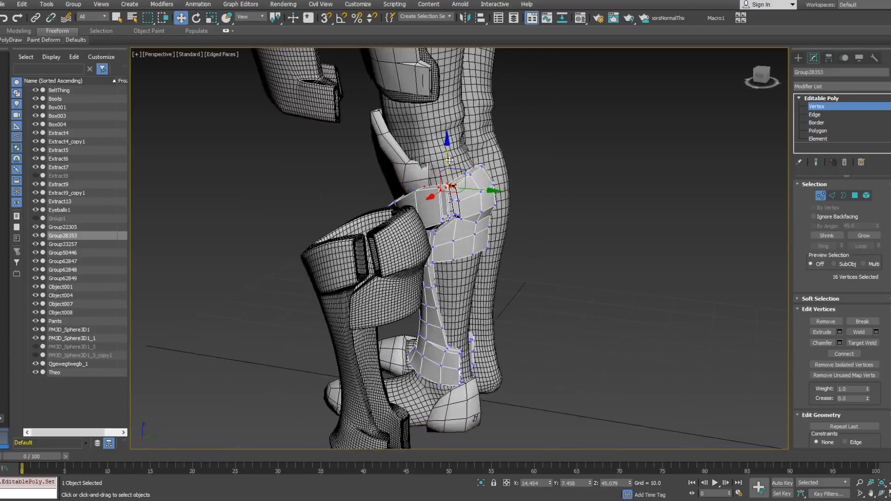
pyautogui.keyDown('alt'); pyautogui.click(430, 191); pyautogui.keyUp('alt')
pyautogui.moveTo(450, 158); pyautogui.dragTo(448, 151)
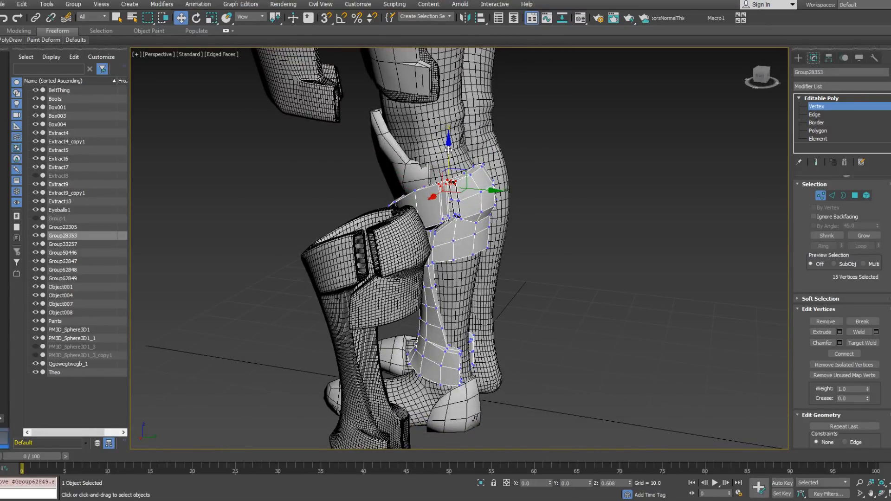
pyautogui.keyDown('alt'); pyautogui.moveTo(447, 151); pyautogui.dragTo(461, 170, button='middle'); pyautogui.keyUp('alt')
# Select two vertices on the shin guard's upper rim, save the scene and leave vertex editing.
pyautogui.click(472, 177)
pyautogui.keyDown('alt'); pyautogui.moveTo(472, 148); pyautogui.dragTo(452, 186, button='middle'); pyautogui.keyUp('alt')
pyautogui.scroll(-4, 469, 175)
pyautogui.scroll(8, 533, 180)
pyautogui.scroll(-8, 427, 179)
pyautogui.scroll(5, 457, 186)
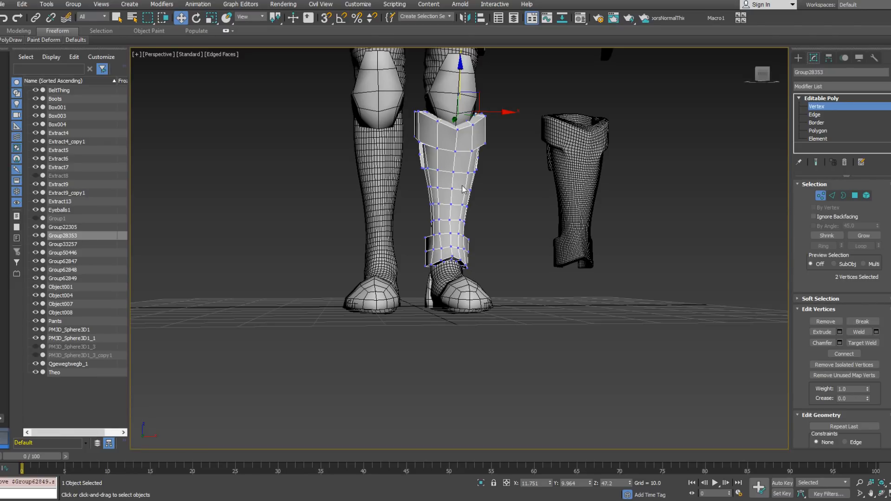
pyautogui.moveTo(375, 166); pyautogui.dragTo(549, 231, button='middle')
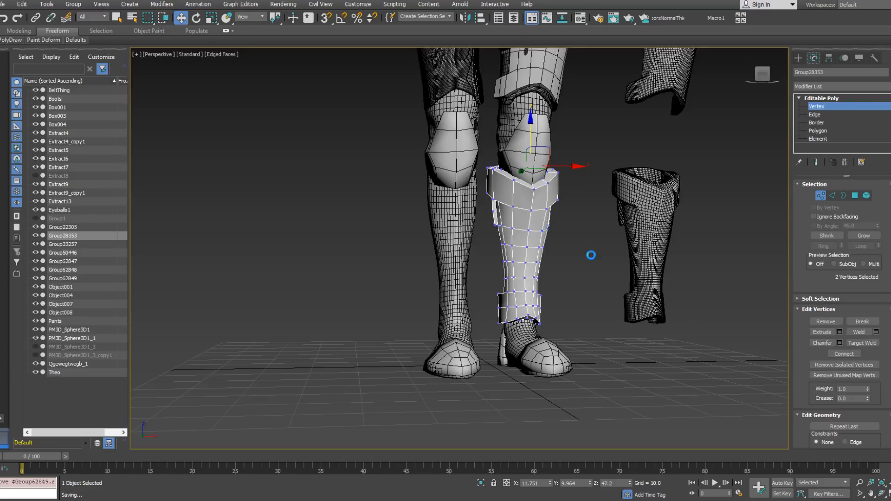
pyautogui.keyDown('alt'); pyautogui.moveTo(650, 217); pyautogui.dragTo(617, 249, button='middle'); pyautogui.keyUp('alt')
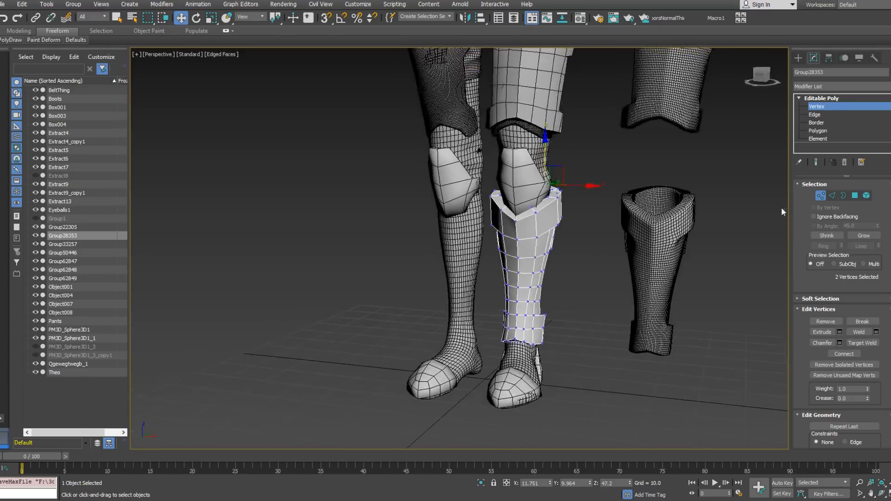
pyautogui.click(822, 196)
# Select the knee guards and the heel guard in turn and inspect their placement on the legs.
pyautogui.click(524, 181)
pyautogui.keyDown('alt'); pyautogui.moveTo(524, 181); pyautogui.dragTo(573, 219, button='middle'); pyautogui.keyUp('alt')
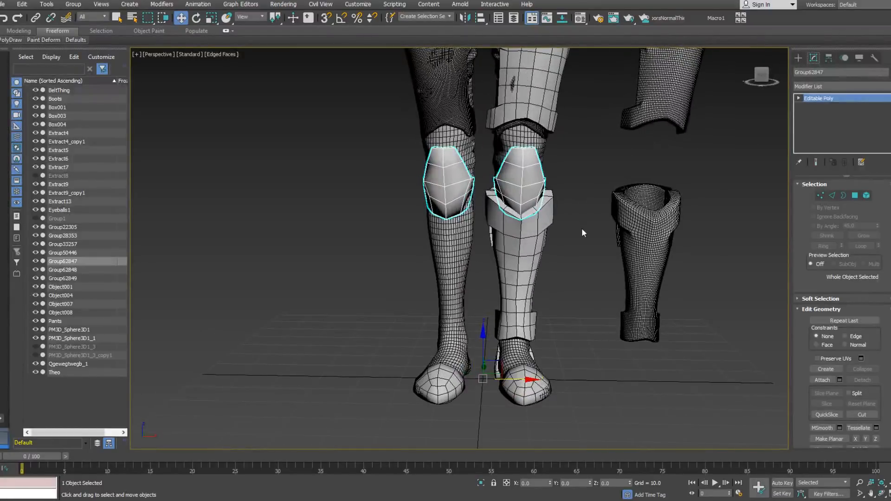
pyautogui.keyDown('alt'); pyautogui.moveTo(560, 198); pyautogui.dragTo(535, 129, button='middle'); pyautogui.keyUp('alt')
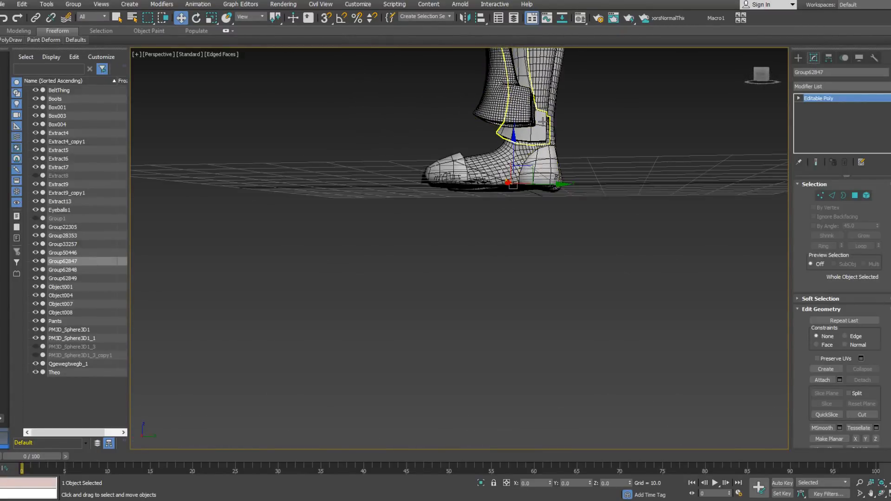
pyautogui.click(541, 170)
pyautogui.keyDown('alt'); pyautogui.moveTo(542, 171); pyautogui.dragTo(611, 193, button='middle'); pyautogui.keyUp('alt')
pyautogui.moveTo(517, 207); pyautogui.dragTo(531, 236, button='middle')
pyautogui.scroll(-8, 531, 235)
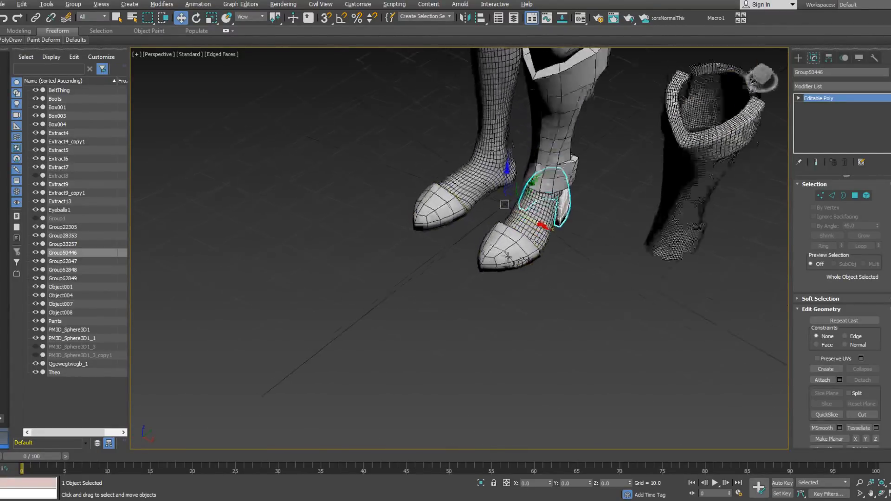
# Examine the whole set of low-poly leg armour beside the smoothed thigh and shin copies from several angles.
pyautogui.moveTo(505, 192); pyautogui.dragTo(504, 213, button='middle')
pyautogui.scroll(8, 507, 204)
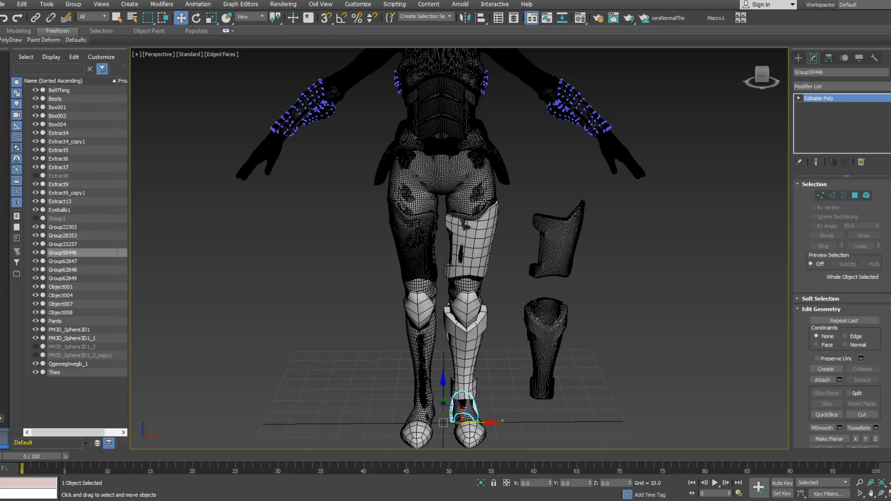
pyautogui.moveTo(471, 256); pyautogui.dragTo(446, 244, button='middle')
pyautogui.scroll(5, 477, 228)
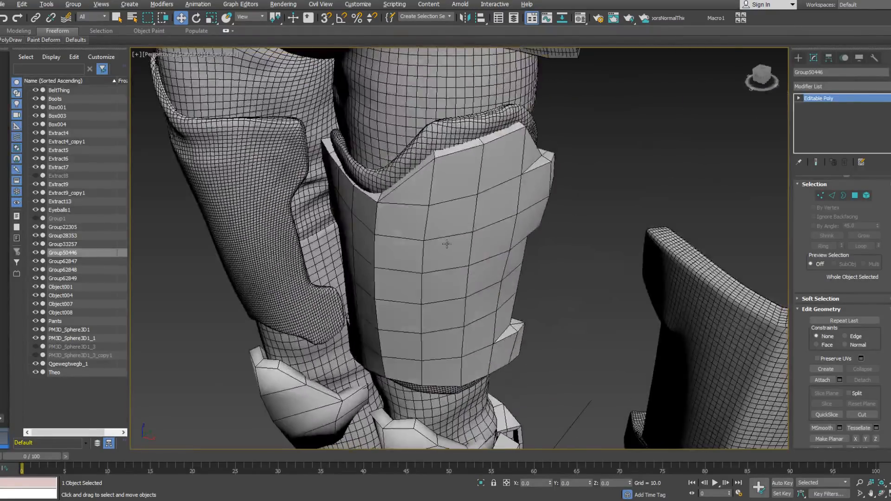
pyautogui.scroll(-5, 389, 251)
pyautogui.keyDown('alt'); pyautogui.moveTo(389, 251); pyautogui.dragTo(520, 187, button='middle'); pyautogui.keyUp('alt')
pyautogui.keyDown('alt'); pyautogui.moveTo(368, 192); pyautogui.dragTo(436, 227, button='middle'); pyautogui.keyUp('alt')
pyautogui.moveTo(440, 292); pyautogui.dragTo(452, 128, button='middle')
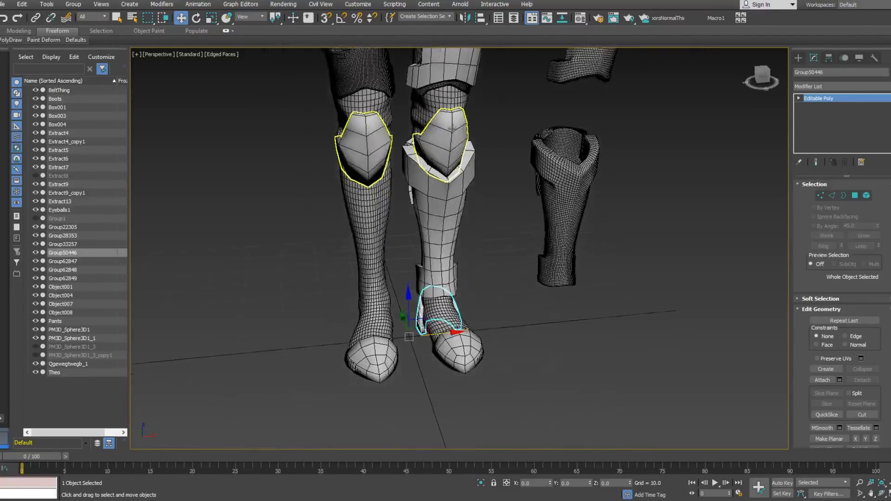
# Set the boots as the surface to draw on and start a new PolyDraw object with Step Build.
pyautogui.keyDown('alt'); pyautogui.moveTo(461, 267); pyautogui.dragTo(506, 319, button='middle'); pyautogui.keyUp('alt')
pyautogui.scroll(6, 455, 289)
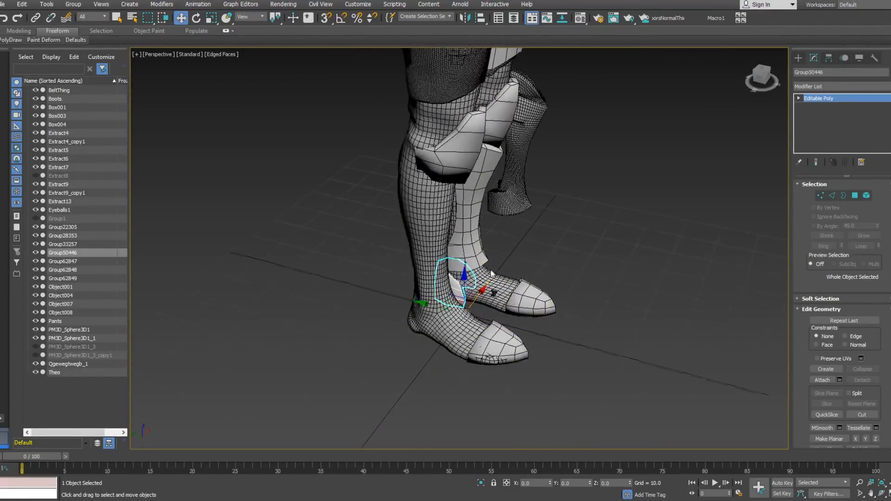
pyautogui.keyDown('alt'); pyautogui.moveTo(454, 289); pyautogui.dragTo(465, 288, button='middle'); pyautogui.keyUp('alt')
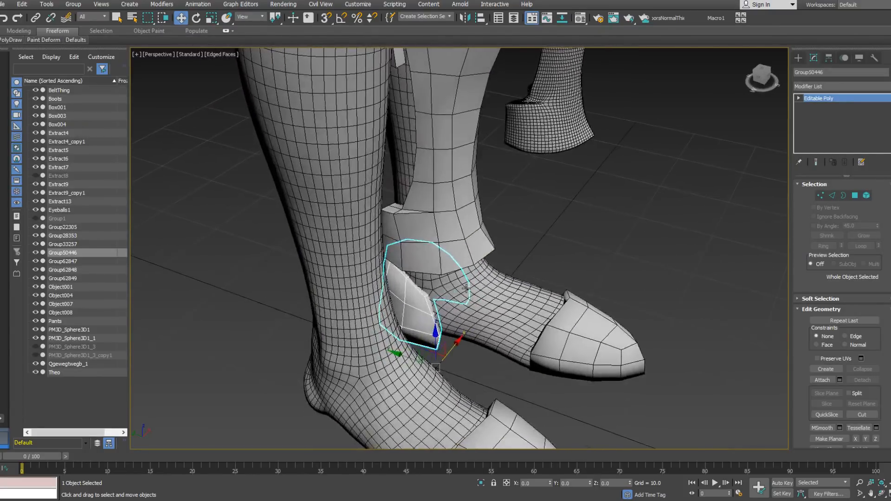
pyautogui.keyDown('alt'); pyautogui.moveTo(507, 296); pyautogui.dragTo(597, 255, button='middle'); pyautogui.keyUp('alt')
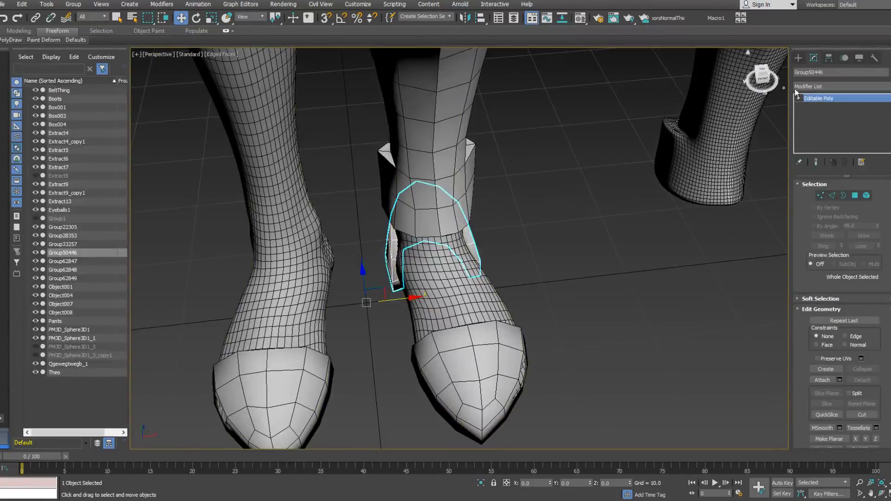
pyautogui.click(460, 294)
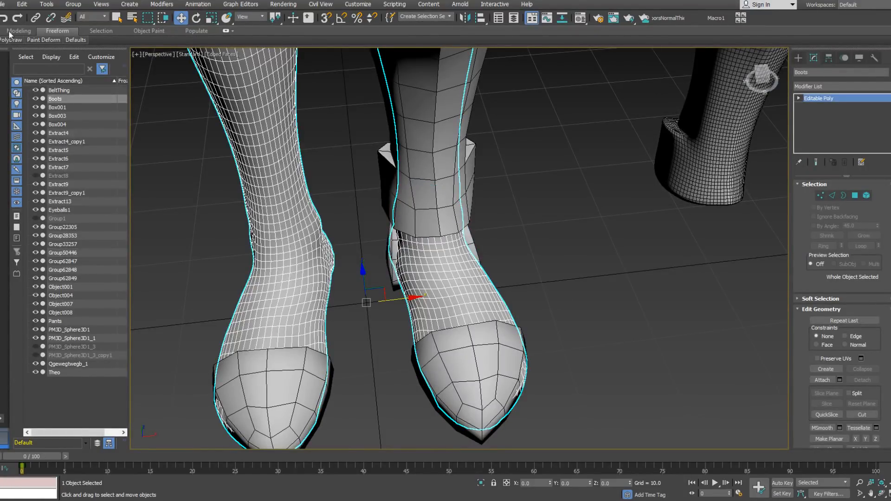
pyautogui.moveTo(8, 41)
pyautogui.click(232, 54)
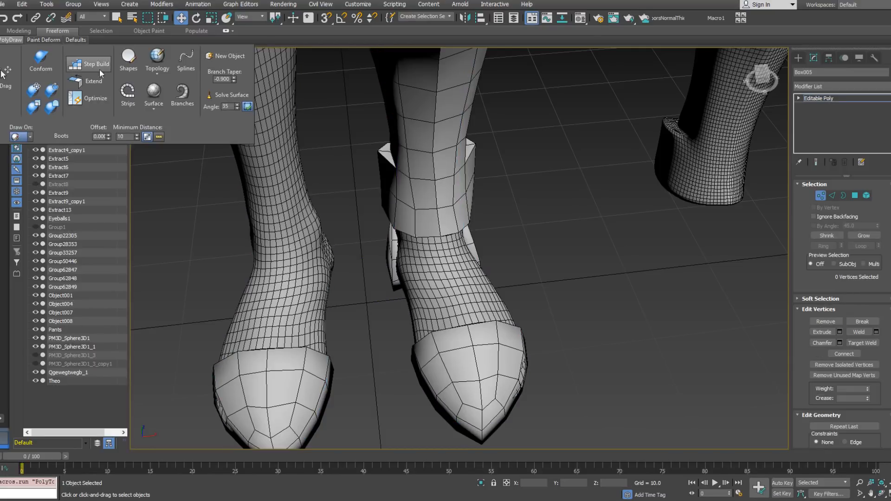
pyautogui.click(89, 65)
# Place vertices across the boot's instep just below the shin guard and fill the first polygon between them.
pyautogui.click(439, 242)
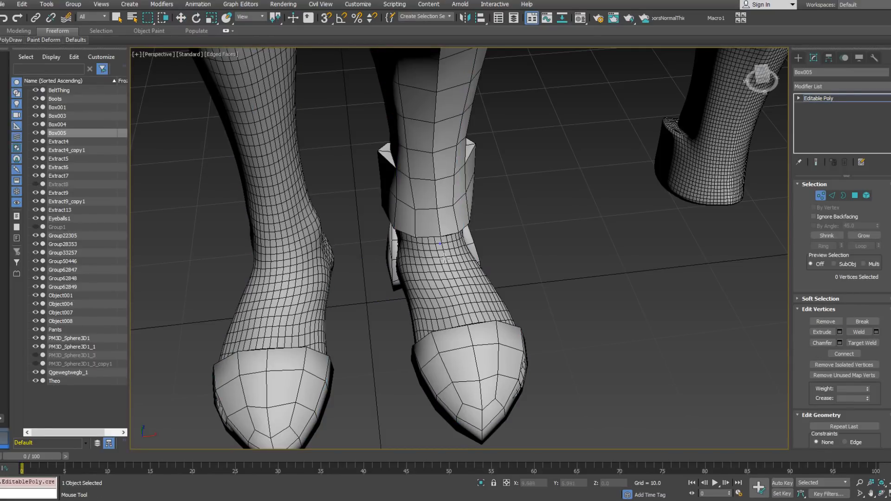
pyautogui.click(418, 240)
pyautogui.moveTo(418, 240)
pyautogui.keyDown('shift'); pyautogui.mouseDown()
pyautogui.moveTo(444, 267)
pyautogui.moveTo(433, 273)
pyautogui.mouseUp(); pyautogui.keyUp('shift')
pyautogui.keyDown('alt'); pyautogui.moveTo(458, 261); pyautogui.dragTo(521, 247, button='middle'); pyautogui.keyUp('alt')
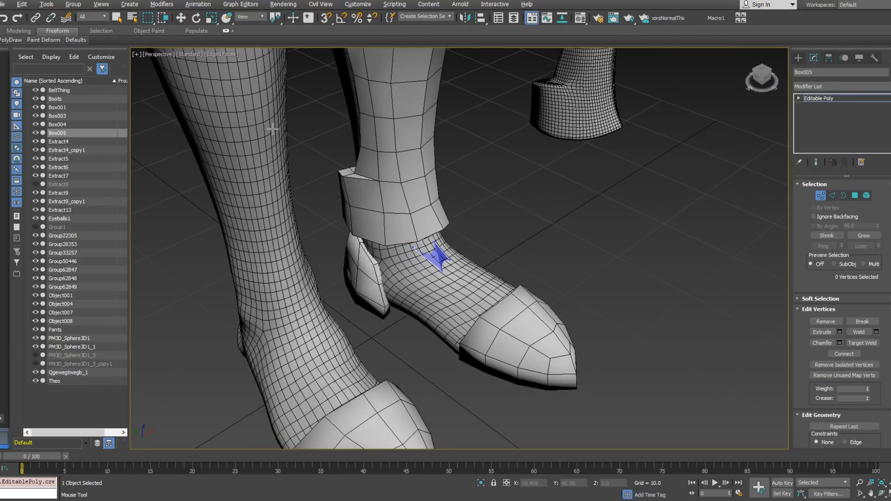
# Extend the new mesh with more polygons around the inner side of the boot's ankle toward the heel guard.
pyautogui.moveTo(11, 42)
pyautogui.click(87, 79)
pyautogui.click(440, 270)
pyautogui.moveTo(440, 270); pyautogui.dragTo(427, 269)
pyautogui.keyDown('alt'); pyautogui.moveTo(457, 264); pyautogui.dragTo(511, 264, button='middle'); pyautogui.keyUp('alt')
pyautogui.click(452, 249)
pyautogui.click(456, 268)
pyautogui.keyDown('shift'); pyautogui.moveTo(428, 279); pyautogui.dragTo(427, 307); pyautogui.keyUp('shift')
pyautogui.moveTo(399, 281); pyautogui.dragTo(381, 315)
pyautogui.keyDown('alt'); pyautogui.moveTo(414, 320); pyautogui.dragTo(397, 336, button='middle'); pyautogui.keyUp('alt')
pyautogui.moveTo(420, 312); pyautogui.dragTo(393, 307)
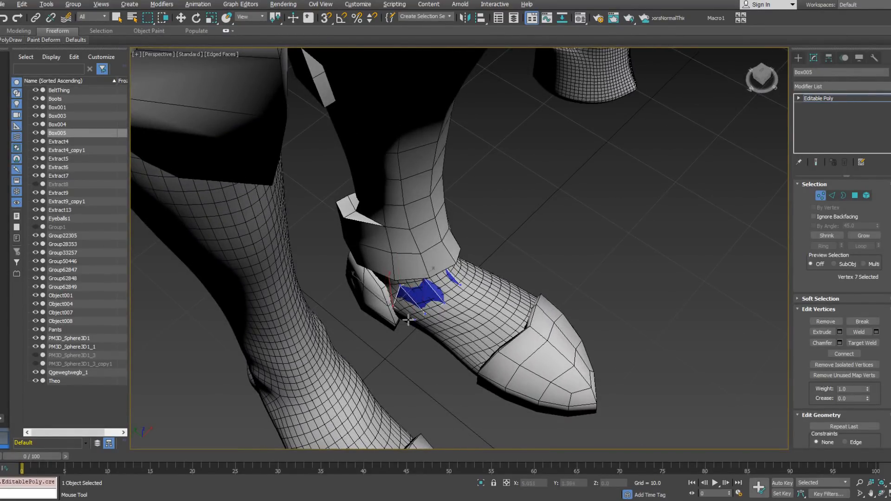
# Extend the mesh's lower edges by a row of polygons forward along the boot's instep.
pyautogui.keyDown('alt'); pyautogui.moveTo(413, 321); pyautogui.dragTo(436, 323, button='middle'); pyautogui.keyUp('alt')
pyautogui.keyDown('shift'); pyautogui.moveTo(435, 316); pyautogui.dragTo(454, 334); pyautogui.keyUp('shift')
pyautogui.keyDown('shift'); pyautogui.moveTo(455, 302); pyautogui.dragTo(475, 324); pyautogui.keyUp('shift')
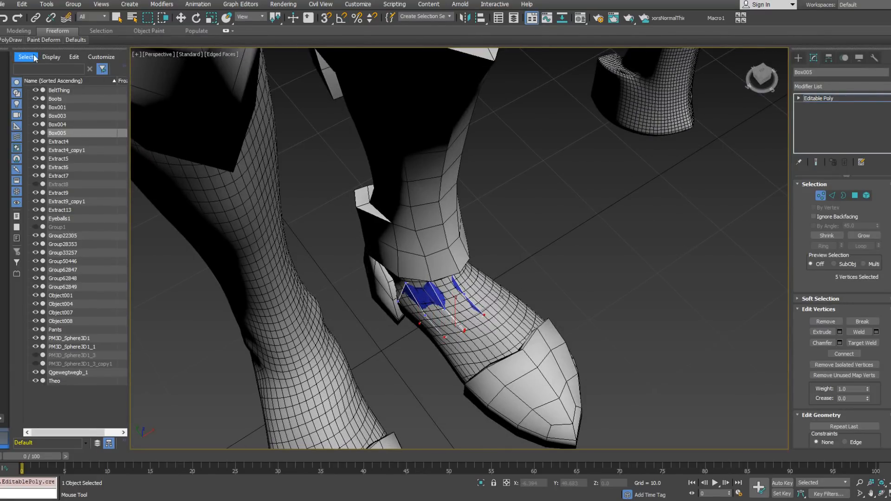
pyautogui.click(10, 39)
pyautogui.click(486, 343)
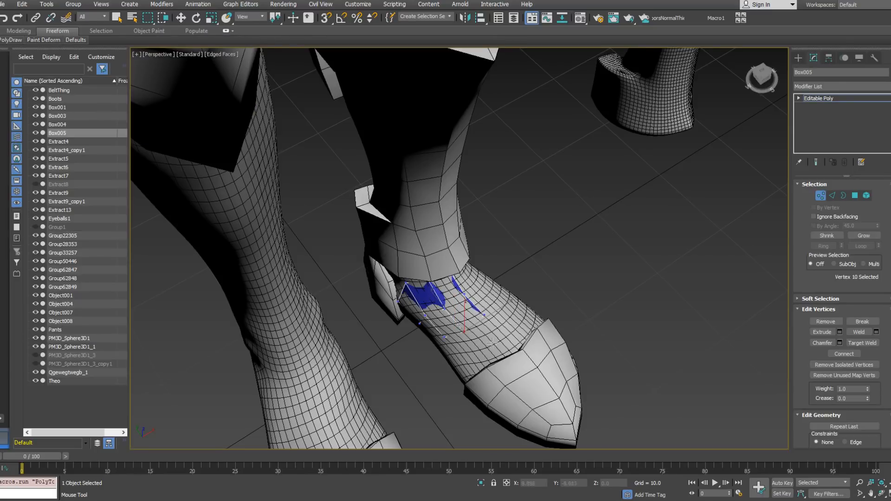
# Leave vertex editing, delete the toe caps from both boots and reselect the new instep mesh.
pyautogui.press('w')
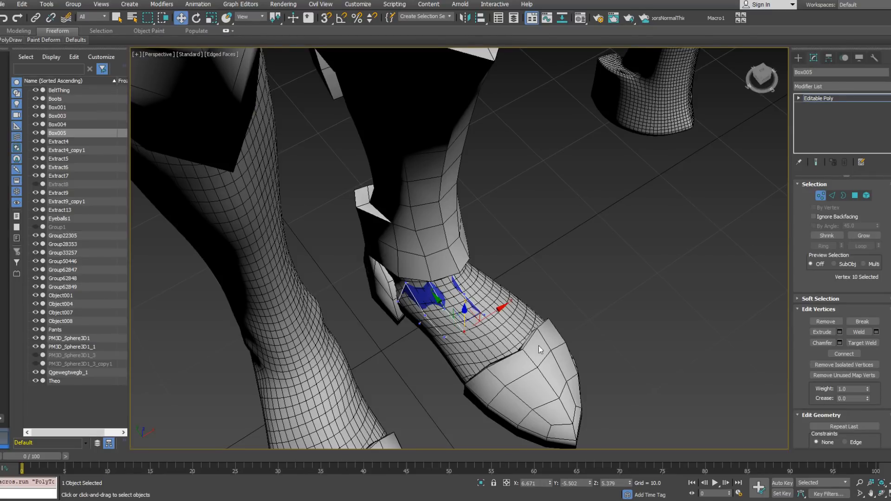
pyautogui.moveTo(538, 348); pyautogui.dragTo(516, 264, button='middle')
pyautogui.click(820, 196)
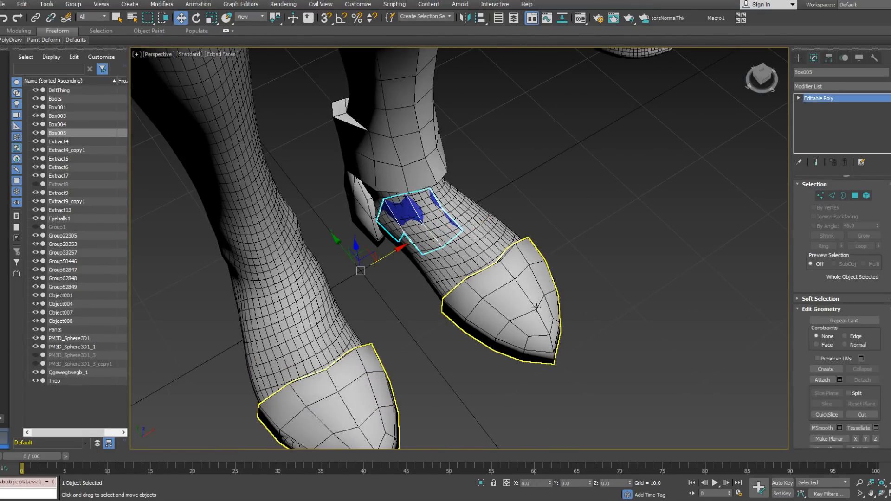
pyautogui.click(536, 307)
pyautogui.press('Delete')
pyautogui.click(416, 211)
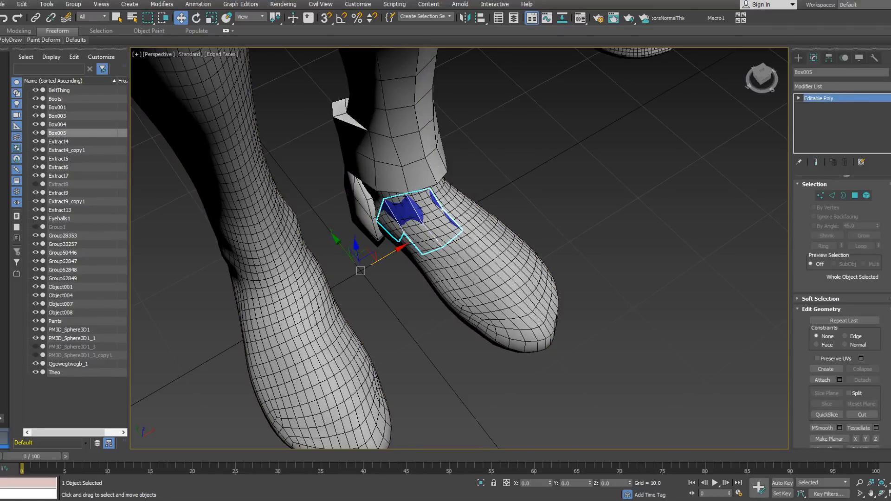
# Extend the instep mesh forward toward the toes and pull a tab down the inner side of the boot.
pyautogui.moveTo(10, 41)
pyautogui.click(89, 83)
pyautogui.keyDown('alt'); pyautogui.moveTo(523, 244); pyautogui.dragTo(556, 232, button='middle'); pyautogui.keyUp('alt')
pyautogui.moveTo(450, 236); pyautogui.dragTo(480, 251)
pyautogui.keyDown('alt'); pyautogui.moveTo(481, 247); pyautogui.dragTo(490, 237, button='middle'); pyautogui.keyUp('alt')
pyautogui.moveTo(464, 258); pyautogui.dragTo(466, 282)
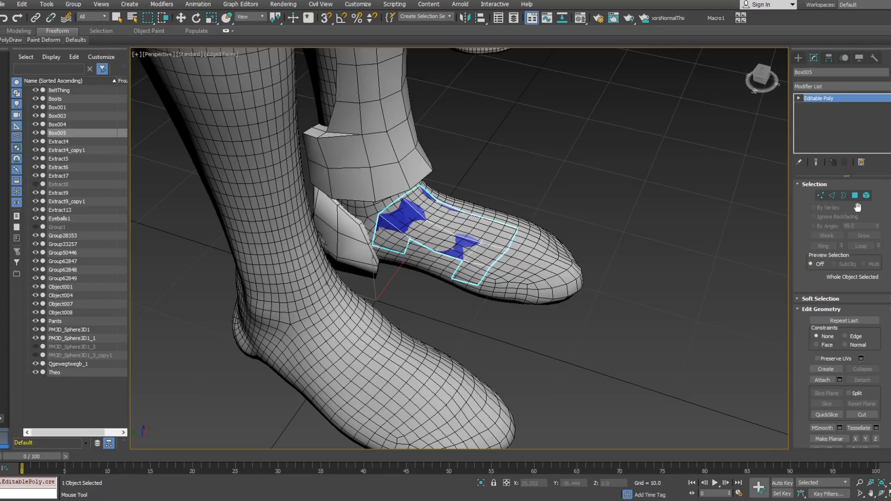
# Extend the mesh's edges with polygon strips over the outer side of the boot.
pyautogui.click(821, 196)
pyautogui.keyDown('alt'); pyautogui.moveTo(482, 274); pyautogui.dragTo(472, 254, button='middle'); pyautogui.keyUp('alt')
pyautogui.click(485, 270)
pyautogui.keyDown('ctrl'); pyautogui.keyDown('shift'); pyautogui.moveTo(539, 245); pyautogui.dragTo(566, 244); pyautogui.keyUp('shift'); pyautogui.keyUp('ctrl')
pyautogui.keyDown('alt'); pyautogui.moveTo(566, 244); pyautogui.dragTo(509, 268, button='middle'); pyautogui.keyUp('alt')
pyautogui.click(509, 270)
pyautogui.moveTo(512, 274); pyautogui.dragTo(609, 222)
pyautogui.keyDown('ctrl'); pyautogui.keyDown('shift'); pyautogui.moveTo(565, 251); pyautogui.dragTo(575, 264); pyautogui.keyUp('shift'); pyautogui.keyUp('ctrl')
pyautogui.keyDown('alt'); pyautogui.moveTo(582, 273); pyautogui.dragTo(540, 296, button='middle'); pyautogui.keyUp('alt')
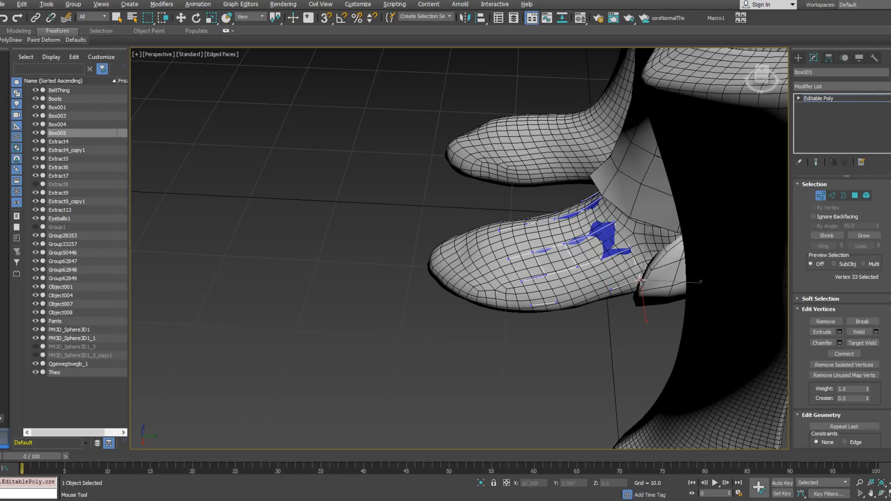
# Adjust vertices on the inner and outer side tabs of the foot guard to fit the boot's surface.
pyautogui.keyDown('alt'); pyautogui.moveTo(601, 261); pyautogui.dragTo(541, 302, button='middle'); pyautogui.keyUp('alt')
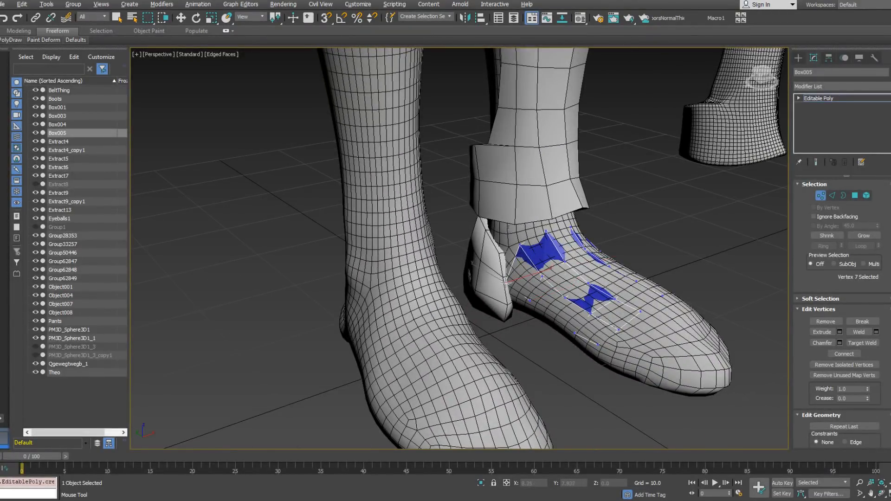
pyautogui.keyDown('alt'); pyautogui.moveTo(519, 244); pyautogui.dragTo(456, 330, button='middle'); pyautogui.keyUp('alt')
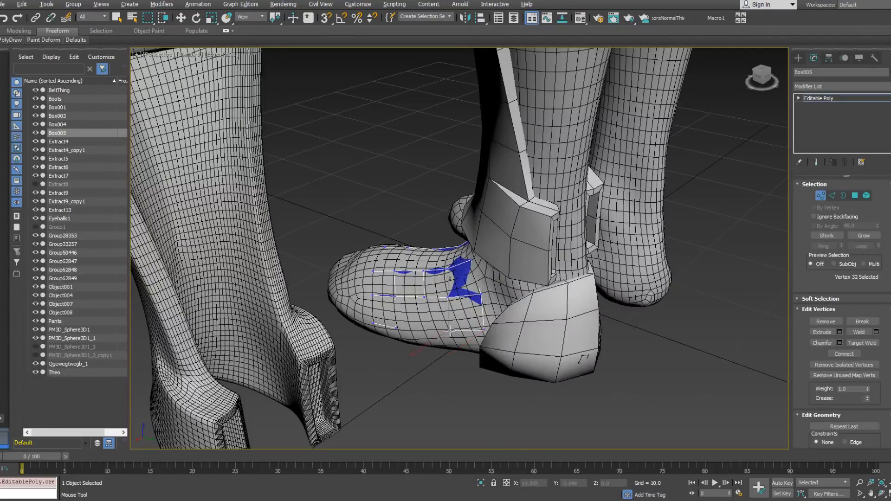
pyautogui.keyDown('alt'); pyautogui.moveTo(451, 330); pyautogui.dragTo(417, 278, button='middle'); pyautogui.keyUp('alt')
pyautogui.keyDown('alt'); pyautogui.moveTo(287, 257); pyautogui.dragTo(314, 282, button='middle'); pyautogui.keyUp('alt')
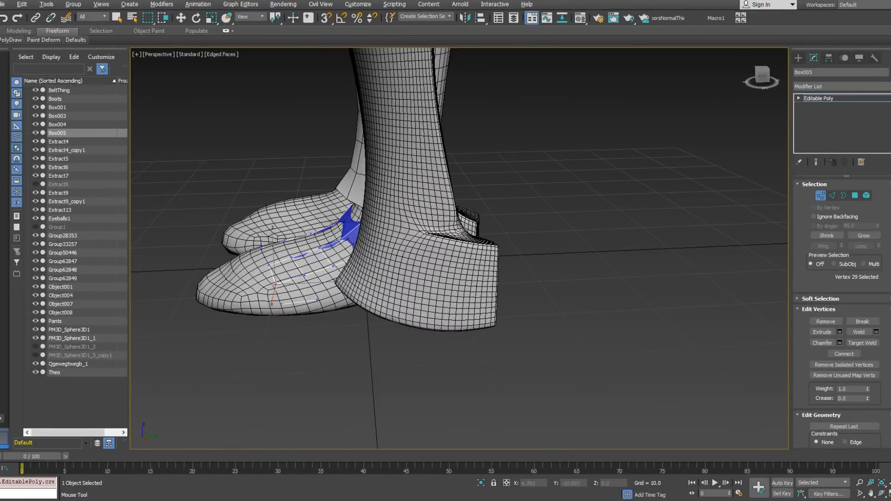
pyautogui.keyDown('alt'); pyautogui.moveTo(314, 283); pyautogui.dragTo(314, 302, button='middle'); pyautogui.keyUp('alt')
# Adjust vertices along the foot guard's front edge and at its inner rear corner, and leave vertex editing.
pyautogui.keyDown('alt'); pyautogui.moveTo(260, 265); pyautogui.dragTo(344, 277, button='middle'); pyautogui.keyUp('alt')
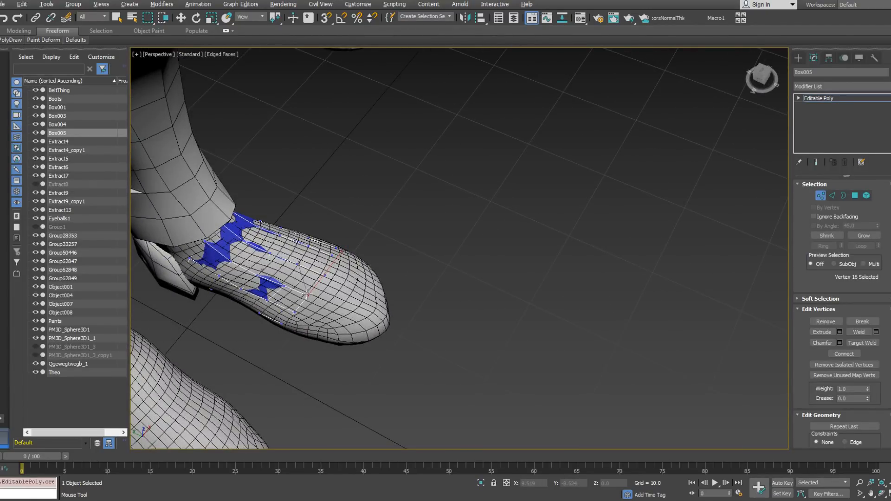
pyautogui.keyDown('alt'); pyautogui.moveTo(308, 295); pyautogui.dragTo(326, 276, button='middle'); pyautogui.keyUp('alt')
pyautogui.click(285, 333)
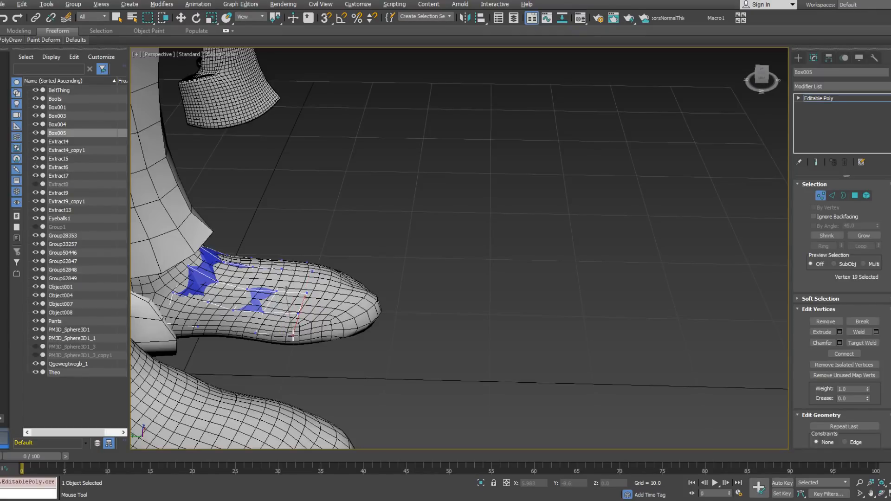
pyautogui.keyDown('alt'); pyautogui.moveTo(317, 320); pyautogui.dragTo(133, 283, button='middle'); pyautogui.keyUp('alt')
pyautogui.keyDown('alt'); pyautogui.moveTo(397, 330); pyautogui.dragTo(323, 384, button='middle'); pyautogui.keyUp('alt')
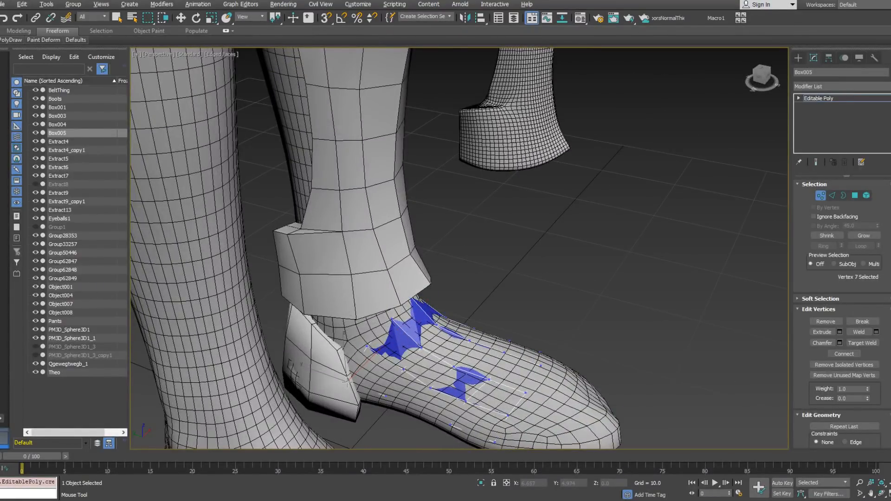
pyautogui.keyDown('alt'); pyautogui.moveTo(347, 382); pyautogui.dragTo(255, 383, button='middle'); pyautogui.keyUp('alt')
pyautogui.press('w')
pyautogui.keyDown('alt'); pyautogui.moveTo(385, 337); pyautogui.dragTo(494, 296, button='middle'); pyautogui.keyUp('alt')
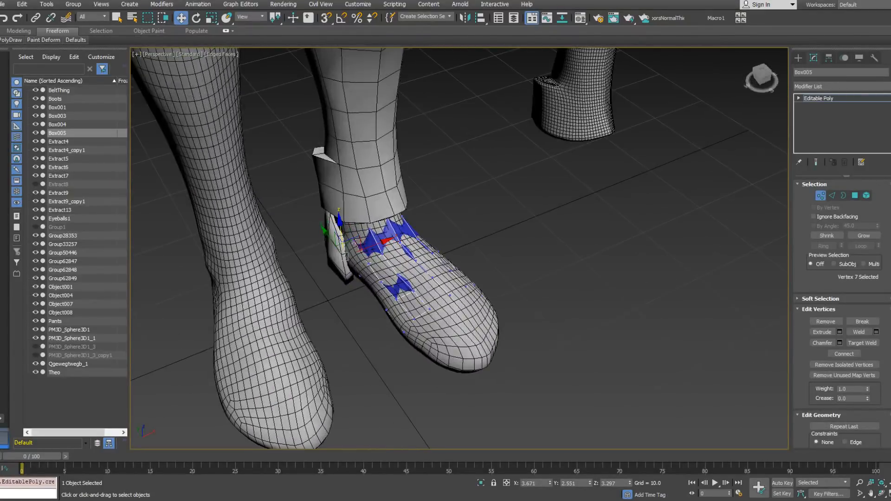
pyautogui.click(824, 196)
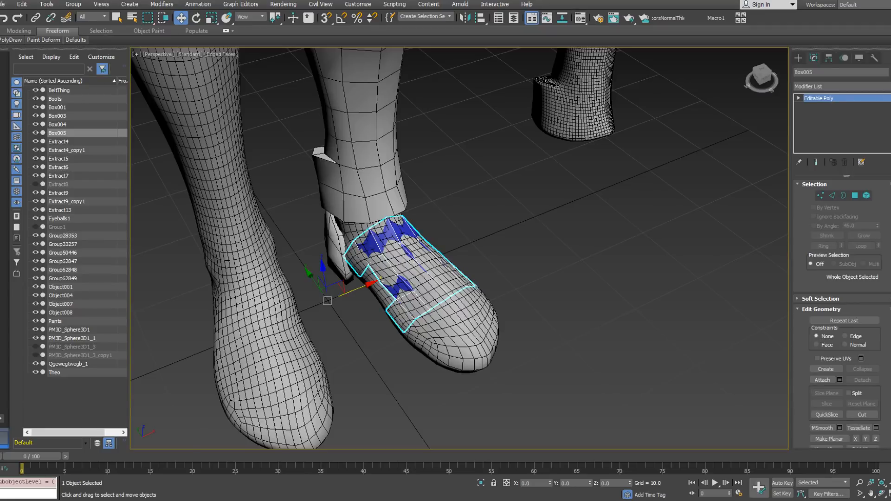
# Add a Shell modifier with an outer amount of 1.25 to the foot guard and inspect its thickness.
pyautogui.click(840, 87)
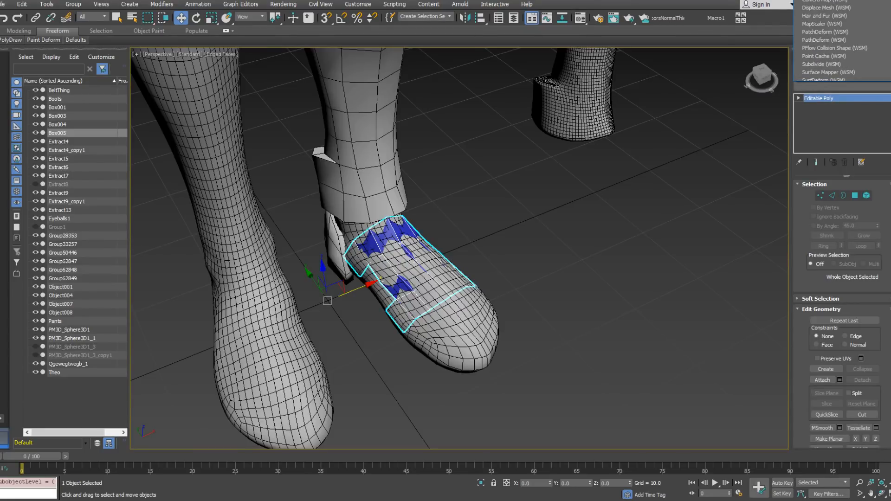
pyautogui.press('t')
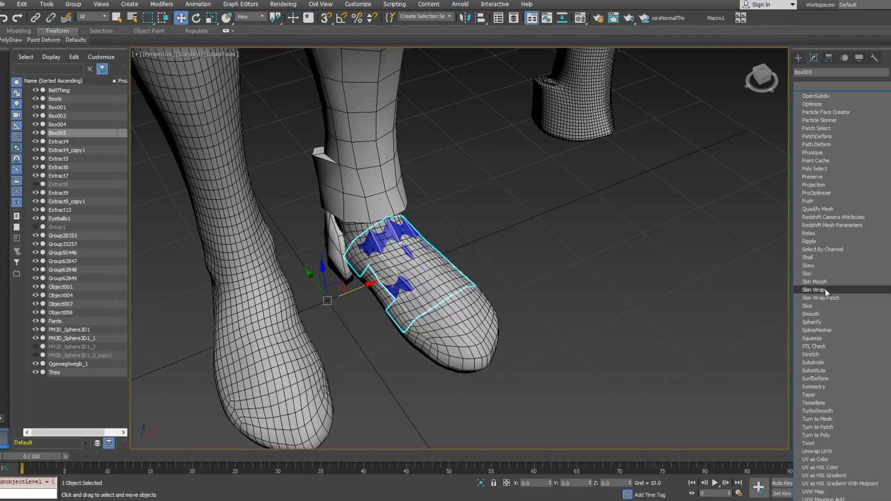
pyautogui.click(826, 258)
pyautogui.keyDown('alt'); pyautogui.moveTo(628, 308); pyautogui.dragTo(549, 260, button='middle'); pyautogui.keyUp('alt')
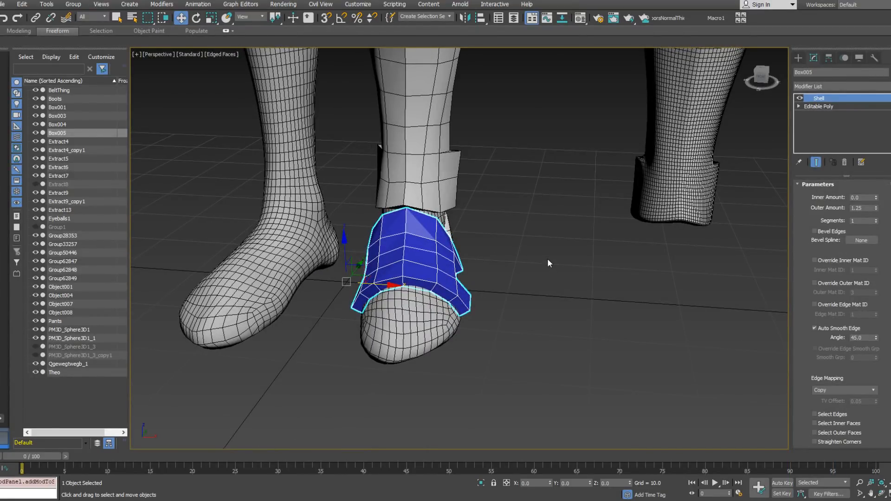
pyautogui.keyDown('alt'); pyautogui.moveTo(561, 251); pyautogui.dragTo(477, 259, button='middle'); pyautogui.keyUp('alt')
pyautogui.scroll(3, 465, 244)
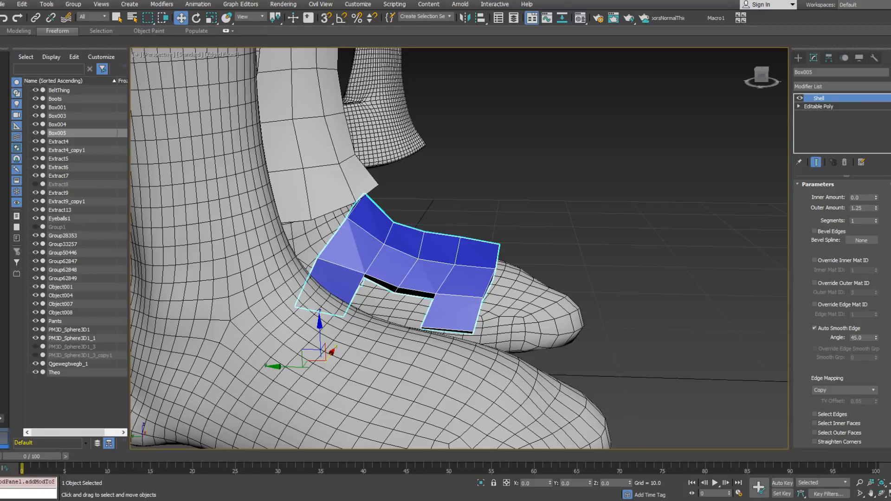
pyautogui.keyDown('alt'); pyautogui.moveTo(424, 226); pyautogui.dragTo(176, 218, button='middle'); pyautogui.keyUp('alt')
# Collapse the foot guard's modifier stack and convert the result to an editable poly.
pyautogui.rightClick(833, 139)
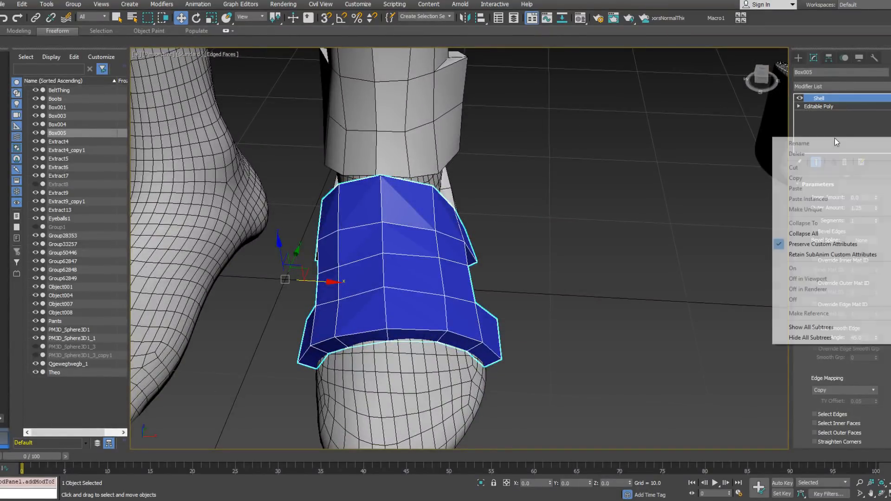
pyautogui.click(817, 232)
pyautogui.rightClick(836, 141)
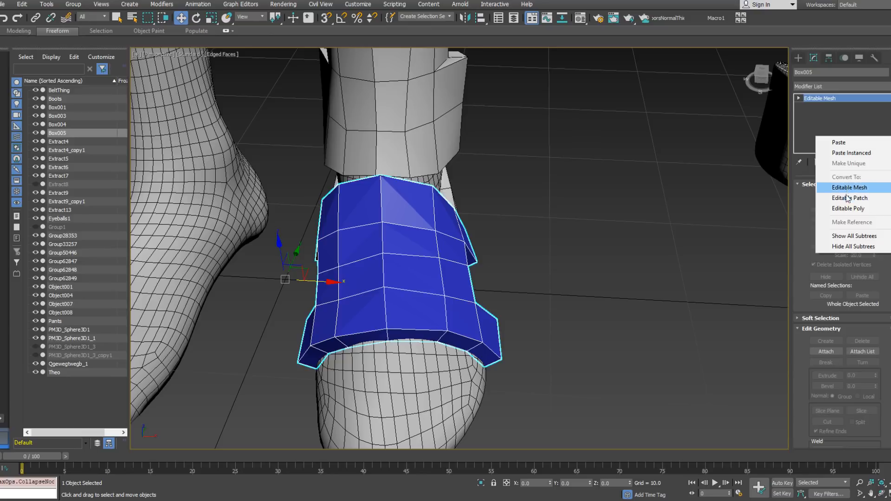
pyautogui.click(816, 182)
# Select vertices at the foot guard's upper front edge and reposition them beneath the shin guard's lower rim.
pyautogui.click(821, 196)
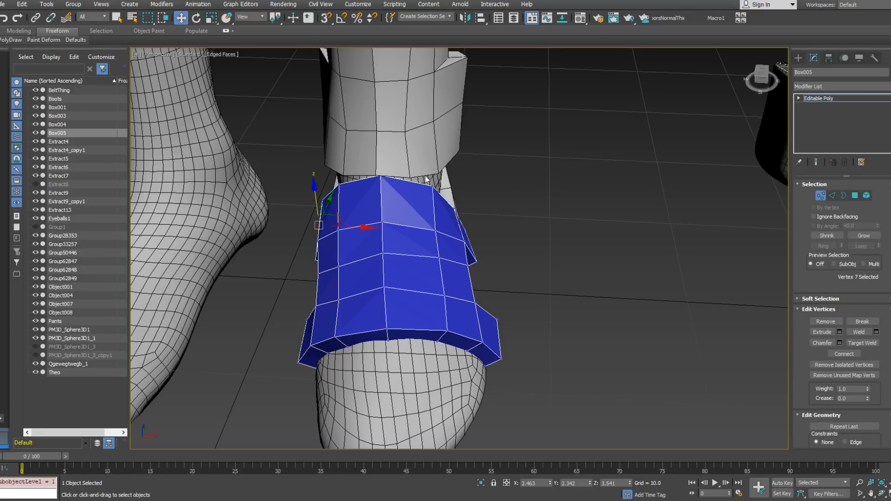
pyautogui.moveTo(394, 213); pyautogui.dragTo(395, 215)
pyautogui.keyDown('alt'); pyautogui.moveTo(395, 213); pyautogui.dragTo(305, 146, button='middle'); pyautogui.keyUp('alt')
pyautogui.moveTo(390, 164); pyautogui.dragTo(380, 154)
pyautogui.moveTo(328, 185)
pyautogui.keyDown('alt'); pyautogui.mouseDown(button='middle')
pyautogui.moveTo(359, 202)
pyautogui.moveTo(305, 185)
pyautogui.moveTo(327, 194)
pyautogui.mouseUp(button='middle'); pyautogui.keyUp('alt')
pyautogui.moveTo(375, 193); pyautogui.dragTo(373, 185)
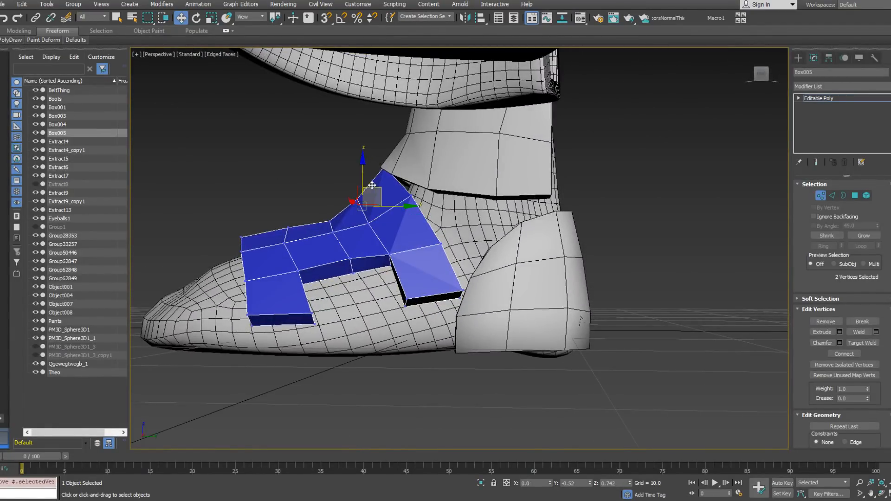
pyautogui.keyDown('alt'); pyautogui.moveTo(360, 201); pyautogui.dragTo(322, 207, button='middle'); pyautogui.keyUp('alt')
pyautogui.moveTo(373, 199); pyautogui.dragTo(398, 165)
pyautogui.keyDown('alt'); pyautogui.moveTo(342, 223); pyautogui.dragTo(450, 235, button='middle'); pyautogui.keyUp('alt')
pyautogui.moveTo(413, 208)
pyautogui.keyDown('alt'); pyautogui.mouseDown(button='middle')
pyautogui.moveTo(317, 185)
pyautogui.moveTo(416, 209)
pyautogui.moveTo(436, 199)
pyautogui.moveTo(419, 198)
pyautogui.mouseUp(button='middle'); pyautogui.keyUp('alt')
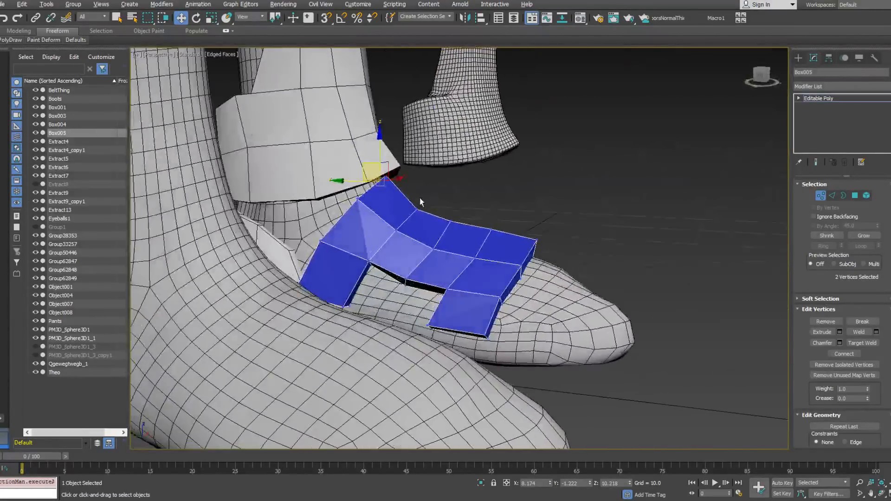
# Leave the foot guard, switch to the shin guard and select four polygons along its front lower rim.
pyautogui.click(821, 194)
pyautogui.click(364, 153)
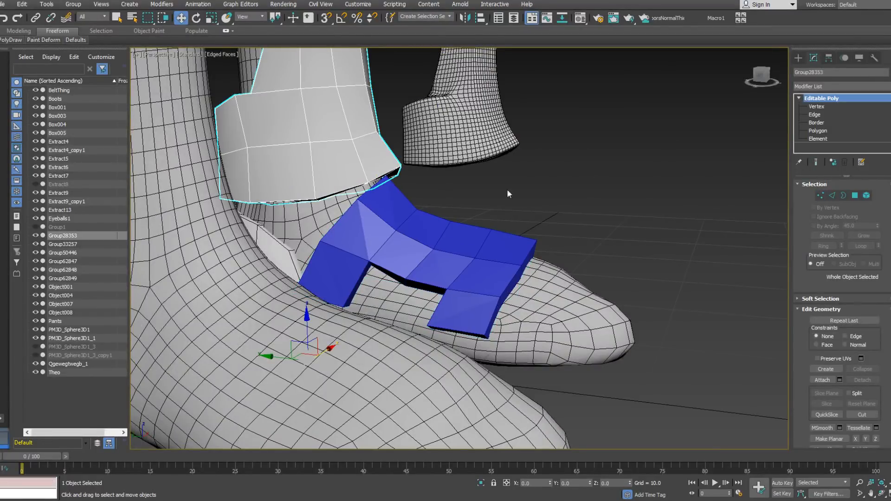
pyautogui.click(820, 195)
pyautogui.keyDown('alt'); pyautogui.moveTo(418, 199); pyautogui.dragTo(582, 190, button='middle'); pyautogui.keyUp('alt')
pyautogui.click(832, 196)
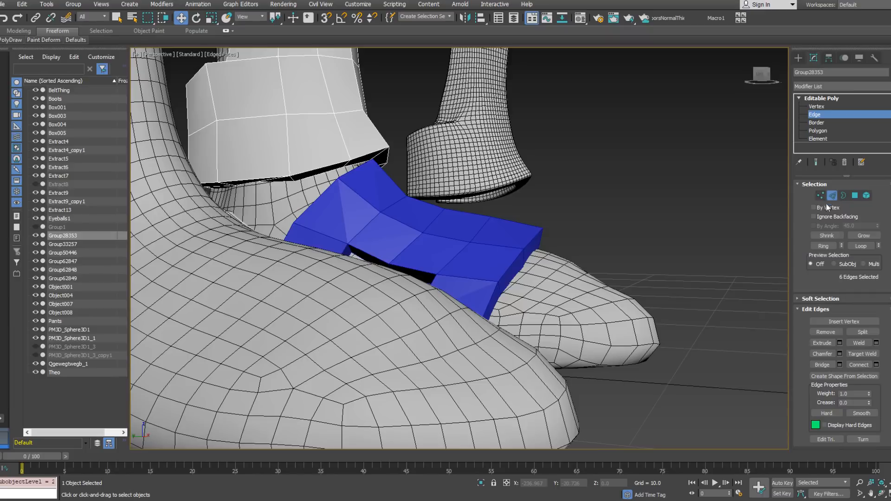
pyautogui.click(855, 196)
pyautogui.click(370, 153)
pyautogui.keyDown('alt'); pyautogui.moveTo(369, 153); pyautogui.dragTo(447, 171, button='middle'); pyautogui.keyUp('alt')
pyautogui.click(370, 157)
pyautogui.keyDown('ctrl'); pyautogui.click(386, 157); pyautogui.keyUp('ctrl')
pyautogui.keyDown('ctrl'); pyautogui.click(345, 166); pyautogui.keyUp('ctrl')
pyautogui.keyDown('ctrl'); pyautogui.click(411, 171); pyautogui.keyUp('ctrl')
# Extrude the four polygons along the shin guard's front lower rim and move the new strip outward over the foot guard.
pyautogui.rightClick(444, 166)
pyautogui.click(361, 190)
pyautogui.keyDown('alt'); pyautogui.moveTo(361, 190); pyautogui.dragTo(403, 195, button='middle'); pyautogui.keyUp('alt')
pyautogui.click(464, 282)
pyautogui.rightClick(407, 192)
pyautogui.click(422, 210)
pyautogui.rightClick(409, 151)
pyautogui.click(405, 159)
pyautogui.moveTo(376, 165); pyautogui.dragTo(397, 177)
pyautogui.keyDown('alt'); pyautogui.moveTo(398, 173); pyautogui.dragTo(420, 180, button='middle'); pyautogui.keyUp('alt')
# Convert the extruded rim polygons to a vertex selection, then scale it wider, rotate it and move it to fit above the foot guard.
pyautogui.rightClick(422, 180)
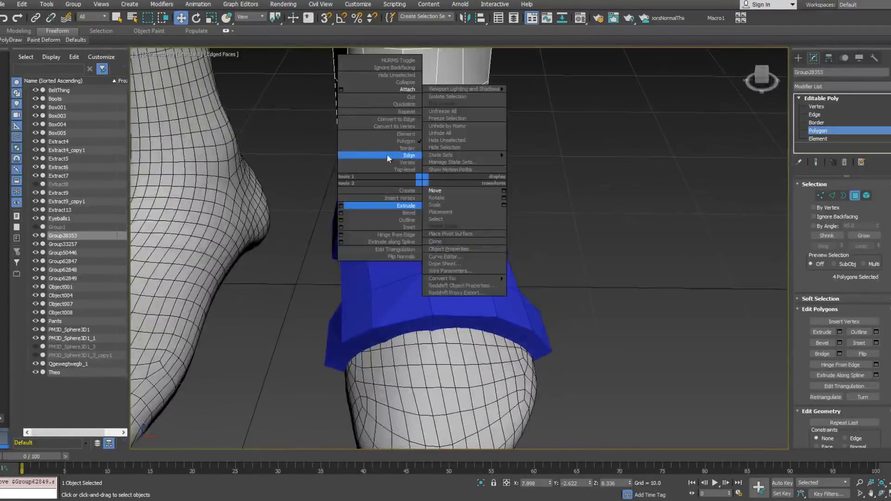
pyautogui.click(394, 126)
pyautogui.rightClick(453, 216)
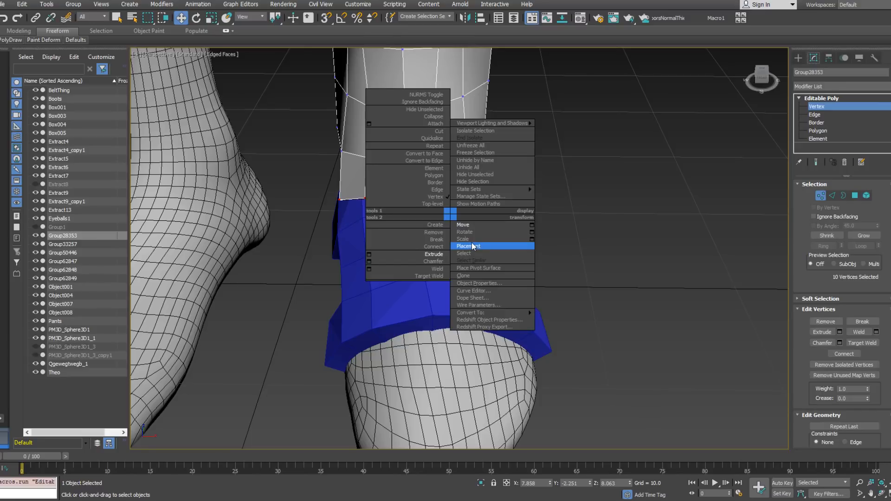
pyautogui.click(468, 239)
pyautogui.moveTo(447, 198); pyautogui.dragTo(458, 197)
pyautogui.rightClick(457, 196)
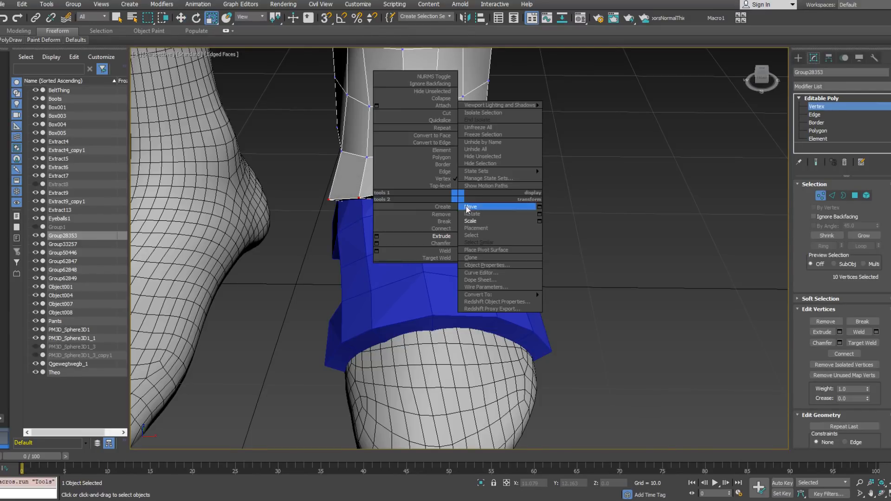
pyautogui.click(471, 214)
pyautogui.keyDown('alt'); pyautogui.moveTo(447, 205); pyautogui.dragTo(431, 218, button='middle'); pyautogui.keyUp('alt')
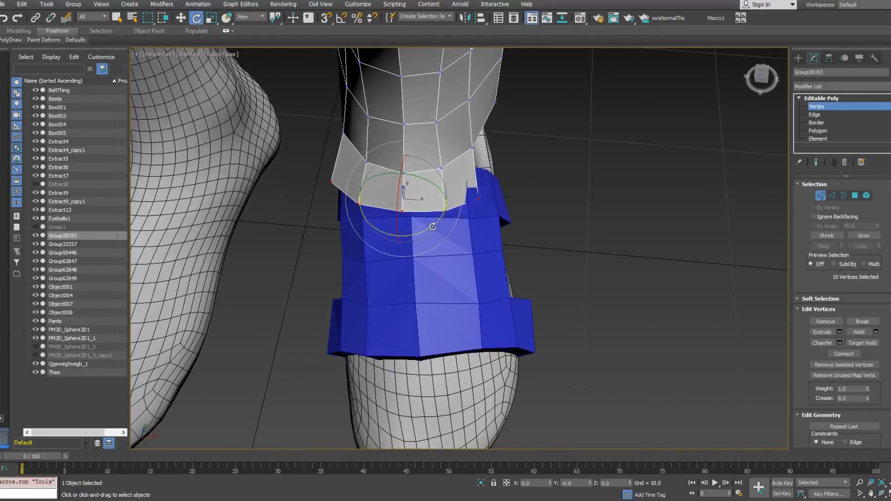
pyautogui.rightClick(435, 226)
pyautogui.click(443, 231)
pyautogui.moveTo(444, 203); pyautogui.dragTo(447, 201)
# Reposition individual vertices along the shin guard's flared lower rim to shape it around the ankle and over the foot guard.
pyautogui.keyDown('alt'); pyautogui.moveTo(448, 202); pyautogui.dragTo(424, 168, button='middle'); pyautogui.keyUp('alt')
pyautogui.moveTo(454, 237); pyautogui.dragTo(505, 209)
pyautogui.keyDown('alt'); pyautogui.moveTo(460, 217); pyautogui.dragTo(502, 195, button='middle'); pyautogui.keyUp('alt')
pyautogui.moveTo(493, 201); pyautogui.dragTo(499, 193)
pyautogui.keyDown('alt'); pyautogui.moveTo(499, 193); pyautogui.dragTo(391, 187, button='middle'); pyautogui.keyUp('alt')
pyautogui.moveTo(487, 197); pyautogui.dragTo(482, 191)
pyautogui.keyDown('alt'); pyautogui.moveTo(481, 192); pyautogui.dragTo(518, 190, button='middle'); pyautogui.keyUp('alt')
pyautogui.moveTo(496, 165); pyautogui.dragTo(485, 154)
pyautogui.keyDown('alt'); pyautogui.moveTo(485, 154); pyautogui.dragTo(500, 182, button='middle'); pyautogui.keyUp('alt')
pyautogui.moveTo(520, 187); pyautogui.dragTo(524, 190)
pyautogui.keyDown('alt'); pyautogui.moveTo(524, 190); pyautogui.dragTo(484, 234, button='middle'); pyautogui.keyUp('alt')
pyautogui.moveTo(485, 234); pyautogui.dragTo(461, 194)
pyautogui.keyDown('alt'); pyautogui.moveTo(461, 196); pyautogui.dragTo(395, 266, button='middle'); pyautogui.keyUp('alt')
pyautogui.moveTo(493, 211); pyautogui.dragTo(491, 203)
pyautogui.keyDown('alt'); pyautogui.moveTo(491, 203); pyautogui.dragTo(473, 195, button='middle'); pyautogui.keyUp('alt')
# Select the polygons of the shin guard's new front strip and assign them a smoothing group, using wireframe display to reach hidden faces.
pyautogui.scroll(-4, 497, 227)
pyautogui.keyDown('alt'); pyautogui.moveTo(508, 157); pyautogui.dragTo(758, 213, button='middle'); pyautogui.keyUp('alt')
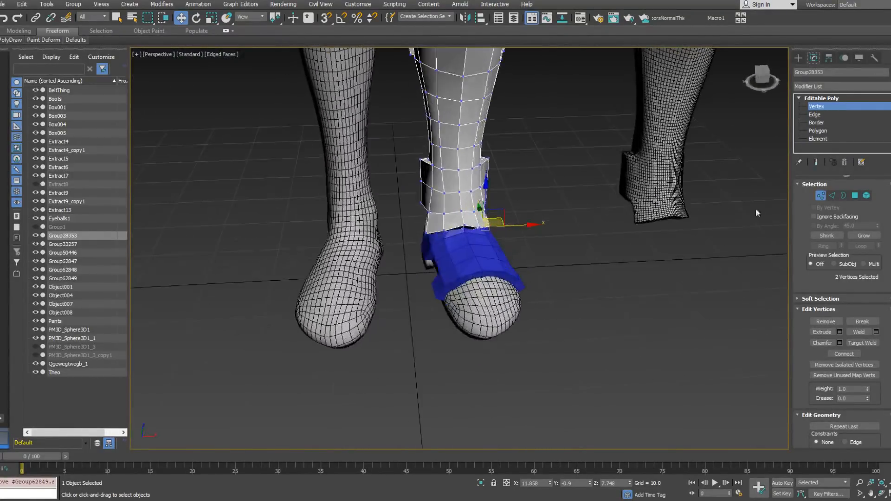
pyautogui.click(856, 196)
pyautogui.scroll(3, 483, 206)
pyautogui.click(464, 211)
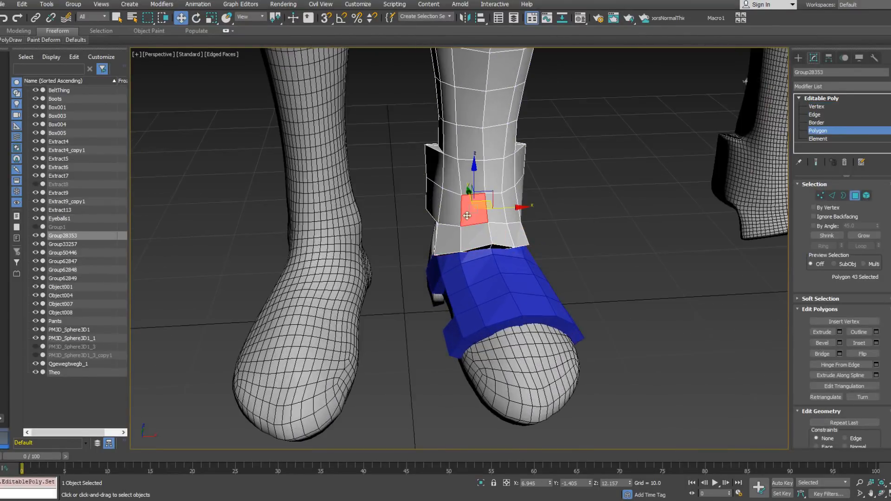
pyautogui.keyDown('alt'); pyautogui.moveTo(471, 232); pyautogui.dragTo(557, 243, button='middle'); pyautogui.keyUp('alt')
pyautogui.scroll(-10, 890, 282)
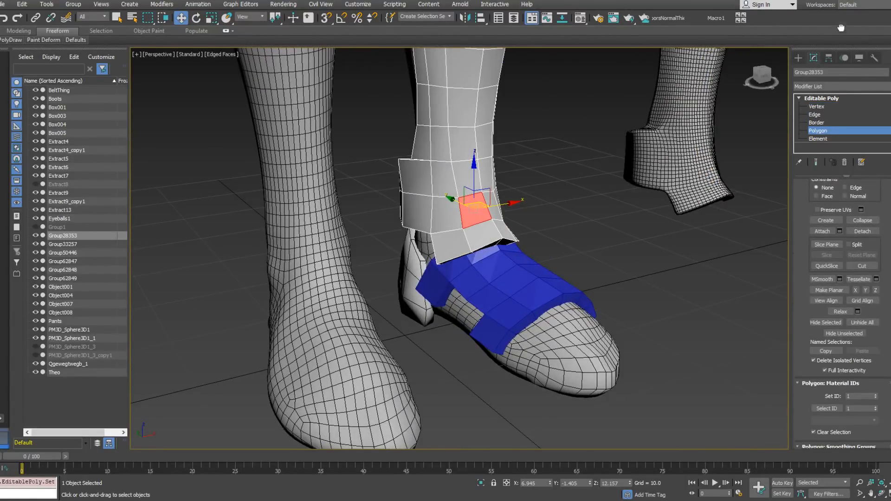
pyautogui.click(465, 236)
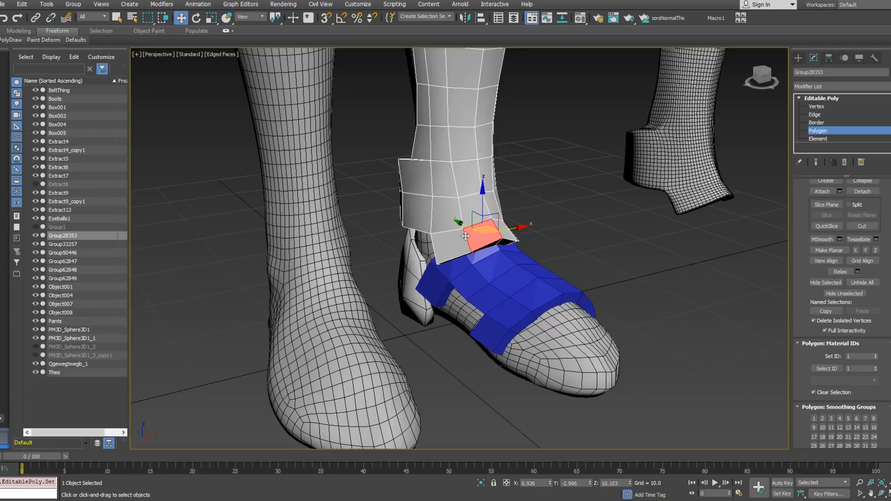
pyautogui.press('F3')
pyautogui.moveTo(483, 258)
pyautogui.keyDown('alt'); pyautogui.mouseDown(button='middle')
pyautogui.moveTo(334, 212)
pyautogui.moveTo(441, 231)
pyautogui.mouseUp(button='middle'); pyautogui.keyUp('alt')
pyautogui.keyDown('ctrl'); pyautogui.click(443, 230); pyautogui.keyUp('ctrl')
pyautogui.keyDown('ctrl'); pyautogui.click(487, 251); pyautogui.keyUp('ctrl')
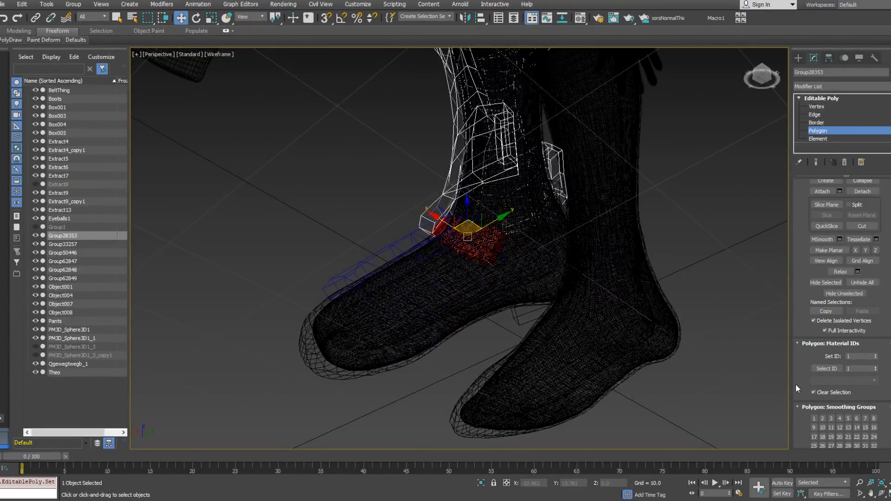
pyautogui.keyDown('alt'); pyautogui.moveTo(530, 271); pyautogui.dragTo(488, 237, button='middle'); pyautogui.keyUp('alt')
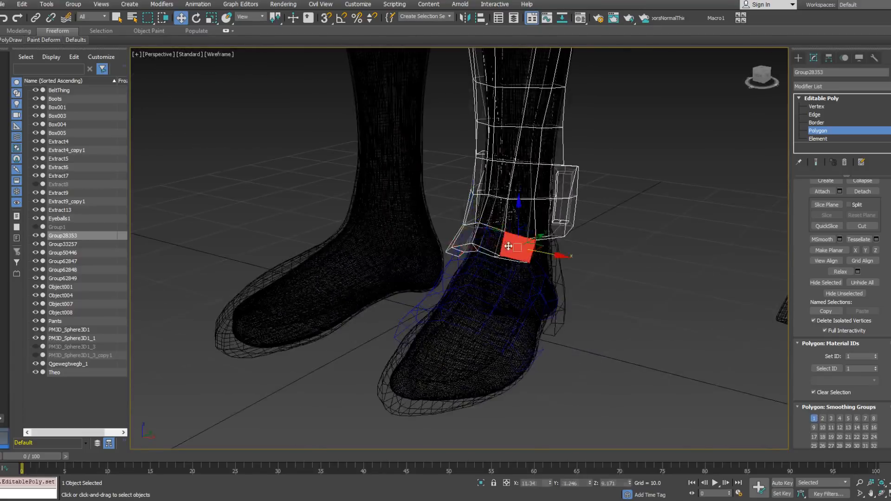
# Assign separate smoothing groups to the next polygons around the shin guard's extruded lower strip.
pyautogui.scroll(3, 489, 237)
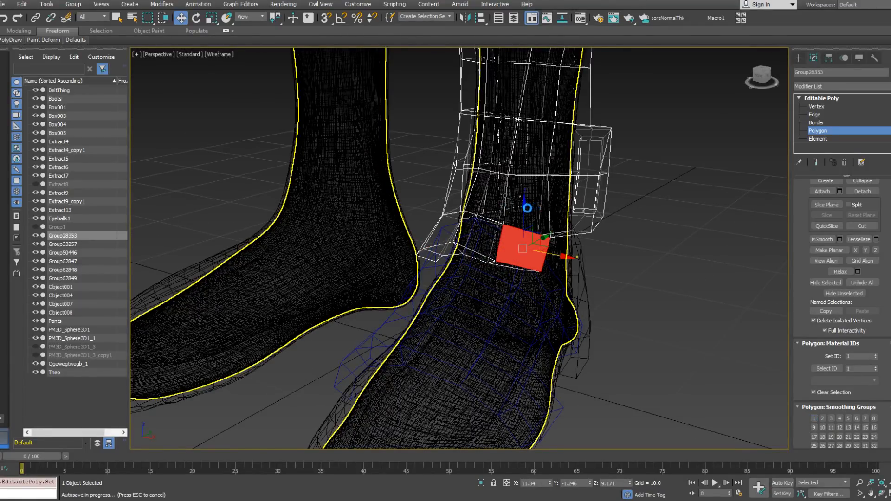
pyautogui.click(516, 243)
pyautogui.keyDown('ctrl'); pyautogui.click(489, 239); pyautogui.keyUp('ctrl')
pyautogui.keyDown('alt'); pyautogui.moveTo(489, 239); pyautogui.dragTo(390, 193, button='middle'); pyautogui.keyUp('alt')
pyautogui.keyDown('alt'); pyautogui.moveTo(503, 235); pyautogui.dragTo(821, 411, button='middle'); pyautogui.keyUp('alt')
pyautogui.keyDown('alt'); pyautogui.moveTo(568, 272); pyautogui.dragTo(789, 407, button='middle'); pyautogui.keyUp('alt')
pyautogui.click(815, 430)
pyautogui.keyDown('alt'); pyautogui.moveTo(400, 196); pyautogui.dragTo(491, 180, button='middle'); pyautogui.keyUp('alt')
pyautogui.click(477, 176)
pyautogui.click(498, 188)
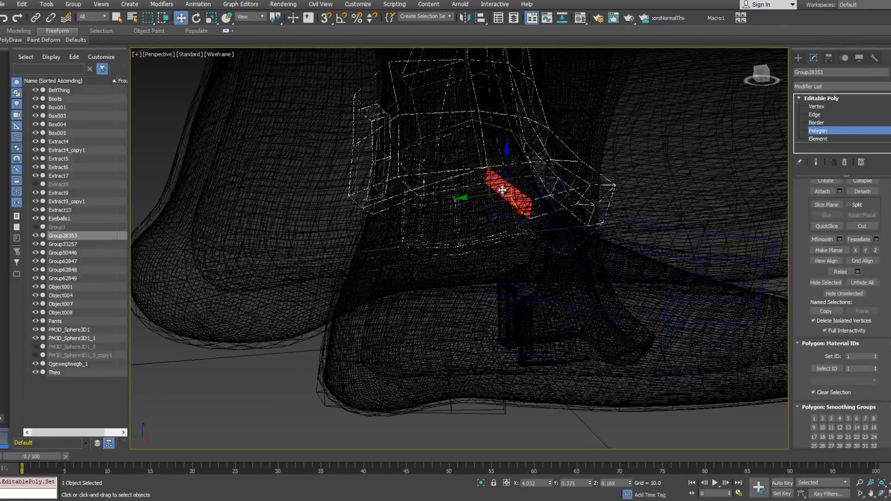
pyautogui.click(835, 429)
# Give the remaining inner and underside polygons of the shin guard's lower rim their own smoothing groups and return to shaded display.
pyautogui.keyDown('alt'); pyautogui.moveTo(399, 209); pyautogui.dragTo(511, 208, button='middle'); pyautogui.keyUp('alt')
pyautogui.click(538, 187)
pyautogui.moveTo(556, 178); pyautogui.dragTo(417, 243, button='middle')
pyautogui.keyDown('alt'); pyautogui.moveTo(417, 242); pyautogui.dragTo(502, 204, button='middle'); pyautogui.keyUp('alt')
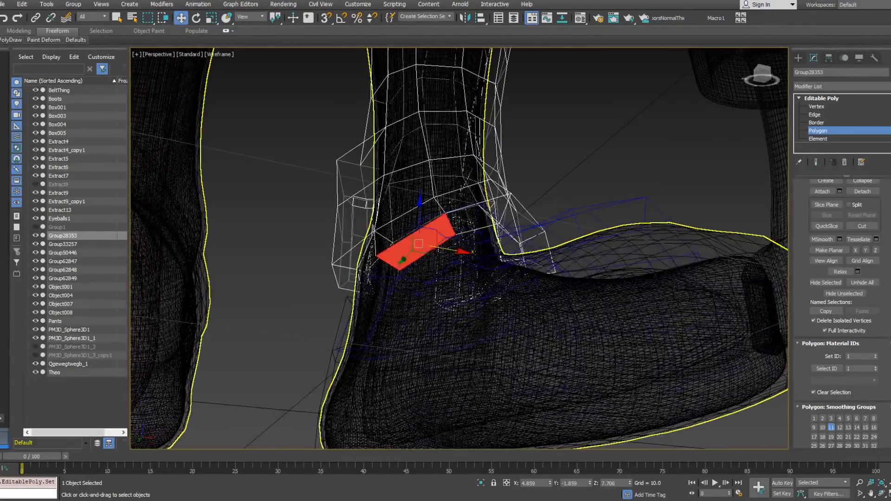
pyautogui.keyDown('ctrl'); pyautogui.click(492, 212); pyautogui.keyUp('ctrl')
pyautogui.keyDown('alt'); pyautogui.moveTo(551, 248); pyautogui.dragTo(736, 409, button='middle'); pyautogui.keyUp('alt')
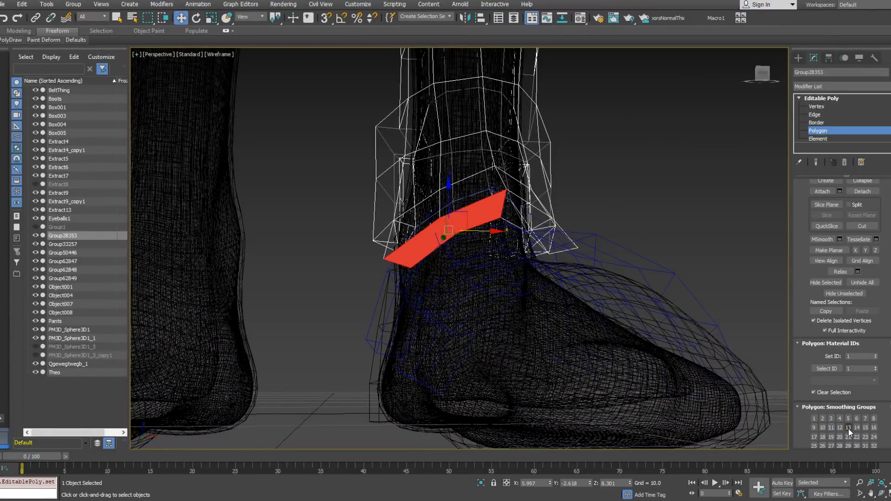
pyautogui.click(534, 214)
pyautogui.keyDown('alt'); pyautogui.moveTo(534, 215); pyautogui.dragTo(539, 258, button='middle'); pyautogui.keyUp('alt')
pyautogui.click(816, 428)
pyautogui.scroll(-2, 538, 258)
pyautogui.press('F3')
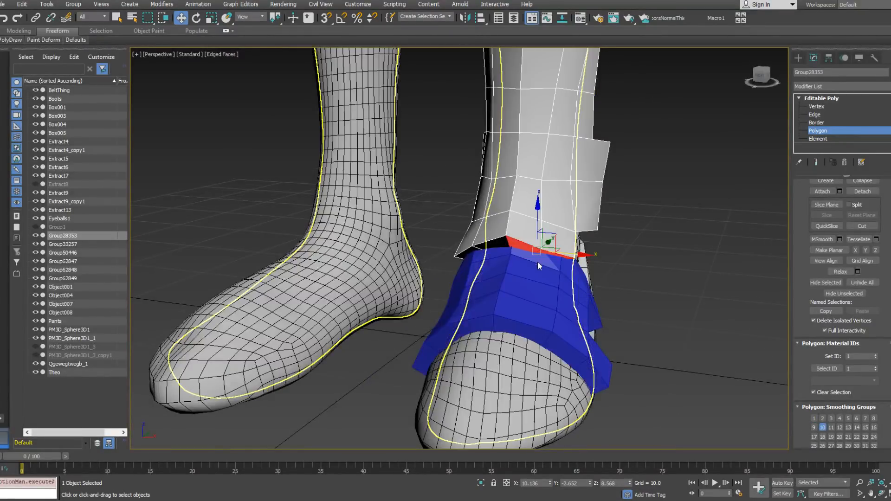
# Adjust the height of the vertices at the lower corners of the shin guard's ankle cuff and check the shape from several sides.
pyautogui.scroll(-4, 537, 260)
pyautogui.keyDown('alt'); pyautogui.moveTo(620, 290); pyautogui.dragTo(564, 279, button='middle'); pyautogui.keyUp('alt')
pyautogui.click(816, 107)
pyautogui.keyDown('alt'); pyautogui.moveTo(660, 226); pyautogui.dragTo(524, 319, button='middle'); pyautogui.keyUp('alt')
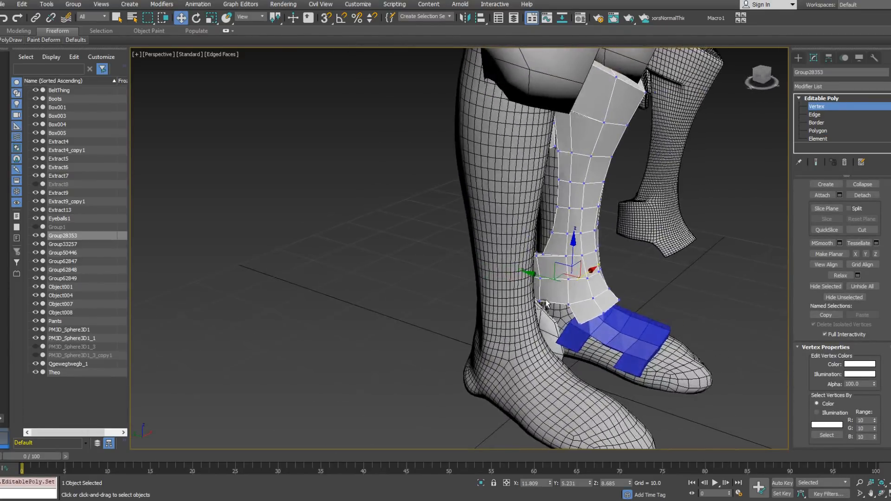
pyautogui.keyDown('alt'); pyautogui.moveTo(561, 291); pyautogui.dragTo(489, 253, button='middle'); pyautogui.keyUp('alt')
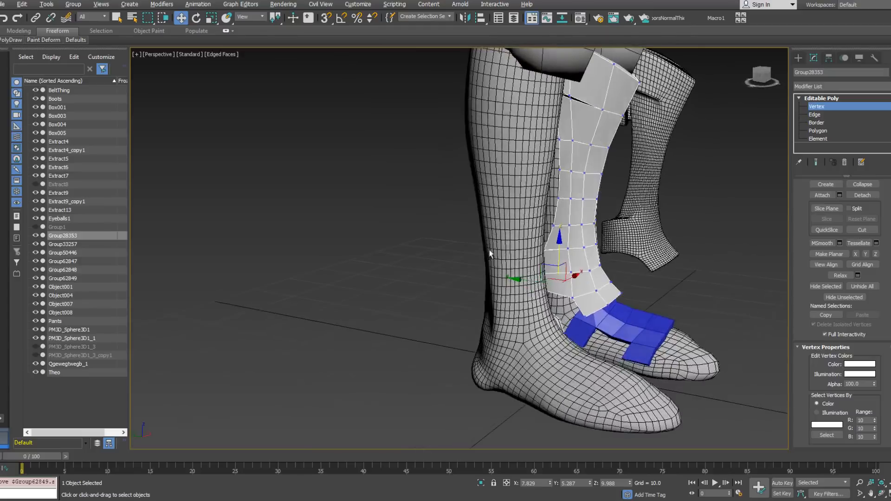
pyautogui.keyDown('alt'); pyautogui.moveTo(559, 258); pyautogui.dragTo(541, 250, button='middle'); pyautogui.keyUp('alt')
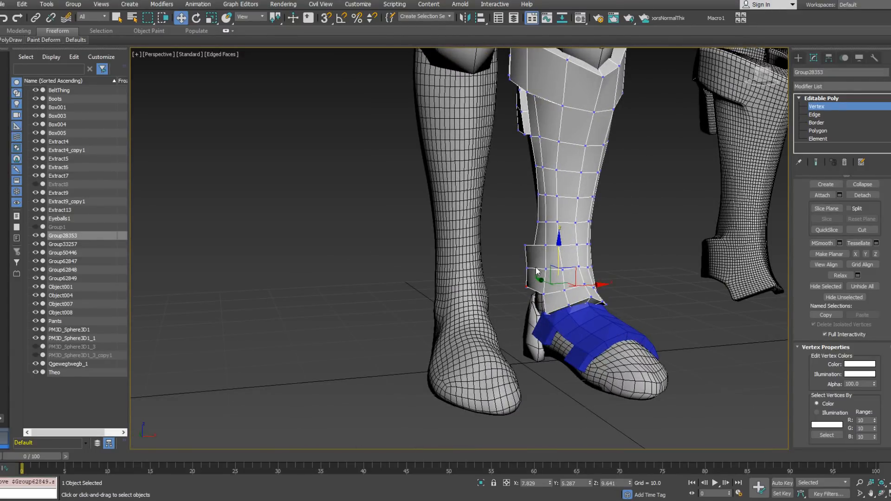
pyautogui.keyDown('alt'); pyautogui.moveTo(544, 268); pyautogui.dragTo(529, 288, button='middle'); pyautogui.keyUp('alt')
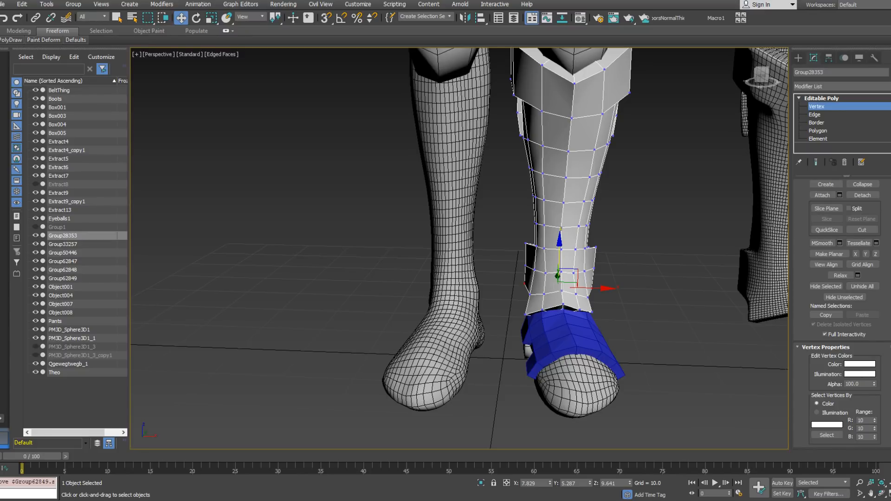
pyautogui.keyDown('alt'); pyautogui.moveTo(518, 316); pyautogui.dragTo(590, 379, button='middle'); pyautogui.keyUp('alt')
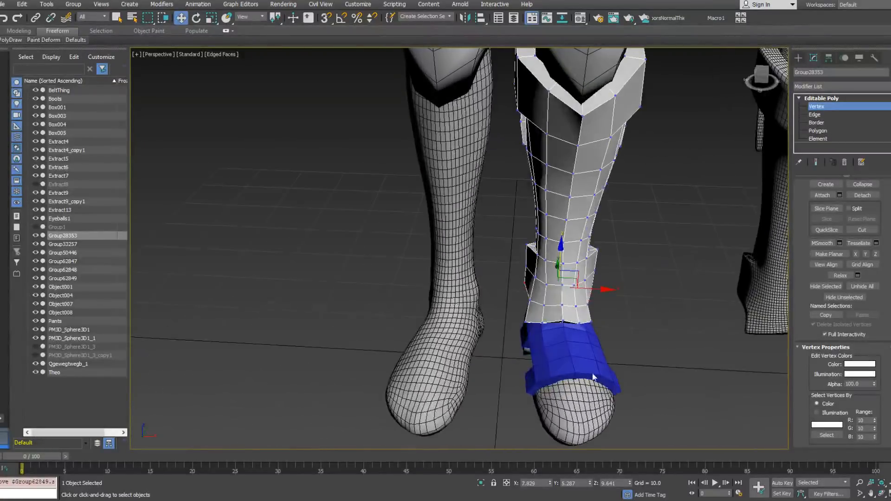
pyautogui.keyDown('alt'); pyautogui.moveTo(600, 287); pyautogui.dragTo(512, 267, button='middle'); pyautogui.keyUp('alt')
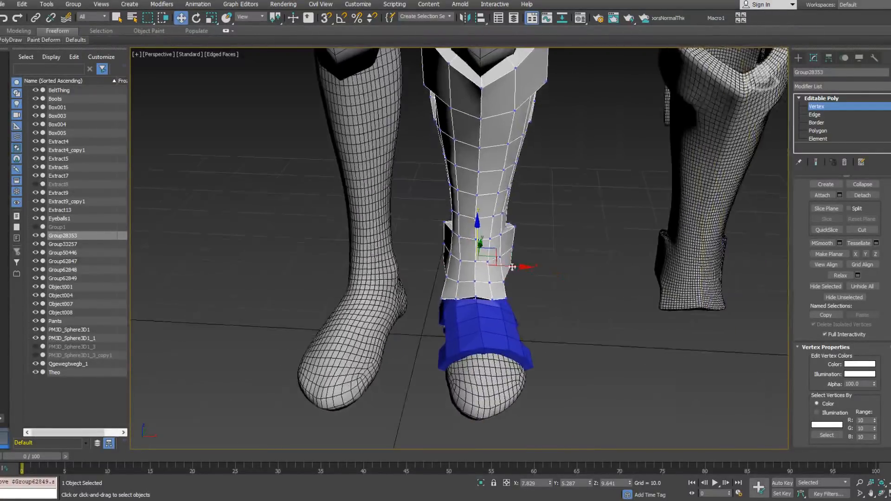
# Switch to the blue foot guard and lower its top front vertices slightly toward the boot.
pyautogui.click(826, 108)
pyautogui.click(480, 324)
pyautogui.keyDown('alt'); pyautogui.moveTo(480, 324); pyautogui.dragTo(519, 285, button='middle'); pyautogui.keyUp('alt')
pyautogui.scroll(3, 495, 301)
pyautogui.click(799, 98)
pyautogui.click(817, 107)
pyautogui.keyDown('alt'); pyautogui.moveTo(776, 137); pyautogui.dragTo(368, 282, button='middle'); pyautogui.keyUp('alt')
pyautogui.click(375, 285)
pyautogui.moveTo(394, 256); pyautogui.dragTo(395, 256)
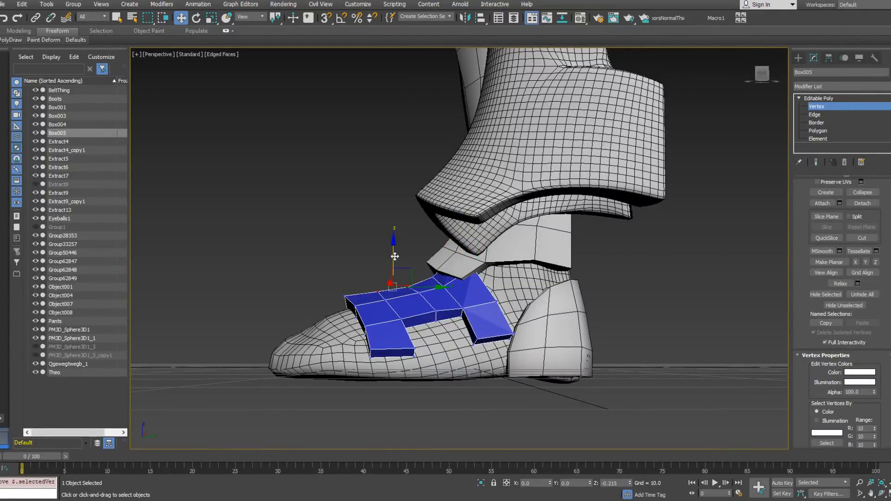
pyautogui.click(346, 296)
pyautogui.keyDown('alt'); pyautogui.moveTo(344, 262); pyautogui.dragTo(415, 306, button='middle'); pyautogui.keyUp('alt')
pyautogui.keyDown('alt'); pyautogui.moveTo(352, 313); pyautogui.dragTo(420, 280, button='middle'); pyautogui.keyUp('alt')
# Select the polygons of the foot guard's front and rear side tabs and extrude them outward.
pyautogui.click(817, 131)
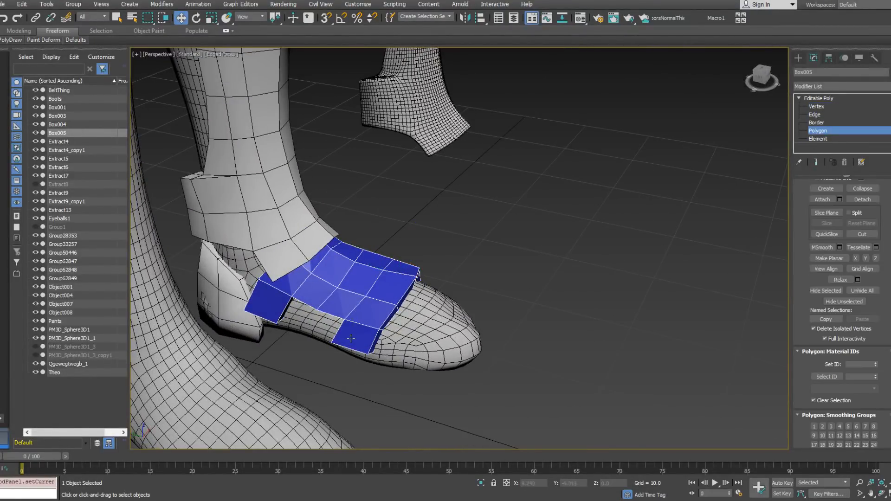
pyautogui.click(351, 338)
pyautogui.keyDown('alt'); pyautogui.moveTo(351, 338); pyautogui.dragTo(216, 317, button='middle'); pyautogui.keyUp('alt')
pyautogui.keyDown('ctrl'); pyautogui.click(304, 284); pyautogui.keyUp('ctrl')
pyautogui.keyDown('ctrl'); pyautogui.click(289, 304); pyautogui.keyUp('ctrl')
pyautogui.keyDown('ctrl'); pyautogui.click(412, 302); pyautogui.keyUp('ctrl')
pyautogui.keyDown('ctrl'); pyautogui.click(434, 326); pyautogui.keyUp('ctrl')
pyautogui.keyDown('ctrl'); pyautogui.click(368, 377); pyautogui.keyUp('ctrl')
pyautogui.keyDown('alt'); pyautogui.moveTo(364, 375); pyautogui.dragTo(408, 334, button='middle'); pyautogui.keyUp('alt')
pyautogui.rightClick(408, 334)
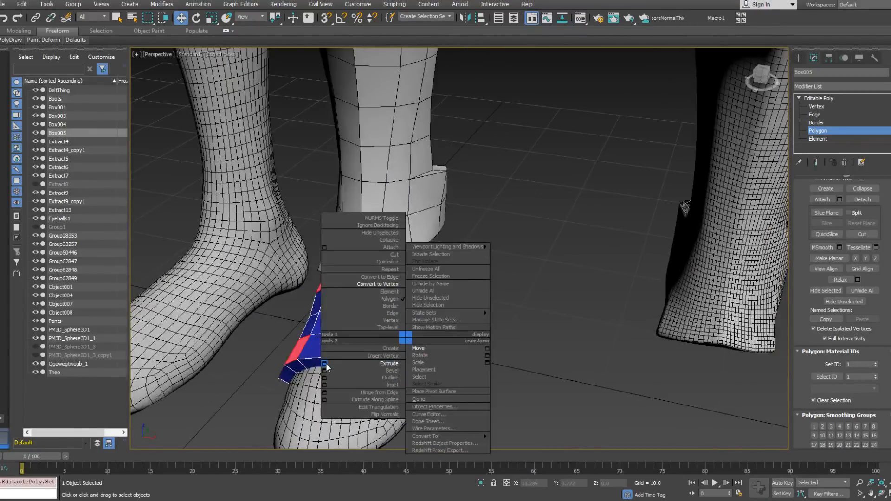
pyautogui.click(398, 338)
pyautogui.click(468, 253)
pyautogui.click(479, 277)
pyautogui.moveTo(465, 271); pyautogui.dragTo(462, 307)
pyautogui.keyDown('alt'); pyautogui.moveTo(461, 306); pyautogui.dragTo(462, 287, button='middle'); pyautogui.keyUp('alt')
pyautogui.click(466, 282)
# Target-weld the surplus vertices where the foot guard's extruded tabs meet its main surface.
pyautogui.click(813, 109)
pyautogui.rightClick(529, 285)
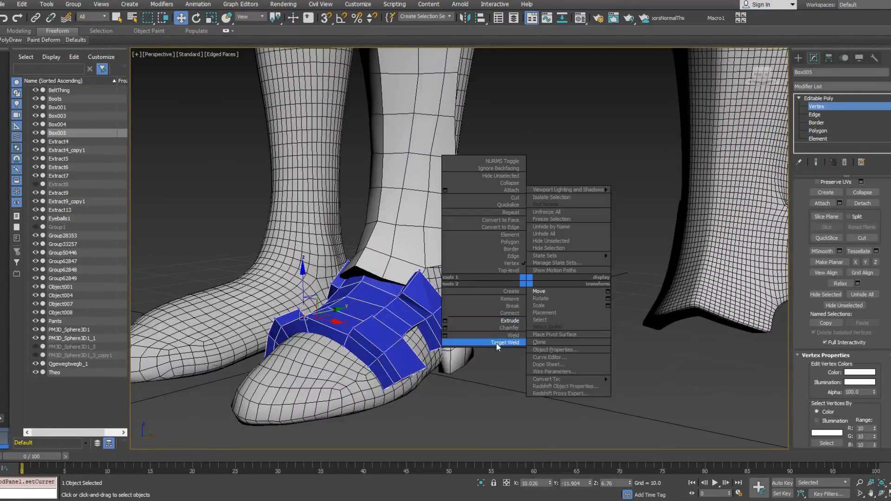
pyautogui.click(485, 346)
pyautogui.keyDown('alt'); pyautogui.moveTo(399, 295); pyautogui.dragTo(448, 317, button='middle'); pyautogui.keyUp('alt')
pyautogui.keyDown('alt'); pyautogui.moveTo(349, 329); pyautogui.dragTo(348, 282, button='middle'); pyautogui.keyUp('alt')
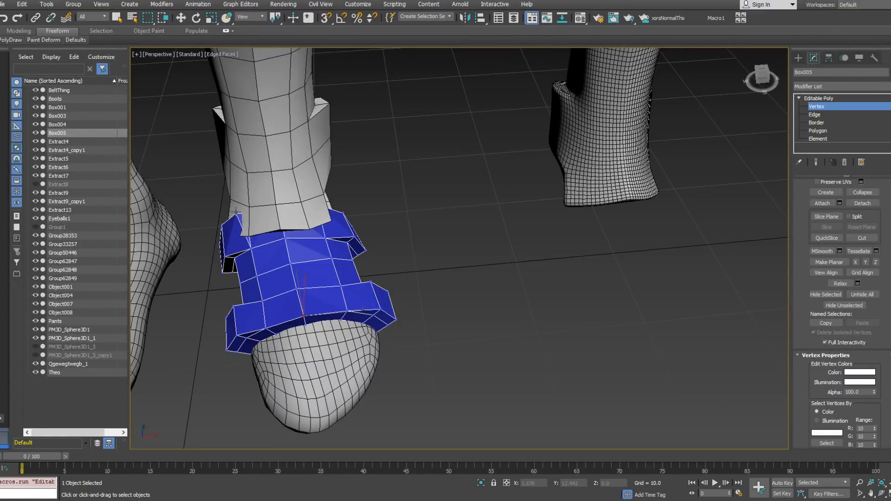
# Move vertices of the foot guard's front band to even out its shape over the boot.
pyautogui.keyDown('alt'); pyautogui.moveTo(248, 215); pyautogui.dragTo(286, 318, button='middle'); pyautogui.keyUp('alt')
pyautogui.press('w')
pyautogui.keyDown('alt'); pyautogui.moveTo(321, 235); pyautogui.dragTo(407, 224, button='middle'); pyautogui.keyUp('alt')
pyautogui.moveTo(376, 244); pyautogui.dragTo(359, 244)
pyautogui.keyDown('alt'); pyautogui.moveTo(363, 246); pyautogui.dragTo(321, 289, button='middle'); pyautogui.keyUp('alt')
pyautogui.moveTo(403, 259); pyautogui.dragTo(400, 258)
pyautogui.moveTo(391, 249)
pyautogui.keyDown('alt'); pyautogui.mouseDown(button='middle')
pyautogui.moveTo(405, 198)
pyautogui.moveTo(380, 256)
pyautogui.mouseUp(button='middle'); pyautogui.keyUp('alt')
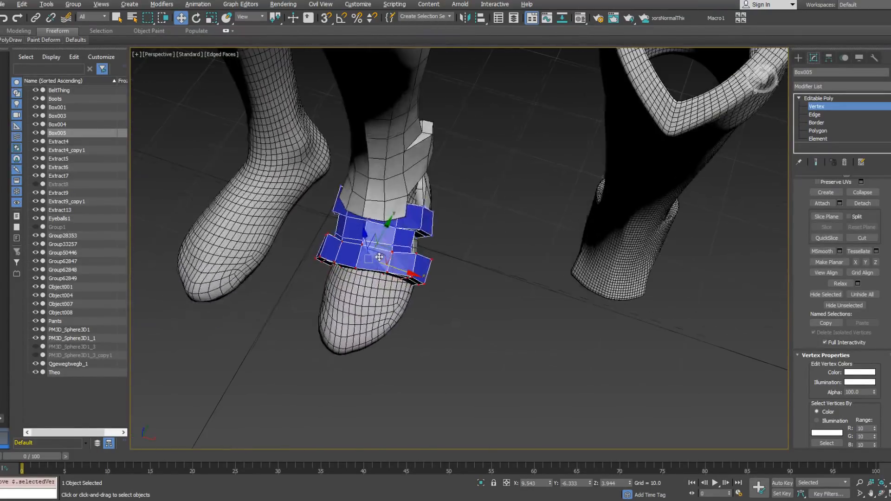
# Remove an unneeded edge from the foot guard's front band.
pyautogui.click(816, 115)
pyautogui.click(390, 242)
pyautogui.keyDown('alt'); pyautogui.moveTo(461, 258); pyautogui.dragTo(458, 237, button='middle'); pyautogui.keyUp('alt')
pyautogui.press('BackSpace')
pyautogui.keyDown('alt'); pyautogui.moveTo(363, 237); pyautogui.dragTo(544, 224, button='middle'); pyautogui.keyUp('alt')
# Reposition the vertices of the foot guard's front side tabs so they follow the sides of the boot.
pyautogui.click(826, 106)
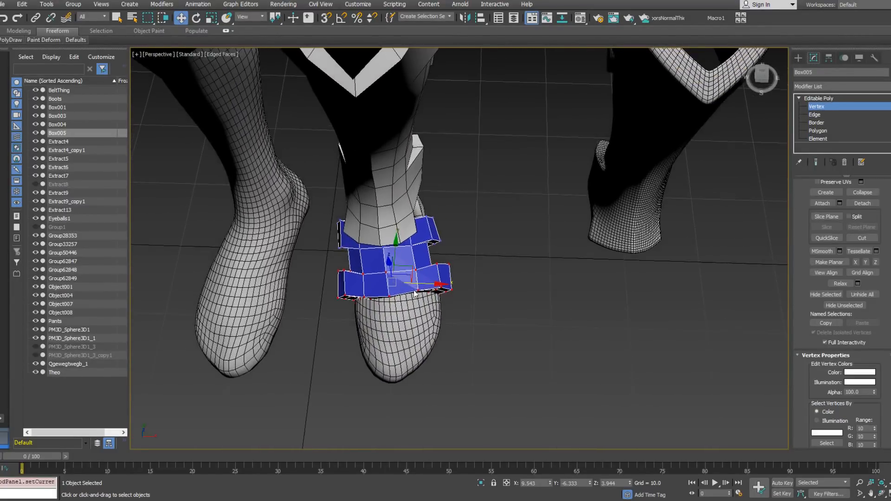
pyautogui.scroll(3, 492, 327)
pyautogui.moveTo(431, 242); pyautogui.dragTo(429, 241)
pyautogui.keyDown('alt'); pyautogui.moveTo(430, 241); pyautogui.dragTo(390, 272, button='middle'); pyautogui.keyUp('alt')
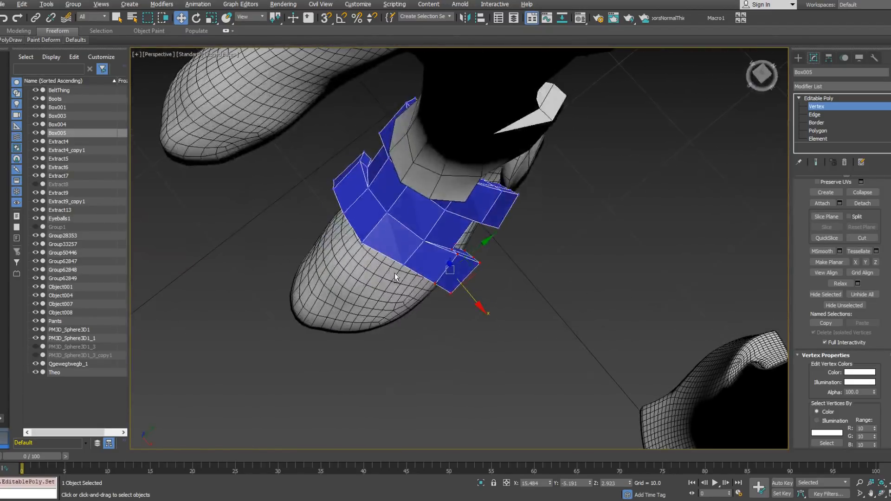
pyautogui.moveTo(471, 297); pyautogui.dragTo(471, 302)
pyautogui.keyDown('alt'); pyautogui.moveTo(471, 302); pyautogui.dragTo(519, 289, button='middle'); pyautogui.keyUp('alt')
pyautogui.moveTo(345, 311); pyautogui.dragTo(344, 311)
pyautogui.keyDown('alt'); pyautogui.moveTo(344, 310); pyautogui.dragTo(360, 325, button='middle'); pyautogui.keyUp('alt')
pyautogui.moveTo(347, 315); pyautogui.dragTo(349, 320)
pyautogui.keyDown('alt'); pyautogui.moveTo(355, 318); pyautogui.dragTo(441, 339, button='middle'); pyautogui.keyUp('alt')
# Select vertices along the foot guard's rear side tabs and shift them to refine the tab outline.
pyautogui.click(310, 317)
pyautogui.keyDown('ctrl'); pyautogui.click(305, 346); pyautogui.keyUp('ctrl')
pyautogui.keyDown('alt'); pyautogui.moveTo(304, 347); pyautogui.dragTo(302, 363, button='middle'); pyautogui.keyUp('alt')
pyautogui.moveTo(277, 337); pyautogui.dragTo(280, 336)
pyautogui.keyDown('alt'); pyautogui.moveTo(281, 335); pyautogui.dragTo(275, 306, button='middle'); pyautogui.keyUp('alt')
pyautogui.keyDown('ctrl'); pyautogui.click(264, 335); pyautogui.keyUp('ctrl')
pyautogui.keyDown('alt'); pyautogui.moveTo(264, 336); pyautogui.dragTo(268, 352, button='middle'); pyautogui.keyUp('alt')
pyautogui.keyDown('alt'); pyautogui.moveTo(235, 317); pyautogui.dragTo(409, 350, button='middle'); pyautogui.keyUp('alt')
pyautogui.moveTo(443, 336); pyautogui.dragTo(445, 336)
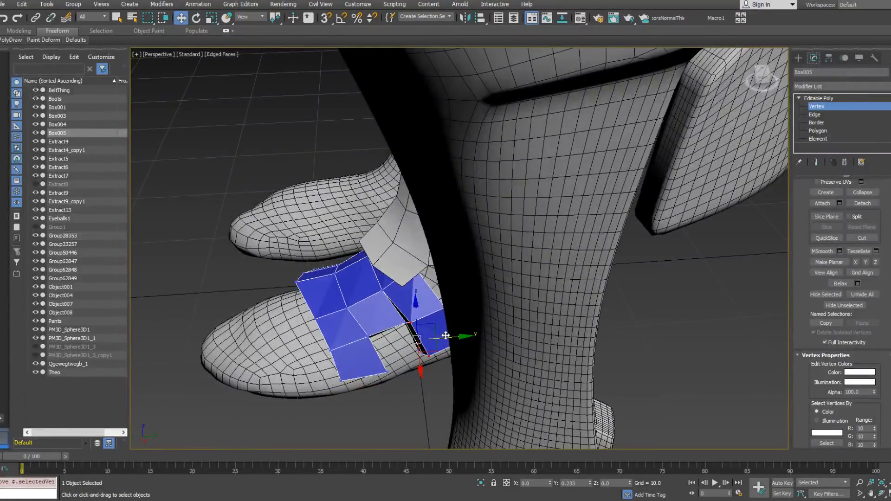
# Move the vertices of the foot guard's inner front side tab slightly down and toward the boot.
pyautogui.keyDown('alt'); pyautogui.moveTo(372, 344); pyautogui.dragTo(537, 333, button='middle'); pyautogui.keyUp('alt')
pyautogui.scroll(-5, 431, 289)
pyautogui.keyDown('alt'); pyautogui.moveTo(431, 288); pyautogui.dragTo(358, 316, button='middle'); pyautogui.keyUp('alt')
pyautogui.scroll(4, 392, 314)
pyautogui.scroll(-4, 392, 314)
pyautogui.scroll(4, 412, 306)
pyautogui.scroll(3, 405, 320)
pyautogui.moveTo(362, 254)
pyautogui.keyDown('alt'); pyautogui.mouseDown(button='middle')
pyautogui.moveTo(358, 268)
pyautogui.moveTo(378, 246)
pyautogui.mouseUp(button='middle'); pyautogui.keyUp('alt')
pyautogui.moveTo(396, 266); pyautogui.dragTo(395, 265)
pyautogui.keyDown('alt'); pyautogui.moveTo(395, 266); pyautogui.dragTo(393, 274, button='middle'); pyautogui.keyUp('alt')
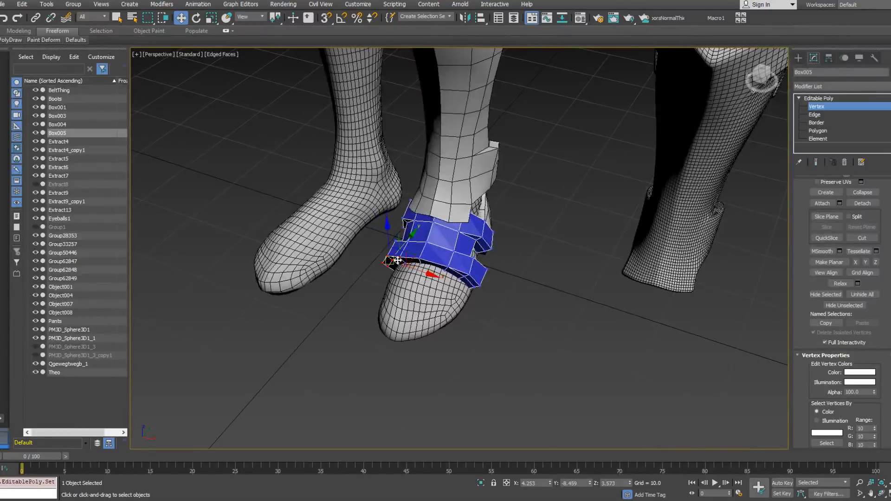
pyautogui.scroll(5, 394, 261)
pyautogui.keyDown('alt'); pyautogui.moveTo(412, 279); pyautogui.dragTo(450, 230, button='middle'); pyautogui.keyUp('alt')
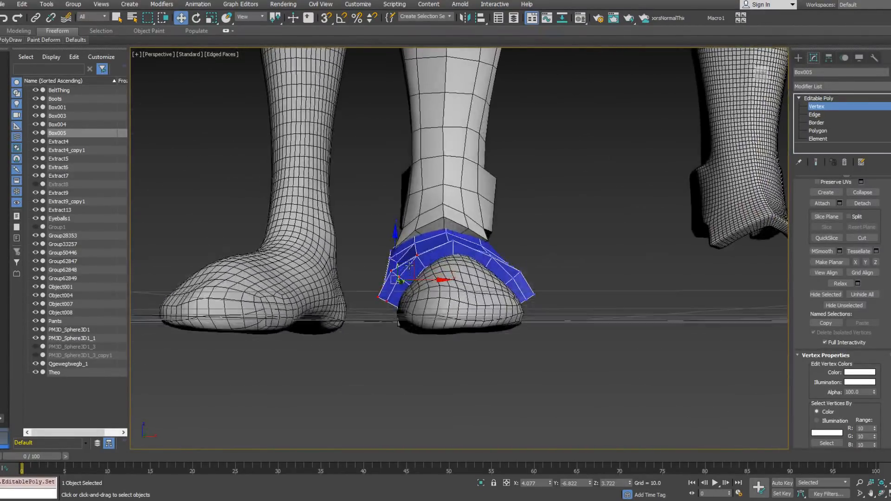
pyautogui.moveTo(413, 264); pyautogui.dragTo(421, 268)
pyautogui.keyDown('alt'); pyautogui.moveTo(421, 268); pyautogui.dragTo(376, 239, button='middle'); pyautogui.keyUp('alt')
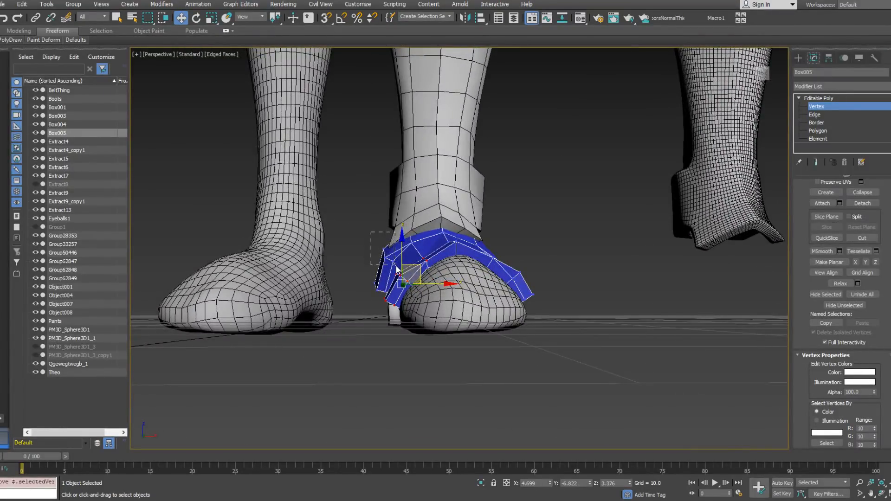
# Shift the vertices of the foot guard's inner rear side tab closer to the side of the boot.
pyautogui.moveTo(397, 269); pyautogui.dragTo(397, 269)
pyautogui.keyDown('alt'); pyautogui.moveTo(390, 300); pyautogui.dragTo(535, 297, button='middle'); pyautogui.keyUp('alt')
pyautogui.moveTo(360, 273); pyautogui.dragTo(345, 272)
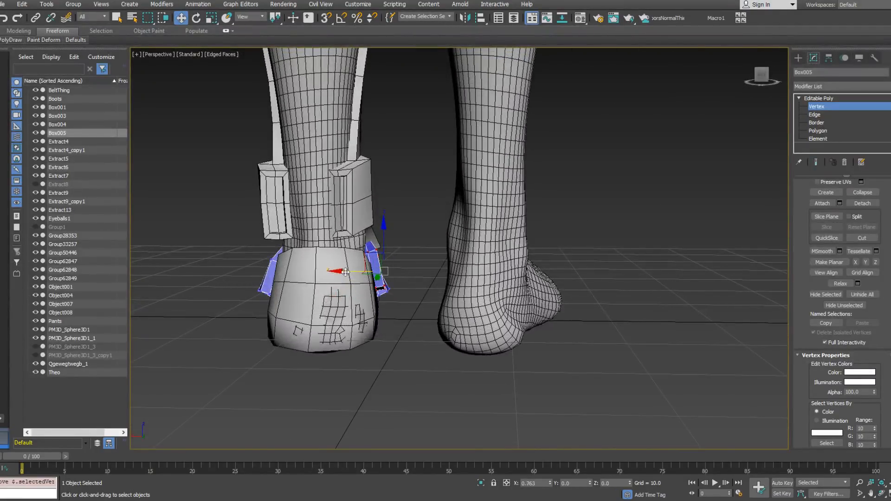
pyautogui.keyDown('alt'); pyautogui.moveTo(345, 273); pyautogui.dragTo(199, 269, button='middle'); pyautogui.keyUp('alt')
pyautogui.moveTo(436, 255); pyautogui.dragTo(384, 278, button='middle')
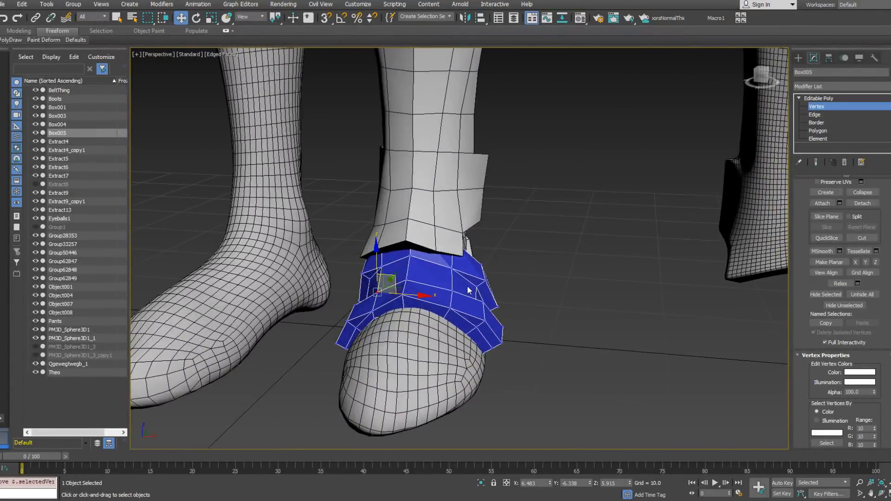
# Pull the vertices of the foot guard's outer rear side tab slightly in toward the boot.
pyautogui.keyDown('alt'); pyautogui.moveTo(468, 291); pyautogui.dragTo(511, 321, button='middle'); pyautogui.keyUp('alt')
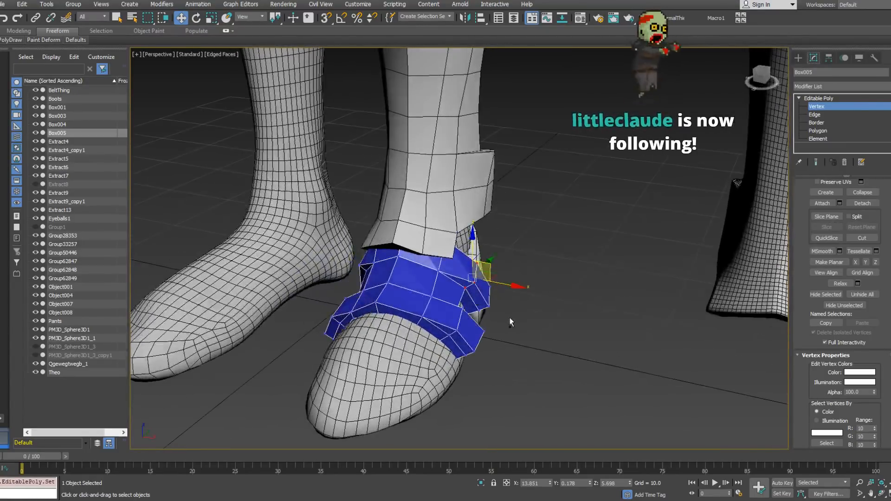
pyautogui.keyDown('alt'); pyautogui.moveTo(486, 295); pyautogui.dragTo(374, 277, button='middle'); pyautogui.keyUp('alt')
pyautogui.click(483, 272)
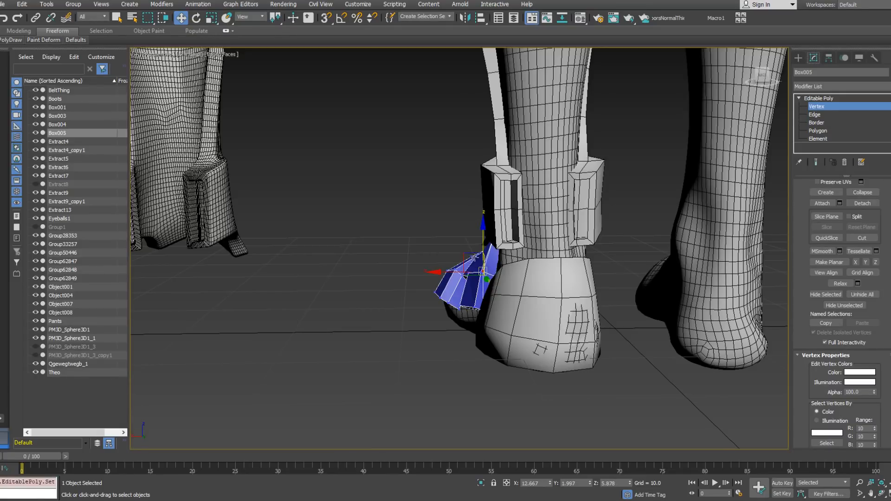
pyautogui.click(478, 259)
pyautogui.keyDown('alt'); pyautogui.moveTo(479, 258); pyautogui.dragTo(668, 270, button='middle'); pyautogui.keyUp('alt')
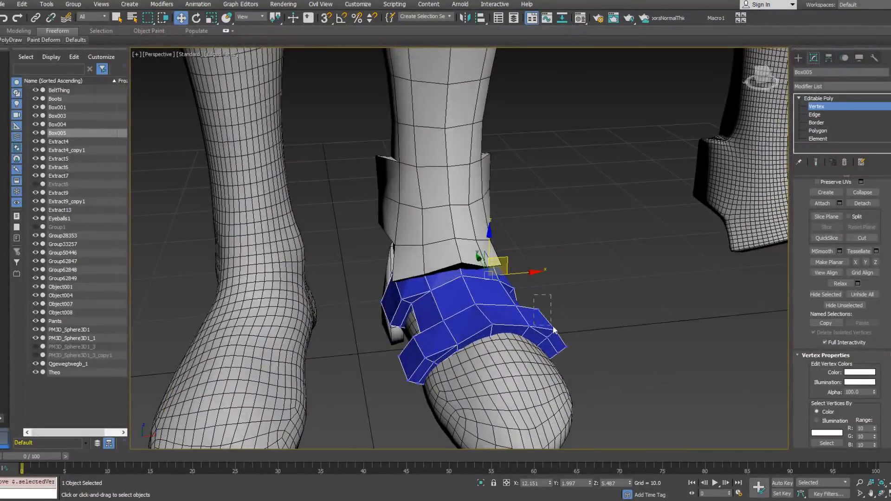
# Move the vertices of the foot guard's outer front side tab inward and down along the boot.
pyautogui.moveTo(568, 343); pyautogui.dragTo(578, 349)
pyautogui.keyDown('alt'); pyautogui.moveTo(585, 353); pyautogui.dragTo(576, 361, button='middle'); pyautogui.keyUp('alt')
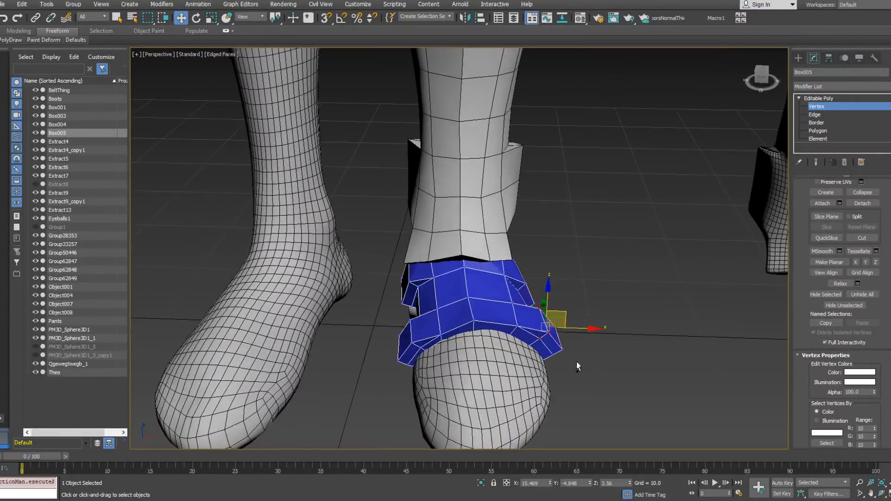
pyautogui.moveTo(556, 352); pyautogui.dragTo(554, 353)
pyautogui.keyDown('alt'); pyautogui.moveTo(554, 352); pyautogui.dragTo(434, 338, button='middle'); pyautogui.keyUp('alt')
pyautogui.keyDown('alt'); pyautogui.moveTo(575, 319); pyautogui.dragTo(559, 317, button='middle'); pyautogui.keyUp('alt')
pyautogui.moveTo(567, 314); pyautogui.dragTo(563, 316)
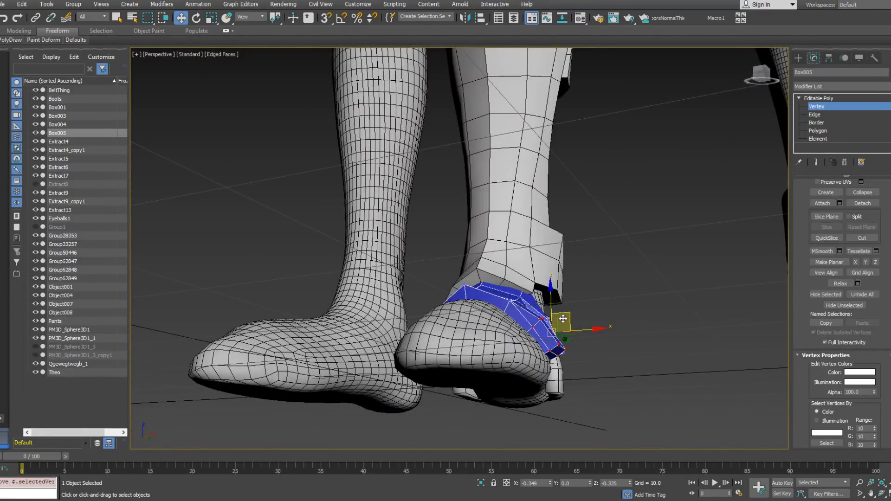
# Adjust vertices along the foot guard's front band so it clears the top of the boot.
pyautogui.keyDown('alt'); pyautogui.moveTo(589, 313); pyautogui.dragTo(501, 349, button='middle'); pyautogui.keyUp('alt')
pyautogui.scroll(6, 569, 288)
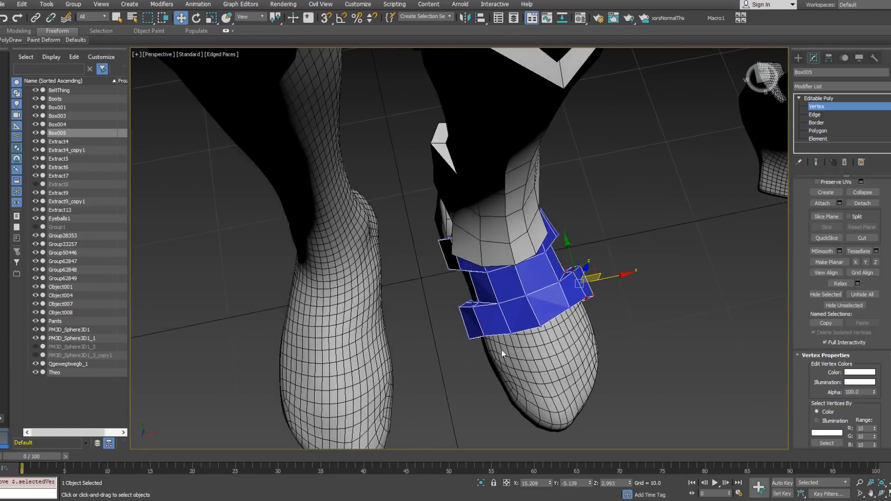
pyautogui.keyDown('alt'); pyautogui.moveTo(519, 315); pyautogui.dragTo(526, 365, button='middle'); pyautogui.keyUp('alt')
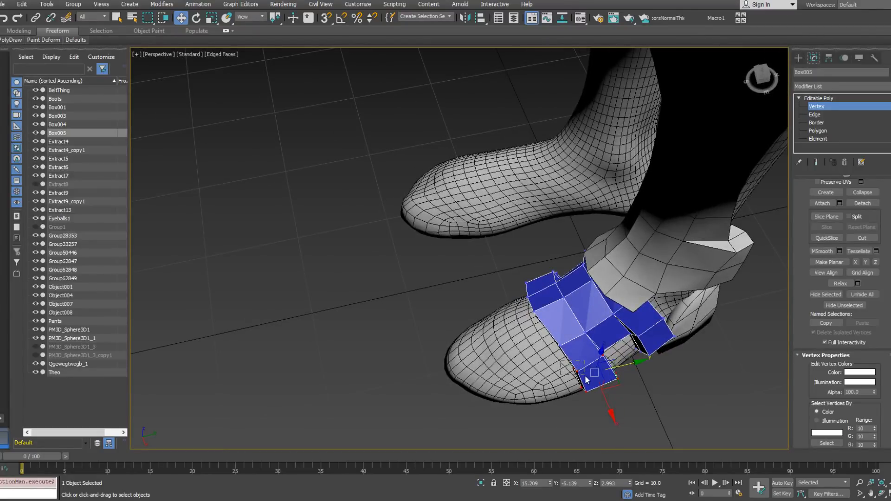
pyautogui.keyDown('alt'); pyautogui.moveTo(527, 326); pyautogui.dragTo(511, 307, button='middle'); pyautogui.keyUp('alt')
pyautogui.click(546, 383)
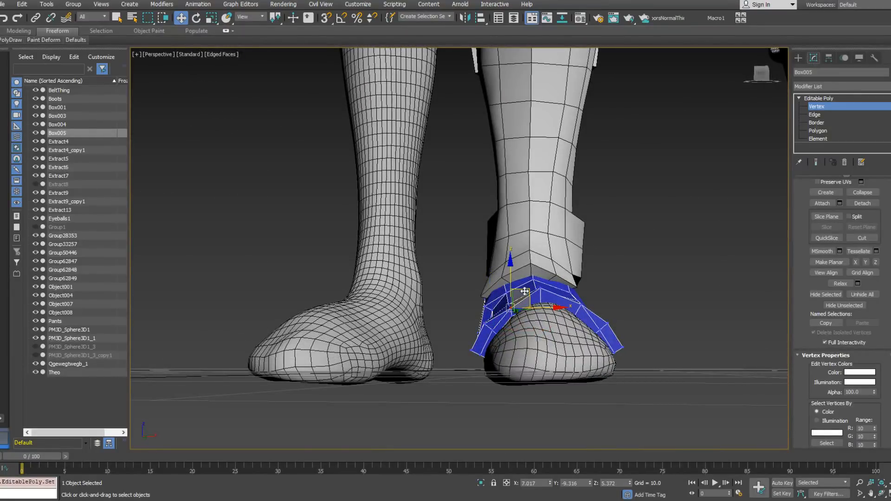
pyautogui.keyDown('alt'); pyautogui.moveTo(536, 302); pyautogui.dragTo(576, 304, button='middle'); pyautogui.keyUp('alt')
# Assign the whole foot guard to smoothing group 1, and the polygons of its outer half to smoothing group 2.
pyautogui.click(813, 139)
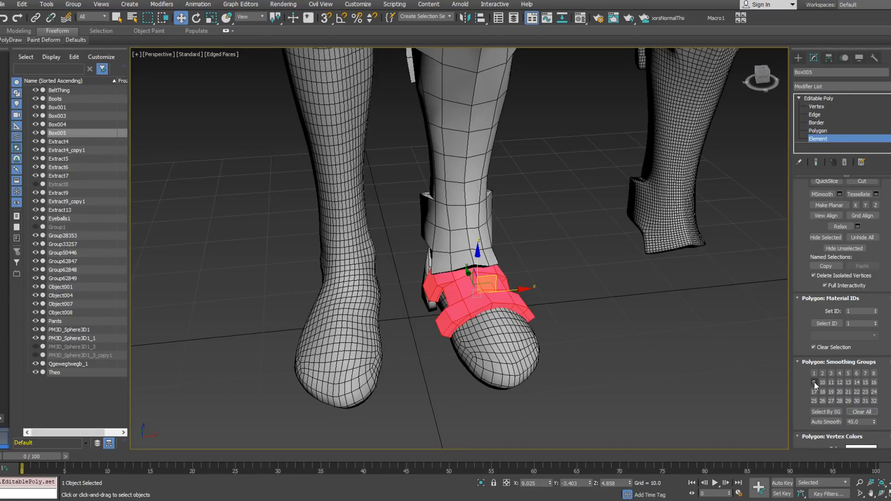
pyautogui.keyDown('alt'); pyautogui.moveTo(553, 243); pyautogui.dragTo(765, 161, button='middle'); pyautogui.keyUp('alt')
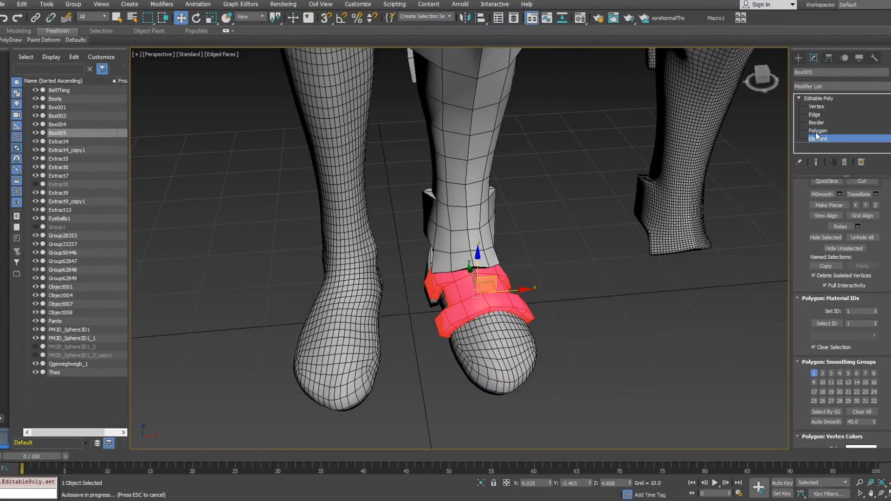
pyautogui.click(815, 131)
pyautogui.keyDown('alt'); pyautogui.moveTo(555, 325); pyautogui.dragTo(567, 381, button='middle'); pyautogui.keyUp('alt')
pyautogui.moveTo(564, 354); pyautogui.dragTo(490, 246)
pyautogui.moveTo(489, 248)
pyautogui.keyDown('alt'); pyautogui.mouseDown(button='middle')
pyautogui.moveTo(485, 209)
pyautogui.moveTo(480, 249)
pyautogui.mouseUp(button='middle'); pyautogui.keyUp('alt')
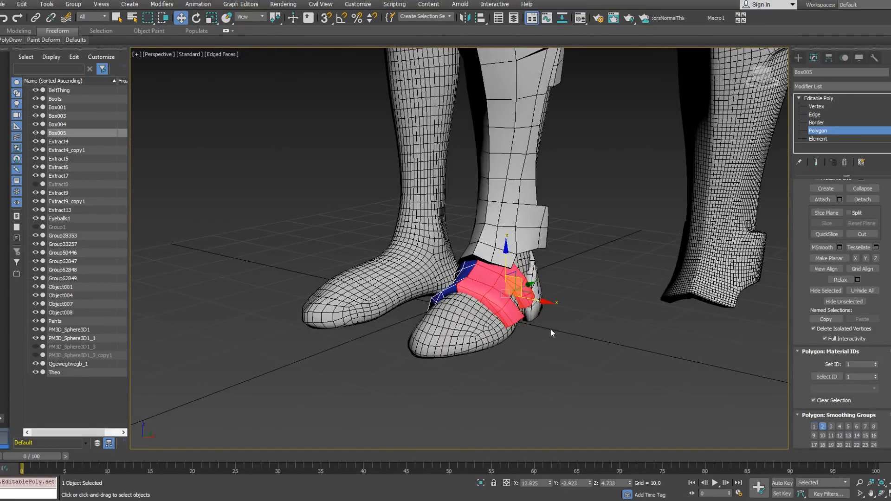
# Assign the thickness polygons along the inner half of the foot guard's rim and tabs to smoothing group 4.
pyautogui.keyDown('alt'); pyautogui.moveTo(457, 310); pyautogui.dragTo(488, 304, button='middle'); pyautogui.keyUp('alt')
pyautogui.scroll(3, 461, 298)
pyautogui.keyDown('alt'); pyautogui.moveTo(418, 300); pyautogui.dragTo(482, 297, button='middle'); pyautogui.keyUp('alt')
pyautogui.click(464, 324)
pyautogui.keyDown('ctrl'); pyautogui.click(446, 336); pyautogui.keyUp('ctrl')
pyautogui.keyDown('alt'); pyautogui.moveTo(526, 319); pyautogui.dragTo(573, 314, button='middle'); pyautogui.keyUp('alt')
pyautogui.keyDown('ctrl'); pyautogui.click(491, 313); pyautogui.keyUp('ctrl')
pyautogui.keyDown('alt'); pyautogui.moveTo(492, 311); pyautogui.dragTo(360, 296, button='middle'); pyautogui.keyUp('alt')
pyautogui.keyDown('ctrl'); pyautogui.click(396, 299); pyautogui.keyUp('ctrl')
pyautogui.keyDown('ctrl'); pyautogui.click(381, 324); pyautogui.keyUp('ctrl')
pyautogui.keyDown('alt'); pyautogui.moveTo(384, 325); pyautogui.dragTo(438, 317, button='middle'); pyautogui.keyUp('alt')
pyautogui.keyDown('ctrl'); pyautogui.click(403, 287); pyautogui.keyUp('ctrl')
pyautogui.press('F3')
pyautogui.keyDown('alt'); pyautogui.moveTo(375, 263); pyautogui.dragTo(235, 275, button='middle'); pyautogui.keyUp('alt')
pyautogui.moveTo(576, 361); pyautogui.dragTo(548, 306, button='middle')
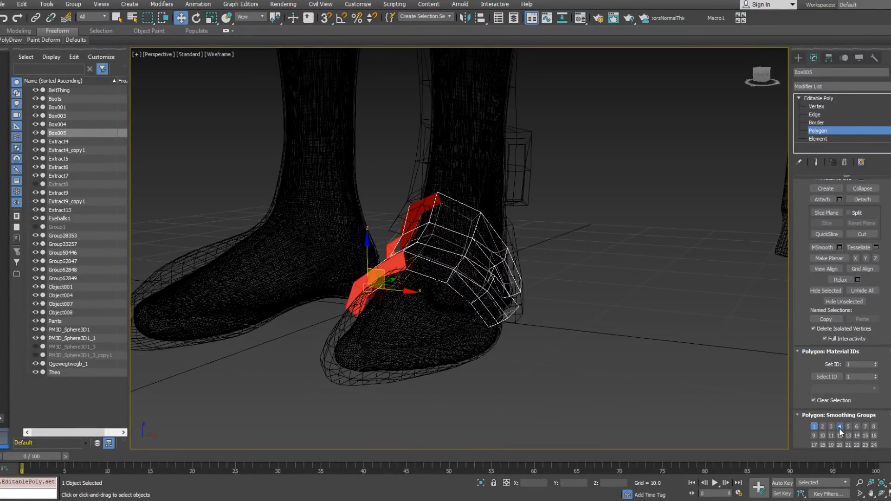
# Assign the thickness polygons along the outer half's front rim and side tabs to smoothing group 4.
pyautogui.keyDown('alt'); pyautogui.moveTo(558, 305); pyautogui.dragTo(457, 295, button='middle'); pyautogui.keyUp('alt')
pyautogui.moveTo(424, 293); pyautogui.dragTo(395, 311)
pyautogui.keyDown('alt'); pyautogui.moveTo(395, 311); pyautogui.dragTo(385, 309, button='middle'); pyautogui.keyUp('alt')
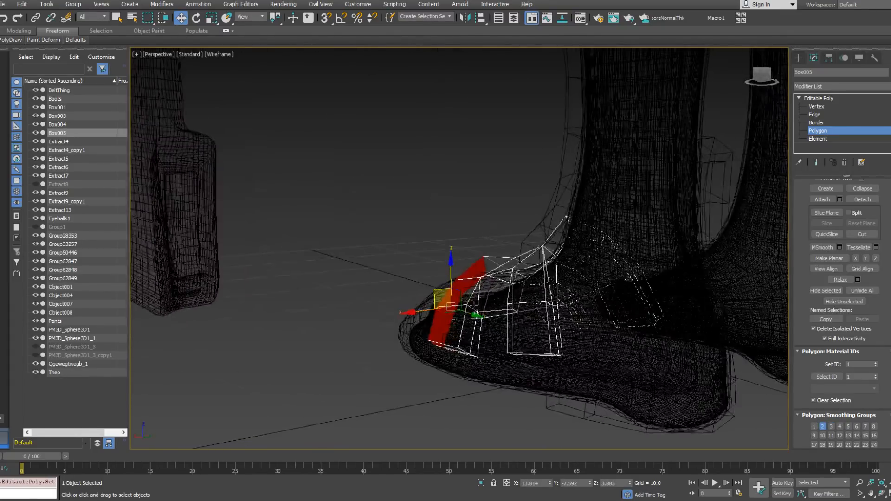
pyautogui.keyDown('ctrl'); pyautogui.click(475, 298); pyautogui.keyUp('ctrl')
pyautogui.keyDown('ctrl'); pyautogui.click(469, 335); pyautogui.keyUp('ctrl')
pyautogui.keyDown('alt'); pyautogui.moveTo(480, 325); pyautogui.dragTo(506, 340, button='middle'); pyautogui.keyUp('alt')
pyautogui.keyDown('ctrl'); pyautogui.click(543, 316); pyautogui.keyUp('ctrl')
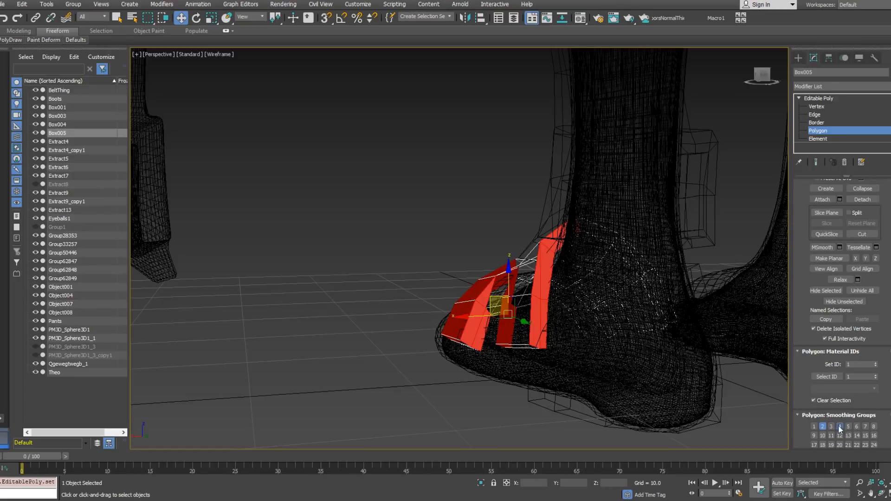
# Put the edge polygons between the front and rear tabs on both sides in smoothing group 4 only.
pyautogui.keyDown('alt'); pyautogui.moveTo(524, 314); pyautogui.dragTo(505, 308, button='middle'); pyautogui.keyUp('alt')
pyautogui.click(504, 306)
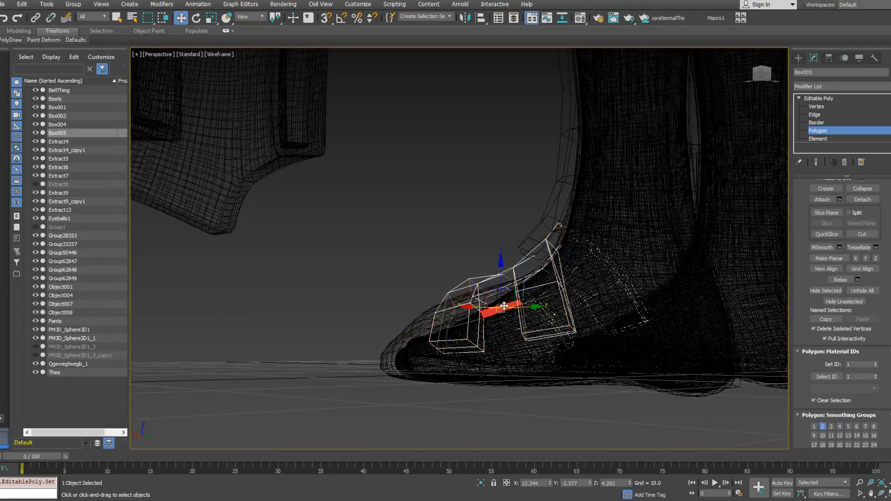
pyautogui.keyDown('alt'); pyautogui.moveTo(735, 383); pyautogui.dragTo(560, 268, button='middle'); pyautogui.keyUp('alt')
pyautogui.click(585, 270)
pyautogui.click(839, 427)
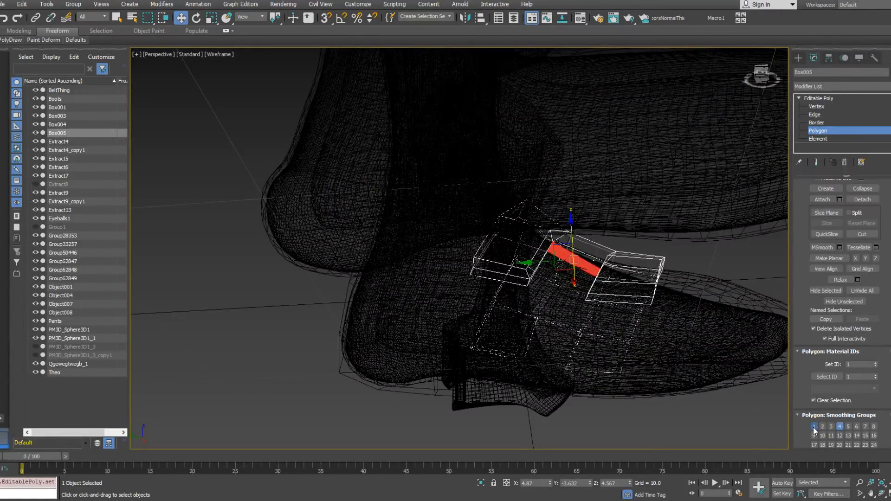
pyautogui.click(814, 428)
# Select the end faces of all four side tabs and assign them to smoothing group 5 only.
pyautogui.keyDown('alt'); pyautogui.moveTo(686, 343); pyautogui.dragTo(589, 288, button='middle'); pyautogui.keyUp('alt')
pyautogui.click(573, 248)
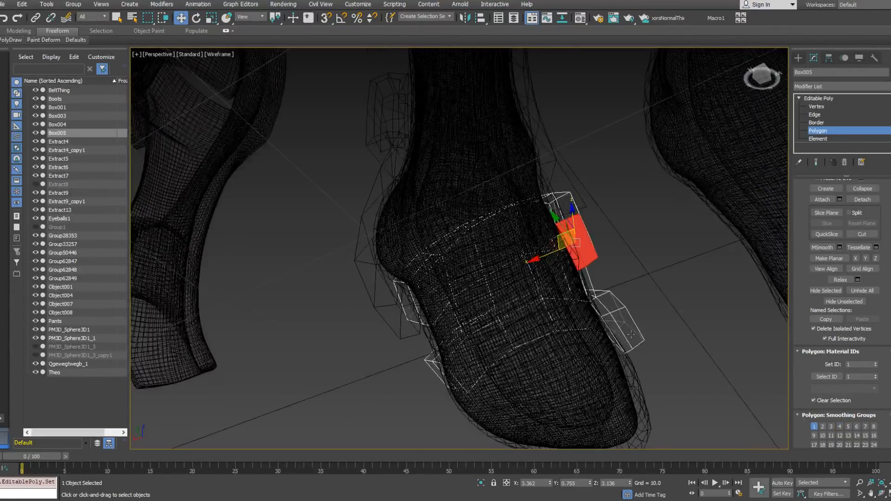
pyautogui.keyDown('ctrl'); pyautogui.click(619, 335); pyautogui.keyUp('ctrl')
pyautogui.keyDown('ctrl'); pyautogui.click(408, 301); pyautogui.keyUp('ctrl')
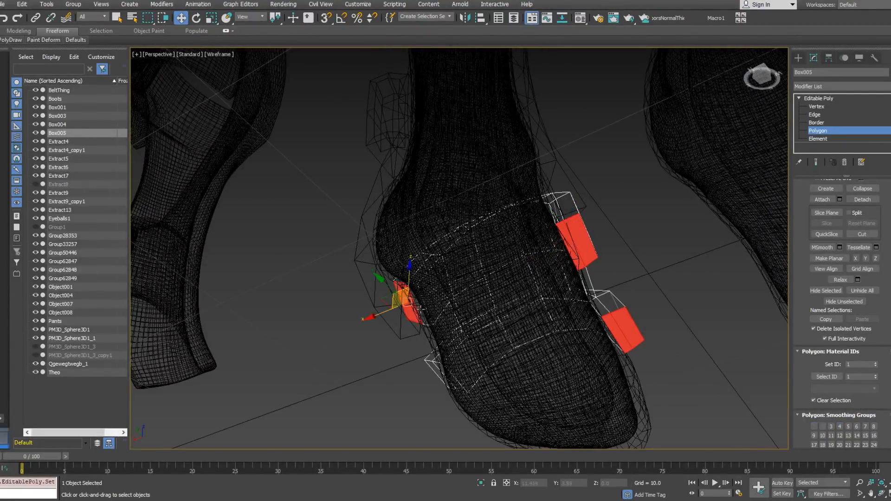
pyautogui.keyDown('ctrl'); pyautogui.click(445, 379); pyautogui.keyUp('ctrl')
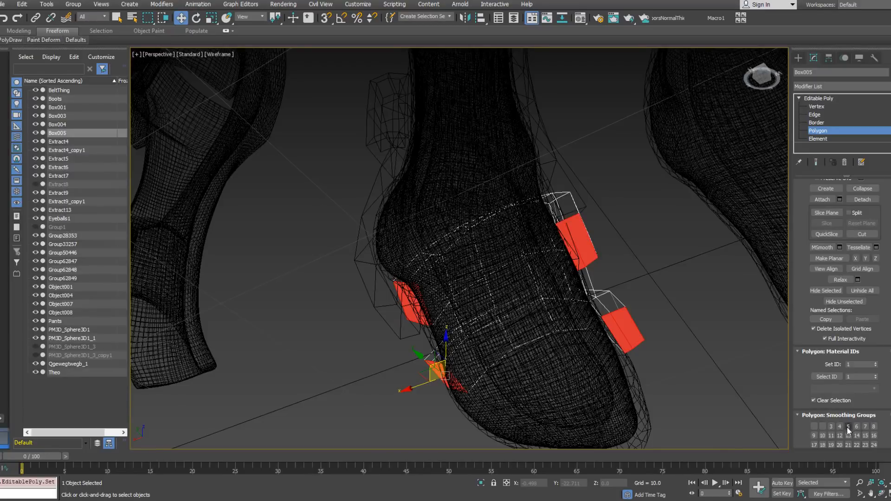
pyautogui.click(816, 428)
# Inset the end faces of the four side tabs by about 0.28.
pyautogui.keyDown('alt'); pyautogui.moveTo(618, 318); pyautogui.dragTo(628, 290, button='middle'); pyautogui.keyUp('alt')
pyautogui.rightClick(625, 287)
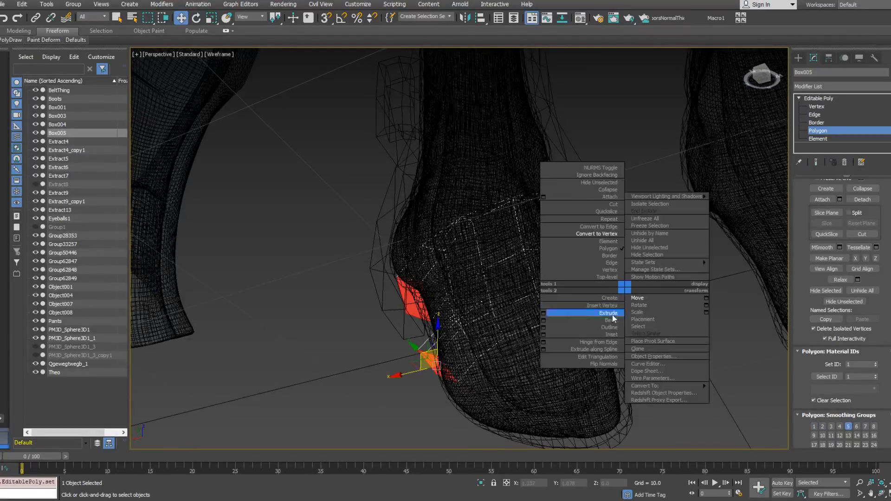
pyautogui.click(543, 334)
pyautogui.moveTo(470, 273); pyautogui.dragTo(469, 274)
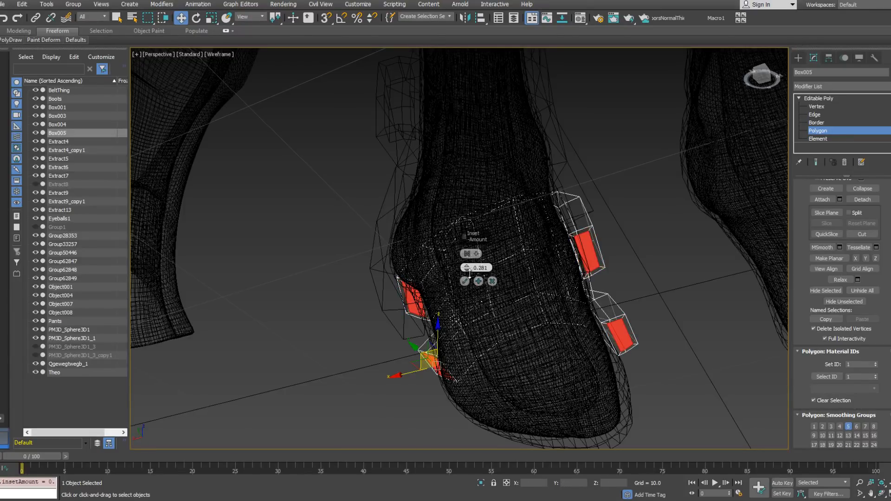
pyautogui.click(464, 281)
# Bevel the four inset tab end faces inward along local normals with an outline of 0.
pyautogui.keyDown('alt'); pyautogui.moveTo(463, 283); pyautogui.dragTo(533, 254, button='middle'); pyautogui.keyUp('alt')
pyautogui.rightClick(536, 254)
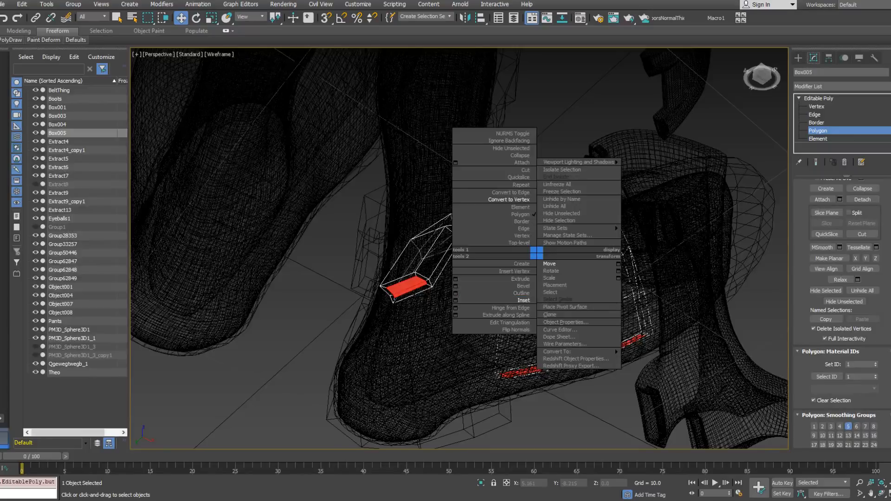
pyautogui.click(549, 264)
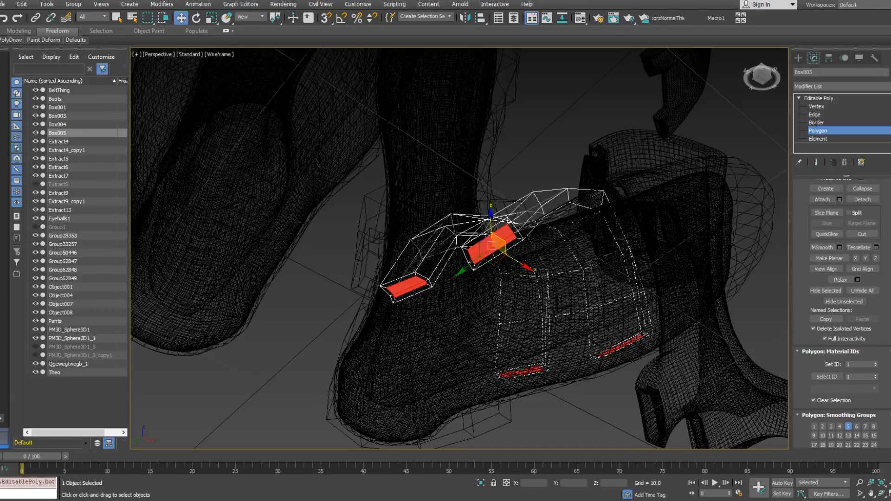
pyautogui.keyDown('alt'); pyautogui.moveTo(454, 260); pyautogui.dragTo(506, 267, button='middle'); pyautogui.keyUp('alt')
pyautogui.rightClick(506, 267)
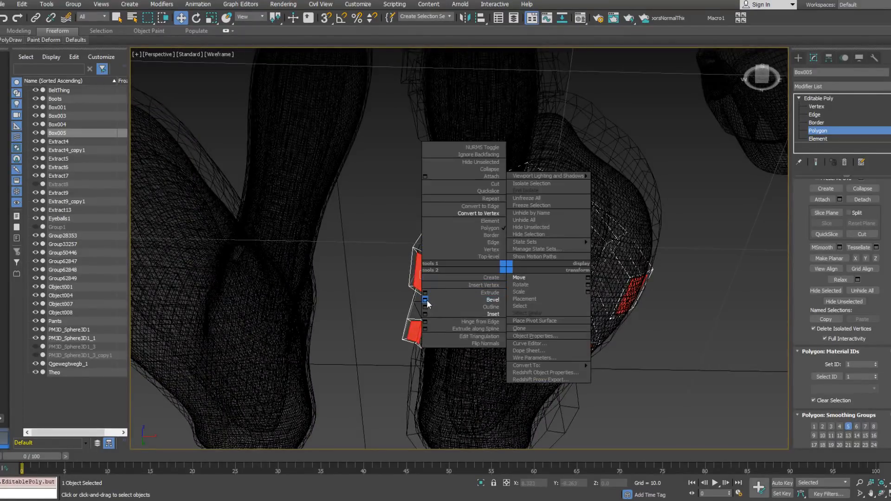
pyautogui.click(466, 300)
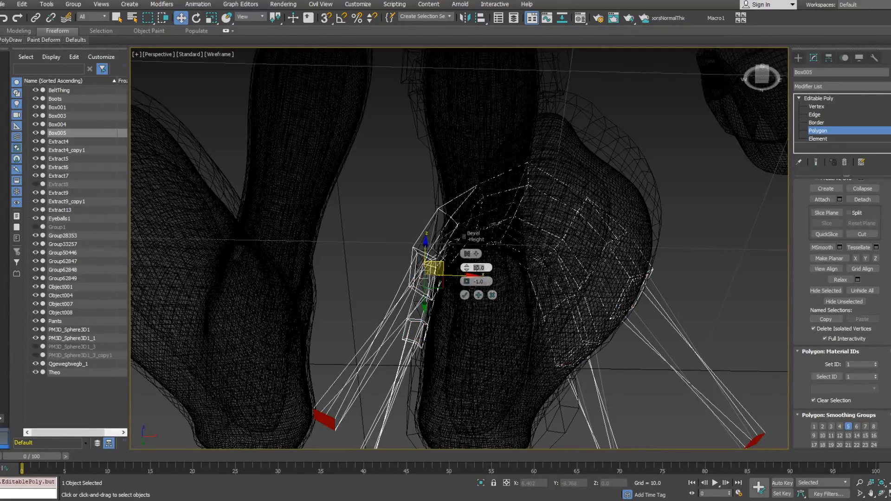
pyautogui.press('Tab')
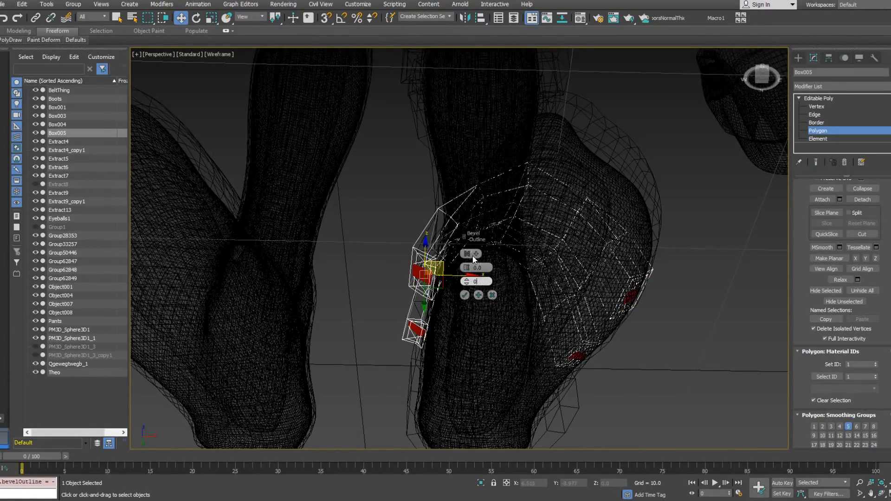
pyautogui.click(472, 255)
pyautogui.click(492, 276)
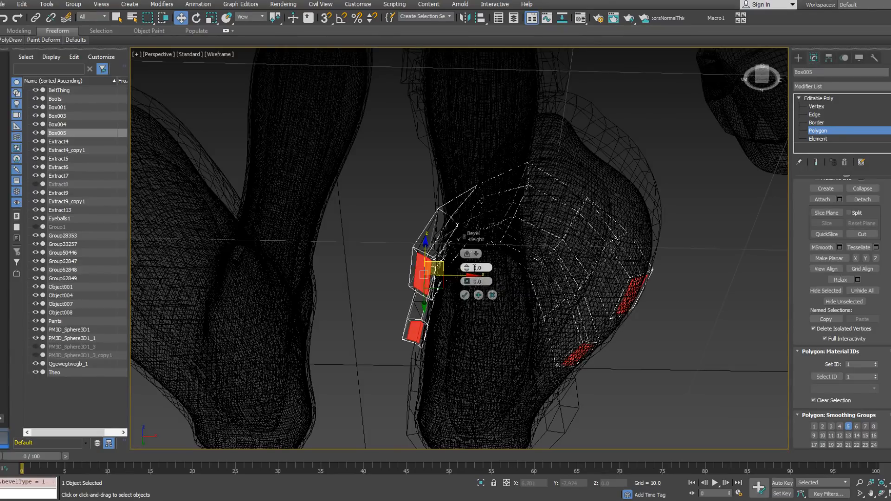
pyautogui.moveTo(468, 270); pyautogui.dragTo(469, 281)
pyautogui.keyDown('alt'); pyautogui.moveTo(470, 280); pyautogui.dragTo(600, 359, button='middle'); pyautogui.keyUp('alt')
pyautogui.click(465, 296)
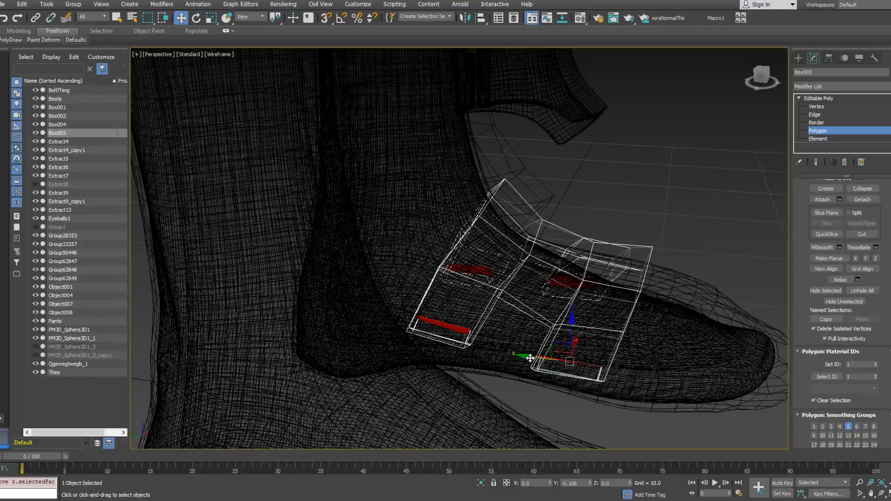
# Select the long rim faces around the four tab recesses and assign them to smoothing group 9.
pyautogui.moveTo(532, 358)
pyautogui.keyDown('alt'); pyautogui.mouseDown(button='middle')
pyautogui.moveTo(420, 307)
pyautogui.moveTo(446, 283)
pyautogui.mouseUp(button='middle'); pyautogui.keyUp('alt')
pyautogui.press('F3')
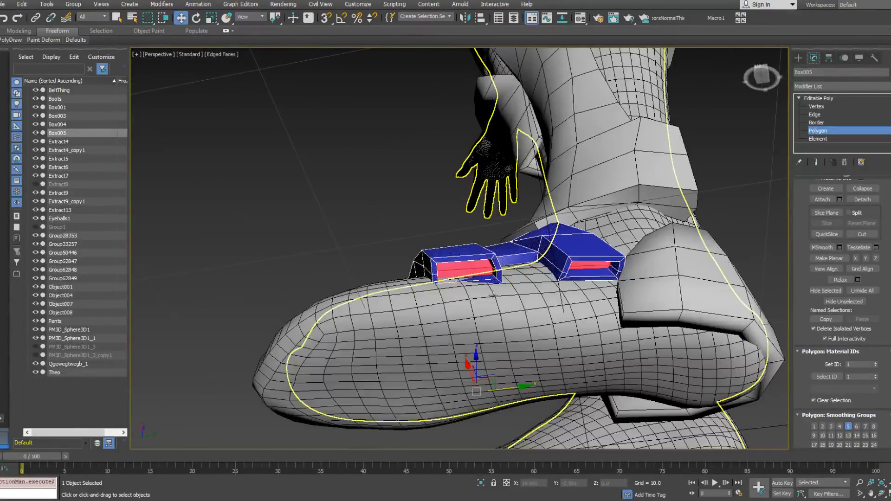
pyautogui.scroll(3, 466, 251)
pyautogui.moveTo(462, 274)
pyautogui.keyDown('alt'); pyautogui.mouseDown(button='middle')
pyautogui.moveTo(431, 321)
pyautogui.moveTo(481, 233)
pyautogui.moveTo(474, 262)
pyautogui.mouseUp(button='middle'); pyautogui.keyUp('alt')
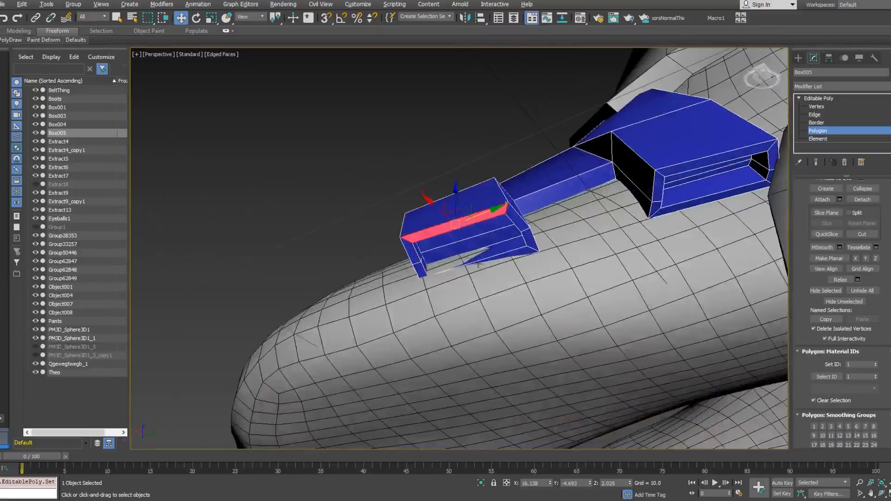
pyautogui.keyDown('ctrl'); pyautogui.click(486, 264); pyautogui.keyUp('ctrl')
pyautogui.keyDown('ctrl'); pyautogui.click(708, 163); pyautogui.keyUp('ctrl')
pyautogui.keyDown('ctrl'); pyautogui.click(703, 196); pyautogui.keyUp('ctrl')
pyautogui.keyDown('alt'); pyautogui.moveTo(703, 196); pyautogui.dragTo(588, 197, button='middle'); pyautogui.keyUp('alt')
pyautogui.keyDown('ctrl'); pyautogui.click(538, 176); pyautogui.keyUp('ctrl')
pyautogui.keyDown('ctrl'); pyautogui.click(546, 156); pyautogui.keyUp('ctrl')
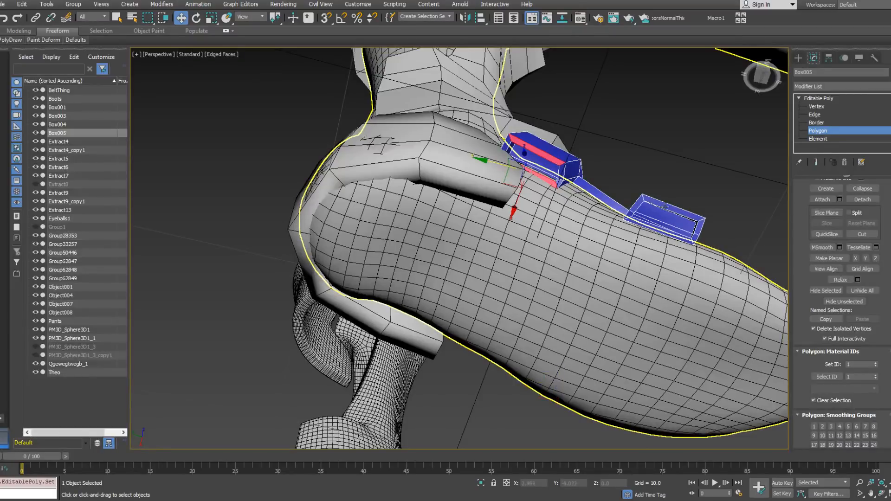
pyautogui.keyDown('ctrl'); pyautogui.click(668, 207); pyautogui.keyUp('ctrl')
pyautogui.keyDown('ctrl'); pyautogui.click(665, 233); pyautogui.keyUp('ctrl')
pyautogui.keyDown('alt'); pyautogui.moveTo(665, 237); pyautogui.dragTo(683, 307, button='middle'); pyautogui.keyUp('alt')
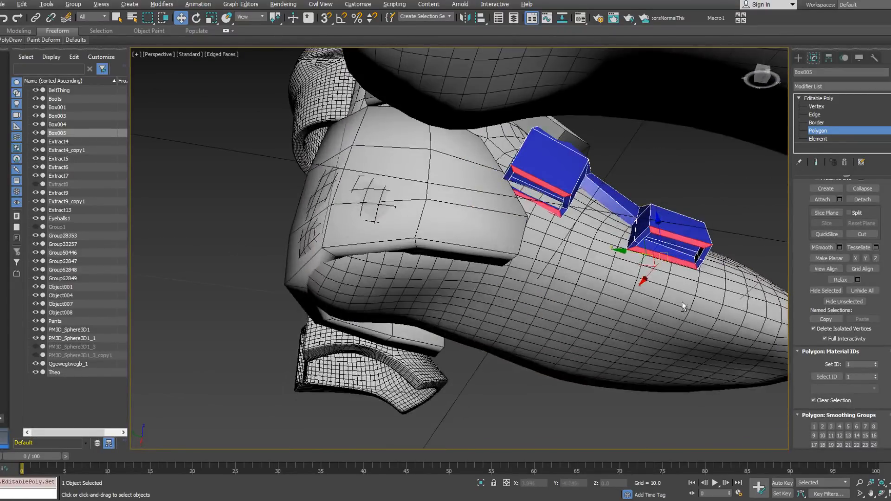
pyautogui.click(815, 437)
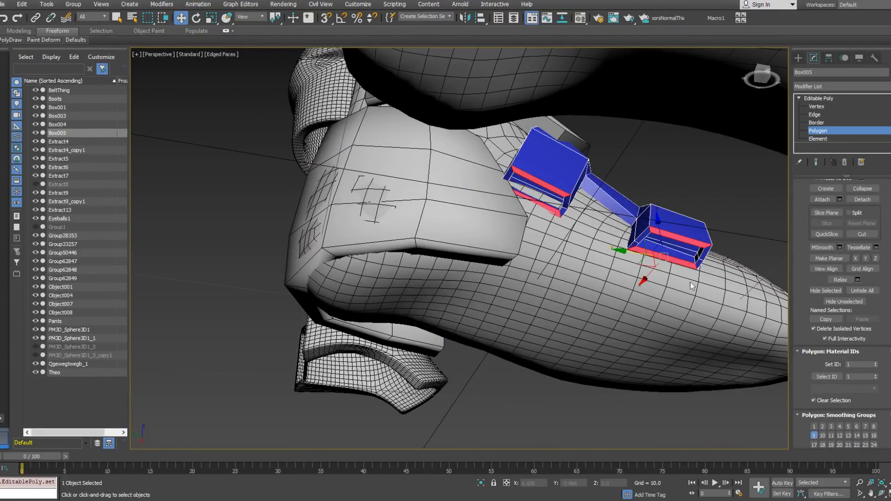
# Select the short rim faces at both ends of the four tab recesses.
pyautogui.click(701, 261)
pyautogui.keyDown('ctrl'); pyautogui.click(644, 232); pyautogui.keyUp('ctrl')
pyautogui.keyDown('ctrl'); pyautogui.click(639, 246); pyautogui.keyUp('ctrl')
pyautogui.hotkey('ctrl', 'z')
pyautogui.keyDown('ctrl'); pyautogui.click(634, 244); pyautogui.keyUp('ctrl')
pyautogui.keyDown('alt'); pyautogui.moveTo(628, 245); pyautogui.dragTo(554, 187, button='middle'); pyautogui.keyUp('alt')
pyautogui.keyDown('ctrl'); pyautogui.click(559, 206); pyautogui.keyUp('ctrl')
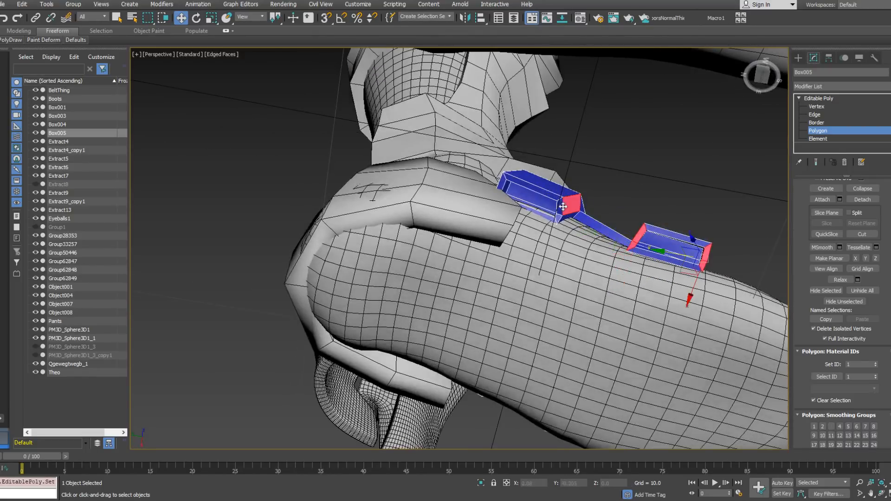
pyautogui.keyDown('alt'); pyautogui.moveTo(557, 208); pyautogui.dragTo(503, 268, button='middle'); pyautogui.keyUp('alt')
pyautogui.press('F3')
pyautogui.keyDown('ctrl'); pyautogui.click(465, 296); pyautogui.keyUp('ctrl')
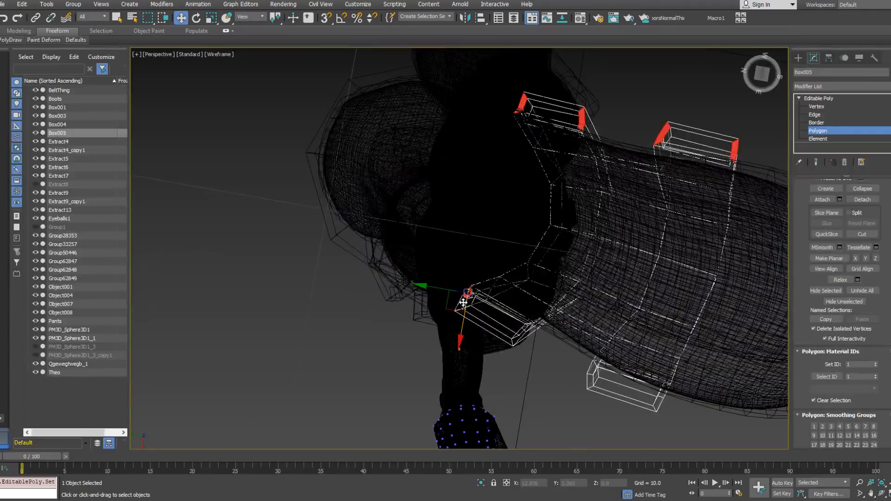
pyautogui.keyDown('ctrl'); pyautogui.click(527, 329); pyautogui.keyUp('ctrl')
pyautogui.keyDown('ctrl'); pyautogui.click(593, 379); pyautogui.keyUp('ctrl')
pyautogui.keyDown('ctrl'); pyautogui.click(662, 398); pyautogui.keyUp('ctrl')
pyautogui.keyDown('ctrl'); pyautogui.click(643, 408); pyautogui.keyUp('ctrl')
pyautogui.hotkey('ctrl', 'z')
pyautogui.keyDown('alt'); pyautogui.moveTo(659, 288); pyautogui.dragTo(584, 209, button='middle'); pyautogui.keyUp('alt')
# Select the long inner walls of all four tab recesses and assign them to smoothing group 11.
pyautogui.click(544, 197)
pyautogui.click(580, 197)
pyautogui.keyDown('ctrl'); pyautogui.click(401, 188); pyautogui.keyUp('ctrl')
pyautogui.keyDown('alt'); pyautogui.moveTo(553, 310); pyautogui.dragTo(457, 385, button='middle'); pyautogui.keyUp('alt')
pyautogui.keyDown('ctrl'); pyautogui.click(420, 430); pyautogui.keyUp('ctrl')
pyautogui.moveTo(420, 430); pyautogui.dragTo(399, 382, button='middle')
pyautogui.keyDown('ctrl'); pyautogui.click(568, 399); pyautogui.keyUp('ctrl')
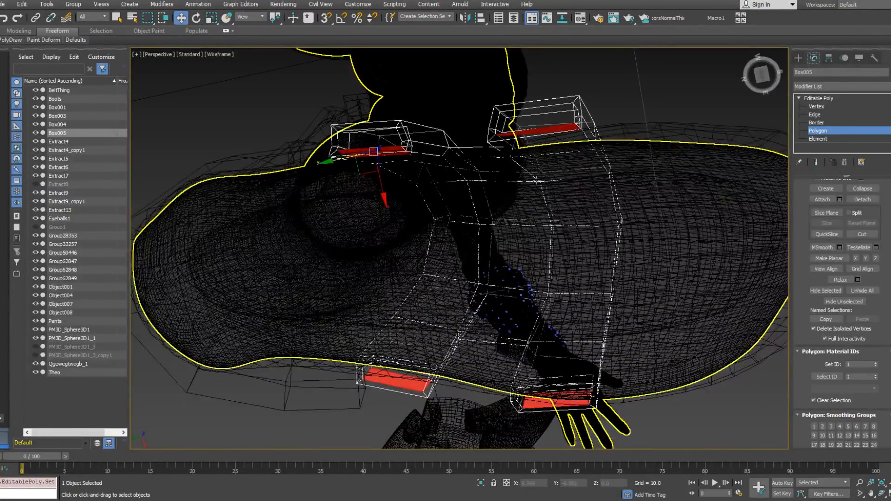
pyautogui.keyDown('ctrl'); pyautogui.click(521, 110); pyautogui.keyUp('ctrl')
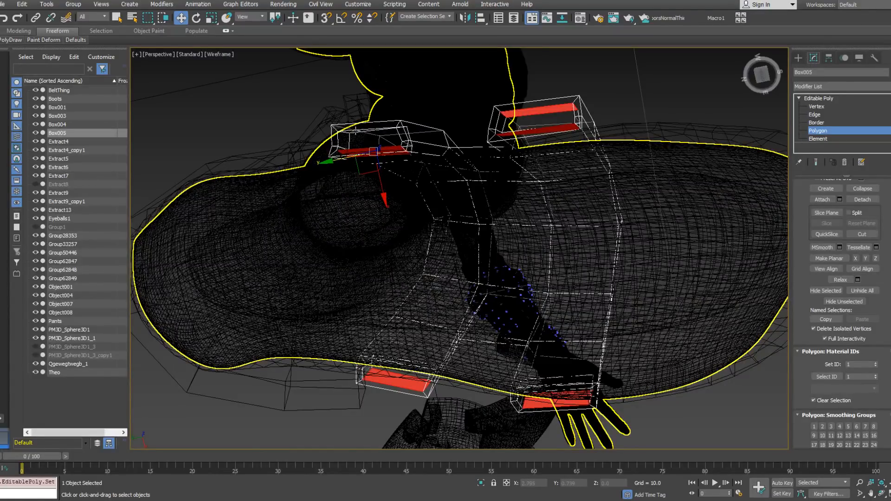
pyautogui.keyDown('alt'); pyautogui.moveTo(394, 371); pyautogui.dragTo(369, 307, button='middle'); pyautogui.keyUp('alt')
pyautogui.keyDown('ctrl'); pyautogui.click(369, 307); pyautogui.keyUp('ctrl')
pyautogui.keyDown('ctrl'); pyautogui.click(563, 294); pyautogui.keyUp('ctrl')
pyautogui.keyDown('alt'); pyautogui.moveTo(564, 294); pyautogui.dragTo(575, 300, button='middle'); pyautogui.keyUp('alt')
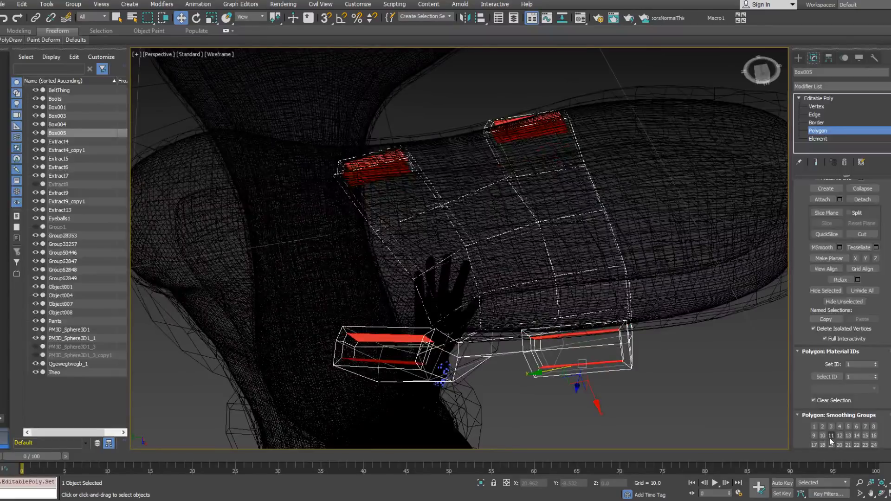
# Select the short inner walls at both ends of the four tab recesses, then leave polygon editing.
pyautogui.click(533, 352)
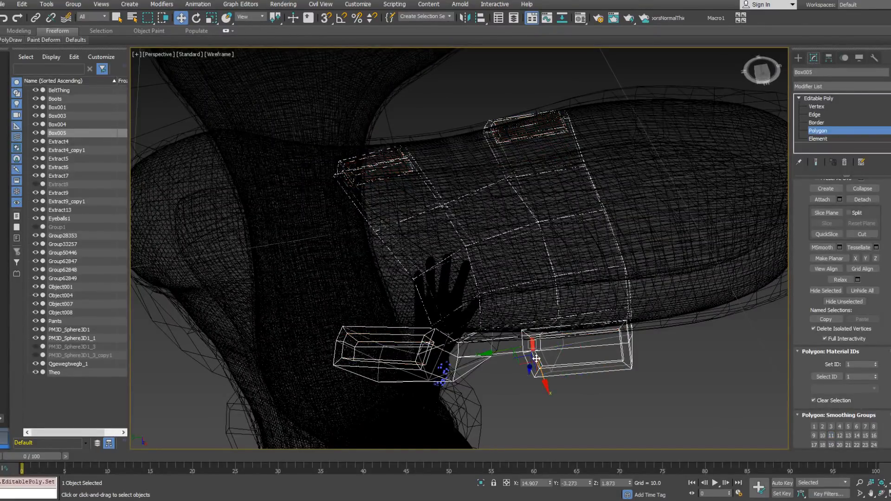
pyautogui.keyDown('ctrl'); pyautogui.click(347, 343); pyautogui.keyUp('ctrl')
pyautogui.keyDown('ctrl'); pyautogui.click(344, 354); pyautogui.keyUp('ctrl')
pyautogui.keyDown('alt'); pyautogui.moveTo(345, 354); pyautogui.dragTo(358, 409, button='middle'); pyautogui.keyUp('alt')
pyautogui.keyDown('ctrl'); pyautogui.click(251, 105); pyautogui.keyUp('ctrl')
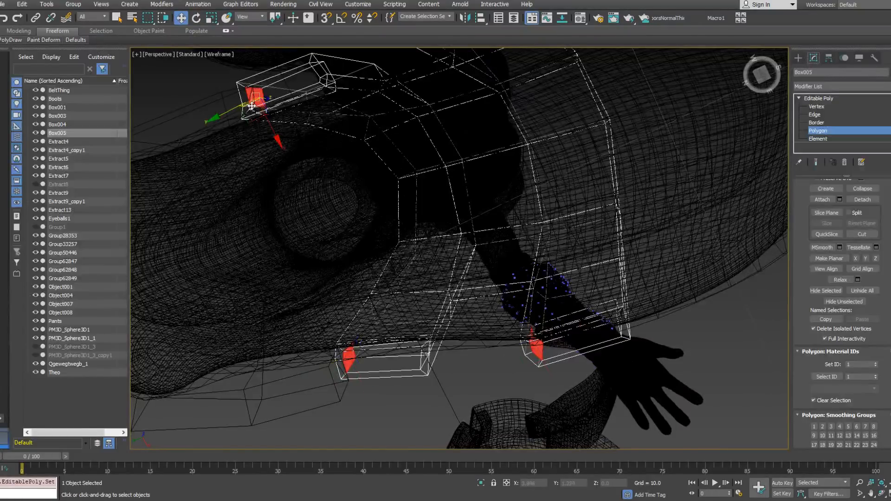
pyautogui.keyDown('alt'); pyautogui.moveTo(397, 133); pyautogui.dragTo(459, 229, button='middle'); pyautogui.keyUp('alt')
pyautogui.keyDown('ctrl'); pyautogui.click(364, 120); pyautogui.keyUp('ctrl')
pyautogui.keyDown('ctrl'); pyautogui.click(462, 234); pyautogui.keyUp('ctrl')
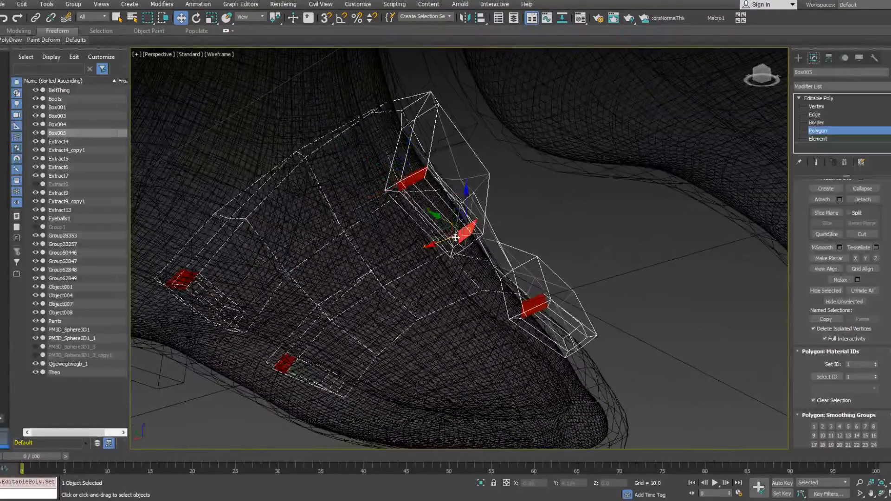
pyautogui.keyDown('ctrl'); pyautogui.click(573, 345); pyautogui.keyUp('ctrl')
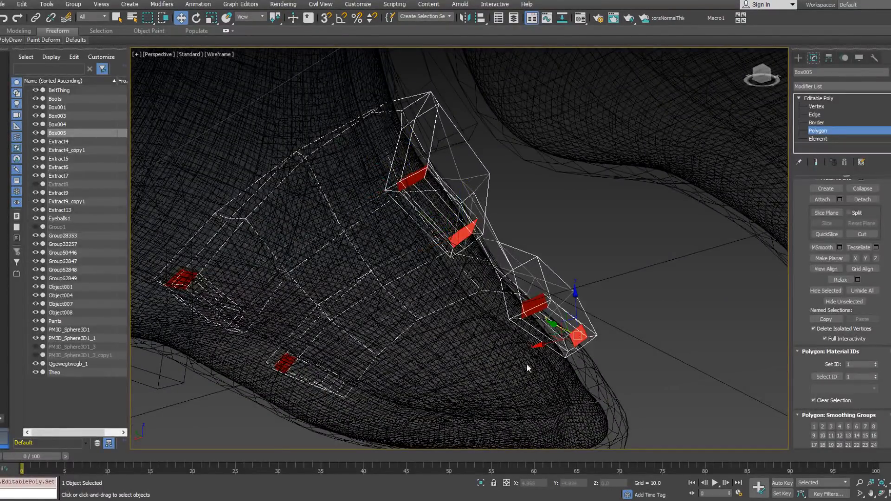
pyautogui.keyDown('alt'); pyautogui.moveTo(569, 339); pyautogui.dragTo(473, 272, button='middle'); pyautogui.keyUp('alt')
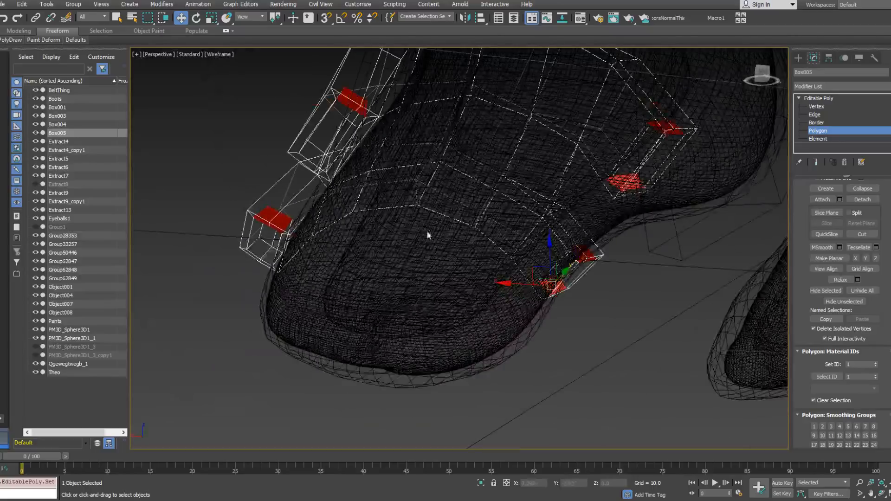
pyautogui.keyDown('ctrl'); pyautogui.click(314, 156); pyautogui.keyUp('ctrl')
pyautogui.keyDown('ctrl'); pyautogui.click(266, 253); pyautogui.keyUp('ctrl')
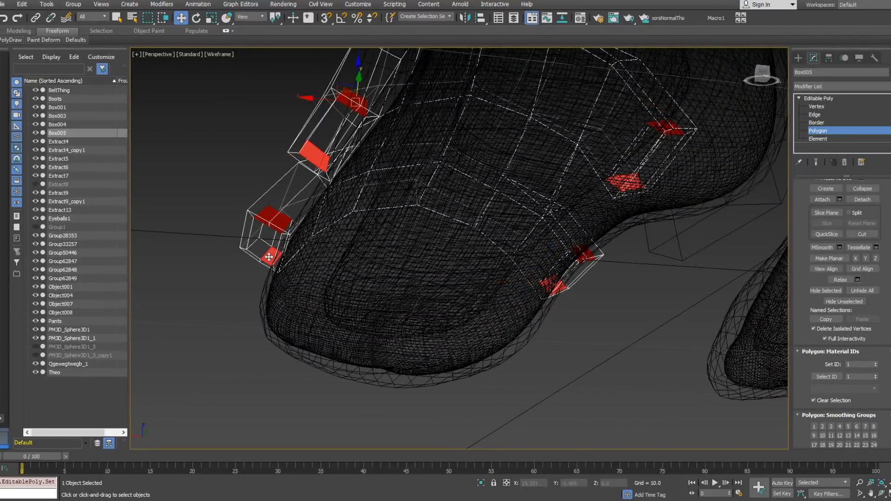
pyautogui.keyDown('alt'); pyautogui.moveTo(583, 260); pyautogui.dragTo(600, 252, button='middle'); pyautogui.keyUp('alt')
pyautogui.keyDown('ctrl'); pyautogui.click(631, 265); pyautogui.keyUp('ctrl')
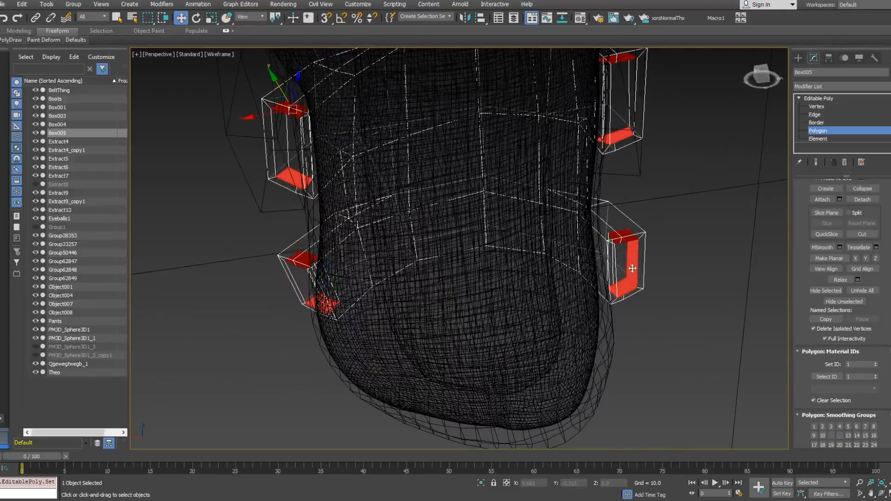
pyautogui.scroll(-5, 554, 311)
pyautogui.keyDown('alt'); pyautogui.moveTo(478, 369); pyautogui.dragTo(498, 349, button='middle'); pyautogui.keyUp('alt')
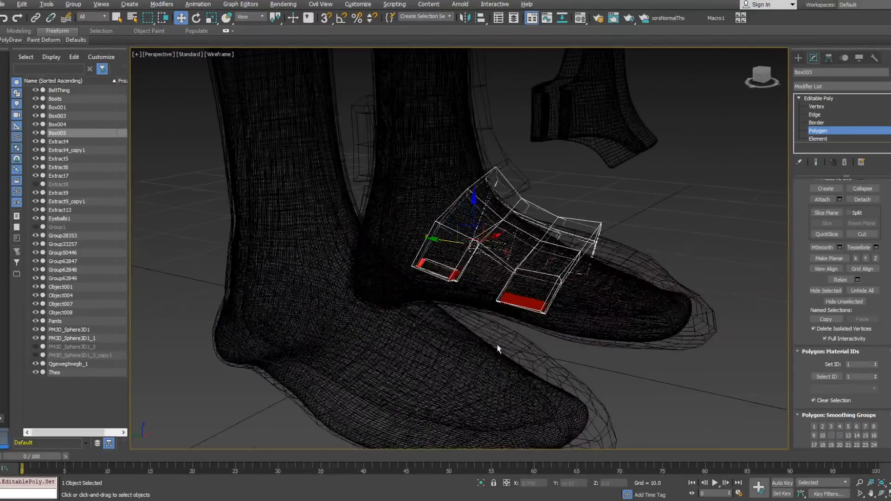
pyautogui.press('F3')
pyautogui.press('Delete')
pyautogui.keyDown('alt'); pyautogui.moveTo(594, 255); pyautogui.dragTo(528, 240, button='middle'); pyautogui.keyUp('alt')
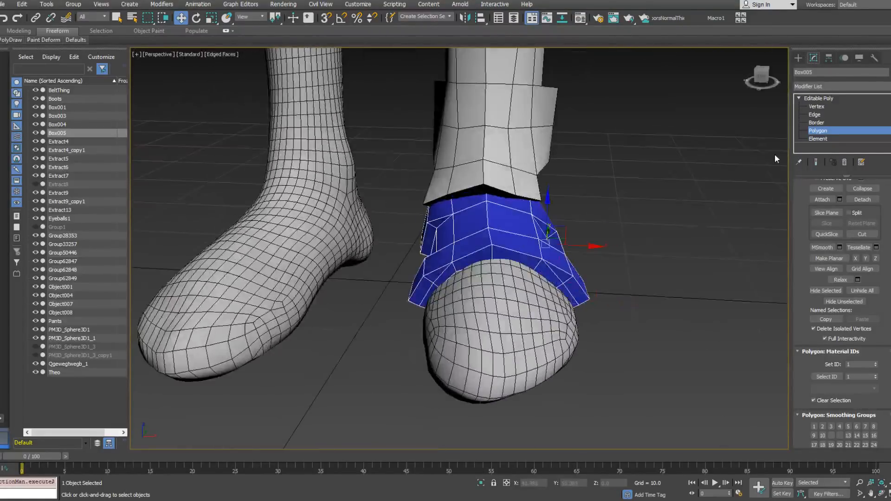
pyautogui.click(815, 133)
# Attach the foot guard to the low-poly shin armour so both form one object.
pyautogui.moveTo(622, 164); pyautogui.dragTo(513, 232, button='middle')
pyautogui.scroll(-5, 451, 193)
pyautogui.click(450, 192)
pyautogui.rightClick(449, 192)
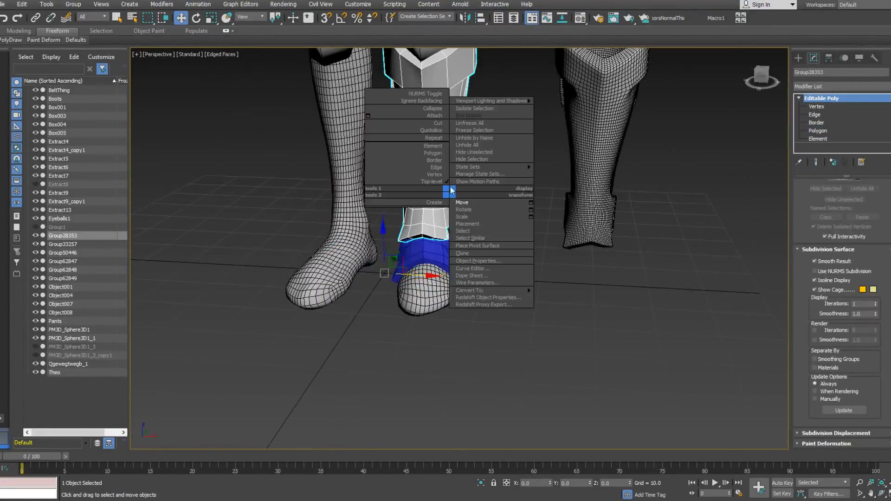
pyautogui.click(435, 115)
pyautogui.click(430, 253)
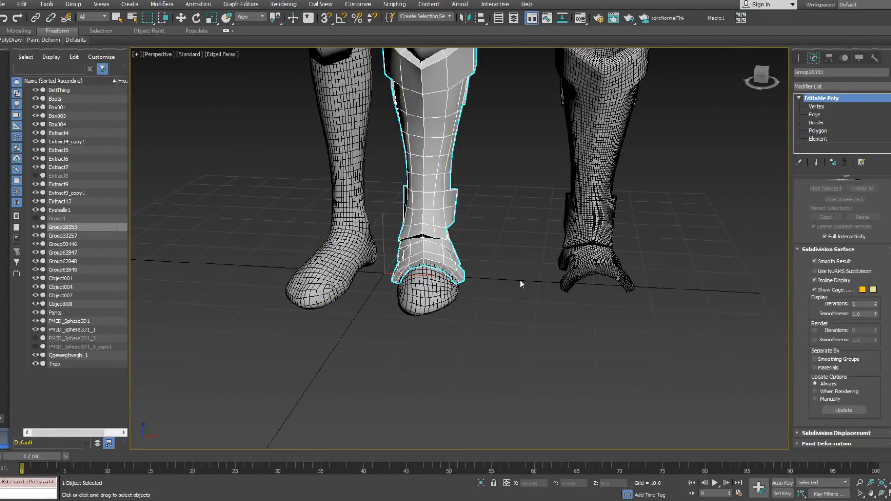
# Examine the high-poly leg armour's foot section from several angles and compare it with the low-poly version.
pyautogui.click(576, 272)
pyautogui.keyDown('alt'); pyautogui.moveTo(575, 272); pyautogui.dragTo(616, 314, button='middle'); pyautogui.keyUp('alt')
pyautogui.moveTo(597, 249); pyautogui.dragTo(551, 249, button='middle')
pyautogui.scroll(5, 574, 249)
pyautogui.click(630, 171)
pyautogui.scroll(-4, 567, 235)
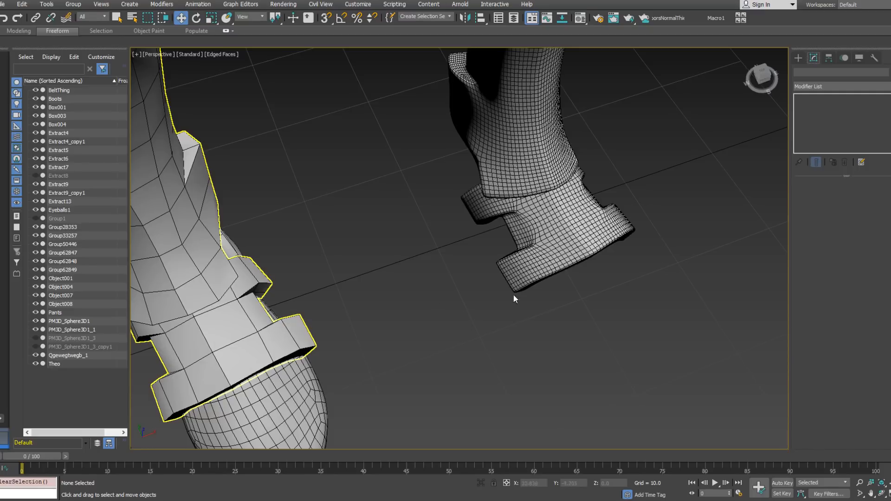
pyautogui.click(552, 247)
pyautogui.keyDown('alt'); pyautogui.moveTo(552, 247); pyautogui.dragTo(511, 204, button='middle'); pyautogui.keyUp('alt')
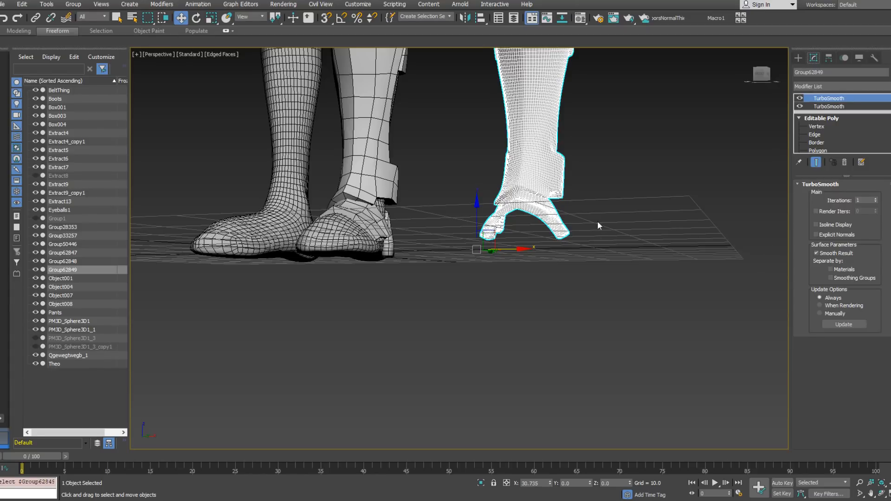
pyautogui.keyDown('alt'); pyautogui.moveTo(489, 222); pyautogui.dragTo(478, 287, button='middle'); pyautogui.keyUp('alt')
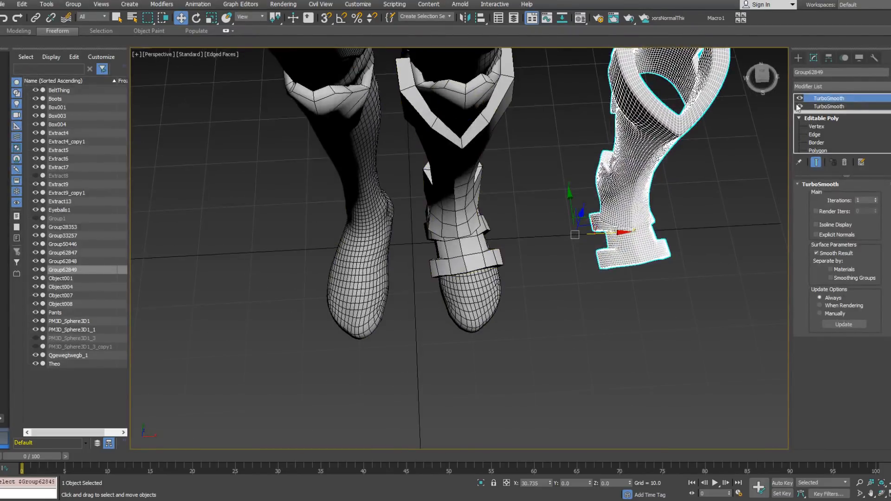
# Nudge the four vertices flanking the centre of the foot guard's front edge to refine its curve over the boot.
pyautogui.click(487, 253)
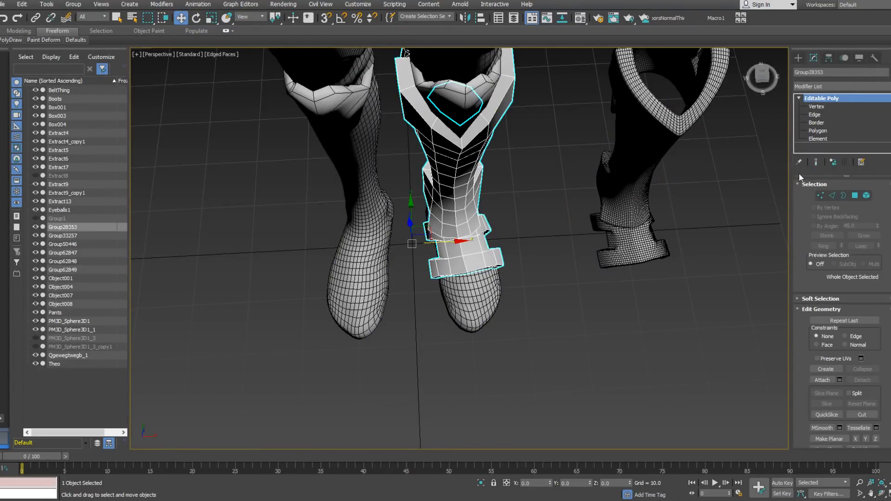
pyautogui.click(822, 196)
pyautogui.keyDown('alt'); pyautogui.moveTo(485, 271); pyautogui.dragTo(457, 274, button='middle'); pyautogui.keyUp('alt')
pyautogui.scroll(2, 459, 280)
pyautogui.moveTo(462, 282); pyautogui.dragTo(444, 267)
pyautogui.keyDown('alt'); pyautogui.moveTo(445, 271); pyautogui.dragTo(450, 310, button='middle'); pyautogui.keyUp('alt')
pyautogui.keyDown('ctrl'); pyautogui.moveTo(475, 288); pyautogui.dragTo(477, 292); pyautogui.keyUp('ctrl')
pyautogui.keyDown('alt'); pyautogui.moveTo(477, 292); pyautogui.dragTo(575, 246, button='middle'); pyautogui.keyUp('alt')
pyautogui.moveTo(422, 286); pyautogui.dragTo(425, 287)
pyautogui.keyDown('alt'); pyautogui.moveTo(432, 284); pyautogui.dragTo(390, 286, button='middle'); pyautogui.keyUp('alt')
pyautogui.moveTo(443, 311); pyautogui.dragTo(444, 288, button='middle')
pyautogui.keyDown('alt'); pyautogui.moveTo(515, 239); pyautogui.dragTo(558, 223, button='middle'); pyautogui.keyUp('alt')
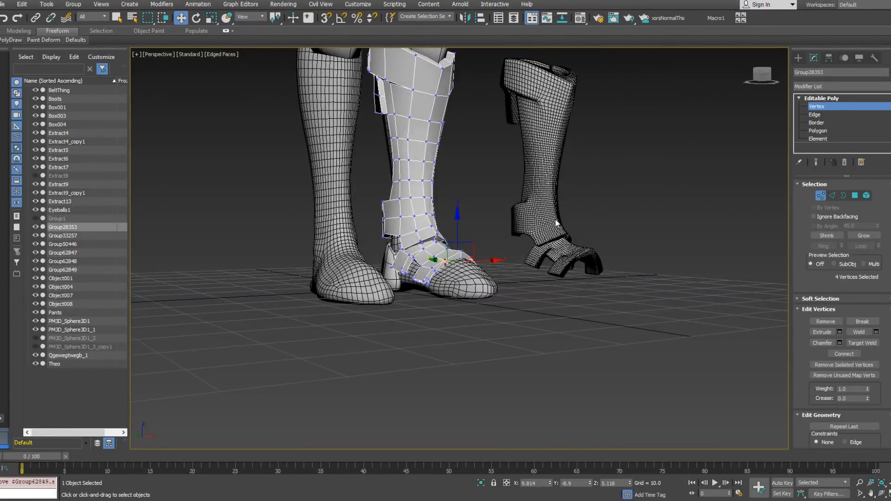
pyautogui.keyDown('alt'); pyautogui.moveTo(551, 232); pyautogui.dragTo(472, 293, button='middle'); pyautogui.keyUp('alt')
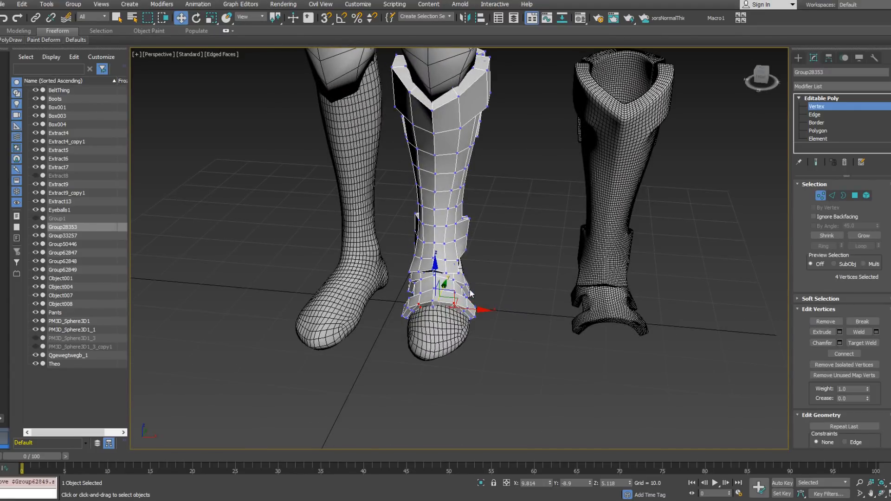
pyautogui.keyDown('alt'); pyautogui.moveTo(480, 285); pyautogui.dragTo(667, 274, button='middle'); pyautogui.keyUp('alt')
pyautogui.click(821, 195)
# Reposition the vertex at the outer front of the ankle, where the shin guard overlaps the foot guard.
pyautogui.keyDown('alt'); pyautogui.moveTo(500, 329); pyautogui.dragTo(453, 289, button='middle'); pyautogui.keyUp('alt')
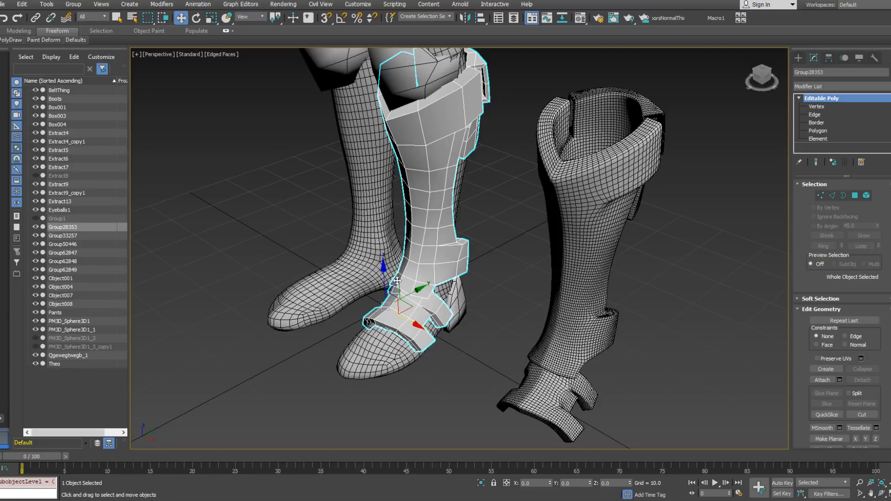
pyautogui.keyDown('alt'); pyautogui.moveTo(428, 279); pyautogui.dragTo(457, 237, button='middle'); pyautogui.keyUp('alt')
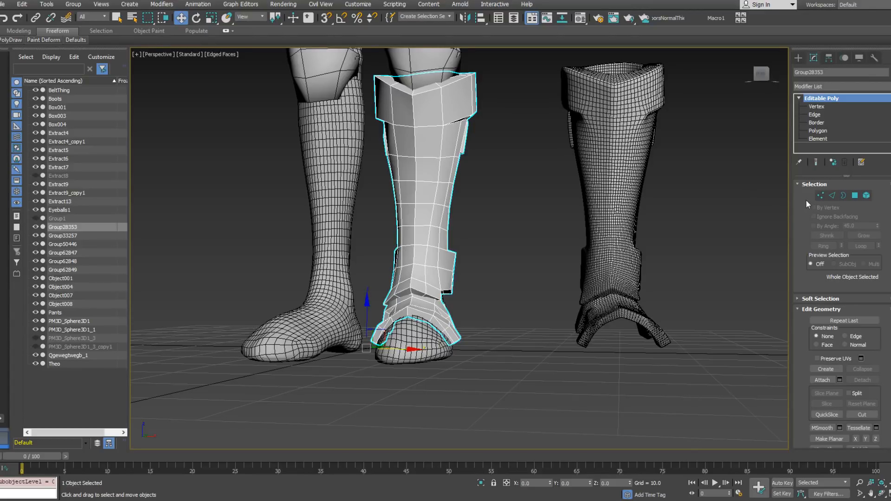
pyautogui.click(819, 197)
pyautogui.scroll(5, 436, 284)
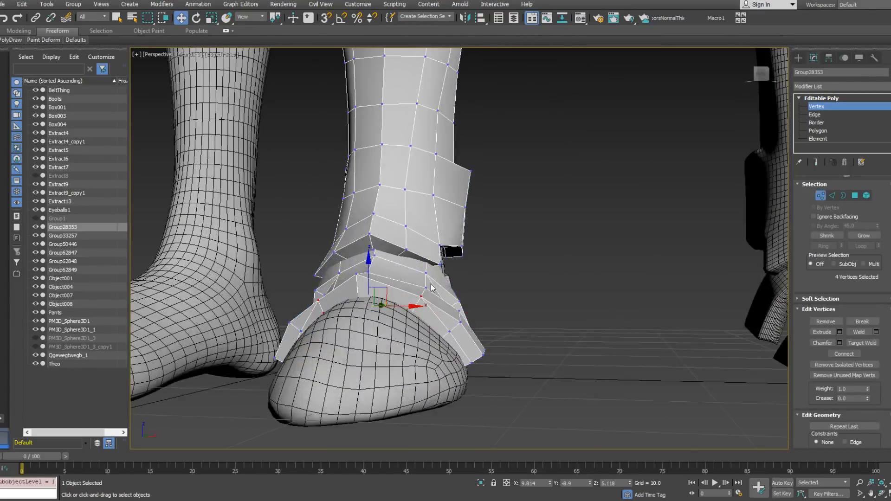
pyautogui.press('F3')
pyautogui.click(423, 267)
pyautogui.press('F3')
pyautogui.scroll(1, 454, 299)
pyautogui.moveTo(445, 279)
pyautogui.keyDown('alt'); pyautogui.mouseDown(button='middle')
pyautogui.moveTo(454, 298)
pyautogui.moveTo(453, 284)
pyautogui.mouseUp(button='middle'); pyautogui.keyUp('alt')
pyautogui.moveTo(434, 247); pyautogui.dragTo(438, 255)
pyautogui.keyDown('alt'); pyautogui.moveTo(446, 262); pyautogui.dragTo(429, 265, button='middle'); pyautogui.keyUp('alt')
pyautogui.scroll(-4, 452, 269)
pyautogui.keyDown('alt'); pyautogui.moveTo(449, 271); pyautogui.dragTo(408, 248, button='middle'); pyautogui.keyUp('alt')
pyautogui.moveTo(444, 215)
pyautogui.keyDown('alt'); pyautogui.mouseDown(button='middle')
pyautogui.moveTo(594, 230)
pyautogui.moveTo(656, 224)
pyautogui.moveTo(615, 249)
pyautogui.mouseUp(button='middle'); pyautogui.keyUp('alt')
# Move the outer ankle vertex where the shin and foot guards meet down and back, then select the neighbouring vertex on the shin guard's lower edge.
pyautogui.press('F3')
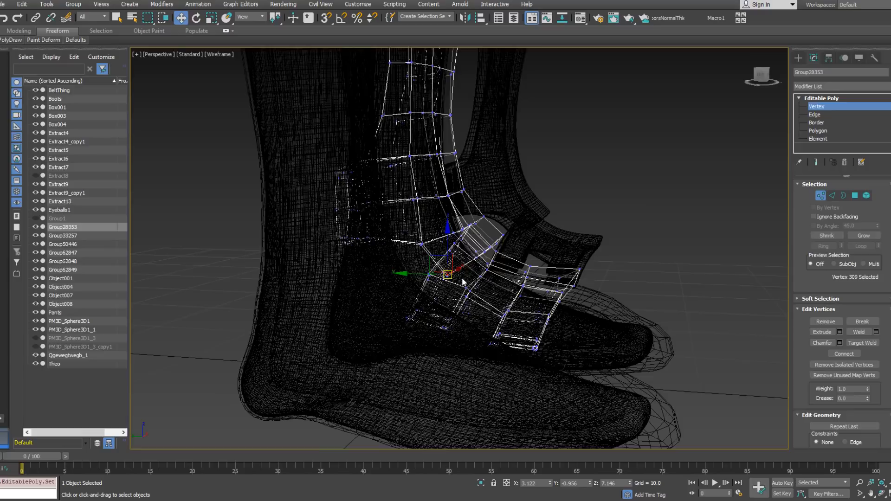
pyautogui.keyDown('alt'); pyautogui.moveTo(462, 282); pyautogui.dragTo(471, 271, button='middle'); pyautogui.keyUp('alt')
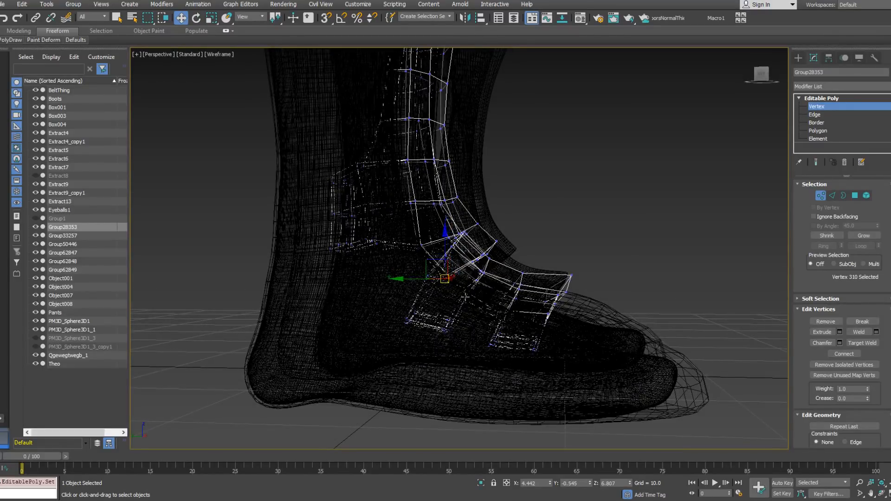
pyautogui.press('F3')
pyautogui.moveTo(465, 298)
pyautogui.keyDown('alt'); pyautogui.mouseDown(button='middle')
pyautogui.moveTo(488, 292)
pyautogui.moveTo(442, 284)
pyautogui.moveTo(400, 298)
pyautogui.moveTo(432, 268)
pyautogui.mouseUp(button='middle'); pyautogui.keyUp('alt')
pyautogui.press('F3')
pyautogui.press('F3')
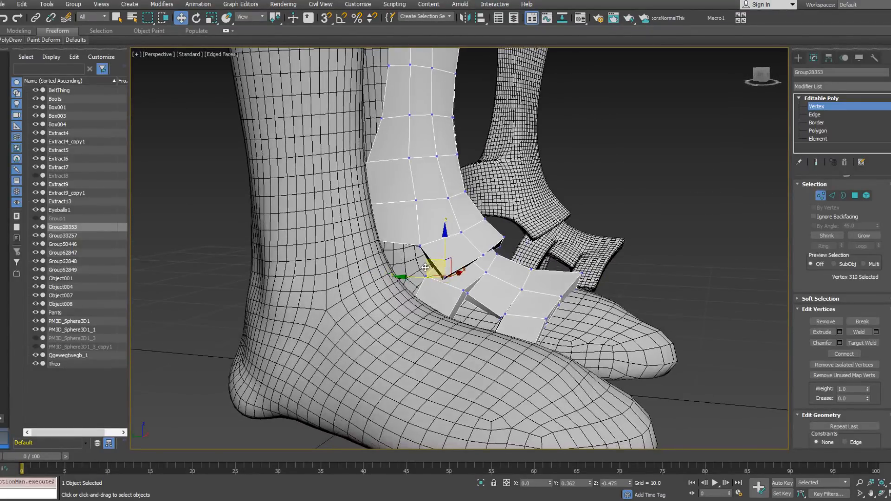
pyautogui.keyDown('alt'); pyautogui.moveTo(426, 264); pyautogui.dragTo(432, 268, button='middle'); pyautogui.keyUp('alt')
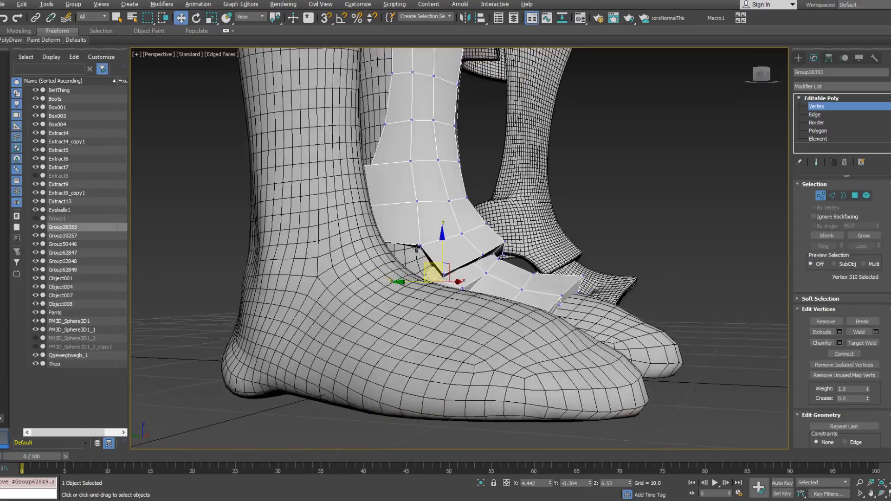
pyautogui.keyDown('alt'); pyautogui.moveTo(434, 224); pyautogui.dragTo(408, 226, button='middle'); pyautogui.keyUp('alt')
pyautogui.scroll(-5, 420, 241)
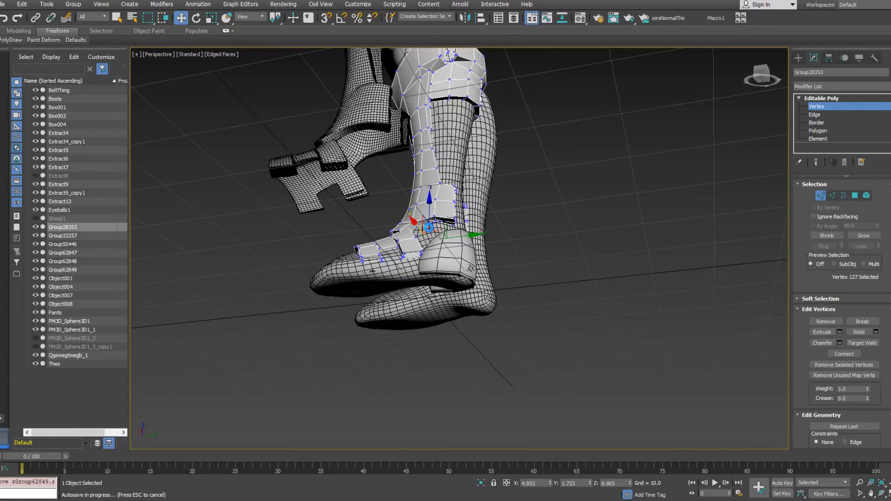
# Check the fit of the low-poly armour around the front of the ankle, leave vertex editing and save the scene.
pyautogui.keyDown('alt'); pyautogui.moveTo(408, 226); pyautogui.dragTo(512, 244, button='middle'); pyautogui.keyUp('alt')
pyautogui.moveTo(513, 244); pyautogui.dragTo(430, 284, button='middle')
pyautogui.scroll(-5, 478, 253)
pyautogui.scroll(4, 445, 274)
pyautogui.scroll(3, 426, 291)
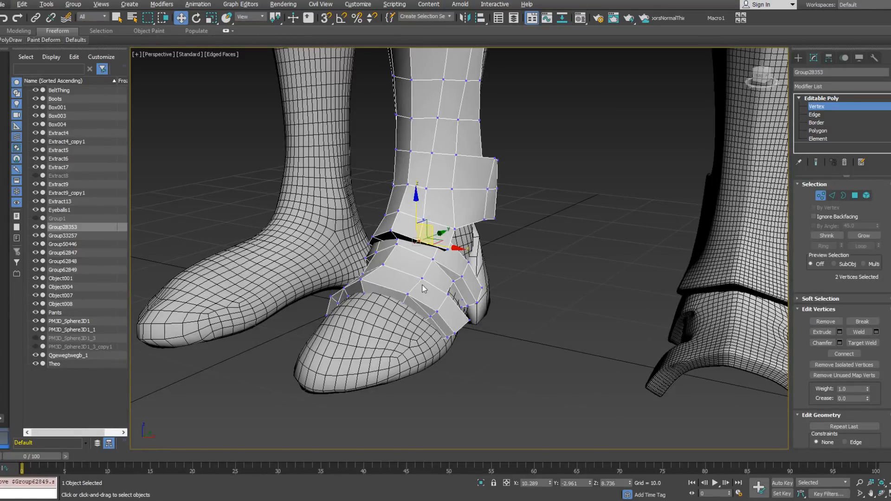
pyautogui.keyDown('alt'); pyautogui.moveTo(440, 241); pyautogui.dragTo(499, 264, button='middle'); pyautogui.keyUp('alt')
pyautogui.scroll(-3, 425, 255)
pyautogui.click(818, 197)
pyautogui.moveTo(631, 266); pyautogui.dragTo(610, 289, button='middle')
pyautogui.hotkey('ctrl', 's')
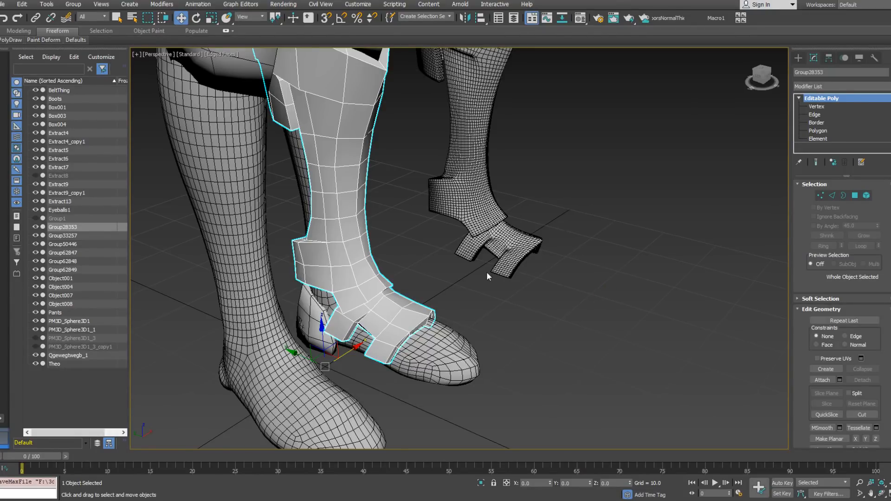
# Select the vertices at the end of the foot guard's outer rear strap and rotate them to follow the side of the boot.
pyautogui.keyDown('alt'); pyautogui.moveTo(384, 296); pyautogui.dragTo(323, 272, button='middle'); pyautogui.keyUp('alt')
pyautogui.click(438, 281)
pyautogui.click(324, 272)
pyautogui.press('z')
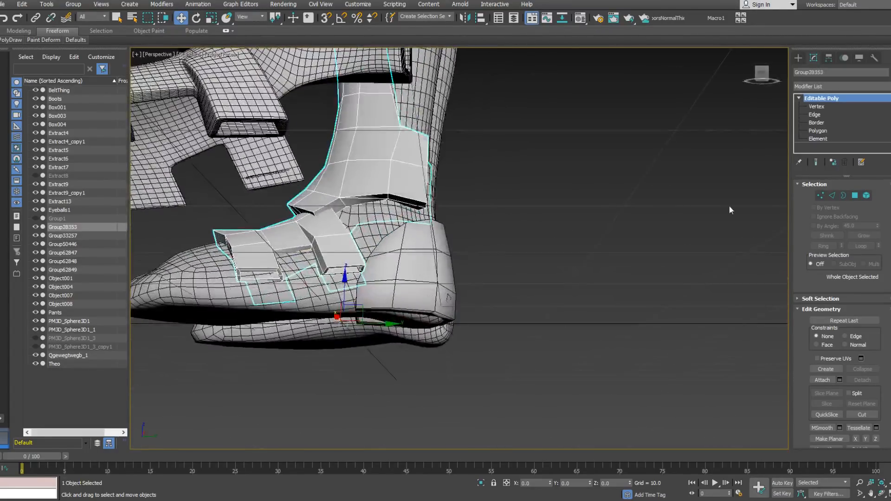
pyautogui.click(820, 196)
pyautogui.keyDown('alt'); pyautogui.moveTo(400, 281); pyautogui.dragTo(366, 319, button='middle'); pyautogui.keyUp('alt')
pyautogui.moveTo(369, 315); pyautogui.dragTo(310, 283)
pyautogui.keyDown('alt'); pyautogui.moveTo(310, 284); pyautogui.dragTo(361, 287, button='middle'); pyautogui.keyUp('alt')
pyautogui.click(361, 305)
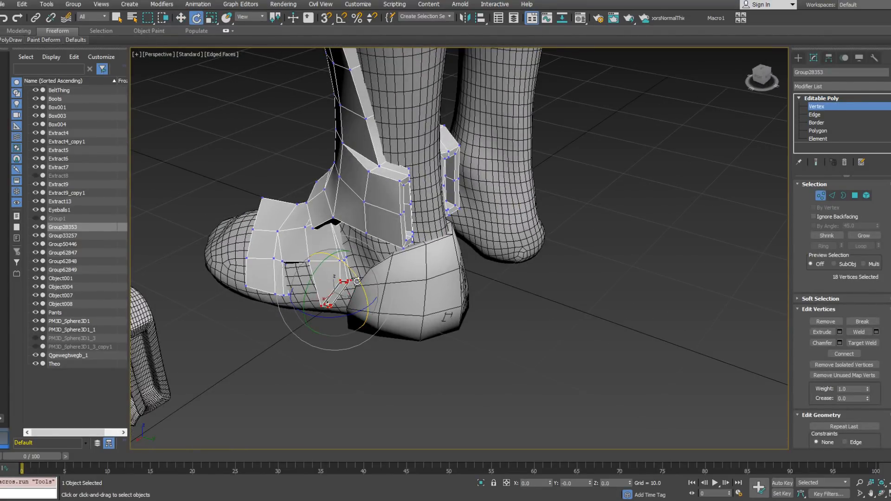
pyautogui.keyDown('alt'); pyautogui.moveTo(364, 293); pyautogui.dragTo(251, 329, button='middle'); pyautogui.keyUp('alt')
pyautogui.scroll(5, 393, 256)
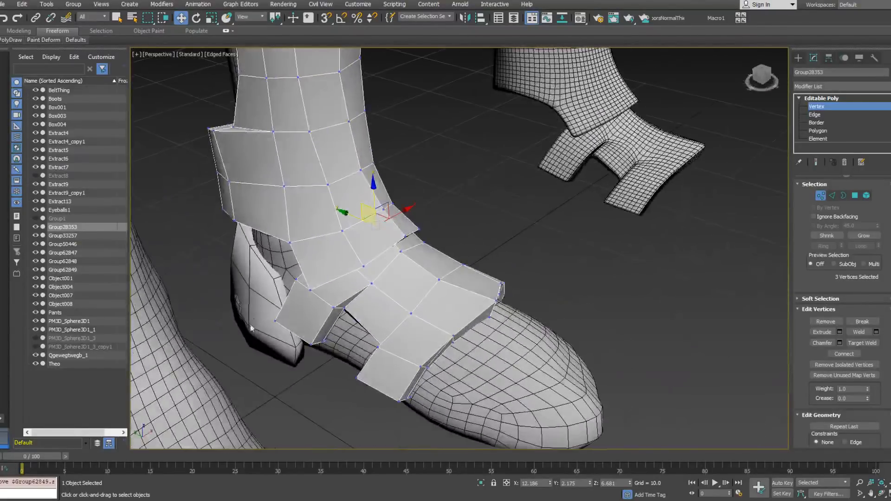
# Try to rotate and move the end vertices of the foot guard's inner rear strap against the boot.
pyautogui.moveTo(335, 314); pyautogui.dragTo(335, 316)
pyautogui.keyDown('alt'); pyautogui.moveTo(335, 316); pyautogui.dragTo(364, 307, button='middle'); pyautogui.keyUp('alt')
pyautogui.rightClick(316, 320)
pyautogui.click(330, 341)
pyautogui.keyDown('alt'); pyautogui.moveTo(328, 335); pyautogui.dragTo(329, 307, button='middle'); pyautogui.keyUp('alt')
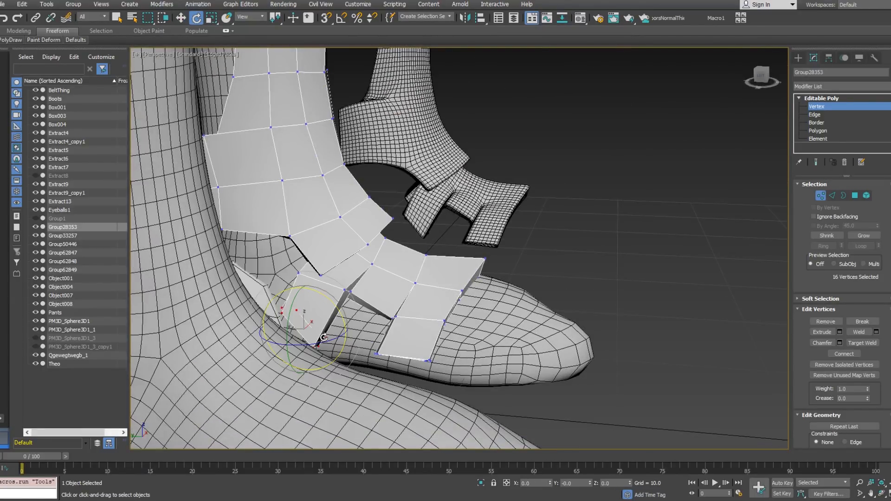
pyautogui.press('w')
pyautogui.moveTo(307, 312); pyautogui.dragTo(298, 310)
pyautogui.keyDown('alt'); pyautogui.moveTo(299, 310); pyautogui.dragTo(295, 339, button='middle'); pyautogui.keyUp('alt')
pyautogui.hotkey('ctrl', 'z')
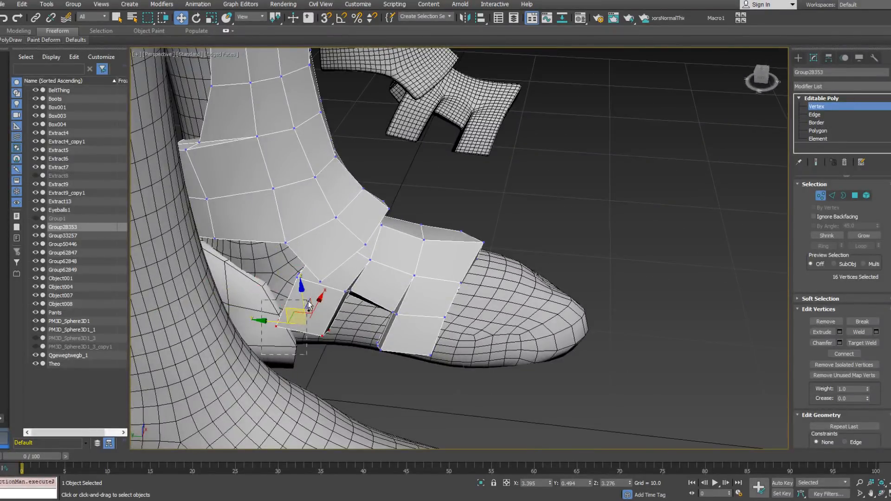
# Rotate and move all 18 vertices at the end of the foot guard's inner rear strap to fit it to the boot.
pyautogui.rightClick(318, 327)
pyautogui.click(339, 344)
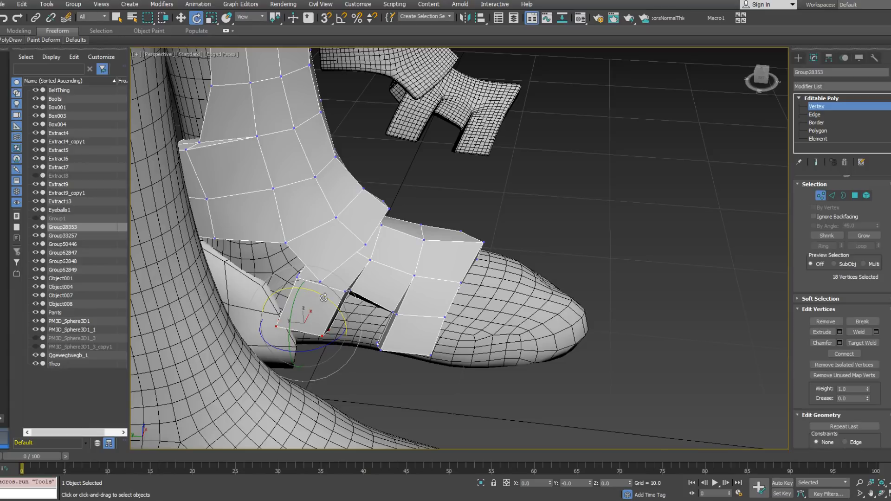
pyautogui.rightClick(310, 329)
pyautogui.click(332, 337)
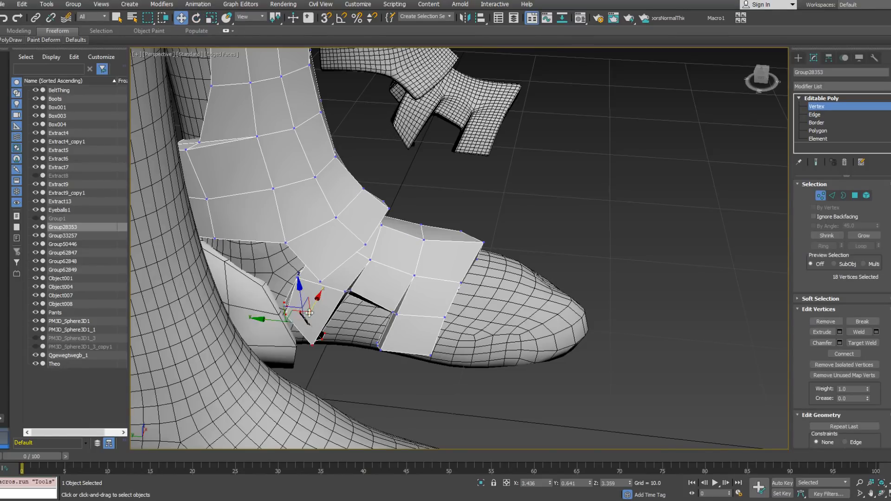
pyautogui.moveTo(291, 306); pyautogui.dragTo(268, 281)
pyautogui.keyDown('alt'); pyautogui.moveTo(267, 281); pyautogui.dragTo(370, 281, button='middle'); pyautogui.keyUp('alt')
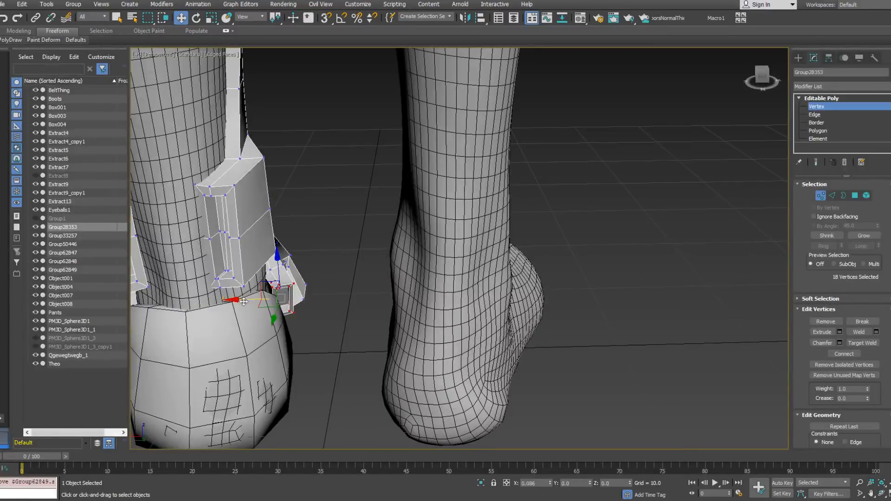
# Adjust the five vertices at the upper rear corners of the foot guard's rear straps.
pyautogui.keyDown('alt'); pyautogui.moveTo(254, 295); pyautogui.dragTo(301, 275, button='middle'); pyautogui.keyUp('alt')
pyautogui.scroll(-3, 278, 285)
pyautogui.scroll(3, 294, 304)
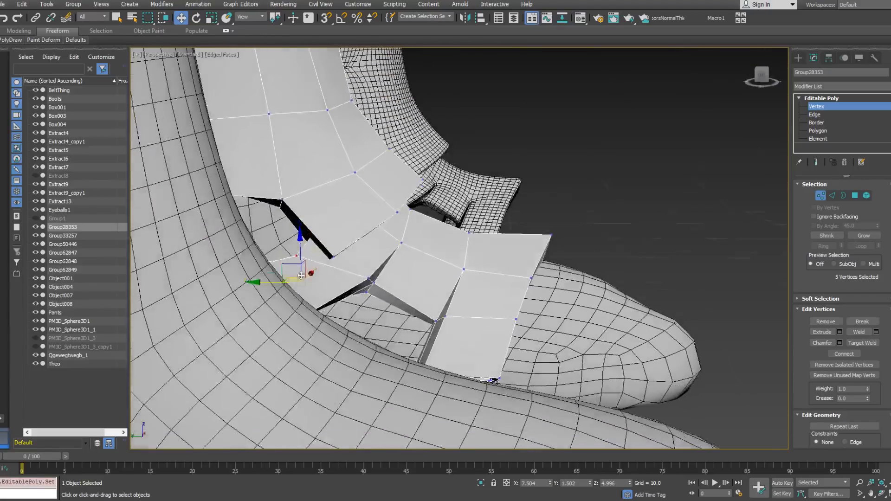
pyautogui.scroll(-3, 287, 246)
pyautogui.keyDown('alt'); pyautogui.moveTo(288, 246); pyautogui.dragTo(349, 219, button='middle'); pyautogui.keyUp('alt')
# Select the four recessed end polygons on the foot guard's two rear straps in wireframe view and scale them.
pyautogui.click(856, 197)
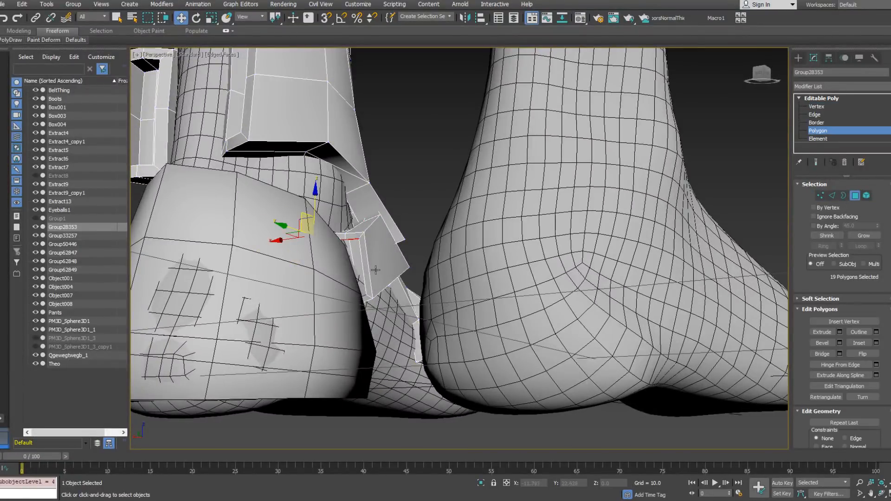
pyautogui.moveTo(321, 261)
pyautogui.keyDown('alt'); pyautogui.mouseDown(button='middle')
pyautogui.moveTo(329, 283)
pyautogui.moveTo(323, 302)
pyautogui.moveTo(339, 333)
pyautogui.moveTo(345, 316)
pyautogui.moveTo(315, 300)
pyautogui.mouseUp(button='middle'); pyautogui.keyUp('alt')
pyautogui.press('F3')
pyautogui.keyDown('ctrl'); pyautogui.click(310, 298); pyautogui.keyUp('ctrl')
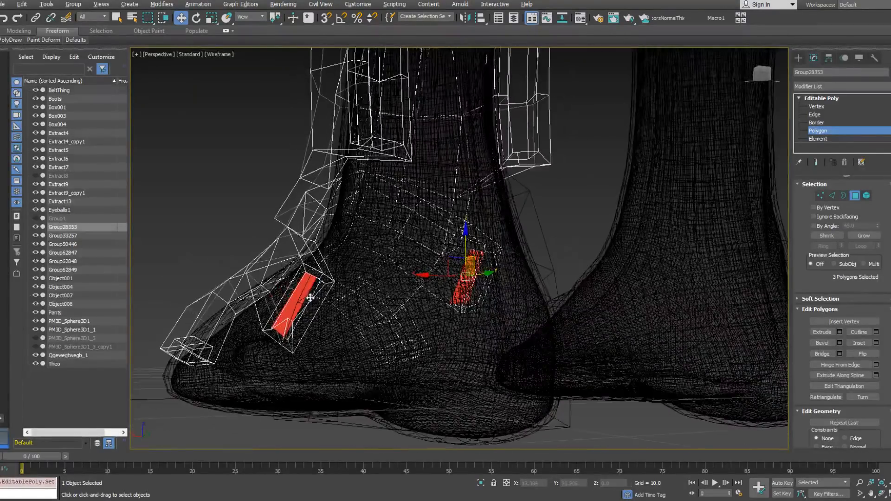
pyautogui.keyDown('ctrl'); pyautogui.click(312, 294); pyautogui.keyUp('ctrl')
pyautogui.rightClick(330, 293)
pyautogui.click(344, 317)
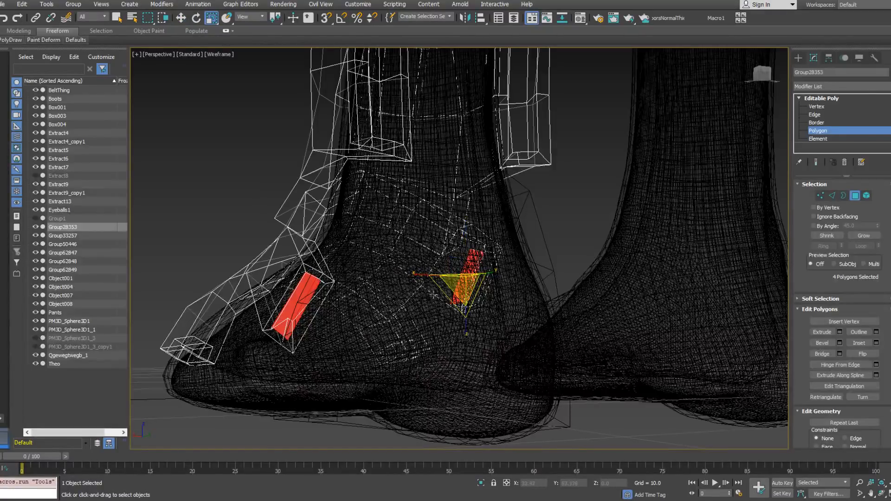
pyautogui.keyDown('alt'); pyautogui.moveTo(462, 289); pyautogui.dragTo(402, 289, button='middle'); pyautogui.keyUp('alt')
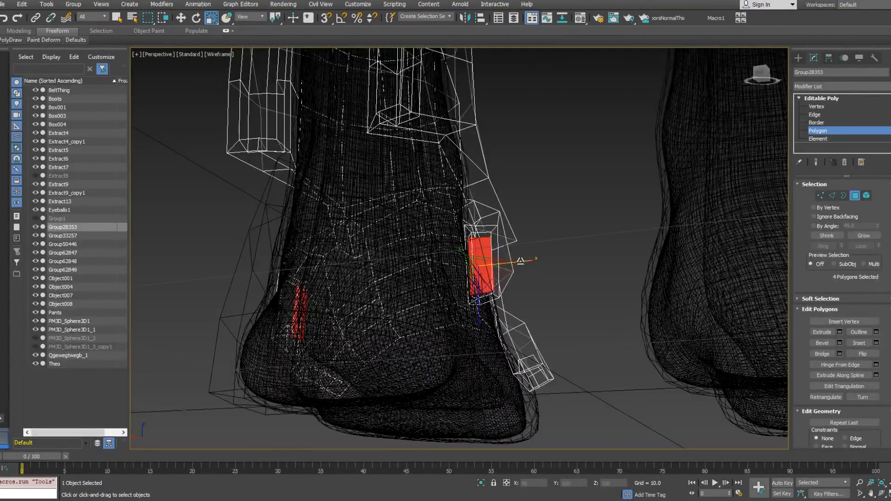
# Move the two recessed end polygons of the outer rear strap into place inside the strap.
pyautogui.rightClick(508, 263)
pyautogui.click(520, 272)
pyautogui.keyDown('alt'); pyautogui.moveTo(457, 263); pyautogui.dragTo(479, 275, button='middle'); pyautogui.keyUp('alt')
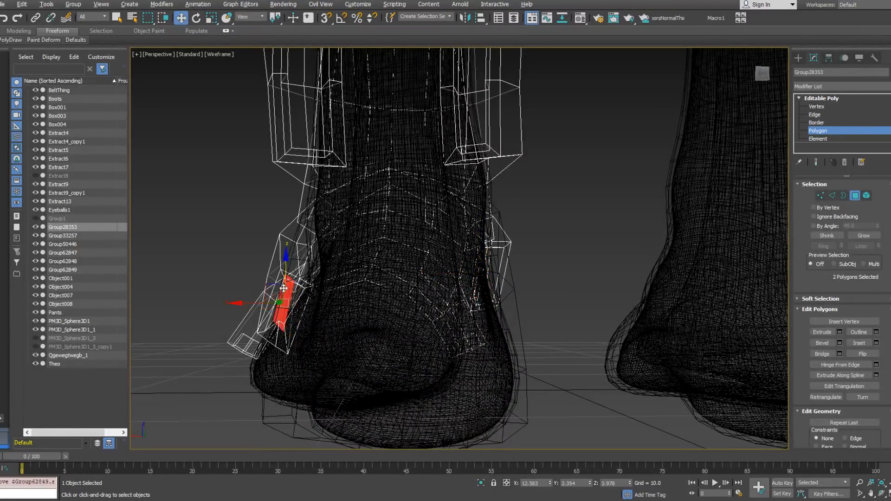
pyautogui.keyDown('alt'); pyautogui.moveTo(283, 288); pyautogui.dragTo(314, 284, button='middle'); pyautogui.keyUp('alt')
# Reposition the lower corner vertex at the end of the outer rear strap and return to shaded view.
pyautogui.click(821, 195)
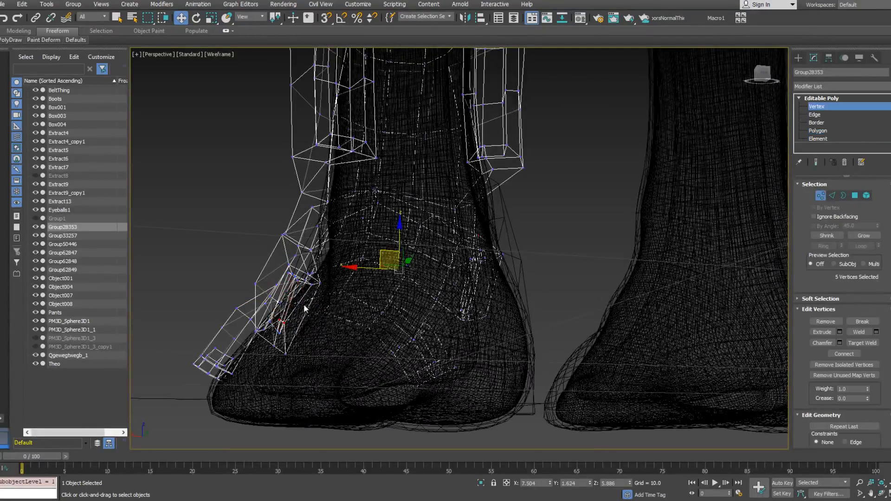
pyautogui.keyDown('alt'); pyautogui.moveTo(283, 322); pyautogui.dragTo(483, 288, button='middle'); pyautogui.keyUp('alt')
pyautogui.scroll(-2, 483, 288)
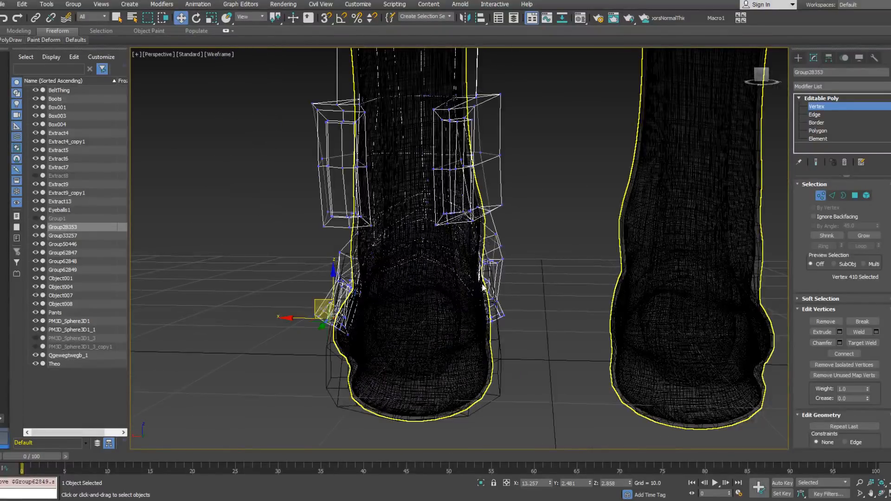
pyautogui.moveTo(419, 285); pyautogui.dragTo(273, 279, button='middle')
pyautogui.press('F3')
pyautogui.scroll(-2, 416, 300)
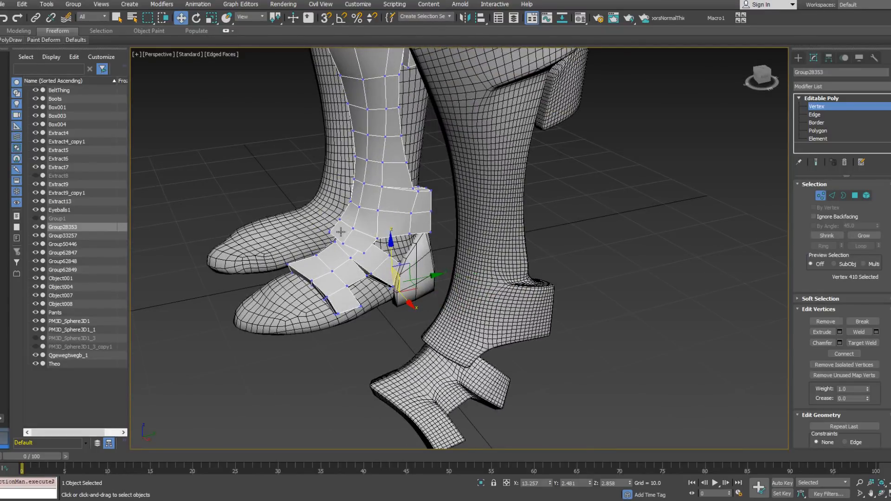
# Examine the low-poly foot armour from the front and side against the high-poly leg armour.
pyautogui.scroll(-5, 340, 232)
pyautogui.keyDown('alt'); pyautogui.moveTo(380, 263); pyautogui.dragTo(366, 227, button='middle'); pyautogui.keyUp('alt')
pyautogui.scroll(2, 360, 242)
pyautogui.moveTo(366, 385); pyautogui.dragTo(392, 160, button='middle')
pyautogui.scroll(5, 391, 161)
pyautogui.moveTo(423, 376); pyautogui.dragTo(445, 279, button='middle')
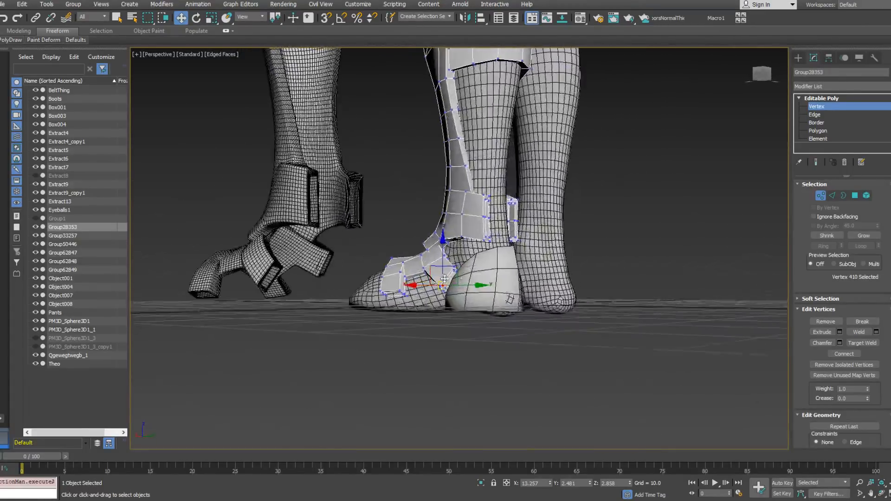
pyautogui.press('z')
# Switch to the heel guard and move the two upper vertices of its outer front edge near the strap.
pyautogui.click(822, 197)
pyautogui.click(533, 288)
pyautogui.keyDown('alt'); pyautogui.moveTo(495, 295); pyautogui.dragTo(513, 312, button='middle'); pyautogui.keyUp('alt')
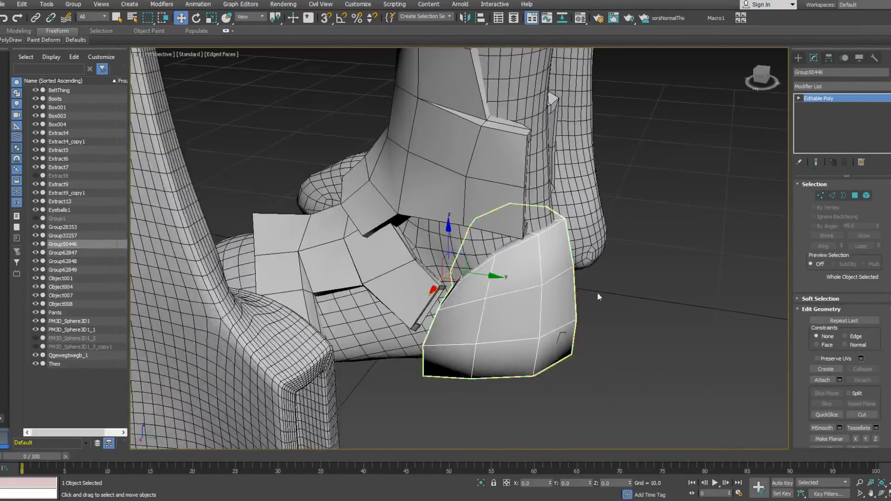
pyautogui.click(820, 196)
pyautogui.moveTo(431, 298); pyautogui.dragTo(447, 320)
pyautogui.keyDown('alt'); pyautogui.moveTo(447, 318); pyautogui.dragTo(461, 280, button='middle'); pyautogui.keyUp('alt')
pyautogui.moveTo(459, 289); pyautogui.dragTo(468, 270)
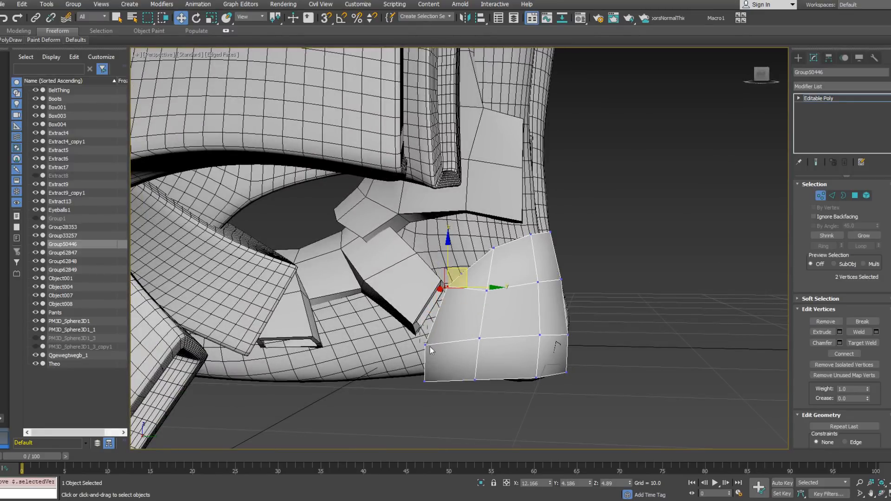
# Reposition the lower vertices of the heel guard's outer front edge and remove the edge at its upper front rim.
pyautogui.keyDown('ctrl'); pyautogui.moveTo(433, 338); pyautogui.dragTo(416, 388); pyautogui.keyUp('ctrl')
pyautogui.keyDown('alt'); pyautogui.moveTo(416, 388); pyautogui.dragTo(438, 334, button='middle'); pyautogui.keyUp('alt')
pyautogui.moveTo(374, 347); pyautogui.dragTo(397, 371)
pyautogui.keyDown('alt'); pyautogui.moveTo(399, 370); pyautogui.dragTo(429, 310, button='middle'); pyautogui.keyUp('alt')
pyautogui.click(832, 195)
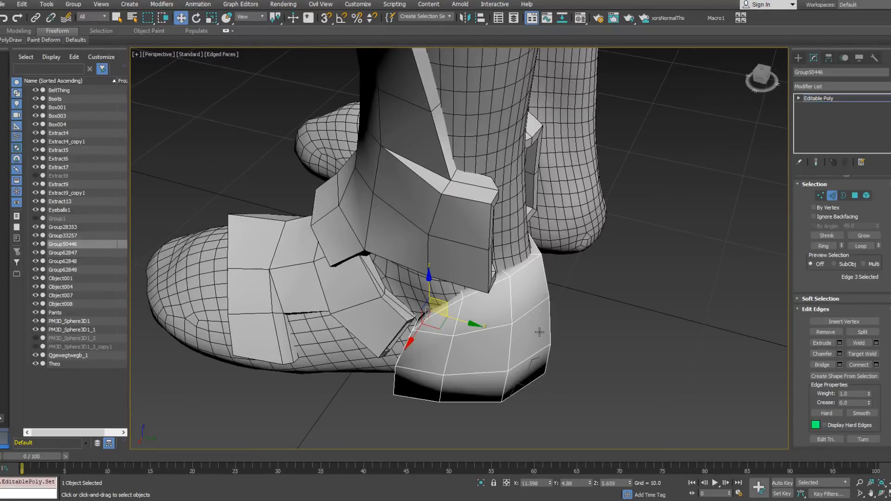
pyautogui.press('BackSpace')
# Move the two upper front vertices on the heel guard's inner side to fit beside the foot strap.
pyautogui.keyDown('alt'); pyautogui.moveTo(479, 251); pyautogui.dragTo(312, 300, button='middle'); pyautogui.keyUp('alt')
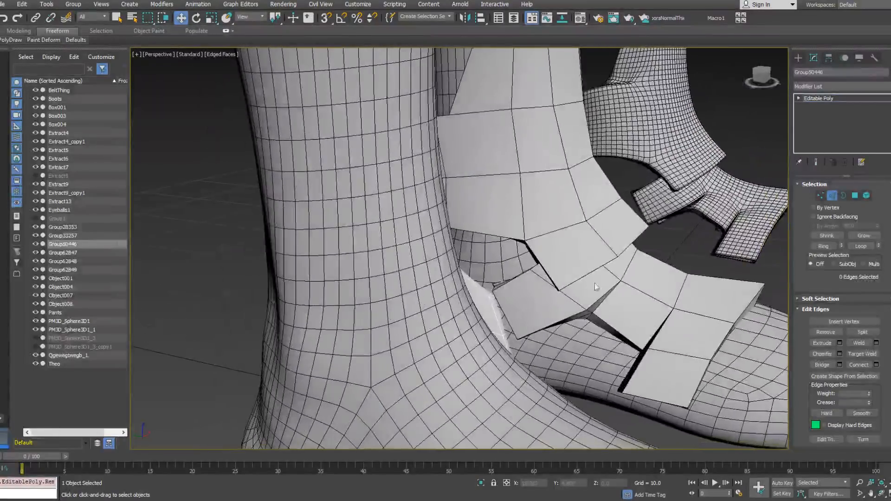
pyautogui.click(825, 199)
pyautogui.keyDown('alt'); pyautogui.moveTo(519, 297); pyautogui.dragTo(482, 284, button='middle'); pyautogui.keyUp('alt')
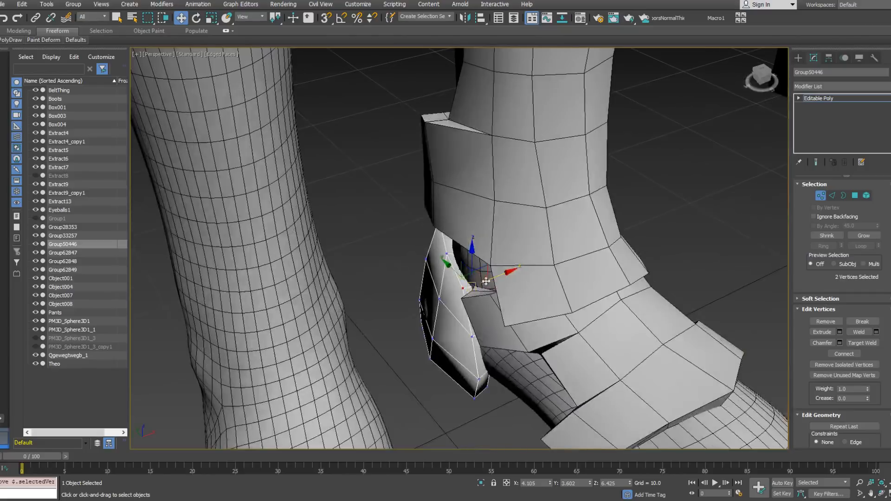
pyautogui.moveTo(492, 277); pyautogui.dragTo(490, 278)
pyautogui.moveTo(477, 286)
pyautogui.keyDown('alt'); pyautogui.mouseDown(button='middle')
pyautogui.moveTo(459, 274)
pyautogui.moveTo(474, 288)
pyautogui.mouseUp(button='middle'); pyautogui.keyUp('alt')
pyautogui.moveTo(464, 295); pyautogui.dragTo(496, 302)
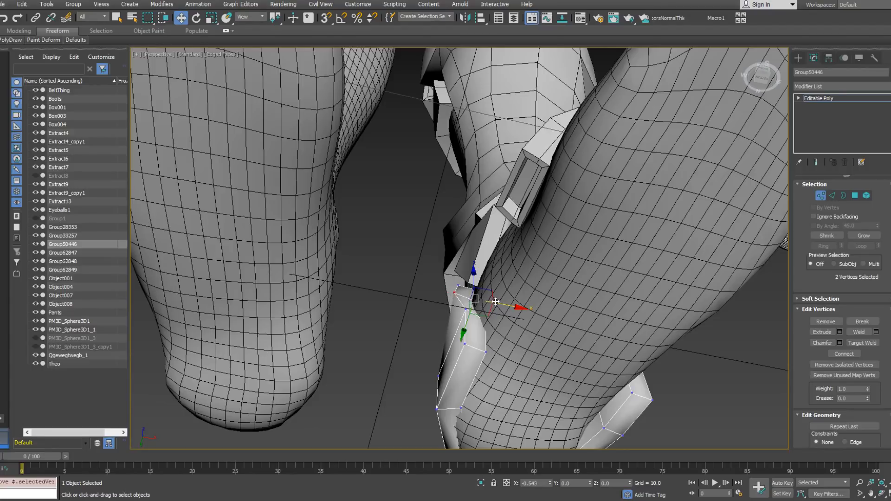
# Nudge the single vertex at the upper front corner of the heel guard's inner side.
pyautogui.keyDown('alt'); pyautogui.moveTo(494, 302); pyautogui.dragTo(450, 402, button='middle'); pyautogui.keyUp('alt')
pyautogui.click(444, 261)
pyautogui.moveTo(468, 237); pyautogui.dragTo(467, 238)
pyautogui.click(442, 269)
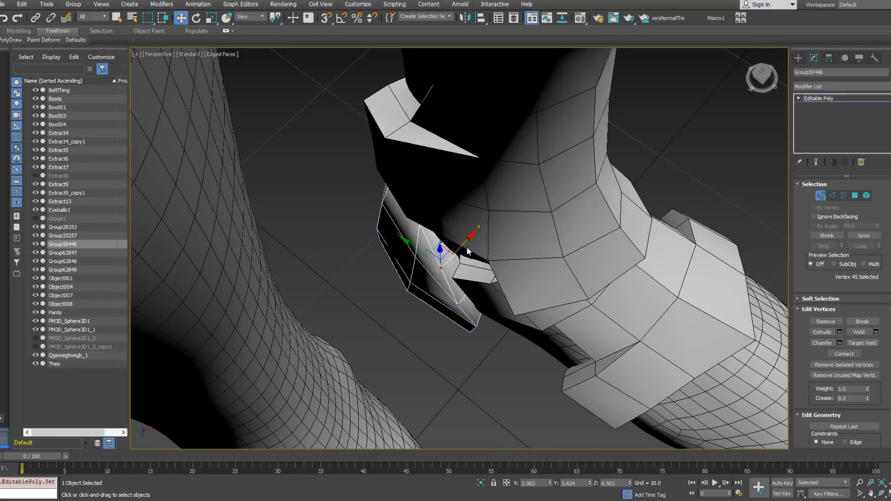
# Reposition the two vertices midway down the heel guard's inner front edge.
pyautogui.keyDown('alt'); pyautogui.moveTo(462, 257); pyautogui.dragTo(424, 275, button='middle'); pyautogui.keyUp('alt')
pyautogui.click(446, 308)
pyautogui.keyDown('ctrl'); pyautogui.click(466, 314); pyautogui.keyUp('ctrl')
pyautogui.keyDown('alt'); pyautogui.moveTo(467, 316); pyautogui.dragTo(493, 359, button='middle'); pyautogui.keyUp('alt')
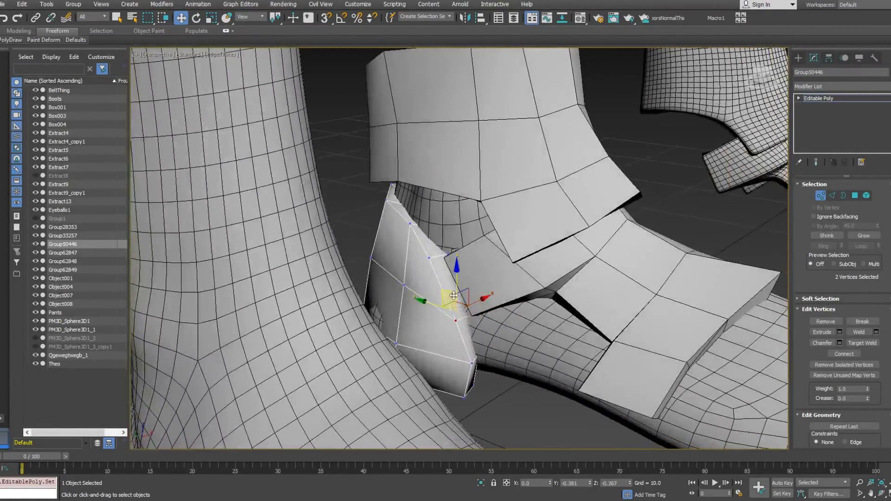
pyautogui.keyDown('alt'); pyautogui.moveTo(451, 294); pyautogui.dragTo(427, 269, button='middle'); pyautogui.keyUp('alt')
pyautogui.moveTo(495, 318); pyautogui.dragTo(486, 319)
pyautogui.keyDown('alt'); pyautogui.moveTo(488, 317); pyautogui.dragTo(443, 251, button='middle'); pyautogui.keyUp('alt')
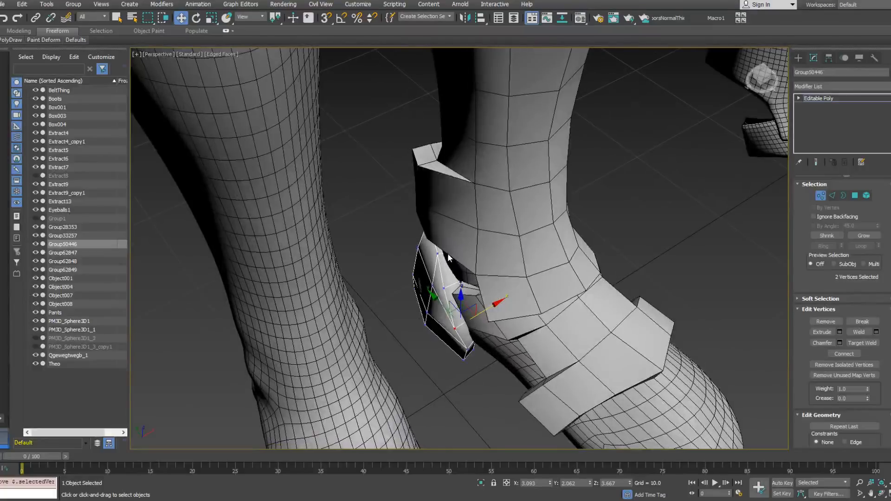
# Shift the pair of top-rim vertices behind the heel guard's inner front corner outward from the ankle.
pyautogui.keyDown('alt'); pyautogui.moveTo(452, 251); pyautogui.dragTo(471, 248, button='middle'); pyautogui.keyUp('alt')
pyautogui.moveTo(461, 250); pyautogui.dragTo(463, 250)
pyautogui.moveTo(463, 250)
pyautogui.keyDown('alt'); pyautogui.mouseDown(button='middle')
pyautogui.moveTo(476, 204)
pyautogui.moveTo(478, 216)
pyautogui.mouseUp(button='middle'); pyautogui.keyUp('alt')
pyautogui.press('F3')
pyautogui.press('F3')
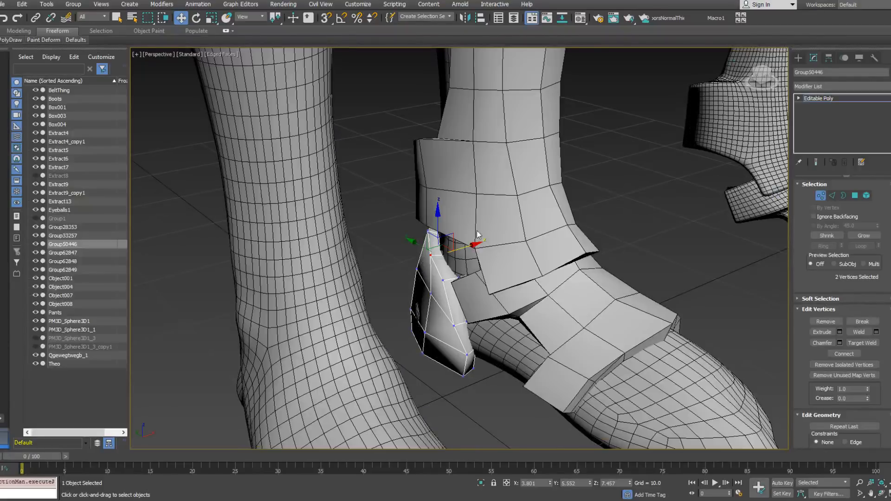
pyautogui.moveTo(471, 246); pyautogui.dragTo(465, 250)
pyautogui.keyDown('alt'); pyautogui.moveTo(471, 248); pyautogui.dragTo(544, 267, button='middle'); pyautogui.keyUp('alt')
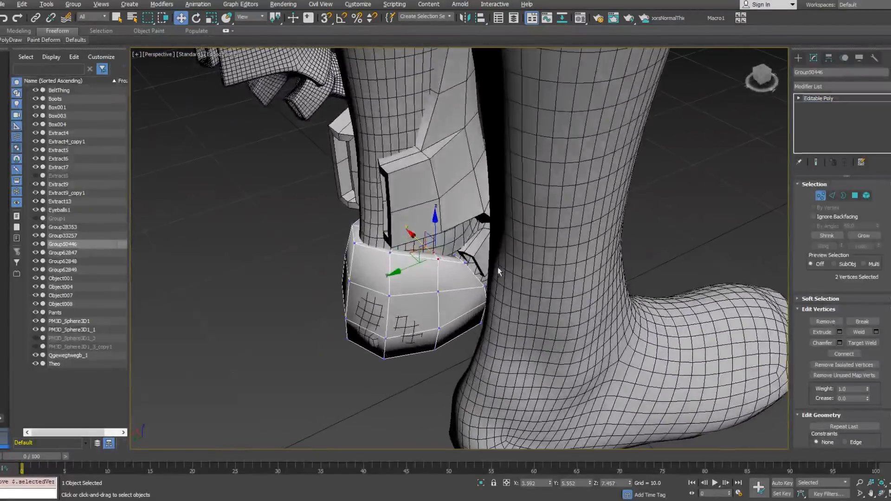
# Select the vertex pair on the top rim at the back of the heel guard and move it to even out the rim.
pyautogui.click(390, 252)
pyautogui.keyDown('ctrl'); pyautogui.click(387, 247); pyautogui.keyUp('ctrl')
pyautogui.keyDown('alt'); pyautogui.moveTo(388, 249); pyautogui.dragTo(354, 212, button='middle'); pyautogui.keyUp('alt')
pyautogui.click(365, 255)
pyautogui.keyDown('ctrl'); pyautogui.click(371, 246); pyautogui.keyUp('ctrl')
pyautogui.moveTo(367, 217); pyautogui.dragTo(366, 202)
pyautogui.keyDown('alt'); pyautogui.moveTo(367, 202); pyautogui.dragTo(408, 256, button='middle'); pyautogui.keyUp('alt')
# Move the next vertex pair along the heel guard's rear top rim to smooth its curve around the ankle.
pyautogui.keyDown('ctrl'); pyautogui.click(401, 258); pyautogui.keyUp('ctrl')
pyautogui.click(403, 260)
pyautogui.click(400, 259)
pyautogui.keyDown('ctrl'); pyautogui.click(401, 255); pyautogui.keyUp('ctrl')
pyautogui.keyDown('alt'); pyautogui.moveTo(402, 255); pyautogui.dragTo(438, 254, button='middle'); pyautogui.keyUp('alt')
pyautogui.click(380, 270)
pyautogui.keyDown('alt'); pyautogui.moveTo(380, 270); pyautogui.dragTo(368, 256, button='middle'); pyautogui.keyUp('alt')
pyautogui.moveTo(377, 238); pyautogui.dragTo(376, 234)
pyautogui.keyDown('alt'); pyautogui.moveTo(375, 235); pyautogui.dragTo(452, 262, button='middle'); pyautogui.keyUp('alt')
# Adjust individual vertices along the heel guard's top rim, ending with the inner-side vertex under the shin guard.
pyautogui.click(382, 272)
pyautogui.click(405, 260)
pyautogui.click(438, 277)
pyautogui.click(485, 292)
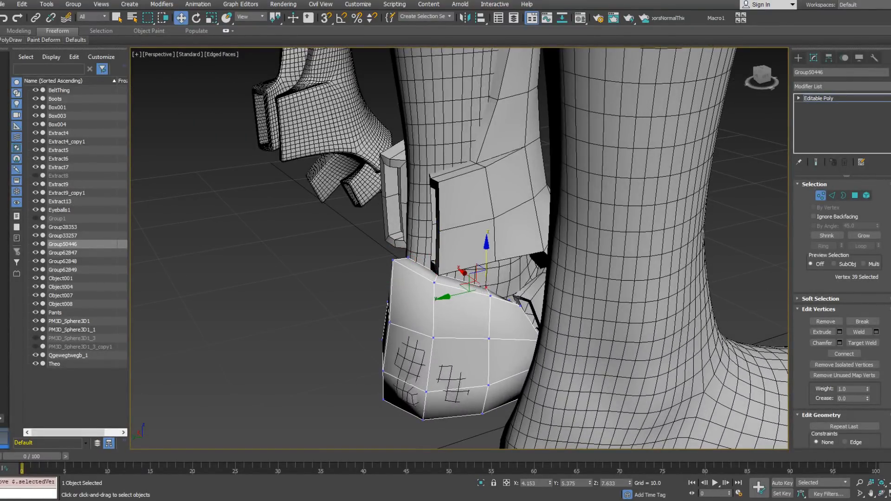
# Select the mid-height vertex pair on the heel guard's inner front edge and move it along the boot.
pyautogui.keyDown('alt'); pyautogui.moveTo(758, 246); pyautogui.dragTo(659, 272, button='middle'); pyautogui.keyUp('alt')
pyautogui.click(513, 309)
pyautogui.keyDown('ctrl'); pyautogui.click(527, 351); pyautogui.keyUp('ctrl')
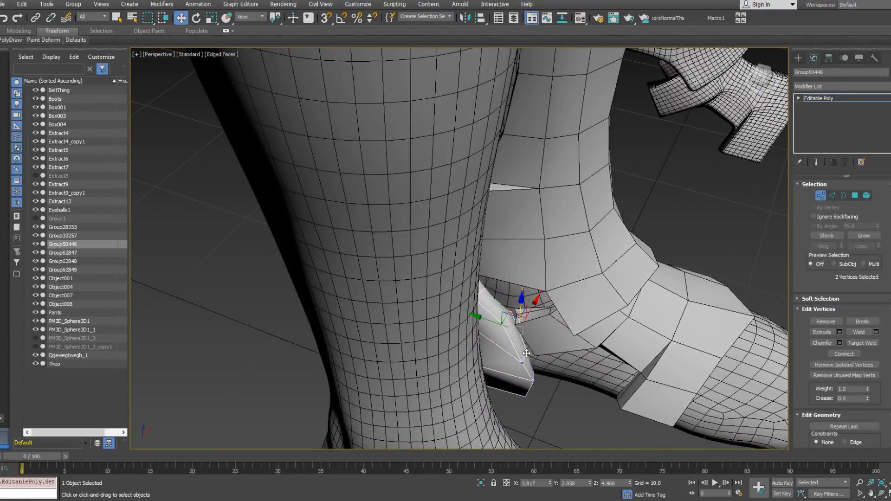
pyautogui.keyDown('alt'); pyautogui.moveTo(527, 351); pyautogui.dragTo(520, 360, button='middle'); pyautogui.keyUp('alt')
pyautogui.moveTo(512, 309); pyautogui.dragTo(521, 305)
pyautogui.keyDown('alt'); pyautogui.moveTo(520, 307); pyautogui.dragTo(543, 314, button='middle'); pyautogui.keyUp('alt')
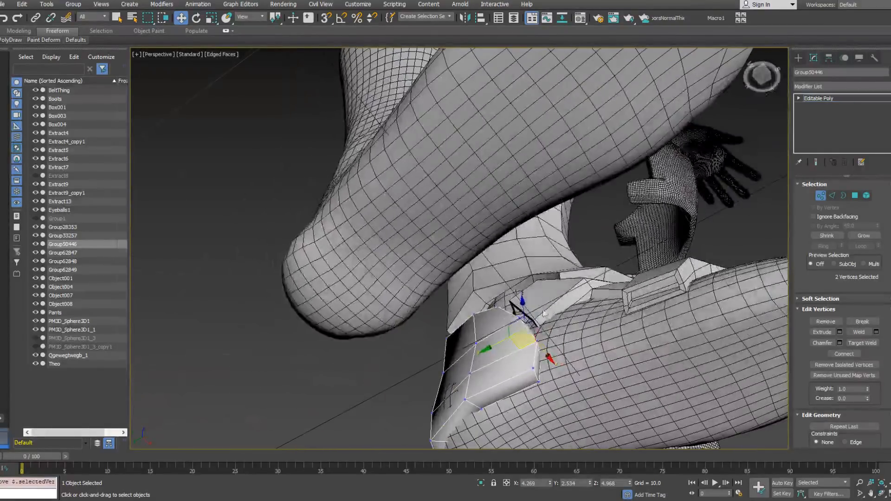
# Select the bottom vertex pair at the heel guard's inner front corner and move it away from the boot.
pyautogui.moveTo(542, 360); pyautogui.dragTo(540, 384)
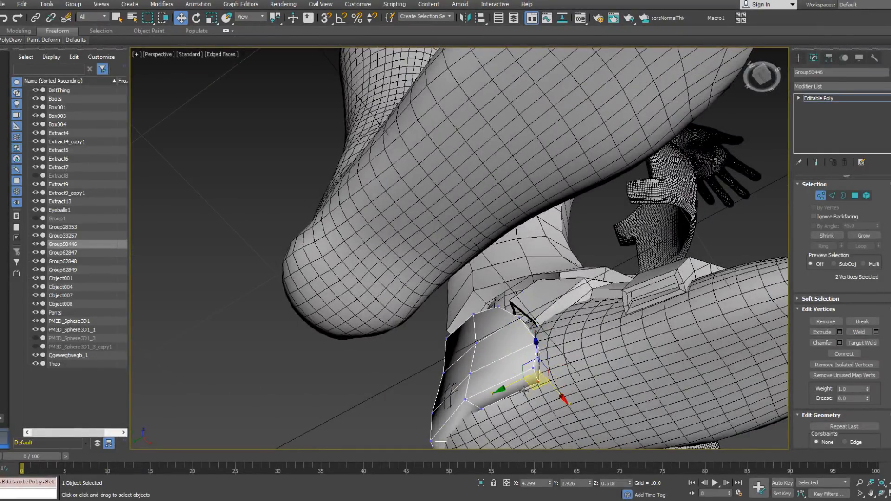
pyautogui.keyDown('alt'); pyautogui.moveTo(506, 388); pyautogui.dragTo(488, 431, button='middle'); pyautogui.keyUp('alt')
pyautogui.moveTo(576, 365); pyautogui.dragTo(551, 365)
pyautogui.keyDown('alt'); pyautogui.moveTo(551, 365); pyautogui.dragTo(470, 351, button='middle'); pyautogui.keyUp('alt')
pyautogui.scroll(-3, 557, 277)
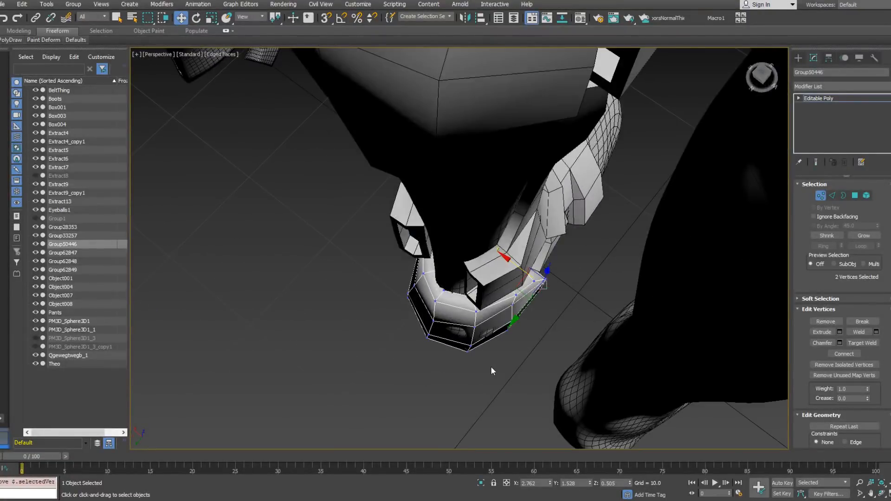
# Select the four bottom-rim vertices at the back of the heel guard and reposition them around the heel.
pyautogui.moveTo(459, 330); pyautogui.dragTo(459, 328)
pyautogui.keyDown('alt'); pyautogui.moveTo(459, 327); pyautogui.dragTo(477, 351, button='middle'); pyautogui.keyUp('alt')
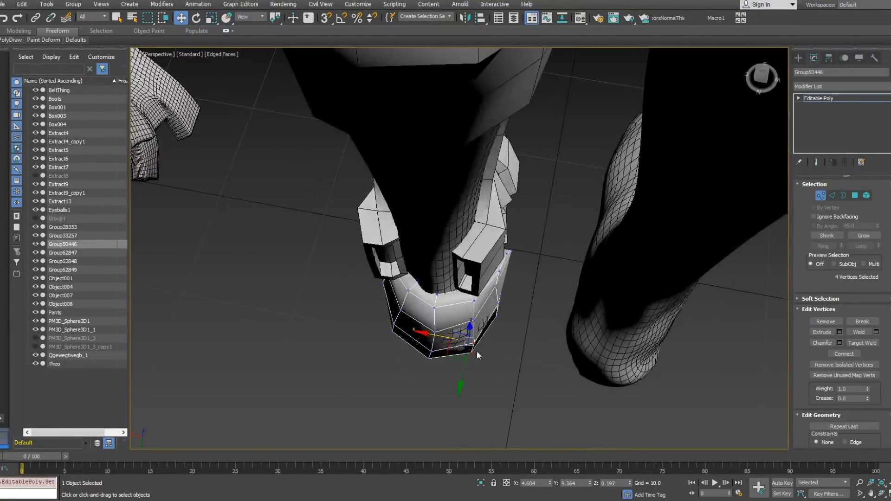
pyautogui.moveTo(456, 365); pyautogui.dragTo(454, 364)
pyautogui.keyDown('alt'); pyautogui.moveTo(454, 362); pyautogui.dragTo(471, 317, button='middle'); pyautogui.keyUp('alt')
# Adjust the mid-row vertex pair at the heel guard's rear to round its profile.
pyautogui.moveTo(470, 303); pyautogui.dragTo(483, 316)
pyautogui.keyDown('alt'); pyautogui.moveTo(483, 316); pyautogui.dragTo(492, 322, button='middle'); pyautogui.keyUp('alt')
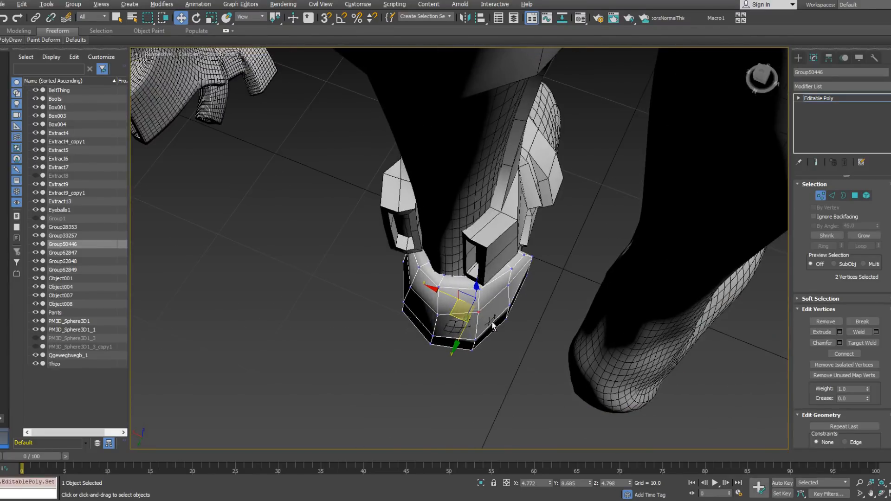
pyautogui.moveTo(457, 316); pyautogui.dragTo(460, 330)
pyautogui.keyDown('alt'); pyautogui.moveTo(460, 330); pyautogui.dragTo(435, 334, button='middle'); pyautogui.keyUp('alt')
pyautogui.moveTo(423, 329); pyautogui.dragTo(416, 326)
pyautogui.keyDown('alt'); pyautogui.moveTo(416, 326); pyautogui.dragTo(430, 344, button='middle'); pyautogui.keyUp('alt')
# Select the four lower front polygons on the heel guard's outer side and extrude them outward as a short raised block.
pyautogui.click(854, 197)
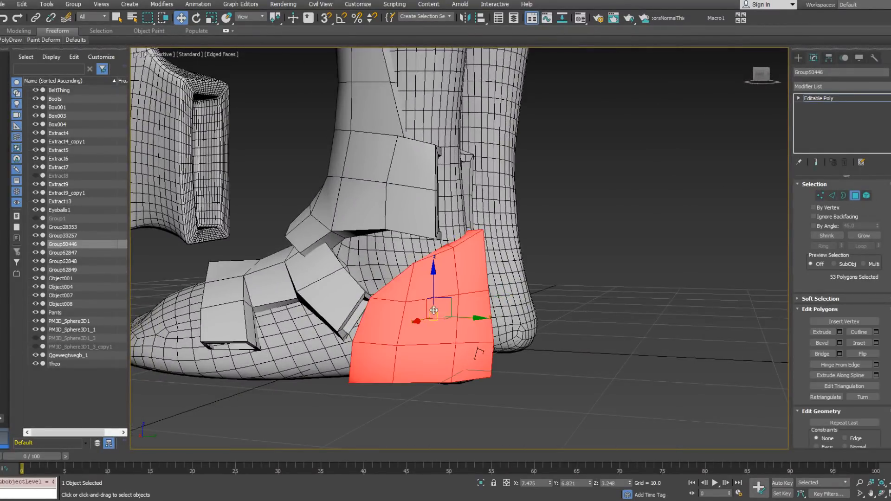
pyautogui.click(395, 318)
pyautogui.keyDown('ctrl'); pyautogui.click(374, 356); pyautogui.keyUp('ctrl')
pyautogui.keyDown('ctrl'); pyautogui.click(402, 368); pyautogui.keyUp('ctrl')
pyautogui.keyDown('ctrl'); pyautogui.click(415, 335); pyautogui.keyUp('ctrl')
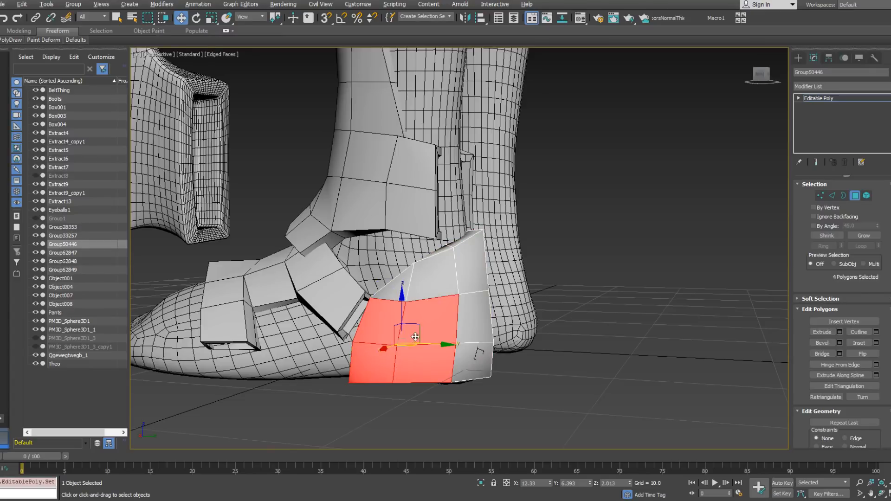
pyautogui.keyDown('alt'); pyautogui.moveTo(416, 335); pyautogui.dragTo(391, 343, button='middle'); pyautogui.keyUp('alt')
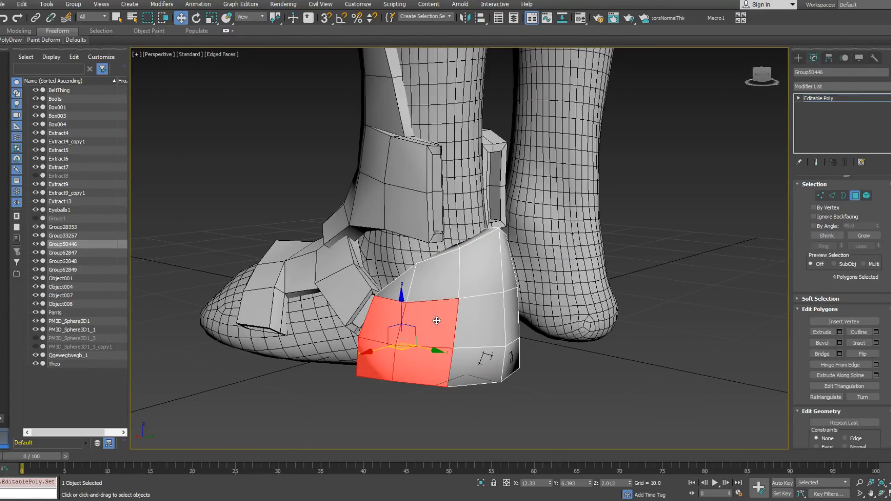
pyautogui.rightClick(433, 324)
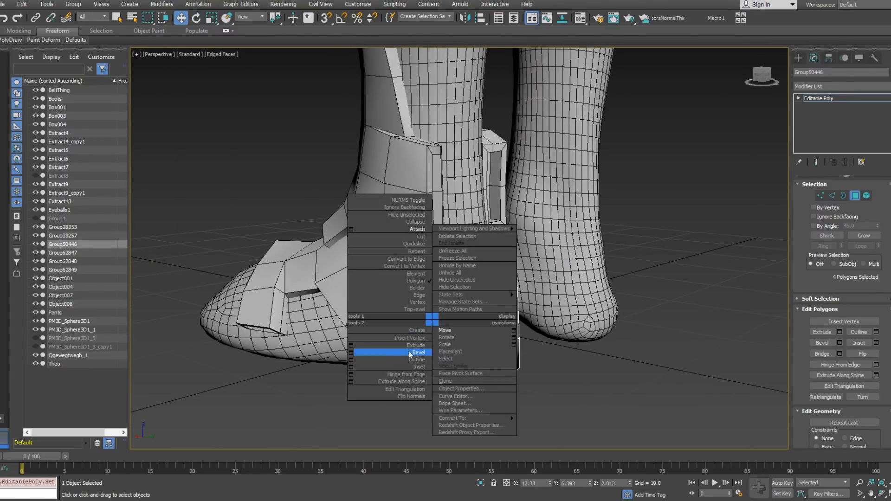
pyautogui.click(352, 346)
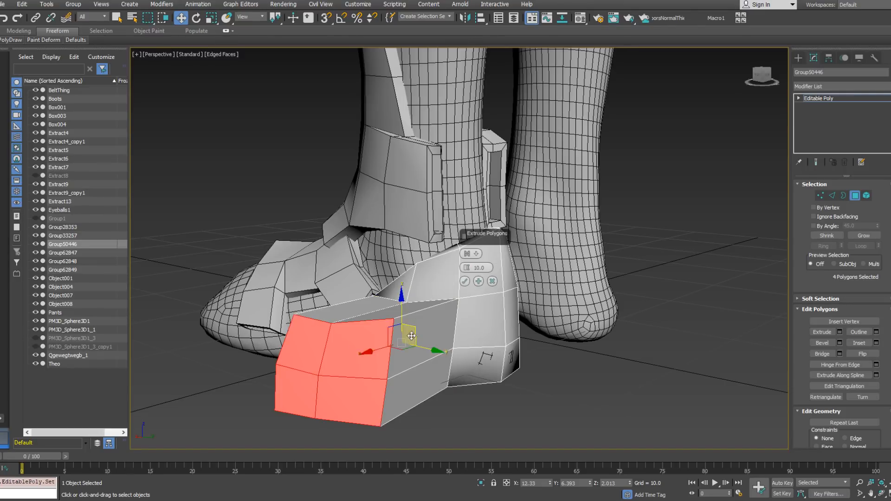
pyautogui.moveTo(467, 270); pyautogui.dragTo(468, 299)
pyautogui.keyDown('alt'); pyautogui.moveTo(465, 309); pyautogui.dragTo(485, 287, button='middle'); pyautogui.keyUp('alt')
pyautogui.click(465, 281)
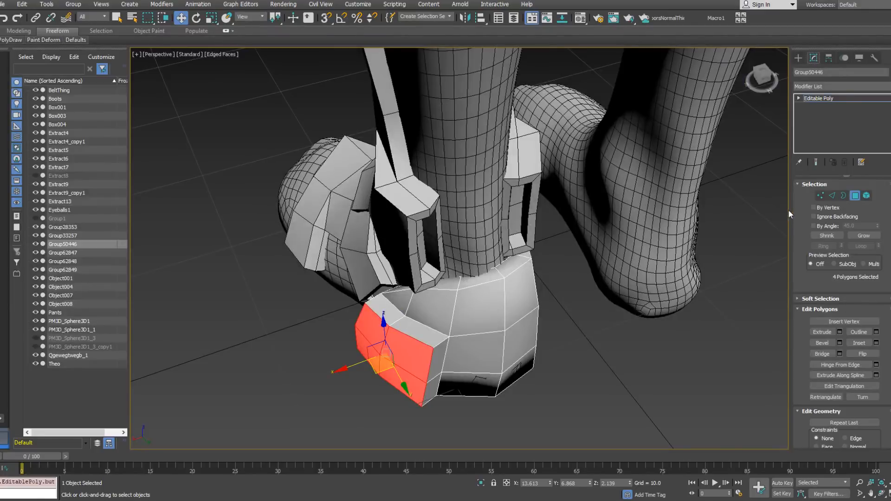
# Target weld the extruded block's rear corner vertices onto the heel guard surface to taper the block toward the back.
pyautogui.click(820, 196)
pyautogui.rightClick(521, 304)
pyautogui.click(464, 371)
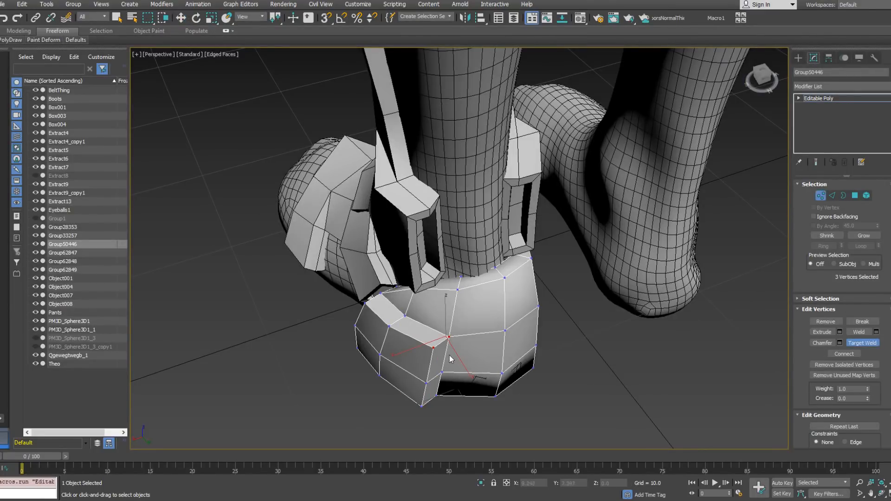
pyautogui.click(449, 337)
pyautogui.click(442, 373)
pyautogui.keyDown('alt'); pyautogui.moveTo(440, 377); pyautogui.dragTo(443, 347, button='middle'); pyautogui.keyUp('alt')
pyautogui.click(419, 427)
pyautogui.click(435, 422)
pyautogui.keyDown('alt'); pyautogui.moveTo(446, 406); pyautogui.dragTo(410, 350, button='middle'); pyautogui.keyUp('alt')
pyautogui.press('w')
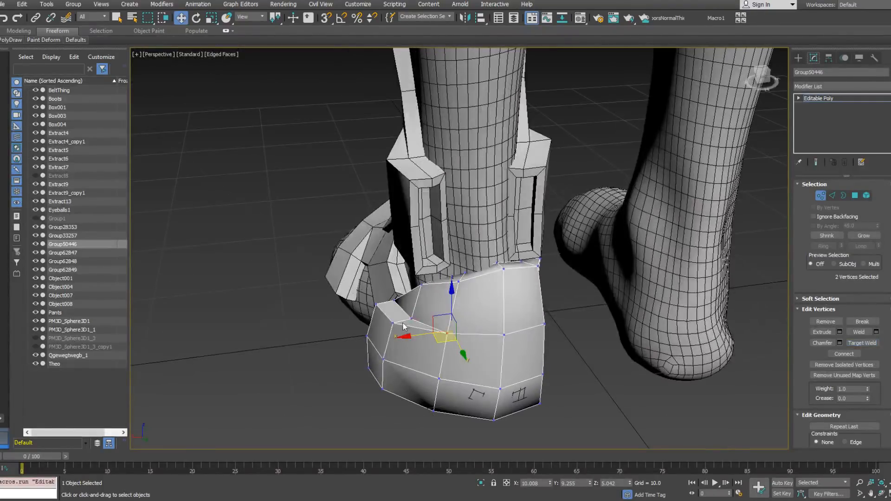
# Connect the block's outer top vertex to the lower rear vertex and remove the leftover edge.
pyautogui.click(392, 324)
pyautogui.keyDown('ctrl'); pyautogui.click(439, 379); pyautogui.keyUp('ctrl')
pyautogui.rightClick(439, 378)
pyautogui.click(428, 385)
pyautogui.keyDown('alt'); pyautogui.moveTo(427, 374); pyautogui.dragTo(413, 359, button='middle'); pyautogui.keyUp('alt')
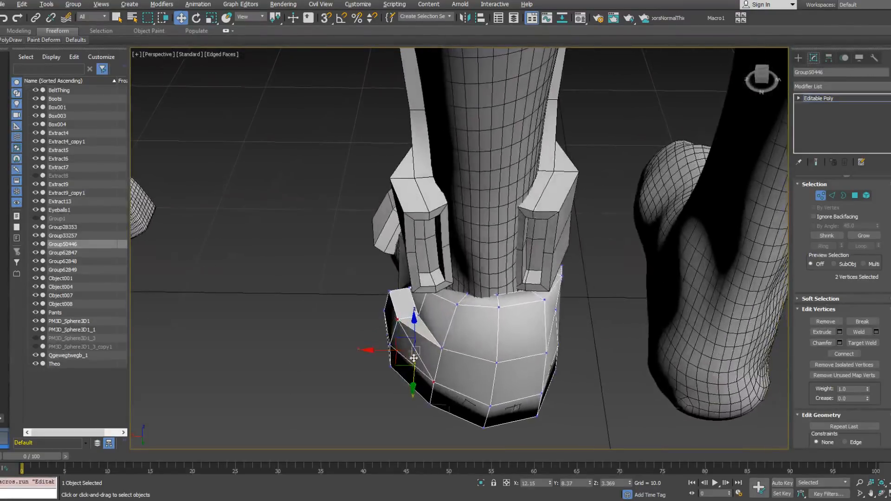
pyautogui.click(832, 197)
pyautogui.press('BackSpace')
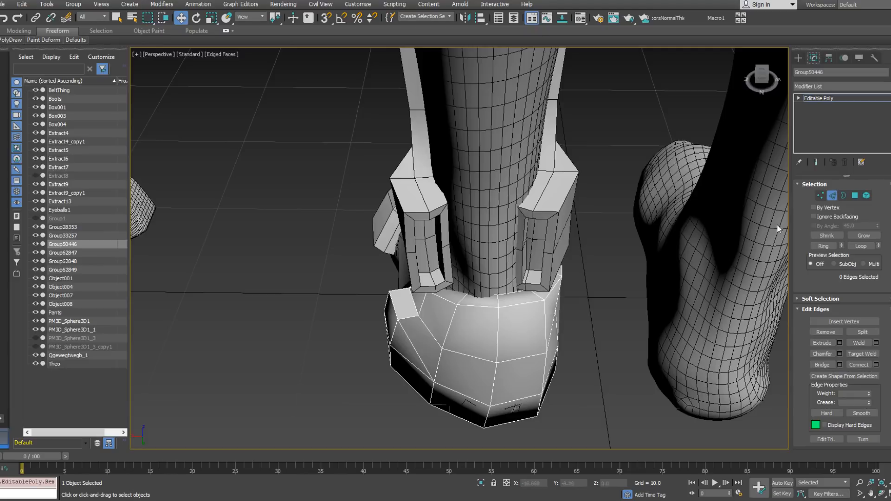
# Connect the block's inner top vertex to the lower rear vertex beside the tapered face.
pyautogui.click(821, 196)
pyautogui.click(417, 317)
pyautogui.keyDown('ctrl'); pyautogui.click(434, 382); pyautogui.keyUp('ctrl')
pyautogui.rightClick(449, 371)
pyautogui.click(444, 406)
pyautogui.keyDown('alt'); pyautogui.moveTo(444, 407); pyautogui.dragTo(681, 268, button='middle'); pyautogui.keyUp('alt')
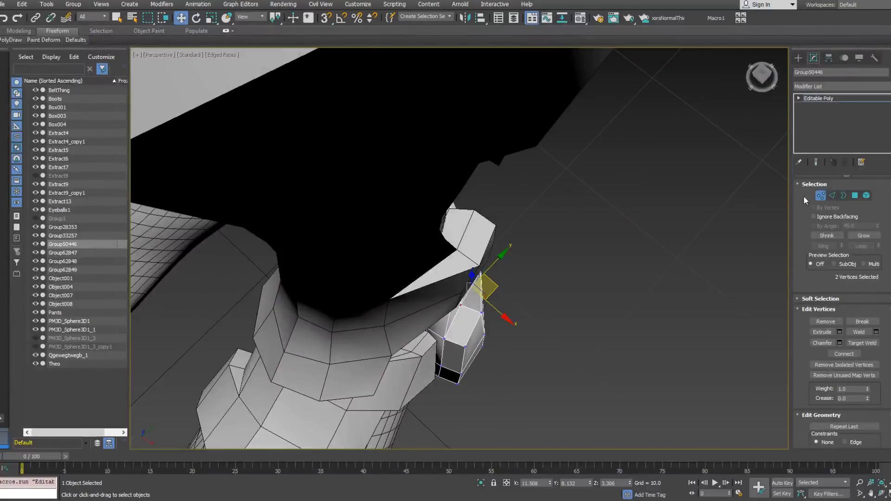
# Select the four edges at the front end of the raised block and move them toward the boot.
pyautogui.click(834, 196)
pyautogui.click(462, 367)
pyautogui.keyDown('ctrl'); pyautogui.click(460, 379); pyautogui.keyUp('ctrl')
pyautogui.keyDown('ctrl'); pyautogui.click(441, 361); pyautogui.keyUp('ctrl')
pyautogui.keyDown('ctrl'); pyautogui.click(440, 371); pyautogui.keyUp('ctrl')
pyautogui.keyDown('alt'); pyautogui.moveTo(440, 372); pyautogui.dragTo(448, 378, button='middle'); pyautogui.keyUp('alt')
pyautogui.moveTo(461, 384); pyautogui.dragTo(452, 377)
# Select the two vertical edges at the block's front and shift them along the foot.
pyautogui.keyDown('alt'); pyautogui.moveTo(453, 377); pyautogui.dragTo(454, 322, button='middle'); pyautogui.keyUp('alt')
pyautogui.click(456, 335)
pyautogui.keyDown('ctrl'); pyautogui.click(458, 374); pyautogui.keyUp('ctrl')
pyautogui.keyDown('alt'); pyautogui.moveTo(458, 374); pyautogui.dragTo(458, 399, button='middle'); pyautogui.keyUp('alt')
pyautogui.moveTo(484, 380); pyautogui.dragTo(473, 380)
pyautogui.keyDown('alt'); pyautogui.moveTo(485, 366); pyautogui.dragTo(422, 312, button='middle'); pyautogui.keyUp('alt')
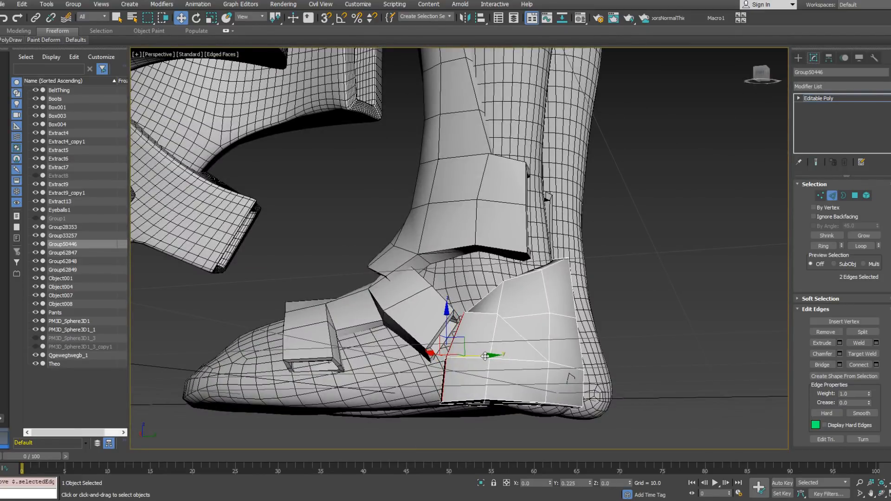
pyautogui.keyDown('alt'); pyautogui.moveTo(473, 330); pyautogui.dragTo(463, 337, button='middle'); pyautogui.keyUp('alt')
pyautogui.keyDown('alt'); pyautogui.moveTo(437, 377); pyautogui.dragTo(547, 403, button='middle'); pyautogui.keyUp('alt')
# Select the three outer vertices in the middle of the raised block and move them inward toward the boot.
pyautogui.click(820, 194)
pyautogui.keyDown('alt'); pyautogui.moveTo(579, 293); pyautogui.dragTo(567, 344, button='middle'); pyautogui.keyUp('alt')
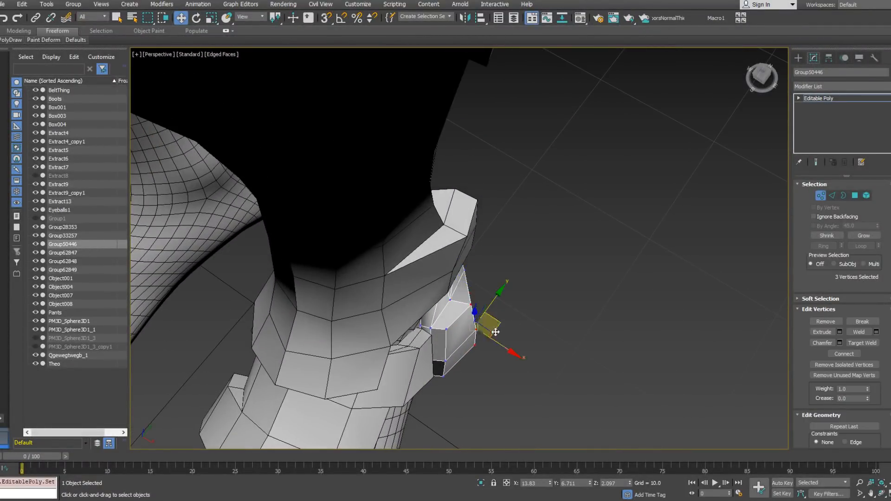
pyautogui.keyDown('alt'); pyautogui.moveTo(499, 347); pyautogui.dragTo(595, 248, button='middle'); pyautogui.keyUp('alt')
pyautogui.scroll(-3, 403, 286)
# Select the six polygons of the outer raised block and clear its diagonal edges.
pyautogui.click(855, 196)
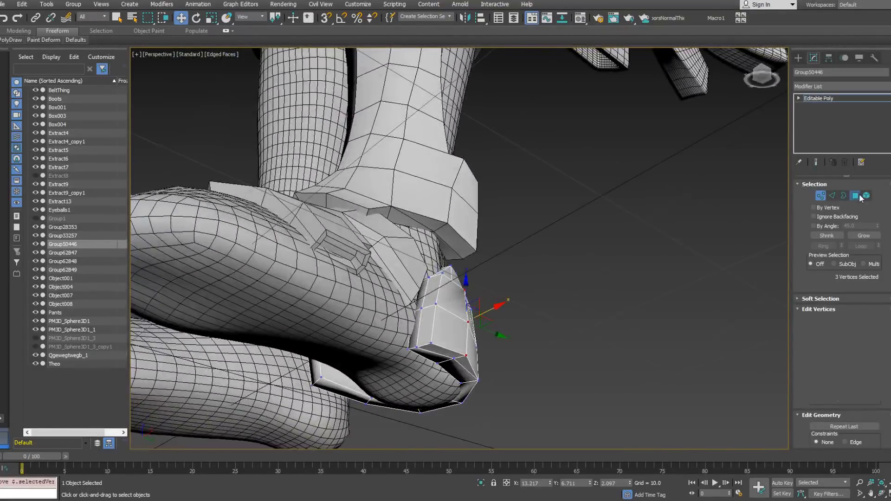
pyautogui.keyDown('alt'); pyautogui.moveTo(492, 319); pyautogui.dragTo(562, 324, button='middle'); pyautogui.keyUp('alt')
pyautogui.scroll(5, 480, 306)
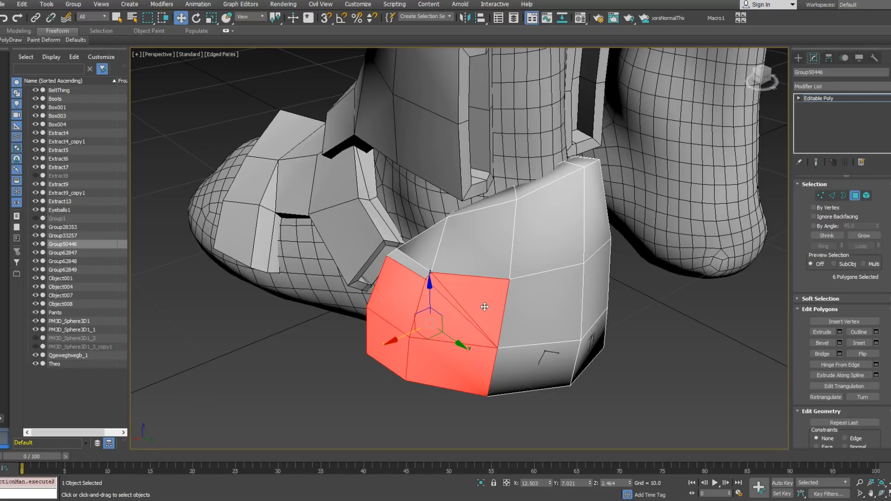
pyautogui.click(832, 196)
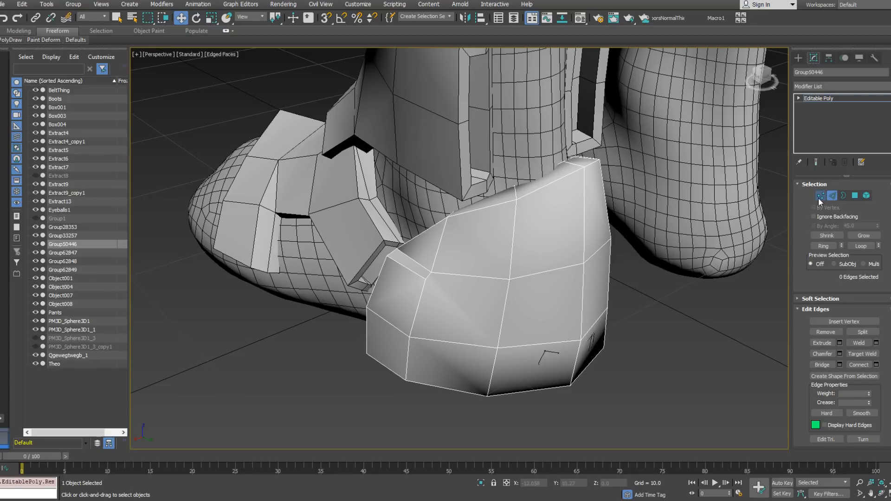
# Connect the block's outer top corner vertex to the heel guard vertex behind it and remove the redundant edge above.
pyautogui.click(820, 196)
pyautogui.moveTo(434, 284)
pyautogui.keyDown('alt'); pyautogui.mouseDown(button='middle')
pyautogui.moveTo(459, 264)
pyautogui.moveTo(431, 275)
pyautogui.mouseUp(button='middle'); pyautogui.keyUp('alt')
pyautogui.rightClick(442, 277)
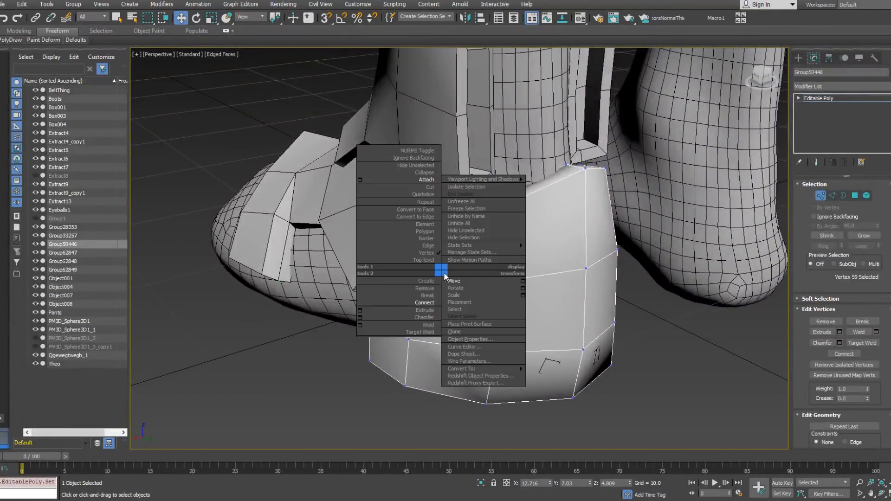
pyautogui.click(419, 333)
pyautogui.keyDown('alt'); pyautogui.moveTo(572, 227); pyautogui.dragTo(447, 298, button='middle'); pyautogui.keyUp('alt')
pyautogui.keyDown('ctrl'); pyautogui.click(510, 277); pyautogui.keyUp('ctrl')
pyautogui.rightClick(510, 277)
pyautogui.click(506, 287)
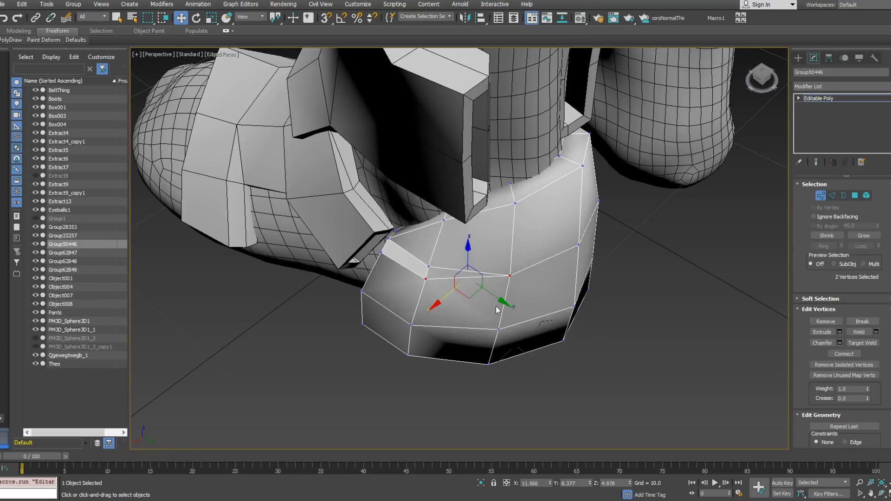
pyautogui.click(830, 196)
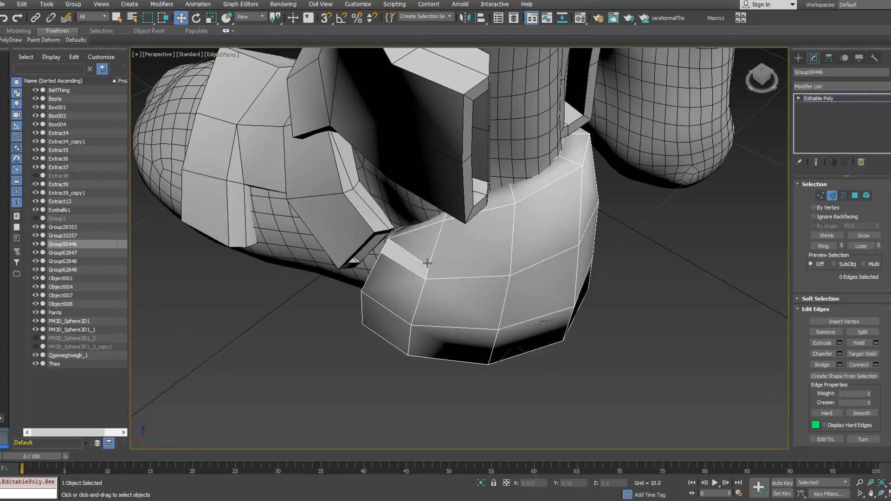
# Target weld the stray vertex at the rear of the block's top edge to its neighbour and connect the adjoining vertices.
pyautogui.click(820, 195)
pyautogui.keyDown('alt'); pyautogui.moveTo(432, 278); pyautogui.dragTo(474, 251, button='middle'); pyautogui.keyUp('alt')
pyautogui.rightClick(475, 251)
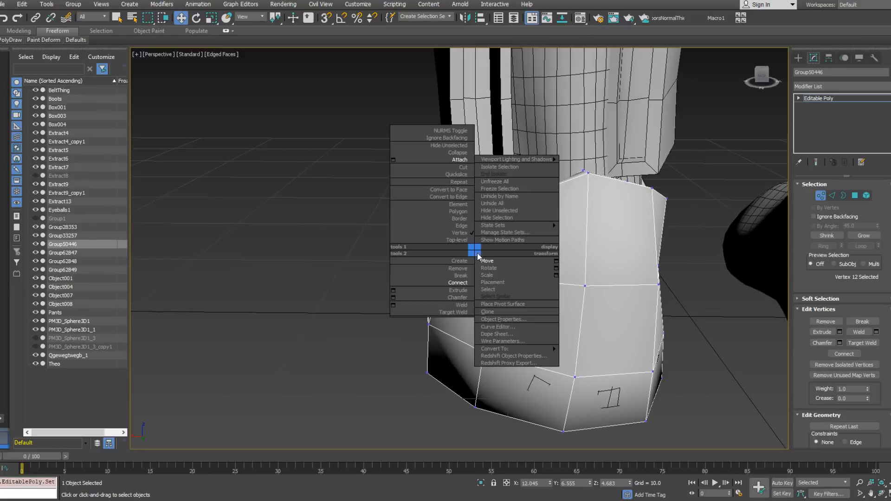
pyautogui.click(453, 312)
pyautogui.click(474, 210)
pyautogui.keyDown('alt'); pyautogui.moveTo(476, 212); pyautogui.dragTo(614, 232, button='middle'); pyautogui.keyUp('alt')
pyautogui.press('w')
pyautogui.rightClick(609, 312)
pyautogui.click(598, 346)
pyautogui.keyDown('alt'); pyautogui.moveTo(597, 347); pyautogui.dragTo(543, 327, button='middle'); pyautogui.keyUp('alt')
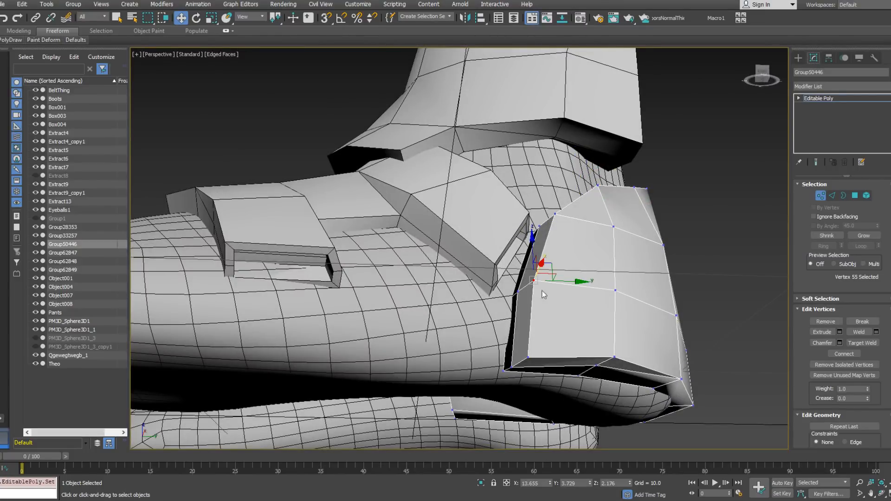
# Connect vertices across the heel guard's lower front corner and remove the extra corner vertices to reroute its edges.
pyautogui.rightClick(622, 339)
pyautogui.click(582, 374)
pyautogui.rightClick(593, 308)
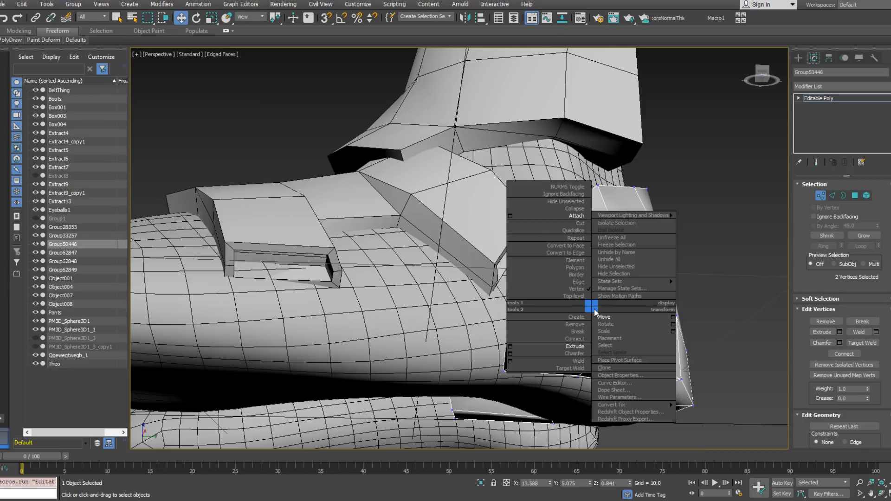
pyautogui.keyDown('alt'); pyautogui.moveTo(577, 347); pyautogui.dragTo(600, 316, button='middle'); pyautogui.keyUp('alt')
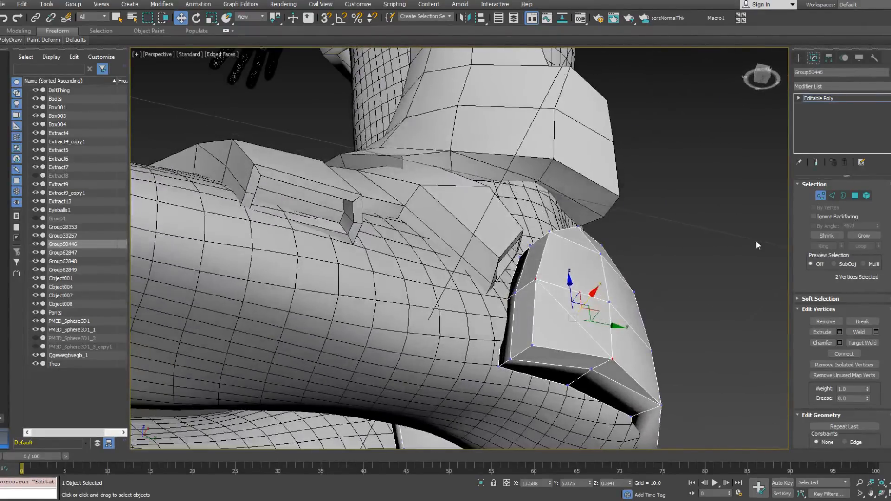
pyautogui.press('BackSpace')
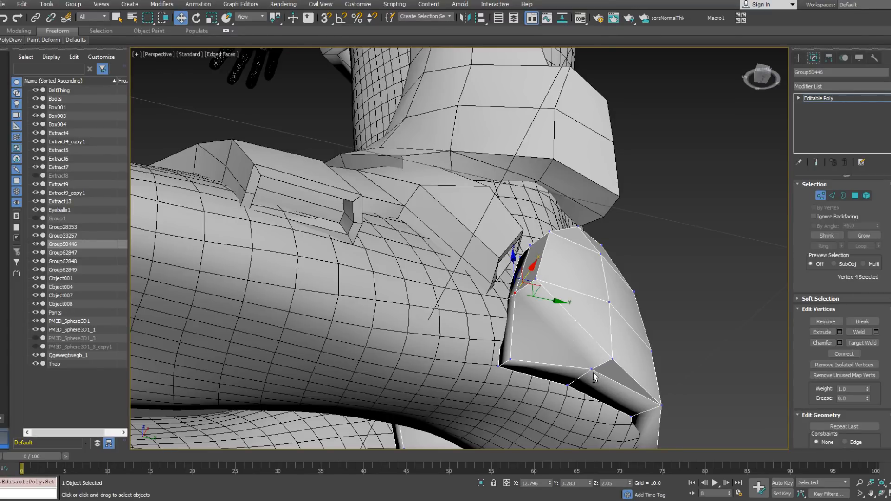
pyautogui.rightClick(595, 353)
pyautogui.click(584, 383)
pyautogui.keyDown('alt'); pyautogui.moveTo(583, 383); pyautogui.dragTo(481, 367, button='middle'); pyautogui.keyUp('alt')
pyautogui.keyDown('ctrl'); pyautogui.click(519, 289); pyautogui.keyUp('ctrl')
pyautogui.keyDown('alt'); pyautogui.moveTo(519, 289); pyautogui.dragTo(452, 232, button='middle'); pyautogui.keyUp('alt')
# Extrude the two front side polygons of the heel guard by 1.374.
pyautogui.scroll(-4, 483, 260)
pyautogui.keyDown('alt'); pyautogui.moveTo(528, 189); pyautogui.dragTo(532, 293, button='middle'); pyautogui.keyUp('alt')
pyautogui.click(855, 195)
pyautogui.click(549, 244)
pyautogui.rightClick(545, 281)
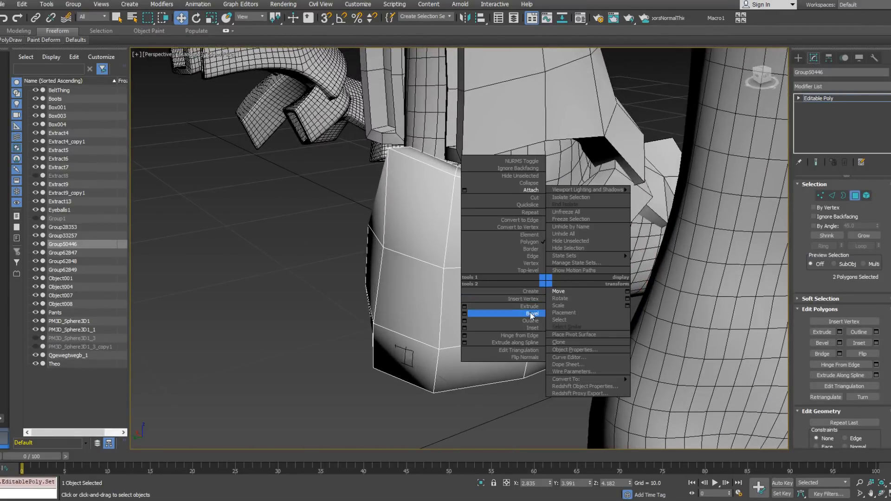
pyautogui.click(464, 307)
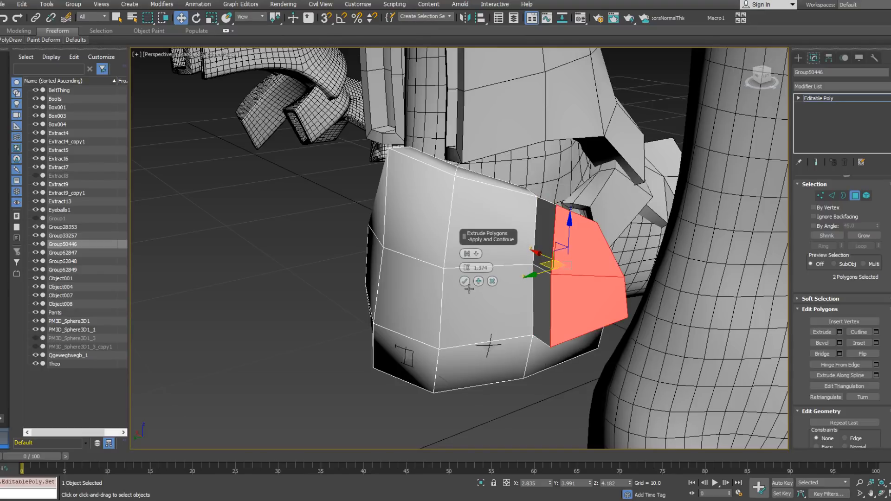
# Target-weld the rear vertices of the new extrusion onto the adjacent vertices of the heel guard's outer surface.
pyautogui.keyDown('alt'); pyautogui.moveTo(537, 240); pyautogui.dragTo(579, 273, button='middle'); pyautogui.keyUp('alt')
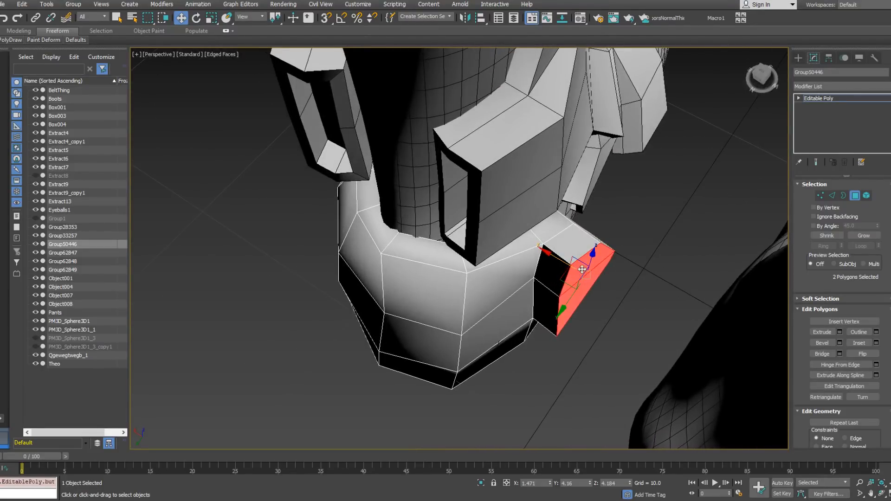
pyautogui.click(820, 197)
pyautogui.rightClick(613, 237)
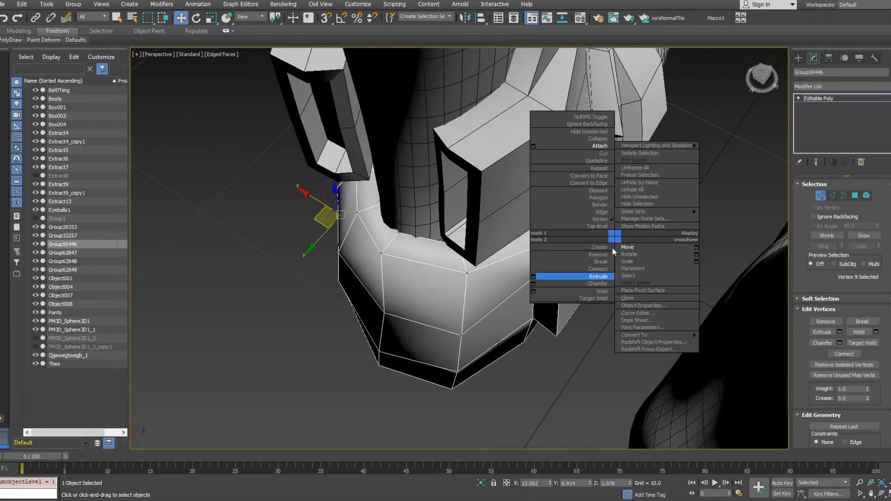
pyautogui.click(589, 298)
pyautogui.keyDown('alt'); pyautogui.moveTo(544, 243); pyautogui.dragTo(544, 204, button='middle'); pyautogui.keyUp('alt')
pyautogui.click(518, 186)
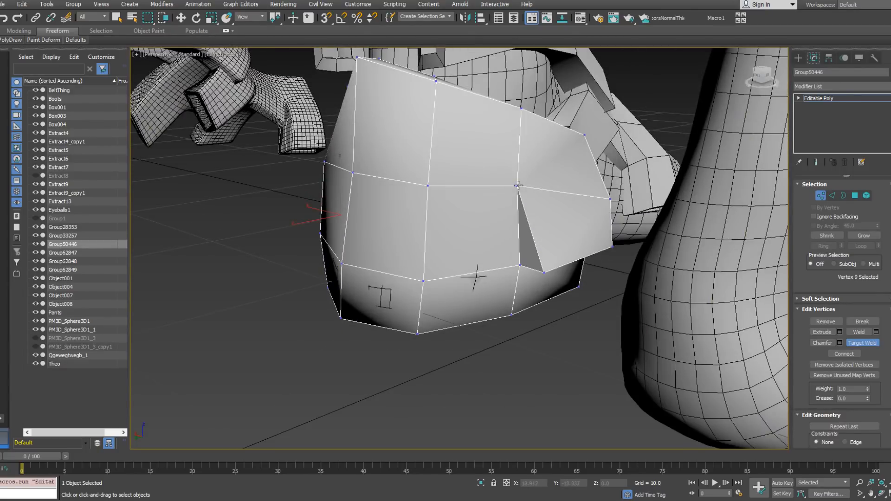
pyautogui.click(520, 269)
pyautogui.keyDown('alt'); pyautogui.moveTo(521, 266); pyautogui.dragTo(325, 232, button='middle'); pyautogui.keyUp('alt')
pyautogui.moveTo(324, 232); pyautogui.dragTo(562, 276, button='middle')
# Undo the last vertex edit and target-weld the vertex on the front of the extruded lip to its neighbour.
pyautogui.click(318, 228)
pyautogui.keyDown('alt'); pyautogui.moveTo(318, 228); pyautogui.dragTo(325, 270, button='middle'); pyautogui.keyUp('alt')
pyautogui.hotkey('ctrl', 'z')
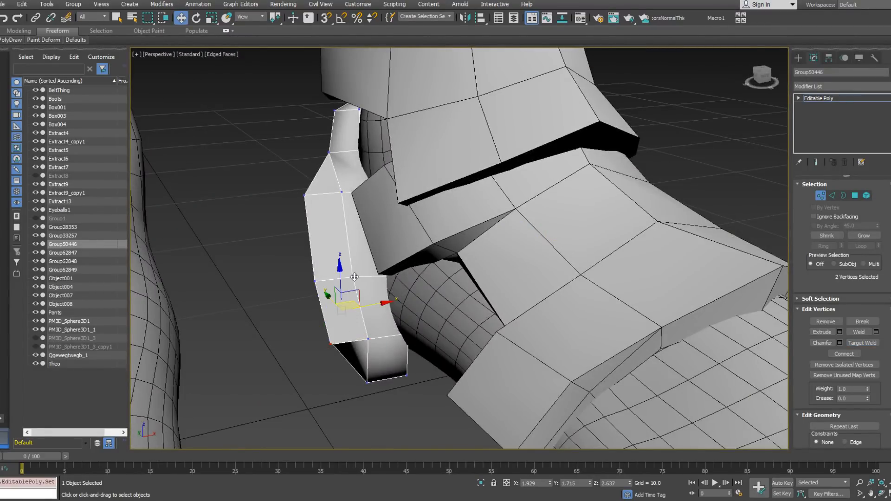
pyautogui.rightClick(375, 279)
pyautogui.rightClick(359, 298)
pyautogui.click(337, 353)
pyautogui.click(354, 277)
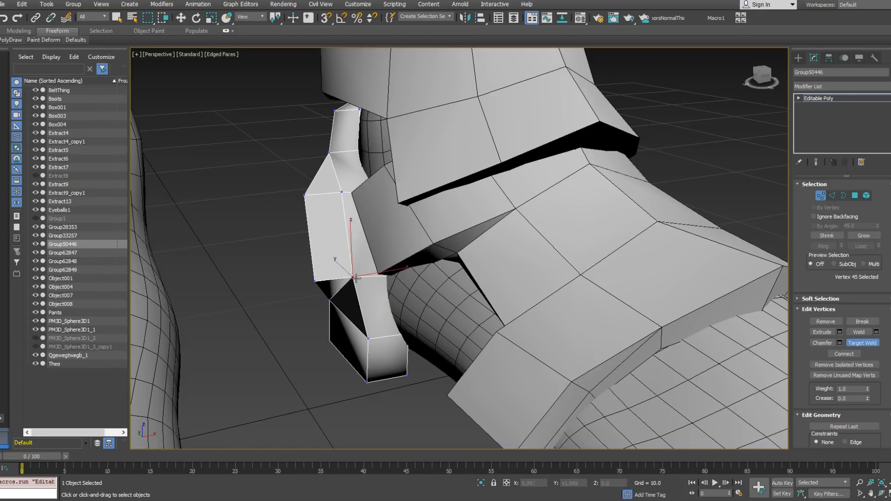
# Connect the two selected vertices across the side face of the heel guard with a new edge.
pyautogui.keyDown('alt'); pyautogui.moveTo(358, 272); pyautogui.dragTo(355, 251, button='middle'); pyautogui.keyUp('alt')
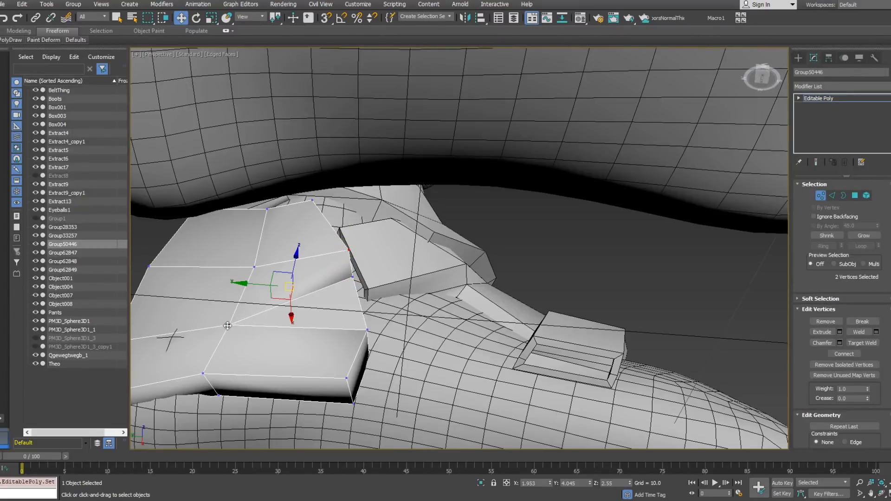
pyautogui.rightClick(249, 321)
pyautogui.click(239, 357)
# Move the corner vertices of the heel guard's front lip to refine its outline around the foot.
pyautogui.keyDown('alt'); pyautogui.moveTo(239, 357); pyautogui.dragTo(390, 302, button='middle'); pyautogui.keyUp('alt')
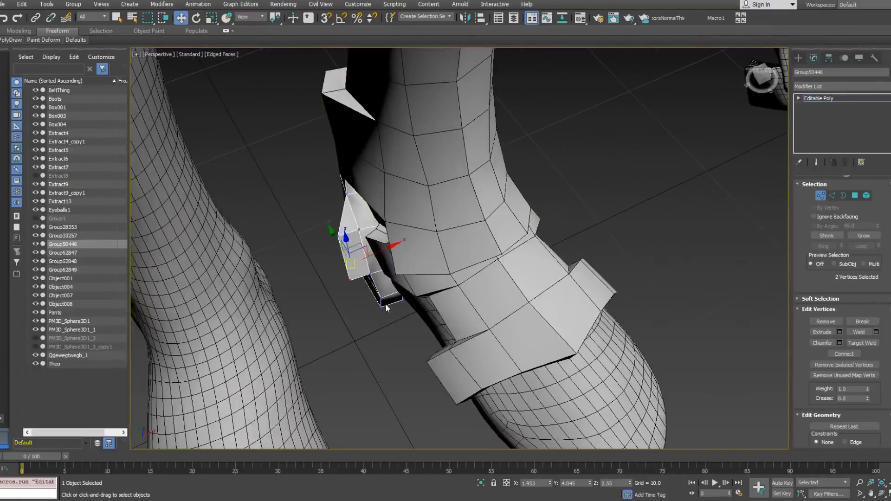
pyautogui.moveTo(378, 294); pyautogui.dragTo(376, 292)
pyautogui.keyDown('alt'); pyautogui.moveTo(376, 293); pyautogui.dragTo(360, 231, button='middle'); pyautogui.keyUp('alt')
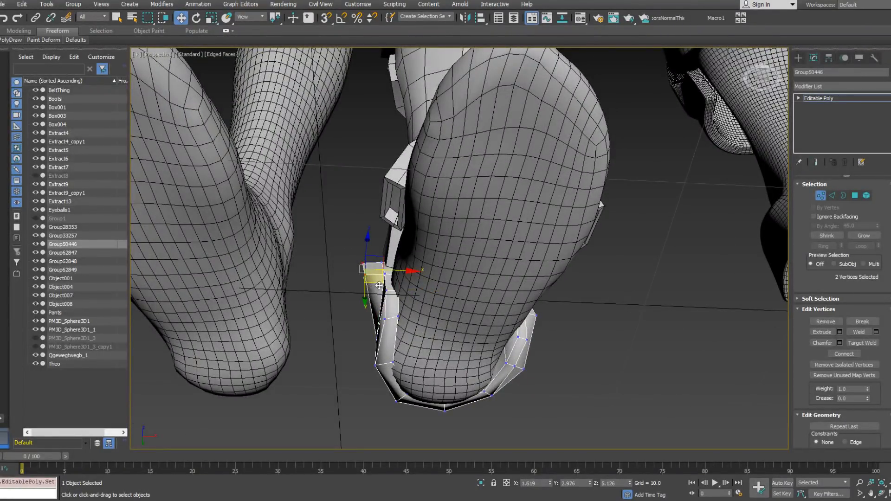
pyautogui.keyDown('alt'); pyautogui.moveTo(387, 284); pyautogui.dragTo(486, 323, button='middle'); pyautogui.keyUp('alt')
pyautogui.click(363, 291)
pyautogui.keyDown('alt'); pyautogui.moveTo(363, 291); pyautogui.dragTo(358, 307, button='middle'); pyautogui.keyUp('alt')
pyautogui.click(359, 268)
pyautogui.keyDown('alt'); pyautogui.moveTo(359, 268); pyautogui.dragTo(372, 270, button='middle'); pyautogui.keyUp('alt')
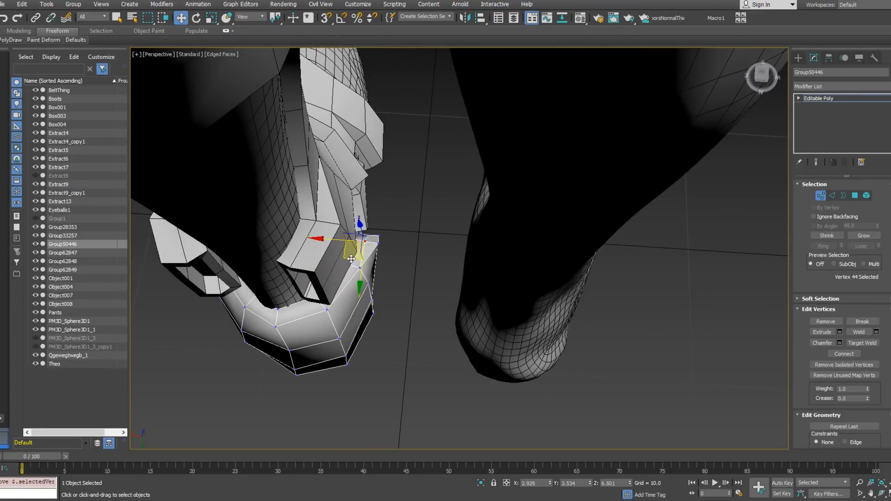
# Reposition the single vertex at the lip's corner so the heel guard sits properly beside the ankle strap.
pyautogui.click(379, 243)
pyautogui.keyDown('alt'); pyautogui.moveTo(379, 244); pyautogui.dragTo(401, 251, button='middle'); pyautogui.keyUp('alt')
pyautogui.press('F3')
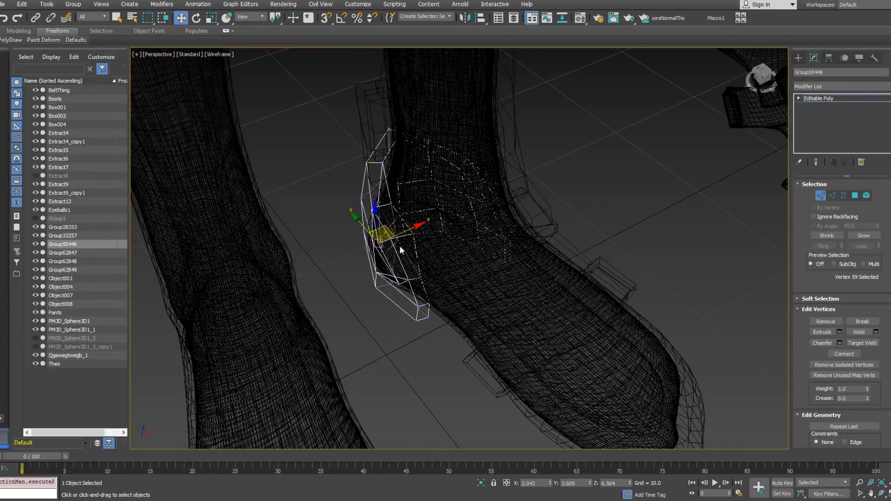
pyautogui.press('F3')
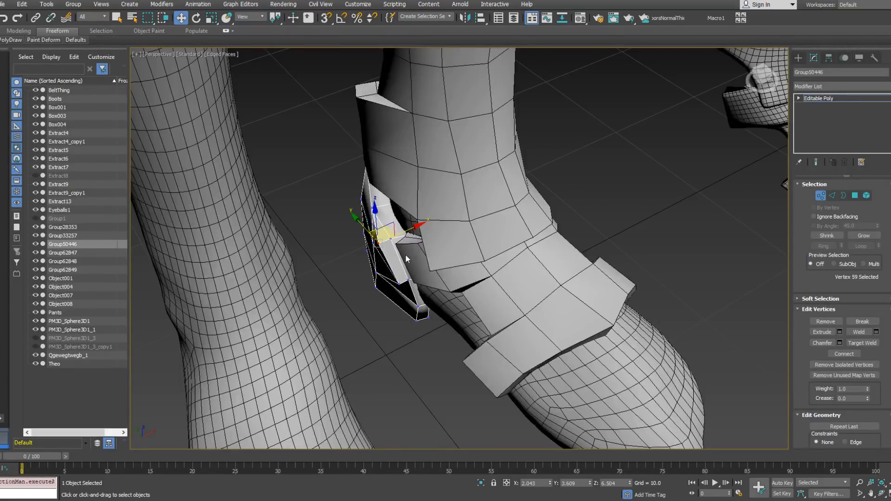
pyautogui.scroll(4, 405, 219)
pyautogui.keyDown('alt'); pyautogui.moveTo(406, 219); pyautogui.dragTo(392, 240, button='middle'); pyautogui.keyUp('alt')
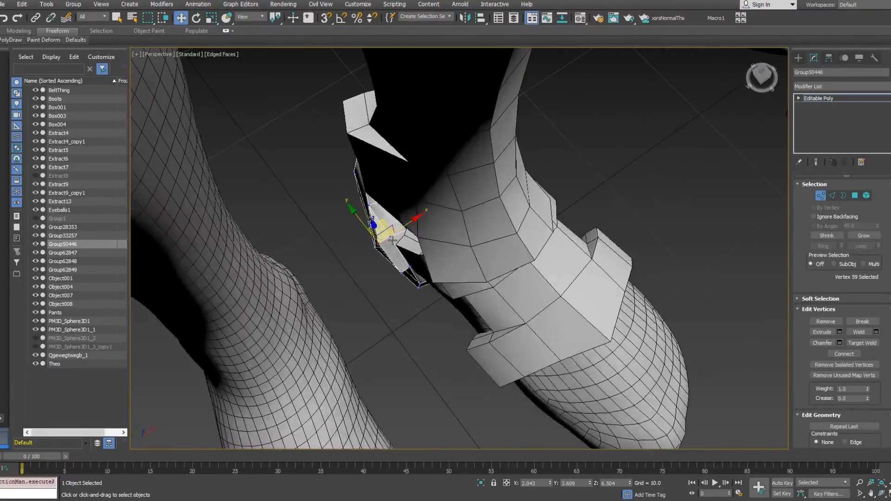
pyautogui.moveTo(391, 219); pyautogui.dragTo(395, 218)
pyautogui.keyDown('alt'); pyautogui.moveTo(395, 217); pyautogui.dragTo(385, 153, button='middle'); pyautogui.keyUp('alt')
# Select the whole heel guard element and assign it to smoothing group 1.
pyautogui.click(867, 196)
pyautogui.click(406, 317)
pyautogui.scroll(-3, 446, 318)
pyautogui.moveTo(549, 339); pyautogui.dragTo(470, 306, button='middle')
pyautogui.scroll(-5, 889, 396)
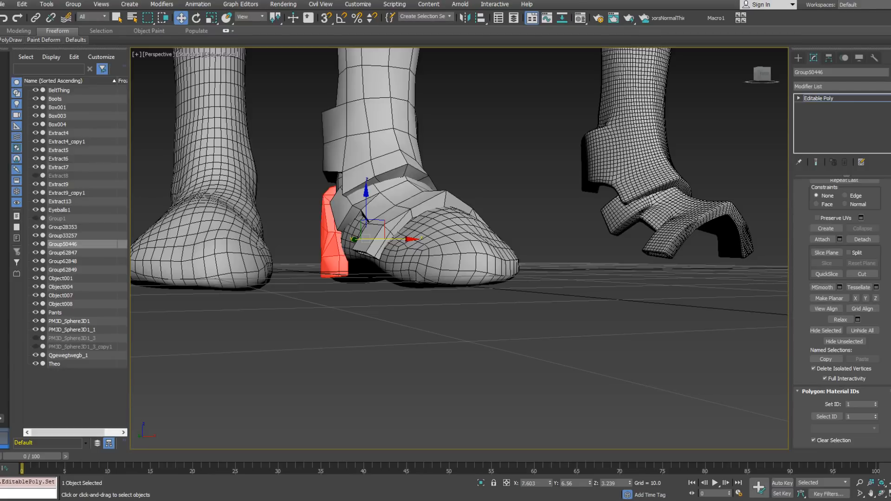
pyautogui.scroll(-4, 816, 336)
pyautogui.click(814, 329)
pyautogui.click(799, 98)
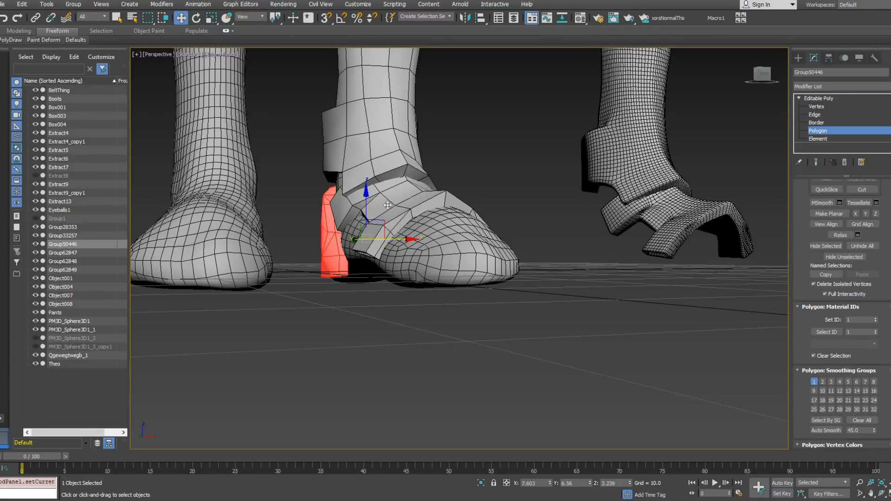
# Select the front lip polygons on both sides of the heel guard and inset them slightly.
pyautogui.scroll(4, 354, 281)
pyautogui.keyDown('alt'); pyautogui.moveTo(353, 281); pyautogui.dragTo(411, 278, button='middle'); pyautogui.keyUp('alt')
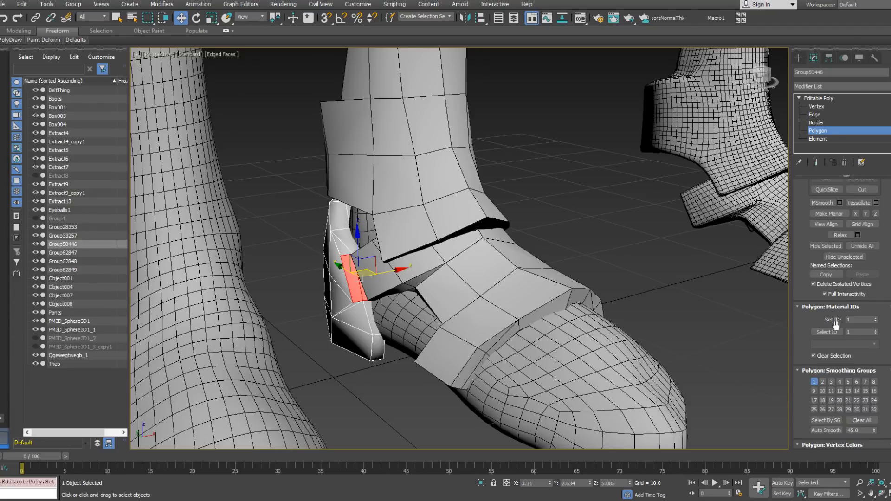
pyautogui.keyDown('alt'); pyautogui.moveTo(498, 233); pyautogui.dragTo(283, 264, button='middle'); pyautogui.keyUp('alt')
pyautogui.click(429, 346)
pyautogui.keyDown('alt'); pyautogui.moveTo(432, 344); pyautogui.dragTo(483, 339, button='middle'); pyautogui.keyUp('alt')
pyautogui.rightClick(484, 339)
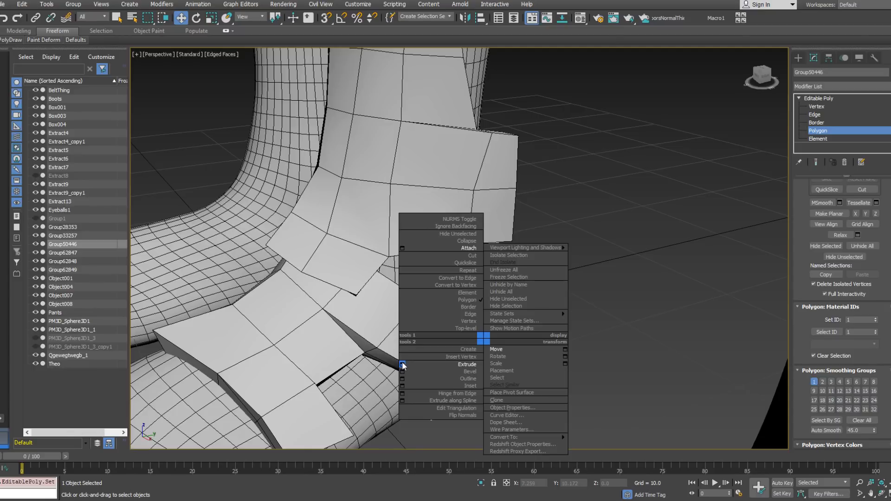
pyautogui.click(403, 388)
pyautogui.keyDown('alt'); pyautogui.moveTo(526, 360); pyautogui.dragTo(511, 327, button='middle'); pyautogui.keyUp('alt')
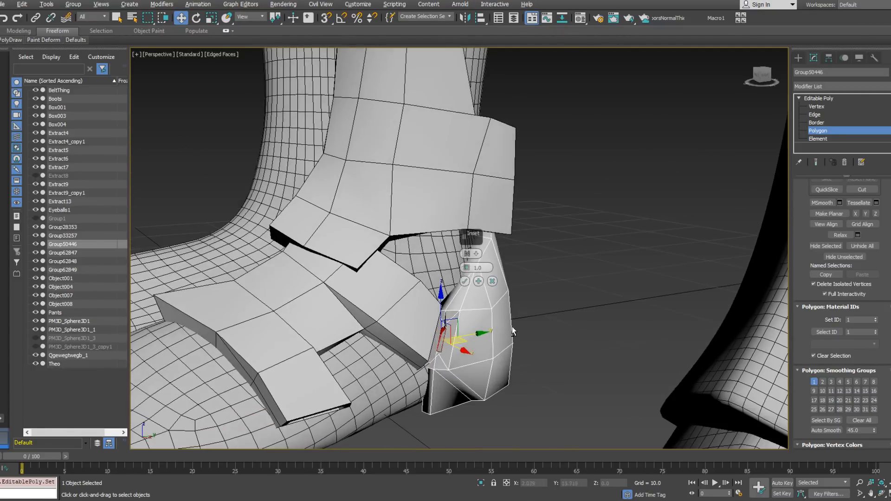
pyautogui.moveTo(467, 274); pyautogui.dragTo(467, 272)
pyautogui.click(466, 281)
# Bevel the inset lip polygons with an outline of 0 and a small height to form a recess.
pyautogui.keyDown('alt'); pyautogui.moveTo(469, 282); pyautogui.dragTo(376, 318, button='middle'); pyautogui.keyUp('alt')
pyautogui.rightClick(377, 318)
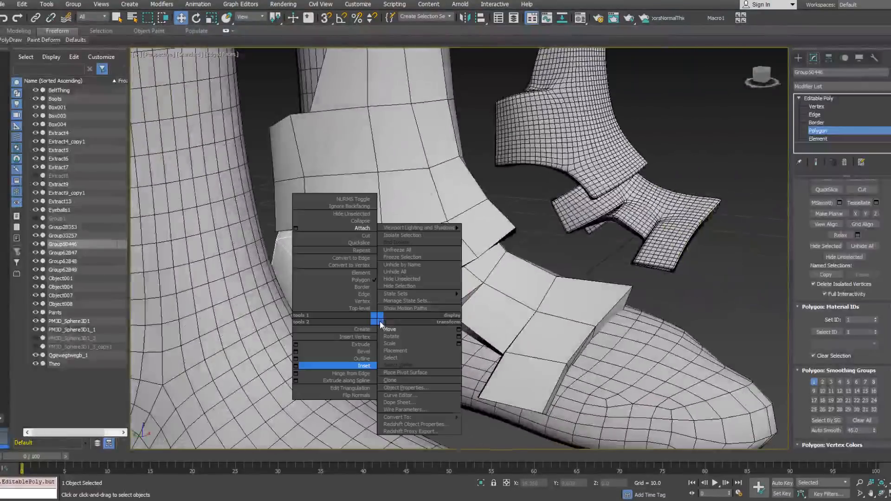
pyautogui.click(297, 353)
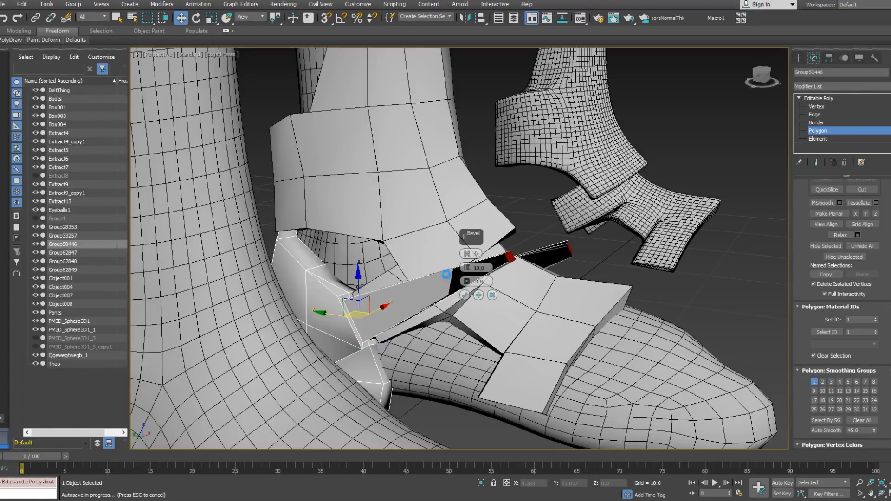
pyautogui.doubleClick(481, 282)
pyautogui.write('0')
pyautogui.doubleClick(483, 267)
pyautogui.write('0')
pyautogui.press('Return')
pyautogui.moveTo(466, 268); pyautogui.dragTo(466, 273)
pyautogui.keyDown('alt'); pyautogui.moveTo(436, 281); pyautogui.dragTo(459, 274, button='middle'); pyautogui.keyUp('alt')
pyautogui.moveTo(466, 268); pyautogui.dragTo(466, 269)
pyautogui.moveTo(466, 272)
pyautogui.keyDown('alt'); pyautogui.mouseDown(button='middle')
pyautogui.moveTo(422, 294)
pyautogui.moveTo(467, 286)
pyautogui.mouseUp(button='middle'); pyautogui.keyUp('alt')
pyautogui.click(465, 296)
# Move the inner vertex beside the recessed lip along the foot to clean up the heel guard's shape.
pyautogui.moveTo(444, 325)
pyautogui.keyDown('alt'); pyautogui.mouseDown(button='middle')
pyautogui.moveTo(435, 360)
pyautogui.moveTo(385, 311)
pyautogui.moveTo(322, 280)
pyautogui.moveTo(348, 302)
pyautogui.moveTo(470, 317)
pyautogui.moveTo(461, 324)
pyautogui.mouseUp(button='middle'); pyautogui.keyUp('alt')
pyautogui.press('F3')
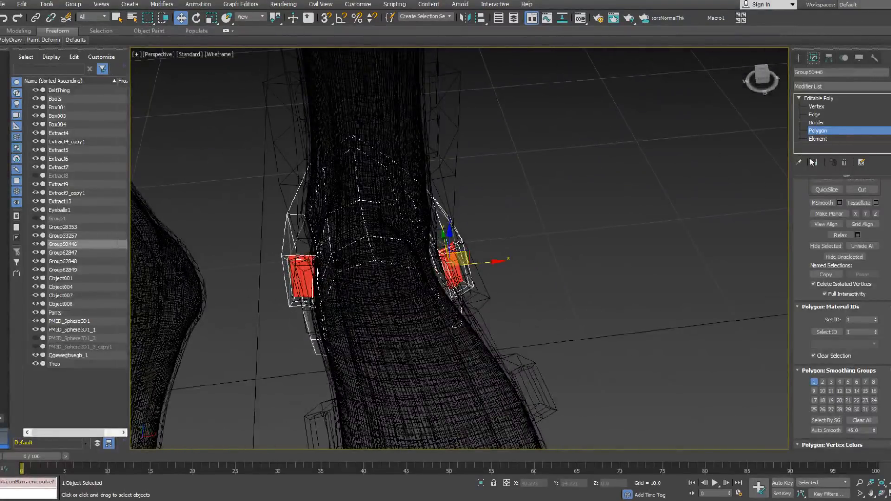
pyautogui.click(817, 107)
pyautogui.keyDown('alt'); pyautogui.moveTo(338, 267); pyautogui.dragTo(337, 240, button='middle'); pyautogui.keyUp('alt')
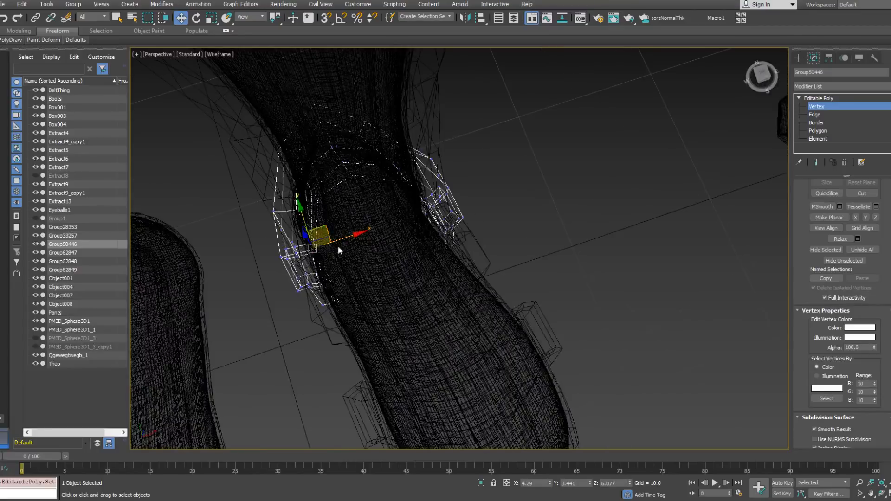
pyautogui.moveTo(337, 239); pyautogui.dragTo(334, 241)
pyautogui.keyDown('alt'); pyautogui.moveTo(407, 246); pyautogui.dragTo(346, 240, button='middle'); pyautogui.keyUp('alt')
pyautogui.press('F3')
pyautogui.moveTo(364, 307)
pyautogui.keyDown('alt'); pyautogui.mouseDown(button='middle')
pyautogui.moveTo(425, 258)
pyautogui.moveTo(435, 287)
pyautogui.mouseUp(button='middle'); pyautogui.keyUp('alt')
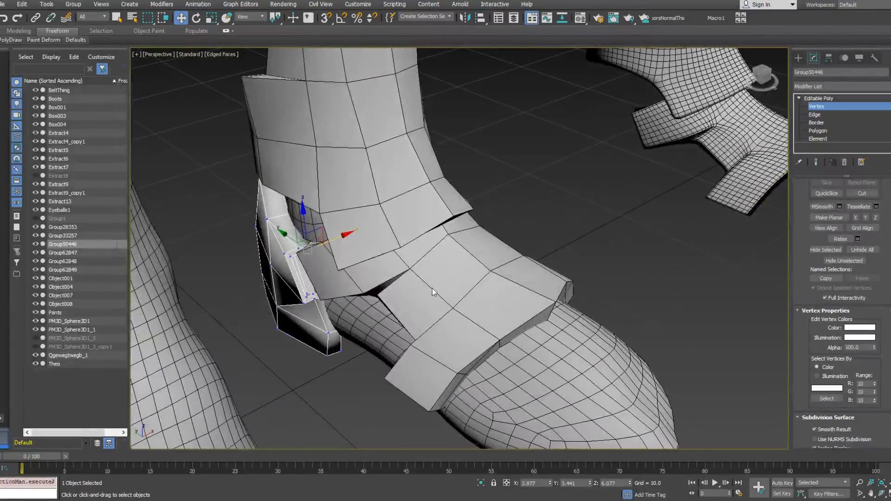
# Reassign smoothing group 1 to the entire heel guard element, including the new recess faces.
pyautogui.keyDown('alt'); pyautogui.moveTo(294, 255); pyautogui.dragTo(335, 314, button='middle'); pyautogui.keyUp('alt')
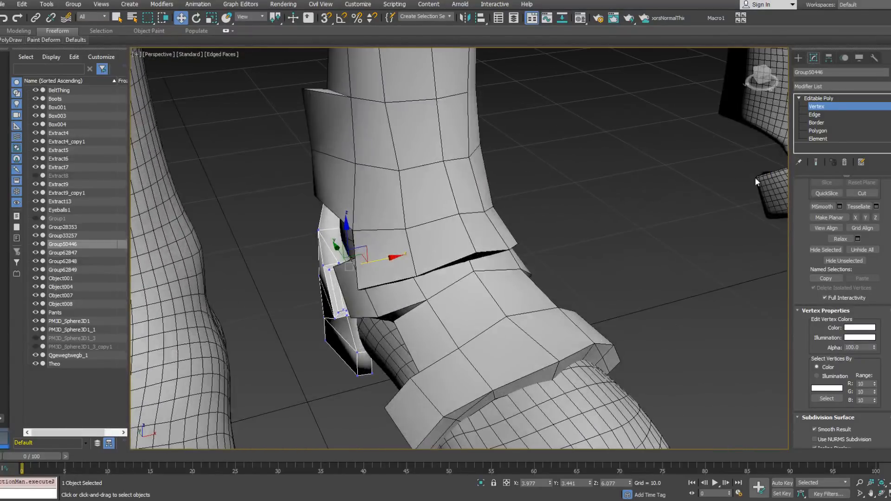
pyautogui.click(819, 139)
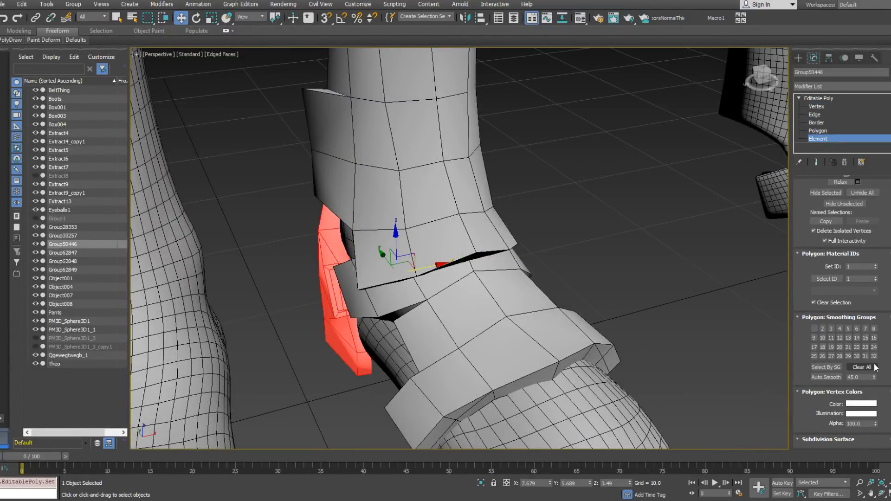
pyautogui.click(814, 330)
# Select the underside and outer rim polygons around the heel guard and switch them from smoothing group 1 to group 2.
pyautogui.click(818, 131)
pyautogui.keyDown('alt'); pyautogui.moveTo(450, 388); pyautogui.dragTo(468, 290, button='middle'); pyautogui.keyUp('alt')
pyautogui.click(366, 228)
pyautogui.keyDown('shift'); pyautogui.click(327, 331); pyautogui.keyUp('shift')
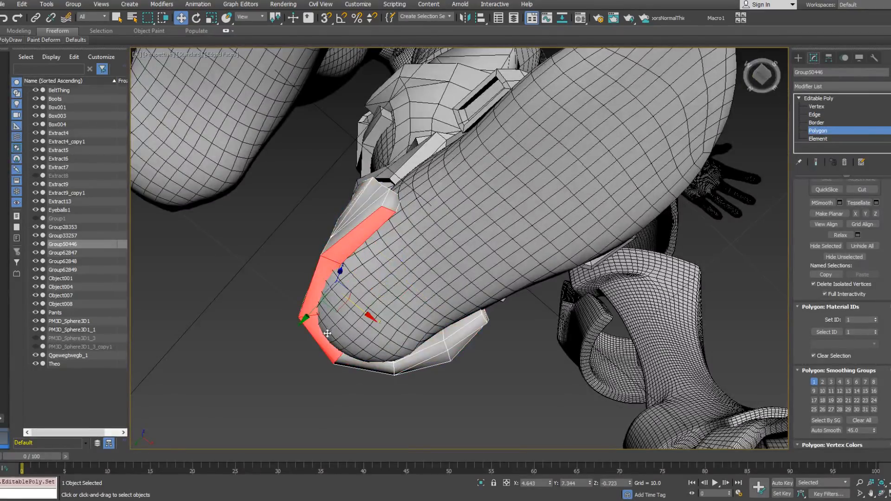
pyautogui.keyDown('ctrl'); pyautogui.click(377, 368); pyautogui.keyUp('ctrl')
pyautogui.keyDown('ctrl'); pyautogui.click(412, 363); pyautogui.keyUp('ctrl')
pyautogui.keyDown('ctrl'); pyautogui.click(462, 338); pyautogui.keyUp('ctrl')
pyautogui.keyDown('alt'); pyautogui.moveTo(475, 340); pyautogui.dragTo(452, 193, button='middle'); pyautogui.keyUp('alt')
pyautogui.keyDown('ctrl'); pyautogui.click(355, 222); pyautogui.keyUp('ctrl')
pyautogui.keyDown('ctrl'); pyautogui.click(316, 212); pyautogui.keyUp('ctrl')
pyautogui.keyDown('ctrl'); pyautogui.click(302, 207); pyautogui.keyUp('ctrl')
pyautogui.keyDown('ctrl'); pyautogui.click(459, 250); pyautogui.keyUp('ctrl')
pyautogui.keyDown('ctrl'); pyautogui.click(440, 283); pyautogui.keyUp('ctrl')
pyautogui.keyDown('alt'); pyautogui.moveTo(445, 301); pyautogui.dragTo(501, 301, button='middle'); pyautogui.keyUp('alt')
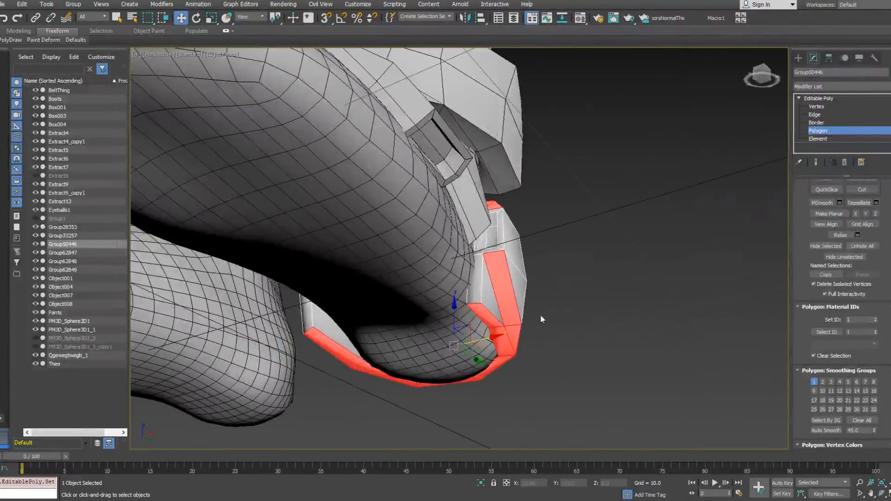
pyautogui.click(824, 383)
pyautogui.click(815, 382)
# Select the front end and ledge polygons on both sides of the heel guard and assign them to smoothing group 3.
pyautogui.keyDown('alt'); pyautogui.moveTo(488, 227); pyautogui.dragTo(413, 312, button='middle'); pyautogui.keyUp('alt')
pyautogui.click(420, 304)
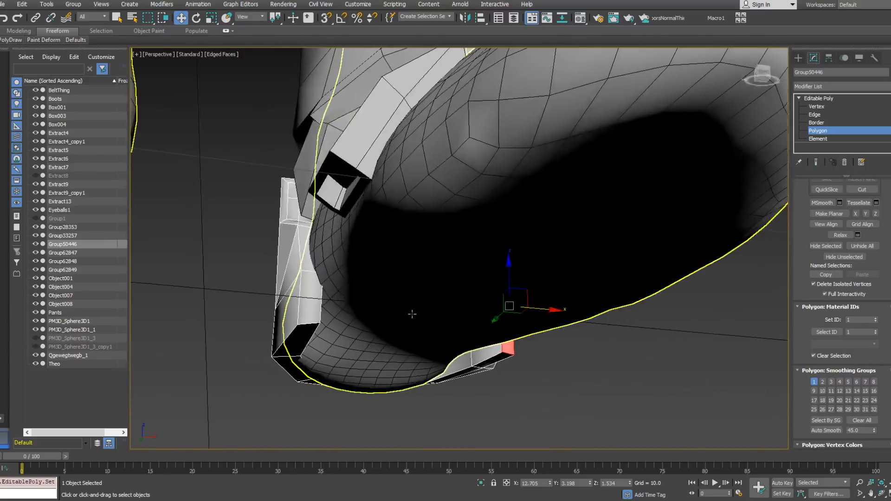
pyautogui.keyDown('ctrl'); pyautogui.click(306, 252); pyautogui.keyUp('ctrl')
pyautogui.keyDown('alt'); pyautogui.moveTo(307, 246); pyautogui.dragTo(432, 282, button='middle'); pyautogui.keyUp('alt')
pyautogui.keyDown('ctrl'); pyautogui.click(306, 243); pyautogui.keyUp('ctrl')
pyautogui.keyDown('ctrl'); pyautogui.click(302, 240); pyautogui.keyUp('ctrl')
pyautogui.keyDown('ctrl'); pyautogui.click(455, 205); pyautogui.keyUp('ctrl')
pyautogui.keyDown('ctrl'); pyautogui.click(452, 205); pyautogui.keyUp('ctrl')
pyautogui.keyDown('alt'); pyautogui.moveTo(452, 205); pyautogui.dragTo(295, 218, button='middle'); pyautogui.keyUp('alt')
pyautogui.keyDown('ctrl'); pyautogui.click(272, 198); pyautogui.keyUp('ctrl')
pyautogui.keyDown('ctrl'); pyautogui.click(277, 196); pyautogui.keyUp('ctrl')
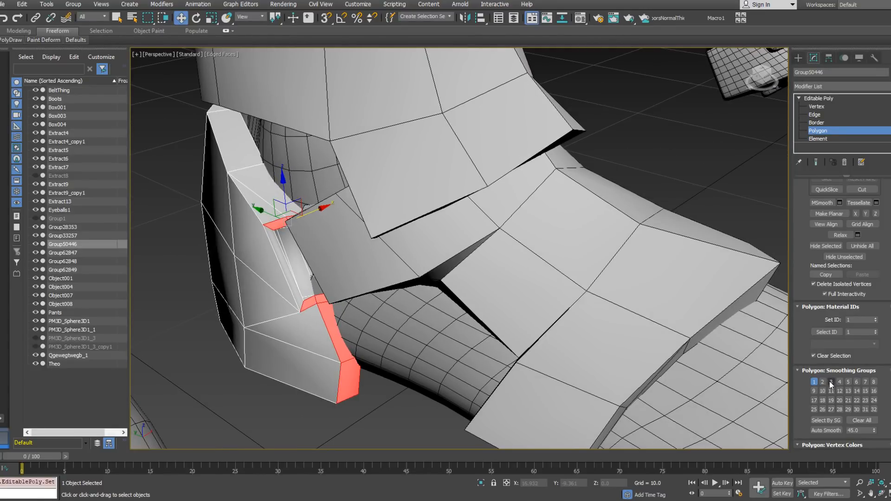
pyautogui.keyDown('alt'); pyautogui.moveTo(362, 327); pyautogui.dragTo(760, 334, button='middle'); pyautogui.keyUp('alt')
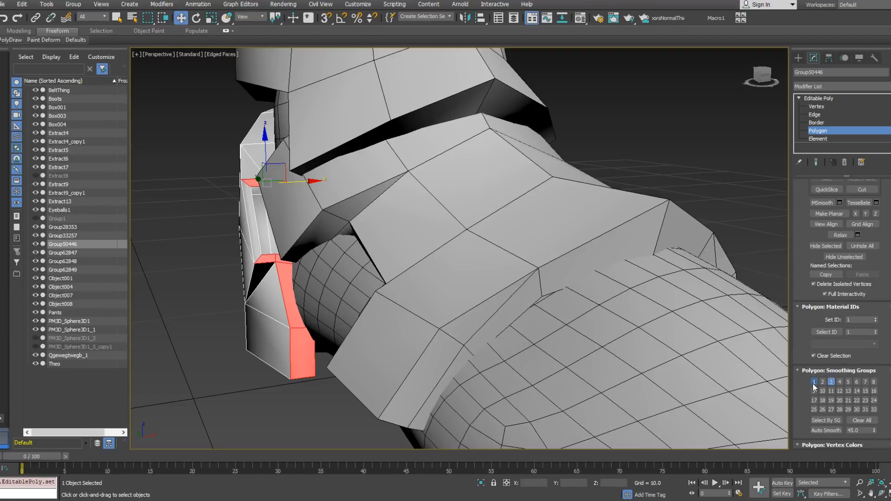
# Select the vertical lip polygons bordering the recesses on both sides of the heel guard and assign them to smoothing group 4.
pyautogui.click(253, 222)
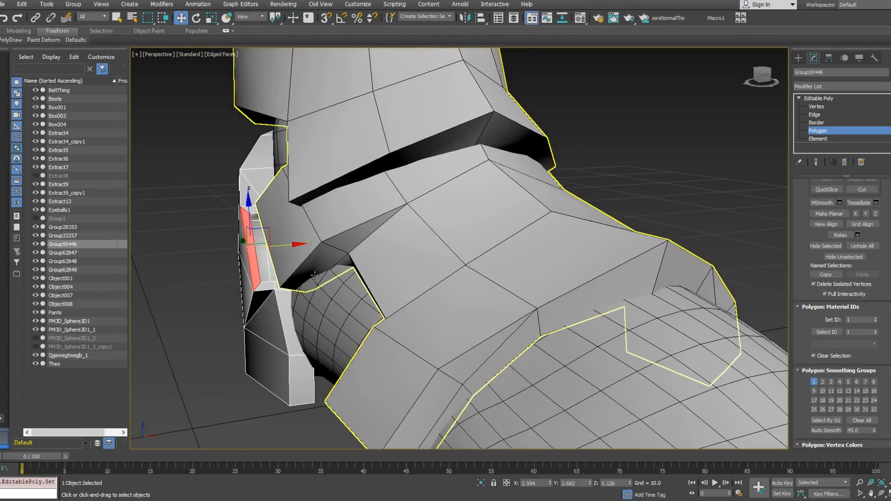
pyautogui.press('F3')
pyautogui.keyDown('ctrl'); pyautogui.click(294, 252); pyautogui.keyUp('ctrl')
pyautogui.keyDown('alt'); pyautogui.moveTo(294, 252); pyautogui.dragTo(464, 278, button='middle'); pyautogui.keyUp('alt')
pyautogui.keyDown('ctrl'); pyautogui.click(504, 292); pyautogui.keyUp('ctrl')
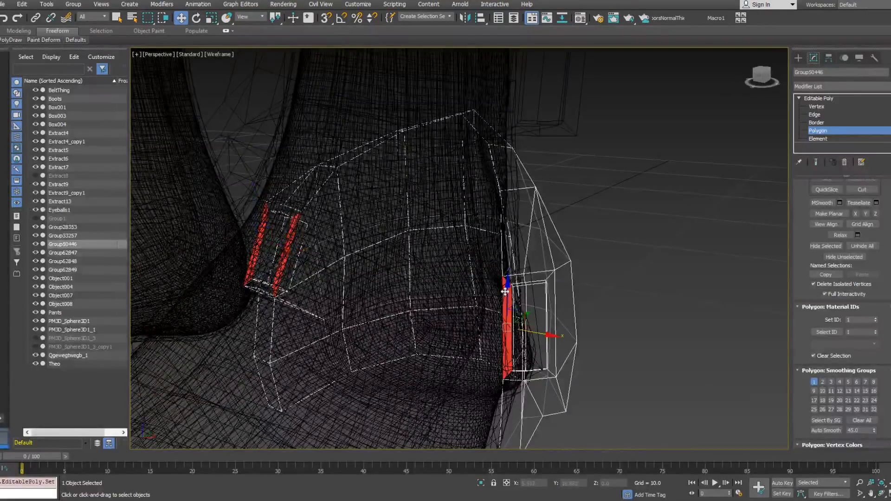
pyautogui.keyDown('ctrl'); pyautogui.click(553, 305); pyautogui.keyUp('ctrl')
pyautogui.click(840, 383)
# Select the vertical inner wall polygons of both heel guard recesses and assign them to smoothing group 5.
pyautogui.keyDown('alt'); pyautogui.moveTo(498, 283); pyautogui.dragTo(554, 300, button='middle'); pyautogui.keyUp('alt')
pyautogui.click(500, 298)
pyautogui.keyDown('ctrl'); pyautogui.click(528, 301); pyautogui.keyUp('ctrl')
pyautogui.keyDown('alt'); pyautogui.moveTo(477, 291); pyautogui.dragTo(325, 279, button='middle'); pyautogui.keyUp('alt')
pyautogui.keyDown('ctrl'); pyautogui.click(366, 282); pyautogui.keyUp('ctrl')
pyautogui.keyDown('ctrl'); pyautogui.click(314, 255); pyautogui.keyUp('ctrl')
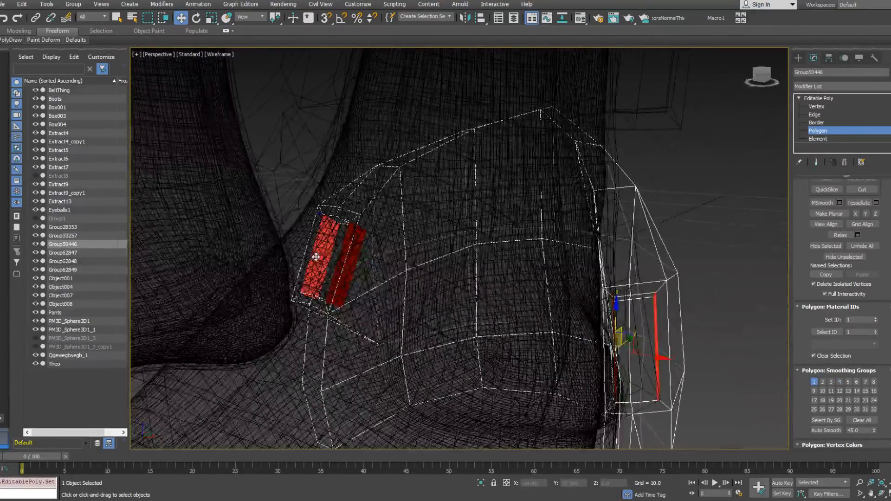
pyautogui.click(848, 382)
# Select the upper and lower wall polygons of both heel guard recesses and switch them from smoothing group 1 to group 6.
pyautogui.keyDown('alt'); pyautogui.moveTo(770, 372); pyautogui.dragTo(353, 237, button='middle'); pyautogui.keyUp('alt')
pyautogui.click(640, 274)
pyautogui.keyDown('ctrl'); pyautogui.click(300, 196); pyautogui.keyUp('ctrl')
pyautogui.keyDown('ctrl'); pyautogui.click(278, 190); pyautogui.keyUp('ctrl')
pyautogui.keyDown('alt'); pyautogui.moveTo(278, 191); pyautogui.dragTo(283, 307, button='middle'); pyautogui.keyUp('alt')
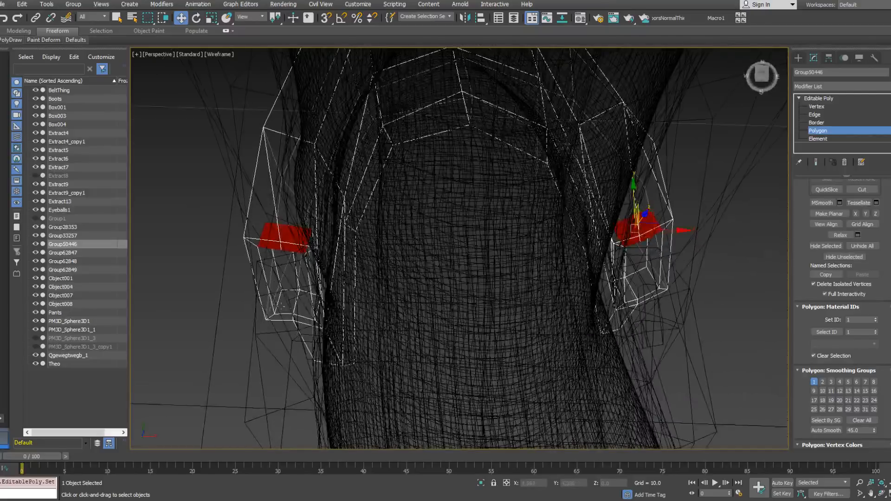
pyautogui.keyDown('ctrl'); pyautogui.click(304, 307); pyautogui.keyUp('ctrl')
pyautogui.keyDown('alt'); pyautogui.moveTo(642, 324); pyautogui.dragTo(606, 328, button='middle'); pyautogui.keyUp('alt')
pyautogui.keyDown('ctrl'); pyautogui.click(631, 369); pyautogui.keyUp('ctrl')
pyautogui.keyDown('ctrl'); pyautogui.click(615, 369); pyautogui.keyUp('ctrl')
pyautogui.keyDown('alt'); pyautogui.moveTo(615, 369); pyautogui.dragTo(611, 278, button='middle'); pyautogui.keyUp('alt')
pyautogui.scroll(-2, 613, 341)
pyautogui.keyDown('alt'); pyautogui.moveTo(634, 286); pyautogui.dragTo(709, 378, button='middle'); pyautogui.keyUp('alt')
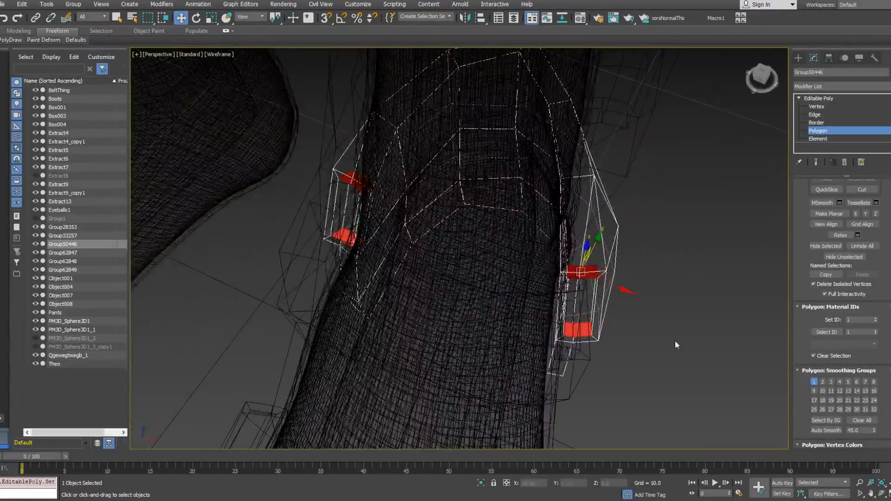
pyautogui.keyDown('alt'); pyautogui.moveTo(609, 337); pyautogui.dragTo(612, 312, button='middle'); pyautogui.keyUp('alt')
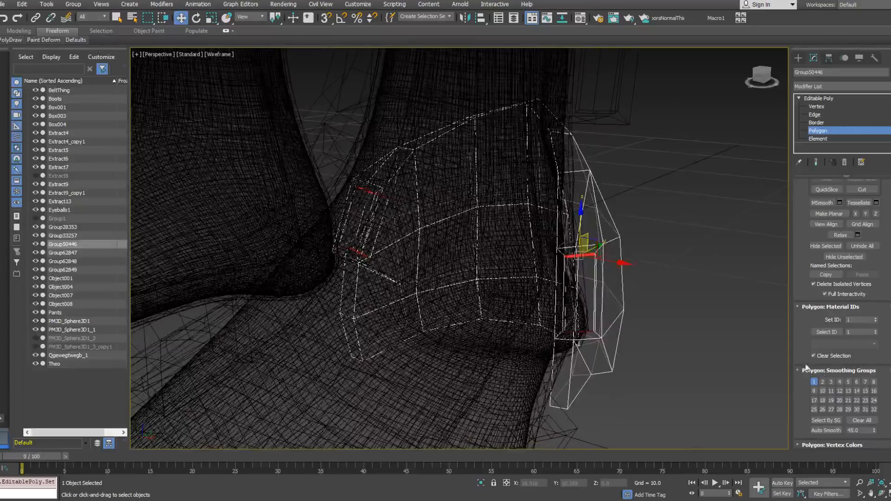
pyautogui.click(856, 382)
pyautogui.click(813, 381)
# Finish polygon editing on the heel guard, then select the main boot armor and attach the heel guard to it.
pyautogui.moveTo(649, 260)
pyautogui.keyDown('alt'); pyautogui.mouseDown(button='middle')
pyautogui.moveTo(628, 248)
pyautogui.moveTo(580, 289)
pyautogui.moveTo(571, 285)
pyautogui.moveTo(630, 284)
pyautogui.mouseUp(button='middle'); pyautogui.keyUp('alt')
pyautogui.press('F3')
pyautogui.click(816, 131)
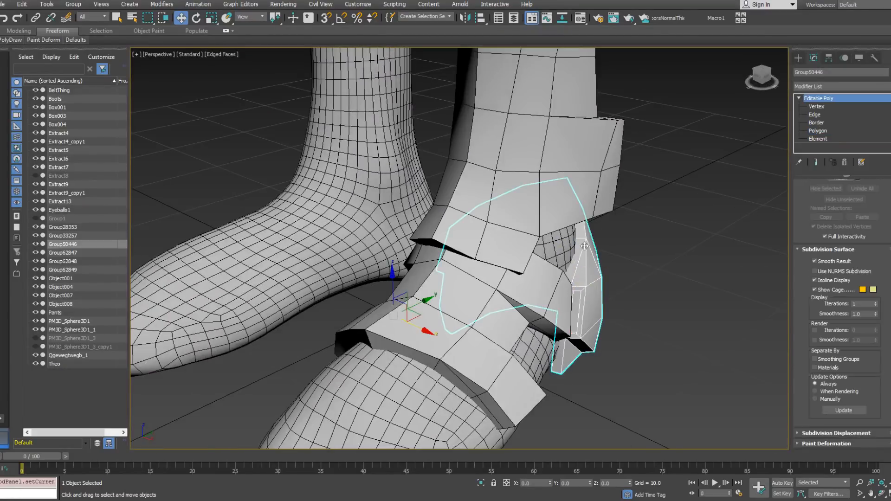
pyautogui.click(554, 291)
pyautogui.rightClick(554, 291)
pyautogui.click(535, 214)
pyautogui.click(591, 294)
pyautogui.press('w')
# Select the small polygon on the foot section of the boot armor and set its smoothing to group 8.
pyautogui.scroll(-6, 620, 305)
pyautogui.scroll(3, 594, 304)
pyautogui.keyDown('alt'); pyautogui.moveTo(589, 309); pyautogui.dragTo(408, 294, button='middle'); pyautogui.keyUp('alt')
pyautogui.scroll(6, 378, 298)
pyautogui.scroll(-3, 366, 315)
pyautogui.moveTo(630, 261); pyautogui.dragTo(534, 279, button='middle')
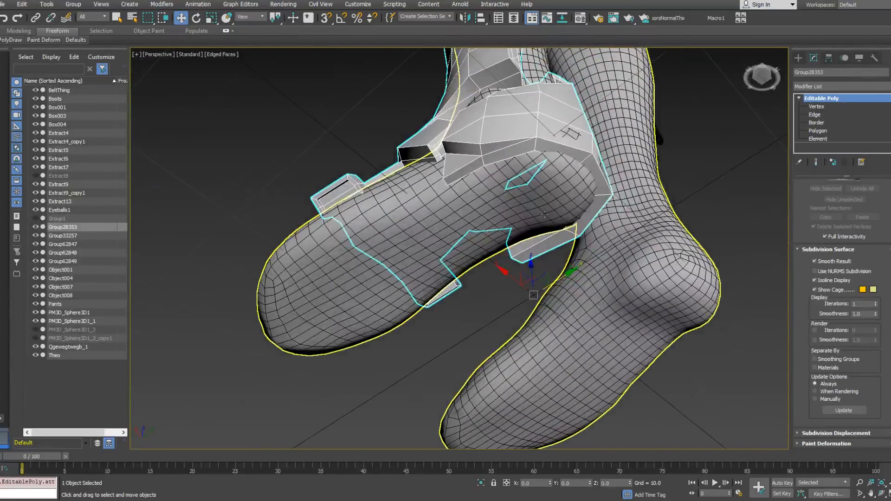
pyautogui.click(818, 131)
pyautogui.click(466, 148)
pyautogui.keyDown('alt'); pyautogui.moveTo(465, 148); pyautogui.dragTo(577, 193, button='middle'); pyautogui.keyUp('alt')
pyautogui.click(824, 423)
pyautogui.moveTo(432, 297)
pyautogui.keyDown('alt'); pyautogui.mouseDown(button='middle')
pyautogui.moveTo(543, 263)
pyautogui.moveTo(478, 274)
pyautogui.moveTo(473, 248)
pyautogui.moveTo(412, 253)
pyautogui.moveTo(463, 264)
pyautogui.moveTo(204, 267)
pyautogui.moveTo(269, 265)
pyautogui.moveTo(442, 304)
pyautogui.moveTo(498, 263)
pyautogui.moveTo(405, 294)
pyautogui.mouseUp(button='middle'); pyautogui.keyUp('alt')
pyautogui.scroll(-5, 498, 263)
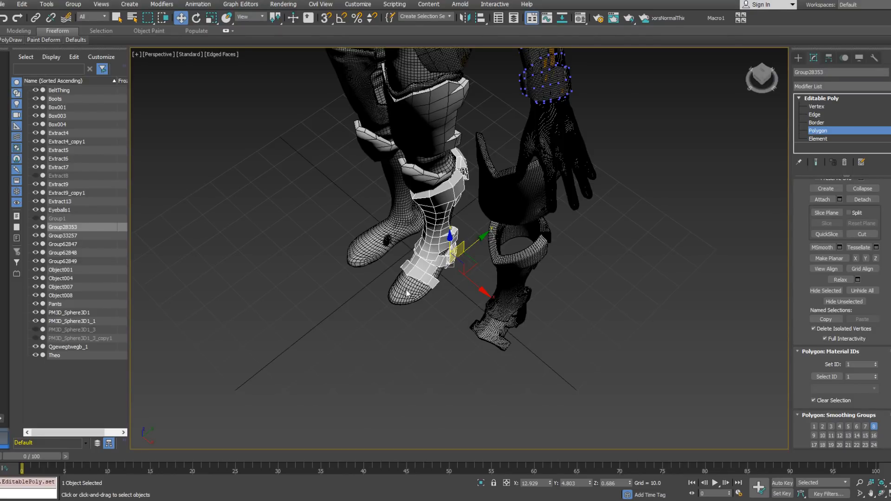
# Examine the boot armor from the front and the leg armor from behind against the high-poly reference pieces.
pyautogui.keyDown('alt'); pyautogui.moveTo(403, 284); pyautogui.dragTo(455, 321, button='middle'); pyautogui.keyUp('alt')
pyautogui.moveTo(455, 321); pyautogui.dragTo(447, 282, button='middle')
pyautogui.scroll(5, 483, 316)
pyautogui.moveTo(424, 239); pyautogui.dragTo(430, 286, button='middle')
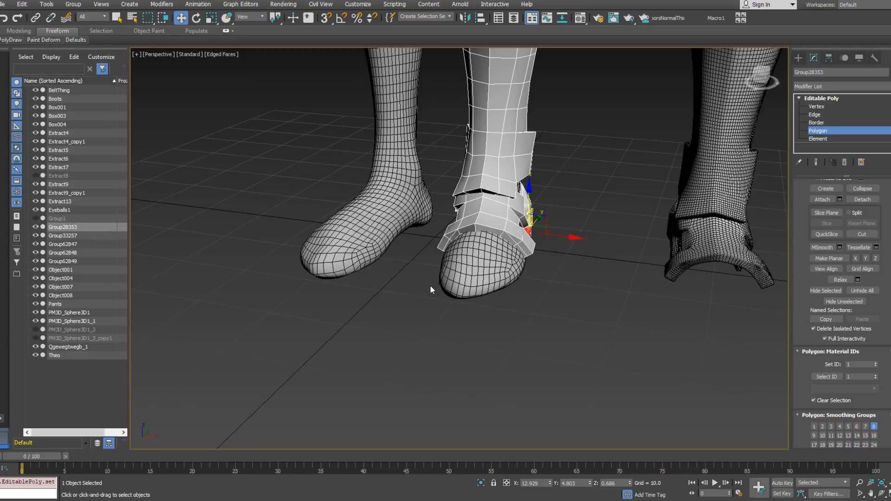
pyautogui.moveTo(412, 211); pyautogui.dragTo(440, 398, button='middle')
pyautogui.scroll(-3, 454, 297)
pyautogui.moveTo(476, 174); pyautogui.dragTo(480, 238, button='middle')
pyautogui.keyDown('alt'); pyautogui.moveTo(480, 204); pyautogui.dragTo(316, 207, button='middle'); pyautogui.keyUp('alt')
pyautogui.scroll(4, 595, 187)
pyautogui.click(620, 170)
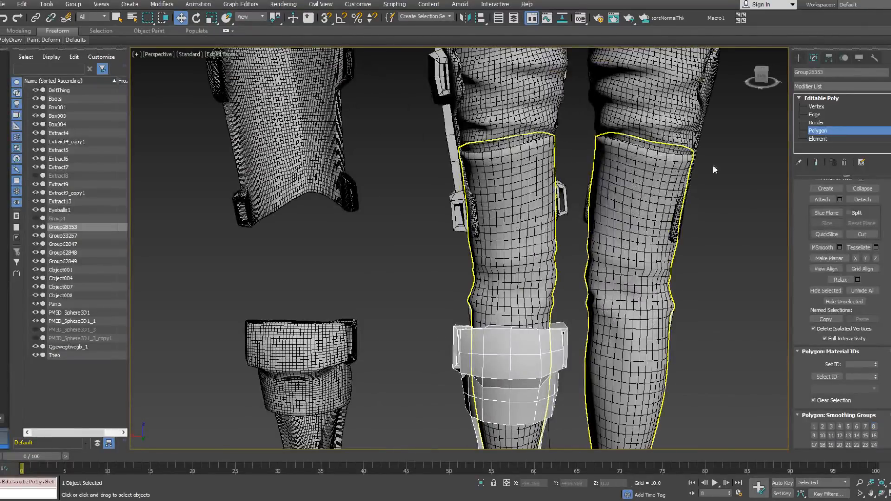
# Leave polygon editing and inspect the whole boot armor from the front and from beneath the foot.
pyautogui.click(840, 134)
pyautogui.click(550, 195)
pyautogui.scroll(-5, 552, 195)
pyautogui.keyDown('alt'); pyautogui.moveTo(557, 200); pyautogui.dragTo(603, 235, button='middle'); pyautogui.keyUp('alt')
pyautogui.scroll(3, 599, 250)
pyautogui.click(603, 249)
pyautogui.keyDown('alt'); pyautogui.moveTo(547, 320); pyautogui.dragTo(606, 314, button='middle'); pyautogui.keyUp('alt')
pyautogui.moveTo(620, 213); pyautogui.dragTo(509, 293, button='middle')
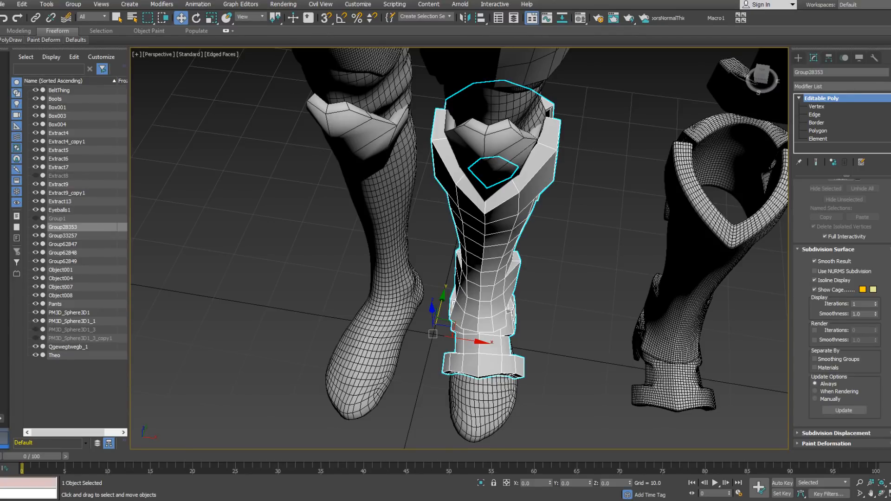
pyautogui.moveTo(501, 337); pyautogui.dragTo(466, 272, button='middle')
pyautogui.scroll(-3, 512, 275)
pyautogui.moveTo(487, 308); pyautogui.dragTo(473, 294, button='middle')
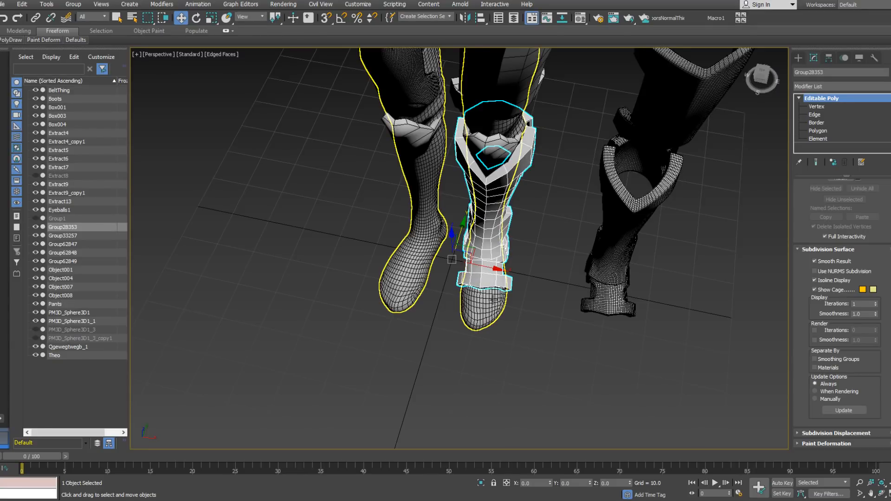
pyautogui.moveTo(490, 306); pyautogui.dragTo(566, 214, button='middle')
pyautogui.scroll(3, 487, 270)
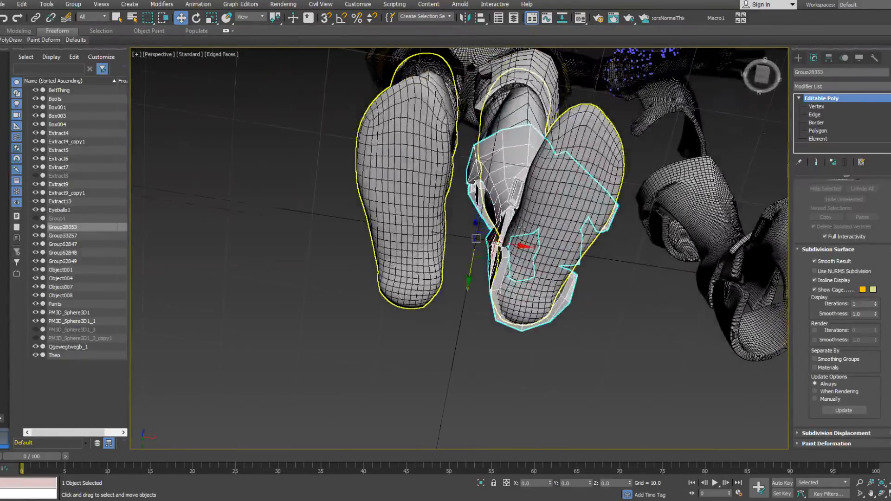
pyautogui.scroll(4, 506, 180)
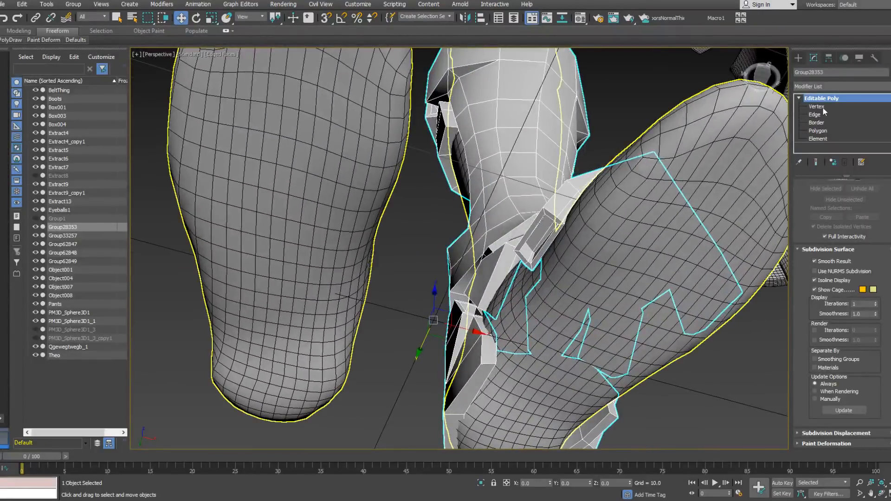
# Move the end vertices of the foot armor strap on the inner ankle so they tuck against the heel guard.
pyautogui.click(823, 108)
pyautogui.keyDown('alt'); pyautogui.moveTo(604, 232); pyautogui.dragTo(538, 374, button='middle'); pyautogui.keyUp('alt')
pyautogui.scroll(3, 585, 323)
pyautogui.click(546, 338)
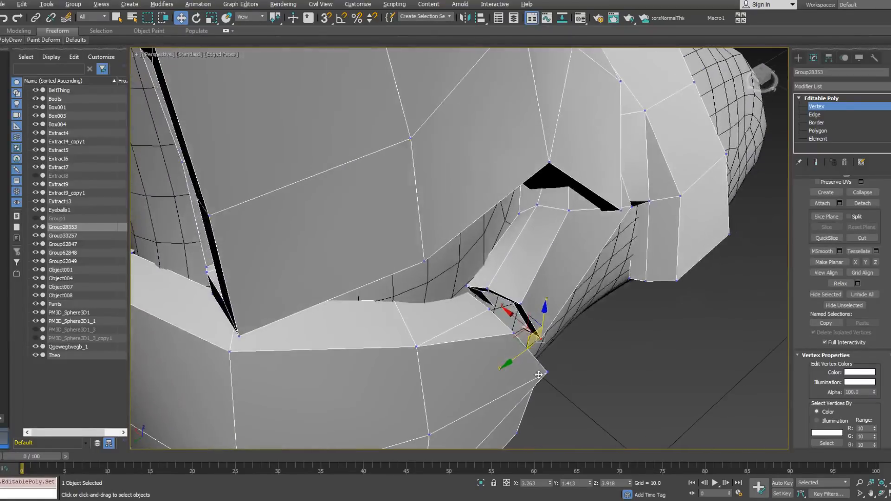
pyautogui.moveTo(530, 334)
pyautogui.keyDown('alt'); pyautogui.mouseDown(button='middle')
pyautogui.moveTo(497, 313)
pyautogui.moveTo(442, 298)
pyautogui.moveTo(424, 266)
pyautogui.moveTo(516, 329)
pyautogui.mouseUp(button='middle'); pyautogui.keyUp('alt')
pyautogui.moveTo(549, 344); pyautogui.dragTo(532, 342)
pyautogui.keyDown('alt'); pyautogui.moveTo(548, 345); pyautogui.dragTo(534, 329, button='middle'); pyautogui.keyUp('alt')
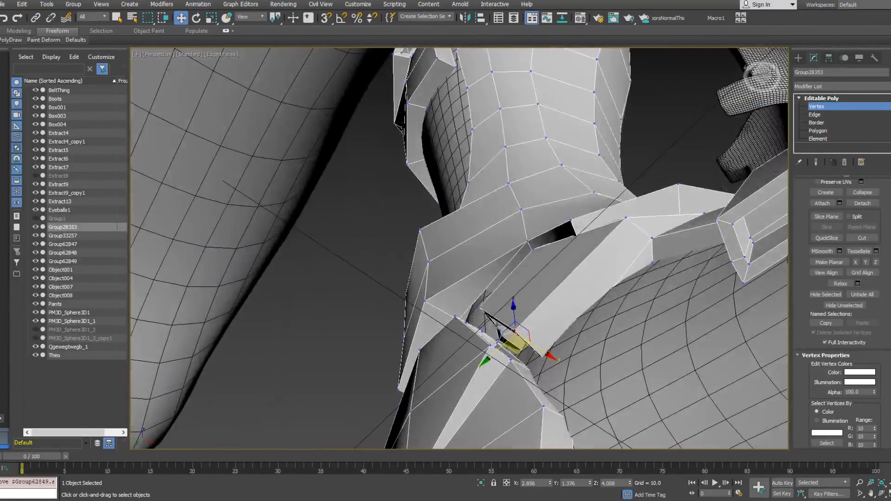
pyautogui.click(499, 328)
pyautogui.moveTo(503, 347); pyautogui.dragTo(500, 345)
# Move the strap end vertex on the outer ankle outward, next to the heel guard.
pyautogui.keyDown('alt'); pyautogui.moveTo(500, 345); pyautogui.dragTo(491, 372, button='middle'); pyautogui.keyUp('alt')
pyautogui.scroll(-4, 487, 362)
pyautogui.keyDown('alt'); pyautogui.moveTo(453, 314); pyautogui.dragTo(483, 356, button='middle'); pyautogui.keyUp('alt')
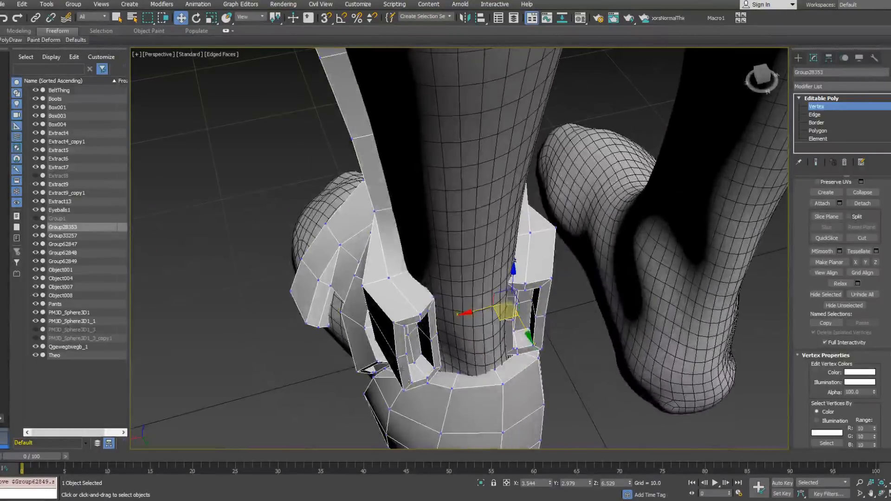
pyautogui.click(376, 362)
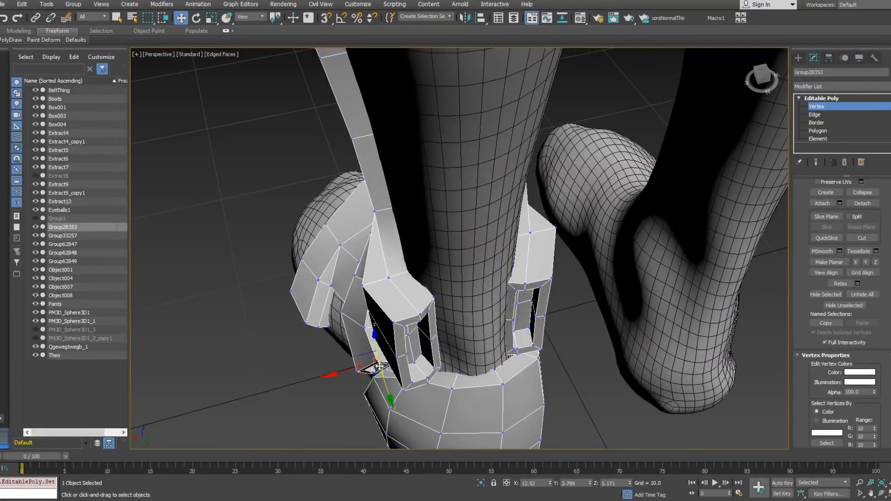
pyautogui.moveTo(372, 382); pyautogui.dragTo(364, 383)
pyautogui.moveTo(364, 383)
pyautogui.keyDown('alt'); pyautogui.mouseDown(button='middle')
pyautogui.moveTo(411, 347)
pyautogui.moveTo(495, 320)
pyautogui.moveTo(367, 358)
pyautogui.moveTo(369, 370)
pyautogui.mouseUp(button='middle'); pyautogui.keyUp('alt')
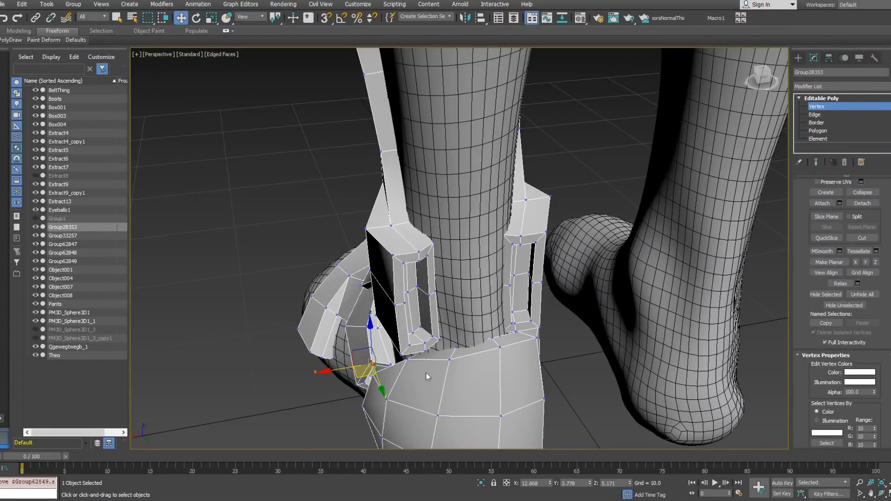
# Save the scene and leave vertex editing on the boot armor.
pyautogui.scroll(-6, 461, 253)
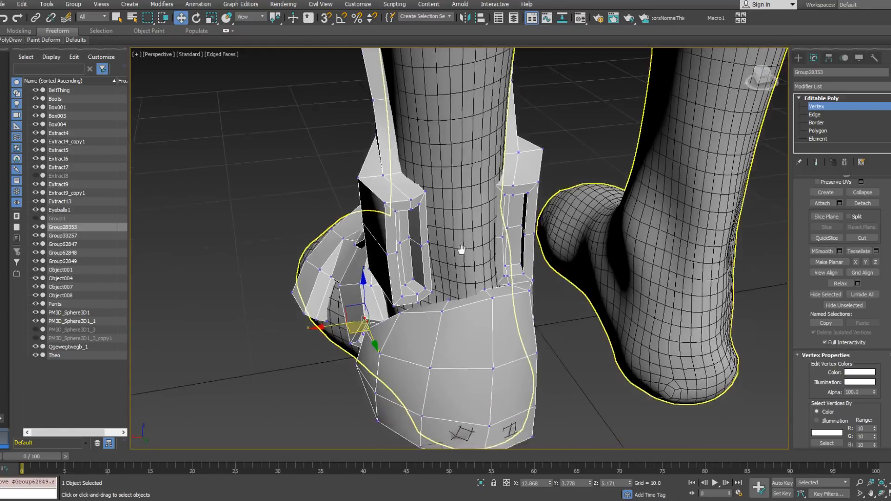
pyautogui.hotkey('ctrl', 's')
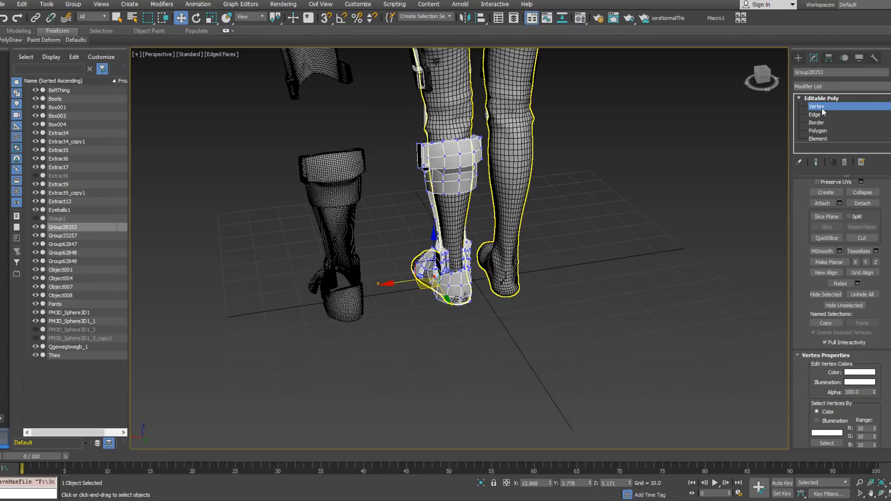
pyautogui.click(822, 99)
# Select the knee pads object and delete the knee pad element on the leg without boot armor.
pyautogui.keyDown('alt'); pyautogui.moveTo(477, 236); pyautogui.dragTo(599, 265, button='middle'); pyautogui.keyUp('alt')
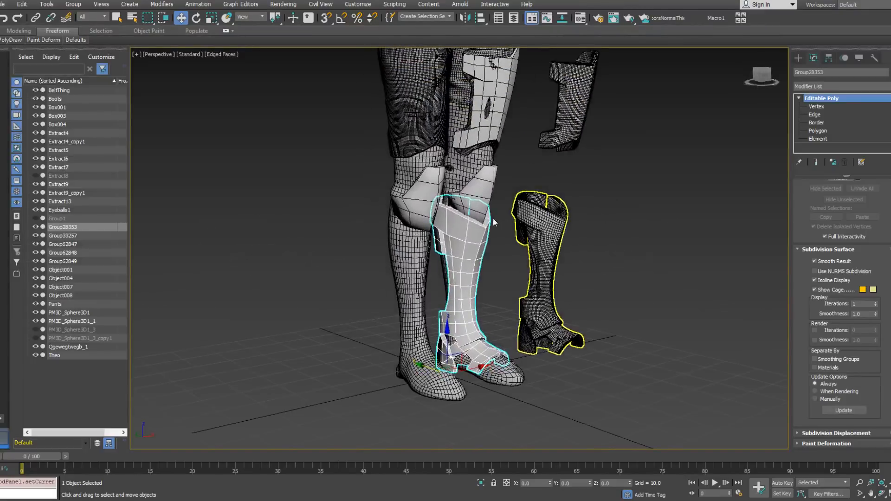
pyautogui.scroll(3, 485, 191)
pyautogui.click(484, 193)
pyautogui.keyDown('alt'); pyautogui.moveTo(573, 200); pyautogui.dragTo(321, 232, button='middle'); pyautogui.keyUp('alt')
pyautogui.scroll(-3, 464, 233)
pyautogui.scroll(3, 513, 225)
pyautogui.scroll(-3, 499, 223)
pyautogui.scroll(-3, 446, 242)
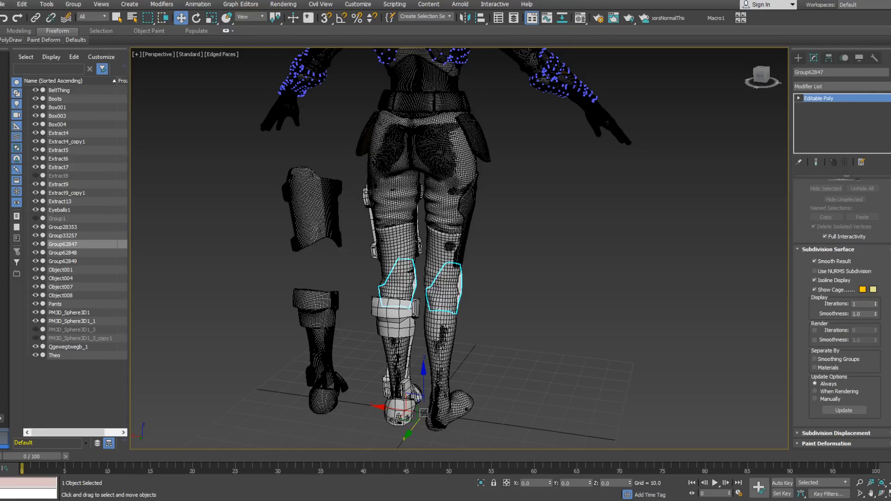
pyautogui.keyDown('alt'); pyautogui.moveTo(419, 230); pyautogui.dragTo(433, 265, button='middle'); pyautogui.keyUp('alt')
pyautogui.scroll(3, 473, 267)
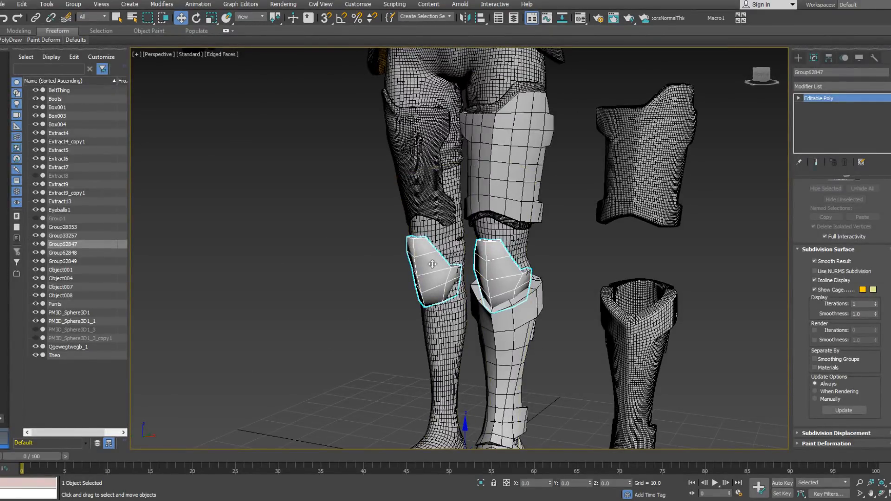
pyautogui.click(798, 98)
pyautogui.click(818, 139)
pyautogui.click(431, 272)
pyautogui.press('Delete')
# Select all polygons on the inner half of the remaining knee pad and delete them, leaving the outer half.
pyautogui.scroll(5, 497, 274)
pyautogui.moveTo(497, 274); pyautogui.dragTo(473, 225, button='middle')
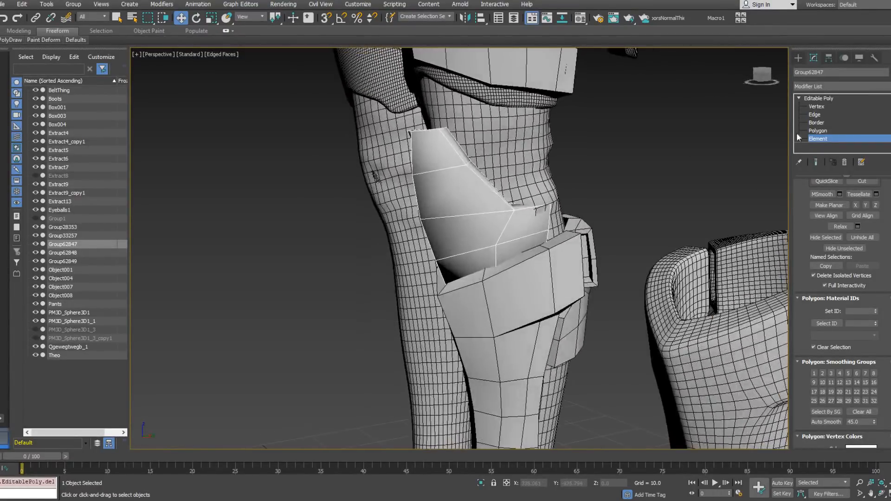
pyautogui.click(818, 131)
pyautogui.click(457, 146)
pyautogui.keyDown('alt'); pyautogui.moveTo(457, 147); pyautogui.dragTo(529, 178, button='middle'); pyautogui.keyUp('alt')
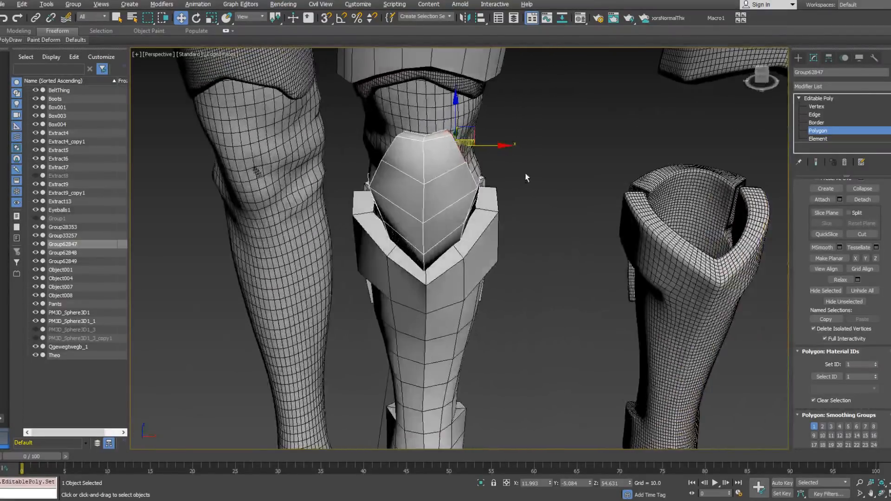
pyautogui.moveTo(405, 291); pyautogui.dragTo(405, 289)
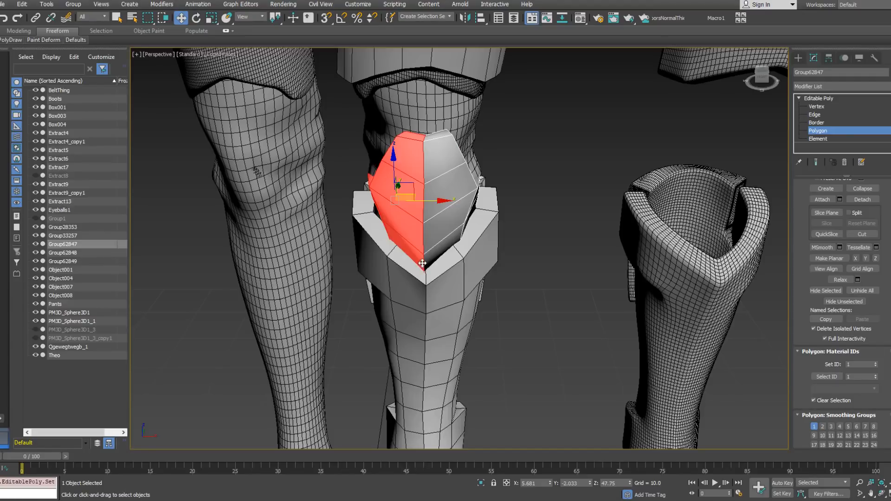
pyautogui.press('Delete')
pyautogui.moveTo(490, 216); pyautogui.dragTo(370, 221, button='middle')
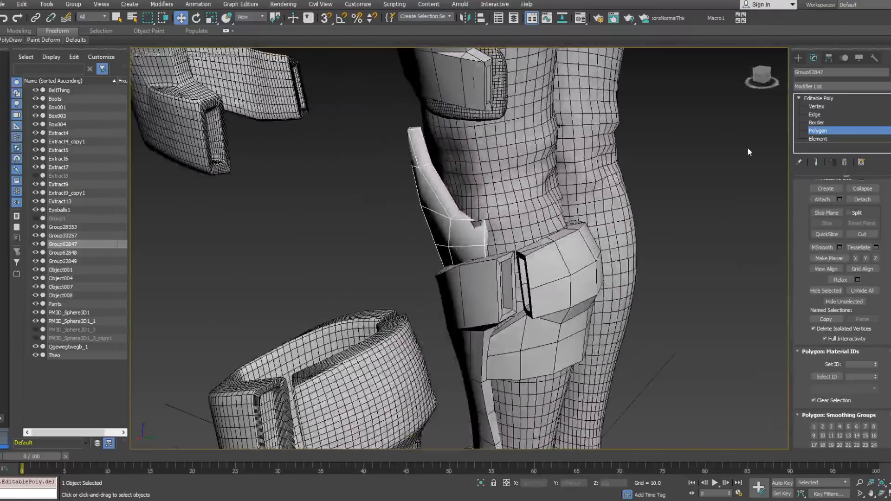
# Adjust the vertices along the upper rim of the half knee pad to refine the thickness of its top edge.
pyautogui.click(816, 107)
pyautogui.moveTo(428, 136); pyautogui.dragTo(431, 140)
pyautogui.keyDown('alt'); pyautogui.moveTo(432, 139); pyautogui.dragTo(511, 148, button='middle'); pyautogui.keyUp('alt')
pyautogui.moveTo(422, 102); pyautogui.dragTo(421, 90)
pyautogui.keyDown('alt'); pyautogui.moveTo(431, 91); pyautogui.dragTo(480, 133, button='middle'); pyautogui.keyUp('alt')
pyautogui.click(418, 127)
pyautogui.keyDown('alt'); pyautogui.moveTo(418, 126); pyautogui.dragTo(395, 107, button='middle'); pyautogui.keyUp('alt')
pyautogui.moveTo(395, 108); pyautogui.dragTo(394, 103)
pyautogui.keyDown('alt'); pyautogui.moveTo(393, 104); pyautogui.dragTo(409, 125, button='middle'); pyautogui.keyUp('alt')
# Move the inner vertex midway down the half knee pad's open center edge toward the leg.
pyautogui.click(413, 171)
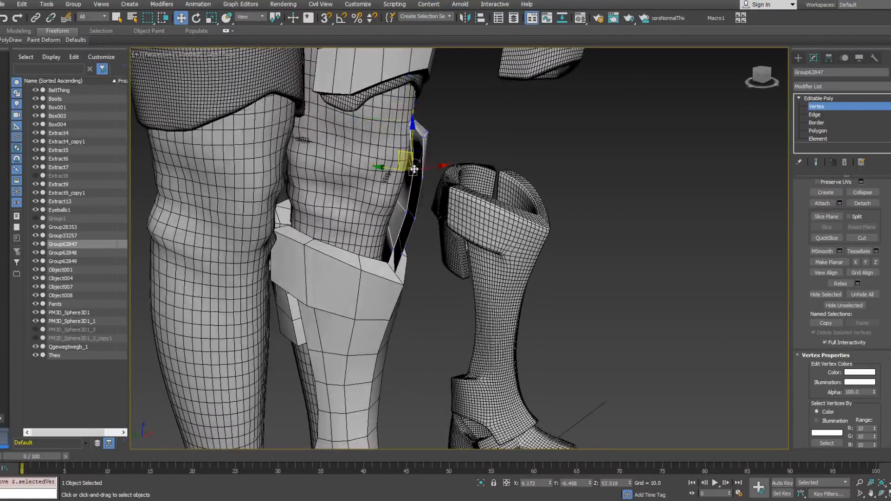
pyautogui.keyDown('alt'); pyautogui.moveTo(406, 214); pyautogui.dragTo(387, 237, button='middle'); pyautogui.keyUp('alt')
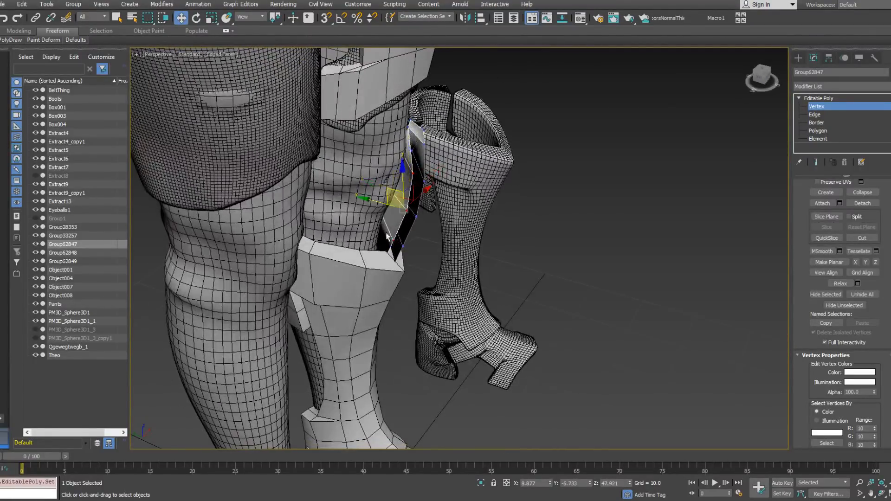
pyautogui.moveTo(387, 189); pyautogui.dragTo(378, 182)
pyautogui.keyDown('alt'); pyautogui.moveTo(378, 182); pyautogui.dragTo(377, 210, button='middle'); pyautogui.keyUp('alt')
# Select the lower inner vertex on the half knee pad's center edge and move it toward the leg.
pyautogui.press('F4')
pyautogui.press('F3')
pyautogui.click(383, 258)
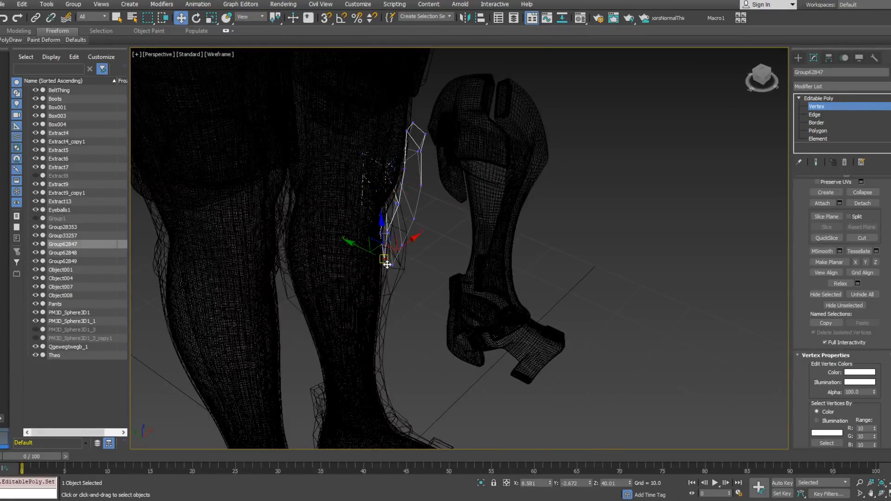
pyautogui.press('F3')
pyautogui.press('F4')
pyautogui.moveTo(372, 239); pyautogui.dragTo(371, 238)
pyautogui.keyDown('alt'); pyautogui.moveTo(371, 238); pyautogui.dragTo(250, 227, button='middle'); pyautogui.keyUp('alt')
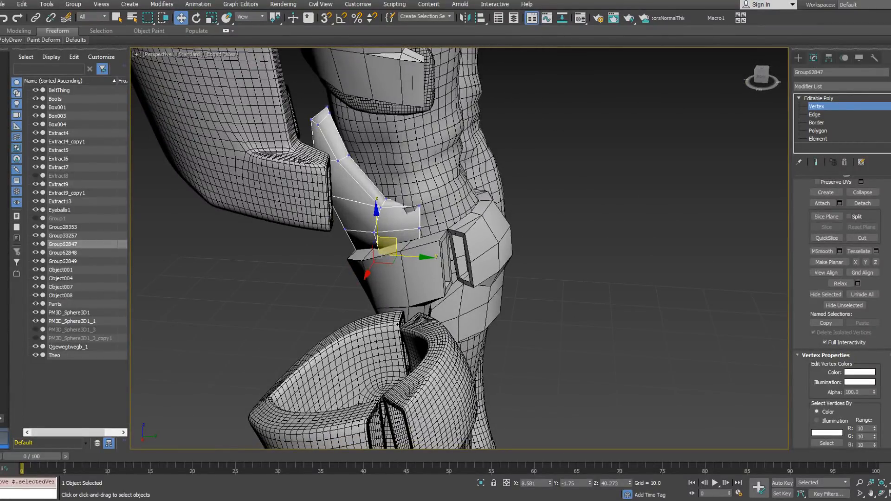
pyautogui.moveTo(552, 296)
pyautogui.keyDown('alt'); pyautogui.mouseDown(button='middle')
pyautogui.moveTo(475, 214)
pyautogui.moveTo(460, 234)
pyautogui.mouseUp(button='middle'); pyautogui.keyUp('alt')
pyautogui.press('F3')
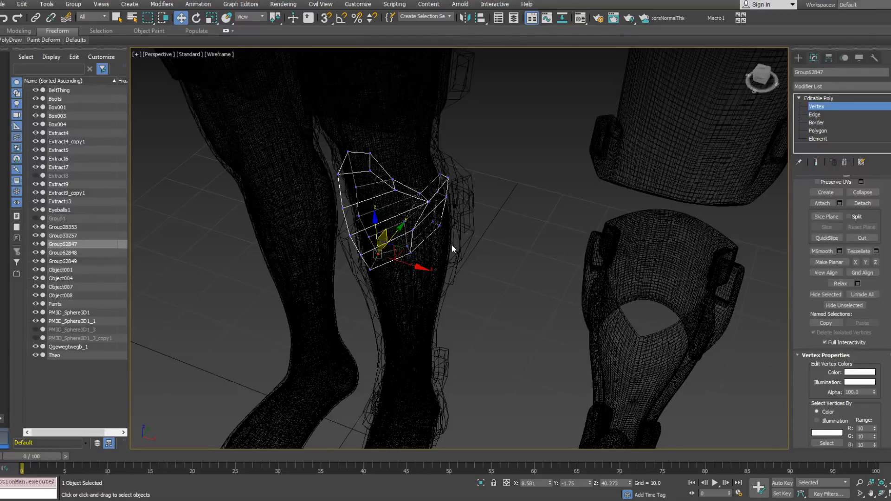
pyautogui.press('F3')
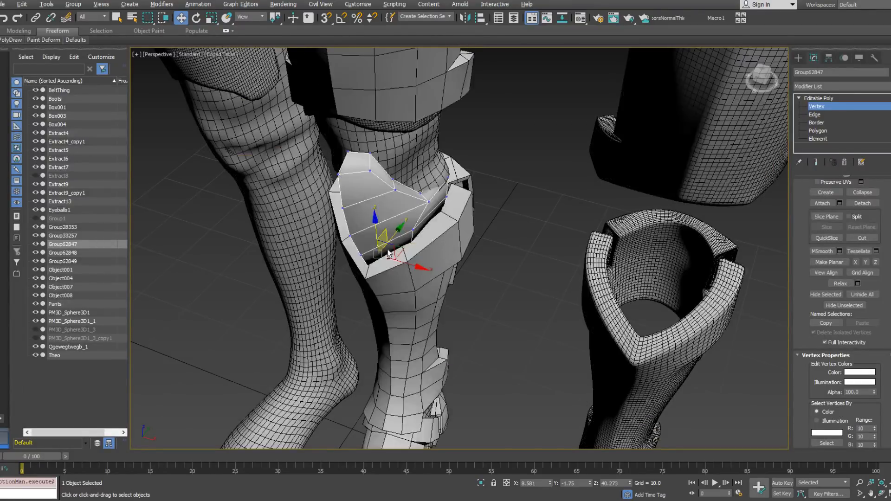
# Select the lower vertices where the half knee pad's front meets its side and move them outward.
pyautogui.keyDown('alt'); pyautogui.moveTo(444, 244); pyautogui.dragTo(381, 243, button='middle'); pyautogui.keyUp('alt')
pyautogui.press('F3')
pyautogui.moveTo(403, 239); pyautogui.dragTo(413, 261)
pyautogui.moveTo(413, 262)
pyautogui.keyDown('alt'); pyautogui.mouseDown(button='middle')
pyautogui.moveTo(420, 278)
pyautogui.moveTo(445, 275)
pyautogui.moveTo(420, 261)
pyautogui.mouseUp(button='middle'); pyautogui.keyUp('alt')
pyautogui.scroll(3, 446, 275)
pyautogui.press('F3')
pyautogui.moveTo(422, 251); pyautogui.dragTo(452, 249)
pyautogui.press('F3')
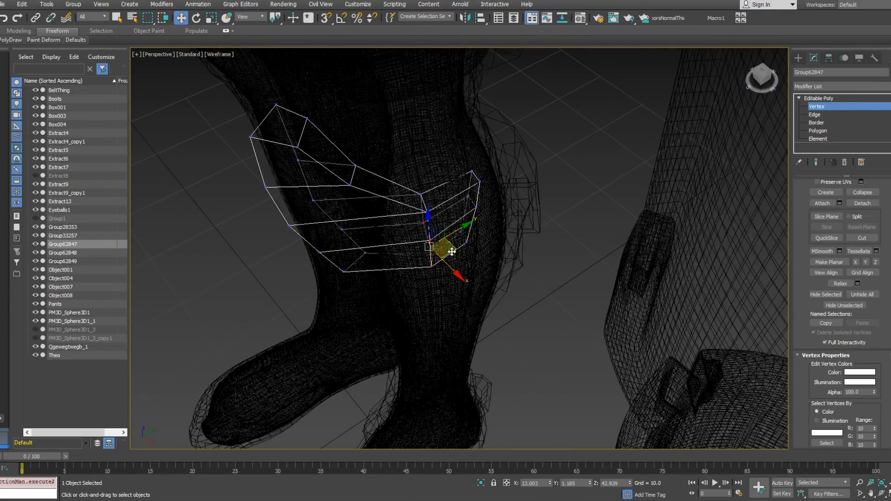
pyautogui.press('F3')
pyautogui.moveTo(413, 254)
pyautogui.keyDown('alt'); pyautogui.mouseDown(button='middle')
pyautogui.moveTo(428, 239)
pyautogui.moveTo(438, 243)
pyautogui.moveTo(408, 247)
pyautogui.moveTo(444, 261)
pyautogui.mouseUp(button='middle'); pyautogui.keyUp('alt')
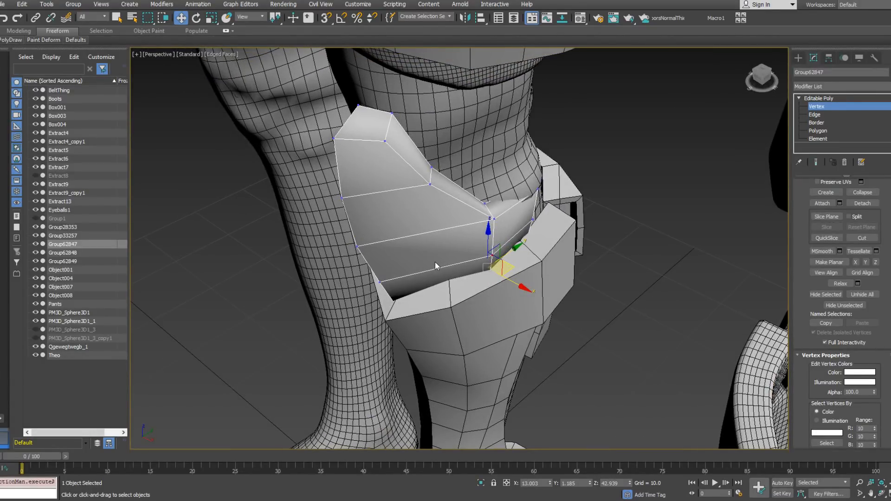
# Connect the horizontal edges across the half knee pad with a vertical edge loop and reposition the loop.
pyautogui.press('F3')
pyautogui.press('F3')
pyautogui.click(820, 115)
pyautogui.press('F3')
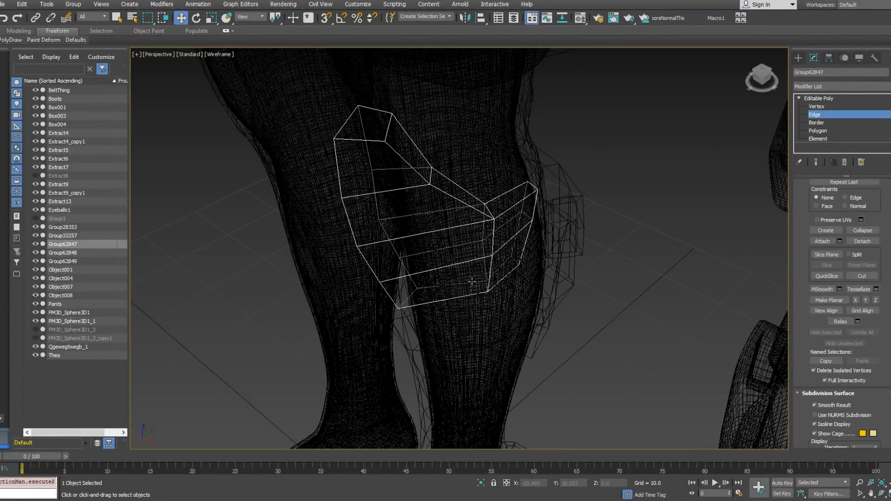
pyautogui.moveTo(427, 217); pyautogui.dragTo(423, 214)
pyautogui.press('F3')
pyautogui.moveTo(424, 222)
pyautogui.keyDown('alt'); pyautogui.mouseDown(button='middle')
pyautogui.moveTo(428, 203)
pyautogui.moveTo(420, 218)
pyautogui.mouseUp(button='middle'); pyautogui.keyUp('alt')
pyautogui.press('F3')
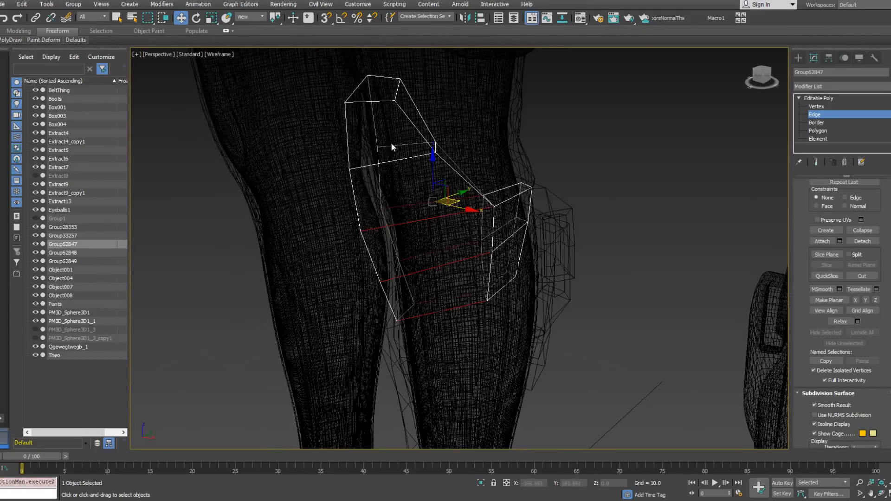
pyautogui.keyDown('ctrl'); pyautogui.moveTo(401, 167); pyautogui.dragTo(404, 176); pyautogui.keyUp('ctrl')
pyautogui.press('F3')
pyautogui.moveTo(407, 195)
pyautogui.keyDown('alt'); pyautogui.mouseDown(button='middle')
pyautogui.moveTo(471, 207)
pyautogui.moveTo(381, 204)
pyautogui.moveTo(425, 216)
pyautogui.moveTo(447, 251)
pyautogui.mouseUp(button='middle'); pyautogui.keyUp('alt')
pyautogui.rightClick(425, 217)
pyautogui.click(357, 247)
pyautogui.moveTo(448, 252); pyautogui.dragTo(447, 262)
pyautogui.keyDown('alt'); pyautogui.moveTo(447, 263); pyautogui.dragTo(438, 325, button='middle'); pyautogui.keyUp('alt')
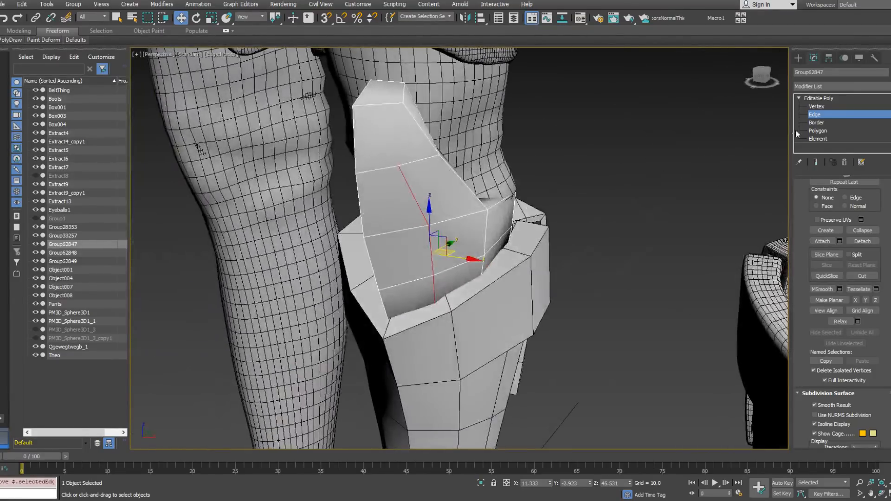
# Connect the upper end of the vertical loop to the knee pad's top corner vertices.
pyautogui.click(824, 106)
pyautogui.press('F3')
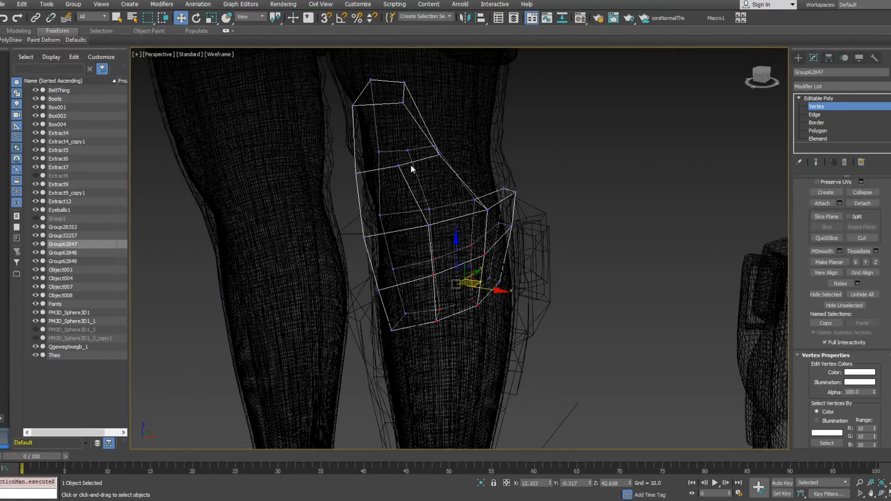
pyautogui.moveTo(423, 181); pyautogui.dragTo(414, 174)
pyautogui.press('F3')
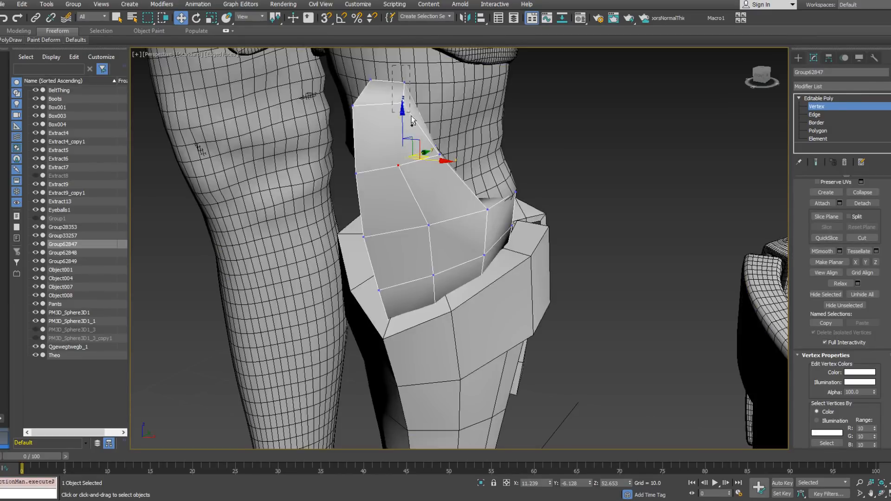
pyautogui.rightClick(425, 115)
pyautogui.click(418, 148)
pyautogui.keyDown('alt'); pyautogui.moveTo(424, 125); pyautogui.dragTo(430, 183, button='middle'); pyautogui.keyUp('alt')
pyautogui.press('F3')
pyautogui.press('F3')
# Move the vertices of the vertical loop to round the knee pad's front face.
pyautogui.click(433, 196)
pyautogui.keyDown('ctrl'); pyautogui.click(442, 227); pyautogui.keyUp('ctrl')
pyautogui.keyDown('alt'); pyautogui.moveTo(442, 230); pyautogui.dragTo(452, 225, button='middle'); pyautogui.keyUp('alt')
pyautogui.moveTo(452, 225); pyautogui.dragTo(442, 212)
pyautogui.keyDown('alt'); pyautogui.moveTo(442, 213); pyautogui.dragTo(413, 172, button='middle'); pyautogui.keyUp('alt')
pyautogui.moveTo(413, 172); pyautogui.dragTo(415, 169)
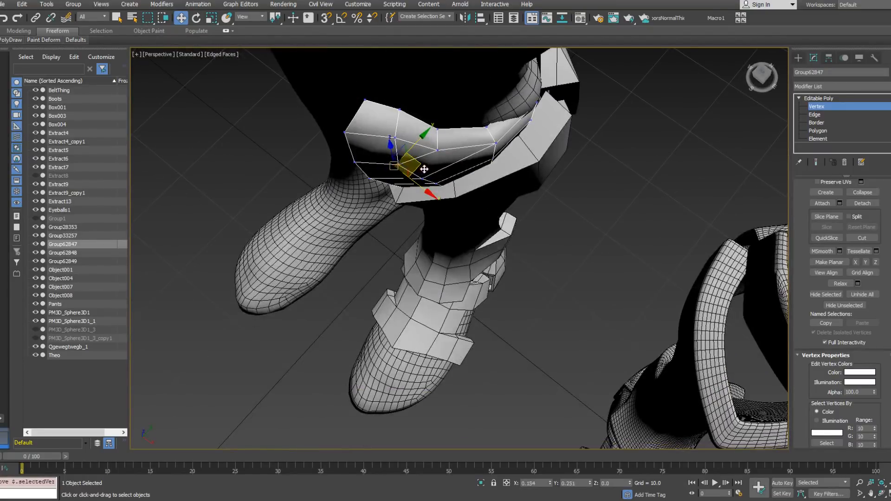
pyautogui.keyDown('alt'); pyautogui.moveTo(416, 169); pyautogui.dragTo(459, 174, button='middle'); pyautogui.keyUp('alt')
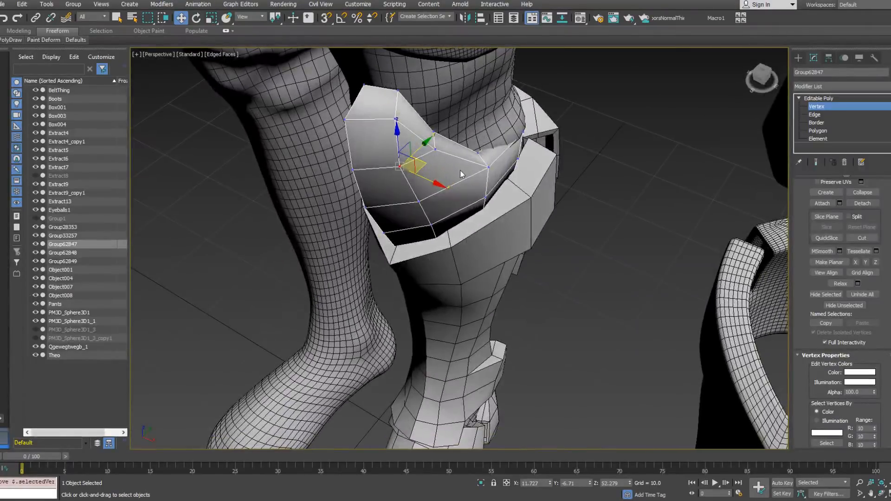
pyautogui.keyDown('alt'); pyautogui.moveTo(463, 178); pyautogui.dragTo(449, 212, button='middle'); pyautogui.keyUp('alt')
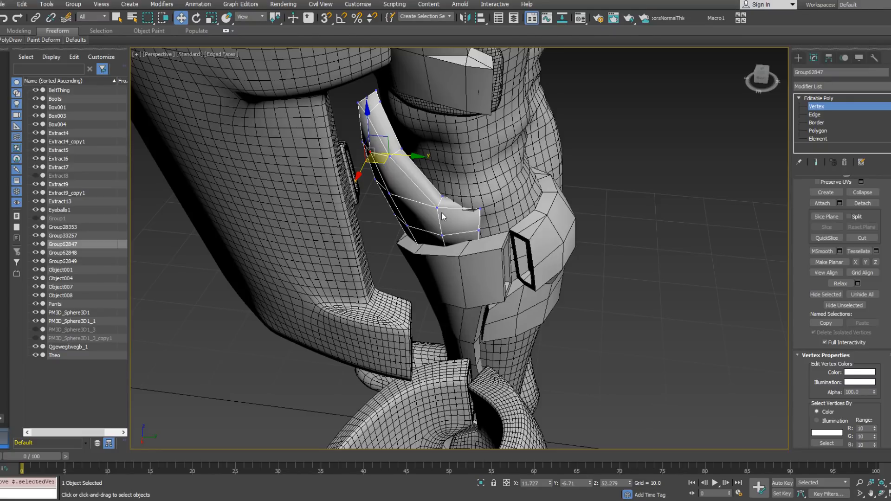
# Select the lowest row of vertices on the half knee pad and delete it.
pyautogui.moveTo(487, 217)
pyautogui.keyDown('alt'); pyautogui.mouseDown(button='middle')
pyautogui.moveTo(468, 210)
pyautogui.moveTo(439, 218)
pyautogui.moveTo(560, 184)
pyautogui.moveTo(528, 232)
pyautogui.moveTo(436, 240)
pyautogui.moveTo(485, 234)
pyautogui.mouseUp(button='middle'); pyautogui.keyUp('alt')
pyautogui.click(488, 214)
pyautogui.press('F3')
pyautogui.press('F3')
pyautogui.press('F3')
pyautogui.moveTo(454, 244)
pyautogui.mouseDown()
pyautogui.moveTo(544, 282)
pyautogui.moveTo(503, 232)
pyautogui.mouseUp()
pyautogui.press('Delete')
pyautogui.press('Delete')
pyautogui.press('F3')
pyautogui.keyDown('alt'); pyautogui.moveTo(510, 238); pyautogui.dragTo(419, 236, button='middle'); pyautogui.keyUp('alt')
# Adjust the vertices along the knee pad's lower edge and outer end to fit behind the boot armor's rim.
pyautogui.scroll(3, 531, 245)
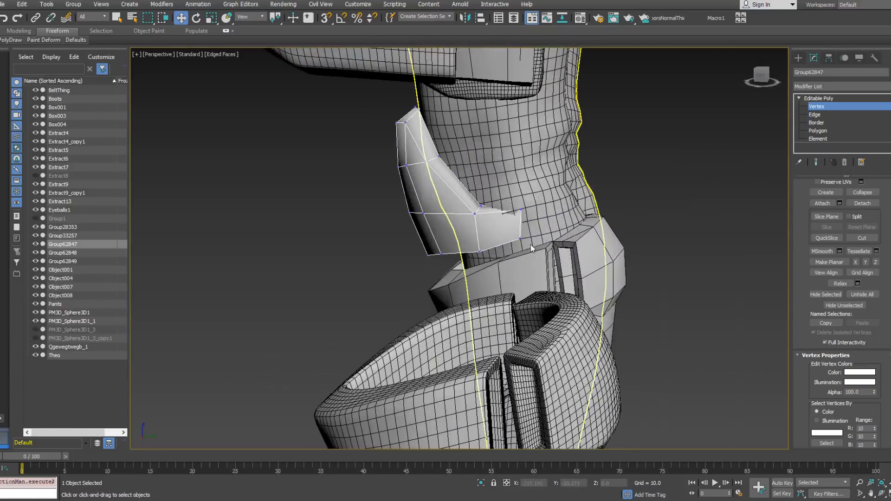
pyautogui.moveTo(526, 246); pyautogui.dragTo(508, 227)
pyautogui.keyDown('alt'); pyautogui.moveTo(508, 227); pyautogui.dragTo(534, 219, button='middle'); pyautogui.keyUp('alt')
pyautogui.moveTo(535, 219); pyautogui.dragTo(542, 227)
pyautogui.moveTo(473, 229); pyautogui.dragTo(498, 271)
pyautogui.moveTo(492, 233); pyautogui.dragTo(503, 243)
pyautogui.keyDown('alt'); pyautogui.moveTo(503, 244); pyautogui.dragTo(485, 235, button='middle'); pyautogui.keyUp('alt')
pyautogui.moveTo(380, 254); pyautogui.dragTo(459, 295)
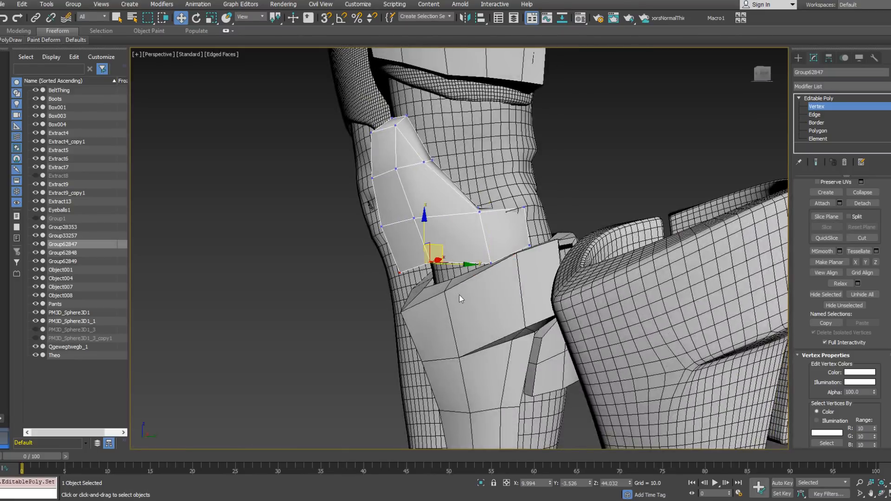
pyautogui.moveTo(443, 258); pyautogui.dragTo(450, 268)
# Select an edge at the outer end of the half knee pad and shift its position slightly.
pyautogui.keyDown('alt'); pyautogui.moveTo(451, 268); pyautogui.dragTo(733, 194, button='middle'); pyautogui.keyUp('alt')
pyautogui.press('F3')
pyautogui.click(801, 116)
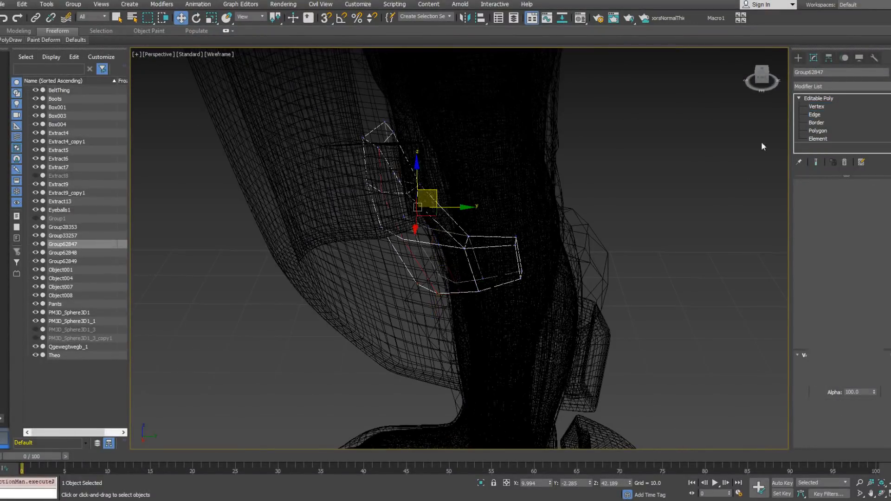
pyautogui.click(501, 281)
pyautogui.keyDown('alt'); pyautogui.moveTo(520, 277); pyautogui.dragTo(557, 279, button='middle'); pyautogui.keyUp('alt')
pyautogui.press('F3')
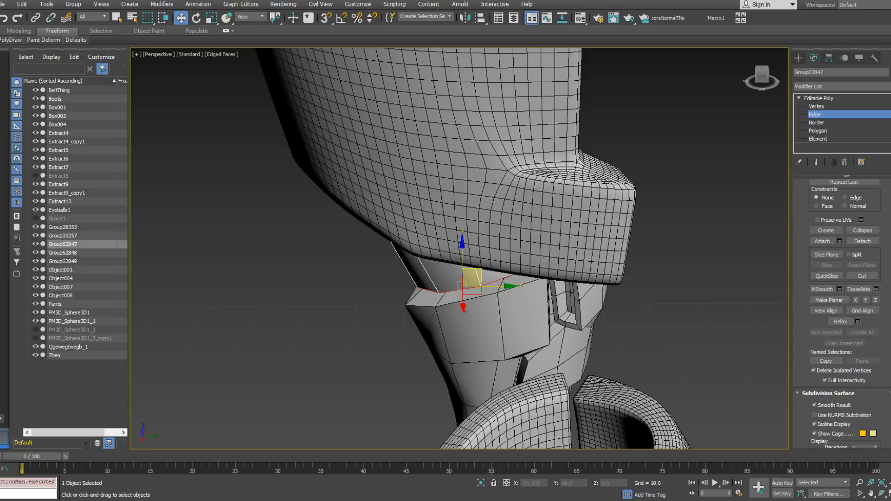
pyautogui.keyDown('alt'); pyautogui.moveTo(603, 304); pyautogui.dragTo(542, 301, button='middle'); pyautogui.keyUp('alt')
pyautogui.press('F3')
pyautogui.press('F3')
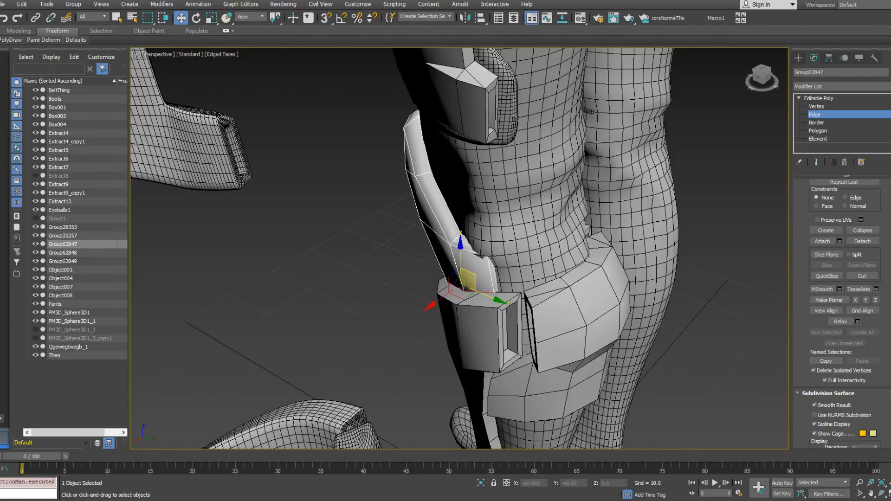
pyautogui.click(492, 270)
pyautogui.keyDown('alt'); pyautogui.moveTo(495, 275); pyautogui.dragTo(483, 304, button='middle'); pyautogui.keyUp('alt')
pyautogui.moveTo(491, 288); pyautogui.dragTo(485, 292)
pyautogui.moveTo(485, 292)
pyautogui.keyDown('alt'); pyautogui.mouseDown(button='middle')
pyautogui.moveTo(496, 278)
pyautogui.moveTo(541, 265)
pyautogui.moveTo(597, 255)
pyautogui.moveTo(602, 271)
pyautogui.mouseUp(button='middle'); pyautogui.keyUp('alt')
# Select the open edges along the knee pad's underside, excluding the outer end edge, and bridge them.
pyautogui.press('F3')
pyautogui.press('F3')
pyautogui.click(457, 304)
pyautogui.press('F3')
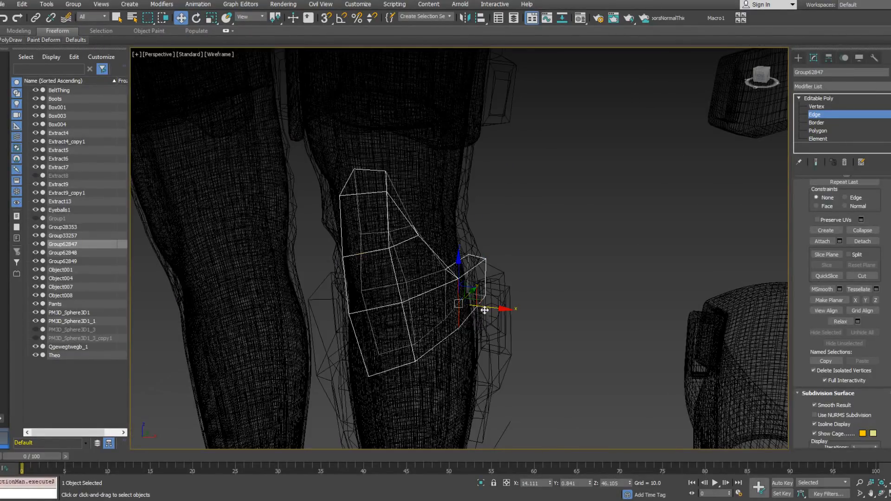
pyautogui.doubleClick(476, 309)
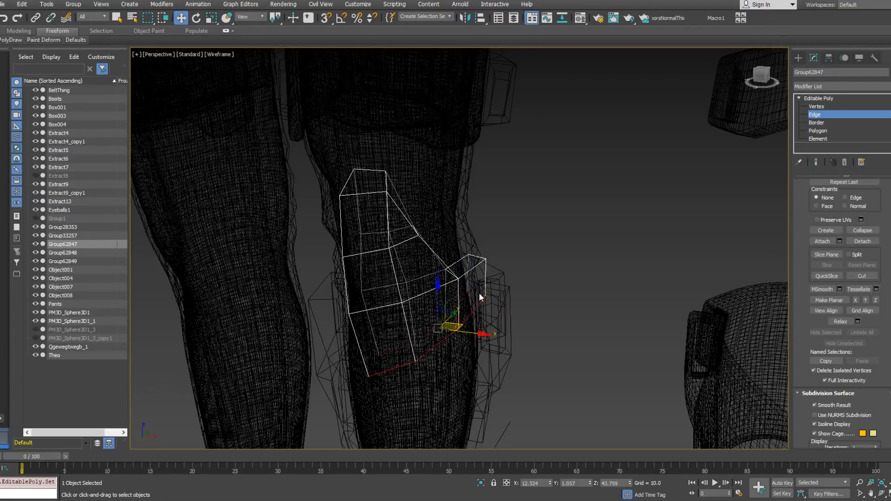
pyautogui.keyDown('alt'); pyautogui.click(478, 295); pyautogui.keyUp('alt')
pyautogui.scroll(7, 880, 333)
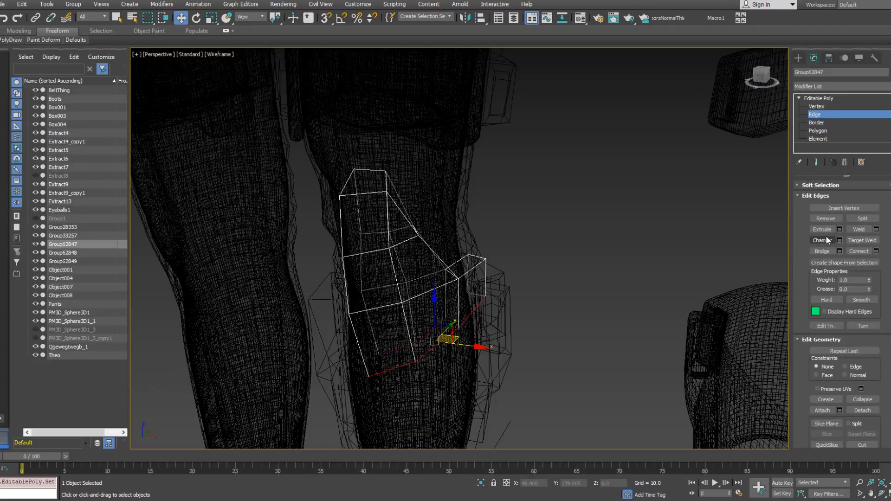
pyautogui.click(822, 251)
# Adjust the edge at the knee pad's outer tip to refine the thickness of that end.
pyautogui.moveTo(603, 318)
pyautogui.keyDown('alt'); pyautogui.mouseDown(button='middle')
pyautogui.moveTo(465, 333)
pyautogui.moveTo(438, 315)
pyautogui.moveTo(432, 342)
pyautogui.mouseUp(button='middle'); pyautogui.keyUp('alt')
pyautogui.press('F3')
pyautogui.click(437, 305)
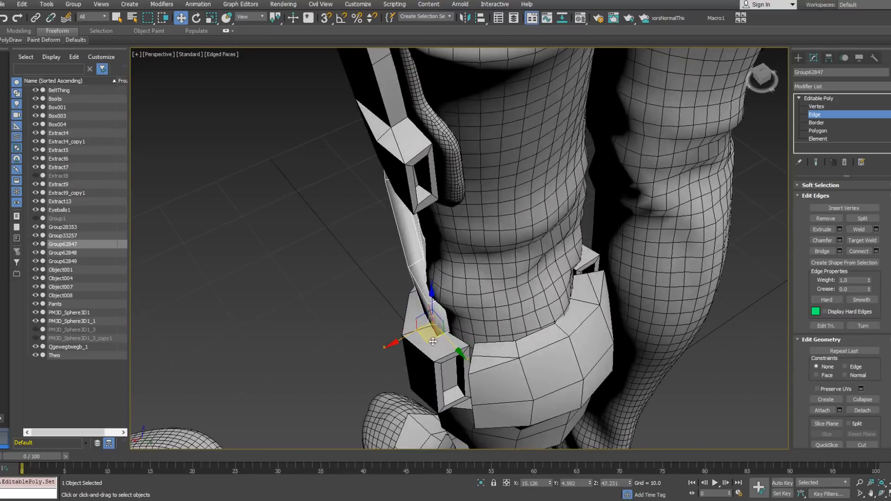
pyautogui.moveTo(433, 342); pyautogui.dragTo(422, 352)
pyautogui.click(446, 319)
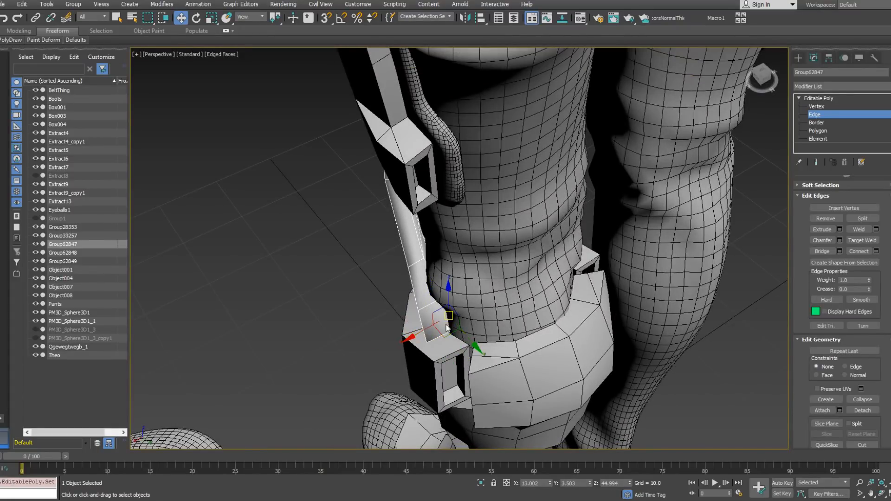
pyautogui.hotkey('ctrl', 'z')
pyautogui.hotkey('ctrl', 'z')
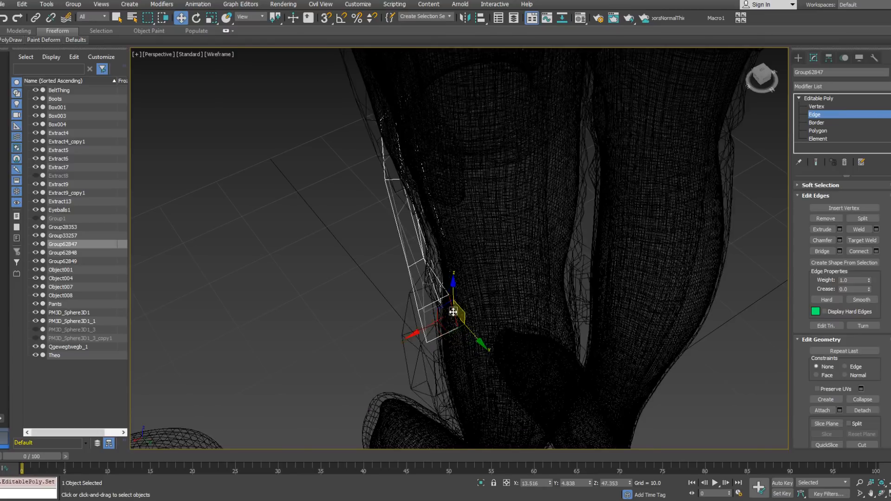
pyautogui.keyDown('alt'); pyautogui.moveTo(440, 335); pyautogui.dragTo(481, 335, button='middle'); pyautogui.keyUp('alt')
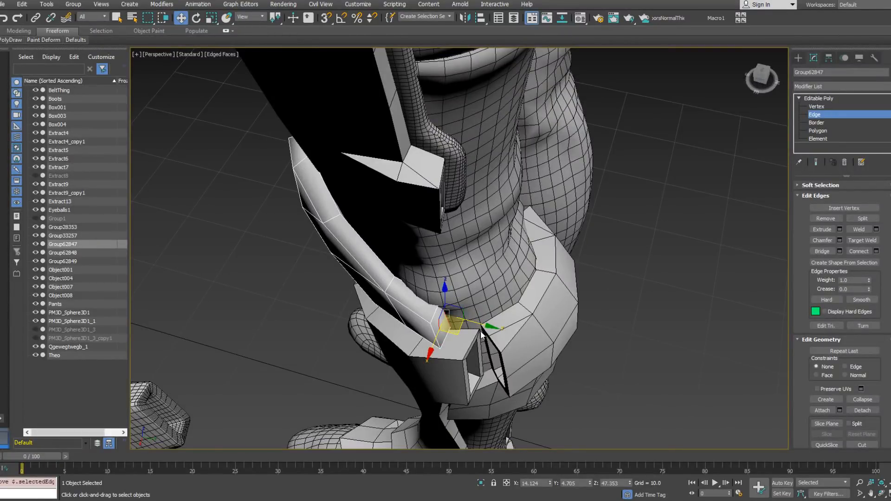
pyautogui.keyDown('alt'); pyautogui.moveTo(417, 266); pyautogui.dragTo(352, 239, button='middle'); pyautogui.keyUp('alt')
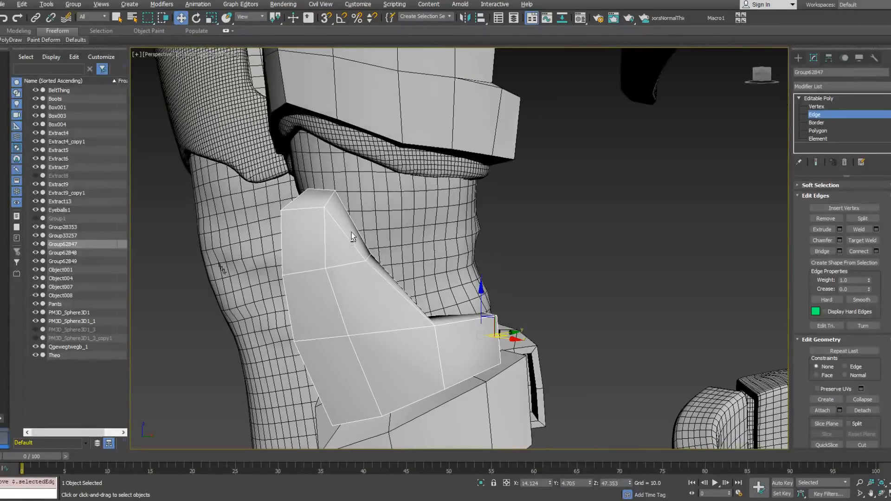
# Connect the slanted rim edges near the knee pad's top and raise the new cross edge to square off the corner.
pyautogui.rightClick(358, 228)
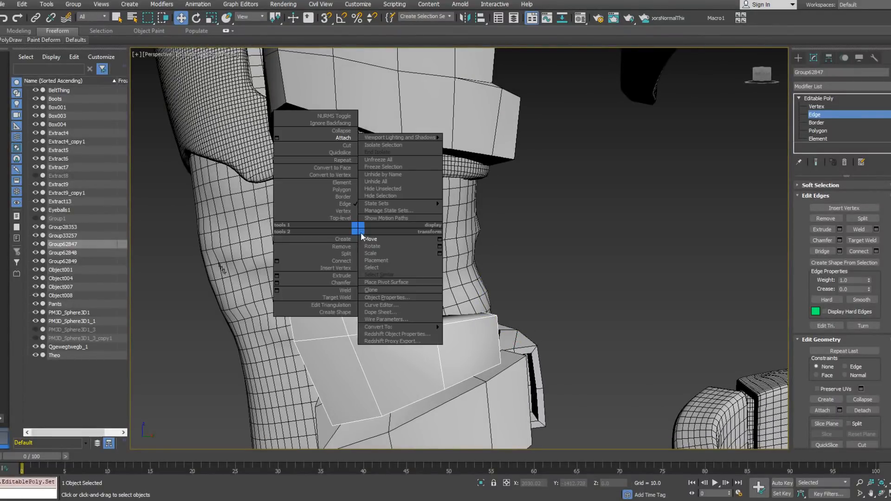
pyautogui.click(350, 261)
pyautogui.keyDown('alt'); pyautogui.moveTo(350, 261); pyautogui.dragTo(379, 228, button='middle'); pyautogui.keyUp('alt')
pyautogui.keyDown('alt'); pyautogui.moveTo(348, 195); pyautogui.dragTo(422, 263, button='middle'); pyautogui.keyUp('alt')
pyautogui.scroll(-5, 375, 292)
pyautogui.scroll(3, 425, 250)
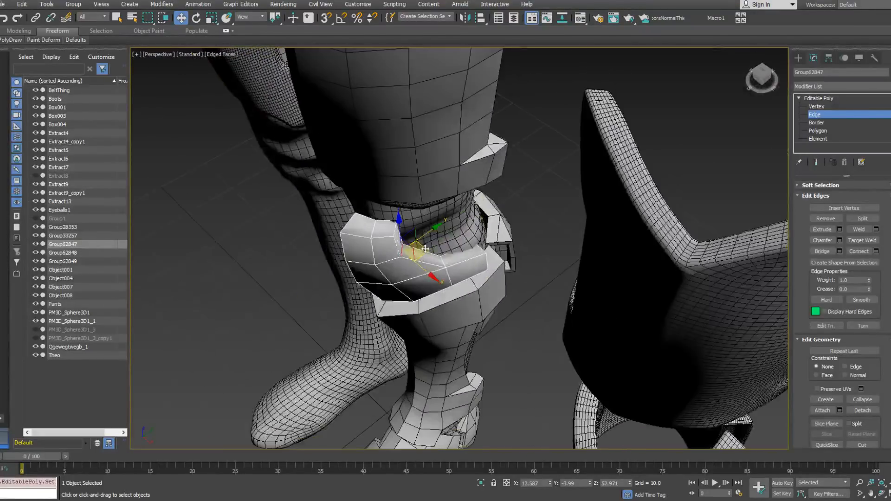
pyautogui.click(402, 234)
pyautogui.scroll(-5, 402, 234)
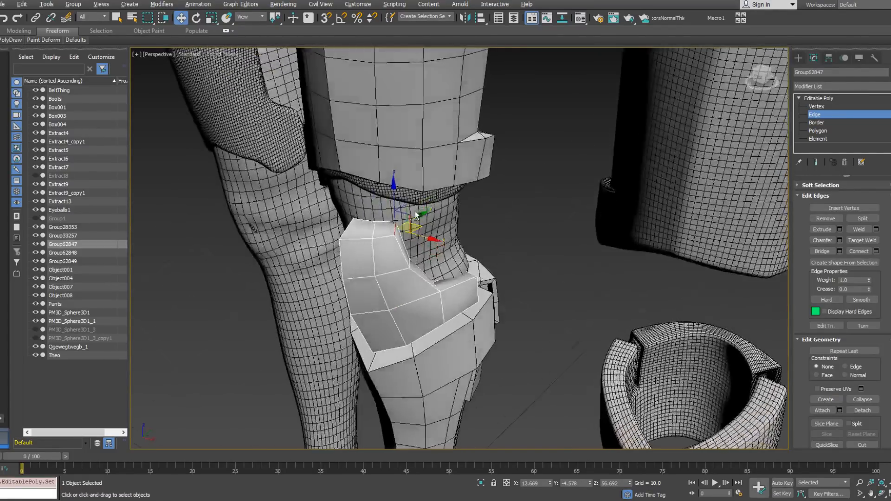
pyautogui.scroll(1, 422, 240)
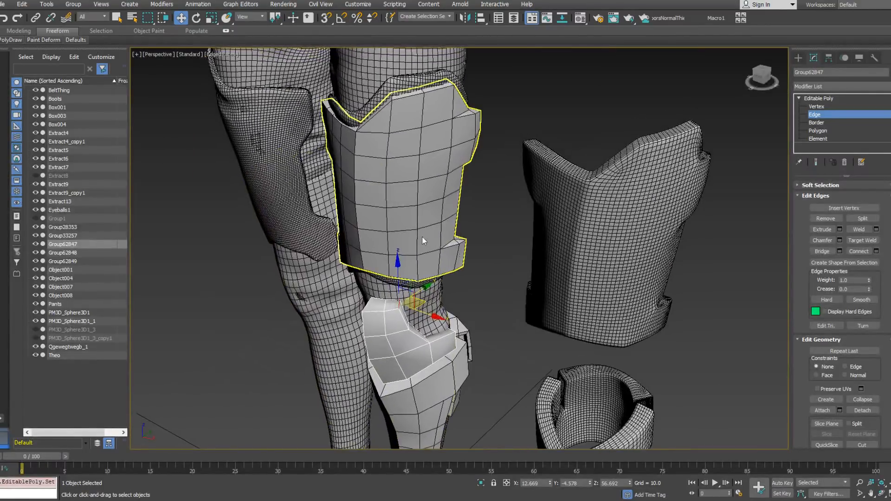
pyautogui.scroll(4, 411, 262)
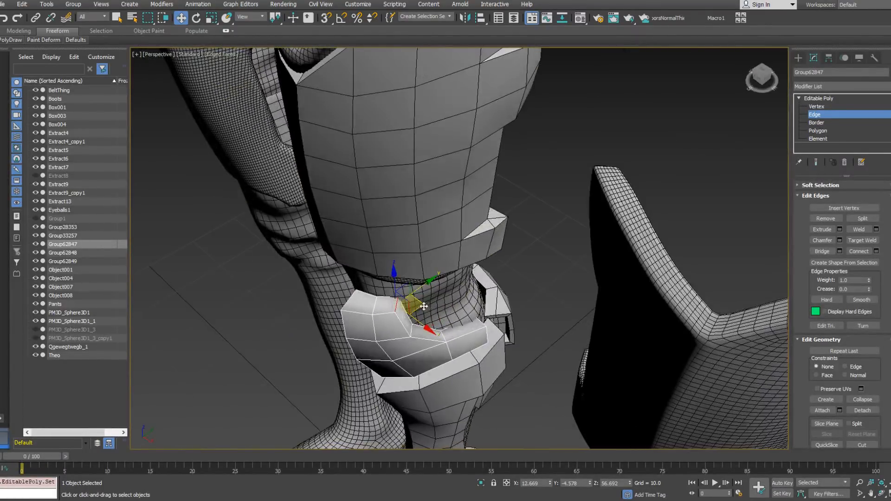
pyautogui.keyDown('alt'); pyautogui.moveTo(427, 310); pyautogui.dragTo(387, 304, button='middle'); pyautogui.keyUp('alt')
# Adjust the vertices around the upper outer rim face of the knee pad.
pyautogui.click(351, 272)
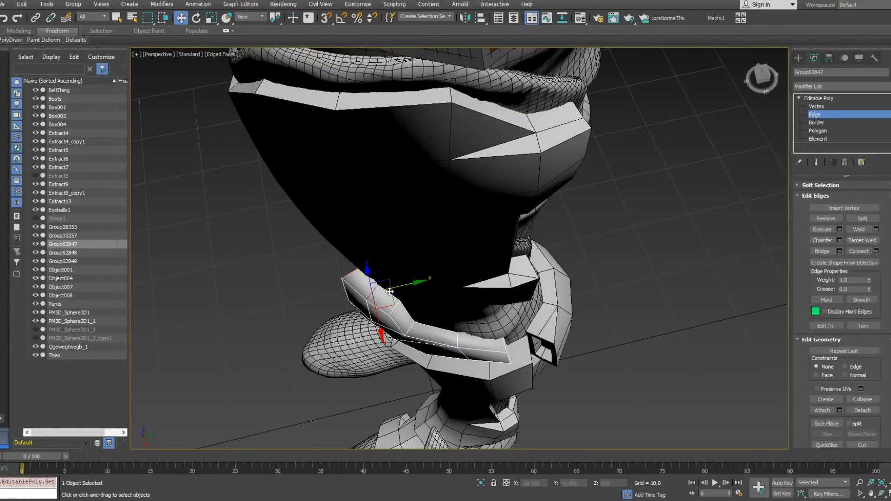
pyautogui.keyDown('alt'); pyautogui.moveTo(402, 284); pyautogui.dragTo(361, 252, button='middle'); pyautogui.keyUp('alt')
pyautogui.click(816, 131)
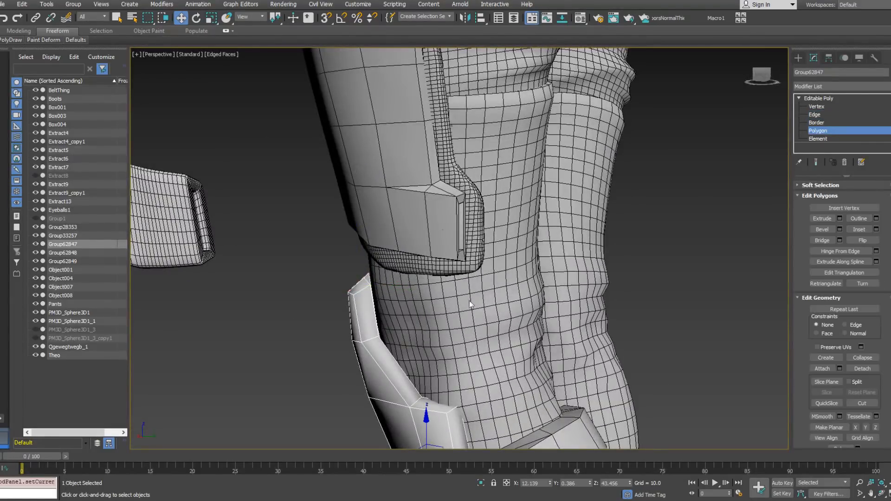
pyautogui.click(370, 316)
pyautogui.keyDown('alt'); pyautogui.moveTo(369, 317); pyautogui.dragTo(316, 316, button='middle'); pyautogui.keyUp('alt')
pyautogui.moveTo(466, 278)
pyautogui.keyDown('alt'); pyautogui.mouseDown(button='middle')
pyautogui.moveTo(464, 262)
pyautogui.moveTo(463, 290)
pyautogui.mouseUp(button='middle'); pyautogui.keyUp('alt')
pyautogui.click(816, 107)
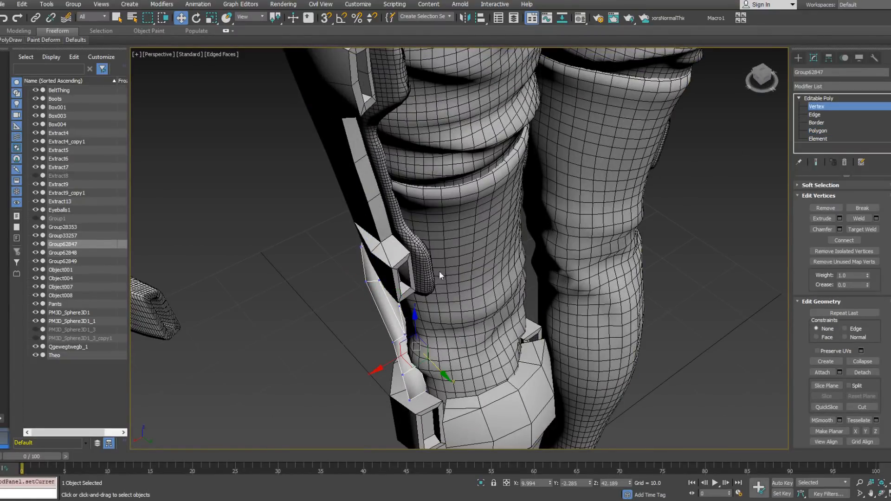
pyautogui.moveTo(368, 296); pyautogui.dragTo(378, 294)
pyautogui.keyDown('alt'); pyautogui.moveTo(378, 294); pyautogui.dragTo(361, 222, button='middle'); pyautogui.keyUp('alt')
# Extrude the upper outer rim polygon of the knee pad.
pyautogui.click(818, 131)
pyautogui.keyDown('alt'); pyautogui.moveTo(508, 231); pyautogui.dragTo(411, 269, button='middle'); pyautogui.keyUp('alt')
pyautogui.rightClick(412, 269)
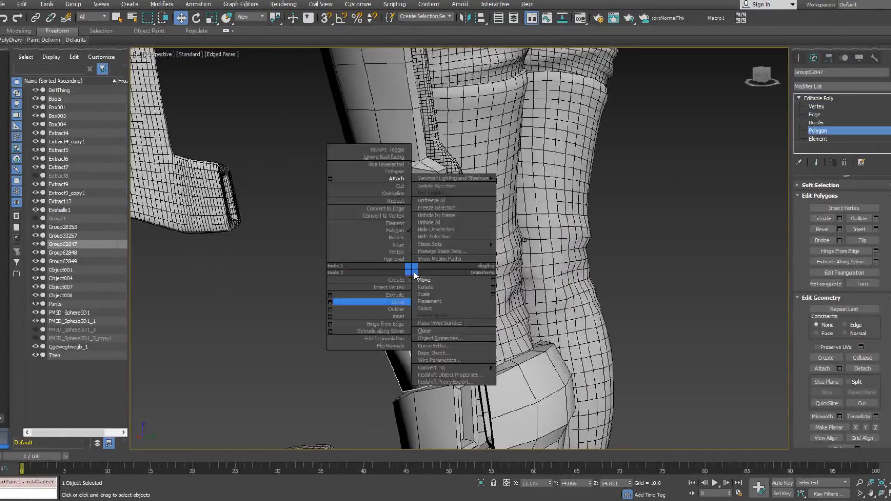
pyautogui.click(330, 296)
pyautogui.keyDown('alt'); pyautogui.moveTo(330, 292); pyautogui.dragTo(375, 345, button='middle'); pyautogui.keyUp('alt')
pyautogui.click(462, 283)
# Move the end face of the extruded section to wrap it around the side of the knee.
pyautogui.moveTo(369, 335); pyautogui.dragTo(414, 281)
pyautogui.keyDown('alt'); pyautogui.moveTo(414, 281); pyautogui.dragTo(499, 227, button='middle'); pyautogui.keyUp('alt')
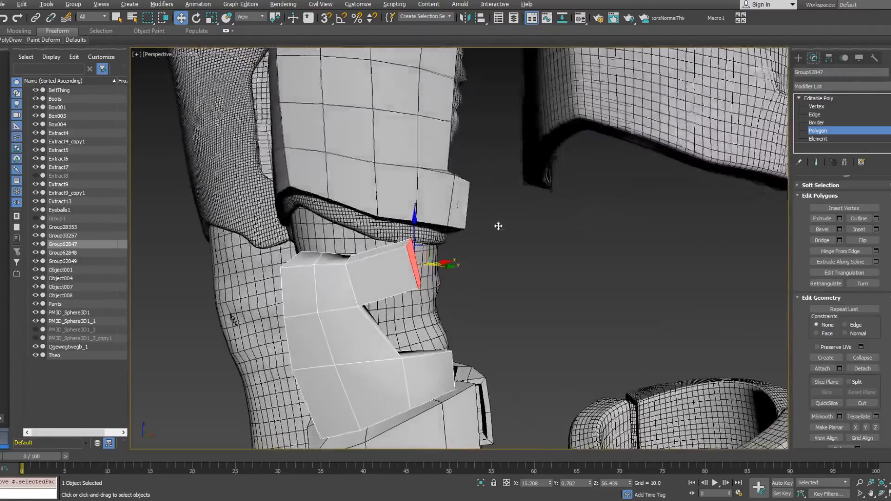
pyautogui.moveTo(430, 250); pyautogui.dragTo(419, 258)
pyautogui.keyDown('alt'); pyautogui.moveTo(420, 258); pyautogui.dragTo(424, 308, button='middle'); pyautogui.keyUp('alt')
pyautogui.moveTo(427, 273); pyautogui.dragTo(423, 270)
pyautogui.keyDown('alt'); pyautogui.moveTo(423, 270); pyautogui.dragTo(414, 234, button='middle'); pyautogui.keyUp('alt')
# Adjust the vertices at the knee pad's upper front corner and at the inner corner of its side notch.
pyautogui.moveTo(408, 344); pyautogui.dragTo(423, 277, button='middle')
pyautogui.scroll(-5, 423, 278)
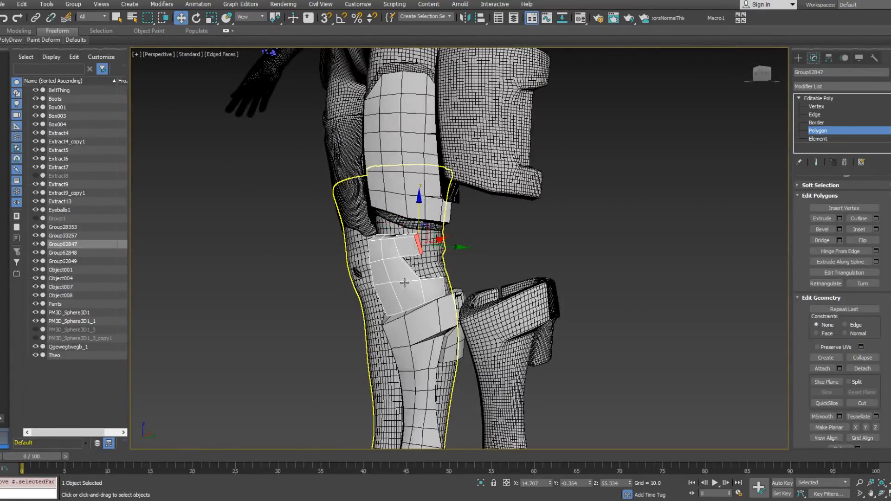
pyautogui.scroll(2, 408, 283)
pyautogui.press('1')
pyautogui.moveTo(378, 298)
pyautogui.keyDown('alt'); pyautogui.mouseDown(button='middle')
pyautogui.moveTo(365, 279)
pyautogui.moveTo(380, 301)
pyautogui.mouseUp(button='middle'); pyautogui.keyUp('alt')
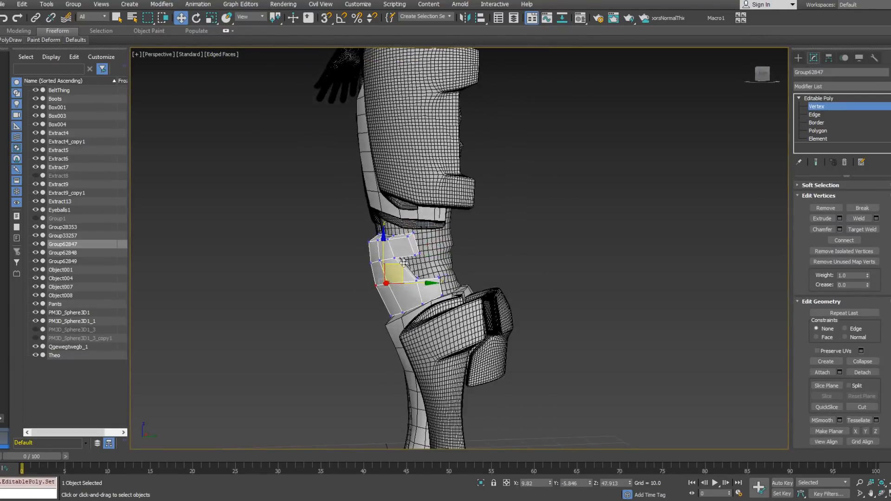
pyautogui.keyDown('alt'); pyautogui.moveTo(407, 270); pyautogui.dragTo(373, 231, button='middle'); pyautogui.keyUp('alt')
pyautogui.moveTo(377, 243); pyautogui.dragTo(382, 247)
pyautogui.keyDown('alt'); pyautogui.moveTo(388, 234); pyautogui.dragTo(377, 227, button='middle'); pyautogui.keyUp('alt')
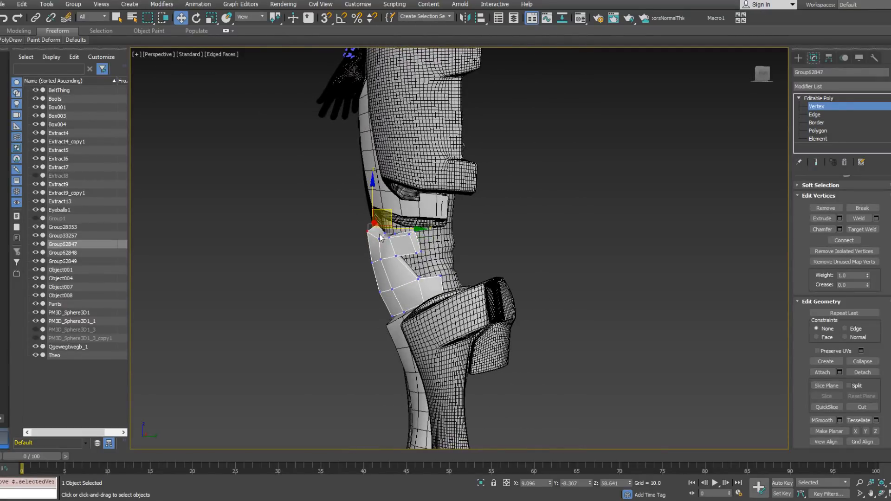
pyautogui.keyDown('alt'); pyautogui.moveTo(394, 215); pyautogui.dragTo(380, 308, button='middle'); pyautogui.keyUp('alt')
pyautogui.scroll(5, 399, 236)
pyautogui.moveTo(452, 341)
pyautogui.keyDown('alt'); pyautogui.mouseDown(button='middle')
pyautogui.moveTo(505, 302)
pyautogui.moveTo(449, 334)
pyautogui.mouseUp(button='middle'); pyautogui.keyUp('alt')
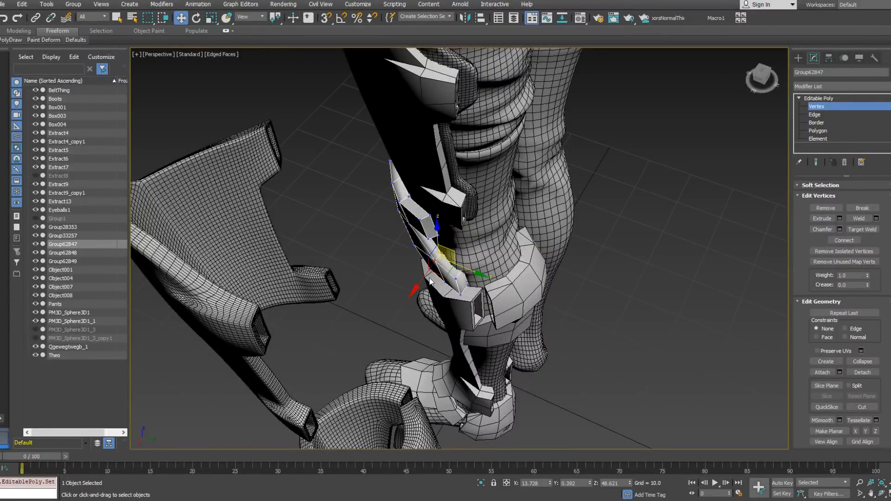
pyautogui.keyDown('alt'); pyautogui.moveTo(417, 289); pyautogui.dragTo(475, 282, button='middle'); pyautogui.keyUp('alt')
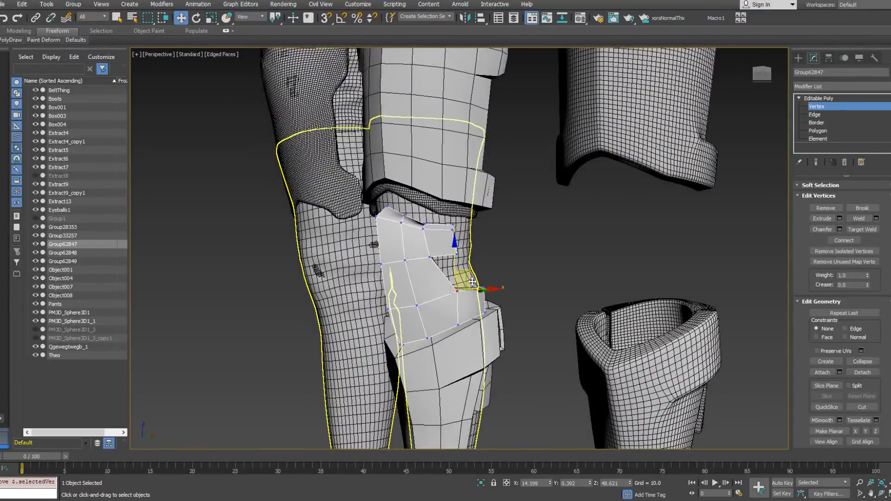
# Extrude the outer face polygons of the knee pad's upper and lower side sections to thicken them into raised bands.
pyautogui.click(817, 138)
pyautogui.click(471, 251)
pyautogui.moveTo(472, 250)
pyautogui.keyDown('alt'); pyautogui.mouseDown(button='middle')
pyautogui.moveTo(470, 274)
pyautogui.moveTo(350, 269)
pyautogui.moveTo(312, 279)
pyautogui.moveTo(464, 260)
pyautogui.mouseUp(button='middle'); pyautogui.keyUp('alt')
pyautogui.click(819, 114)
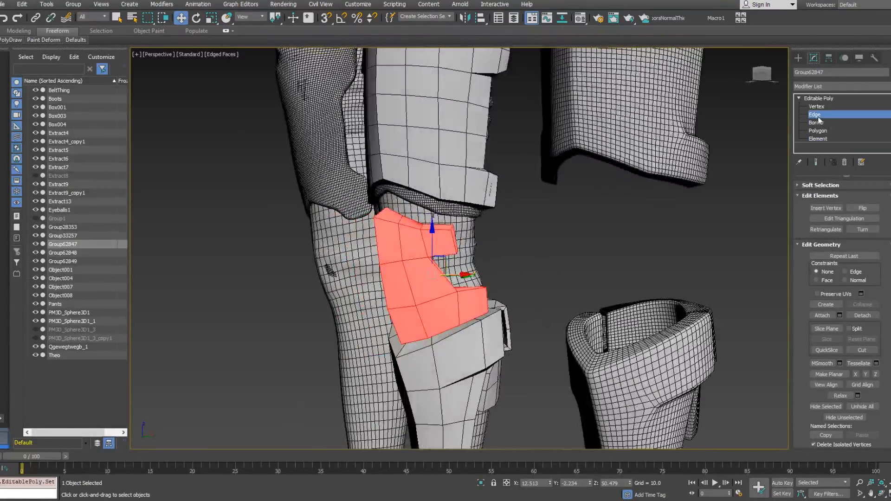
pyautogui.click(820, 130)
pyautogui.click(442, 240)
pyautogui.keyDown('ctrl'); pyautogui.click(416, 241); pyautogui.keyUp('ctrl')
pyautogui.keyDown('alt'); pyautogui.moveTo(416, 241); pyautogui.dragTo(492, 304, button='middle'); pyautogui.keyUp('alt')
pyautogui.keyDown('ctrl'); pyautogui.click(470, 303); pyautogui.keyUp('ctrl')
pyautogui.keyDown('ctrl'); pyautogui.click(451, 310); pyautogui.keyUp('ctrl')
pyautogui.rightClick(488, 296)
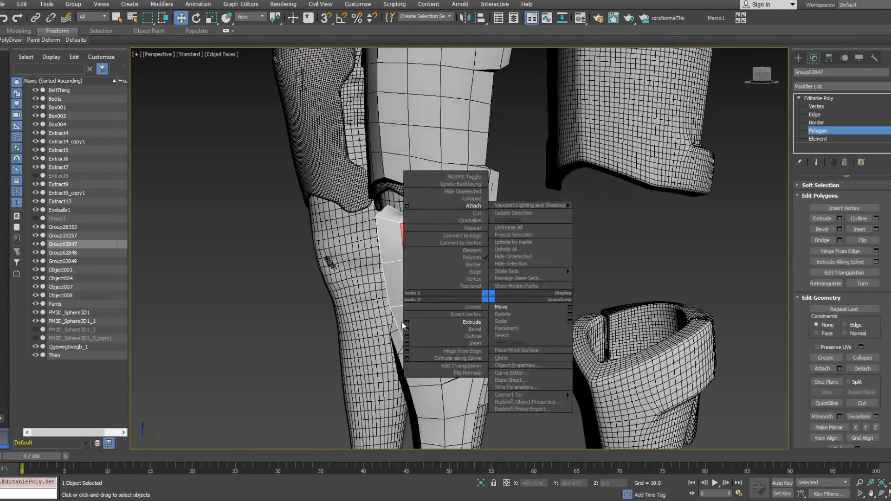
pyautogui.rightClick(461, 313)
pyautogui.click(379, 340)
pyautogui.keyDown('alt'); pyautogui.moveTo(464, 241); pyautogui.dragTo(467, 272, button='middle'); pyautogui.keyUp('alt')
pyautogui.moveTo(467, 270); pyautogui.dragTo(467, 299)
pyautogui.keyDown('alt'); pyautogui.moveTo(467, 299); pyautogui.dragTo(333, 286, button='middle'); pyautogui.keyUp('alt')
# Move an edge of the upper side band to refine the extruded shape.
pyautogui.click(465, 282)
pyautogui.keyDown('alt'); pyautogui.moveTo(465, 281); pyautogui.dragTo(416, 318, button='middle'); pyautogui.keyUp('alt')
pyautogui.scroll(3, 492, 261)
pyautogui.click(816, 115)
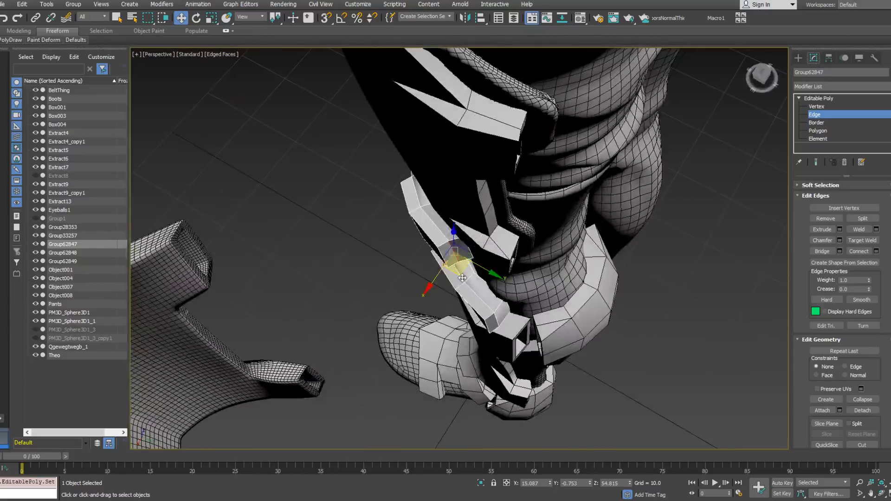
pyautogui.moveTo(462, 278); pyautogui.dragTo(466, 280)
pyautogui.keyDown('alt'); pyautogui.moveTo(466, 280); pyautogui.dragTo(576, 227, button='middle'); pyautogui.keyUp('alt')
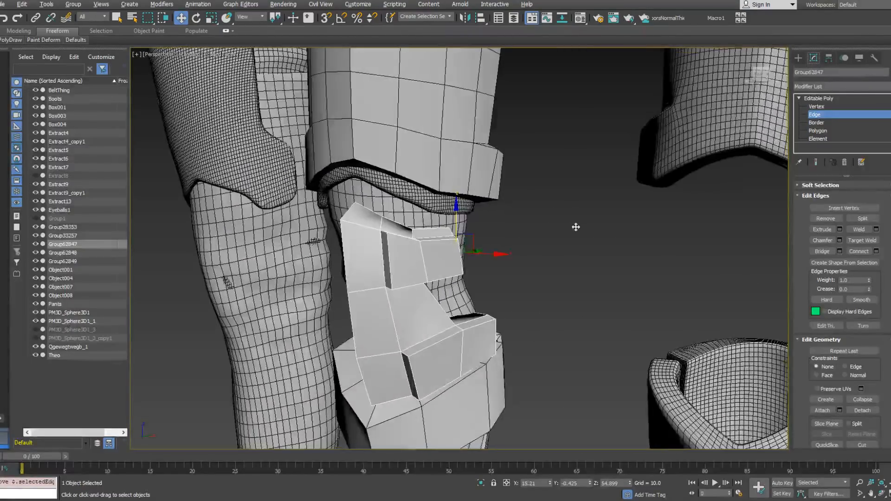
# Target-weld the extruded bands' inner vertices to the front surface to close the gaps on both bands.
pyautogui.click(811, 107)
pyautogui.rightClick(523, 233)
pyautogui.click(495, 295)
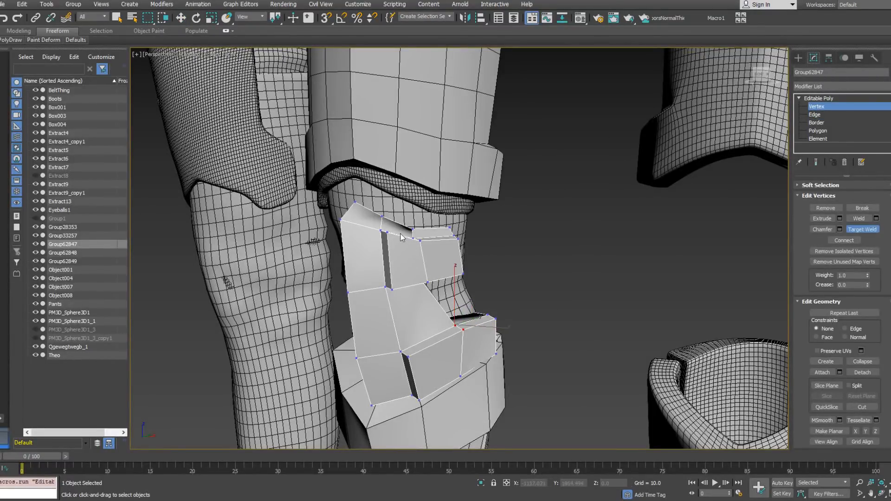
pyautogui.keyDown('alt'); pyautogui.moveTo(383, 287); pyautogui.dragTo(398, 357, button='middle'); pyautogui.keyUp('alt')
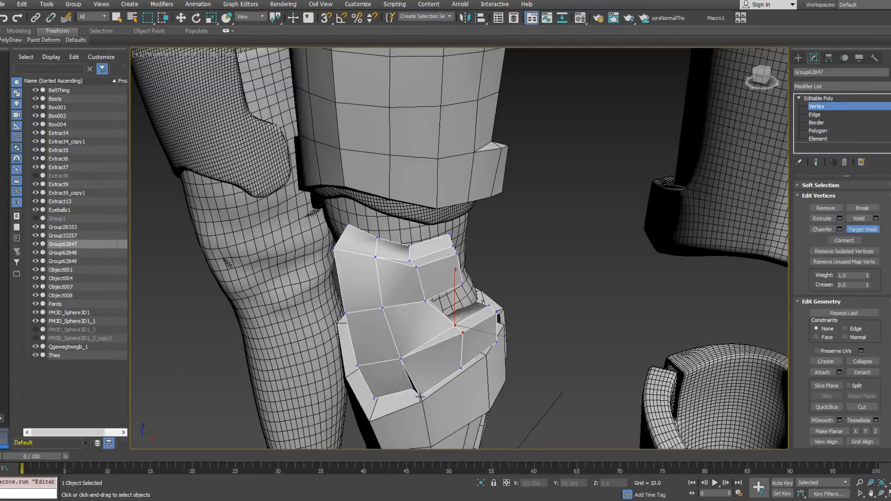
pyautogui.keyDown('alt'); pyautogui.moveTo(415, 388); pyautogui.dragTo(314, 368, button='middle'); pyautogui.keyUp('alt')
# Move a vertex on the upper side band's top rim and target-weld the neighbouring rim vertices.
pyautogui.press('w')
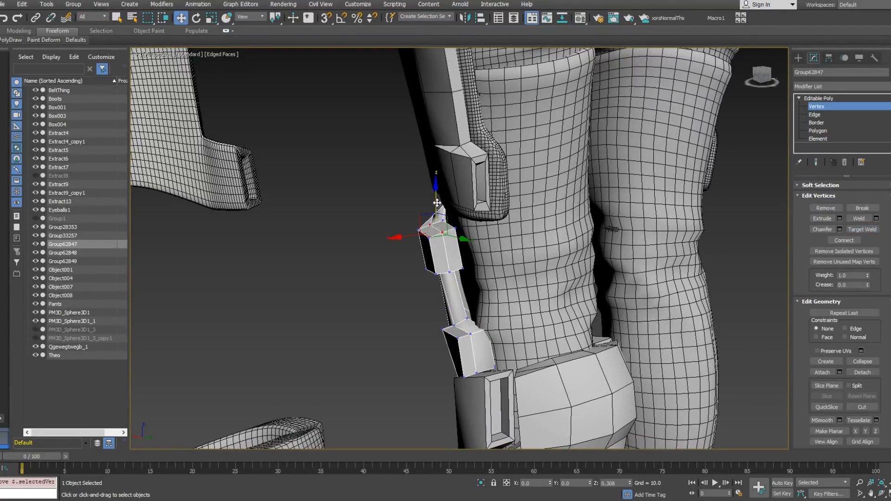
pyautogui.keyDown('alt'); pyautogui.moveTo(437, 203); pyautogui.dragTo(445, 237, button='middle'); pyautogui.keyUp('alt')
pyautogui.rightClick(409, 210)
pyautogui.click(395, 273)
pyautogui.click(415, 217)
pyautogui.click(426, 211)
pyautogui.keyDown('alt'); pyautogui.moveTo(427, 212); pyautogui.dragTo(425, 230, button='middle'); pyautogui.keyUp('alt')
# Reposition the vertices along the upper side band's top rim to even out its shape.
pyautogui.press('w')
pyautogui.click(426, 220)
pyautogui.moveTo(424, 231); pyautogui.dragTo(418, 230)
pyautogui.keyDown('alt'); pyautogui.moveTo(418, 230); pyautogui.dragTo(570, 193, button='middle'); pyautogui.keyUp('alt')
pyautogui.keyDown('alt'); pyautogui.moveTo(421, 188); pyautogui.dragTo(427, 213, button='middle'); pyautogui.keyUp('alt')
pyautogui.click(426, 212)
pyautogui.moveTo(425, 200); pyautogui.dragTo(426, 198)
pyautogui.keyDown('alt'); pyautogui.moveTo(437, 205); pyautogui.dragTo(485, 214, button='middle'); pyautogui.keyUp('alt')
pyautogui.keyDown('alt'); pyautogui.moveTo(465, 295); pyautogui.dragTo(548, 232, button='middle'); pyautogui.keyUp('alt')
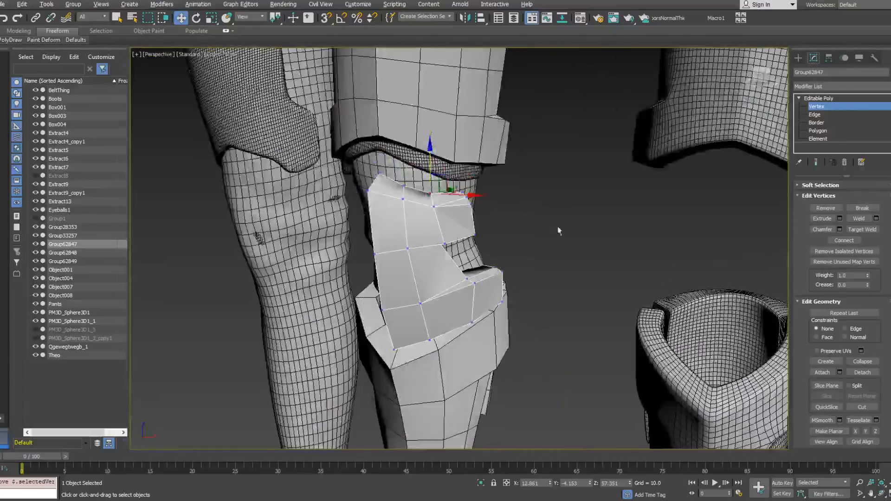
# Mirror the half knee pad across the X axis as a copy.
pyautogui.click(834, 107)
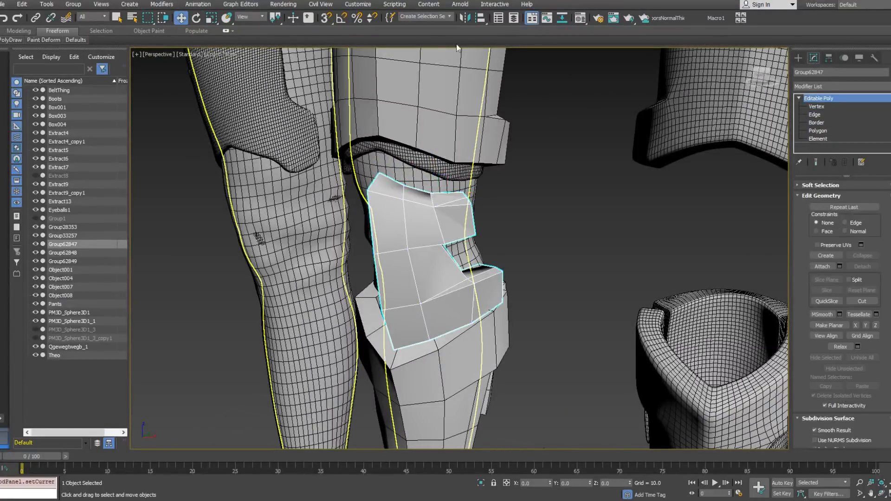
pyautogui.click(465, 19)
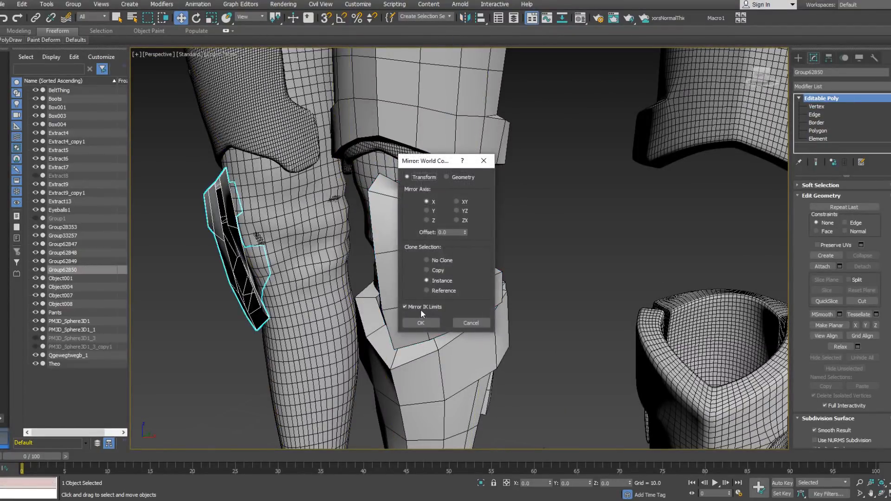
pyautogui.click(427, 271)
pyautogui.click(420, 323)
pyautogui.keyDown('alt'); pyautogui.moveTo(420, 323); pyautogui.dragTo(459, 302, button='middle'); pyautogui.keyUp('alt')
# Attach the mirrored half to the original knee pad and move it along X until both halves meet at the centre.
pyautogui.click(452, 233)
pyautogui.rightClick(454, 234)
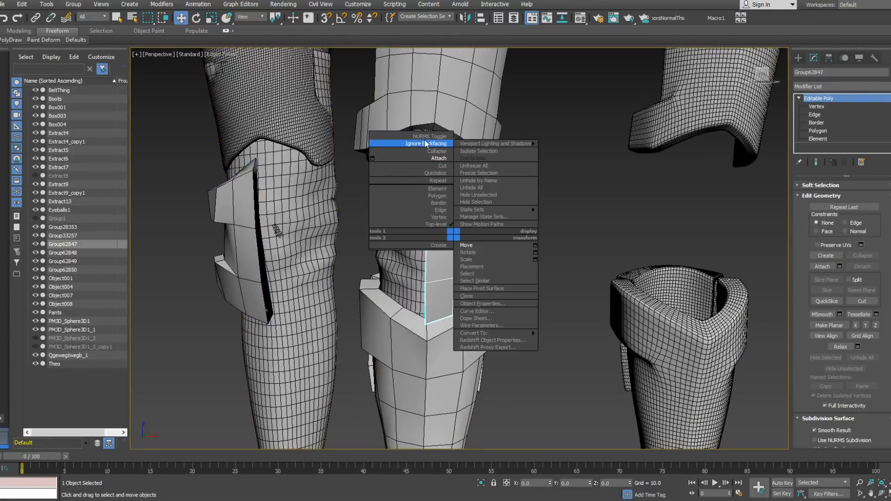
pyautogui.click(436, 158)
pyautogui.click(245, 205)
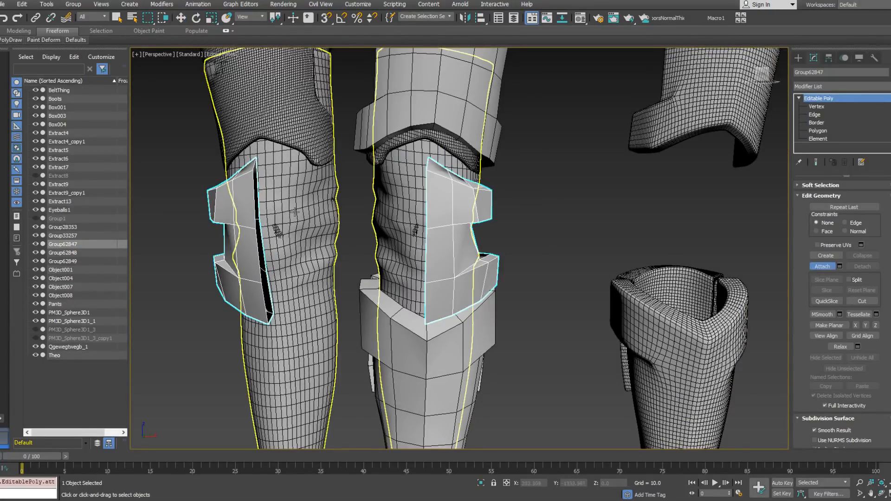
pyautogui.click(822, 139)
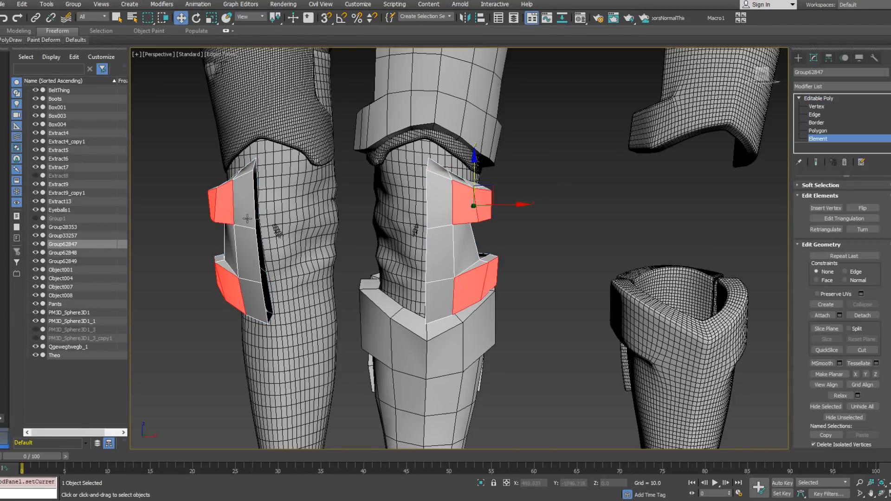
pyautogui.click(270, 241)
pyautogui.moveTo(271, 242); pyautogui.dragTo(432, 248)
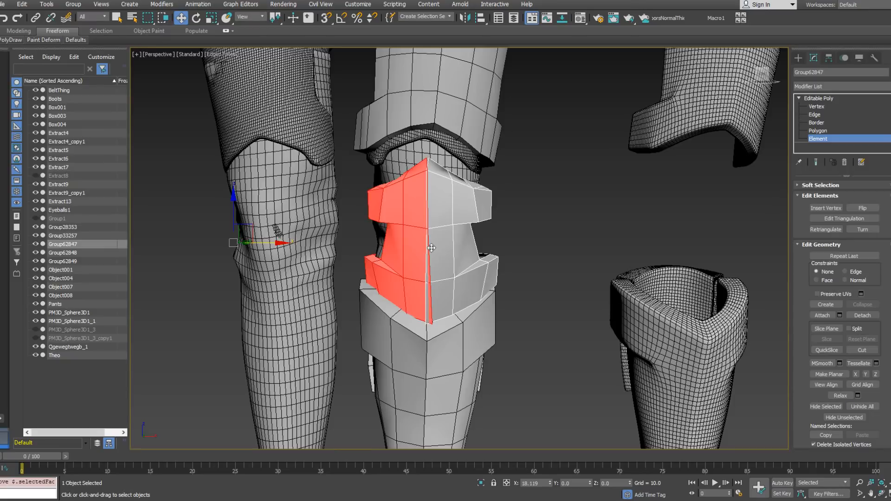
# Weld the overlapping vertices along the knee pad's centre seam.
pyautogui.click(817, 107)
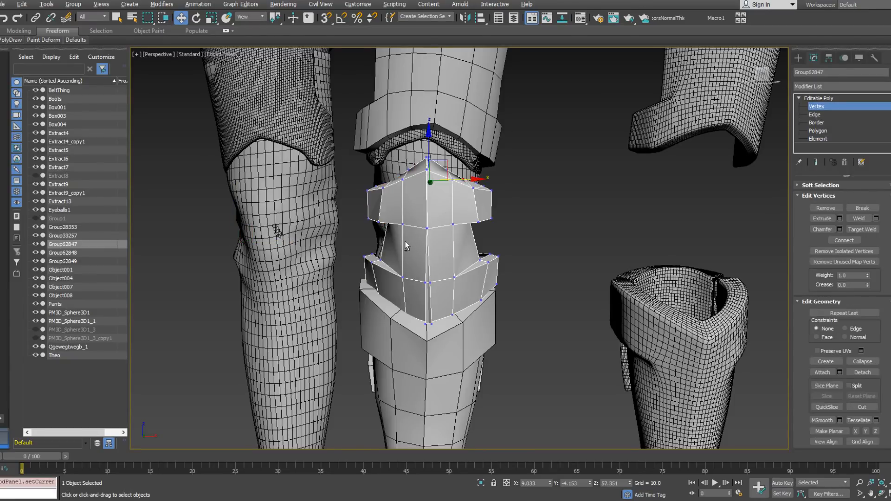
pyautogui.keyDown('alt'); pyautogui.moveTo(404, 240); pyautogui.dragTo(416, 225, button='middle'); pyautogui.keyUp('alt')
pyautogui.click(424, 148)
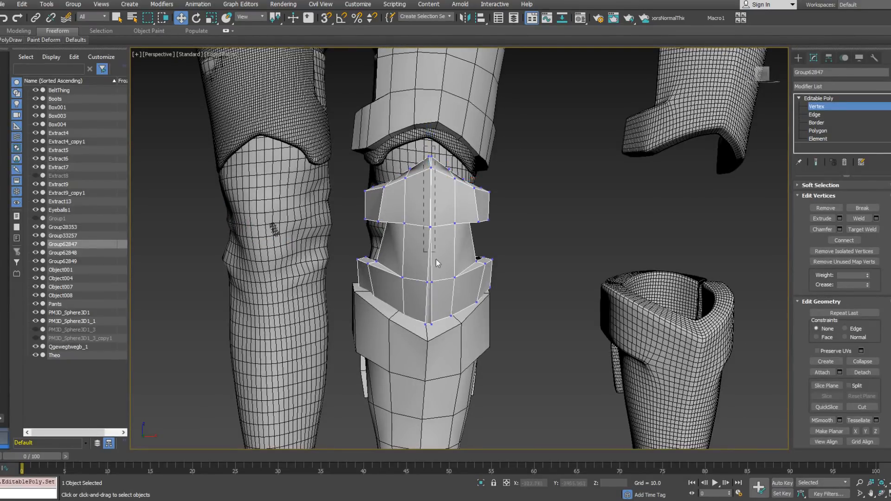
pyautogui.moveTo(437, 327); pyautogui.dragTo(437, 327)
pyautogui.keyDown('alt'); pyautogui.moveTo(438, 327); pyautogui.dragTo(371, 327, button='middle'); pyautogui.keyUp('alt')
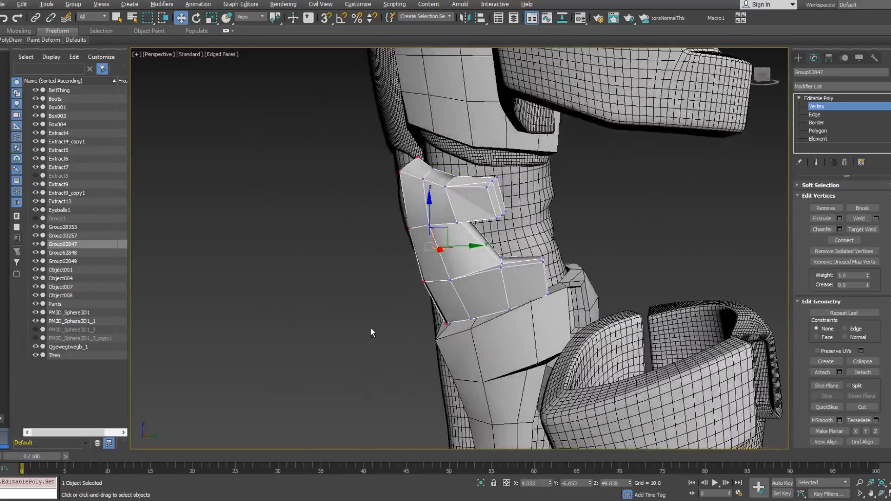
pyautogui.keyDown('alt'); pyautogui.moveTo(461, 281); pyautogui.dragTo(482, 278, button='middle'); pyautogui.keyUp('alt')
pyautogui.rightClick(475, 259)
pyautogui.click(492, 281)
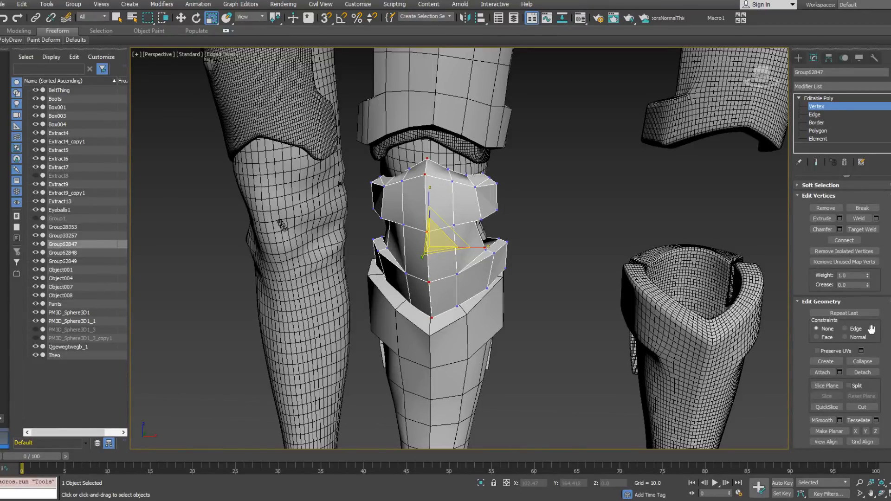
pyautogui.moveTo(869, 222); pyautogui.dragTo(874, 305)
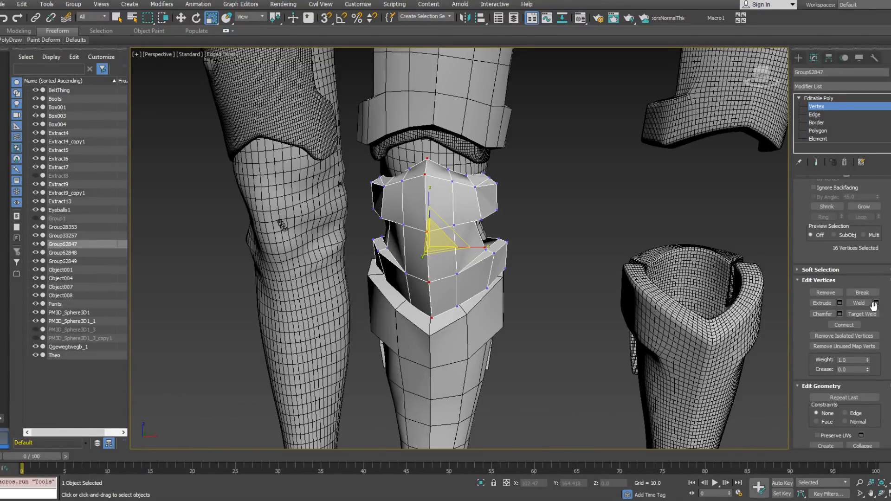
pyautogui.click(864, 307)
# Raise the lower centre vertices of the knee pad to form a notch and adjust the depth of the vertices around it.
pyautogui.keyDown('alt'); pyautogui.moveTo(622, 223); pyautogui.dragTo(411, 327, button='middle'); pyautogui.keyUp('alt')
pyautogui.moveTo(435, 347); pyautogui.dragTo(436, 346)
pyautogui.press('w')
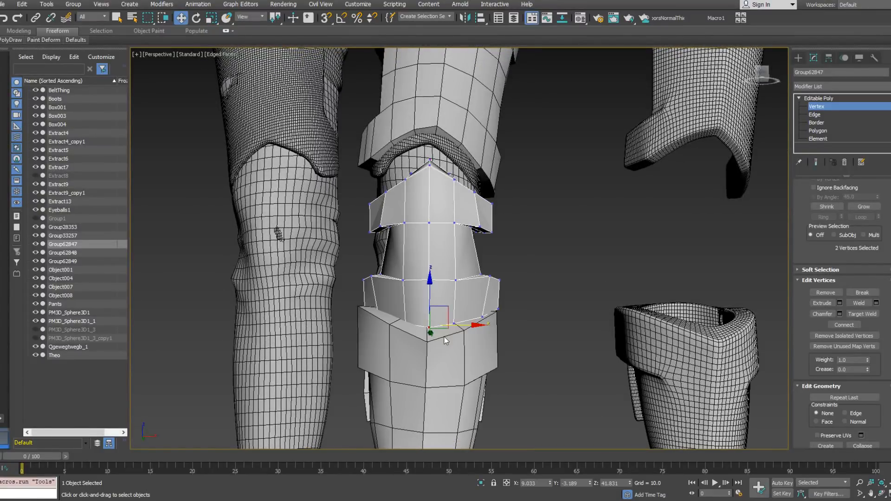
pyautogui.keyDown('alt'); pyautogui.moveTo(434, 274); pyautogui.dragTo(446, 320, button='middle'); pyautogui.keyUp('alt')
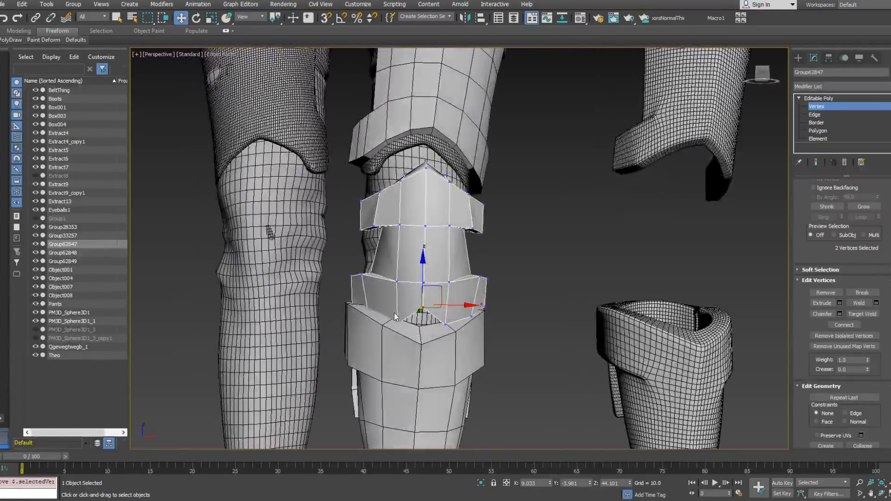
pyautogui.keyDown('ctrl'); pyautogui.moveTo(438, 345); pyautogui.dragTo(449, 346); pyautogui.keyUp('ctrl')
pyautogui.moveTo(425, 293); pyautogui.dragTo(426, 286)
pyautogui.keyDown('alt'); pyautogui.moveTo(426, 287); pyautogui.dragTo(339, 302, button='middle'); pyautogui.keyUp('alt')
pyautogui.moveTo(459, 313); pyautogui.dragTo(469, 307)
pyautogui.keyDown('alt'); pyautogui.moveTo(469, 307); pyautogui.dragTo(579, 309, button='middle'); pyautogui.keyUp('alt')
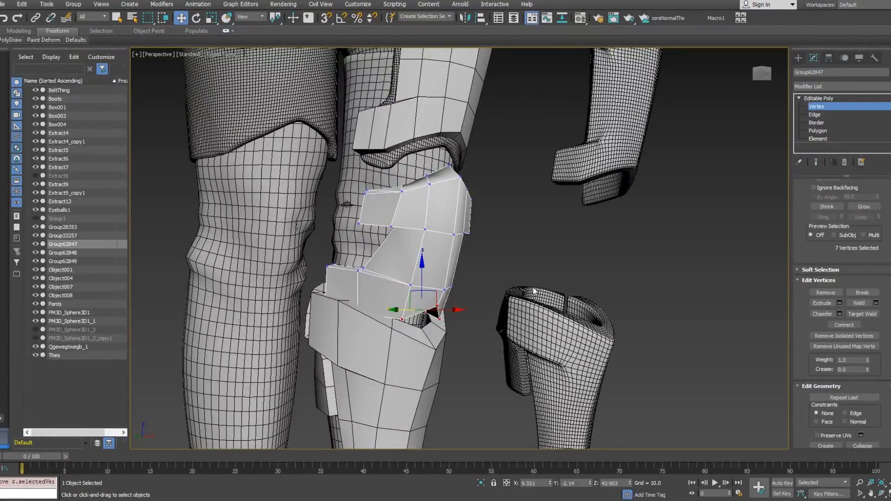
pyautogui.moveTo(463, 264)
pyautogui.keyDown('alt'); pyautogui.mouseDown(button='middle')
pyautogui.moveTo(354, 259)
pyautogui.moveTo(469, 263)
pyautogui.mouseUp(button='middle'); pyautogui.keyUp('alt')
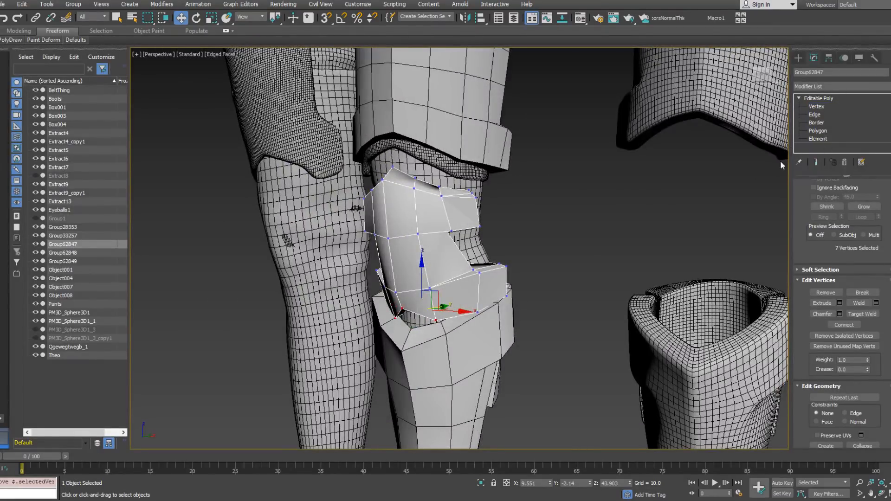
# Clear the smoothing groups on the whole knee pad element and assign smoothing group 1.
pyautogui.click(813, 139)
pyautogui.click(415, 245)
pyautogui.keyDown('alt'); pyautogui.moveTo(391, 238); pyautogui.dragTo(445, 239, button='middle'); pyautogui.keyUp('alt')
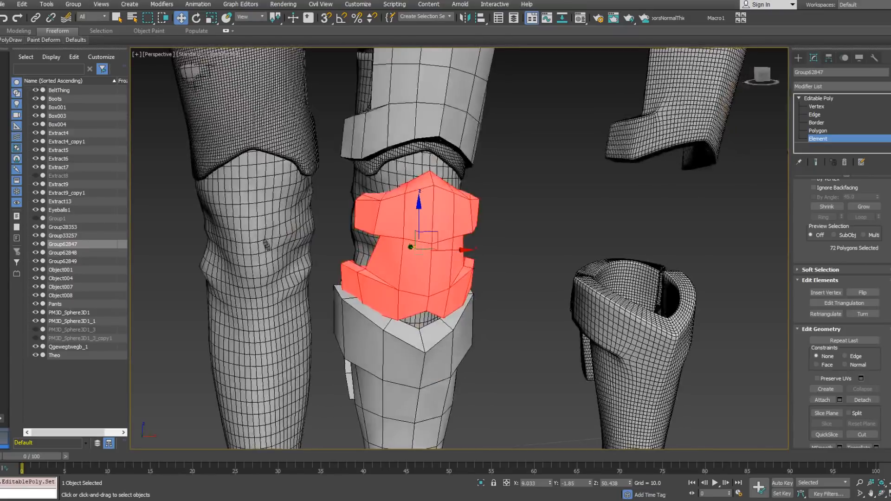
pyautogui.scroll(-7, 877, 325)
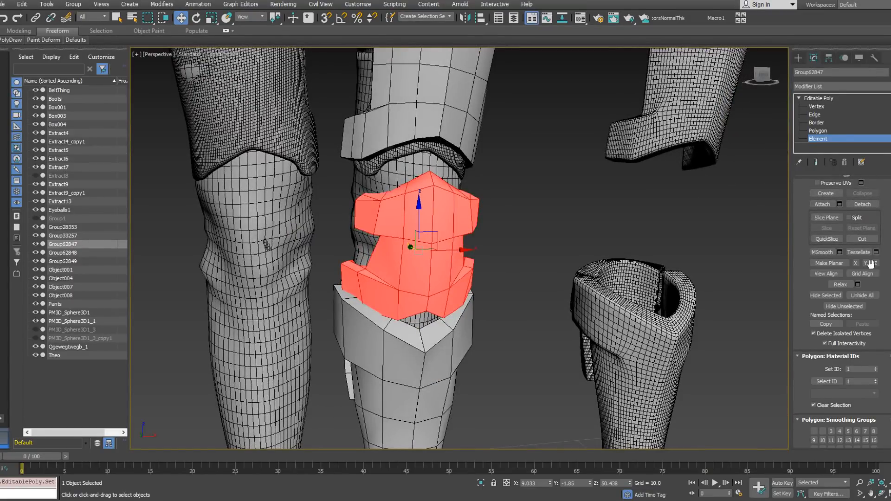
pyautogui.scroll(-4, 877, 385)
pyautogui.click(866, 373)
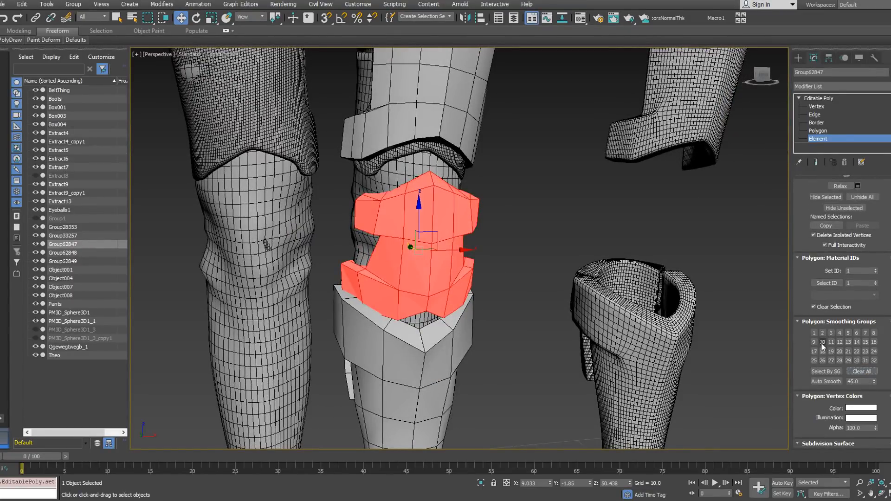
pyautogui.click(815, 334)
pyautogui.moveTo(453, 204)
pyautogui.keyDown('alt'); pyautogui.mouseDown(button='middle')
pyautogui.moveTo(385, 227)
pyautogui.moveTo(489, 194)
pyautogui.moveTo(448, 186)
pyautogui.mouseUp(button='middle'); pyautogui.keyUp('alt')
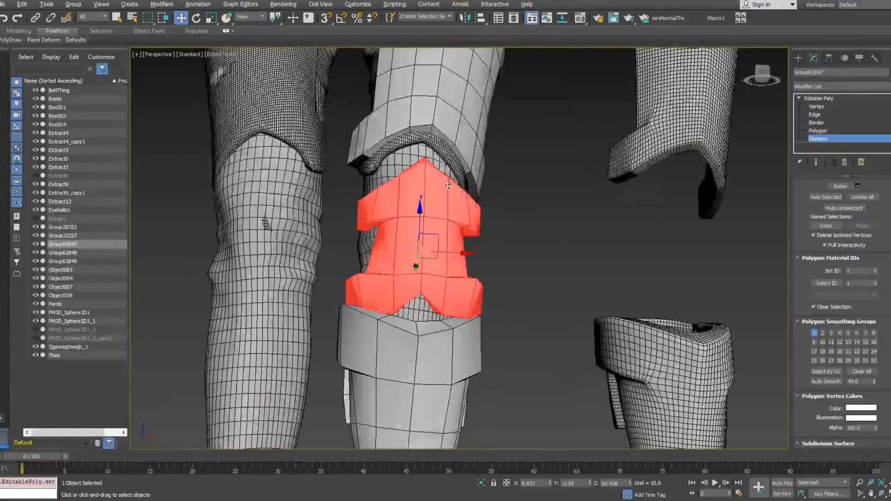
# Adjust the vertices at the peak of the notch in the knee pad's lower edge.
pyautogui.click(818, 107)
pyautogui.keyDown('alt'); pyautogui.moveTo(413, 294); pyautogui.dragTo(752, 205, button='middle'); pyautogui.keyUp('alt')
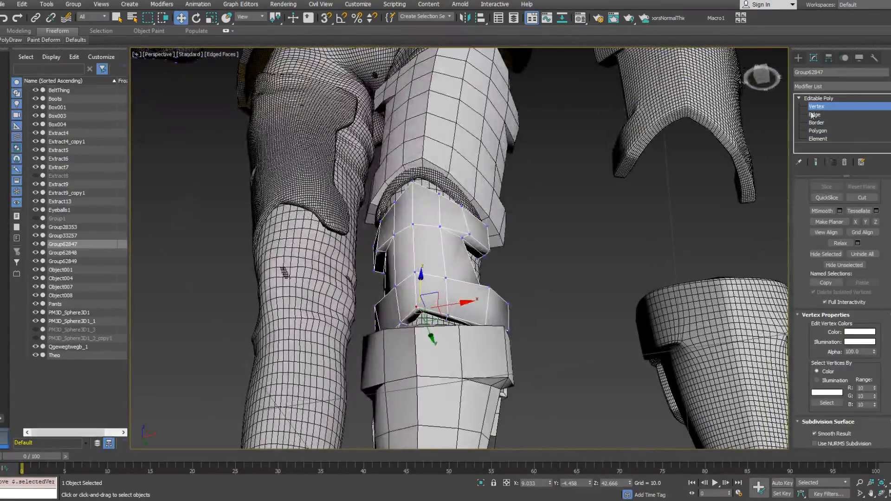
pyautogui.click(432, 324)
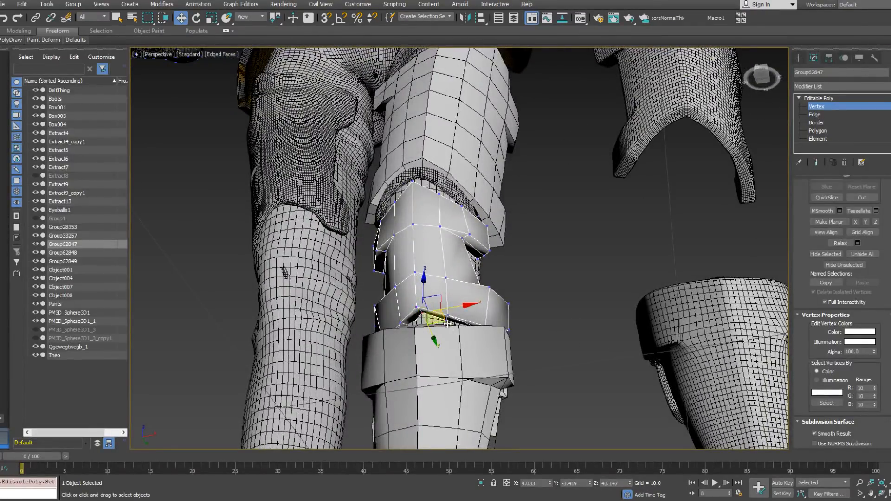
# Nudge the vertices along the knee pad's lower edge while viewing the model in wireframe, and restore shaded display.
pyautogui.press('4')
pyautogui.press('F4')
pyautogui.press('F4')
pyautogui.press('F3')
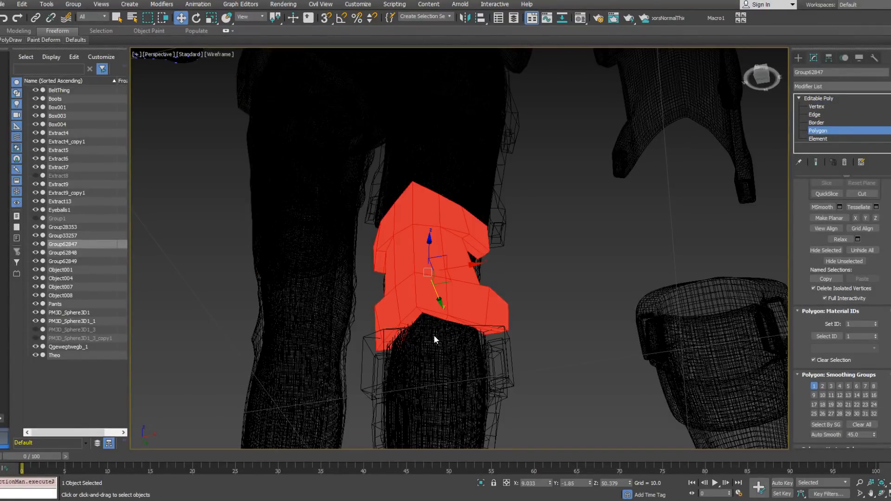
pyautogui.click(816, 106)
pyautogui.keyDown('alt'); pyautogui.moveTo(413, 323); pyautogui.dragTo(461, 340, button='middle'); pyautogui.keyUp('alt')
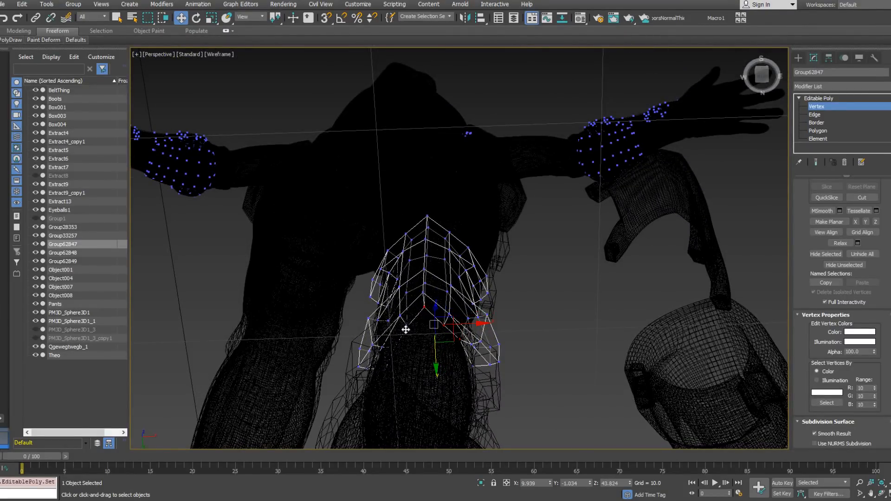
pyautogui.keyDown('alt'); pyautogui.moveTo(395, 347); pyautogui.dragTo(423, 300, button='middle'); pyautogui.keyUp('alt')
pyautogui.moveTo(427, 300); pyautogui.dragTo(428, 301)
pyautogui.keyDown('alt'); pyautogui.moveTo(427, 302); pyautogui.dragTo(436, 346, button='middle'); pyautogui.keyUp('alt')
pyautogui.click(454, 338)
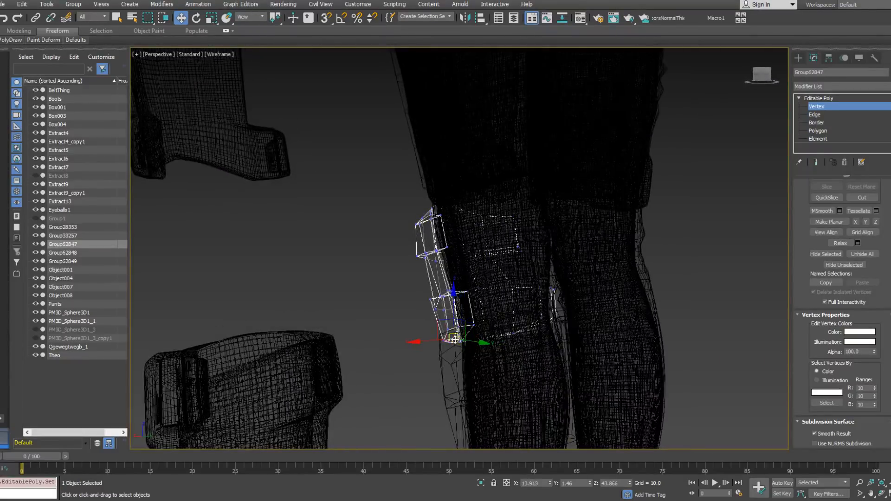
pyautogui.keyDown('alt'); pyautogui.moveTo(456, 306); pyautogui.dragTo(521, 347, button='middle'); pyautogui.keyUp('alt')
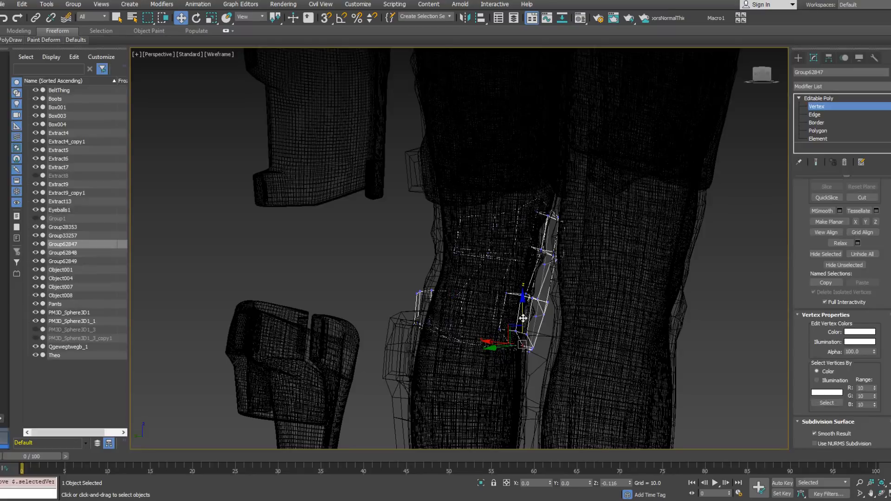
pyautogui.keyDown('alt'); pyautogui.moveTo(523, 320); pyautogui.dragTo(363, 261, button='middle'); pyautogui.keyUp('alt')
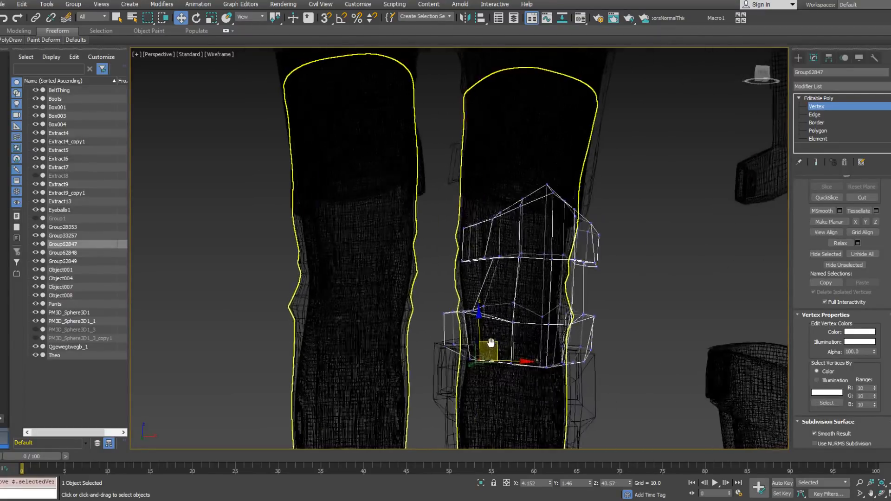
pyautogui.press('F3')
# Raise the whole knee pad slightly and shift it sideways to fit over the knee.
pyautogui.keyDown('alt'); pyautogui.moveTo(507, 320); pyautogui.dragTo(499, 303, button='middle'); pyautogui.keyUp('alt')
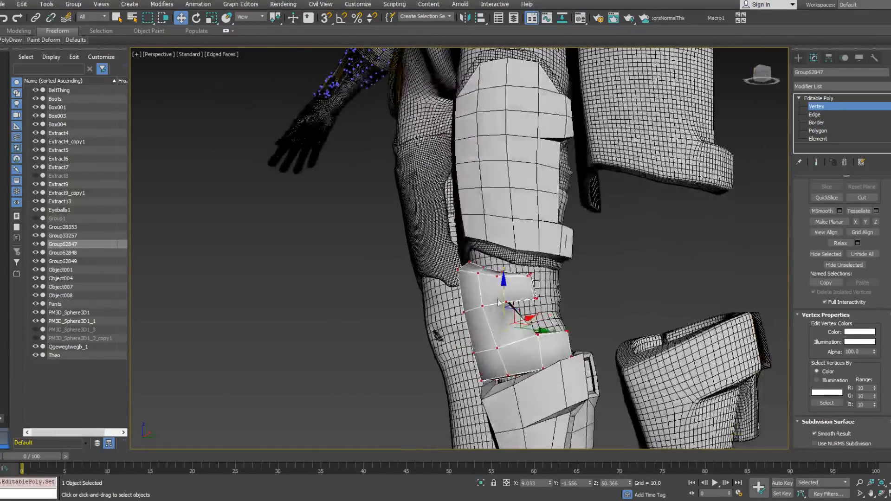
pyautogui.moveTo(502, 291); pyautogui.dragTo(503, 283)
pyautogui.keyDown('alt'); pyautogui.moveTo(504, 285); pyautogui.dragTo(458, 319, button='middle'); pyautogui.keyUp('alt')
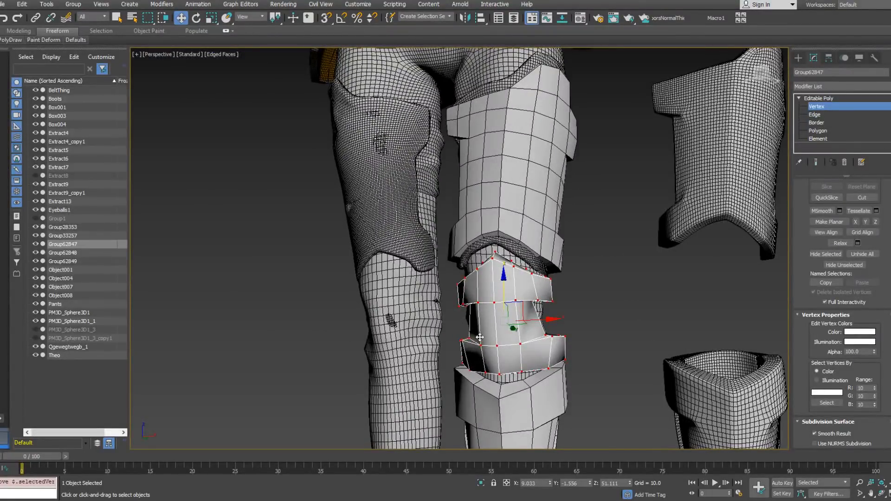
pyautogui.keyDown('alt'); pyautogui.moveTo(520, 316); pyautogui.dragTo(536, 310, button='middle'); pyautogui.keyUp('alt')
pyautogui.click(537, 322)
pyautogui.hotkey('ctrl', 'z')
pyautogui.moveTo(539, 321); pyautogui.dragTo(537, 322)
pyautogui.keyDown('alt'); pyautogui.moveTo(537, 322); pyautogui.dragTo(573, 289, button='middle'); pyautogui.keyUp('alt')
pyautogui.scroll(-8, 522, 324)
pyautogui.scroll(10, 471, 305)
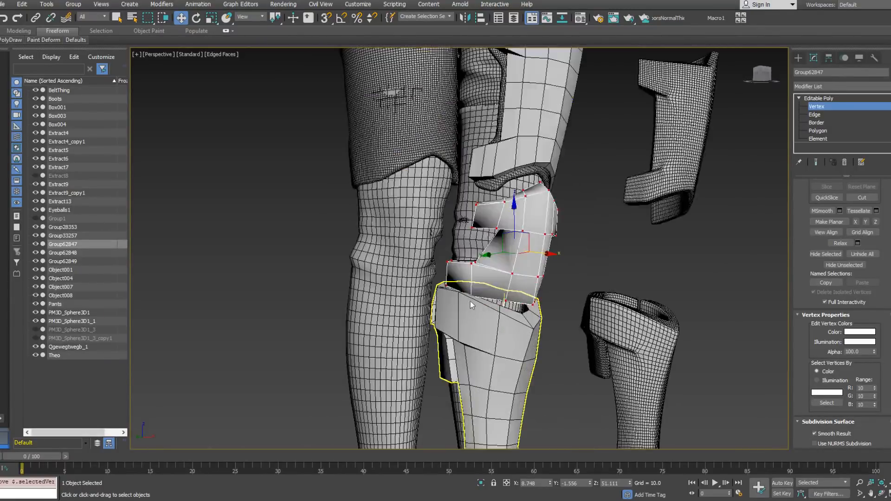
# Lower the vertices beside the centre of the knee pad's lower edge and adjust their depth.
pyautogui.keyDown('alt'); pyautogui.moveTo(492, 289); pyautogui.dragTo(475, 269, button='middle'); pyautogui.keyUp('alt')
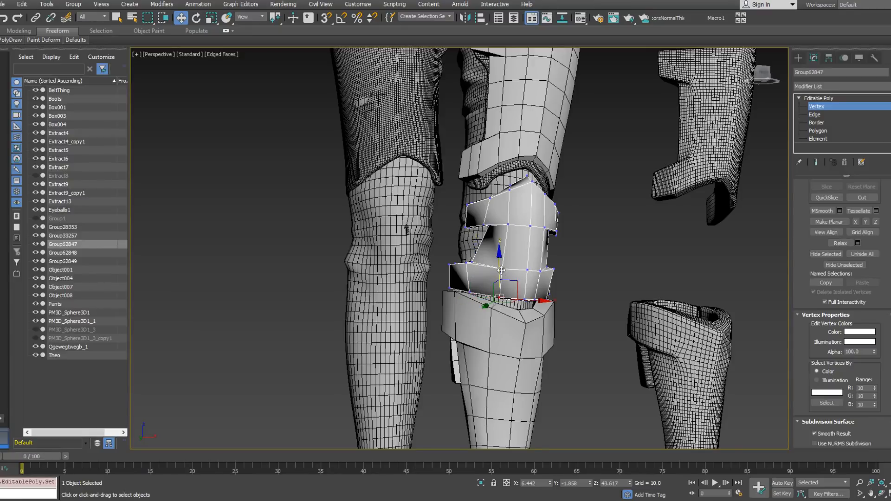
pyautogui.keyDown('alt'); pyautogui.moveTo(499, 270); pyautogui.dragTo(510, 299, button='middle'); pyautogui.keyUp('alt')
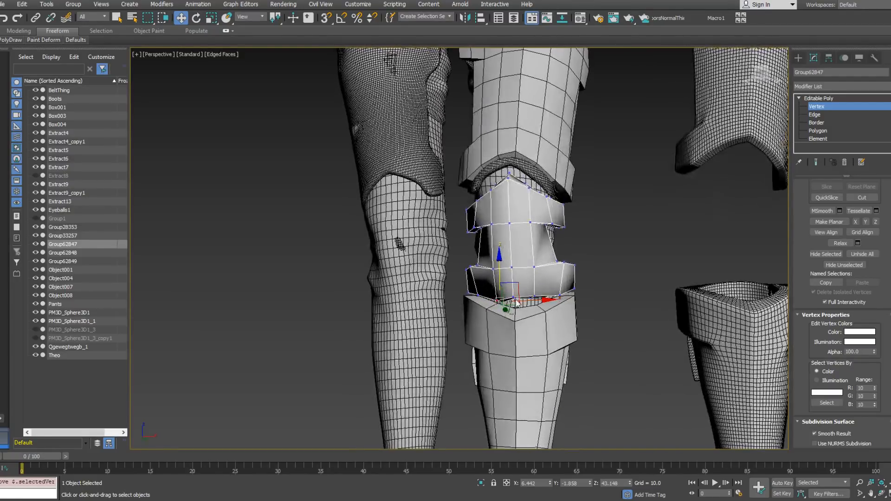
pyautogui.keyDown('alt'); pyautogui.moveTo(515, 273); pyautogui.dragTo(482, 295, button='middle'); pyautogui.keyUp('alt')
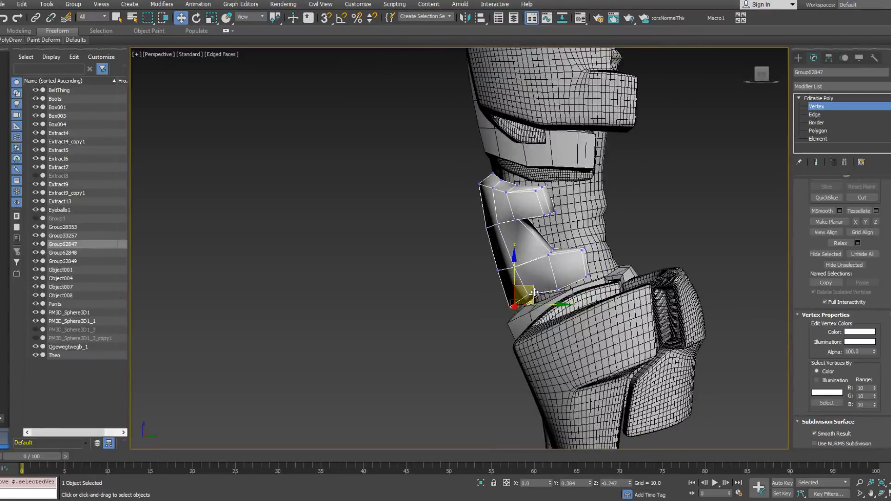
pyautogui.keyDown('alt'); pyautogui.moveTo(538, 293); pyautogui.dragTo(521, 303, button='middle'); pyautogui.keyUp('alt')
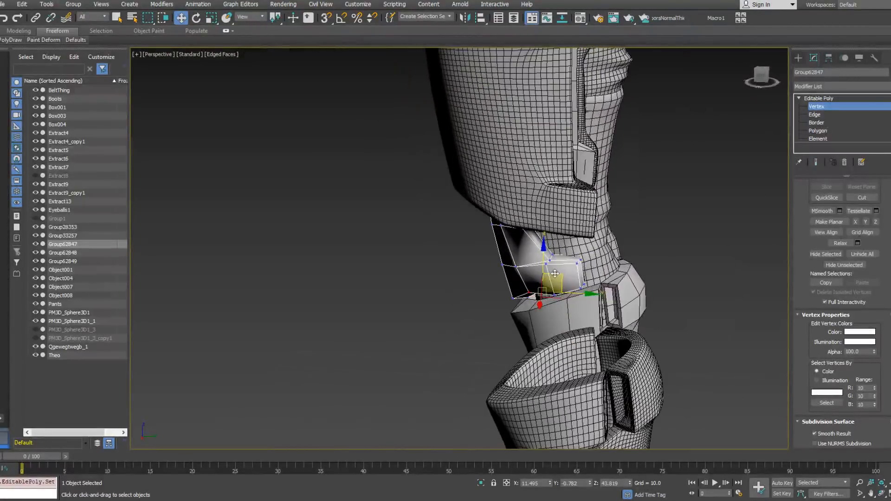
pyautogui.keyDown('alt'); pyautogui.moveTo(558, 279); pyautogui.dragTo(470, 310, button='middle'); pyautogui.keyUp('alt')
# Adjust the upper side vertices of the knee pad's lower band on both sides of the leg.
pyautogui.scroll(3, 552, 304)
pyautogui.click(613, 291)
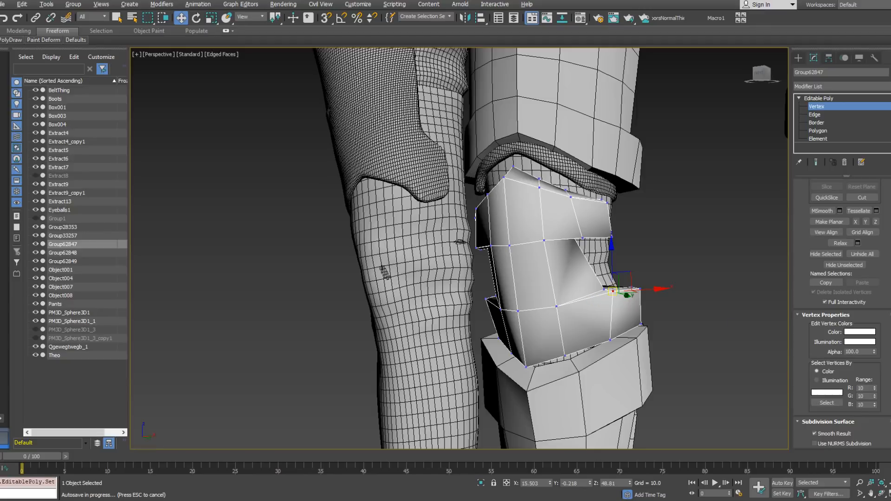
pyautogui.moveTo(464, 251); pyautogui.dragTo(541, 250, button='middle')
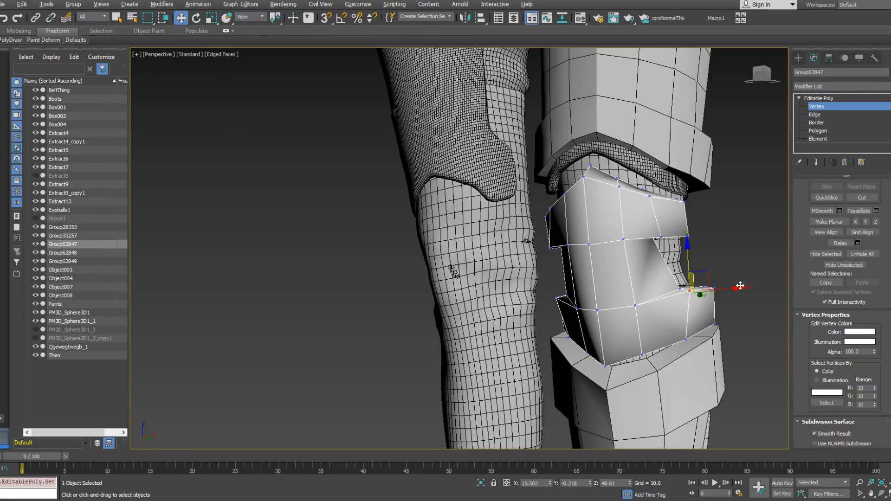
pyautogui.scroll(-8, 761, 319)
pyautogui.moveTo(532, 270)
pyautogui.keyDown('alt'); pyautogui.mouseDown(button='middle')
pyautogui.moveTo(420, 268)
pyautogui.moveTo(371, 279)
pyautogui.moveTo(516, 267)
pyautogui.moveTo(578, 248)
pyautogui.moveTo(525, 260)
pyautogui.mouseUp(button='middle'); pyautogui.keyUp('alt')
pyautogui.scroll(3, 516, 267)
pyautogui.click(476, 263)
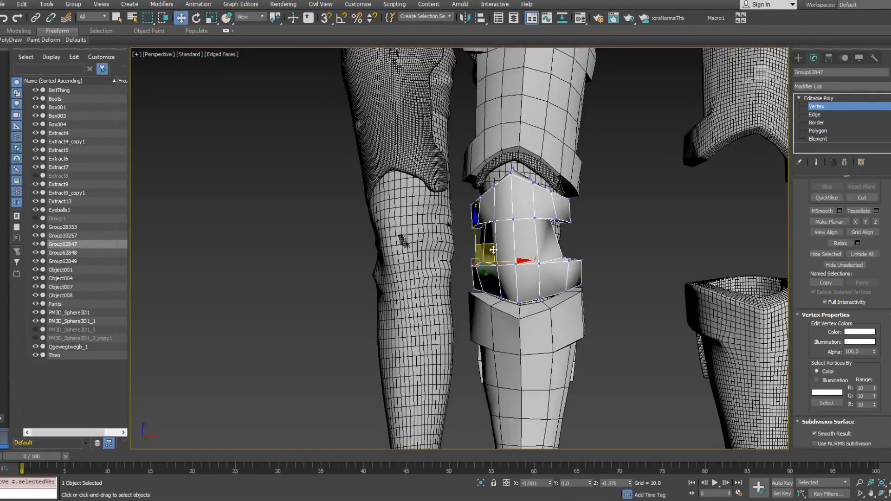
pyautogui.moveTo(495, 250)
pyautogui.keyDown('alt'); pyautogui.mouseDown(button='middle')
pyautogui.moveTo(567, 255)
pyautogui.moveTo(515, 245)
pyautogui.moveTo(511, 254)
pyautogui.mouseUp(button='middle'); pyautogui.keyUp('alt')
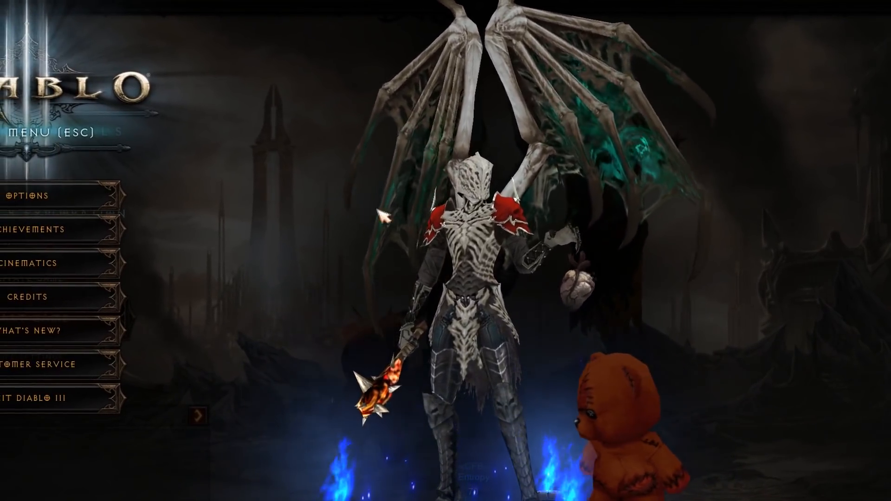
# Close the profile window in Diablo III, accept the windowed display setting and leave the options.
pyautogui.press('Escape')
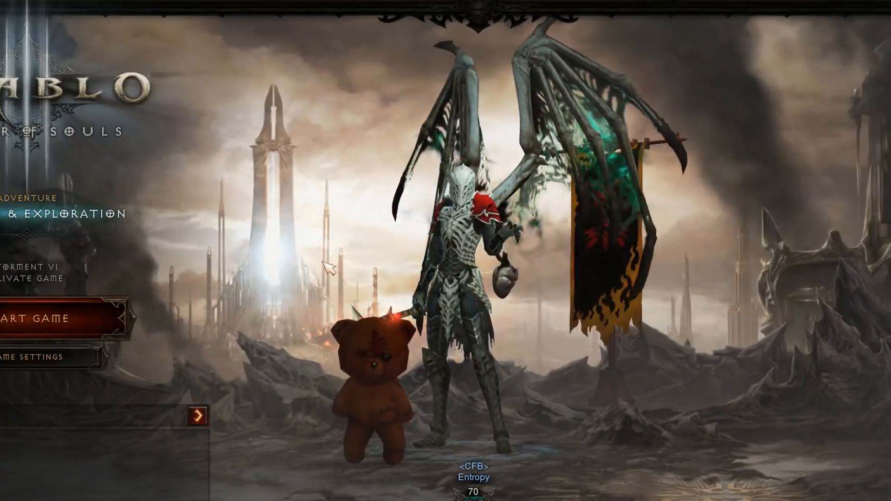
pyautogui.click(455, 272)
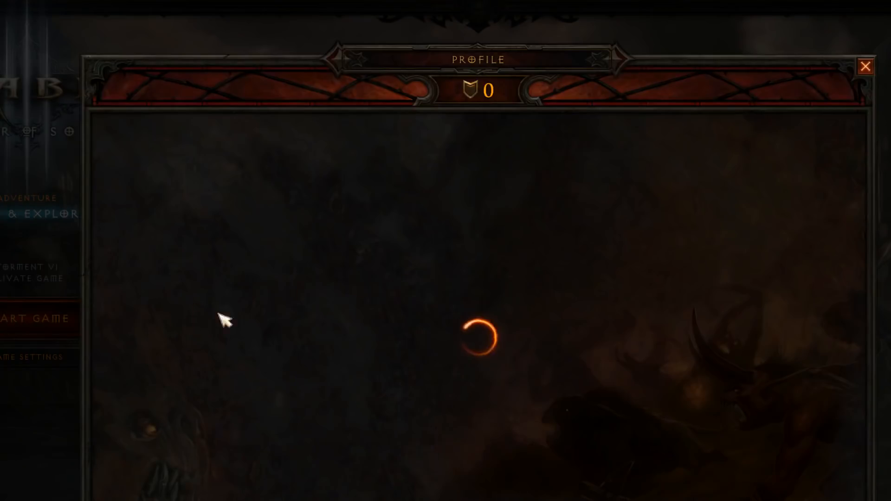
pyautogui.click(867, 67)
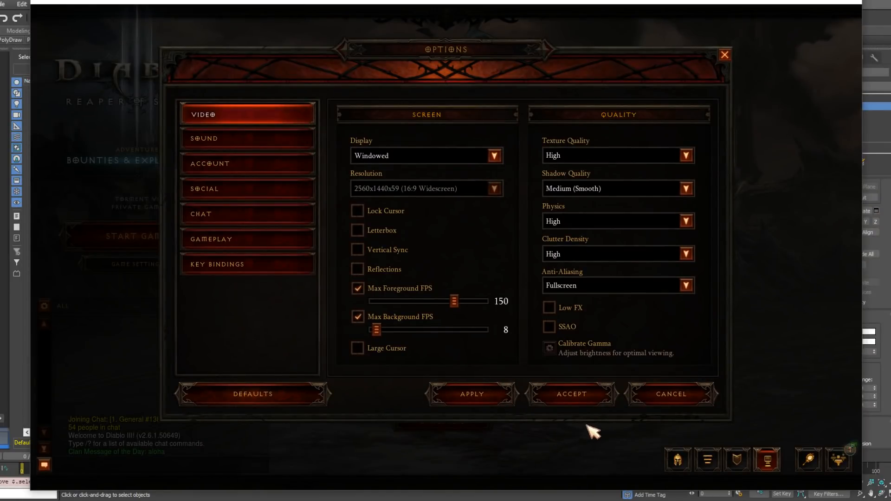
pyautogui.click(726, 56)
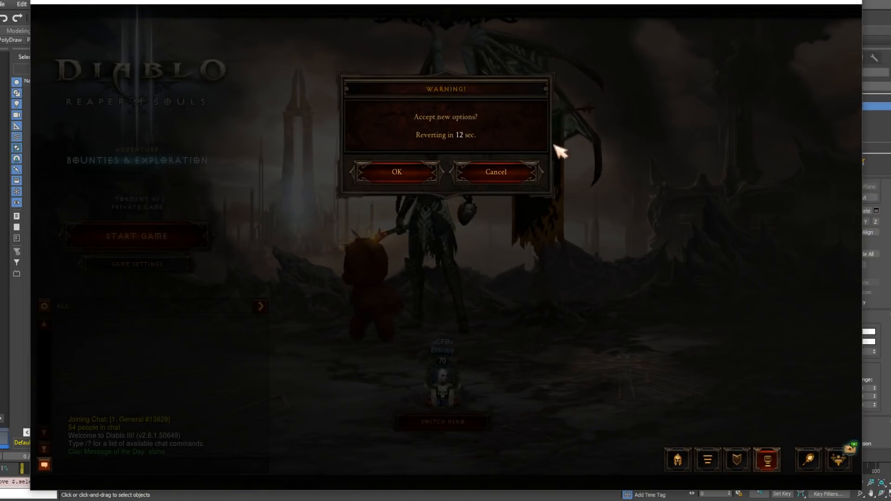
pyautogui.click(422, 182)
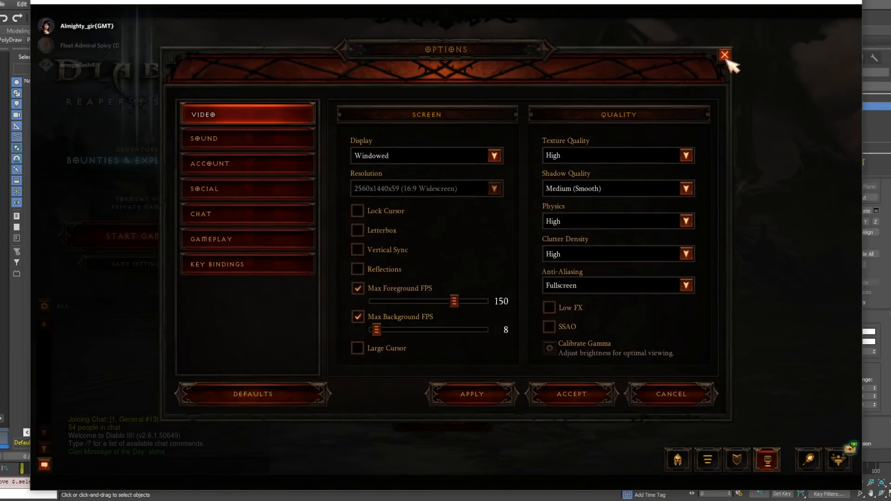
pyautogui.click(727, 59)
pyautogui.press('Escape')
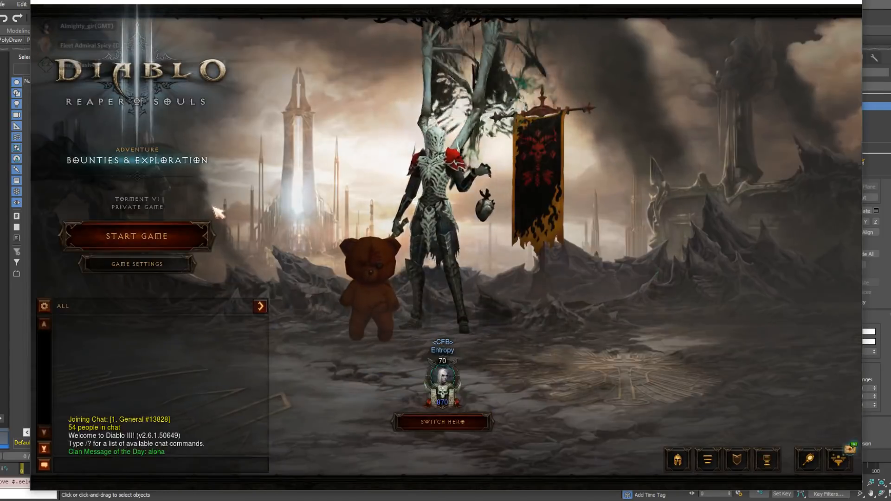
# Open hero creation in Diablo III and preview the male Witch Doctor class.
pyautogui.click(466, 421)
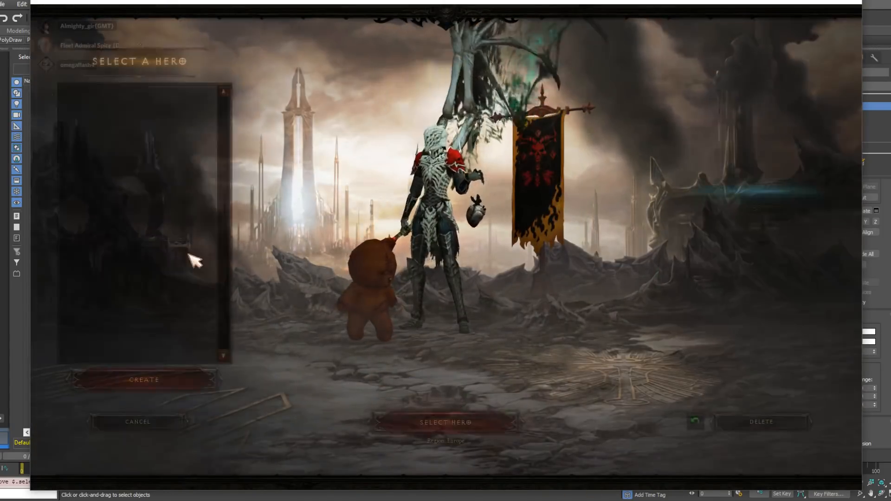
pyautogui.scroll(-4, 169, 271)
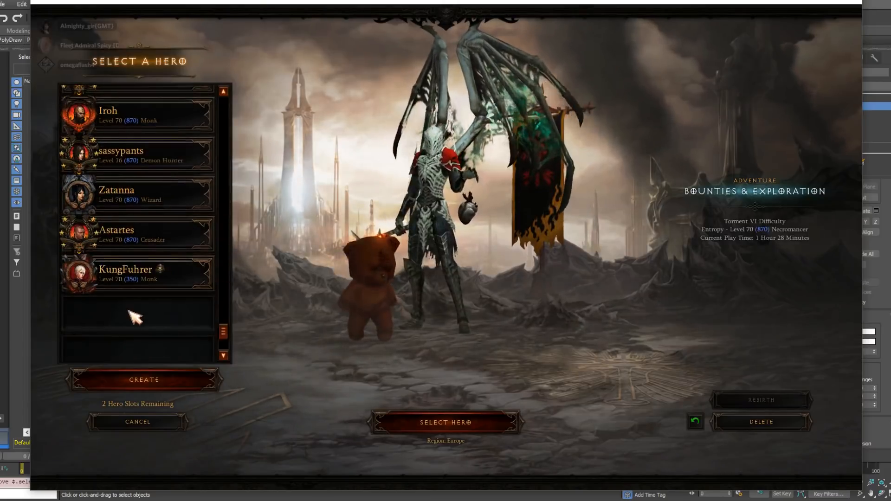
pyautogui.click(143, 389)
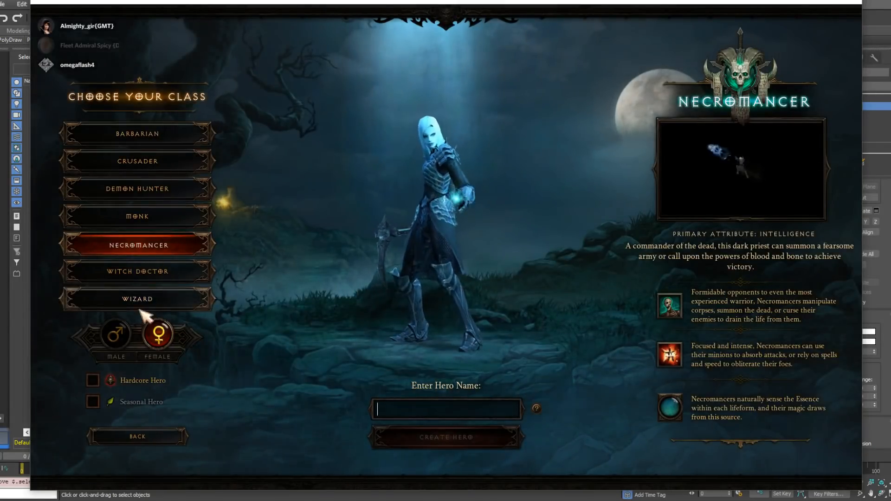
pyautogui.click(157, 281)
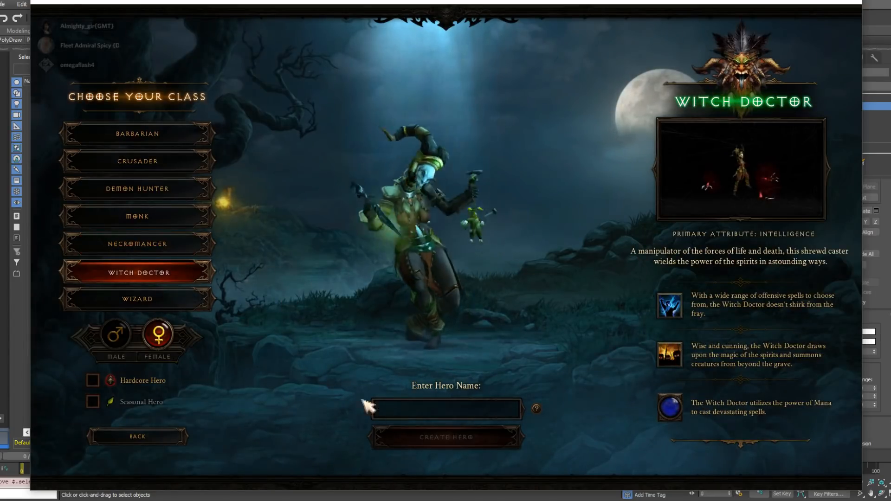
pyautogui.click(115, 335)
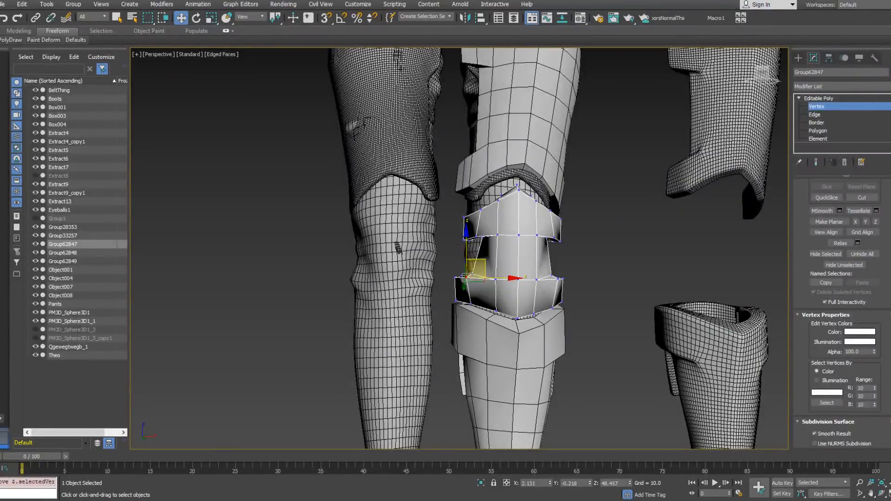
# Save the armor scene in 3ds Max and switch briefly to ZBrush to check the sculpted legs.
pyautogui.hotkey('ctrl', 's')
pyautogui.hotkey('alt', 'Tab')
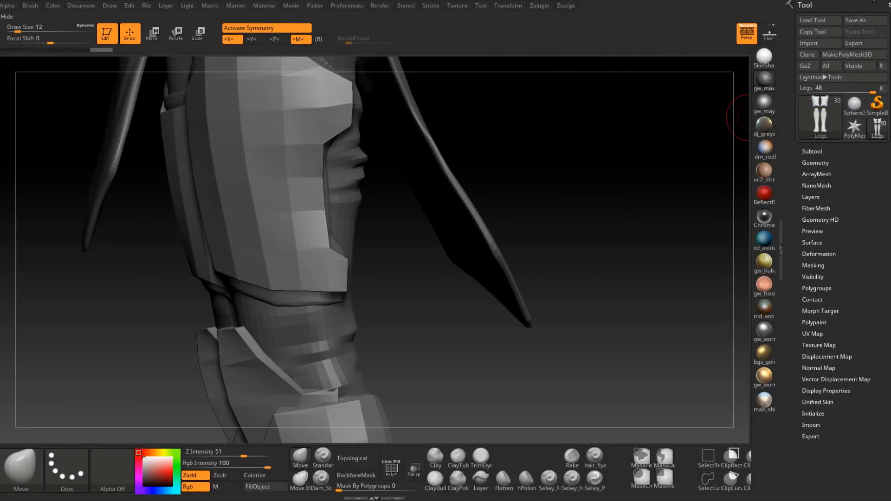
pyautogui.hotkey('alt', 'Tab')
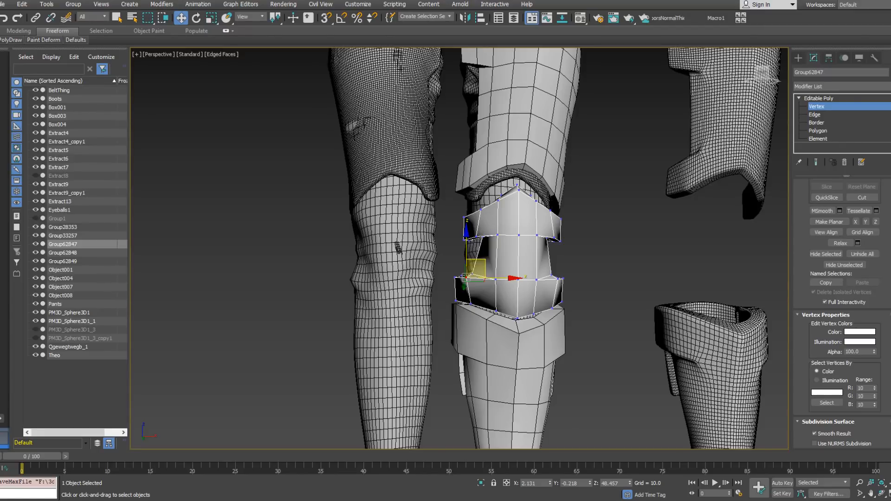
pyautogui.press('1')
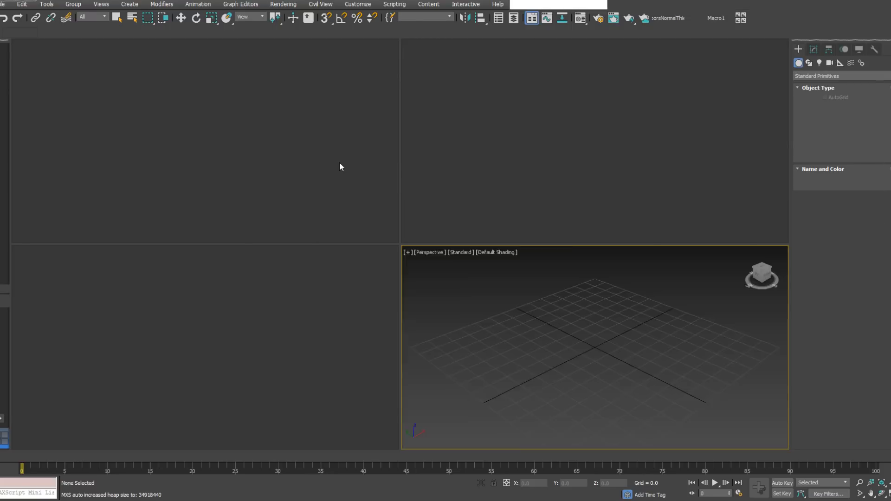
# Open the AutoBackup03.max scene from the project's autoback folder.
pyautogui.click(6, 7)
pyautogui.moveTo(44, 21)
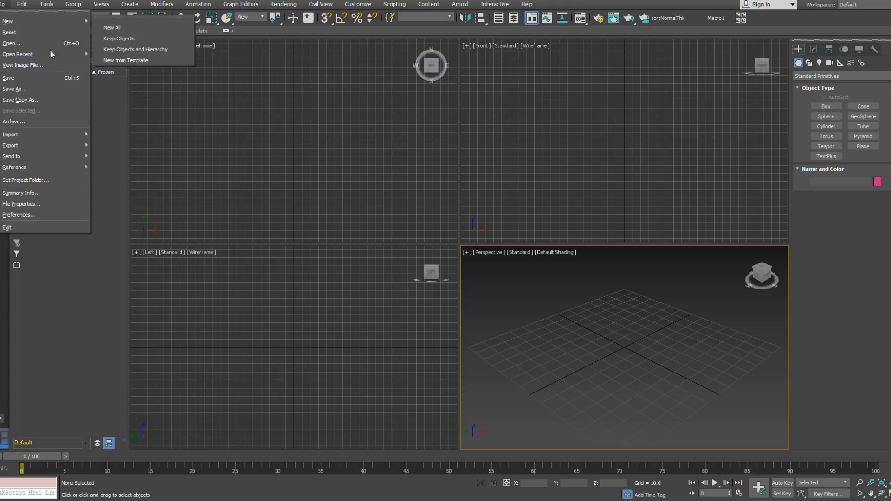
pyautogui.moveTo(65, 54)
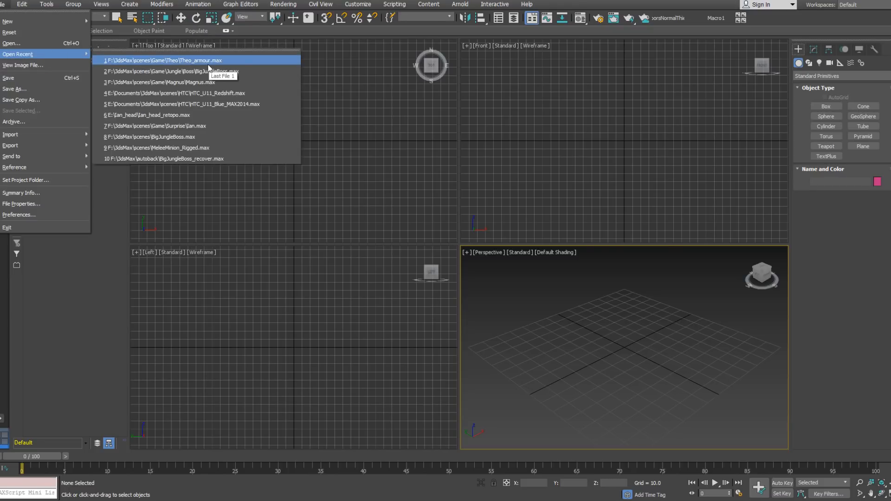
pyautogui.click(43, 43)
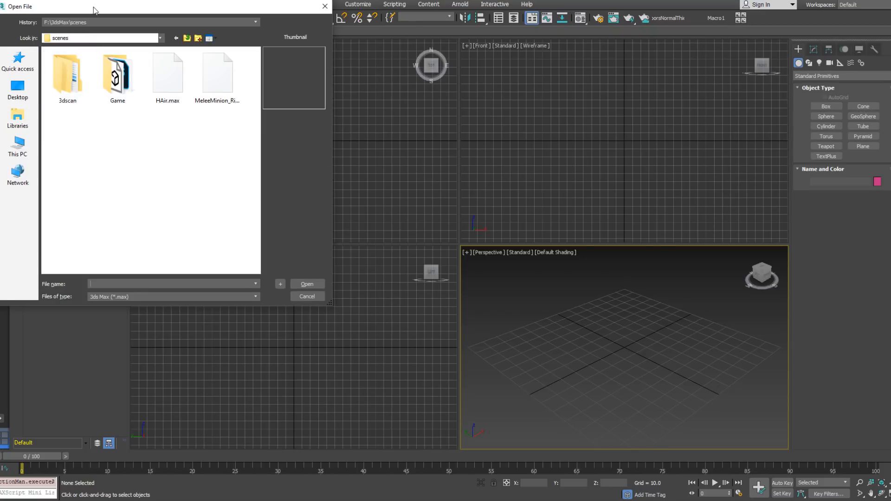
pyautogui.click(327, 64)
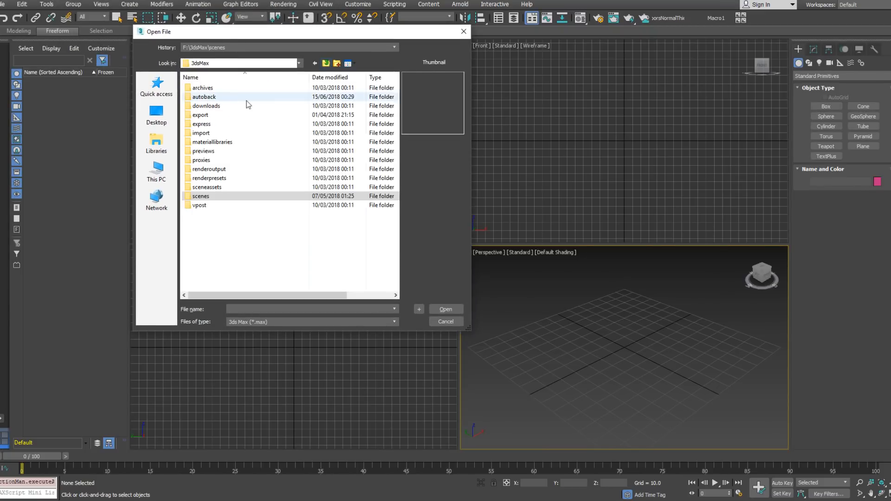
pyautogui.doubleClick(218, 99)
pyautogui.press('Down')
pyautogui.press('Down')
pyautogui.press('Down')
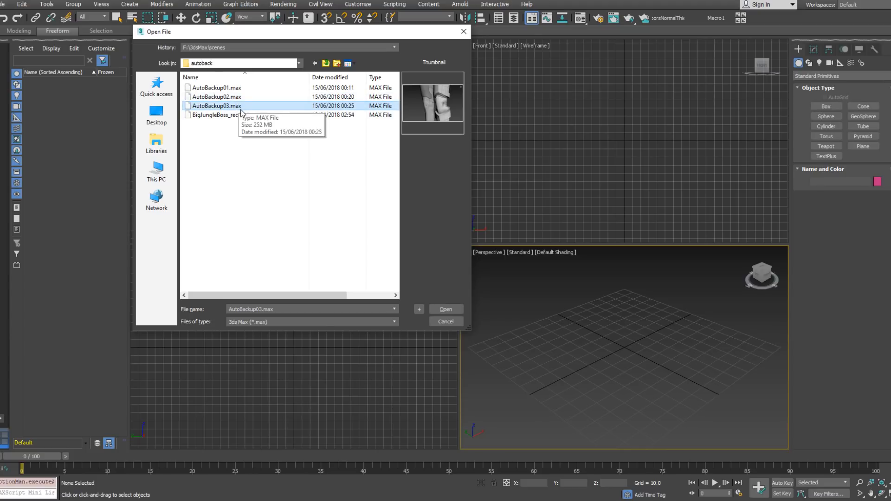
pyautogui.doubleClick(241, 108)
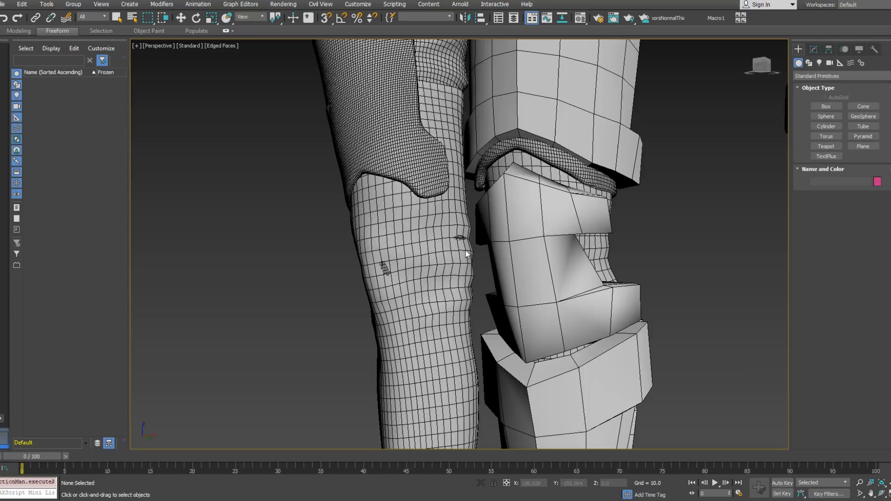
# Select the knee pad and examine its fit between the thigh and shin armor from the front and sides.
pyautogui.click(540, 263)
pyautogui.keyDown('alt'); pyautogui.moveTo(540, 262); pyautogui.dragTo(483, 190, button='middle'); pyautogui.keyUp('alt')
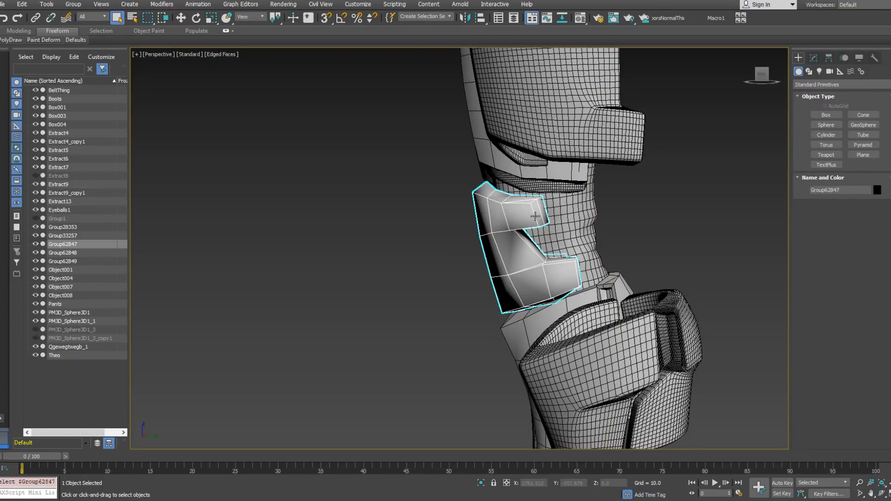
pyautogui.keyDown('alt'); pyautogui.moveTo(543, 216); pyautogui.dragTo(462, 234, button='middle'); pyautogui.keyUp('alt')
pyautogui.keyDown('alt'); pyautogui.moveTo(519, 212); pyautogui.dragTo(481, 208, button='middle'); pyautogui.keyUp('alt')
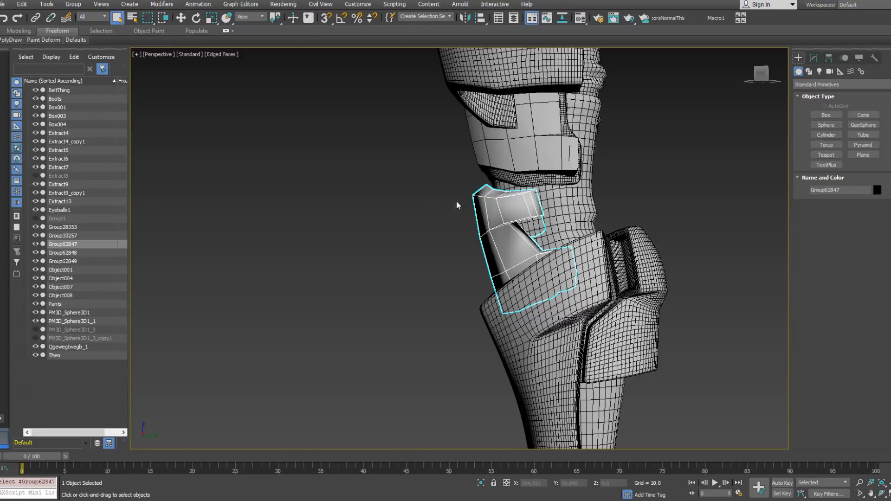
pyautogui.keyDown('alt'); pyautogui.moveTo(538, 214); pyautogui.dragTo(542, 219, button='middle'); pyautogui.keyUp('alt')
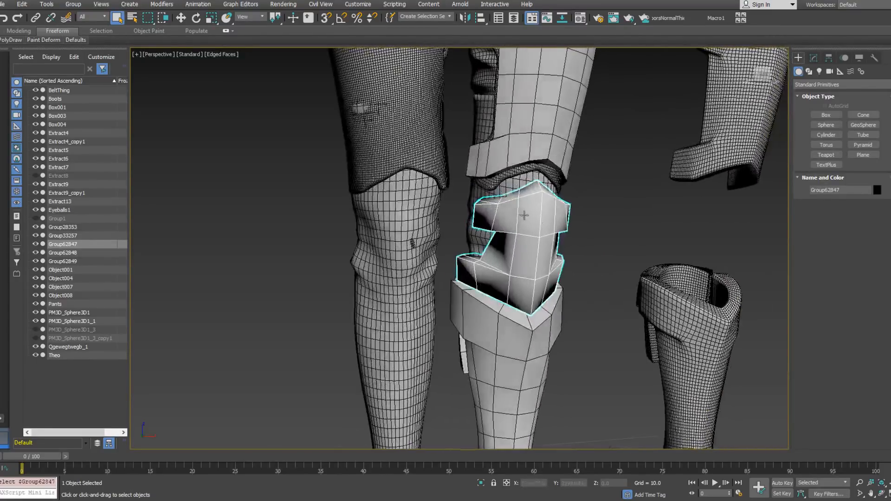
pyautogui.keyDown('alt'); pyautogui.moveTo(570, 271); pyautogui.dragTo(464, 252, button='middle'); pyautogui.keyUp('alt')
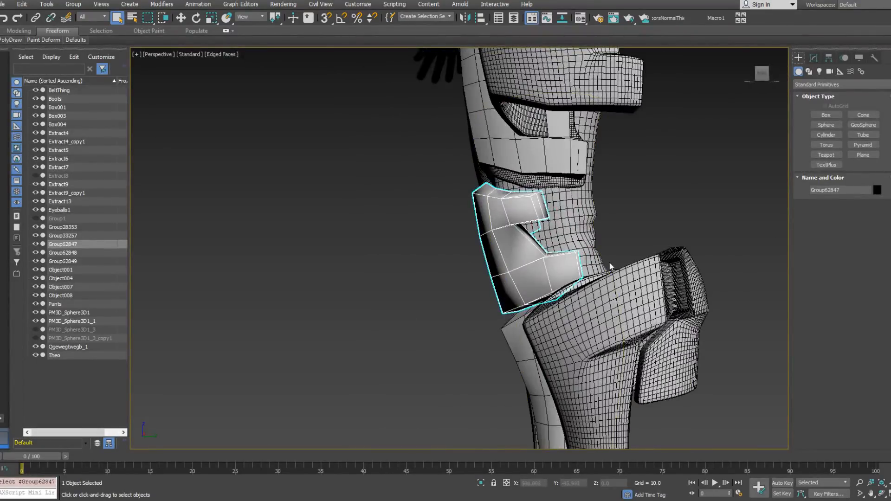
pyautogui.keyDown('alt'); pyautogui.moveTo(620, 226); pyautogui.dragTo(648, 242, button='middle'); pyautogui.keyUp('alt')
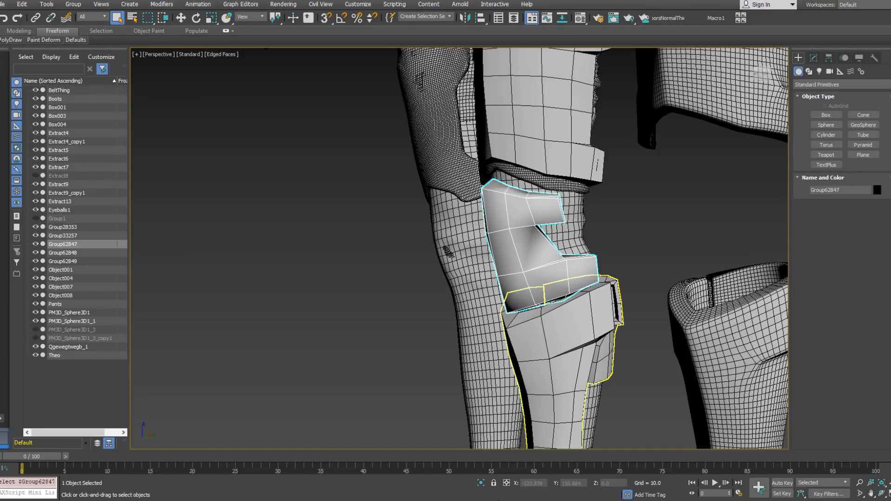
# Check the recovered leg armor against the whole character and the detached thigh and shin copies.
pyautogui.moveTo(663, 260); pyautogui.dragTo(561, 196, button='middle')
pyautogui.scroll(-5, 598, 165)
pyautogui.scroll(-5, 530, 227)
pyautogui.moveTo(544, 107); pyautogui.dragTo(589, 235, button='middle')
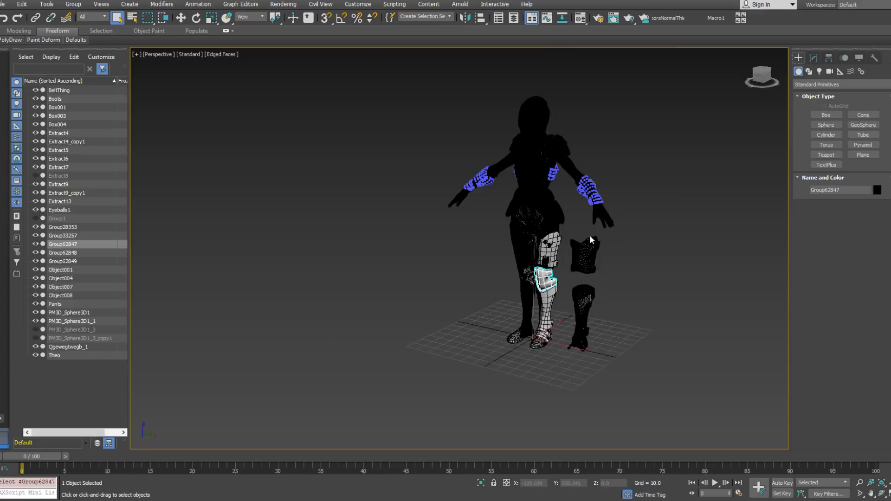
pyautogui.scroll(6, 590, 235)
pyautogui.moveTo(526, 312)
pyautogui.keyDown('alt'); pyautogui.mouseDown(button='middle')
pyautogui.moveTo(496, 304)
pyautogui.moveTo(555, 299)
pyautogui.moveTo(538, 304)
pyautogui.mouseUp(button='middle'); pyautogui.keyUp('alt')
pyautogui.moveTo(558, 320); pyautogui.dragTo(564, 243, button='middle')
pyautogui.moveTo(536, 283)
pyautogui.keyDown('alt'); pyautogui.mouseDown(button='middle')
pyautogui.moveTo(553, 295)
pyautogui.moveTo(562, 238)
pyautogui.moveTo(498, 232)
pyautogui.moveTo(567, 227)
pyautogui.moveTo(560, 283)
pyautogui.moveTo(551, 281)
pyautogui.mouseUp(button='middle'); pyautogui.keyUp('alt')
pyautogui.scroll(3, 562, 237)
pyautogui.scroll(-4, 553, 278)
pyautogui.moveTo(544, 244); pyautogui.dragTo(537, 285, button='middle')
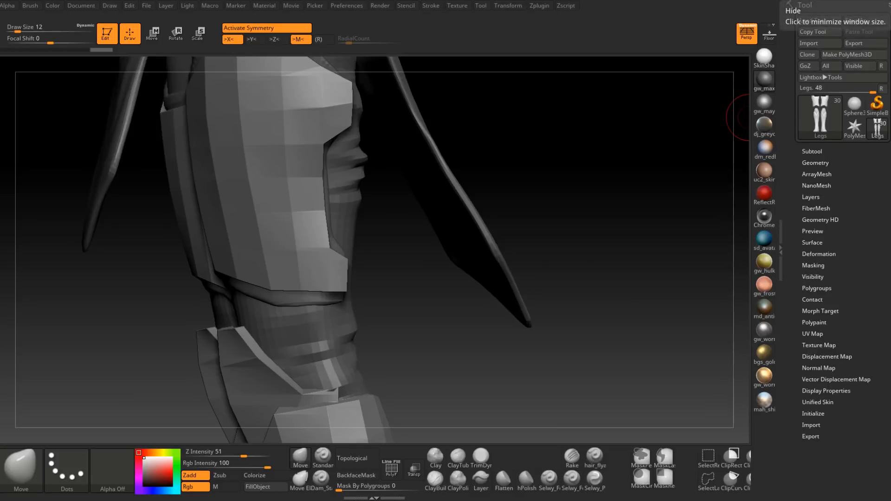
# Switch to ZBrush and inspect the Legs subtool, isolating its boot toe caps and restoring full visibility.
pyautogui.moveTo(505, 364); pyautogui.dragTo(523, 288)
pyautogui.keyDown('ctrl'); pyautogui.moveTo(523, 289); pyautogui.dragTo(439, 275, button='right'); pyautogui.keyUp('ctrl')
pyautogui.keyDown('ctrl'); pyautogui.moveTo(501, 302); pyautogui.dragTo(447, 350, button='right'); pyautogui.keyUp('ctrl')
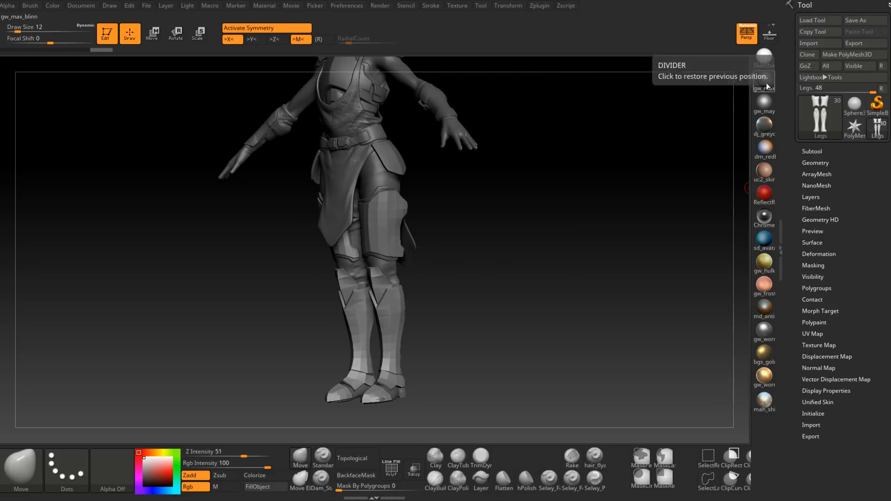
pyautogui.moveTo(463, 356); pyautogui.dragTo(450, 398, button='right')
pyautogui.keyDown('ctrl'); pyautogui.keyDown('shift'); pyautogui.click(376, 374); pyautogui.keyUp('shift'); pyautogui.keyUp('ctrl')
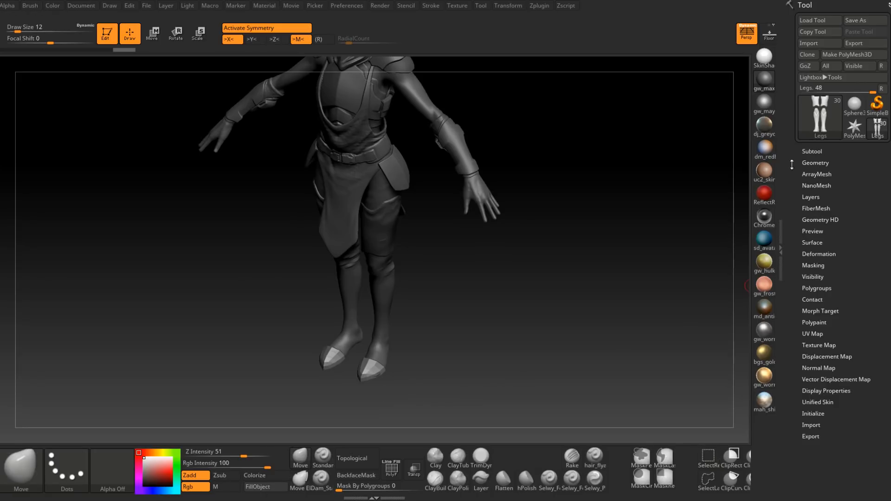
pyautogui.keyDown('ctrl'); pyautogui.keyDown('shift'); pyautogui.click(505, 338); pyautogui.keyUp('shift'); pyautogui.keyUp('ctrl')
pyautogui.moveTo(490, 358); pyautogui.dragTo(462, 333, button='right')
pyautogui.keyDown('ctrl'); pyautogui.keyDown('shift'); pyautogui.click(371, 372); pyautogui.keyUp('shift'); pyautogui.keyUp('ctrl')
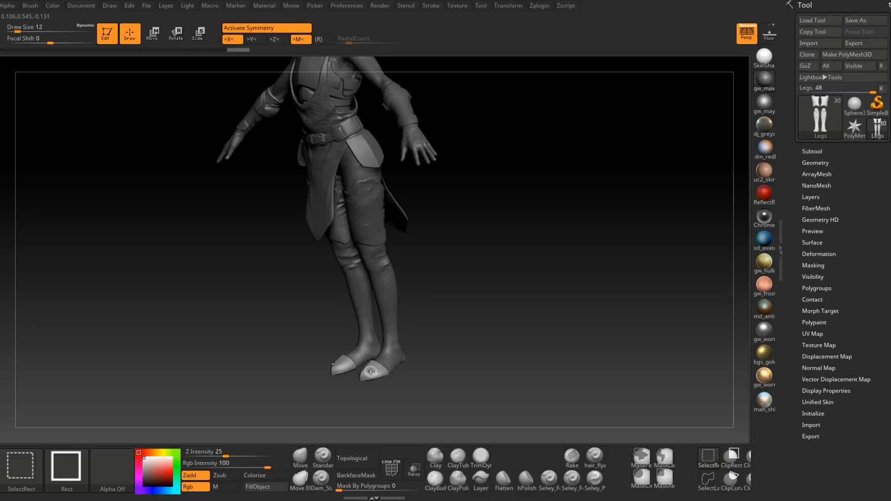
pyautogui.keyDown('ctrl'); pyautogui.keyDown('shift'); pyautogui.click(501, 364); pyautogui.keyUp('shift'); pyautogui.keyUp('ctrl')
# Freeze the Legs subtool's subdivision levels and isolate the two boot toe caps by inverting the visibility.
pyautogui.click(816, 163)
pyautogui.click(848, 212)
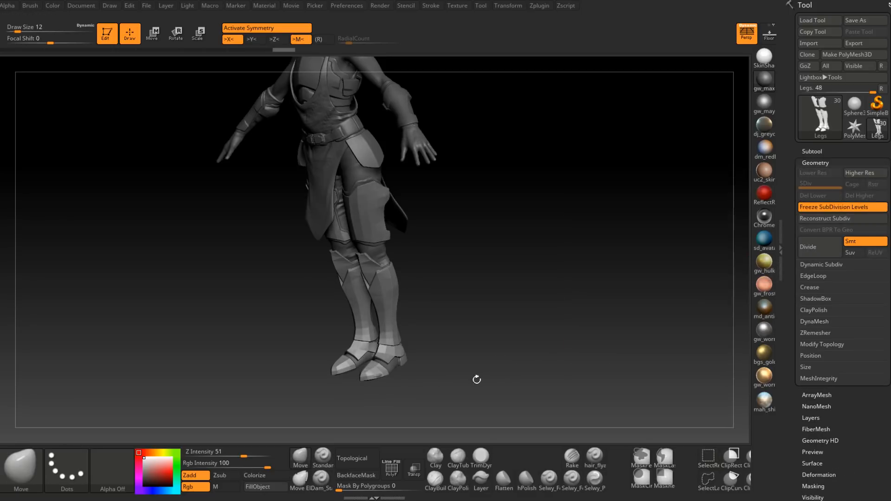
pyautogui.keyDown('ctrl'); pyautogui.keyDown('shift'); pyautogui.click(466, 327); pyautogui.keyUp('shift'); pyautogui.keyUp('ctrl')
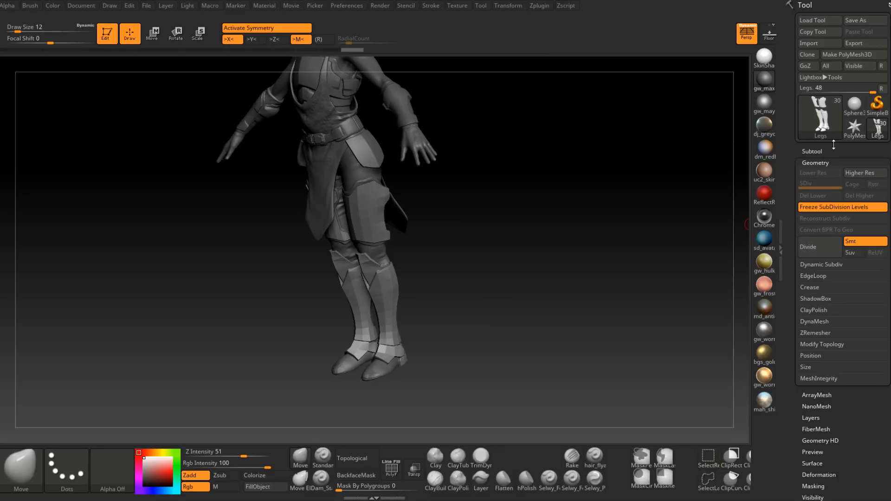
pyautogui.keyDown('ctrl'); pyautogui.keyDown('shift'); pyautogui.moveTo(570, 243); pyautogui.dragTo(537, 295); pyautogui.keyUp('shift'); pyautogui.keyUp('ctrl')
pyautogui.keyDown('ctrl'); pyautogui.keyDown('shift'); pyautogui.click(704, 201); pyautogui.keyUp('shift'); pyautogui.keyUp('ctrl')
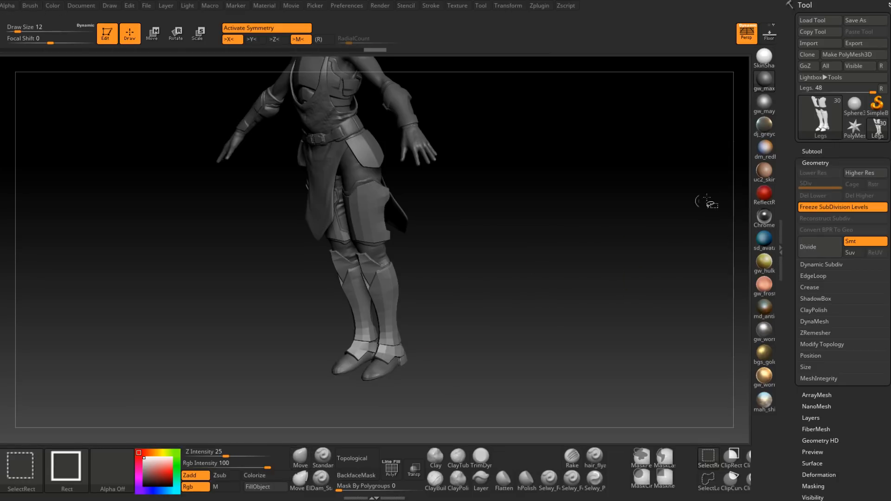
pyautogui.click(812, 153)
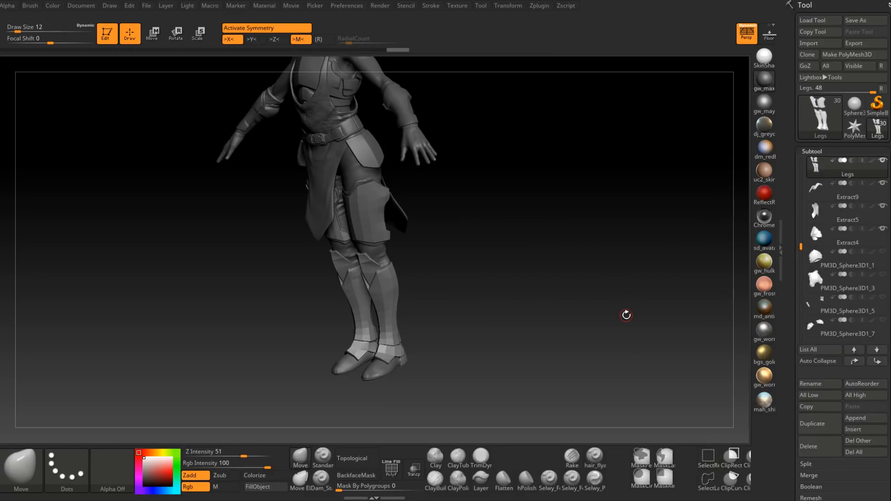
pyautogui.keyDown('ctrl'); pyautogui.keyDown('shift'); pyautogui.moveTo(579, 347); pyautogui.dragTo(605, 297); pyautogui.keyUp('shift'); pyautogui.keyUp('ctrl')
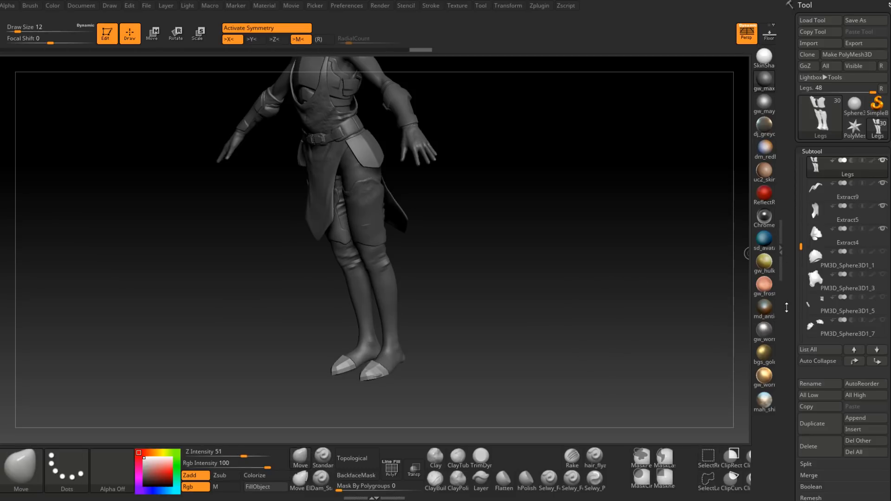
# Delete the hidden geometry of the Legs subtool, keeping only the toe caps, and unfreeze the subdivision levels.
pyautogui.moveTo(789, 312); pyautogui.dragTo(802, 178)
pyautogui.moveTo(803, 224); pyautogui.dragTo(795, 307)
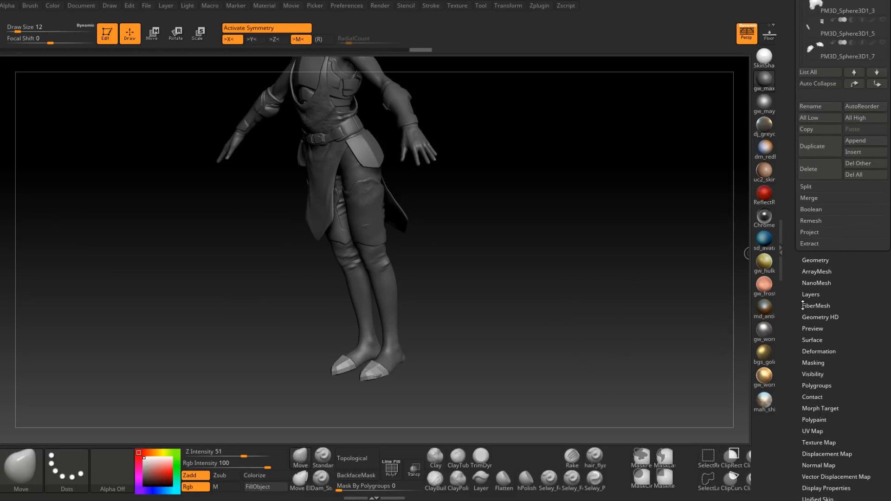
pyautogui.click(817, 260)
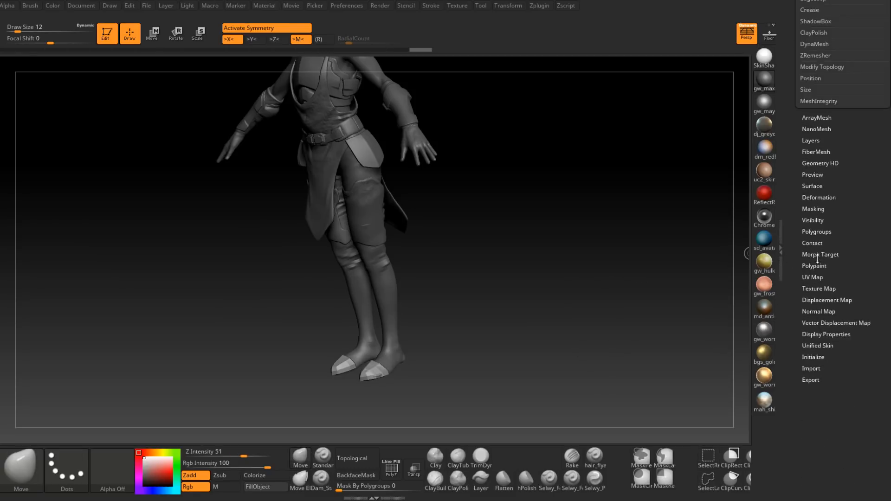
pyautogui.moveTo(803, 176); pyautogui.dragTo(811, 252)
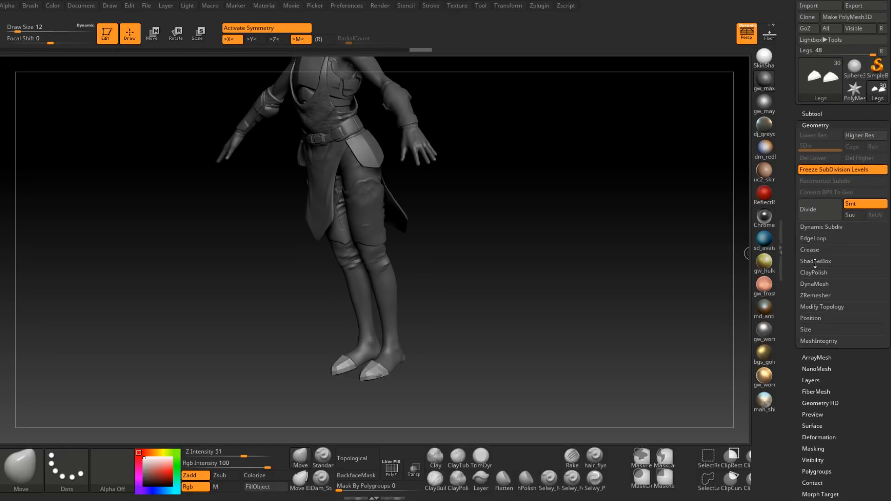
pyautogui.click(816, 304)
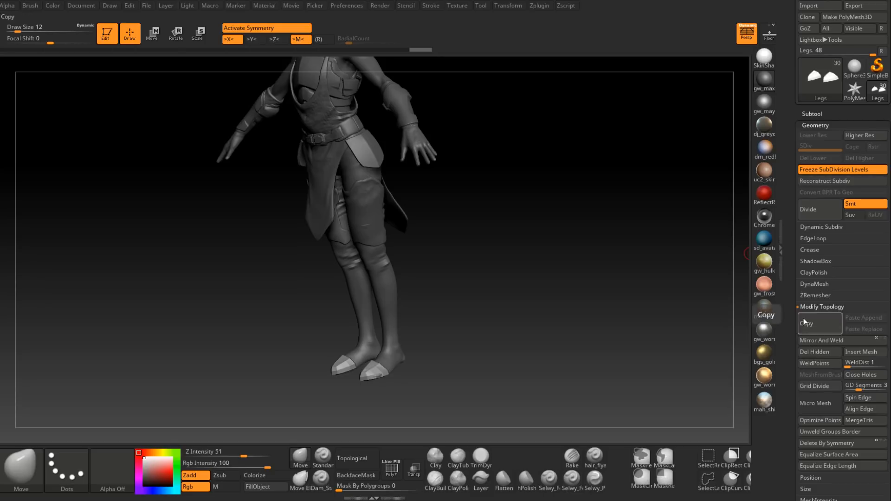
pyautogui.click(827, 169)
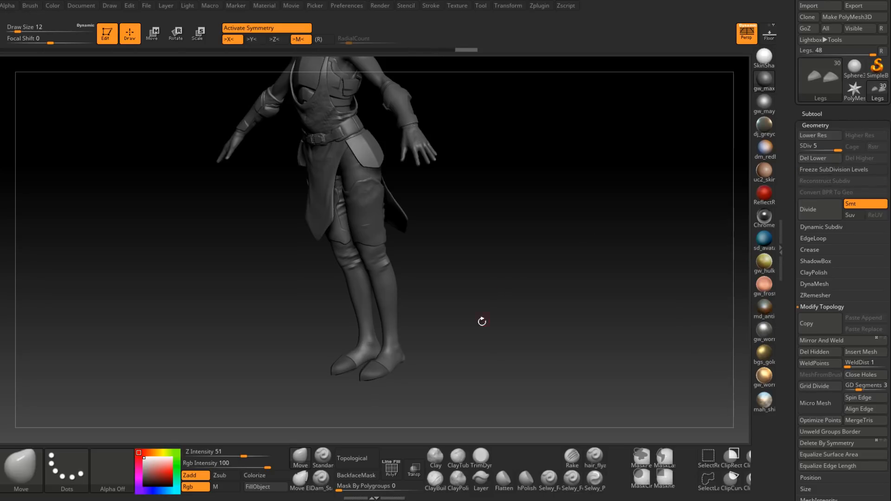
pyautogui.moveTo(468, 328); pyautogui.dragTo(483, 264)
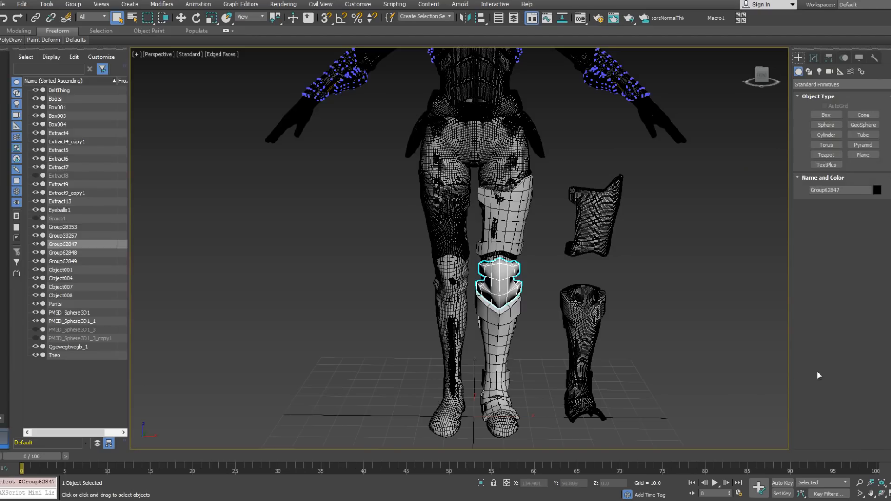
# Switch to 3ds Max, copy both TurboSmooth modifiers from the detached thigh armor copy and delete the detached thigh and shin copies.
pyautogui.keyDown('alt'); pyautogui.moveTo(656, 322); pyautogui.dragTo(509, 312, button='middle'); pyautogui.keyUp('alt')
pyautogui.click(508, 325)
pyautogui.keyDown('ctrl'); pyautogui.click(504, 219); pyautogui.keyUp('ctrl')
pyautogui.keyDown('alt'); pyautogui.moveTo(504, 219); pyautogui.dragTo(591, 284, button='middle'); pyautogui.keyUp('alt')
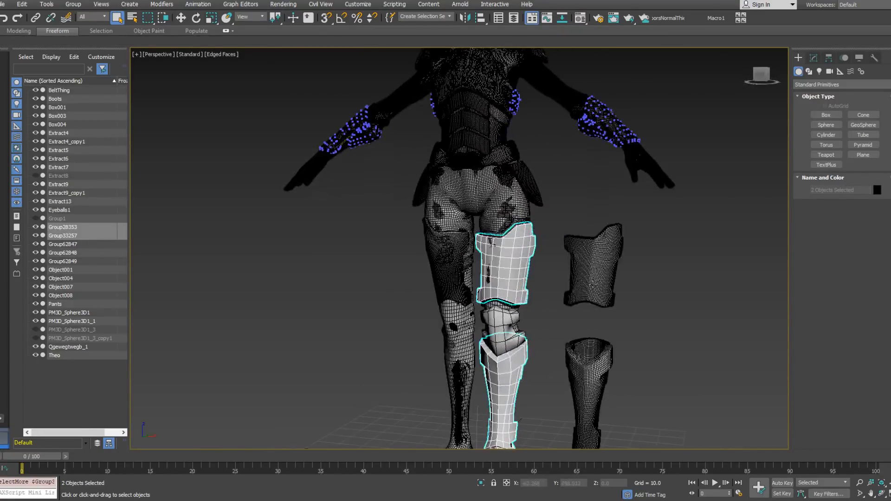
pyautogui.click(617, 251)
pyautogui.keyDown('alt'); pyautogui.moveTo(617, 250); pyautogui.dragTo(611, 222, button='middle'); pyautogui.keyUp('alt')
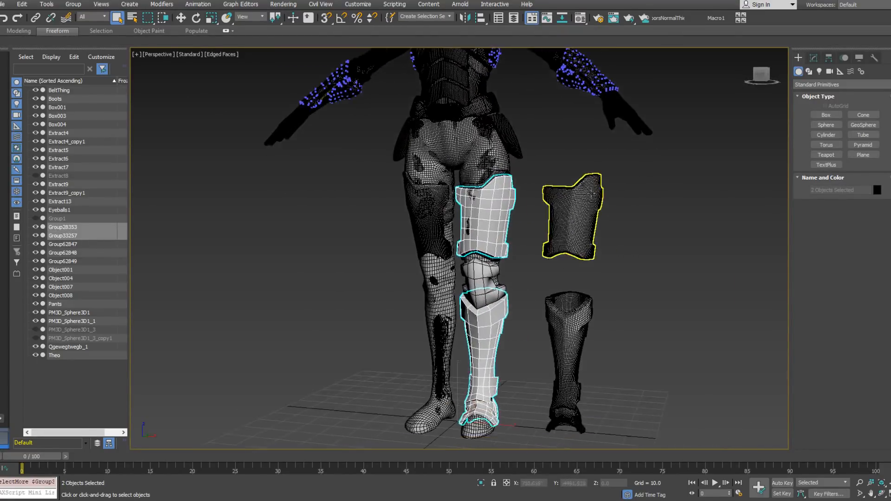
pyautogui.click(813, 58)
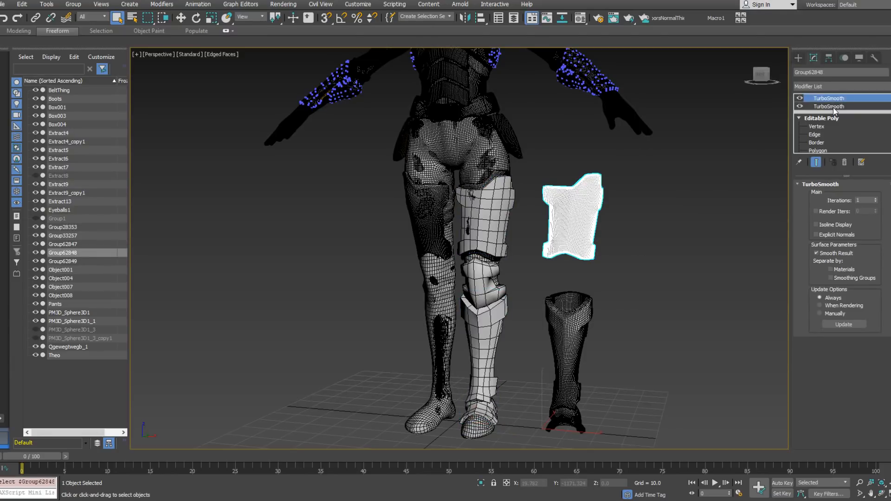
pyautogui.keyDown('ctrl'); pyautogui.click(834, 110); pyautogui.keyUp('ctrl')
pyautogui.rightClick(834, 110)
pyautogui.click(815, 148)
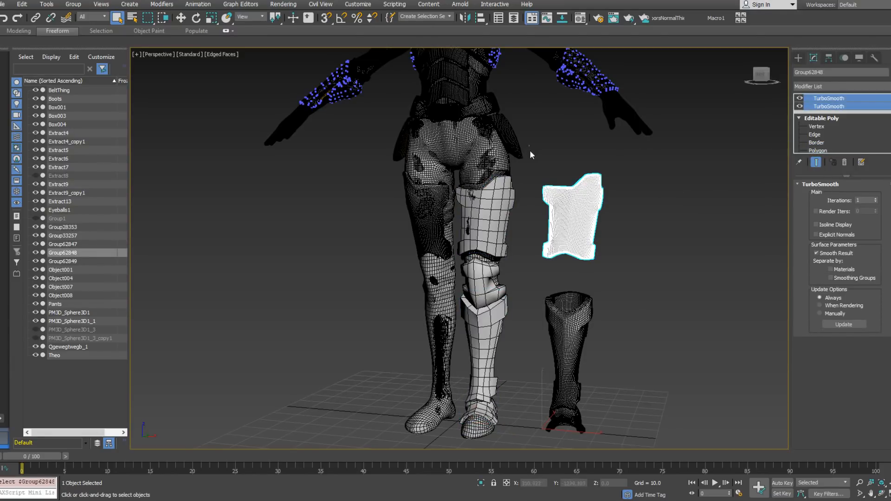
pyautogui.moveTo(612, 440); pyautogui.dragTo(614, 439)
pyautogui.press('Delete')
# Paste the two copied TurboSmooth modifiers onto the low-poly thigh and shin armor on the leg.
pyautogui.click(483, 226)
pyautogui.keyDown('ctrl'); pyautogui.click(490, 341); pyautogui.keyUp('ctrl')
pyautogui.keyDown('alt'); pyautogui.moveTo(529, 345); pyautogui.dragTo(486, 339, button='middle'); pyautogui.keyUp('alt')
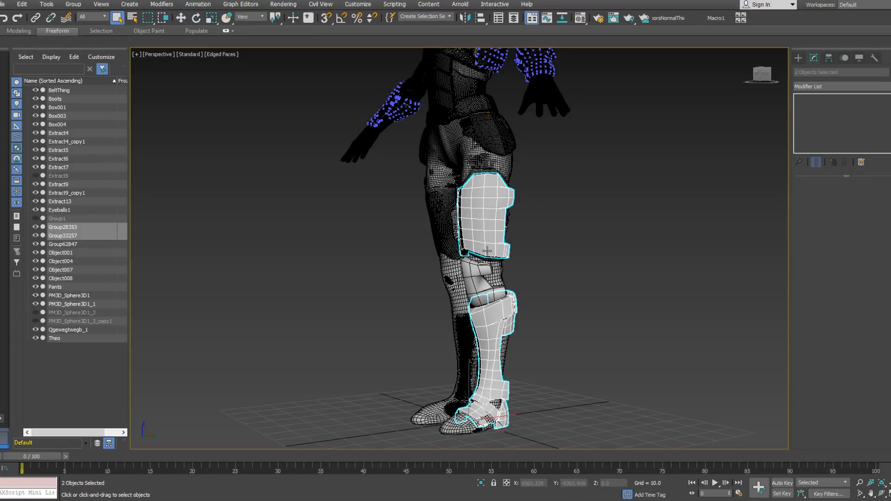
pyautogui.click(1, 5)
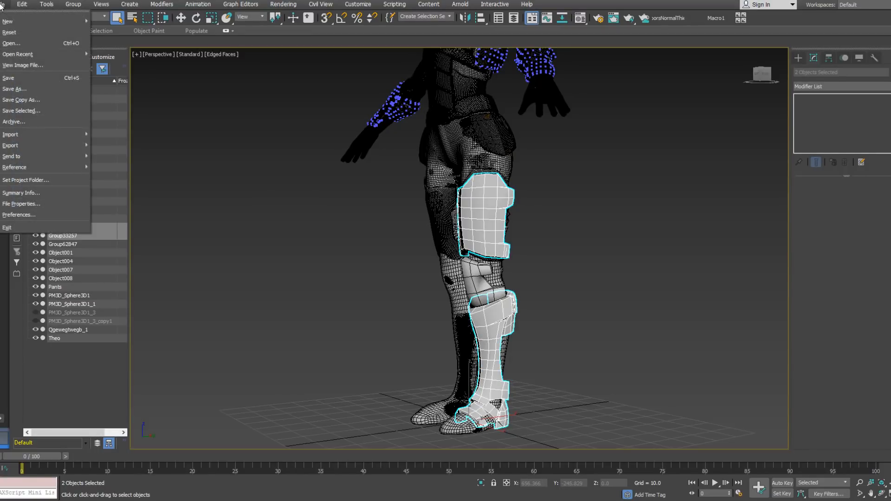
pyautogui.moveTo(49, 138)
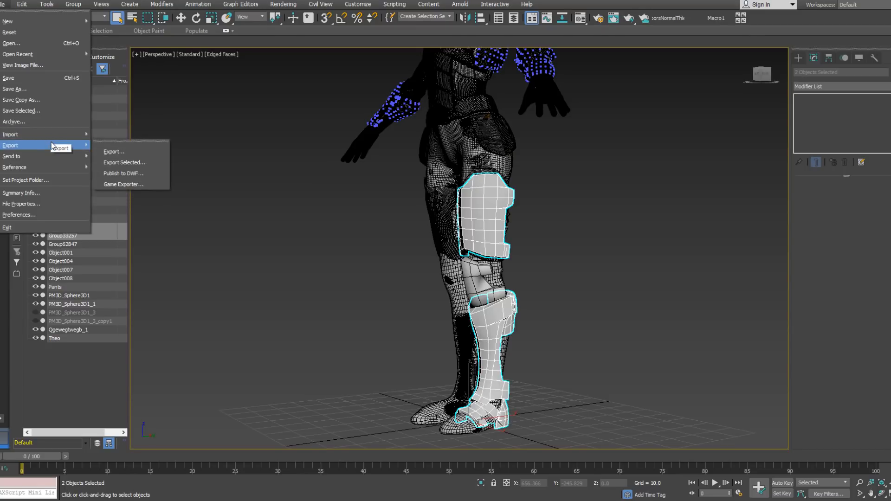
pyautogui.click(830, 116)
pyautogui.rightClick(833, 98)
pyautogui.click(845, 108)
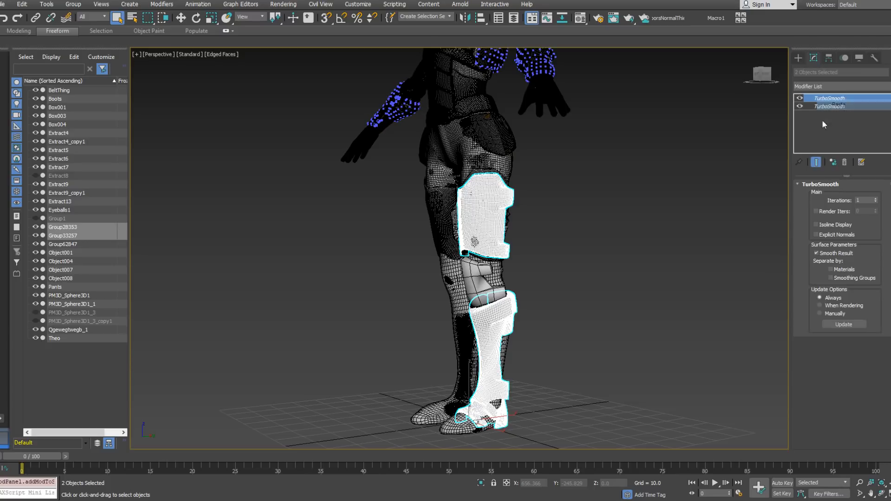
# Mirror the selected thigh and shin armor pieces across the X axis as copies.
pyautogui.keyDown('alt'); pyautogui.moveTo(557, 185); pyautogui.dragTo(534, 200, button='middle'); pyautogui.keyUp('alt')
pyautogui.moveTo(511, 279); pyautogui.dragTo(514, 209, button='middle')
pyautogui.scroll(3, 508, 204)
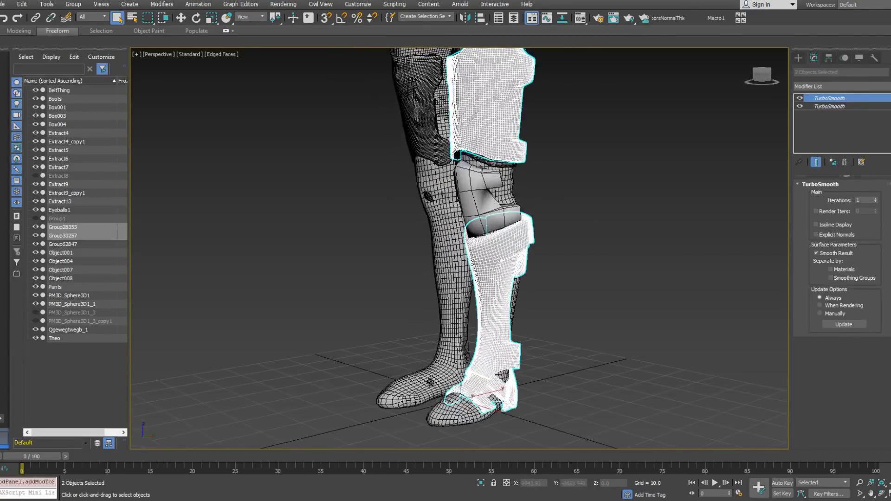
pyautogui.click(5, 4)
pyautogui.moveTo(59, 146)
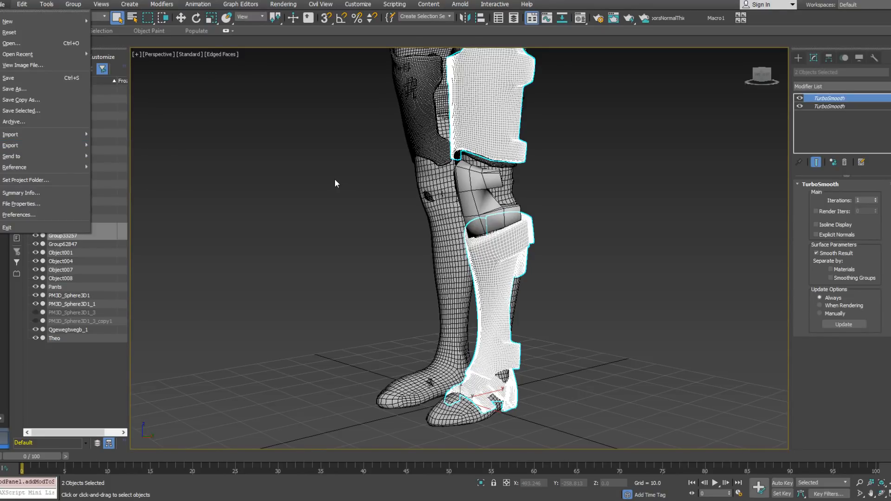
pyautogui.keyDown('alt'); pyautogui.moveTo(291, 168); pyautogui.dragTo(317, 172, button='middle'); pyautogui.keyUp('alt')
pyautogui.click(466, 17)
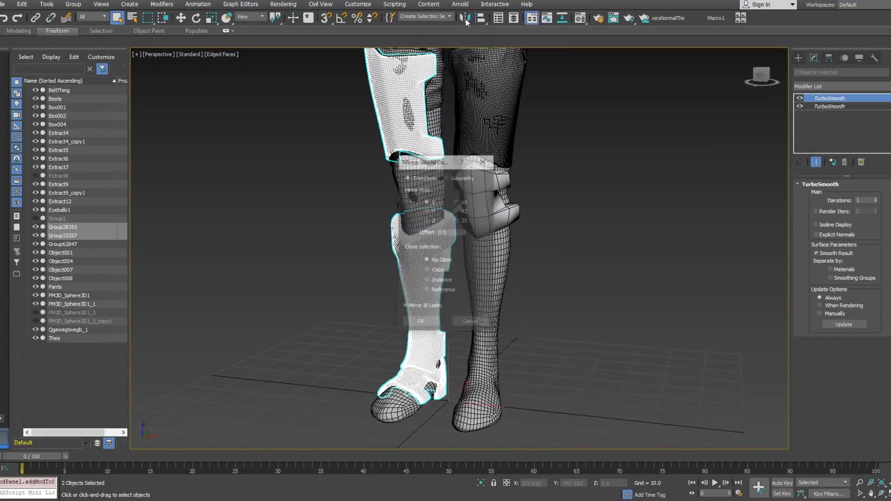
pyautogui.click(438, 269)
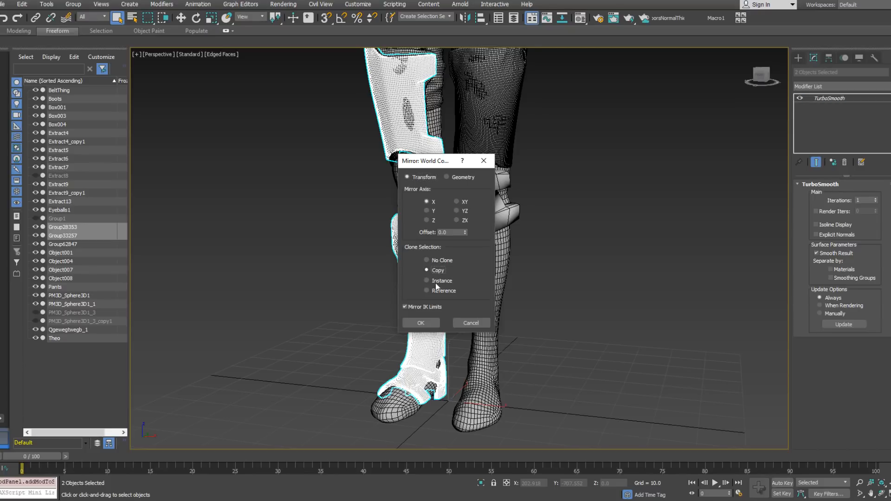
pyautogui.click(420, 322)
# Select the shin armor on the other leg and collapse its whole modifier stack into an editable poly.
pyautogui.click(514, 264)
pyautogui.rightClick(532, 258)
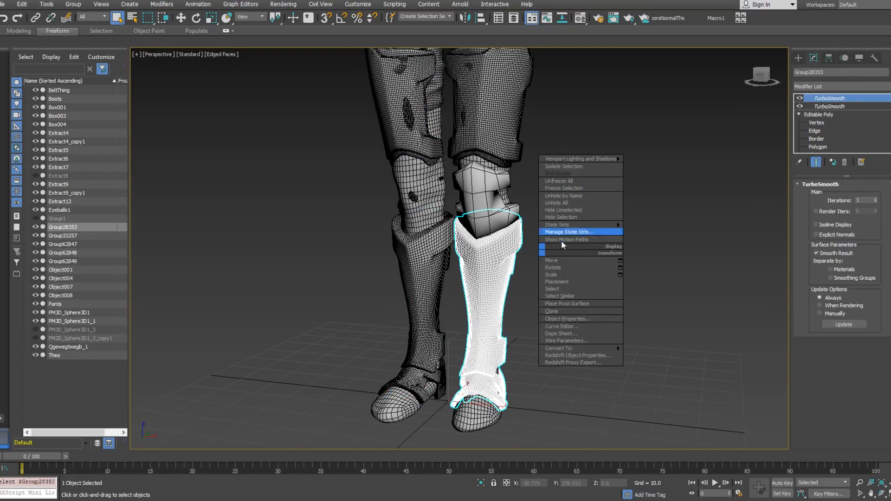
pyautogui.keyDown('ctrl'); pyautogui.click(497, 125); pyautogui.keyUp('ctrl')
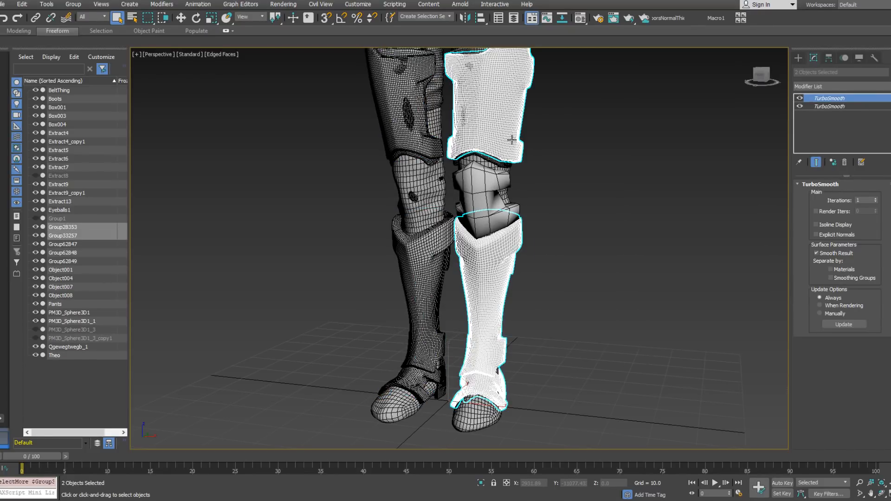
pyautogui.click(546, 212)
pyautogui.click(504, 255)
pyautogui.rightClick(504, 256)
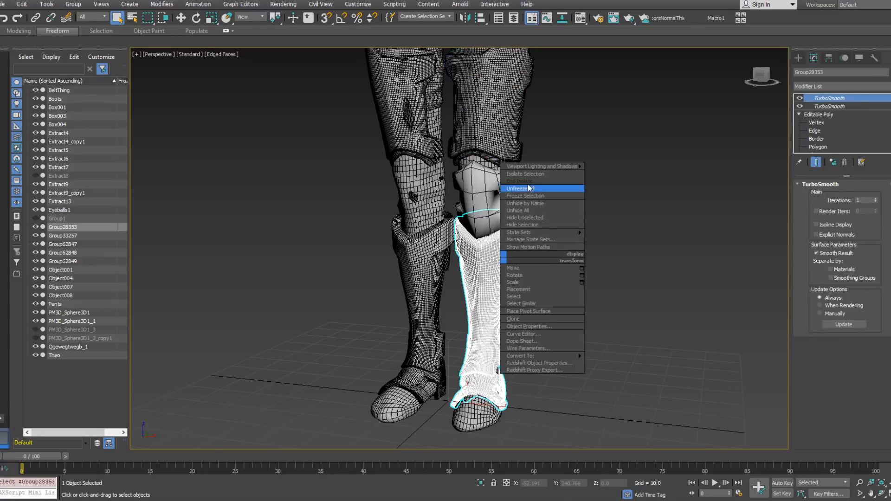
pyautogui.rightClick(810, 101)
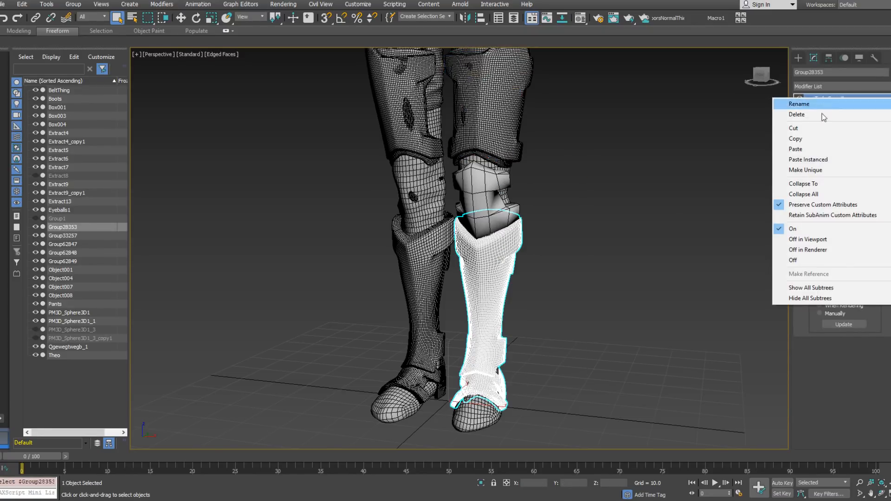
pyautogui.click(850, 197)
# Attach both thigh armor pieces and the other shin armor to the collapsed shin armor.
pyautogui.rightClick(588, 130)
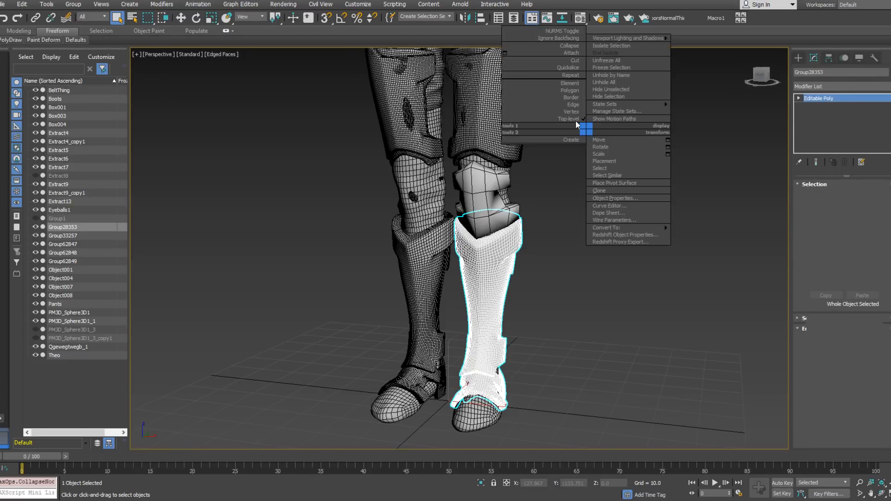
pyautogui.click(571, 52)
pyautogui.click(497, 82)
pyautogui.click(379, 88)
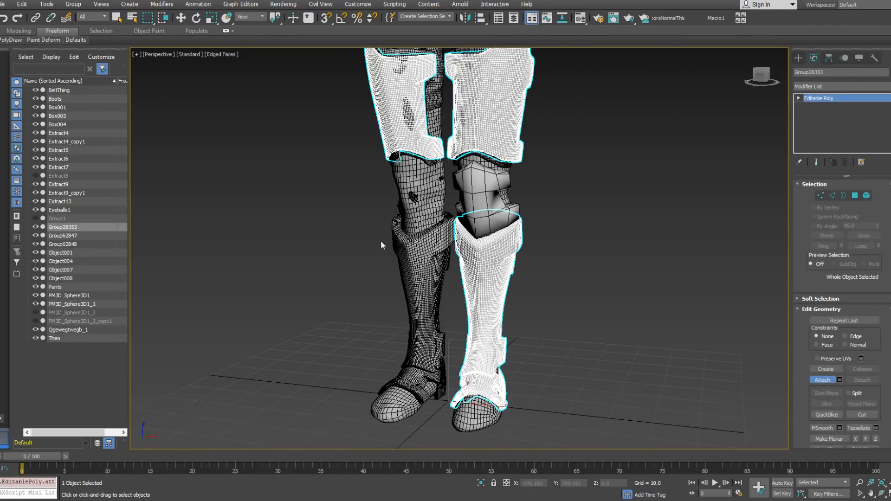
pyautogui.click(452, 311)
pyautogui.press('w')
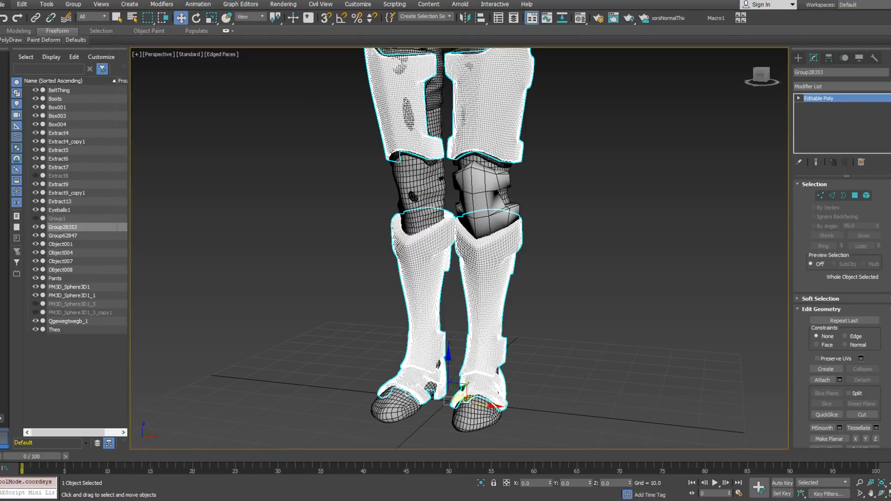
# Export the combined leg armor with gw::OBJ-Exporter to the Theo Temp folder, overwriting Legs.OBJ.
pyautogui.click(6, 4)
pyautogui.moveTo(53, 145)
pyautogui.click(125, 163)
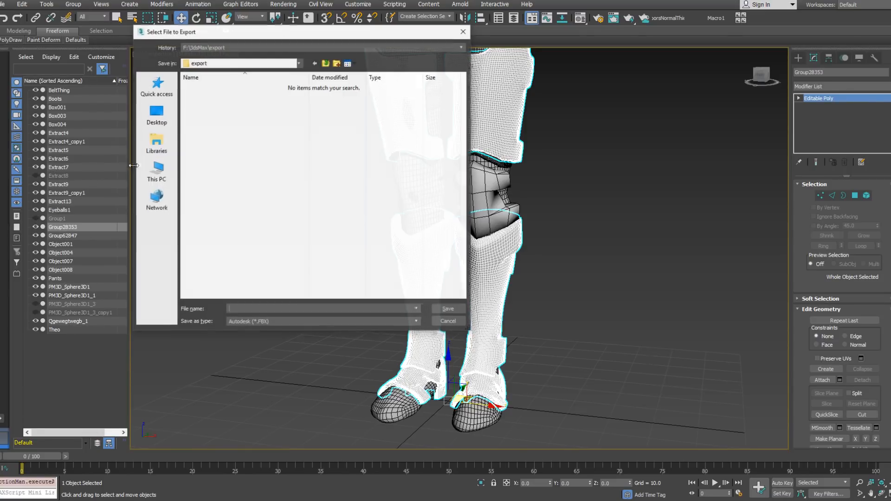
pyautogui.click(252, 48)
pyautogui.click(284, 63)
pyautogui.click(335, 322)
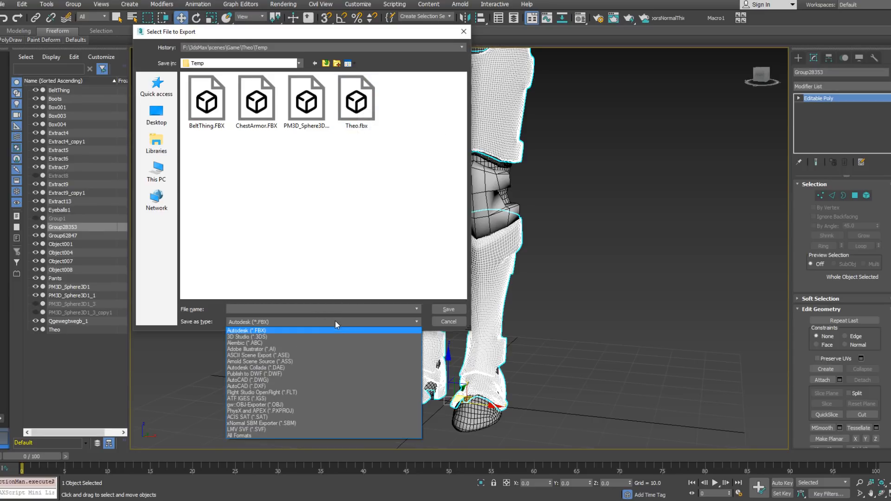
pyautogui.press('Escape')
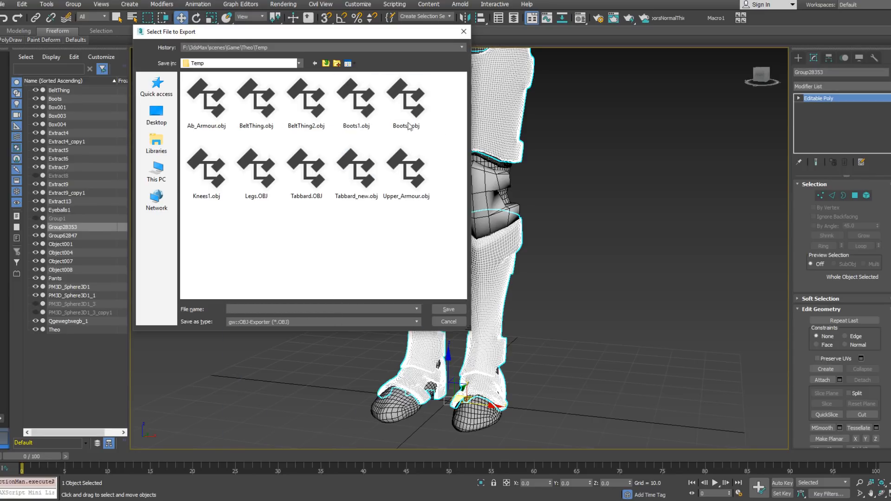
pyautogui.click(257, 177)
pyautogui.doubleClick(261, 187)
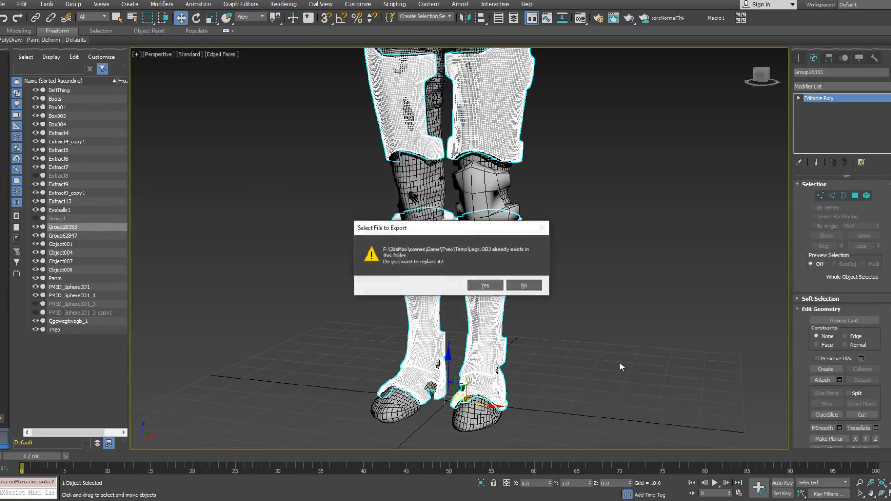
pyautogui.click(478, 282)
pyautogui.click(402, 326)
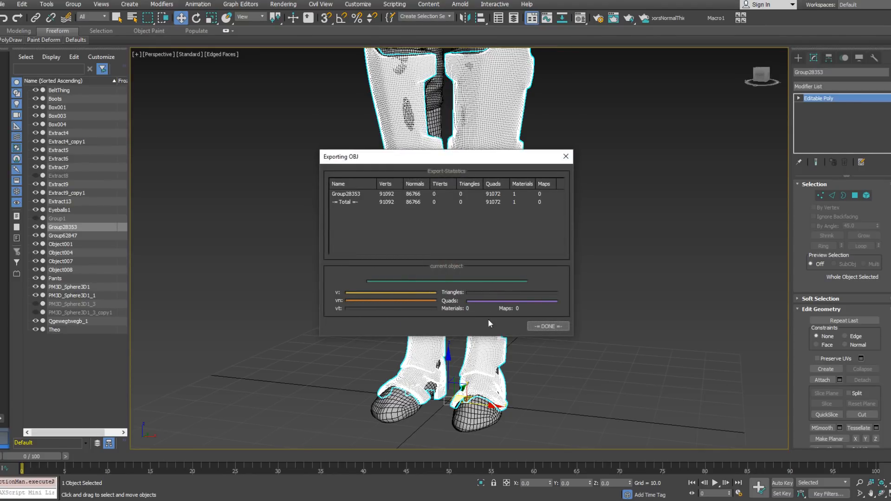
pyautogui.click(546, 329)
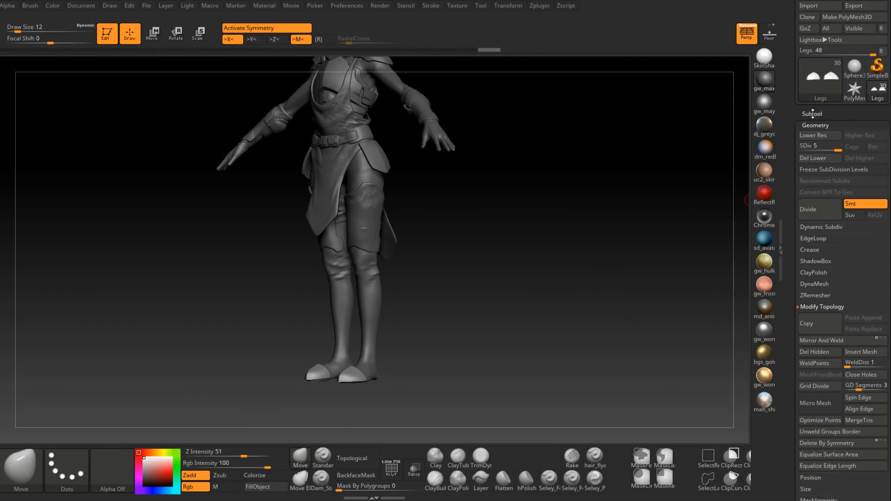
# Switch to ZBrush, append a Sphere3D subtool and replace it by importing Legs.OBJ.
pyautogui.click(812, 114)
pyautogui.click(876, 385)
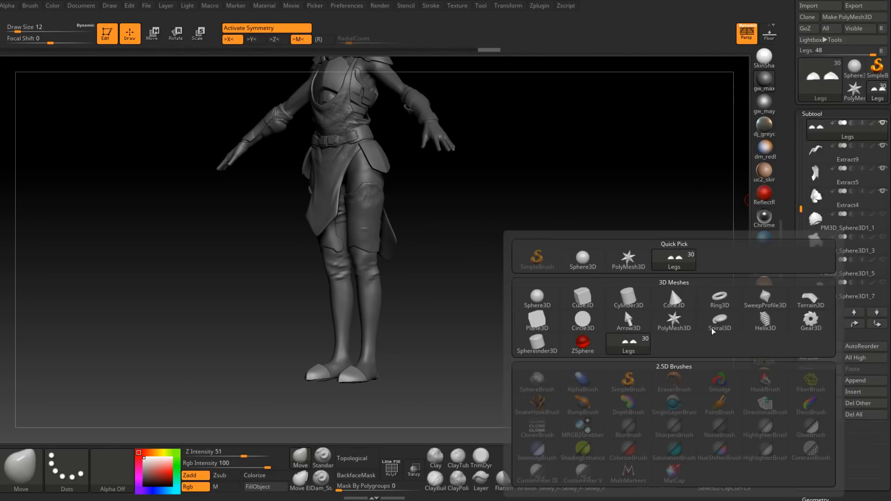
pyautogui.click(581, 258)
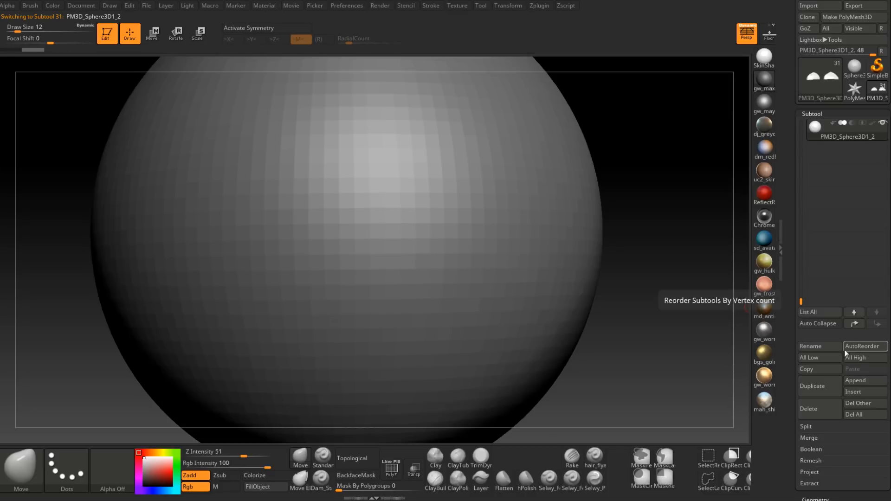
pyautogui.scroll(-3, 809, 279)
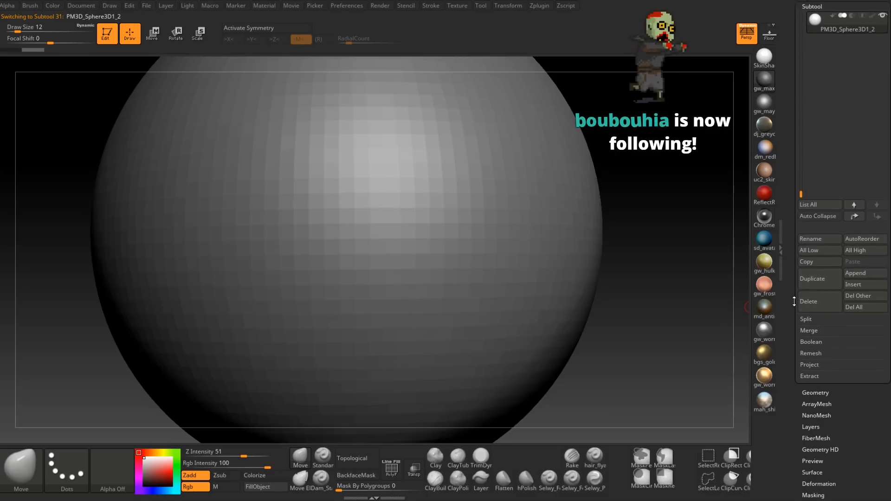
pyautogui.scroll(4, 805, 399)
pyautogui.click(809, 43)
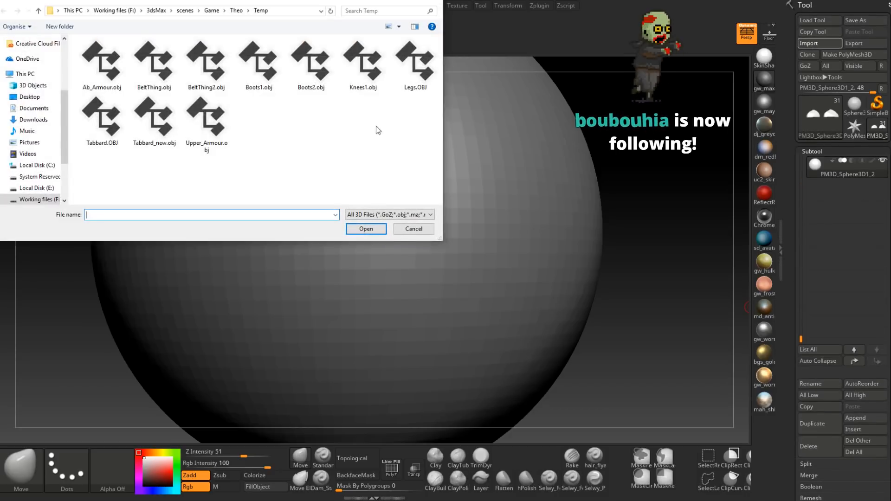
pyautogui.doubleClick(419, 78)
# Select the toe-cap Legs subtool and adjust the toe caps against the boot armor with the Move brush at draw size 46.
pyautogui.moveTo(441, 193); pyautogui.dragTo(362, 274)
pyautogui.keyDown('shift'); pyautogui.moveTo(361, 274); pyautogui.dragTo(370, 272, button='right'); pyautogui.keyUp('shift')
pyautogui.keyDown('alt'); pyautogui.moveTo(478, 256); pyautogui.dragTo(511, 263, button='right'); pyautogui.keyUp('alt')
pyautogui.keyDown('alt'); pyautogui.moveTo(512, 264); pyautogui.dragTo(493, 309, button='right'); pyautogui.keyUp('alt')
pyautogui.moveTo(494, 309); pyautogui.dragTo(484, 356)
pyautogui.moveTo(484, 356); pyautogui.dragTo(373, 252, button='right')
pyautogui.moveTo(365, 201)
pyautogui.keyDown('alt'); pyautogui.mouseDown(button='right')
pyautogui.moveTo(320, 235)
pyautogui.moveTo(337, 207)
pyautogui.moveTo(445, 213)
pyautogui.moveTo(364, 217)
pyautogui.moveTo(436, 290)
pyautogui.moveTo(400, 296)
pyautogui.moveTo(432, 288)
pyautogui.moveTo(416, 283)
pyautogui.moveTo(371, 297)
pyautogui.moveTo(394, 278)
pyautogui.moveTo(307, 265)
pyautogui.moveTo(319, 266)
pyautogui.moveTo(308, 215)
pyautogui.moveTo(330, 299)
pyautogui.mouseUp(button='right'); pyautogui.keyUp('alt')
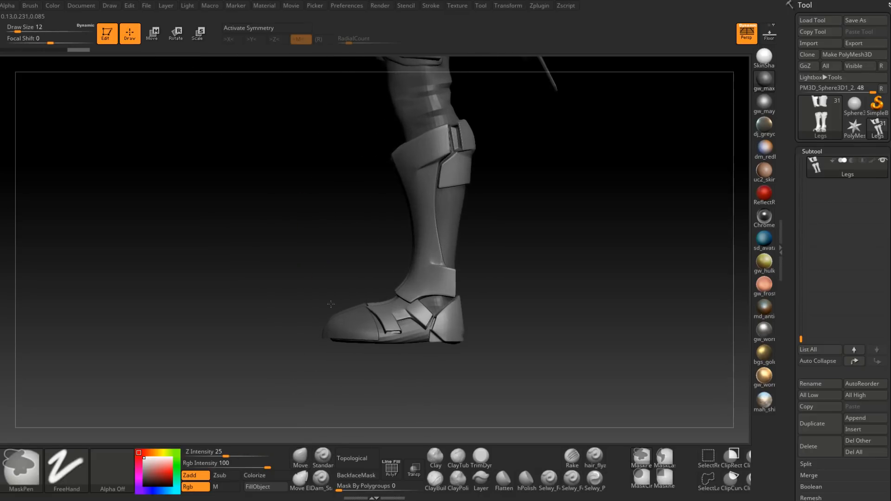
pyautogui.keyDown('alt'); pyautogui.click(352, 325); pyautogui.keyUp('alt')
pyautogui.moveTo(328, 248); pyautogui.dragTo(353, 339, button='right')
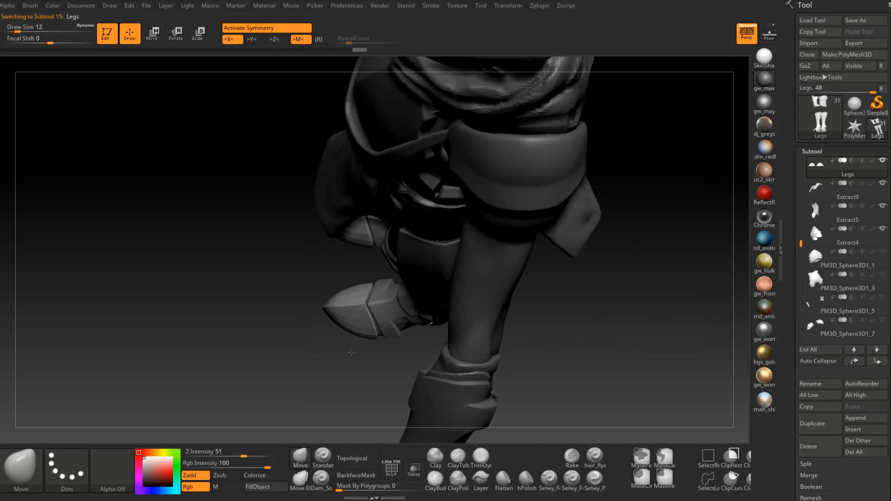
pyautogui.press('space')
pyautogui.moveTo(353, 333); pyautogui.dragTo(360, 333)
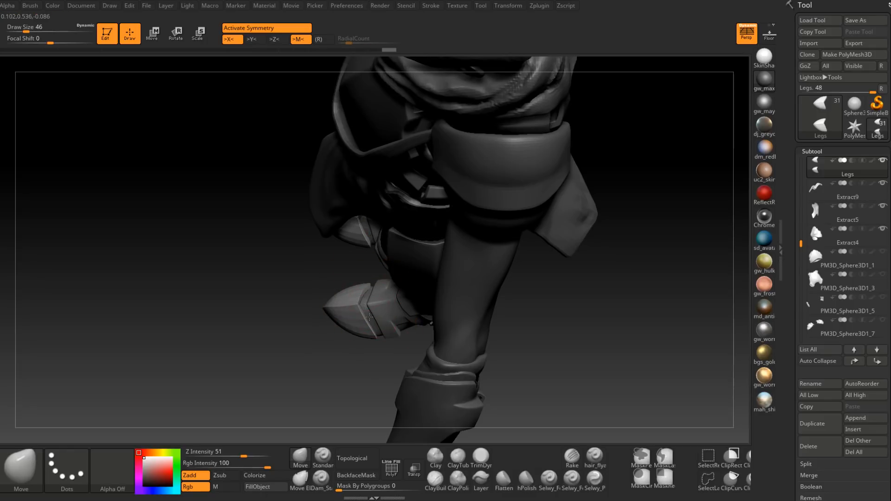
# Reshape the toe caps from the side and front with the Move brush at draw sizes 80 and 44.
pyautogui.moveTo(356, 360)
pyautogui.mouseDown(button='right')
pyautogui.moveTo(348, 261)
pyautogui.moveTo(388, 233)
pyautogui.moveTo(479, 226)
pyautogui.moveTo(478, 278)
pyautogui.moveTo(445, 279)
pyautogui.moveTo(465, 267)
pyautogui.mouseUp(button='right')
pyautogui.press('shift')
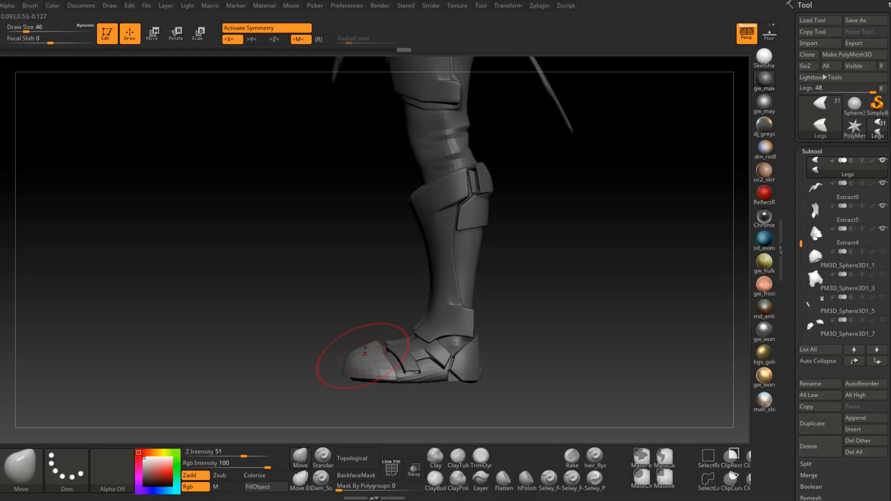
pyautogui.press('space')
pyautogui.moveTo(366, 332); pyautogui.dragTo(376, 333)
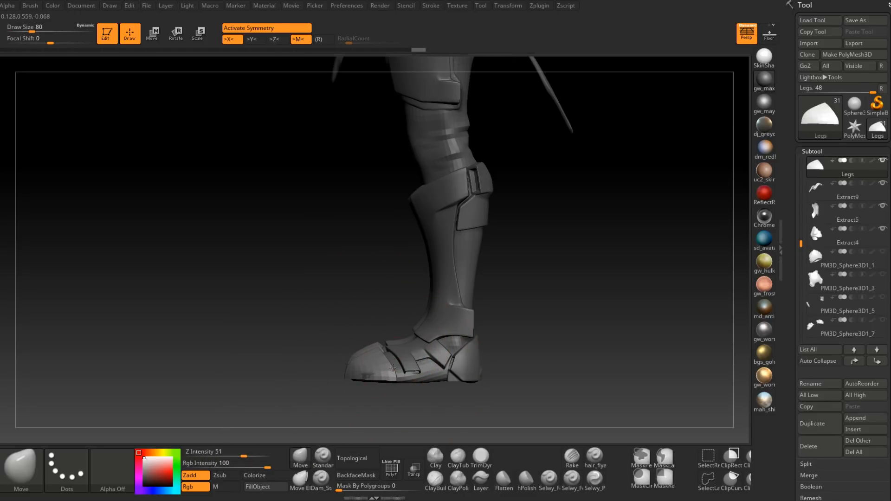
pyautogui.moveTo(383, 352)
pyautogui.mouseDown(button='right')
pyautogui.moveTo(431, 308)
pyautogui.moveTo(479, 310)
pyautogui.moveTo(484, 332)
pyautogui.mouseUp(button='right')
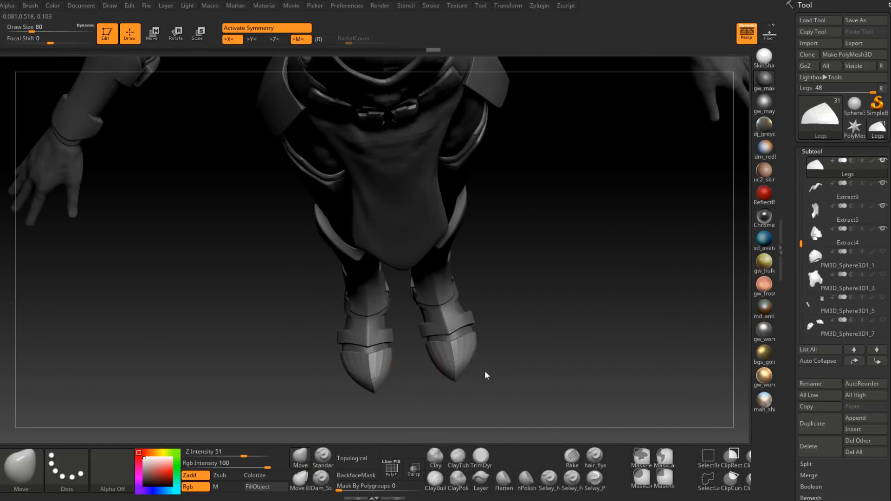
pyautogui.press('space')
pyautogui.moveTo(485, 332); pyautogui.dragTo(476, 333)
pyautogui.moveTo(499, 360)
pyautogui.mouseDown(button='right')
pyautogui.moveTo(483, 375)
pyautogui.moveTo(497, 360)
pyautogui.moveTo(509, 297)
pyautogui.mouseUp(button='right')
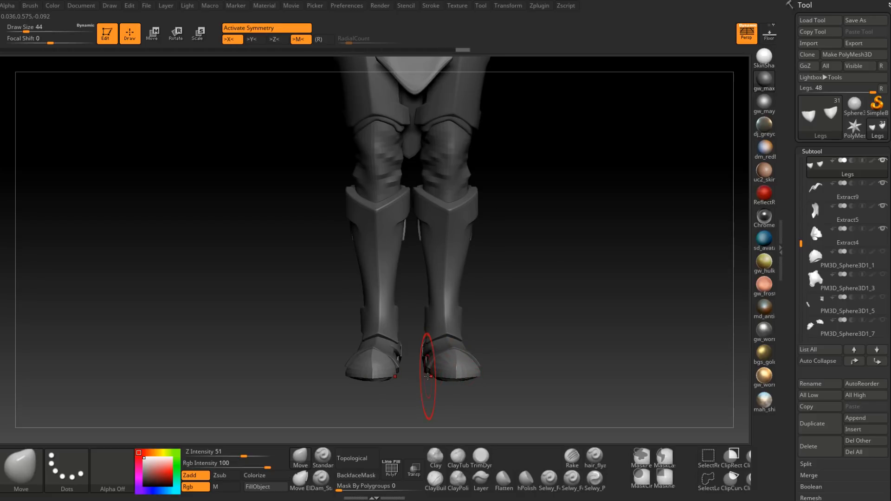
pyautogui.moveTo(431, 373); pyautogui.dragTo(485, 325, button='right')
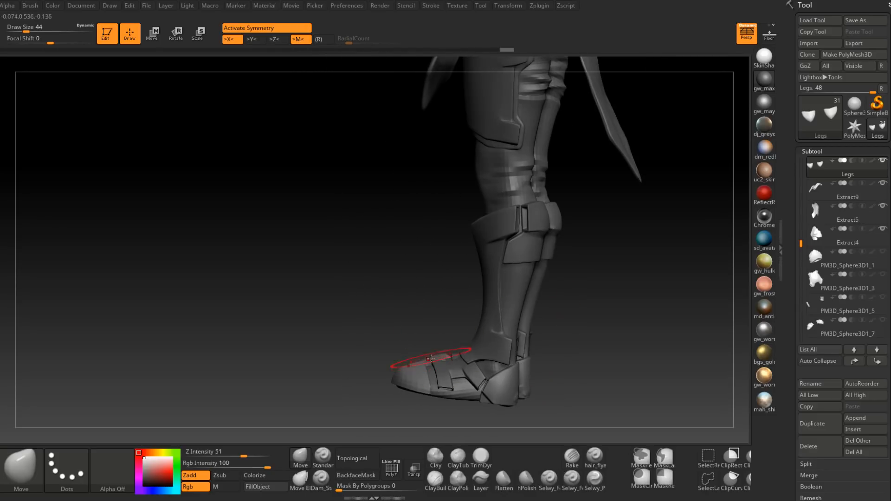
# Select the imported leg armor subtool, turn off smooth subdivision and reconstruct its lower subdivision levels.
pyautogui.moveTo(429, 364); pyautogui.dragTo(555, 325, button='right')
pyautogui.press('f')
pyautogui.moveTo(553, 284); pyautogui.dragTo(520, 287, button='right')
pyautogui.keyDown('ctrl'); pyautogui.moveTo(521, 287); pyautogui.dragTo(522, 320, button='right'); pyautogui.keyUp('ctrl')
pyautogui.moveTo(555, 271)
pyautogui.keyDown('alt'); pyautogui.mouseDown(button='right')
pyautogui.moveTo(515, 316)
pyautogui.moveTo(509, 341)
pyautogui.mouseUp(button='right'); pyautogui.keyUp('alt')
pyautogui.keyDown('alt'); pyautogui.click(444, 232); pyautogui.keyUp('alt')
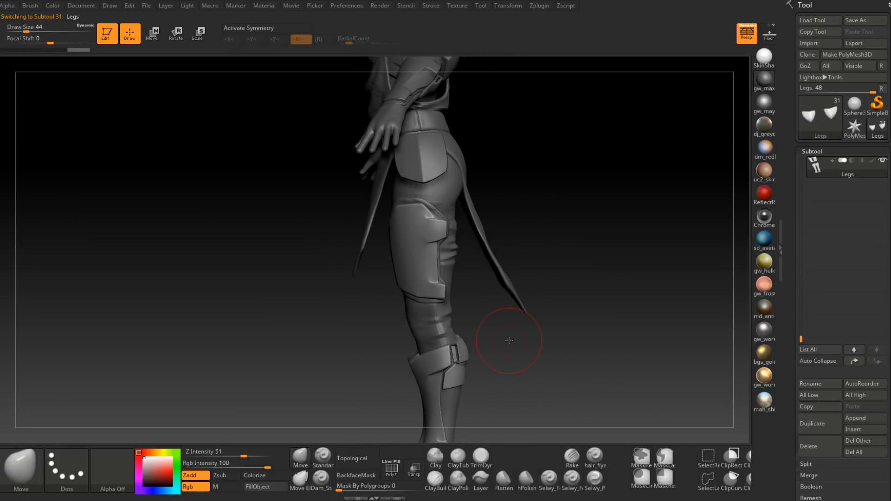
pyautogui.keyDown('alt'); pyautogui.moveTo(587, 344); pyautogui.dragTo(563, 224, button='right'); pyautogui.keyUp('alt')
pyautogui.moveTo(791, 455); pyautogui.dragTo(792, 404)
pyautogui.click(820, 458)
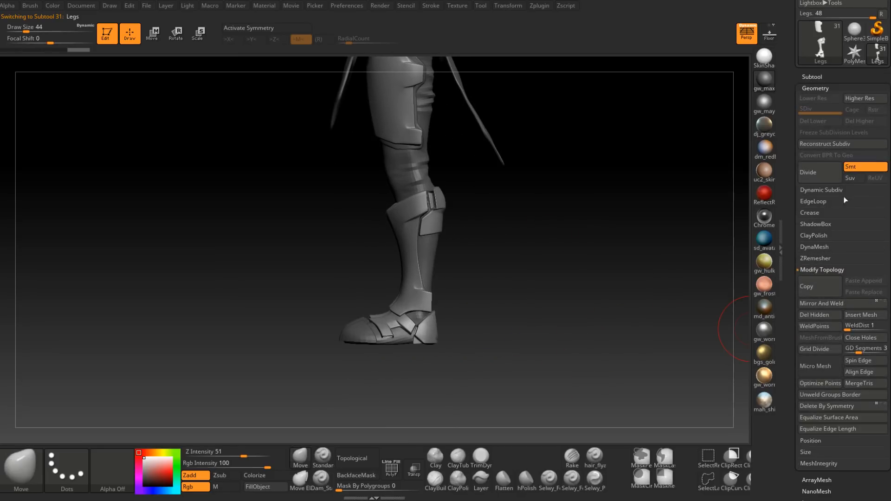
pyautogui.click(859, 171)
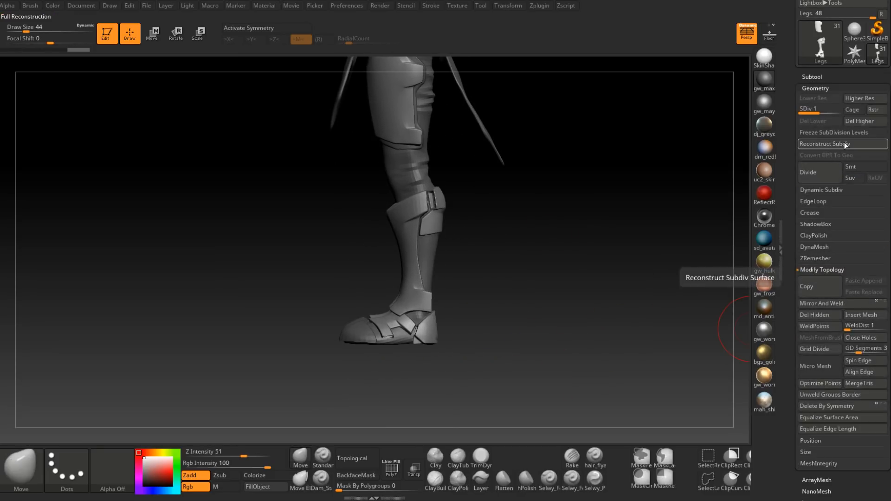
pyautogui.click(846, 145)
# Re-enable smooth subdivision for the leg armor and set its subdivision level to 1.
pyautogui.moveTo(819, 113); pyautogui.dragTo(841, 113)
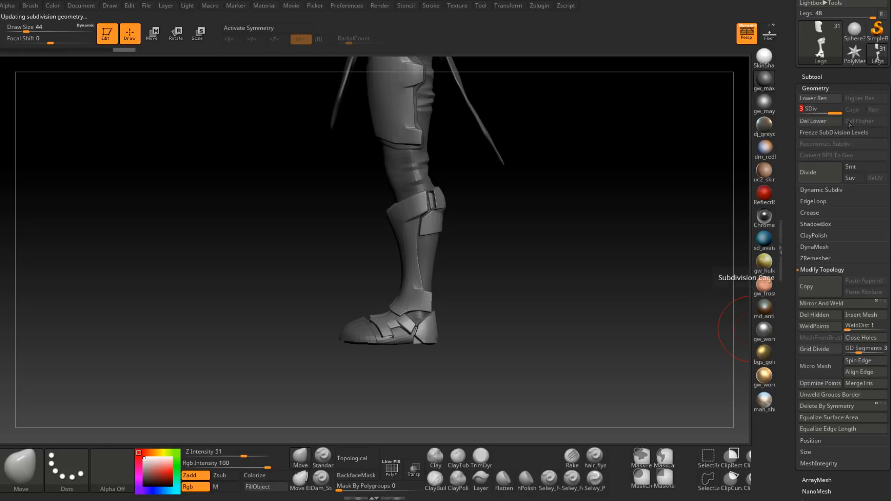
pyautogui.click(859, 168)
pyautogui.moveTo(833, 113); pyautogui.dragTo(803, 112)
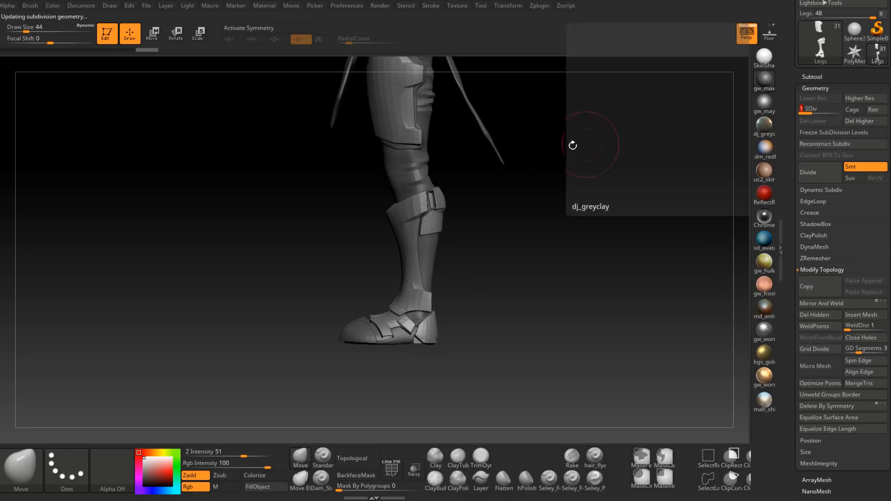
# Reshape the leg armor from the side with the Move brush at draw size 83.
pyautogui.moveTo(608, 140); pyautogui.dragTo(493, 269)
pyautogui.press('space')
pyautogui.moveTo(396, 225); pyautogui.dragTo(385, 208)
pyautogui.press('space')
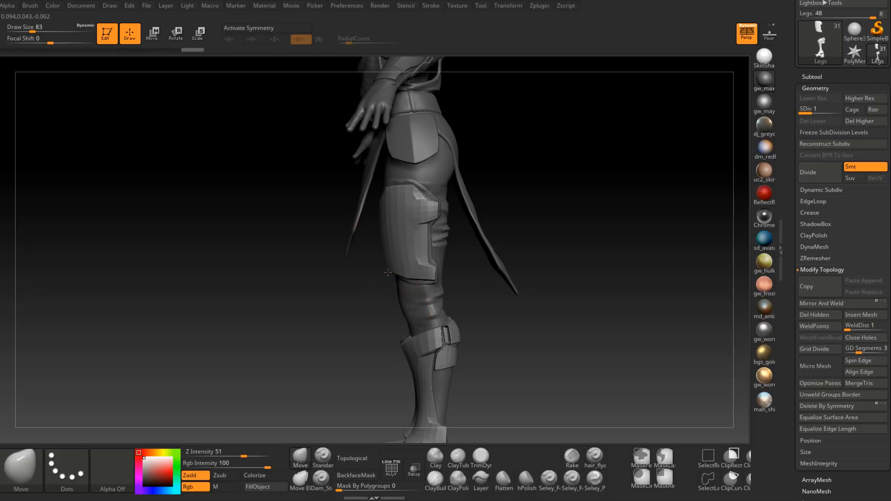
pyautogui.moveTo(499, 311); pyautogui.dragTo(443, 307)
pyautogui.moveTo(526, 340); pyautogui.dragTo(370, 316)
# Adjust the front of the knee guard with the Move brush at draw size 74.
pyautogui.moveTo(370, 317)
pyautogui.keyDown('ctrl'); pyautogui.mouseDown(button='right')
pyautogui.moveTo(374, 342)
pyautogui.moveTo(376, 240)
pyautogui.mouseUp(button='right'); pyautogui.keyUp('ctrl')
pyautogui.press('space')
pyautogui.moveTo(383, 235); pyautogui.dragTo(382, 235)
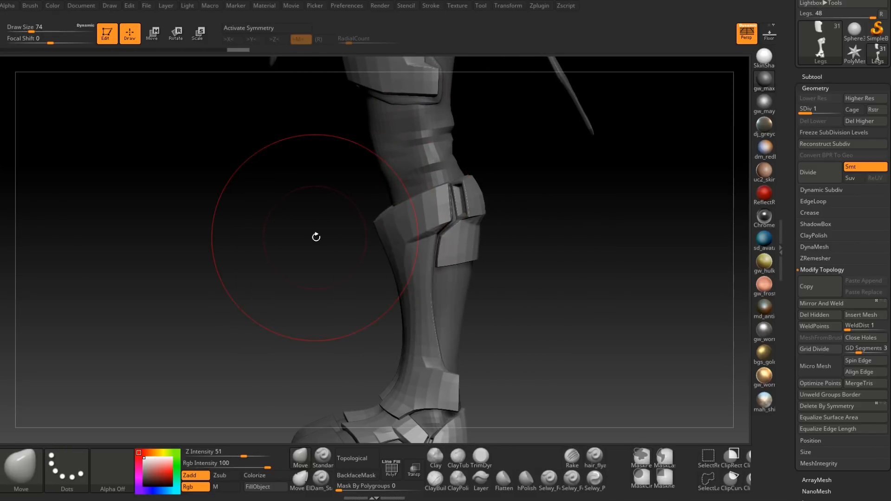
pyautogui.moveTo(314, 236); pyautogui.dragTo(380, 238)
pyautogui.keyDown('alt'); pyautogui.moveTo(472, 253); pyautogui.dragTo(467, 335, button='right'); pyautogui.keyUp('alt')
pyautogui.keyDown('ctrl'); pyautogui.moveTo(537, 336); pyautogui.dragTo(519, 291, button='right'); pyautogui.keyUp('ctrl')
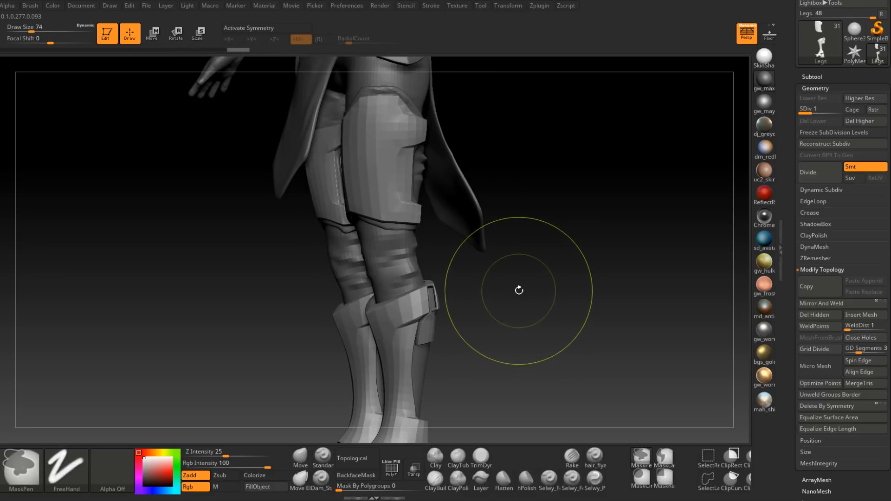
# Preview the leg armor at subdivision level 3, return it to level 1 and activate X symmetry.
pyautogui.press('d')
pyautogui.press('d')
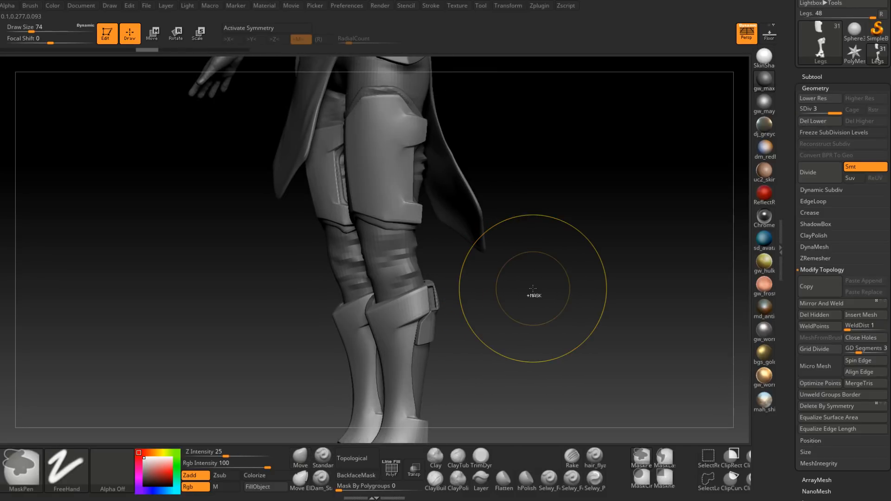
pyautogui.hotkey('shift', 'd')
pyautogui.hotkey('shift', 'd')
pyautogui.press('x')
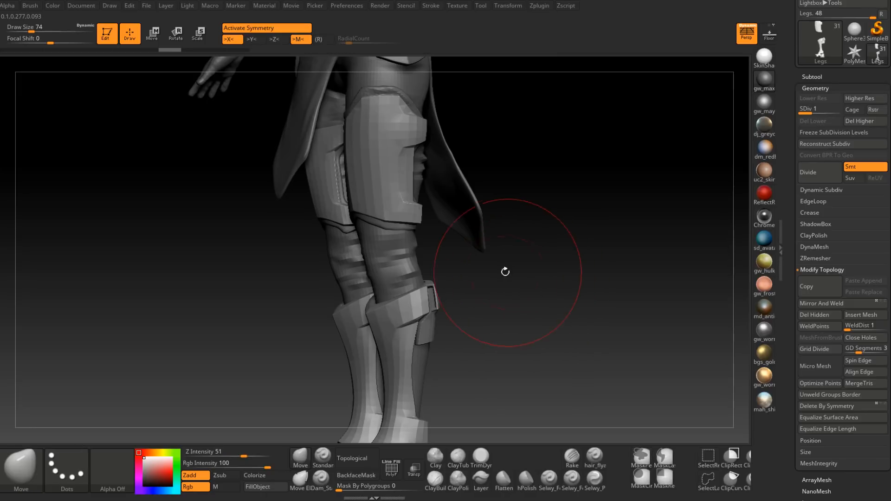
pyautogui.moveTo(504, 271); pyautogui.dragTo(523, 288)
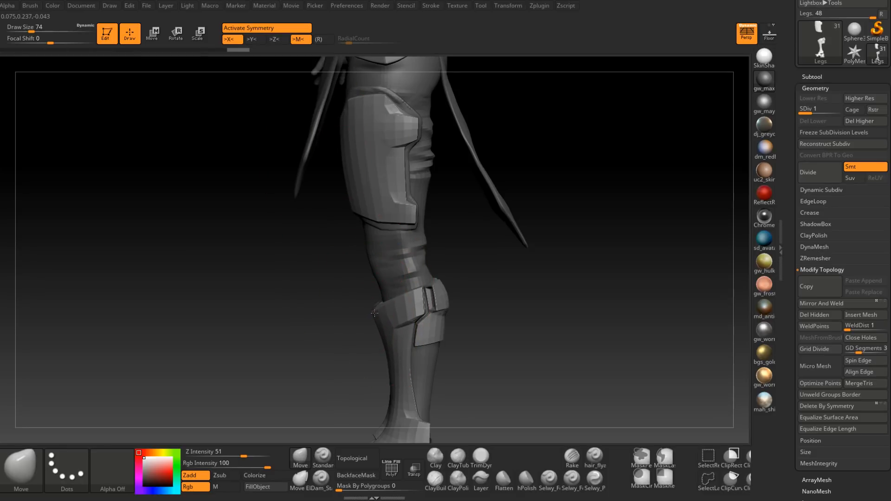
# Pull the knee guard's front edge with the Move brush at draw size 54 and raise the leg armor to subdivision level 3.
pyautogui.press('space')
pyautogui.moveTo(374, 313); pyautogui.dragTo(371, 314)
pyautogui.moveTo(479, 382); pyautogui.dragTo(500, 318)
pyautogui.moveTo(499, 318); pyautogui.dragTo(486, 289)
pyautogui.moveTo(486, 289); pyautogui.dragTo(504, 288)
pyautogui.keyDown('ctrl'); pyautogui.moveTo(505, 288); pyautogui.dragTo(493, 328, button='right'); pyautogui.keyUp('ctrl')
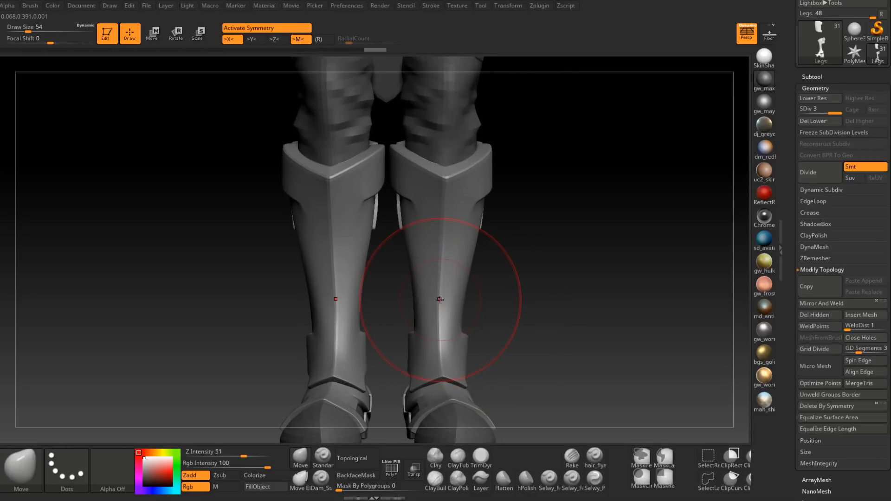
pyautogui.moveTo(502, 302)
pyautogui.mouseDown()
pyautogui.moveTo(345, 282)
pyautogui.moveTo(523, 303)
pyautogui.moveTo(483, 300)
pyautogui.moveTo(491, 300)
pyautogui.mouseUp()
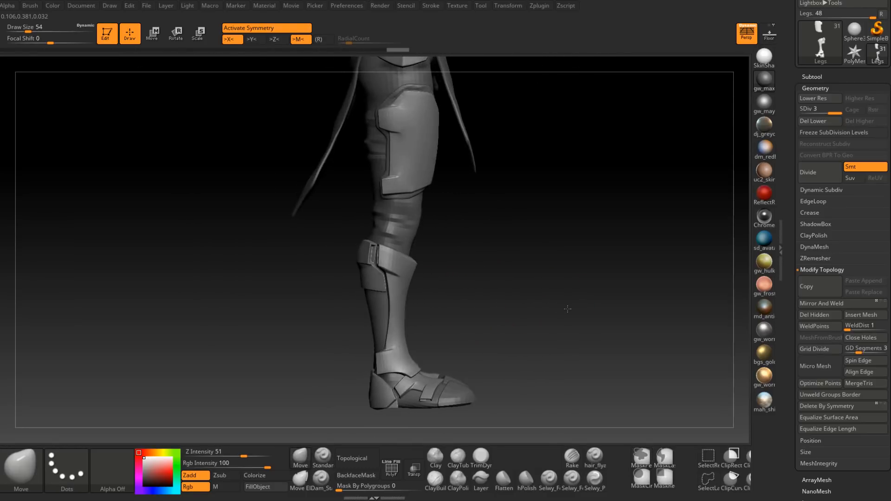
# Find the hidden Tabbard subtool in the subtool list, select it and make it visible.
pyautogui.moveTo(542, 296)
pyautogui.mouseDown(button='right')
pyautogui.moveTo(507, 296)
pyautogui.moveTo(515, 250)
pyautogui.moveTo(548, 274)
pyautogui.moveTo(553, 423)
pyautogui.mouseUp(button='right')
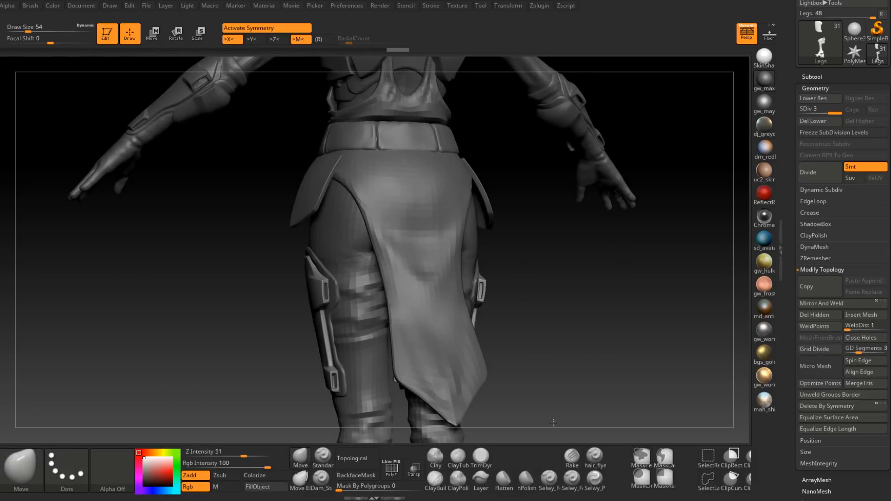
pyautogui.moveTo(550, 313)
pyautogui.keyDown('alt'); pyautogui.mouseDown(button='right')
pyautogui.moveTo(552, 363)
pyautogui.moveTo(509, 310)
pyautogui.moveTo(505, 240)
pyautogui.mouseUp(button='right'); pyautogui.keyUp('alt')
pyautogui.moveTo(495, 311); pyautogui.dragTo(478, 281, button='right')
pyautogui.moveTo(489, 292)
pyautogui.mouseDown()
pyautogui.moveTo(478, 302)
pyautogui.moveTo(505, 330)
pyautogui.moveTo(463, 304)
pyautogui.moveTo(485, 274)
pyautogui.moveTo(517, 292)
pyautogui.moveTo(458, 286)
pyautogui.moveTo(469, 339)
pyautogui.moveTo(566, 241)
pyautogui.moveTo(561, 269)
pyautogui.moveTo(571, 260)
pyautogui.mouseUp()
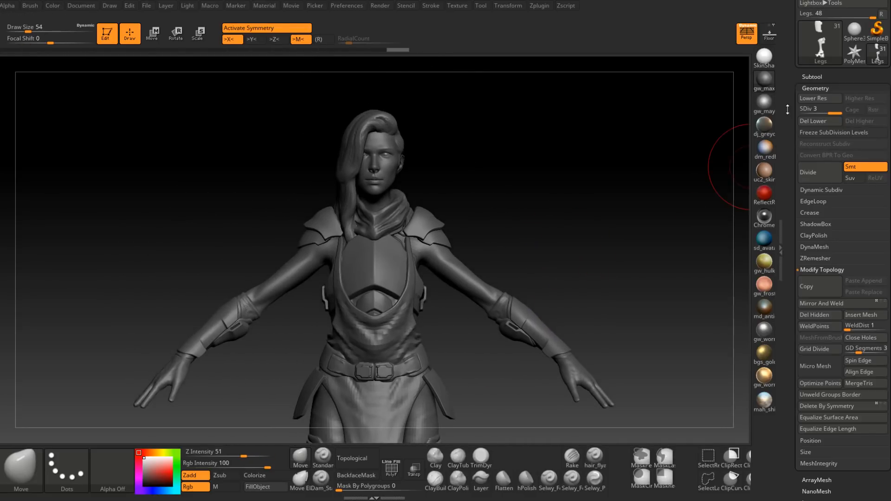
pyautogui.click(813, 76)
pyautogui.moveTo(796, 263); pyautogui.dragTo(803, 216)
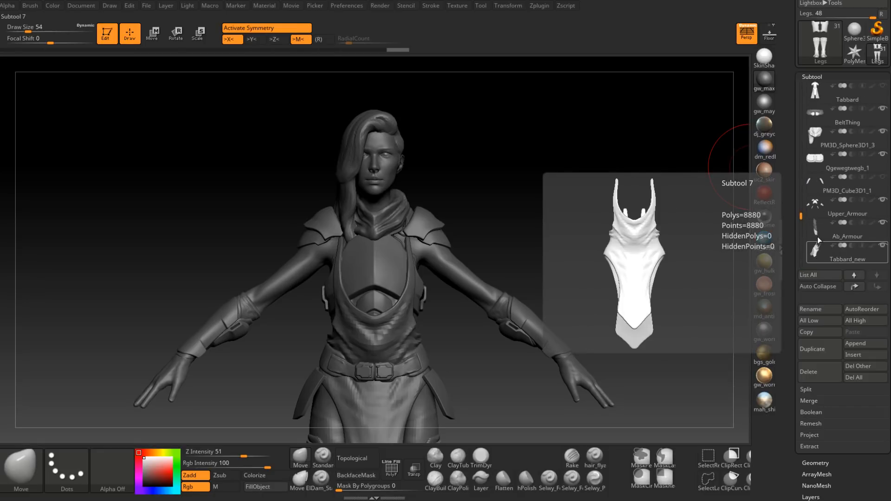
pyautogui.moveTo(686, 153); pyautogui.dragTo(600, 158)
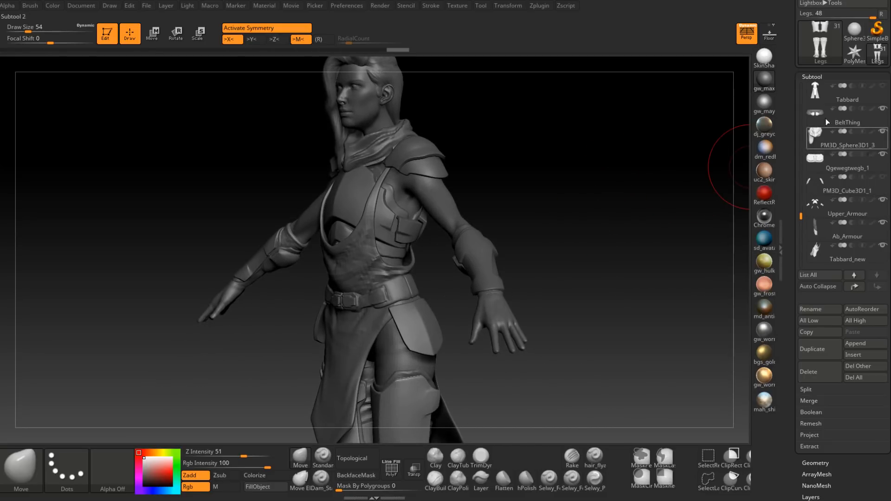
pyautogui.click(831, 92)
pyautogui.moveTo(667, 175)
pyautogui.mouseDown()
pyautogui.moveTo(599, 221)
pyautogui.moveTo(615, 239)
pyautogui.moveTo(608, 206)
pyautogui.moveTo(600, 204)
pyautogui.moveTo(599, 234)
pyautogui.moveTo(579, 218)
pyautogui.moveTo(661, 231)
pyautogui.moveTo(594, 246)
pyautogui.moveTo(603, 342)
pyautogui.moveTo(562, 333)
pyautogui.moveTo(493, 252)
pyautogui.moveTo(518, 310)
pyautogui.mouseUp()
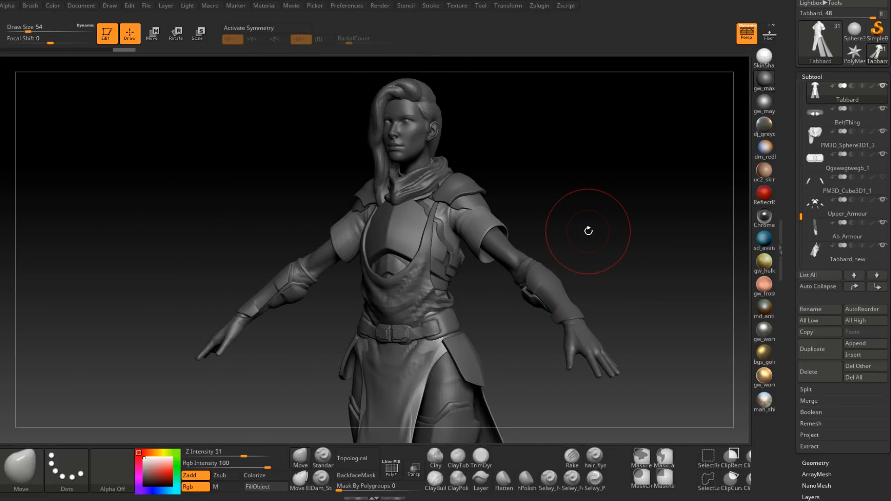
# Examine the figure with the Tabbard shown from front and three-quarter views.
pyautogui.moveTo(585, 226)
pyautogui.mouseDown()
pyautogui.moveTo(595, 223)
pyautogui.moveTo(595, 232)
pyautogui.moveTo(585, 284)
pyautogui.moveTo(543, 279)
pyautogui.mouseUp()
pyautogui.keyDown('alt'); pyautogui.moveTo(621, 262); pyautogui.dragTo(589, 399); pyautogui.keyUp('alt')
pyautogui.moveTo(549, 264)
pyautogui.keyDown('alt'); pyautogui.mouseDown()
pyautogui.moveTo(552, 357)
pyautogui.moveTo(541, 312)
pyautogui.mouseUp(); pyautogui.keyUp('alt')
pyautogui.keyDown('ctrl'); pyautogui.moveTo(542, 312); pyautogui.dragTo(563, 268, button='right'); pyautogui.keyUp('ctrl')
pyautogui.keyDown('alt'); pyautogui.moveTo(563, 269); pyautogui.dragTo(561, 100); pyautogui.keyUp('alt')
pyautogui.moveTo(576, 168)
pyautogui.mouseDown()
pyautogui.moveTo(646, 178)
pyautogui.moveTo(589, 181)
pyautogui.moveTo(598, 186)
pyautogui.mouseUp()
pyautogui.keyDown('alt'); pyautogui.moveTo(616, 225); pyautogui.dragTo(619, 281); pyautogui.keyUp('alt')
pyautogui.keyDown('ctrl'); pyautogui.moveTo(618, 280); pyautogui.dragTo(581, 305, button='right'); pyautogui.keyUp('ctrl')
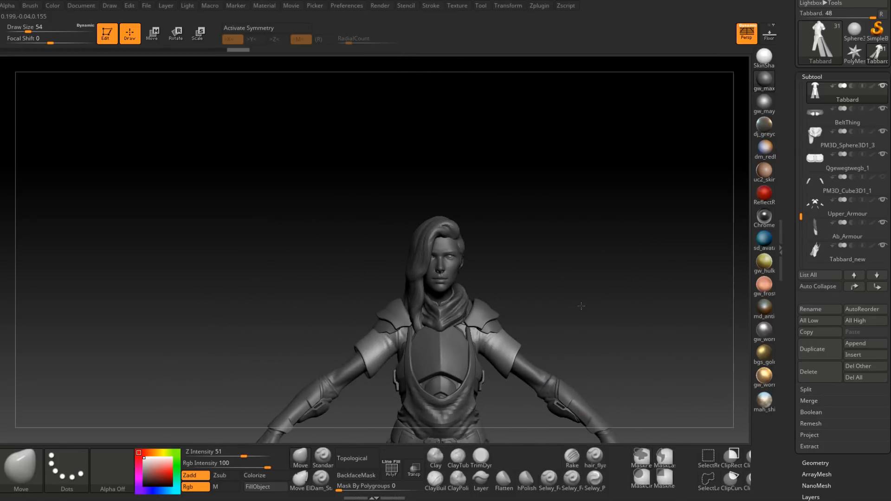
pyautogui.keyDown('alt'); pyautogui.moveTo(581, 305); pyautogui.dragTo(564, 119); pyautogui.keyUp('alt')
pyautogui.moveTo(609, 207)
pyautogui.mouseDown()
pyautogui.moveTo(609, 198)
pyautogui.moveTo(573, 199)
pyautogui.moveTo(612, 192)
pyautogui.moveTo(629, 215)
pyautogui.moveTo(598, 213)
pyautogui.moveTo(559, 228)
pyautogui.moveTo(584, 271)
pyautogui.moveTo(553, 269)
pyautogui.moveTo(582, 211)
pyautogui.moveTo(581, 249)
pyautogui.moveTo(609, 245)
pyautogui.mouseUp()
pyautogui.moveTo(582, 211)
pyautogui.mouseDown()
pyautogui.moveTo(601, 209)
pyautogui.moveTo(575, 216)
pyautogui.mouseUp()
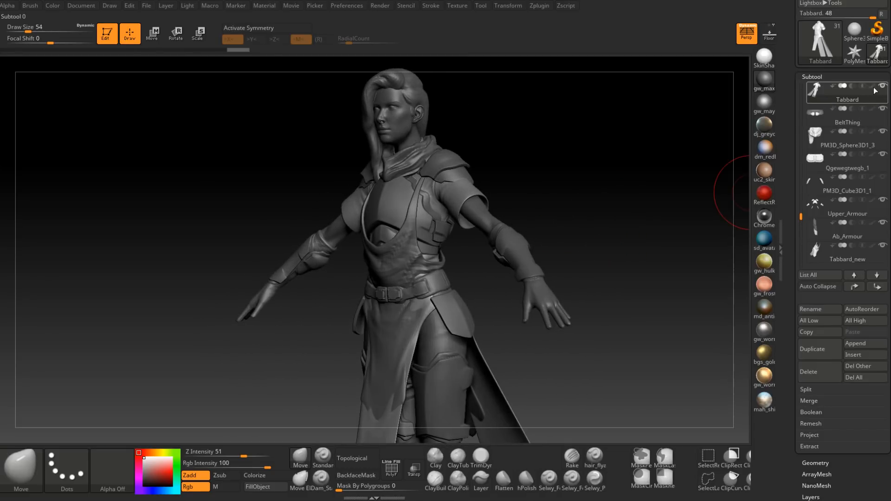
# Select the Eyeballs1 subtool and examine the full armored figure from several angles.
pyautogui.keyDown('alt'); pyautogui.click(394, 107); pyautogui.keyUp('alt')
pyautogui.moveTo(495, 127); pyautogui.dragTo(457, 182)
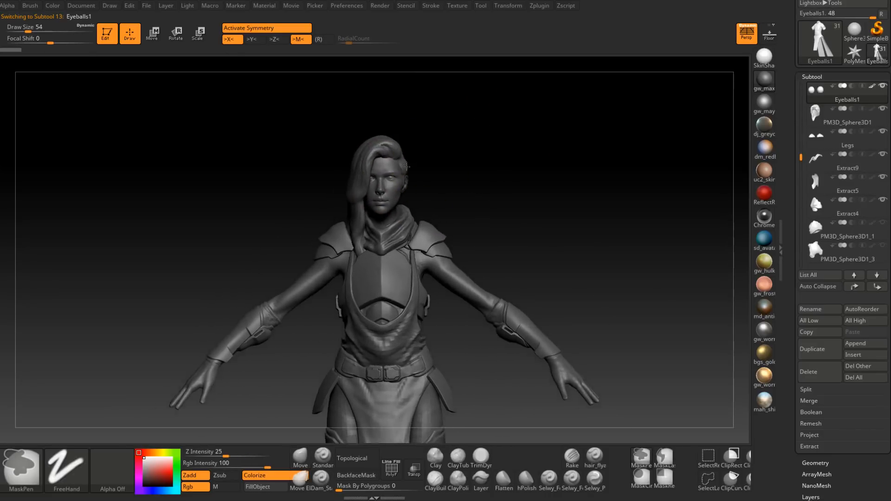
pyautogui.keyDown('ctrl'); pyautogui.moveTo(404, 158); pyautogui.dragTo(468, 211, button='right'); pyautogui.keyUp('ctrl')
pyautogui.moveTo(552, 225); pyautogui.dragTo(511, 233, button='right')
pyautogui.keyDown('alt'); pyautogui.moveTo(520, 274); pyautogui.dragTo(565, 245, button='right'); pyautogui.keyUp('alt')
pyautogui.keyDown('alt'); pyautogui.moveTo(563, 293); pyautogui.dragTo(553, 183, button='right'); pyautogui.keyUp('alt')
pyautogui.moveTo(555, 277)
pyautogui.keyDown('alt'); pyautogui.mouseDown(button='right')
pyautogui.moveTo(570, 308)
pyautogui.moveTo(553, 274)
pyautogui.mouseUp(button='right'); pyautogui.keyUp('alt')
pyautogui.keyDown('alt'); pyautogui.moveTo(529, 237); pyautogui.dragTo(524, 273, button='right'); pyautogui.keyUp('alt')
pyautogui.keyDown('alt'); pyautogui.moveTo(513, 289); pyautogui.dragTo(541, 316, button='right'); pyautogui.keyUp('alt')
pyautogui.moveTo(488, 333)
pyautogui.keyDown('alt'); pyautogui.mouseDown(button='right')
pyautogui.moveTo(491, 324)
pyautogui.moveTo(547, 314)
pyautogui.moveTo(453, 300)
pyautogui.moveTo(391, 308)
pyautogui.moveTo(549, 302)
pyautogui.moveTo(532, 304)
pyautogui.mouseUp(button='right'); pyautogui.keyUp('alt')
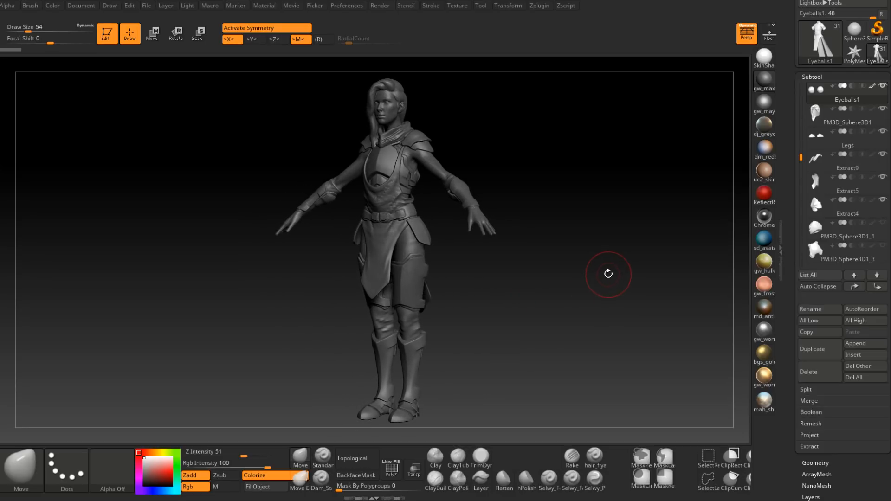
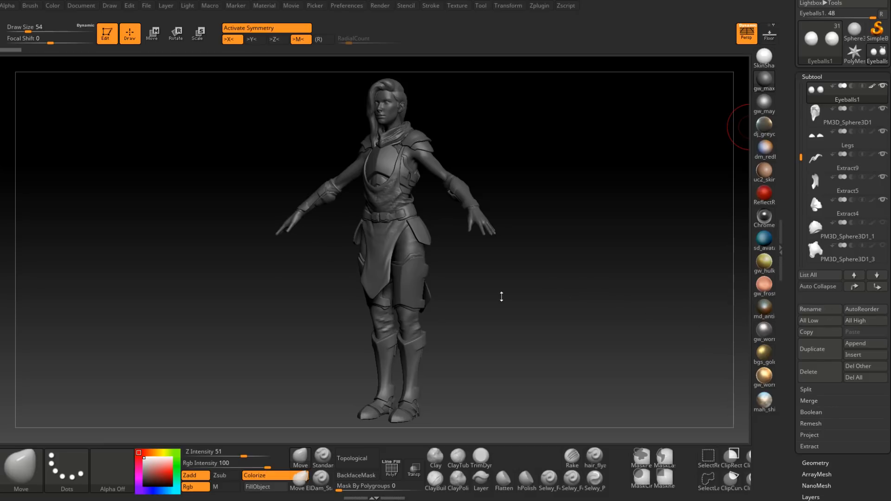
# Select the Tabbard_new subtool and reshape the side edges of its back flap with the Move brush at draw sizes 71 and 49.
pyautogui.moveTo(511, 274)
pyautogui.mouseDown()
pyautogui.moveTo(605, 275)
pyautogui.moveTo(535, 279)
pyautogui.mouseUp()
pyautogui.keyDown('ctrl'); pyautogui.moveTo(420, 281); pyautogui.dragTo(412, 350, button='right'); pyautogui.keyUp('ctrl')
pyautogui.keyDown('alt'); pyautogui.click(412, 352); pyautogui.keyUp('alt')
pyautogui.keyDown('alt'); pyautogui.moveTo(487, 372); pyautogui.dragTo(480, 264, button='right'); pyautogui.keyUp('alt')
pyautogui.keyDown('ctrl'); pyautogui.moveTo(480, 265); pyautogui.dragTo(503, 281, button='right'); pyautogui.keyUp('ctrl')
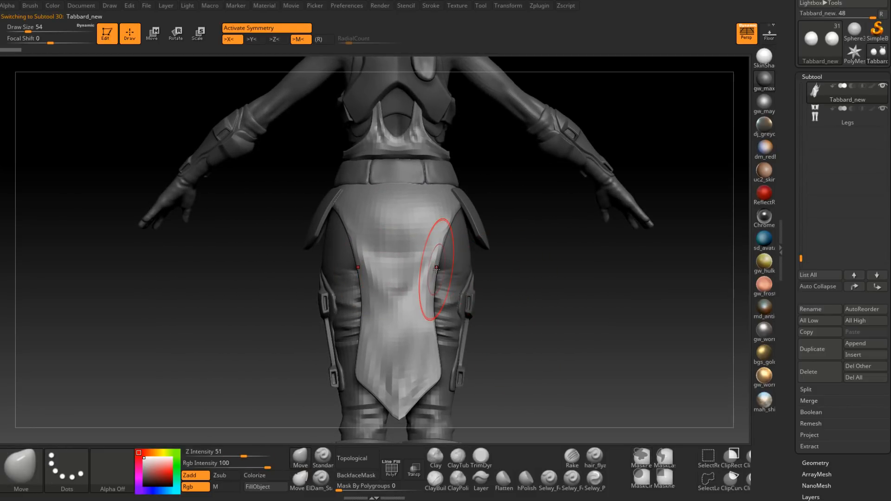
pyautogui.press('space')
pyautogui.click(495, 266)
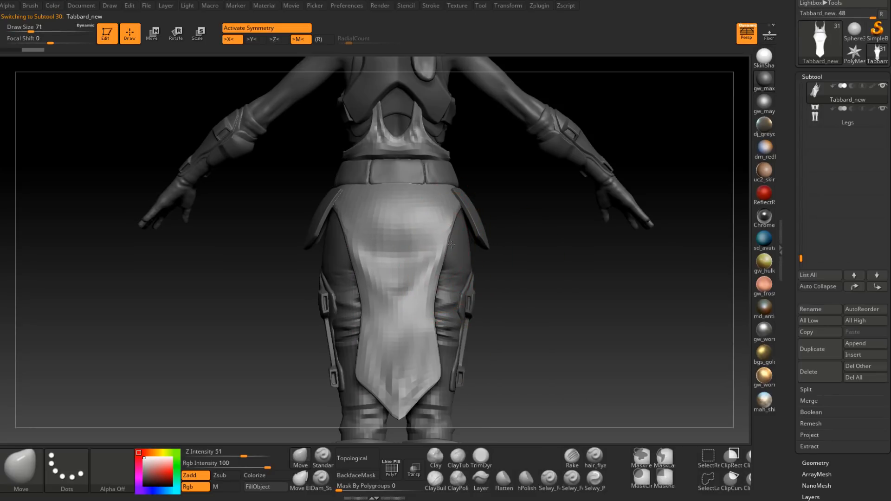
pyautogui.press('space')
pyautogui.click(435, 312)
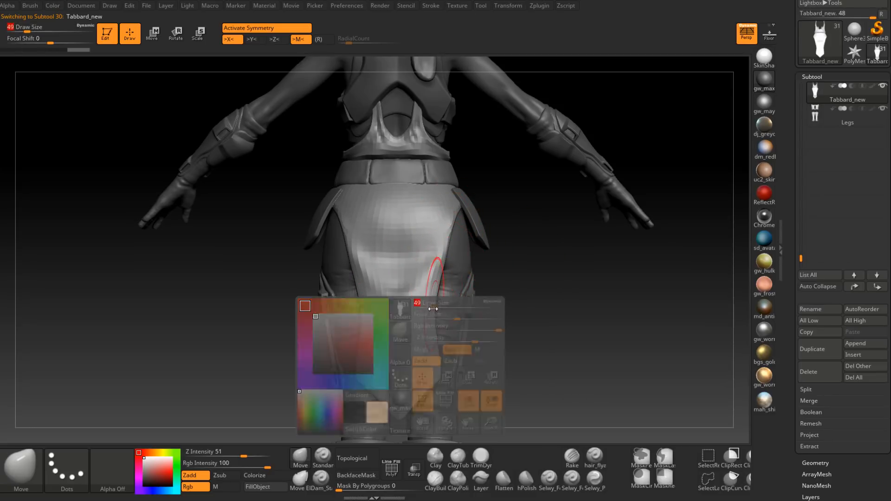
pyautogui.moveTo(533, 324)
pyautogui.mouseDown()
pyautogui.moveTo(523, 260)
pyautogui.moveTo(696, 265)
pyautogui.moveTo(603, 251)
pyautogui.moveTo(540, 194)
pyautogui.moveTo(541, 131)
pyautogui.moveTo(552, 260)
pyautogui.moveTo(534, 245)
pyautogui.moveTo(542, 302)
pyautogui.mouseUp()
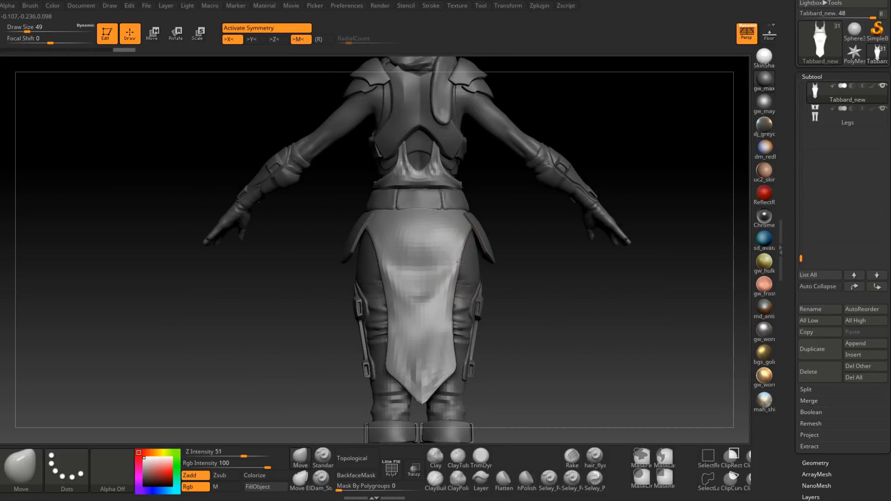
# Select the leg armor subtool and lower its subdivision level.
pyautogui.moveTo(516, 272)
pyautogui.mouseDown()
pyautogui.moveTo(621, 278)
pyautogui.moveTo(569, 282)
pyautogui.moveTo(564, 304)
pyautogui.moveTo(591, 313)
pyautogui.moveTo(627, 305)
pyautogui.mouseUp()
pyautogui.press('ctrl')
pyautogui.moveTo(518, 311)
pyautogui.keyDown('ctrl'); pyautogui.mouseDown(button='right')
pyautogui.moveTo(457, 316)
pyautogui.moveTo(436, 262)
pyautogui.moveTo(551, 269)
pyautogui.moveTo(458, 294)
pyautogui.moveTo(506, 284)
pyautogui.mouseUp(button='right'); pyautogui.keyUp('ctrl')
pyautogui.moveTo(506, 285)
pyautogui.keyDown('ctrl'); pyautogui.mouseDown(button='right')
pyautogui.moveTo(406, 341)
pyautogui.moveTo(418, 385)
pyautogui.mouseUp(button='right'); pyautogui.keyUp('ctrl')
pyautogui.keyDown('alt'); pyautogui.moveTo(402, 352); pyautogui.dragTo(438, 322, button='right'); pyautogui.keyUp('alt')
pyautogui.keyDown('alt'); pyautogui.click(438, 323); pyautogui.keyUp('alt')
pyautogui.hotkey('shift', 'd')
pyautogui.hotkey('shift', 'd')
pyautogui.press('d')
# Examine the silhouette and fit of the leg armor from the side, back and close up.
pyautogui.moveTo(509, 356); pyautogui.dragTo(482, 325, button='right')
pyautogui.keyDown('alt'); pyautogui.moveTo(483, 325); pyautogui.dragTo(515, 260, button='right'); pyautogui.keyUp('alt')
pyautogui.moveTo(515, 260)
pyautogui.keyDown('ctrl'); pyautogui.mouseDown(button='right')
pyautogui.moveTo(450, 302)
pyautogui.moveTo(534, 335)
pyautogui.moveTo(599, 334)
pyautogui.moveTo(557, 300)
pyautogui.moveTo(513, 285)
pyautogui.mouseUp(button='right'); pyautogui.keyUp('ctrl')
pyautogui.moveTo(513, 285)
pyautogui.mouseDown(button='right')
pyautogui.moveTo(531, 287)
pyautogui.moveTo(525, 305)
pyautogui.moveTo(511, 306)
pyautogui.moveTo(553, 314)
pyautogui.moveTo(461, 295)
pyautogui.moveTo(473, 319)
pyautogui.moveTo(559, 325)
pyautogui.moveTo(562, 342)
pyautogui.mouseUp(button='right')
pyautogui.keyDown('ctrl'); pyautogui.moveTo(495, 332); pyautogui.dragTo(466, 314, button='right'); pyautogui.keyUp('ctrl')
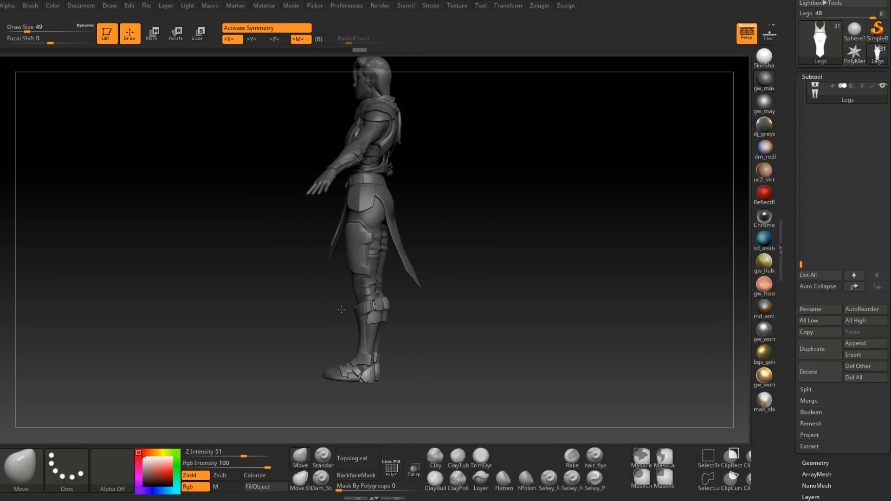
pyautogui.keyDown('alt'); pyautogui.moveTo(430, 321); pyautogui.dragTo(446, 340, button='right'); pyautogui.keyUp('alt')
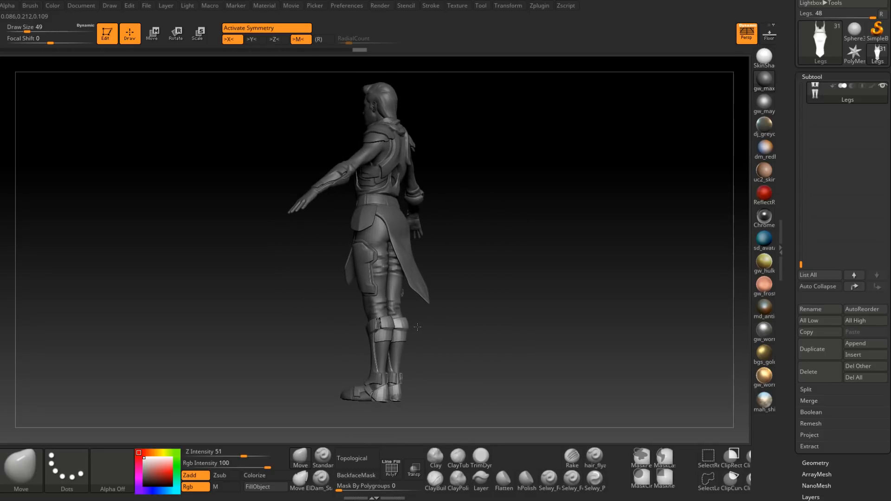
pyautogui.keyDown('alt'); pyautogui.moveTo(440, 346); pyautogui.dragTo(431, 295, button='right'); pyautogui.keyUp('alt')
pyautogui.moveTo(432, 296)
pyautogui.keyDown('ctrl'); pyautogui.mouseDown(button='right')
pyautogui.moveTo(420, 312)
pyautogui.moveTo(453, 350)
pyautogui.moveTo(531, 342)
pyautogui.moveTo(501, 377)
pyautogui.moveTo(503, 349)
pyautogui.moveTo(515, 344)
pyautogui.moveTo(507, 324)
pyautogui.moveTo(556, 330)
pyautogui.moveTo(487, 316)
pyautogui.moveTo(591, 317)
pyautogui.moveTo(553, 314)
pyautogui.moveTo(503, 339)
pyautogui.mouseUp(button='right'); pyautogui.keyUp('ctrl')
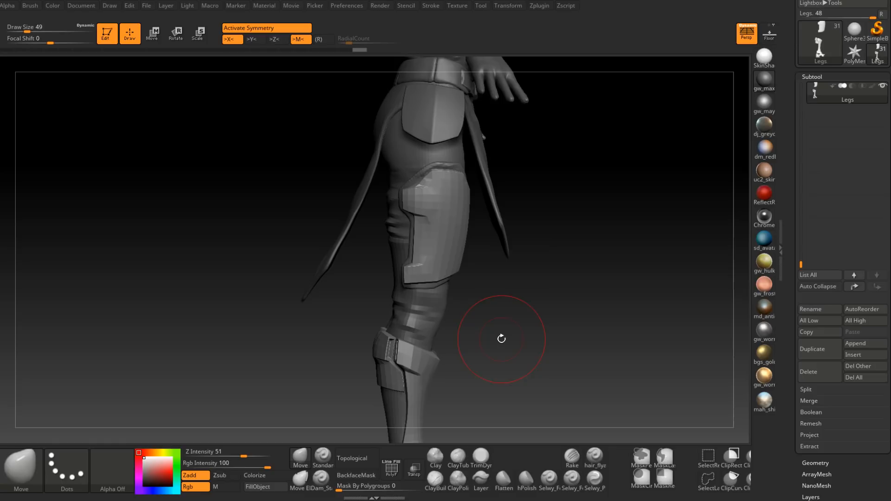
pyautogui.moveTo(494, 342); pyautogui.dragTo(443, 318, button='right')
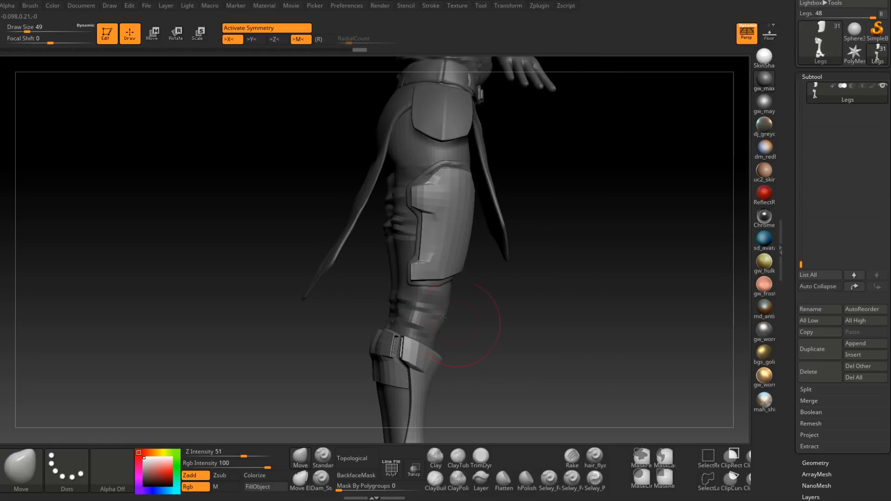
pyautogui.moveTo(516, 349)
pyautogui.mouseDown(button='right')
pyautogui.moveTo(509, 325)
pyautogui.moveTo(513, 358)
pyautogui.moveTo(422, 349)
pyautogui.moveTo(513, 352)
pyautogui.moveTo(508, 306)
pyautogui.moveTo(507, 383)
pyautogui.moveTo(513, 311)
pyautogui.moveTo(486, 360)
pyautogui.moveTo(450, 291)
pyautogui.moveTo(483, 319)
pyautogui.moveTo(388, 317)
pyautogui.moveTo(328, 289)
pyautogui.moveTo(368, 269)
pyautogui.mouseUp(button='right')
# Reshape the upper part of the thigh guards with the Move brush at draw sizes 94 and 80.
pyautogui.press('space')
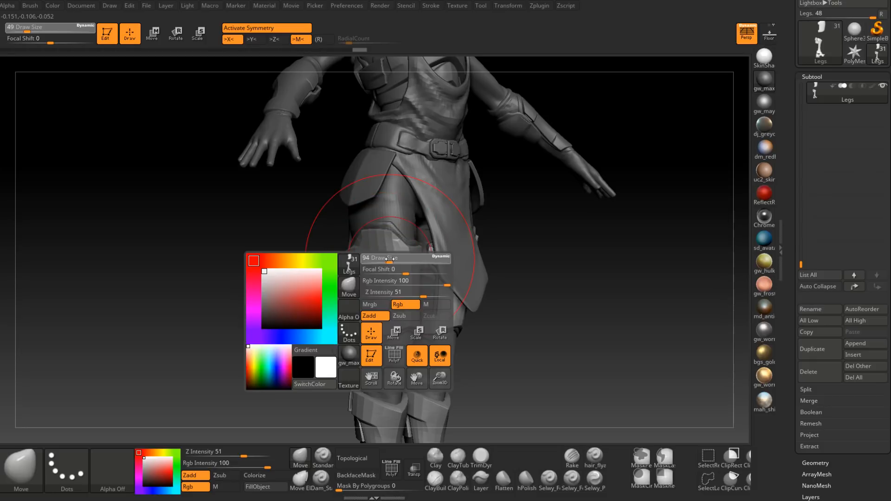
pyautogui.press('space')
pyautogui.moveTo(366, 248); pyautogui.dragTo(377, 223)
pyautogui.press('space')
pyautogui.moveTo(305, 240); pyautogui.dragTo(322, 238)
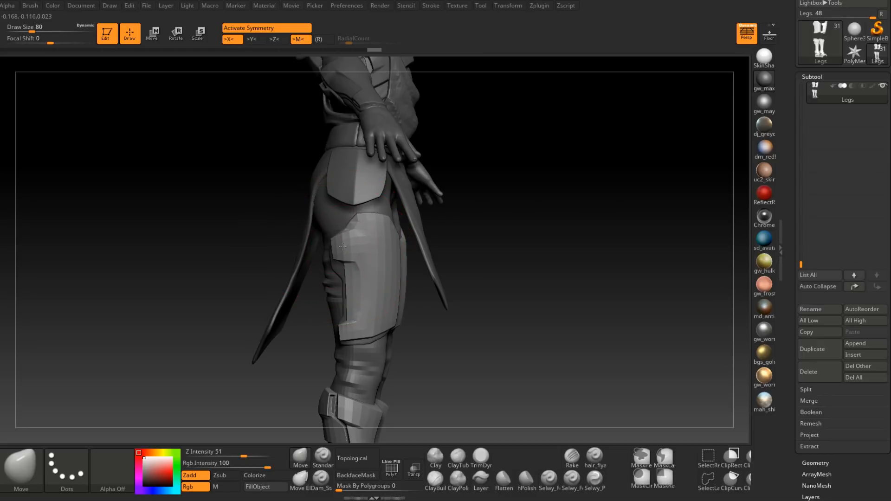
pyautogui.moveTo(487, 247); pyautogui.dragTo(399, 237)
# Refine the upper outer edges of the thigh guards with the Move brush at draw sizes 18 and 49.
pyautogui.press('space')
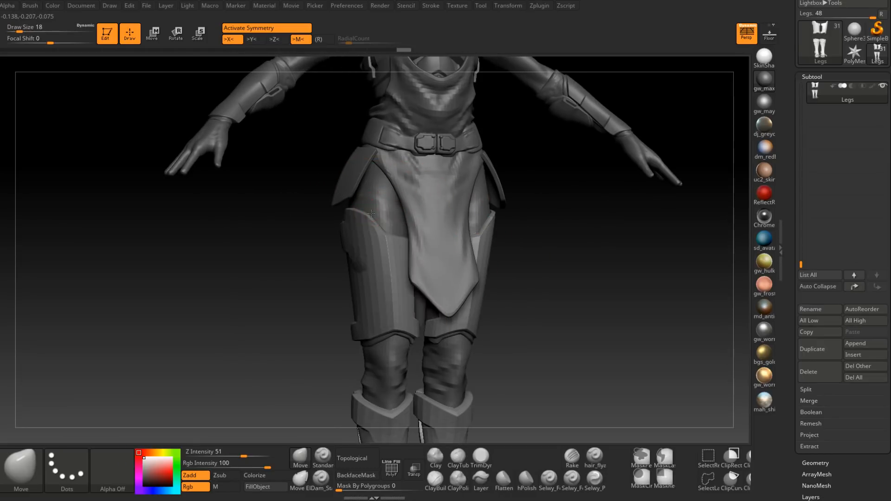
pyautogui.press('space')
pyautogui.moveTo(360, 211); pyautogui.dragTo(367, 210)
pyautogui.moveTo(511, 220); pyautogui.dragTo(583, 228)
pyautogui.press('space')
pyautogui.moveTo(377, 205); pyautogui.dragTo(385, 205)
pyautogui.keyDown('shift'); pyautogui.moveTo(504, 238); pyautogui.dragTo(444, 237); pyautogui.keyUp('shift')
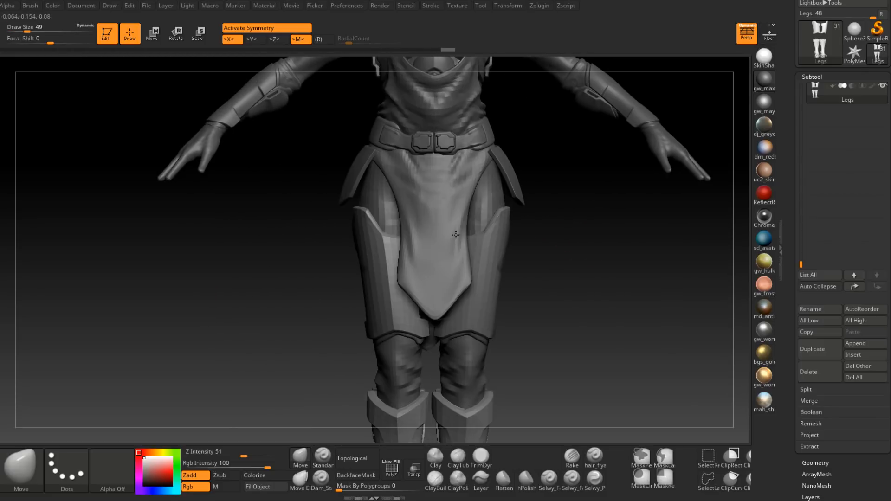
pyautogui.moveTo(308, 219)
pyautogui.mouseDown()
pyautogui.moveTo(305, 245)
pyautogui.moveTo(285, 262)
pyautogui.mouseUp()
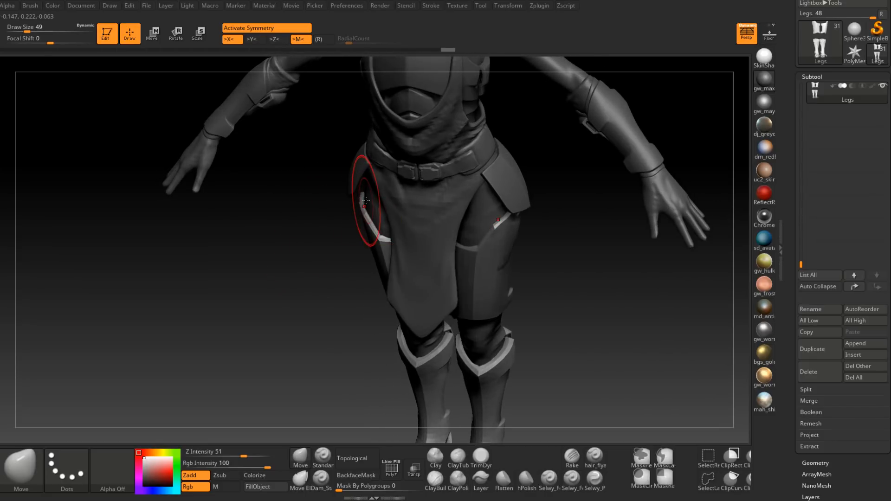
pyautogui.moveTo(369, 199); pyautogui.dragTo(560, 256)
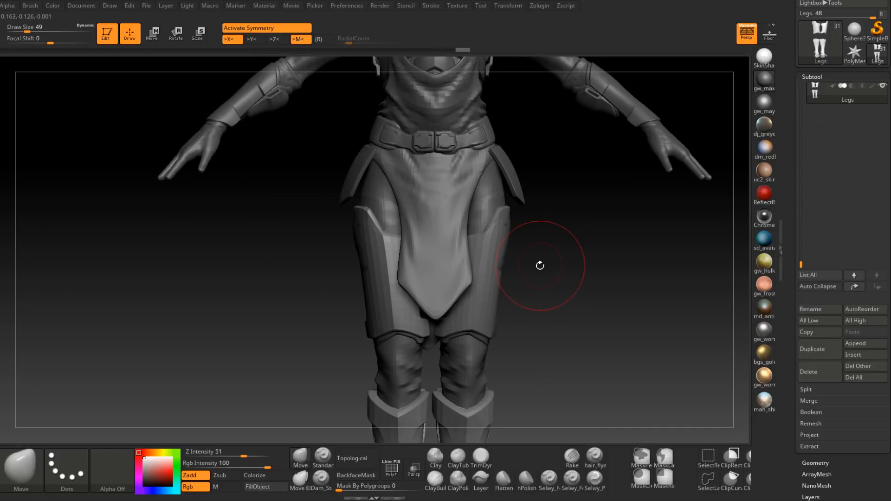
# Hide the Tabbard_new subtool to expose the hips and thigh guards.
pyautogui.keyDown('alt'); pyautogui.moveTo(644, 218); pyautogui.dragTo(554, 279); pyautogui.keyUp('alt')
pyautogui.moveTo(801, 263); pyautogui.dragTo(799, 222)
pyautogui.click(883, 223)
pyautogui.moveTo(560, 292); pyautogui.dragTo(471, 277)
# Adjust the upper edges of the thigh guards from the front with the Move brush at draw sizes 59 and 65.
pyautogui.press('space')
pyautogui.click(408, 244)
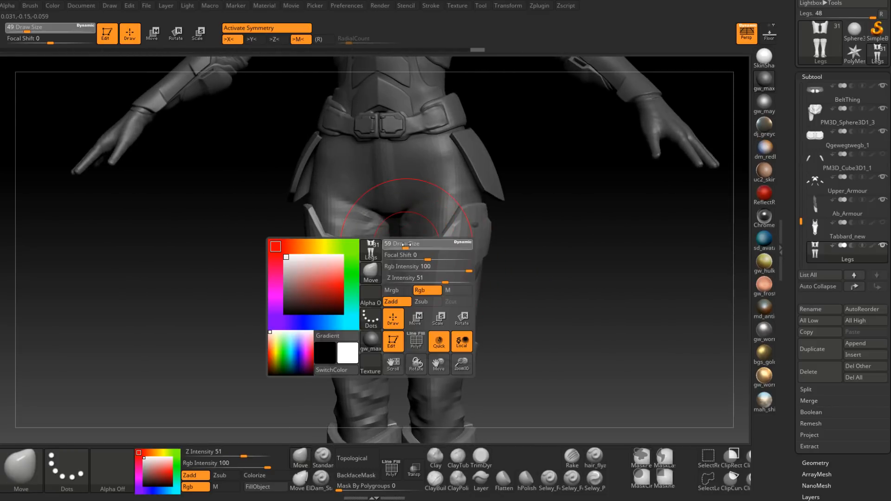
pyautogui.keyDown('shift'); pyautogui.moveTo(528, 272); pyautogui.dragTo(543, 272); pyautogui.keyUp('shift')
pyautogui.press('space')
pyautogui.moveTo(403, 244); pyautogui.dragTo(407, 244)
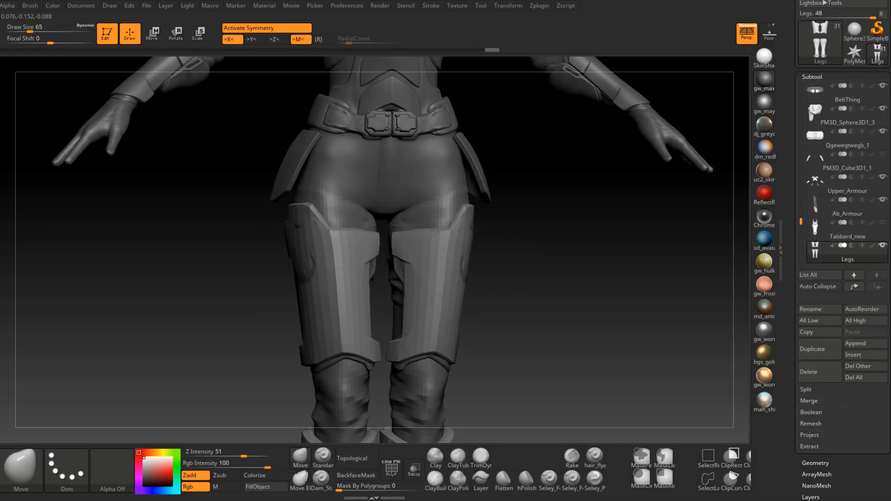
pyautogui.press('space')
pyautogui.click(419, 240)
pyautogui.moveTo(490, 254); pyautogui.dragTo(481, 232)
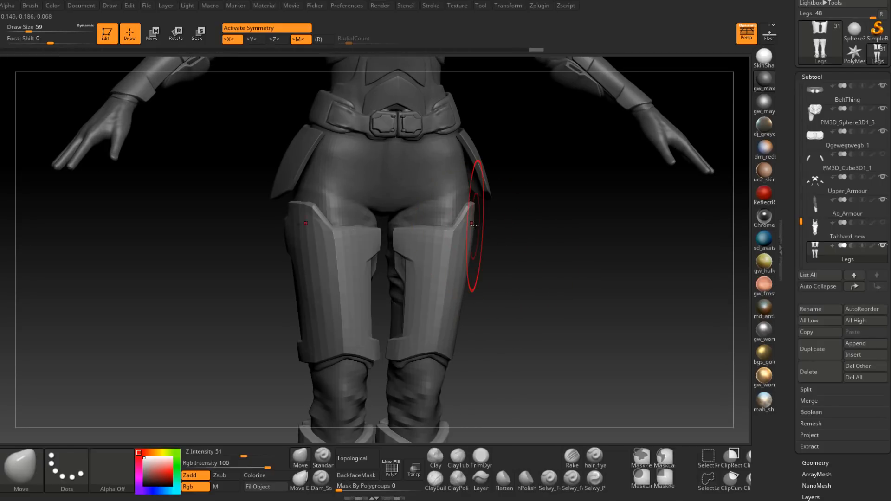
# Switch to the Extract4 subtool and adjust its upper outer edge around the thighs with the Move brush at draw size 44.
pyautogui.moveTo(480, 300)
pyautogui.mouseDown()
pyautogui.moveTo(534, 297)
pyautogui.moveTo(471, 297)
pyautogui.moveTo(572, 302)
pyautogui.moveTo(561, 305)
pyautogui.moveTo(578, 292)
pyautogui.mouseUp()
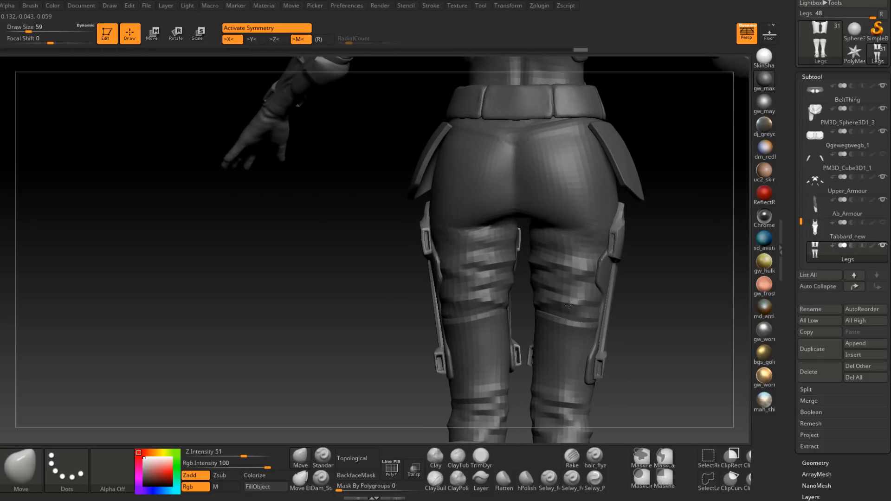
pyautogui.moveTo(631, 277); pyautogui.dragTo(591, 276)
pyautogui.keyDown('alt'); pyautogui.click(578, 272); pyautogui.keyUp('alt')
pyautogui.moveTo(599, 277); pyautogui.dragTo(551, 255, button='right')
pyautogui.moveTo(553, 237); pyautogui.dragTo(560, 180)
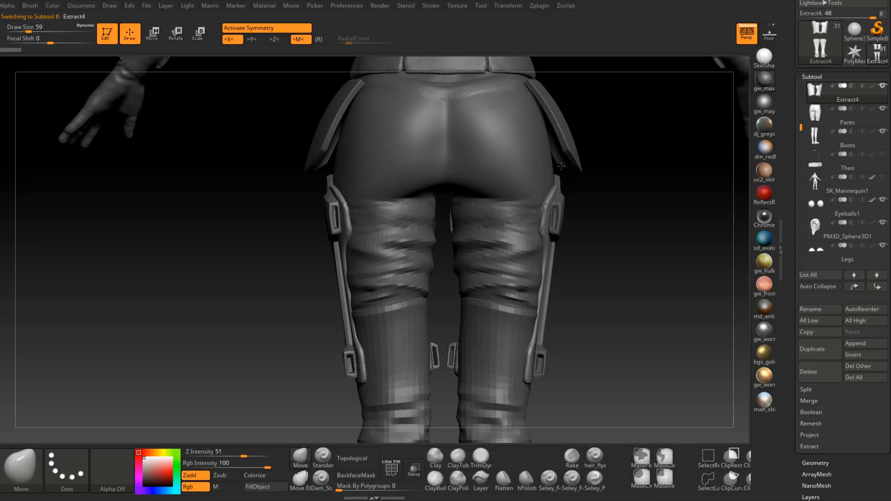
pyautogui.moveTo(628, 201); pyautogui.dragTo(573, 199, button='right')
pyautogui.press('space')
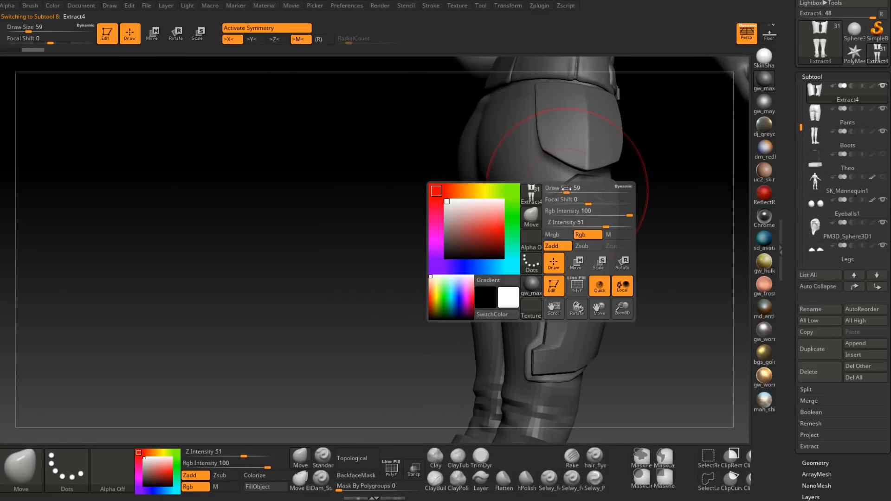
pyautogui.moveTo(566, 191); pyautogui.dragTo(563, 191)
pyautogui.moveTo(636, 207); pyautogui.dragTo(577, 203, button='right')
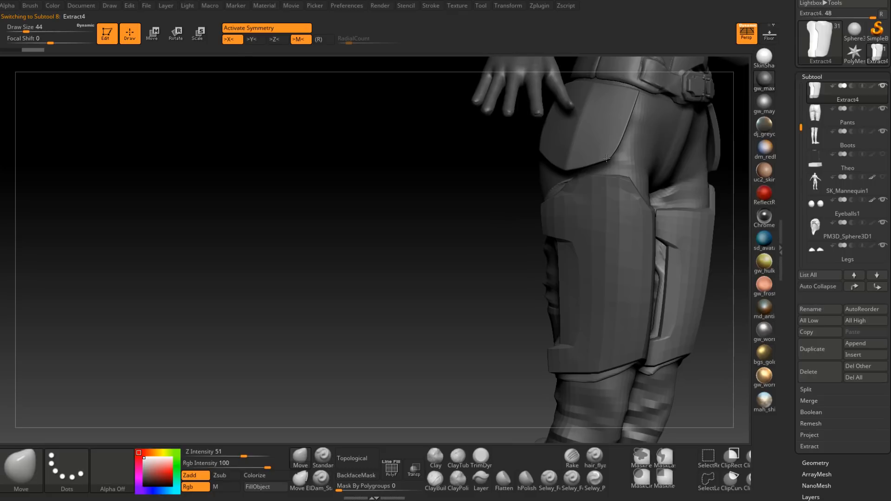
# Adjust the padding around the upper thigh guards from the side and front with the Move brush at draw sizes 49 and 22.
pyautogui.moveTo(467, 211); pyautogui.dragTo(511, 221, button='right')
pyautogui.press('space')
pyautogui.moveTo(559, 183)
pyautogui.mouseDown()
pyautogui.moveTo(595, 175)
pyautogui.moveTo(553, 184)
pyautogui.mouseUp()
pyautogui.moveTo(643, 181)
pyautogui.mouseDown(button='right')
pyautogui.moveTo(516, 207)
pyautogui.moveTo(346, 221)
pyautogui.mouseUp(button='right')
pyautogui.moveTo(449, 244); pyautogui.dragTo(394, 274, button='right')
pyautogui.press('space')
pyautogui.moveTo(477, 264); pyautogui.dragTo(484, 263)
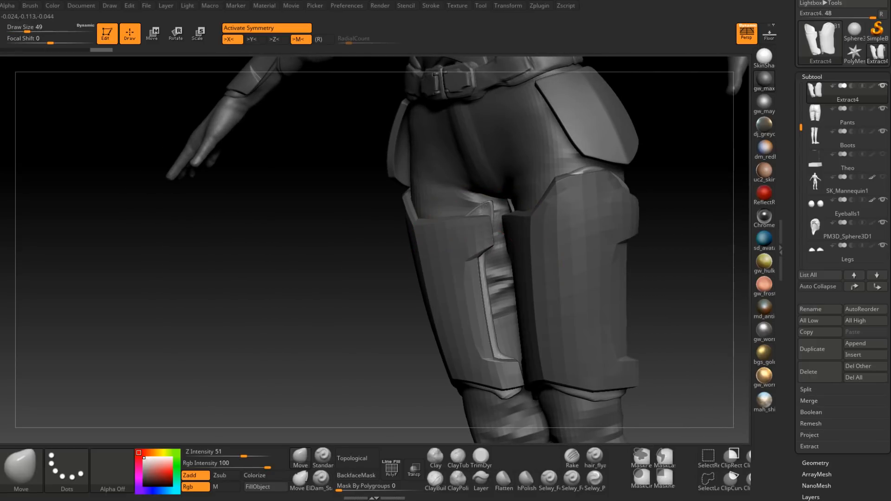
pyautogui.press('space')
pyautogui.moveTo(497, 246); pyautogui.dragTo(491, 247)
pyautogui.moveTo(638, 270); pyautogui.dragTo(666, 273, button='right')
pyautogui.press('space')
pyautogui.moveTo(666, 273); pyautogui.dragTo(662, 274)
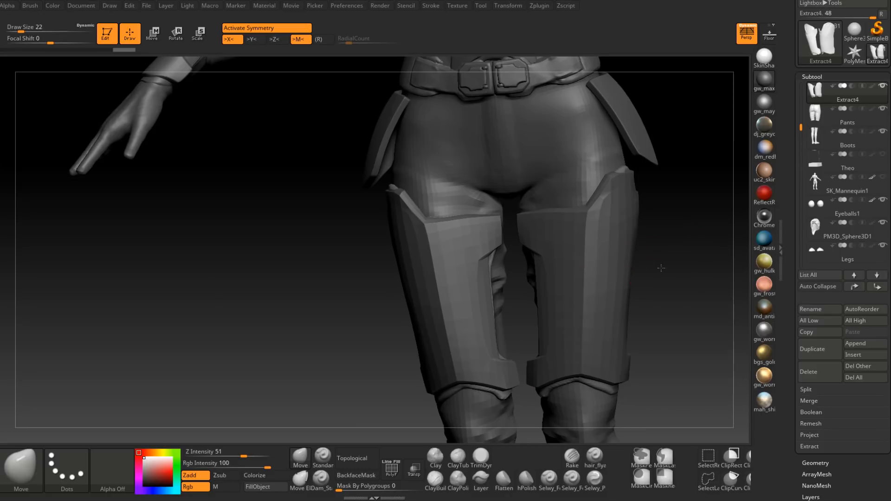
# Smooth the inner corner of the padding rim below the thigh guards with the Smooth brush.
pyautogui.moveTo(661, 270); pyautogui.dragTo(603, 228, button='right')
pyautogui.moveTo(499, 241)
pyautogui.mouseDown(button='right')
pyautogui.moveTo(645, 259)
pyautogui.moveTo(662, 274)
pyautogui.moveTo(677, 316)
pyautogui.moveTo(657, 238)
pyautogui.moveTo(493, 342)
pyautogui.mouseUp(button='right')
pyautogui.press('space')
pyautogui.click(534, 325)
pyautogui.press('shift')
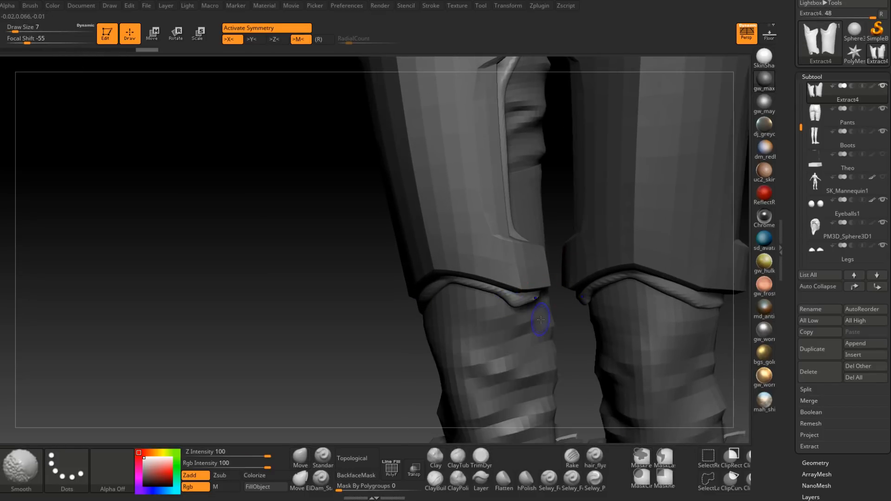
# Refine the padding's lower rim and inner lower corner above the knee with the Move brush at draw size 22.
pyautogui.moveTo(513, 310); pyautogui.dragTo(512, 260, button='right')
pyautogui.press('space')
pyautogui.click(539, 305)
pyautogui.moveTo(548, 331); pyautogui.dragTo(526, 308, button='right')
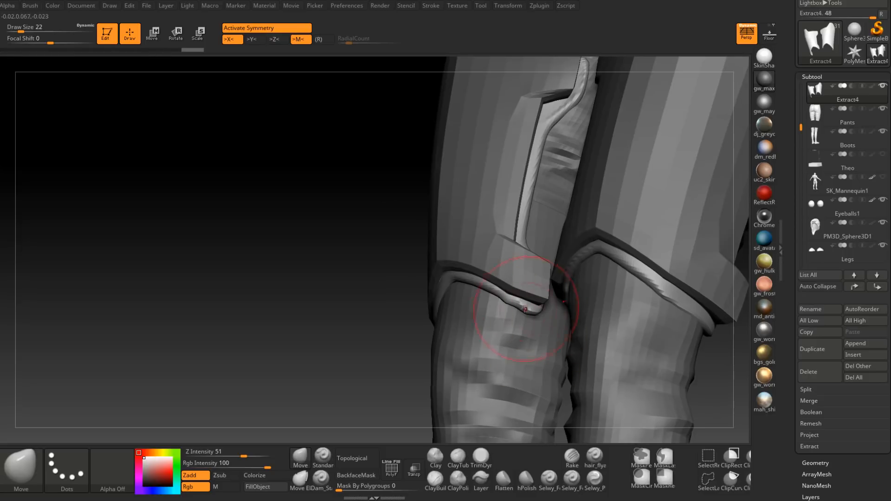
pyautogui.moveTo(333, 306); pyautogui.dragTo(348, 357)
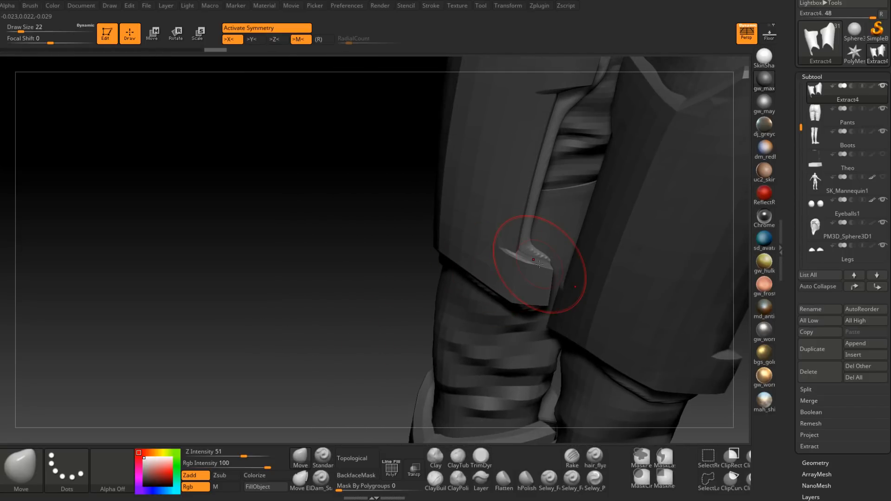
# Turn on transparency and pull the padding's upper rim out above the thigh guards with the Move brush at draw size 20.
pyautogui.moveTo(390, 275); pyautogui.dragTo(346, 430)
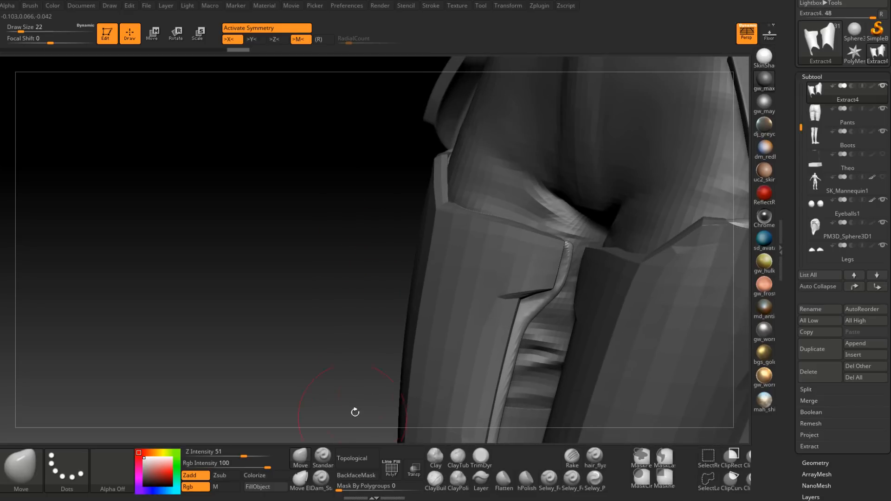
pyautogui.click(416, 475)
pyautogui.moveTo(325, 312); pyautogui.dragTo(462, 272)
pyautogui.press('space')
pyautogui.moveTo(473, 241)
pyautogui.mouseDown()
pyautogui.moveTo(483, 177)
pyautogui.moveTo(449, 163)
pyautogui.moveTo(476, 169)
pyautogui.mouseUp()
pyautogui.moveTo(231, 241)
pyautogui.mouseDown()
pyautogui.moveTo(190, 258)
pyautogui.moveTo(197, 259)
pyautogui.mouseUp()
pyautogui.press('space')
pyautogui.moveTo(537, 233); pyautogui.dragTo(526, 233)
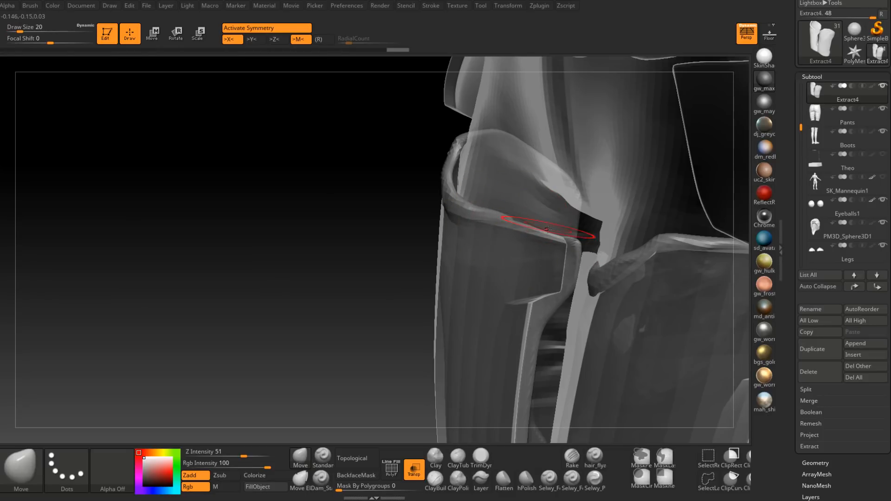
pyautogui.moveTo(333, 256); pyautogui.dragTo(489, 239)
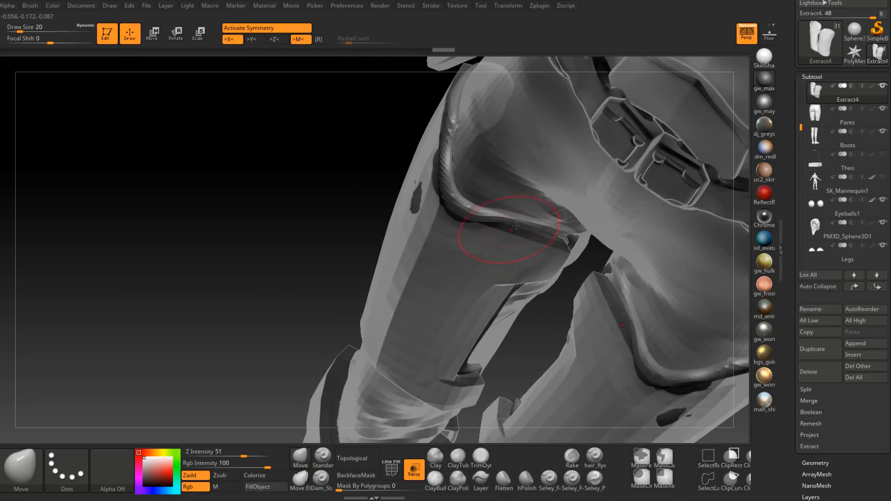
pyautogui.moveTo(294, 233)
pyautogui.mouseDown()
pyautogui.moveTo(299, 157)
pyautogui.moveTo(420, 201)
pyautogui.mouseUp()
# Turn off transparency and reshape the outer part of the padding's upper rim with the Move brush at draw size 35.
pyautogui.press('space')
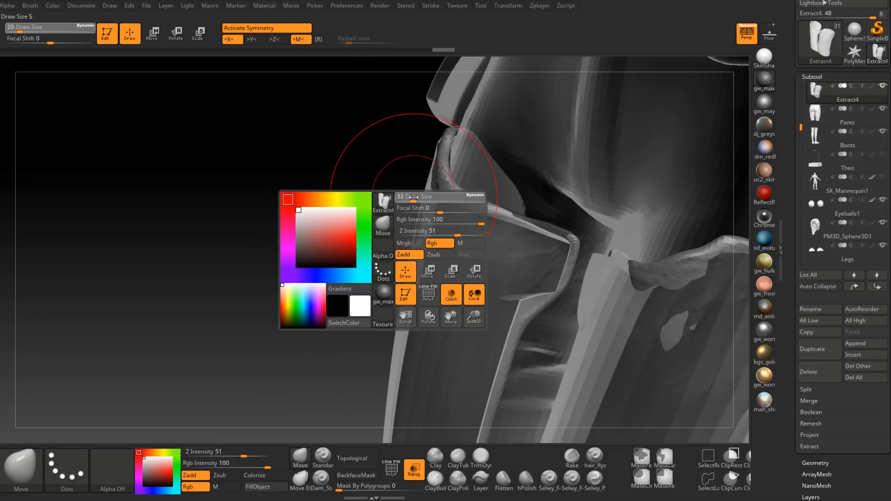
pyautogui.click(420, 465)
pyautogui.moveTo(366, 277); pyautogui.dragTo(427, 225)
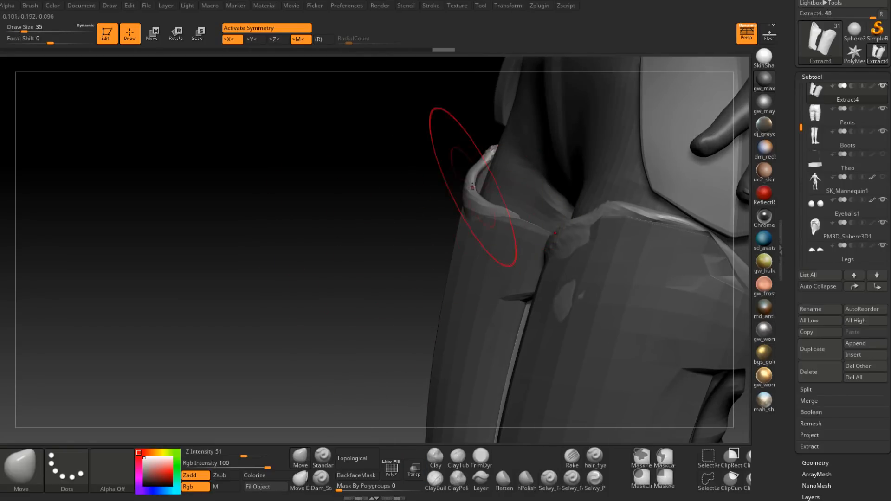
pyautogui.moveTo(420, 187); pyautogui.dragTo(509, 231)
# Shape and smooth the padding's upper rim along the outer thigh with the Move brush at draw size 25.
pyautogui.press('space')
pyautogui.moveTo(406, 216)
pyautogui.mouseDown()
pyautogui.moveTo(398, 217)
pyautogui.moveTo(452, 218)
pyautogui.mouseUp()
pyautogui.moveTo(526, 222); pyautogui.dragTo(543, 228)
pyautogui.moveTo(294, 179); pyautogui.dragTo(420, 199)
pyautogui.press('shift')
pyautogui.moveTo(385, 237)
pyautogui.mouseDown()
pyautogui.moveTo(328, 227)
pyautogui.moveTo(320, 239)
pyautogui.moveTo(354, 247)
pyautogui.mouseUp()
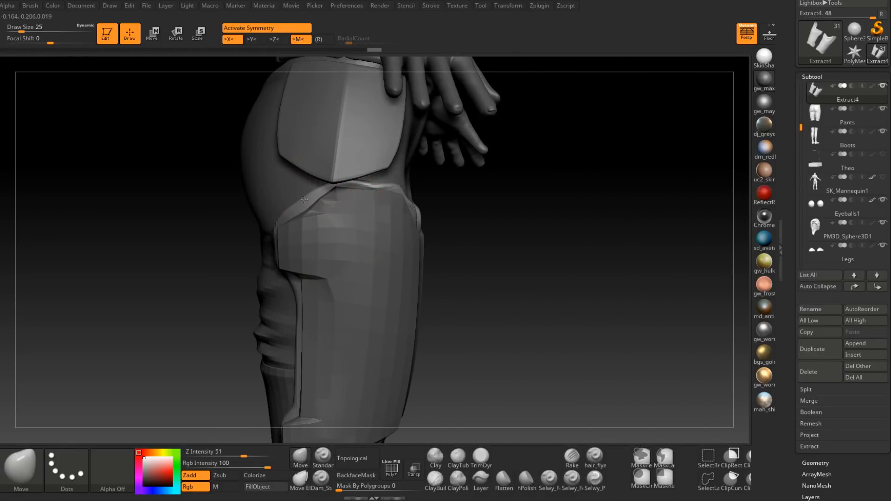
# Even out the sloped front section of the padding's upper rim with the Move brush at draw size 25.
pyautogui.moveTo(285, 209); pyautogui.dragTo(365, 183)
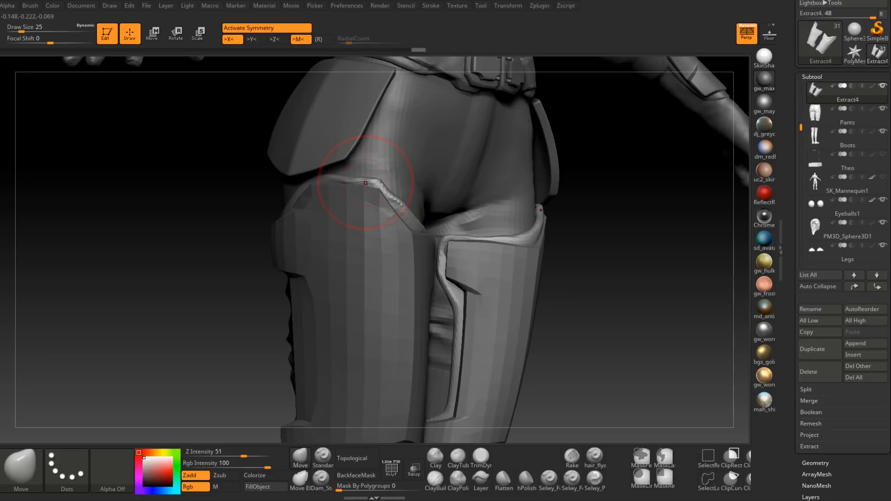
pyautogui.moveTo(254, 208); pyautogui.dragTo(226, 211)
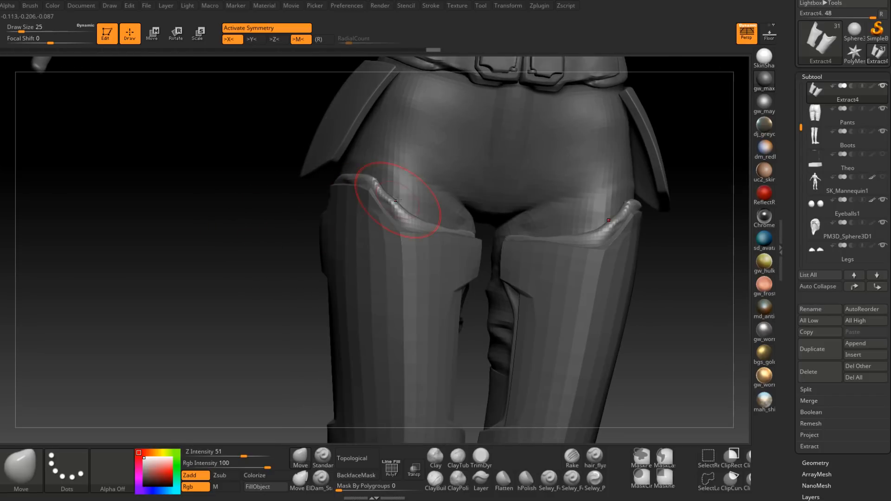
pyautogui.moveTo(404, 197); pyautogui.dragTo(400, 198)
pyautogui.moveTo(250, 218)
pyautogui.mouseDown()
pyautogui.moveTo(265, 215)
pyautogui.moveTo(218, 225)
pyautogui.mouseUp()
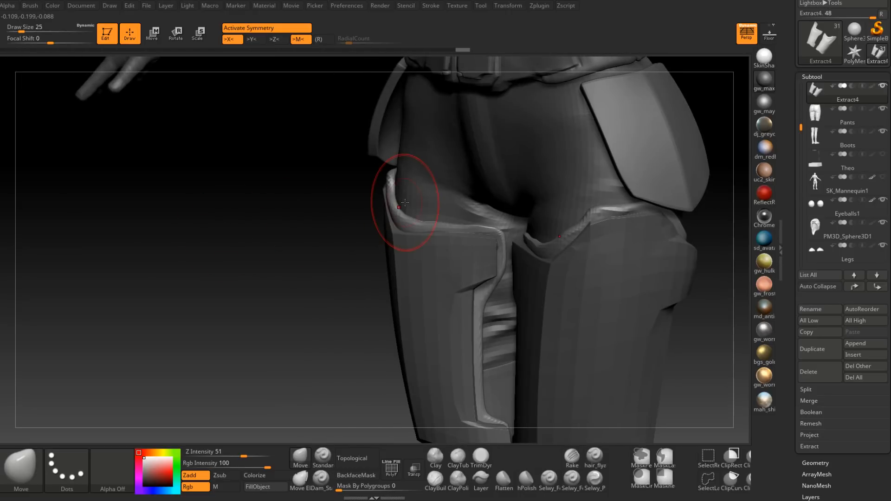
pyautogui.moveTo(400, 196)
pyautogui.mouseDown()
pyautogui.moveTo(264, 194)
pyautogui.moveTo(337, 205)
pyautogui.mouseUp()
# Refine the padding's upper outer tips and inner-thigh edges with the Move brush at draw size 16.
pyautogui.press('space')
pyautogui.moveTo(385, 156); pyautogui.dragTo(380, 156)
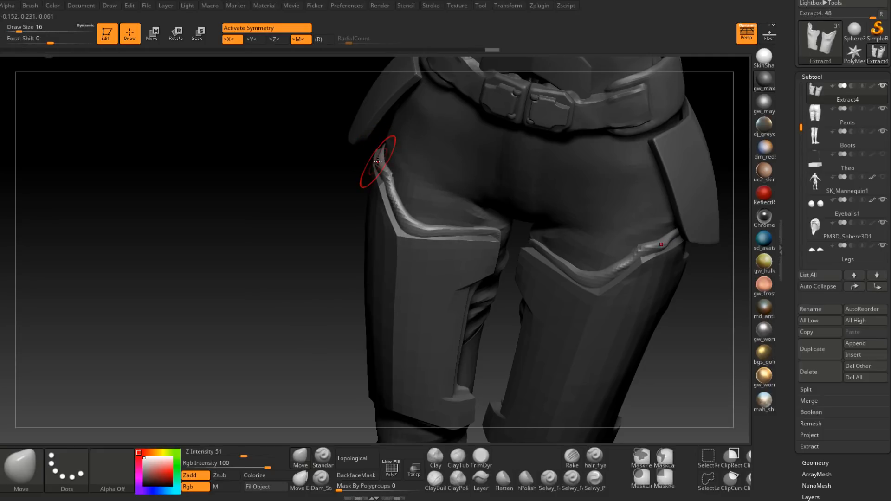
pyautogui.moveTo(354, 181); pyautogui.dragTo(312, 139)
pyautogui.moveTo(294, 229); pyautogui.dragTo(353, 202)
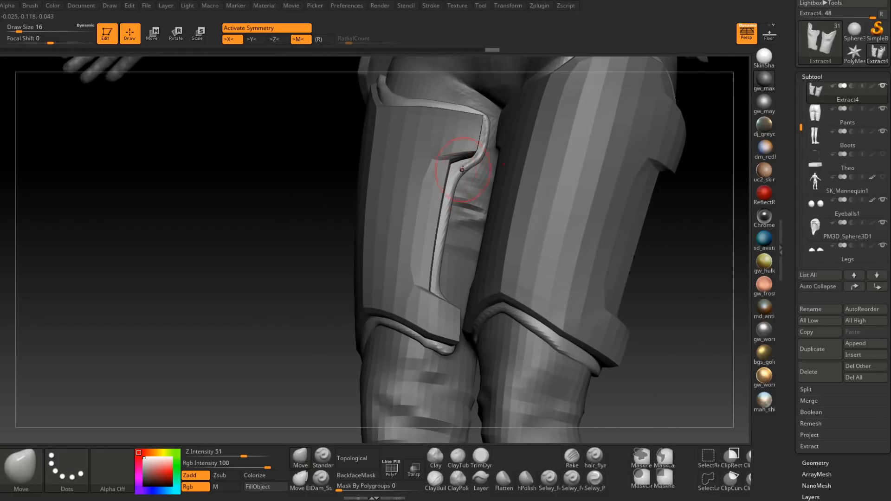
pyautogui.moveTo(325, 176); pyautogui.dragTo(340, 317)
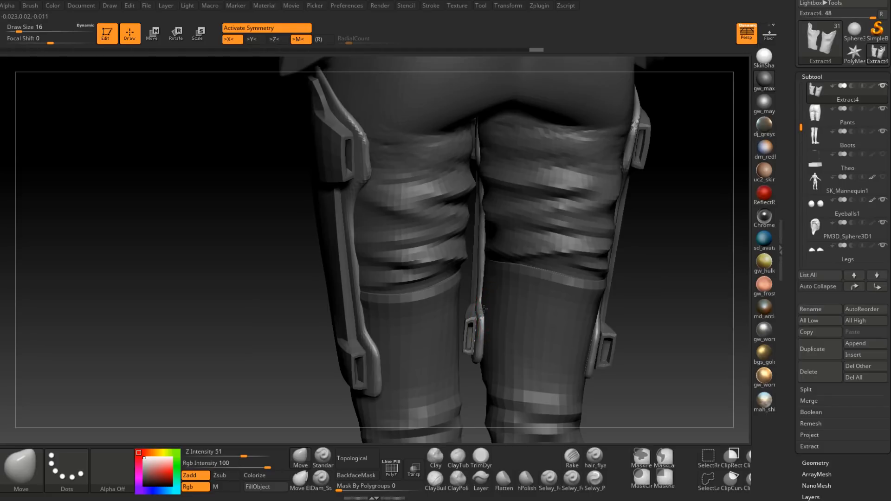
# Adjust the padding's lower rim above the knees from the side and front with the Move brush at draw sizes 27 and 18.
pyautogui.moveTo(203, 260); pyautogui.dragTo(385, 286)
pyautogui.press('space')
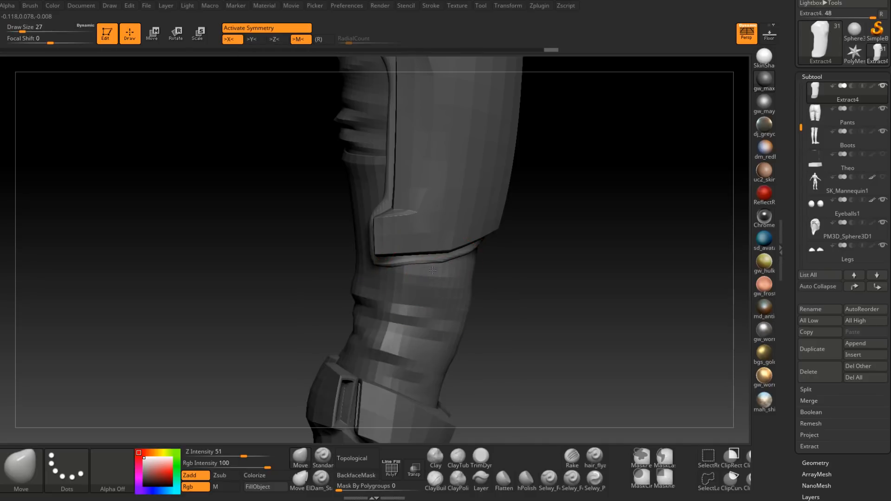
pyautogui.moveTo(530, 295); pyautogui.dragTo(483, 289)
pyautogui.press('space')
pyautogui.moveTo(493, 241); pyautogui.dragTo(487, 242)
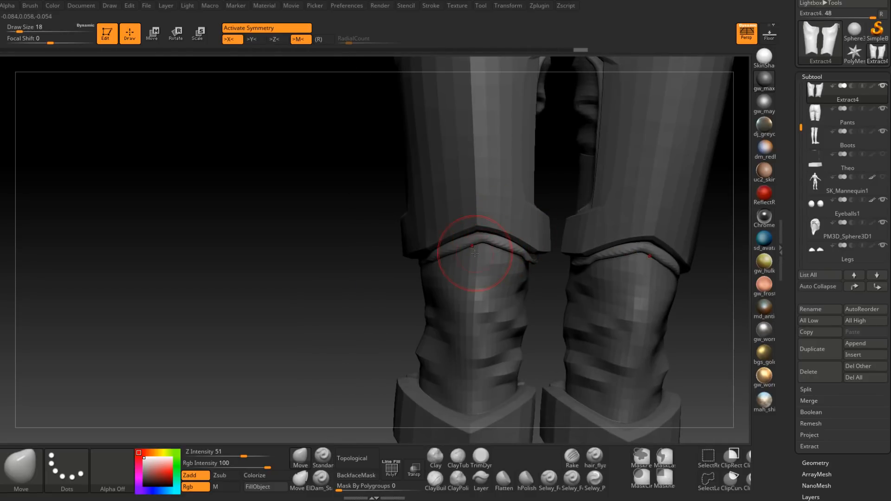
pyautogui.moveTo(464, 246); pyautogui.dragTo(463, 242)
pyautogui.moveTo(304, 250); pyautogui.dragTo(525, 294)
pyautogui.moveTo(525, 294)
pyautogui.keyDown('ctrl'); pyautogui.mouseDown(button='right')
pyautogui.moveTo(513, 309)
pyautogui.moveTo(585, 300)
pyautogui.moveTo(302, 286)
pyautogui.moveTo(276, 267)
pyautogui.moveTo(296, 264)
pyautogui.mouseUp(button='right'); pyautogui.keyUp('ctrl')
pyautogui.press('d')
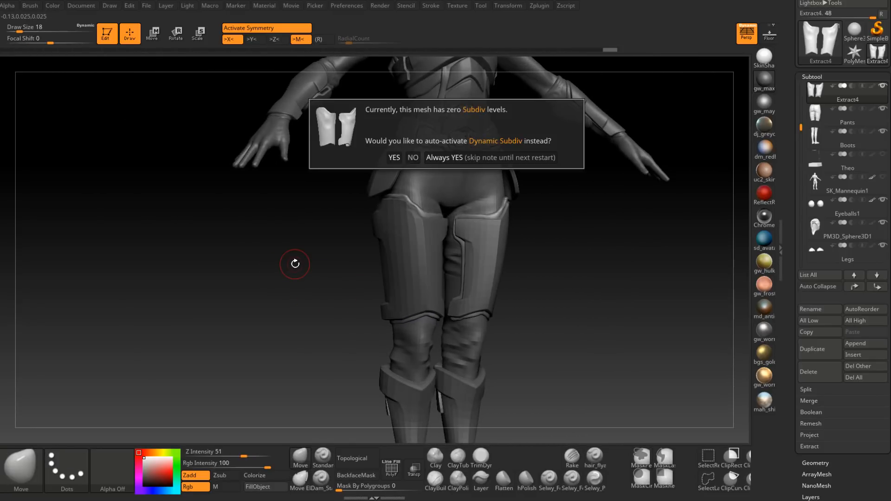
pyautogui.click(416, 160)
pyautogui.keyDown('alt'); pyautogui.moveTo(338, 271); pyautogui.dragTo(307, 261, button='right'); pyautogui.keyUp('alt')
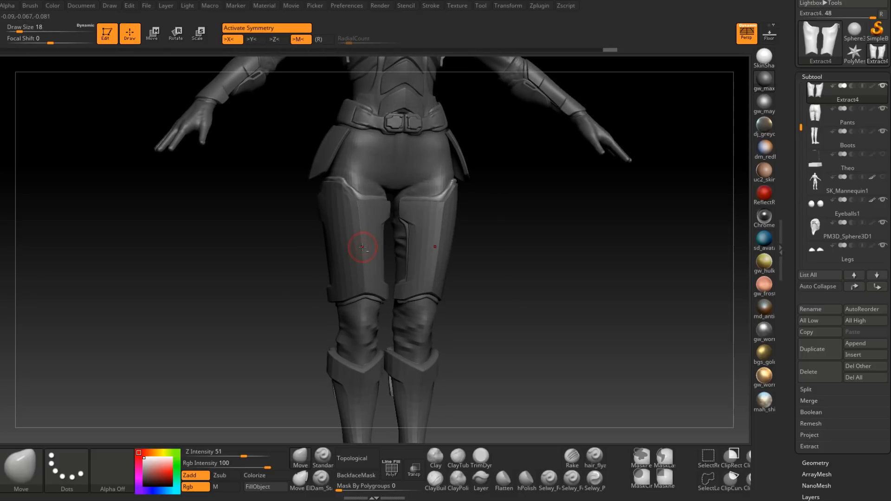
# Switch to the Legs subtool and try moving the knee guards' inner upper corners with the Move brush at draw sizes 41 and 16.
pyautogui.keyDown('alt'); pyautogui.click(363, 246); pyautogui.keyUp('alt')
pyautogui.moveTo(475, 268)
pyautogui.mouseDown(button='right')
pyautogui.moveTo(503, 269)
pyautogui.moveTo(511, 298)
pyautogui.moveTo(486, 299)
pyautogui.moveTo(499, 242)
pyautogui.moveTo(478, 250)
pyautogui.moveTo(476, 294)
pyautogui.moveTo(564, 316)
pyautogui.moveTo(537, 285)
pyautogui.moveTo(533, 299)
pyautogui.moveTo(501, 294)
pyautogui.moveTo(505, 320)
pyautogui.mouseUp(button='right')
pyautogui.press('space')
pyautogui.moveTo(419, 284); pyautogui.dragTo(429, 285)
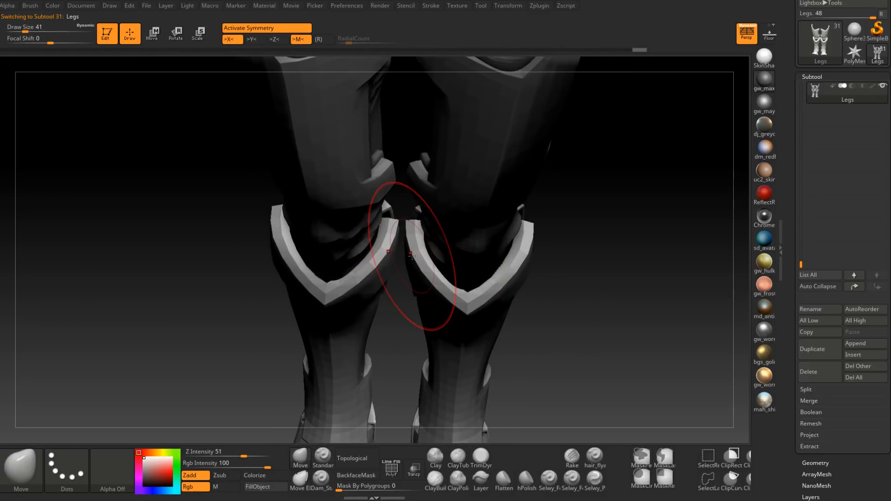
pyautogui.press('space')
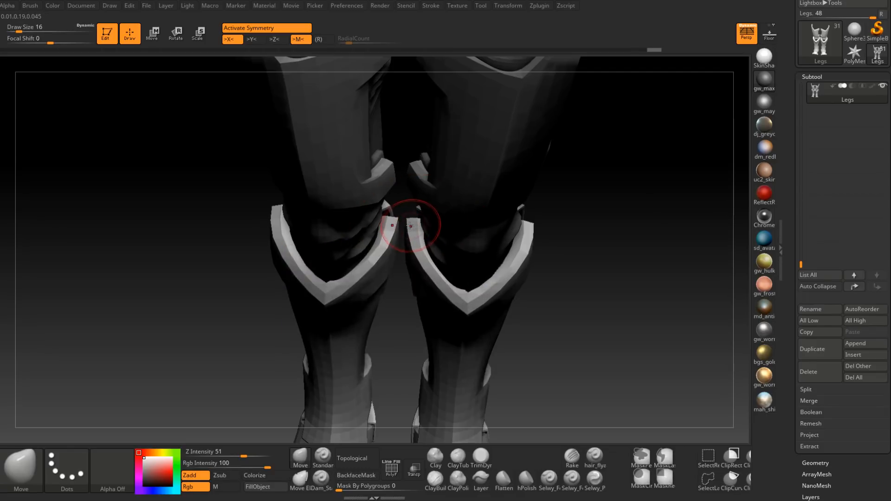
pyautogui.hotkey('ctrl', 'z')
# Fine-tune the inner upper corners of the knee guards with the Move brush at draw size 6.
pyautogui.keyDown('alt'); pyautogui.moveTo(406, 301); pyautogui.dragTo(416, 400, button='right'); pyautogui.keyUp('alt')
pyautogui.press('s')
pyautogui.moveTo(417, 247); pyautogui.dragTo(411, 239)
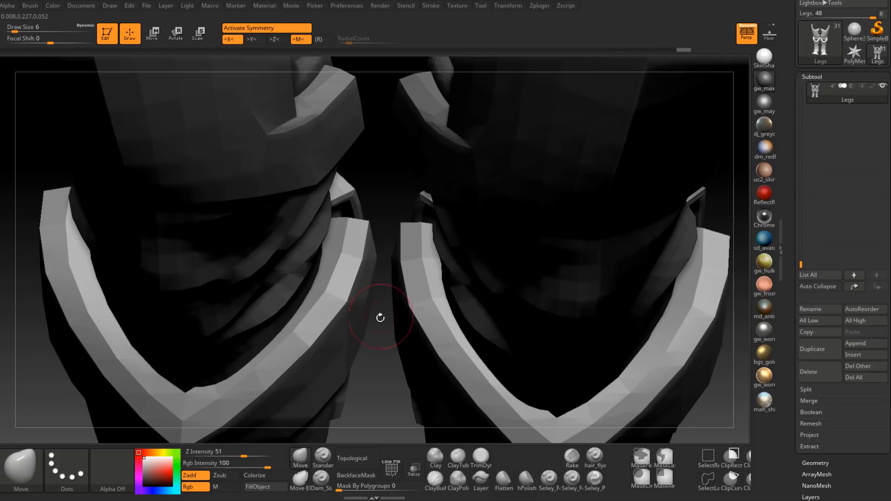
pyautogui.moveTo(377, 350); pyautogui.dragTo(380, 280, button='right')
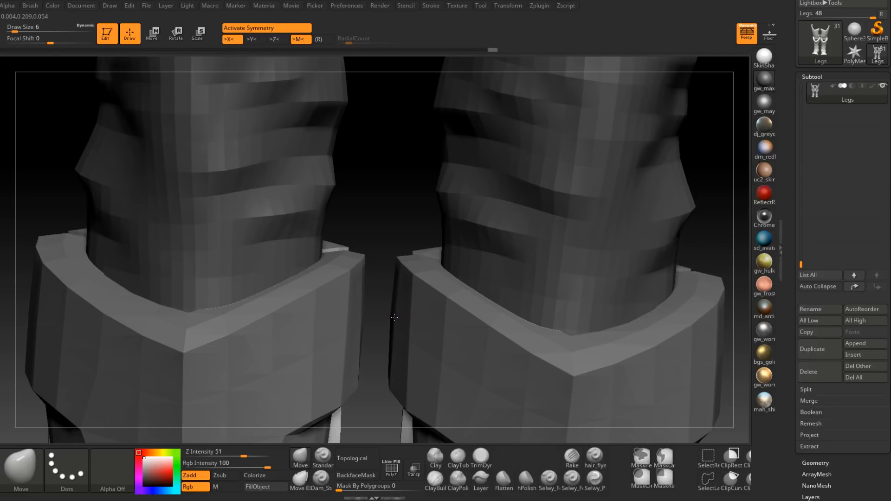
pyautogui.keyDown('alt'); pyautogui.moveTo(393, 394); pyautogui.dragTo(396, 253, button='right'); pyautogui.keyUp('alt')
# Reshape the outer upper corners of the knee guards with the Move brush at draw size 25.
pyautogui.moveTo(615, 306)
pyautogui.mouseDown(button='right')
pyautogui.moveTo(630, 212)
pyautogui.moveTo(620, 347)
pyautogui.mouseUp(button='right')
pyautogui.press('space')
pyautogui.moveTo(608, 224); pyautogui.dragTo(616, 223)
pyautogui.moveTo(633, 260); pyautogui.dragTo(628, 223)
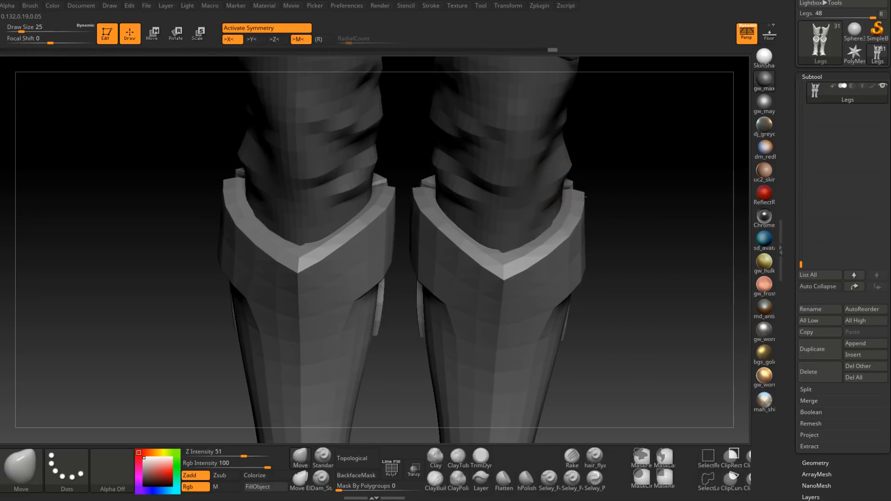
pyautogui.moveTo(601, 260)
pyautogui.mouseDown()
pyautogui.moveTo(597, 241)
pyautogui.moveTo(587, 294)
pyautogui.moveTo(502, 299)
pyautogui.moveTo(503, 284)
pyautogui.moveTo(378, 288)
pyautogui.moveTo(269, 247)
pyautogui.moveTo(313, 244)
pyautogui.moveTo(288, 242)
pyautogui.moveTo(377, 289)
pyautogui.moveTo(408, 269)
pyautogui.moveTo(404, 300)
pyautogui.moveTo(428, 306)
pyautogui.moveTo(445, 277)
pyautogui.mouseUp()
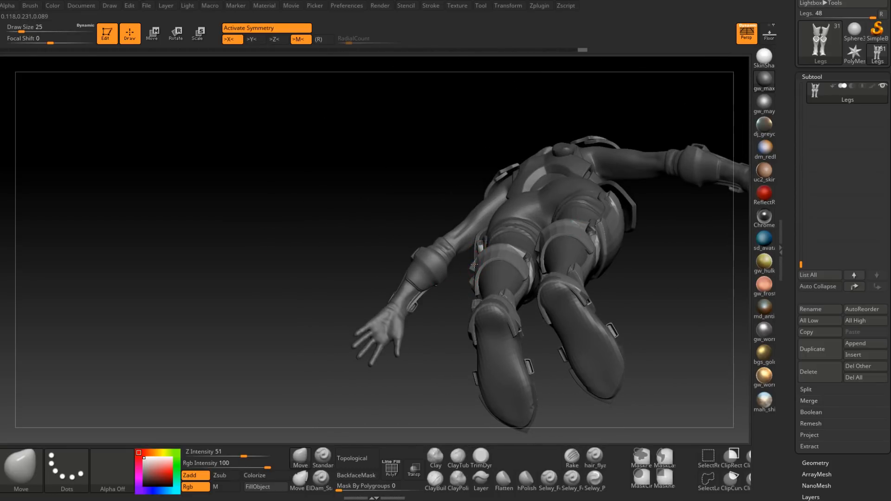
# Refine the upper rim of the knee guards from a steep side angle with the Move brush at draw size 17.
pyautogui.moveTo(420, 288); pyautogui.dragTo(390, 334)
pyautogui.moveTo(389, 334); pyautogui.dragTo(400, 328, button='right')
pyautogui.moveTo(439, 285)
pyautogui.keyDown('ctrl'); pyautogui.mouseDown(button='right')
pyautogui.moveTo(409, 334)
pyautogui.moveTo(390, 211)
pyautogui.moveTo(398, 210)
pyautogui.mouseUp(button='right'); pyautogui.keyUp('ctrl')
pyautogui.press('space')
pyautogui.moveTo(468, 255); pyautogui.dragTo(465, 255)
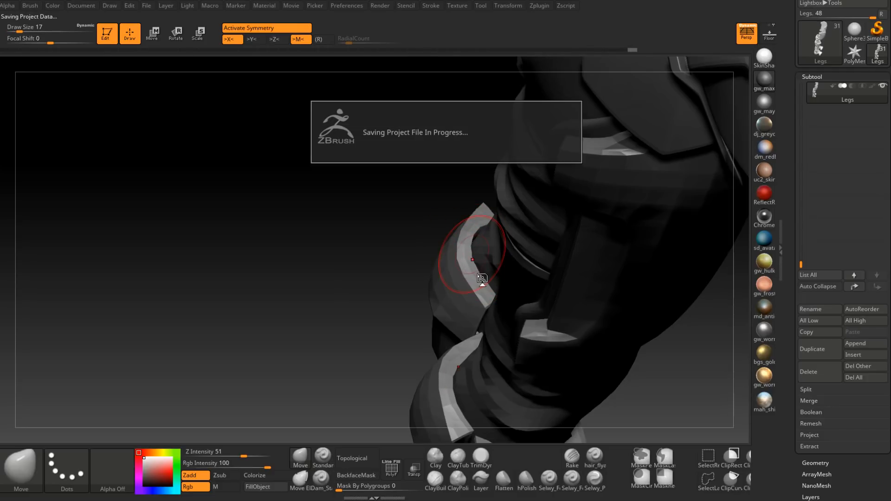
pyautogui.moveTo(372, 242); pyautogui.dragTo(396, 245)
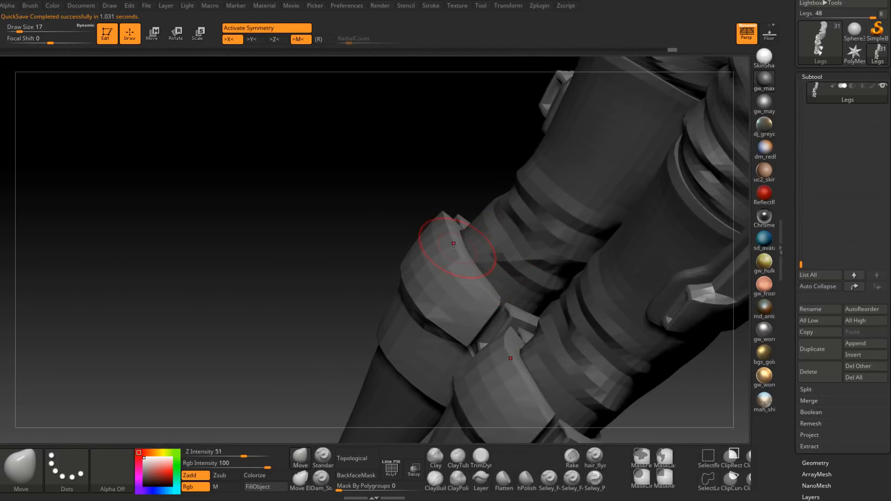
# Adjust the back upper edges of the knee guards at draw size 17 and preview the leg armor with smooth subdivision.
pyautogui.moveTo(366, 223); pyautogui.dragTo(472, 273)
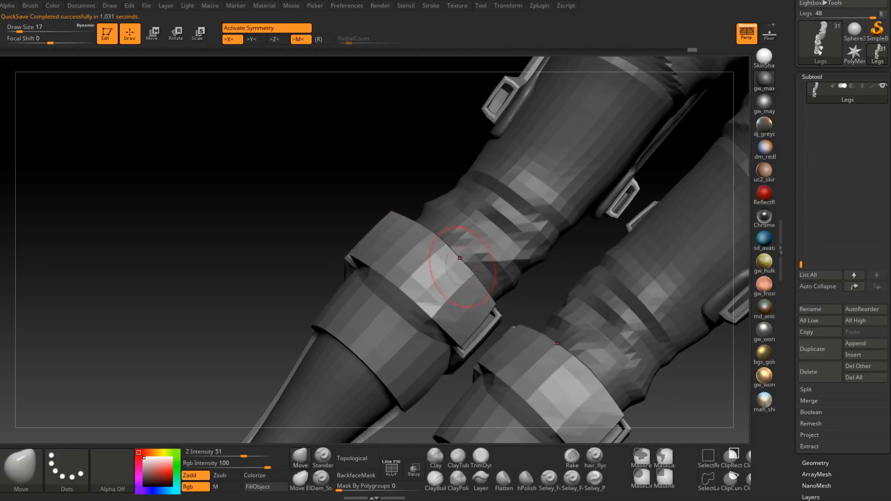
pyautogui.moveTo(538, 281)
pyautogui.mouseDown()
pyautogui.moveTo(518, 245)
pyautogui.moveTo(633, 266)
pyautogui.mouseUp()
pyautogui.press('s')
pyautogui.moveTo(623, 231)
pyautogui.mouseDown()
pyautogui.moveTo(634, 261)
pyautogui.moveTo(576, 260)
pyautogui.moveTo(580, 291)
pyautogui.moveTo(560, 281)
pyautogui.mouseUp()
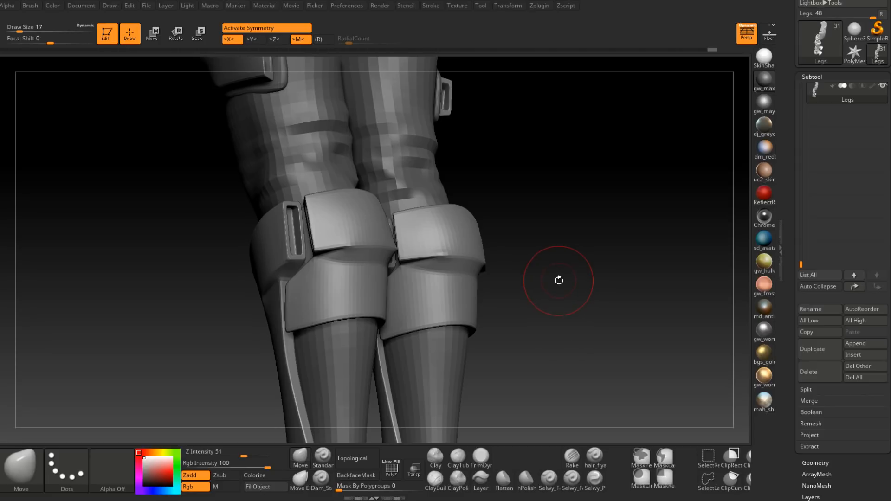
# Make the Upper_Armour subtool active and turn on the visibility of the Tabbard_new subtool.
pyautogui.moveTo(553, 143); pyautogui.dragTo(478, 284)
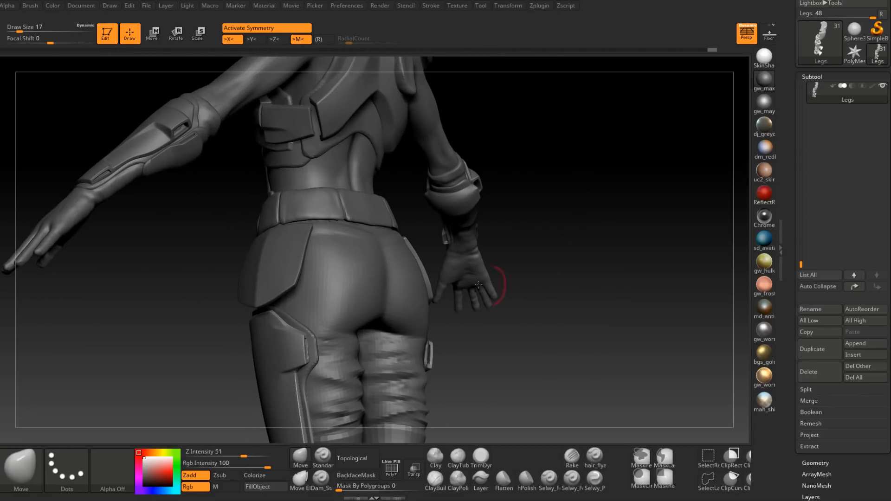
pyautogui.keyDown('alt'); pyautogui.click(399, 292); pyautogui.keyUp('alt')
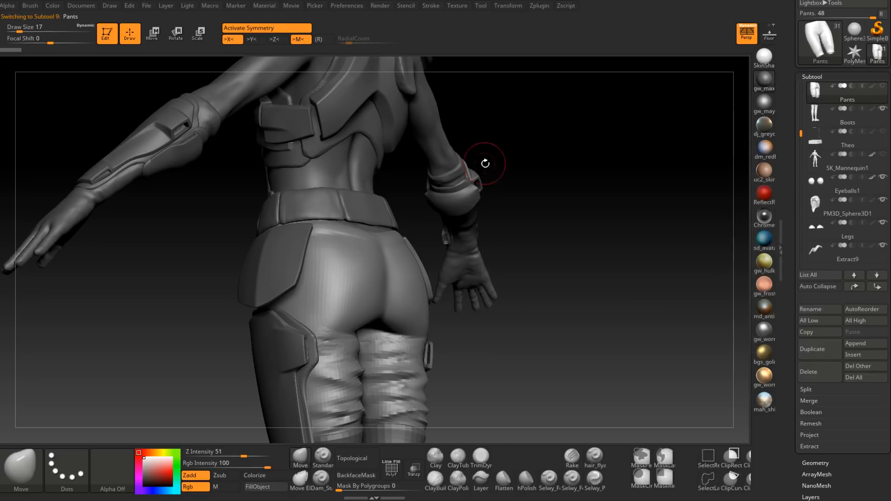
pyautogui.keyDown('alt'); pyautogui.click(475, 185); pyautogui.keyUp('alt')
pyautogui.moveTo(557, 247); pyautogui.dragTo(693, 173)
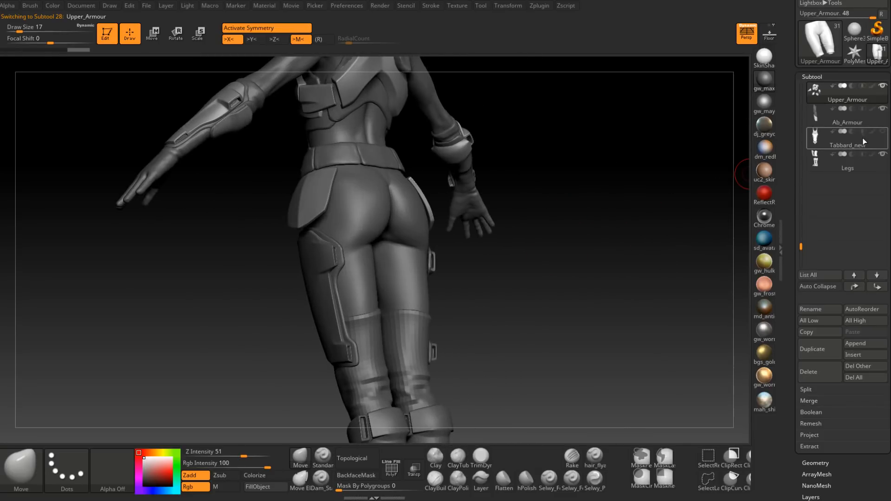
pyautogui.click(883, 132)
# Delete the hidden PM3D_Sphere3D1_1 subtool, accepting that the operation cannot be undone.
pyautogui.scroll(2, 804, 225)
pyautogui.moveTo(804, 225); pyautogui.dragTo(806, 178)
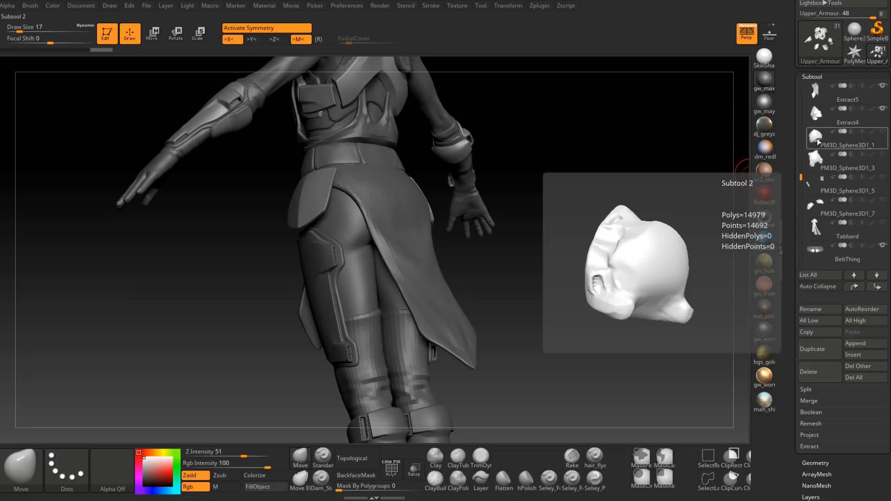
pyautogui.click(817, 138)
pyautogui.moveTo(647, 149); pyautogui.dragTo(598, 243)
pyautogui.keyDown('alt'); pyautogui.moveTo(651, 217); pyautogui.dragTo(629, 176, button='right'); pyautogui.keyUp('alt')
pyautogui.keyDown('ctrl'); pyautogui.moveTo(629, 175); pyautogui.dragTo(663, 241, button='right'); pyautogui.keyUp('ctrl')
pyautogui.click(809, 372)
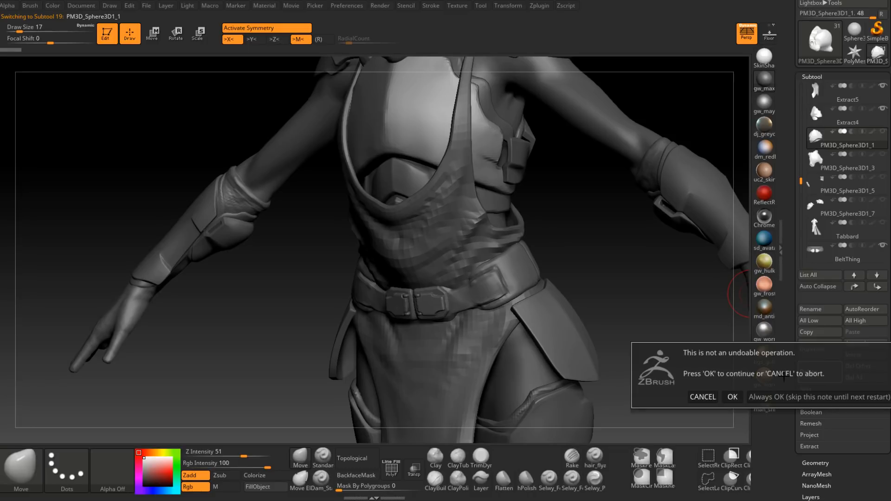
pyautogui.click(734, 395)
# Delete the hidden PM3D_Sphere3D1_3 subtool below Extract4 and the PM3D_Sphere3D1_5 subtool after it.
pyautogui.moveTo(724, 324); pyautogui.dragTo(698, 269)
pyautogui.moveTo(648, 165); pyautogui.dragTo(648, 253)
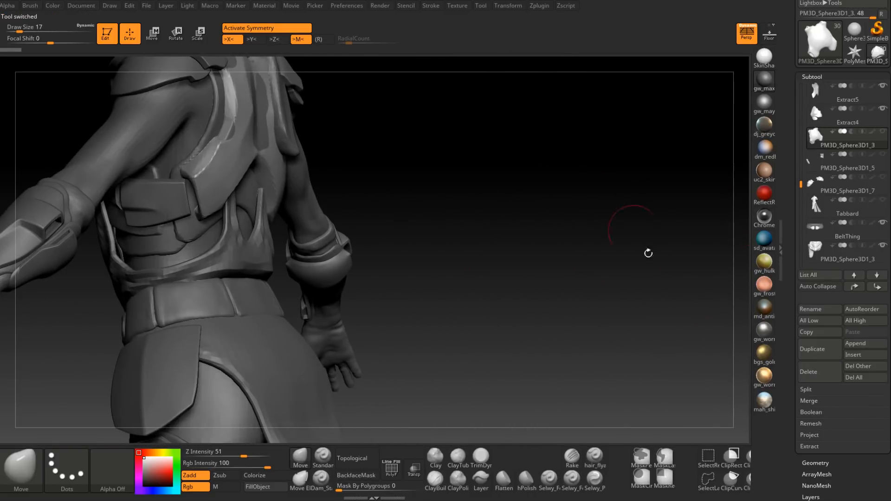
pyautogui.click(808, 371)
pyautogui.click(733, 395)
pyautogui.moveTo(820, 142)
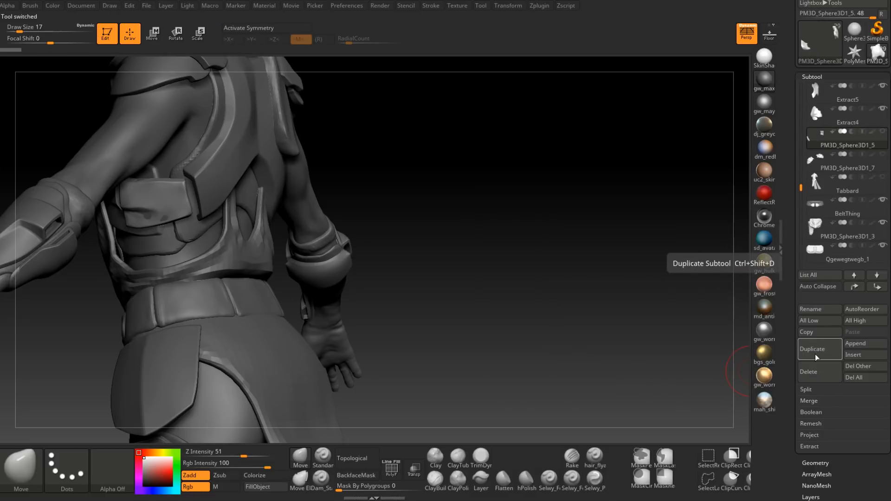
pyautogui.click(808, 375)
pyautogui.click(732, 395)
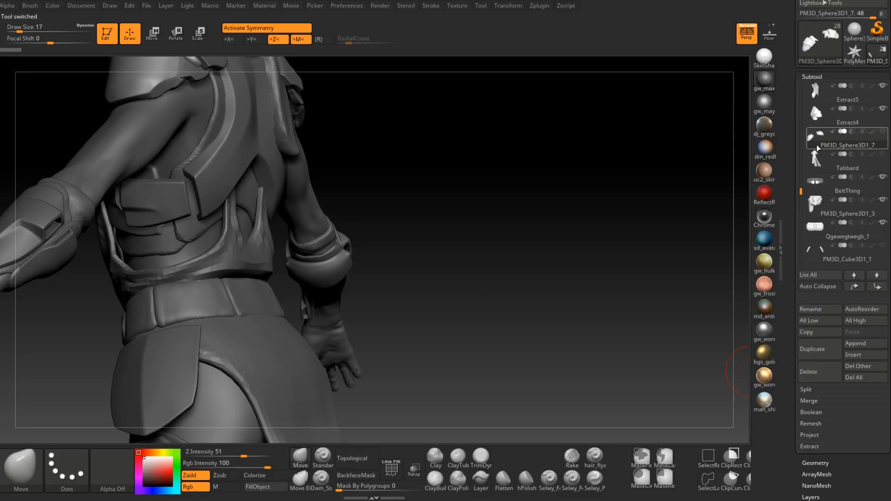
# Delete the hidden PM3D_Sphere3D1_7 subtool located above the old Tabbard.
pyautogui.moveTo(531, 260); pyautogui.dragTo(629, 309)
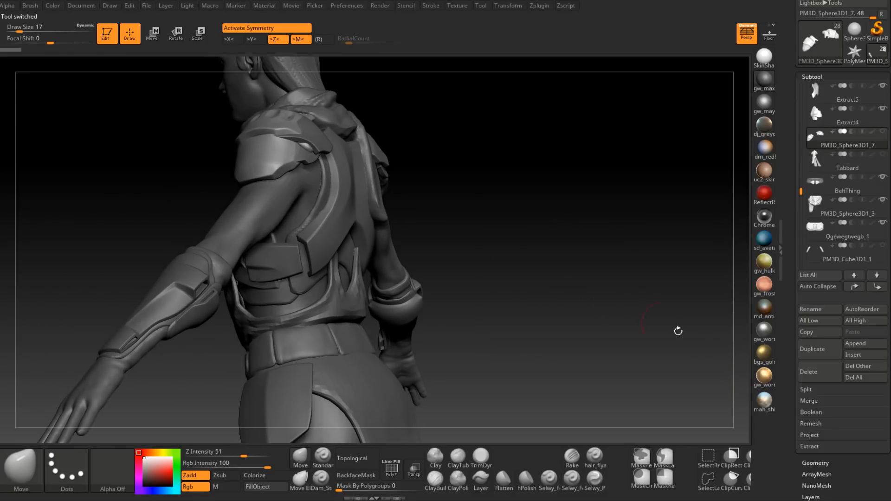
pyautogui.click(817, 380)
pyautogui.click(730, 395)
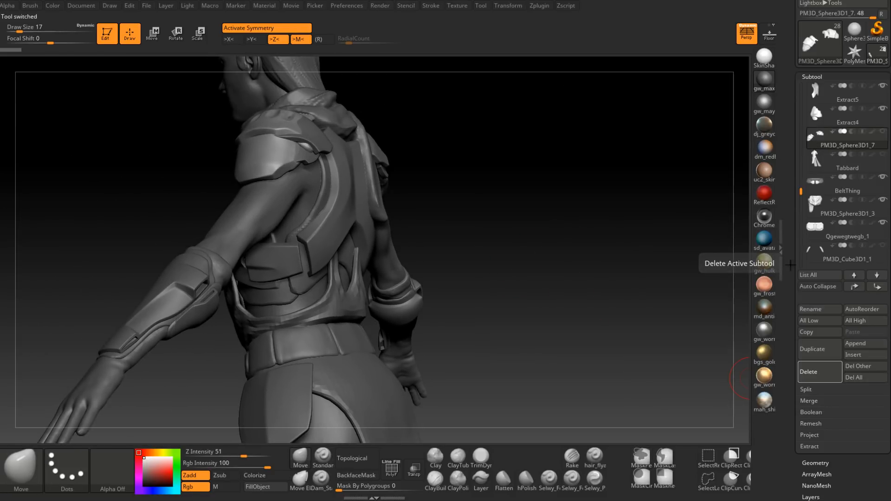
# Look through the remaining subtools and delete the hidden PM3D_Cube3D1_1 subtool located above Upper_Armour.
pyautogui.moveTo(813, 177)
pyautogui.moveTo(810, 253)
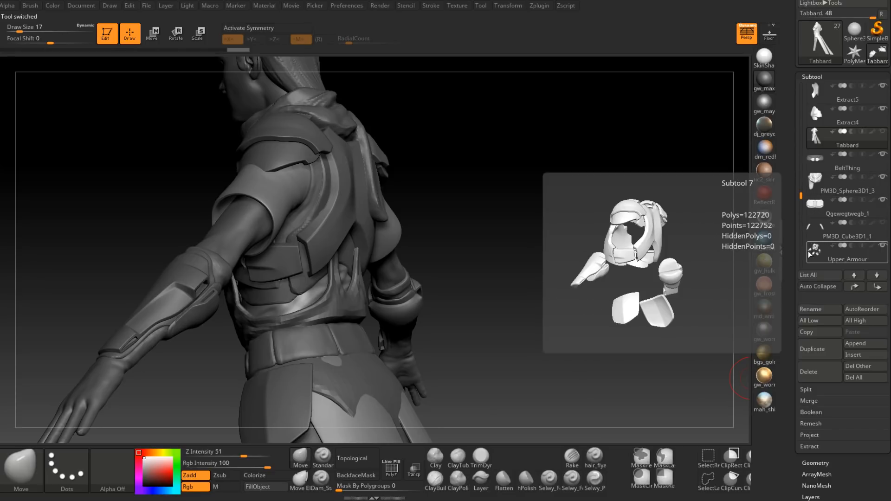
pyautogui.moveTo(801, 194); pyautogui.dragTo(801, 223)
pyautogui.moveTo(817, 186)
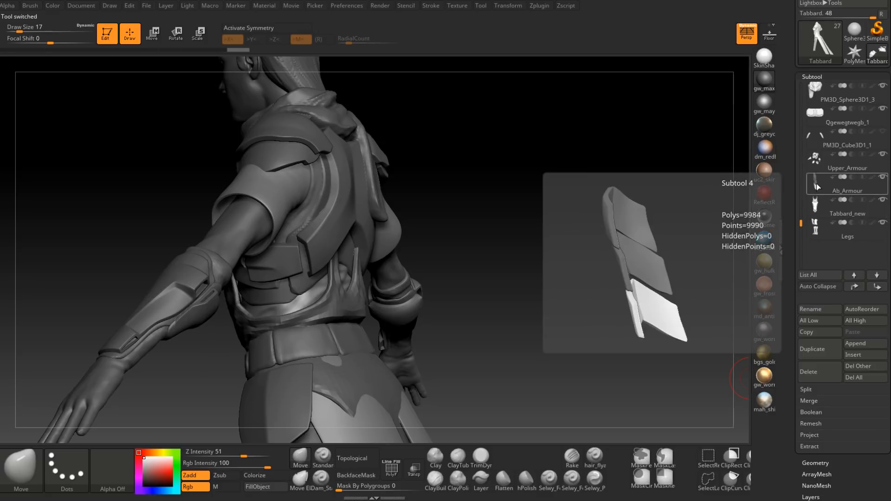
pyautogui.click(820, 138)
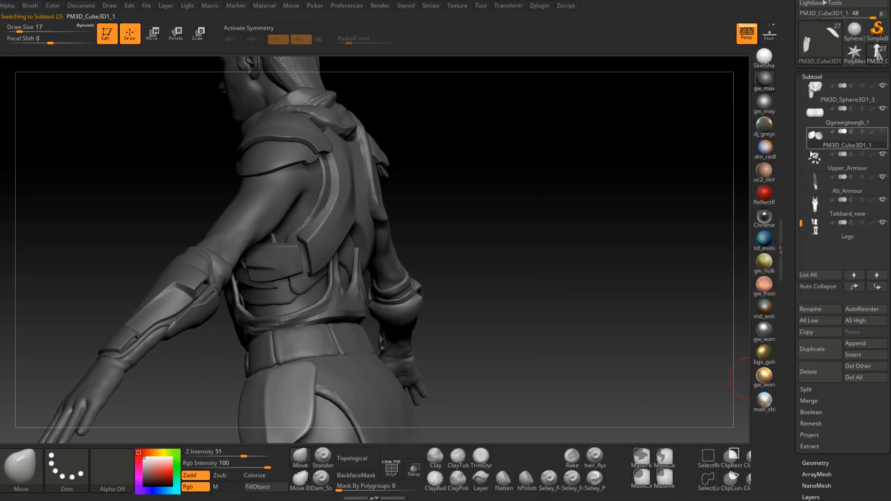
pyautogui.click(816, 374)
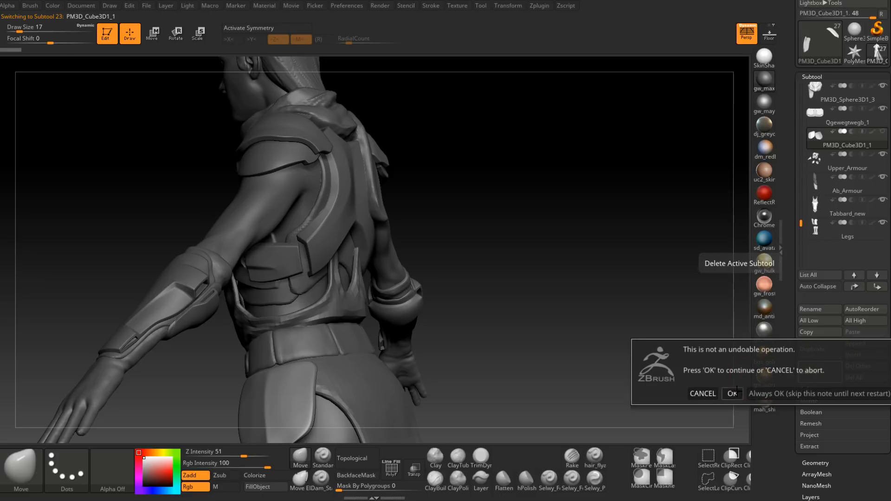
pyautogui.click(733, 393)
# Examine the whole character from the front, checking how the tabard and armor pieces look together.
pyautogui.moveTo(800, 228); pyautogui.dragTo(801, 124)
pyautogui.moveTo(579, 302); pyautogui.dragTo(551, 246)
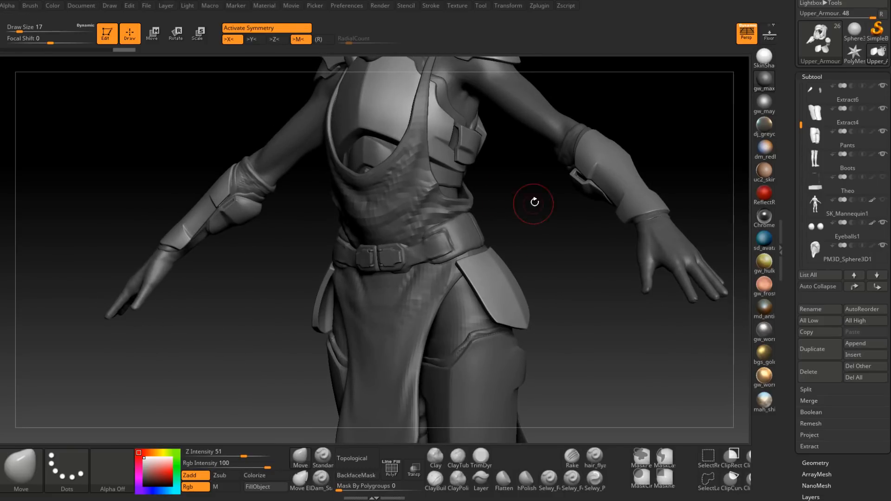
pyautogui.keyDown('alt'); pyautogui.moveTo(531, 205); pyautogui.dragTo(525, 331, button='right'); pyautogui.keyUp('alt')
pyautogui.moveTo(478, 235); pyautogui.dragTo(511, 286, button='right')
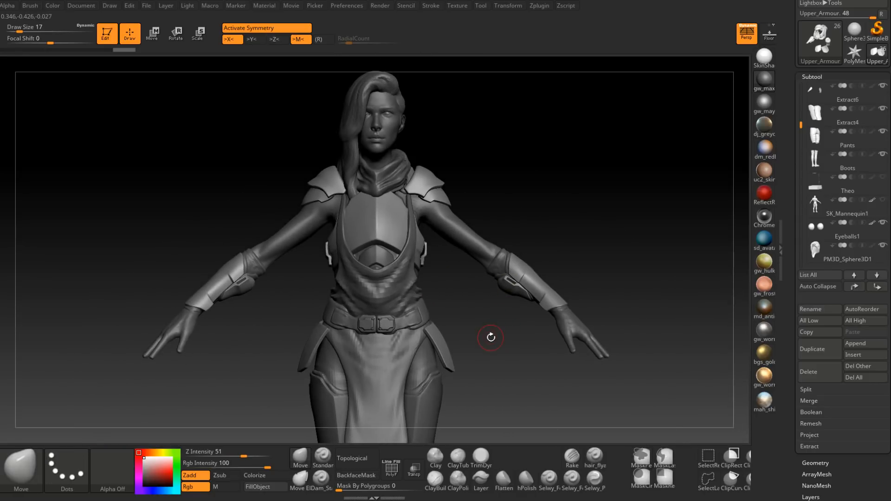
pyautogui.keyDown('alt'); pyautogui.moveTo(505, 376); pyautogui.dragTo(493, 325, button='right'); pyautogui.keyUp('alt')
pyautogui.keyDown('ctrl'); pyautogui.moveTo(494, 325); pyautogui.dragTo(491, 284, button='right'); pyautogui.keyUp('ctrl')
pyautogui.keyDown('alt'); pyautogui.moveTo(474, 385); pyautogui.dragTo(464, 366, button='right'); pyautogui.keyUp('alt')
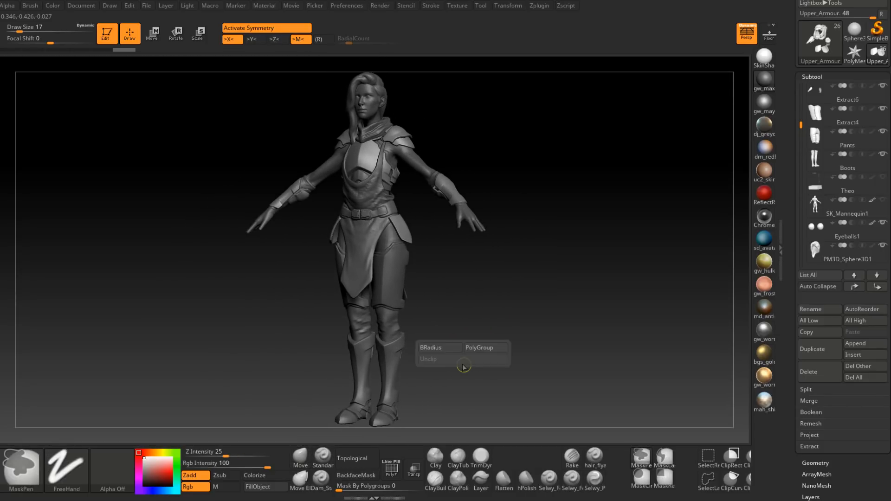
# Make the Eyeballs1 subtool active after picking the Theo body, and frame the full figure from head to feet.
pyautogui.keyDown('alt'); pyautogui.click(366, 96); pyautogui.keyUp('alt')
pyautogui.moveTo(487, 140); pyautogui.dragTo(476, 198, button='right')
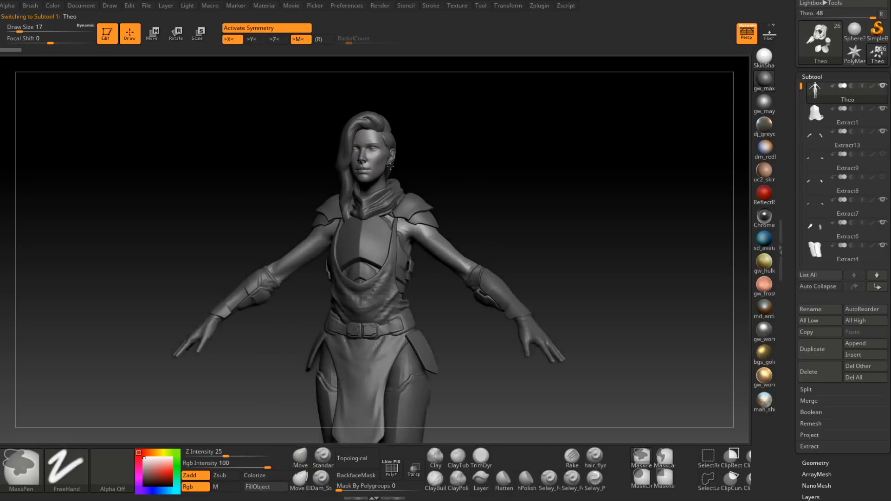
pyautogui.keyDown('ctrl'); pyautogui.moveTo(391, 167); pyautogui.dragTo(393, 179, button='right'); pyautogui.keyUp('ctrl')
pyautogui.keyDown('alt'); pyautogui.click(371, 158); pyautogui.keyUp('alt')
pyautogui.keyDown('alt'); pyautogui.moveTo(570, 275); pyautogui.dragTo(574, 198, button='right'); pyautogui.keyUp('alt')
pyautogui.keyDown('ctrl'); pyautogui.moveTo(574, 197); pyautogui.dragTo(573, 174, button='right'); pyautogui.keyUp('ctrl')
pyautogui.keyDown('ctrl'); pyautogui.moveTo(560, 306); pyautogui.dragTo(519, 321, button='right'); pyautogui.keyUp('ctrl')
pyautogui.keyDown('ctrl'); pyautogui.rightClick(518, 329); pyautogui.keyUp('ctrl')
pyautogui.moveTo(485, 363); pyautogui.dragTo(470, 389, button='right')
pyautogui.rightClick(480, 350)
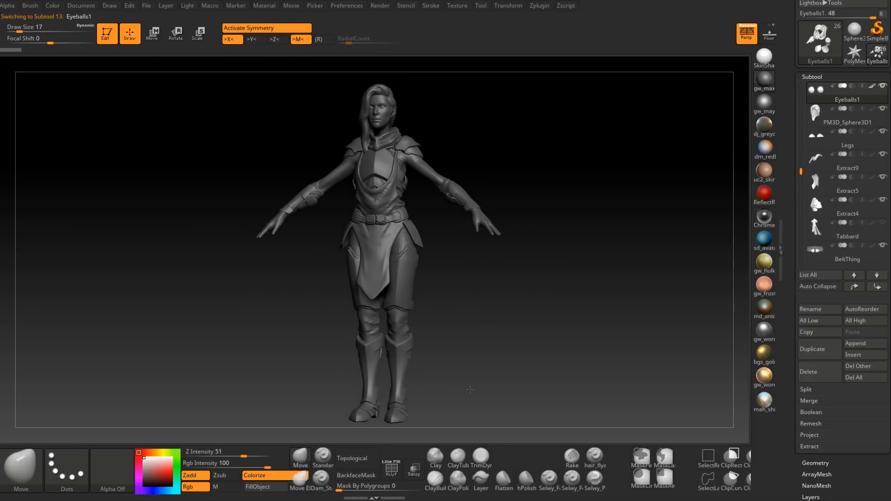
# Record a turntable movie of the full armored character and check the figure from a slight angle.
pyautogui.click(379, 6)
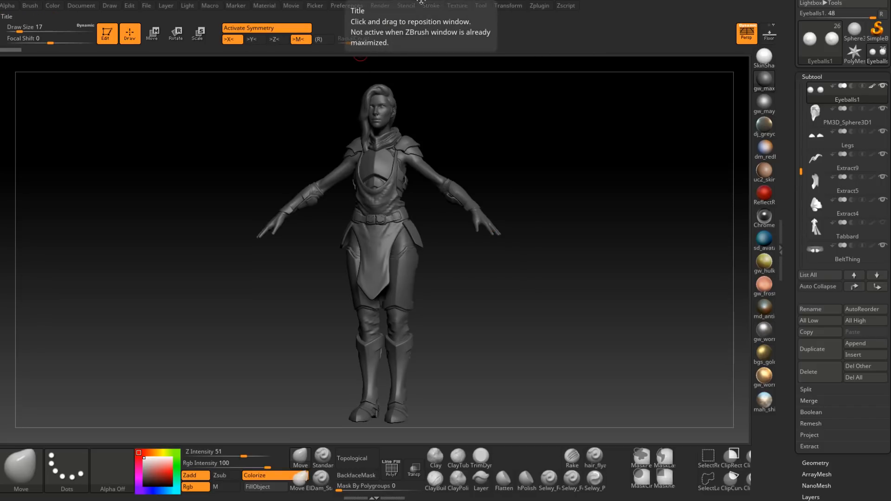
pyautogui.click(291, 5)
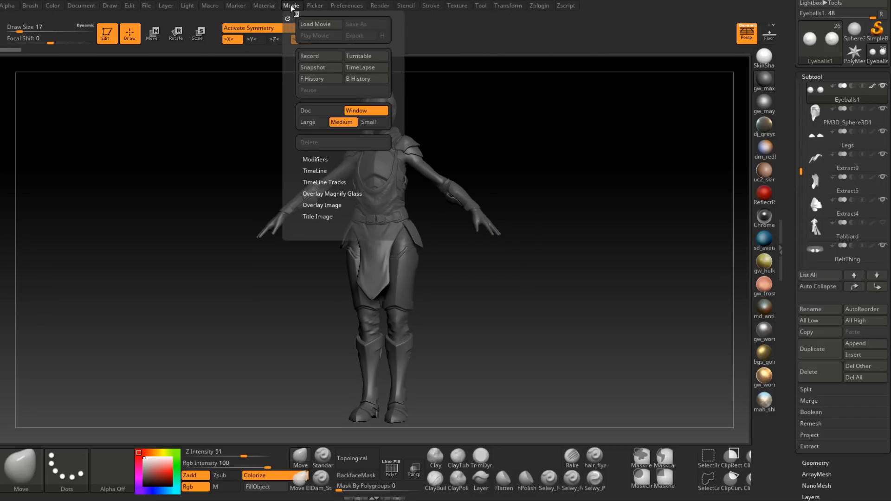
pyautogui.click(358, 56)
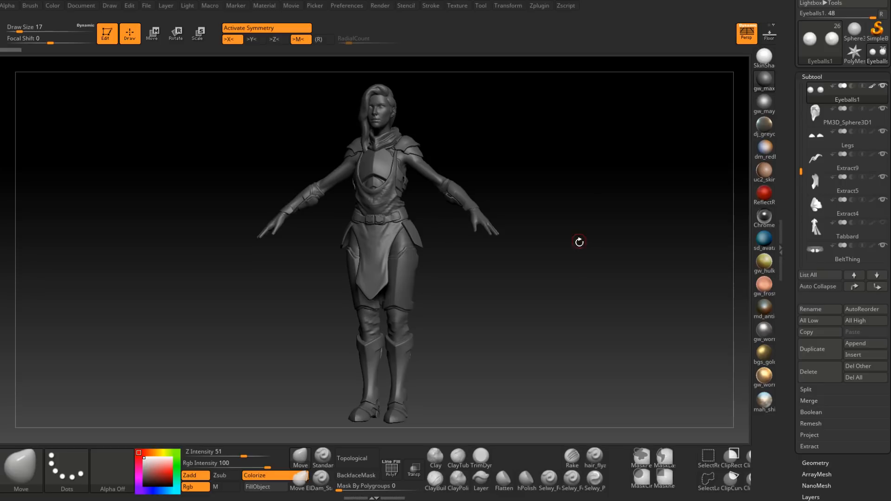
pyautogui.moveTo(527, 321)
pyautogui.mouseDown()
pyautogui.moveTo(565, 316)
pyautogui.moveTo(480, 319)
pyautogui.mouseUp()
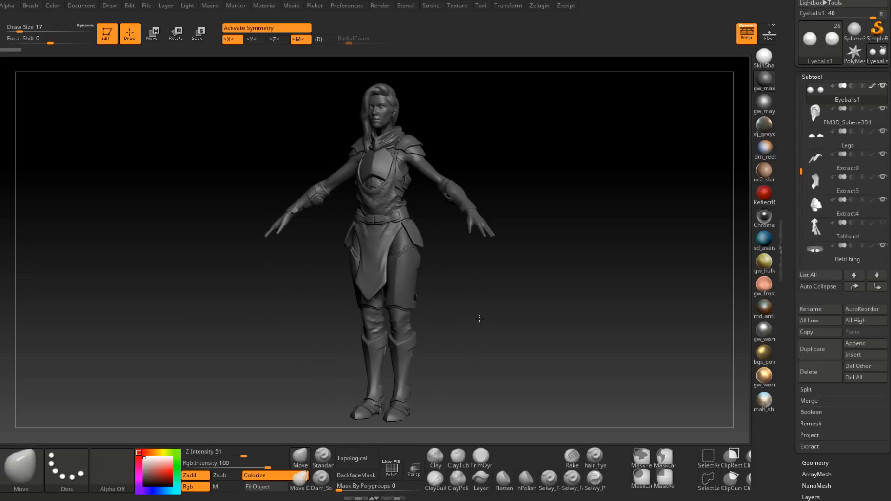